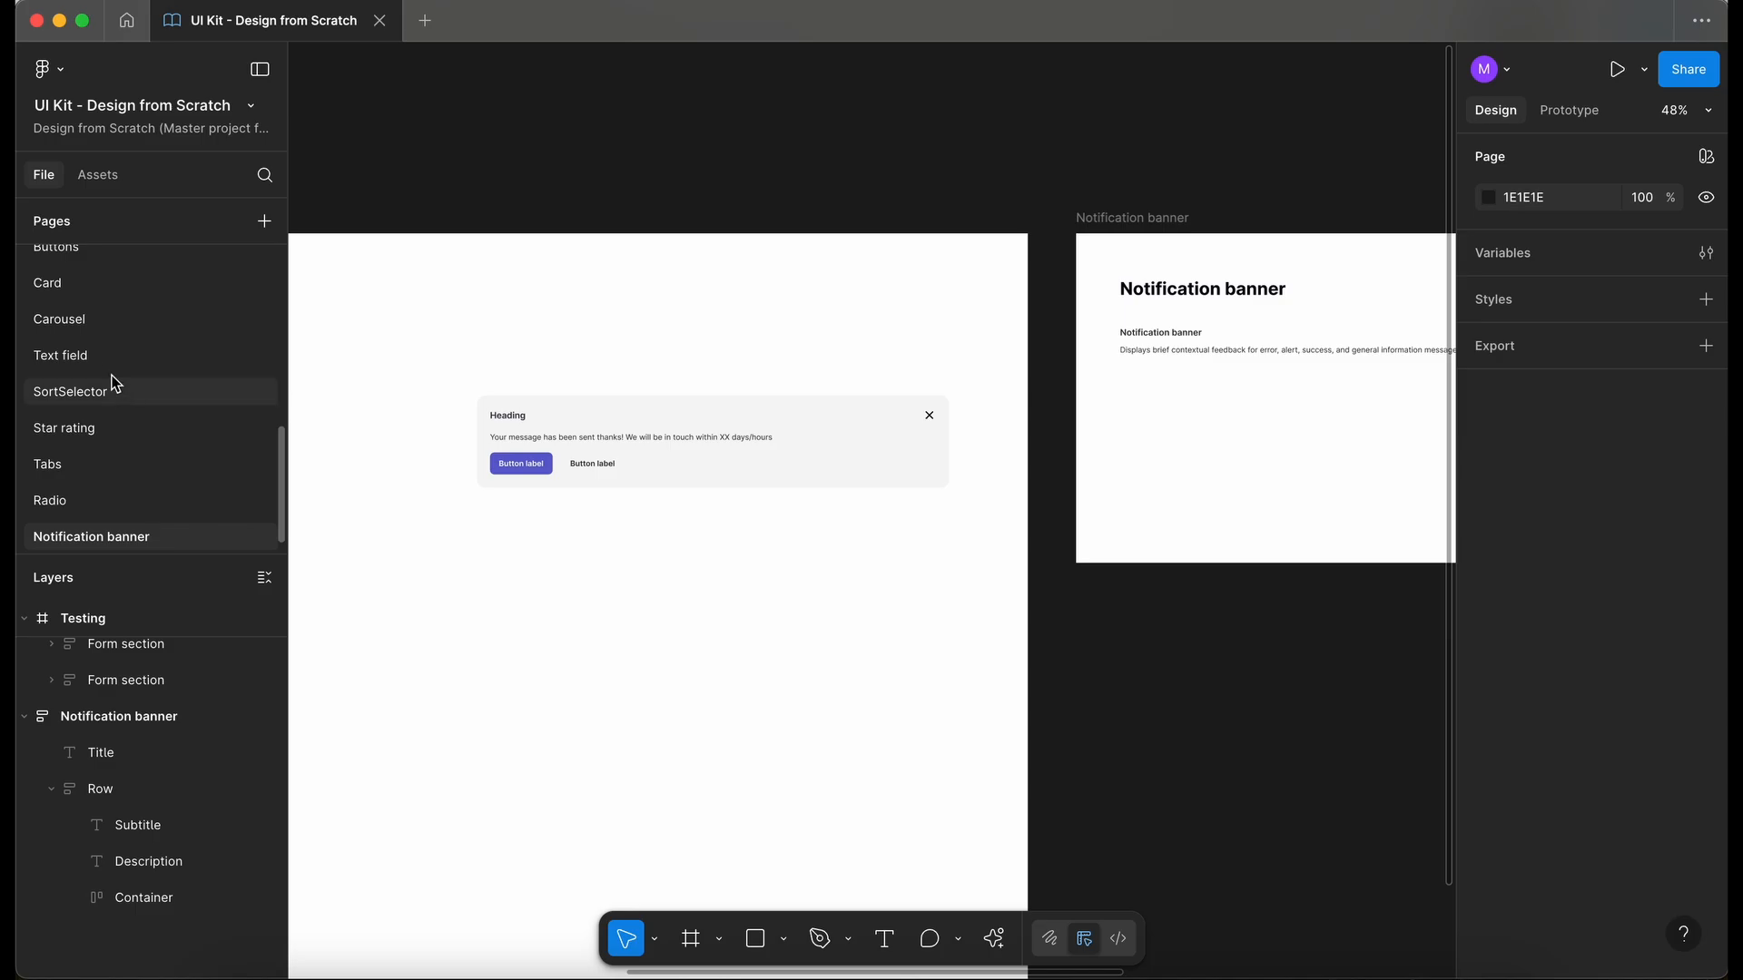
- Copy the States label column from the Text field page, unlocking its frame to reach it and locking the frame again
{"action": "left_click", "coordinate": [99, 359]}
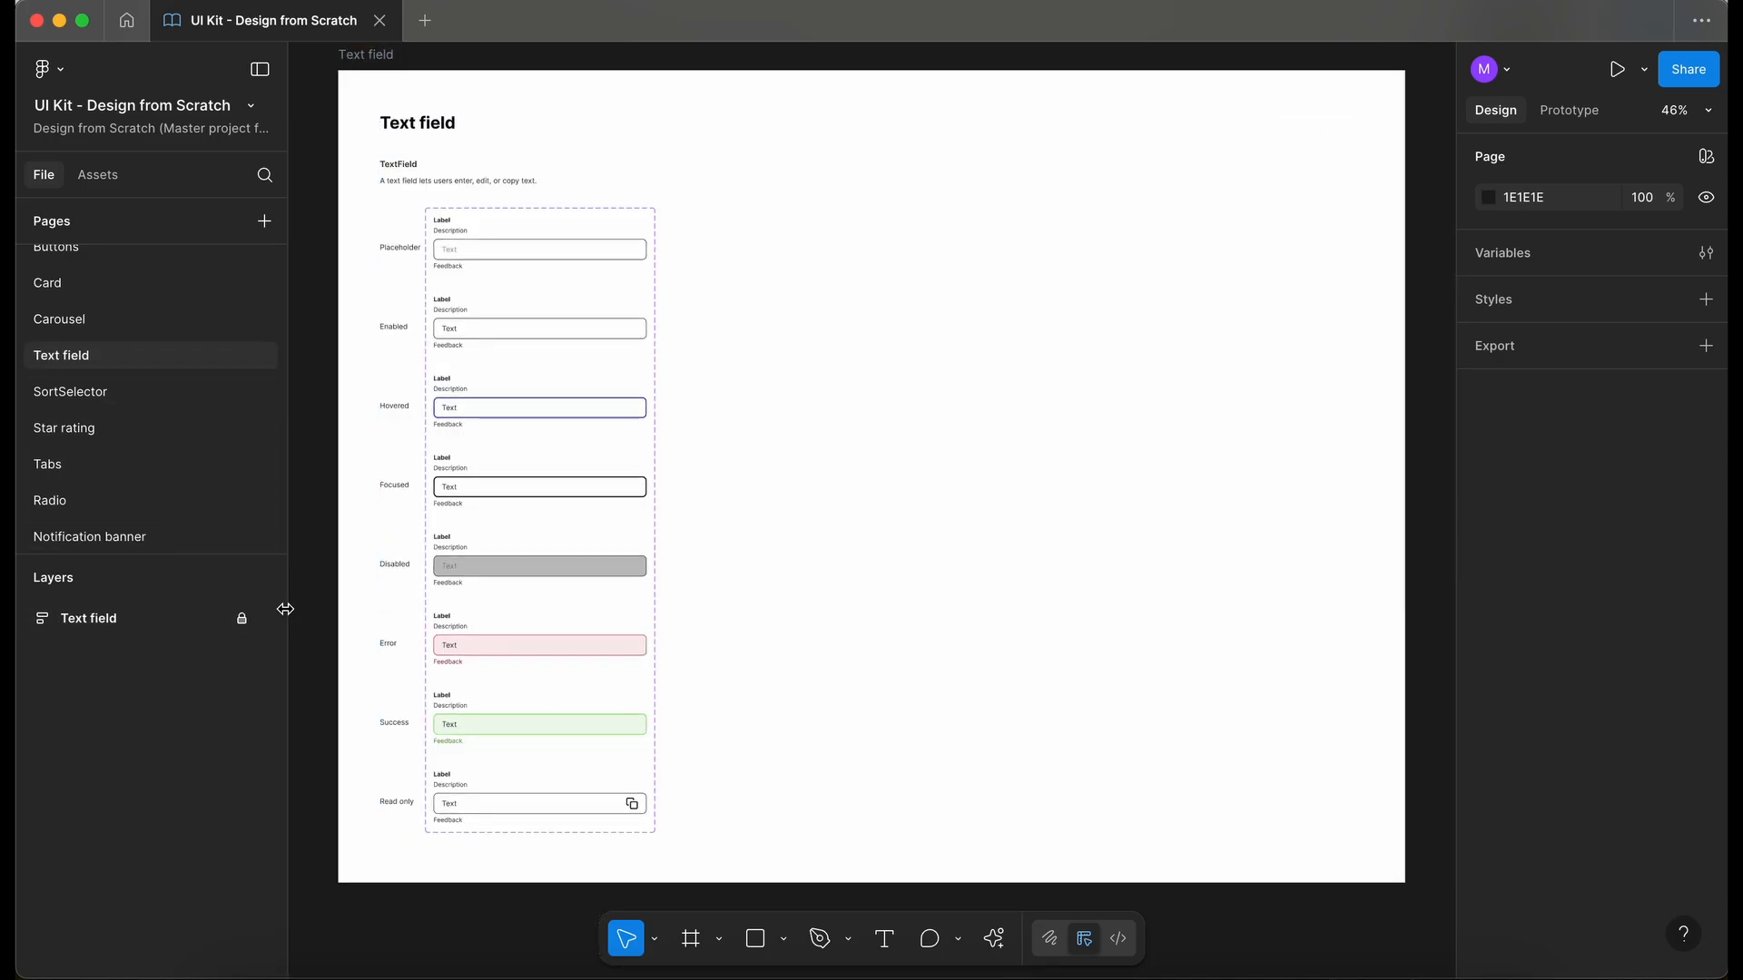
{"action": "left_click", "coordinate": [242, 618]}
{"action": "left_click", "coordinate": [404, 567]}
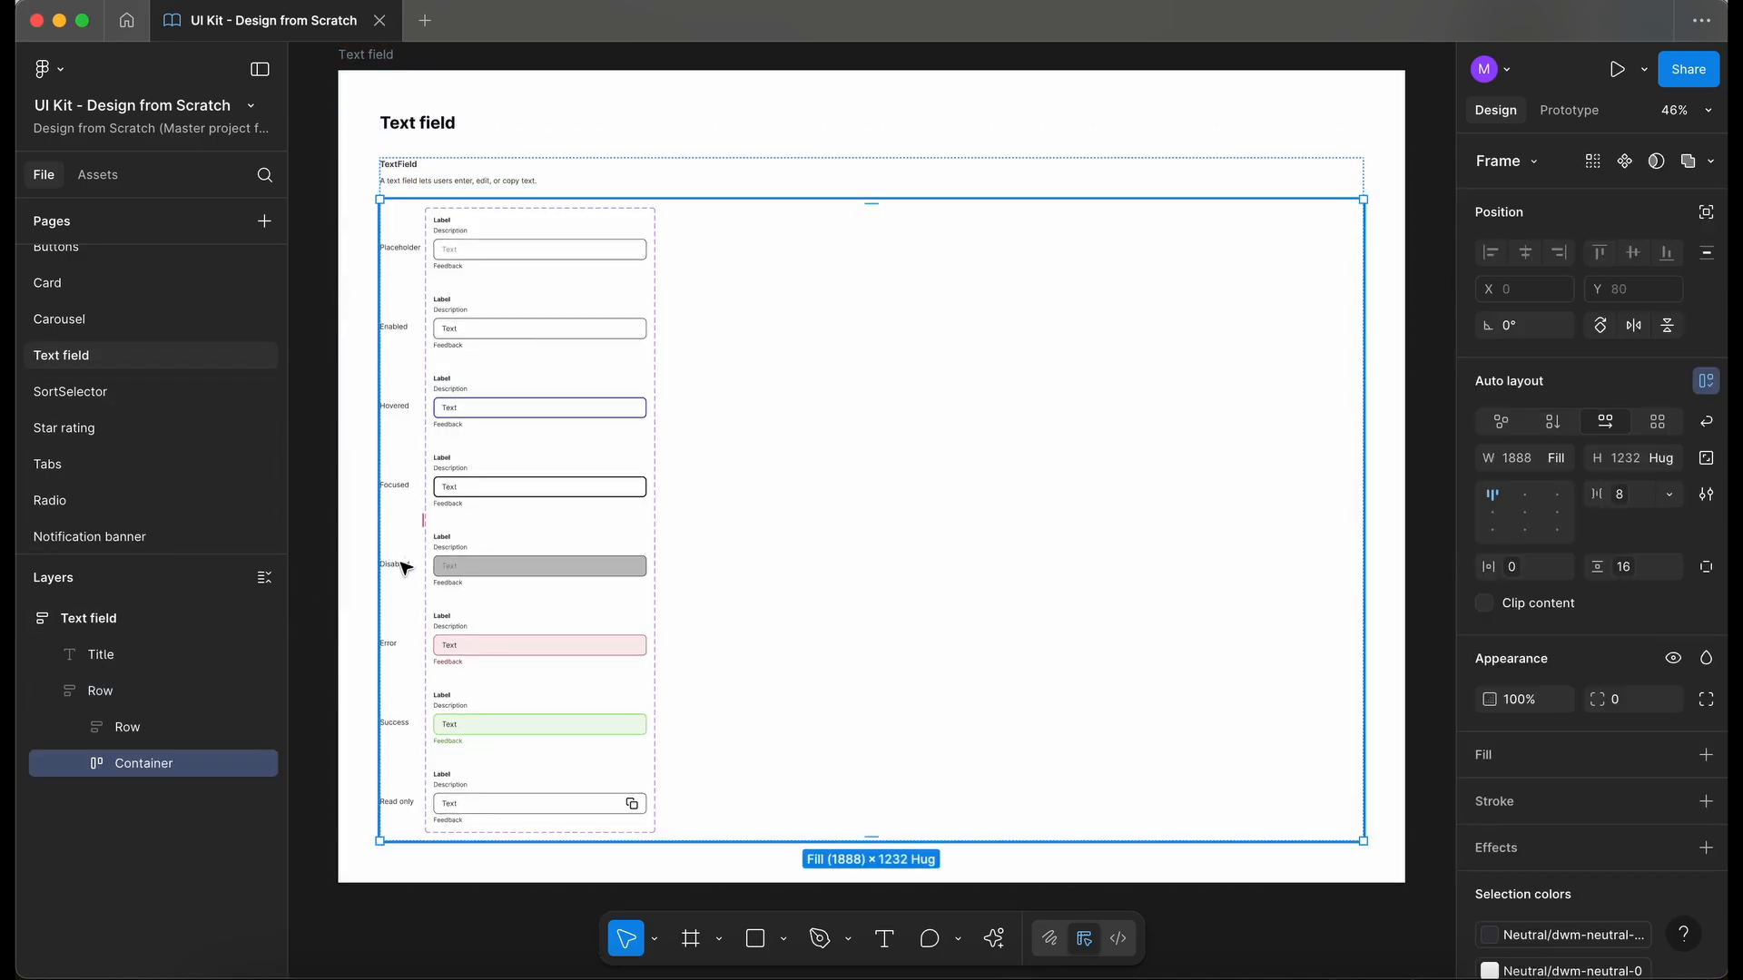
{"action": "double_click", "coordinate": [404, 567]}
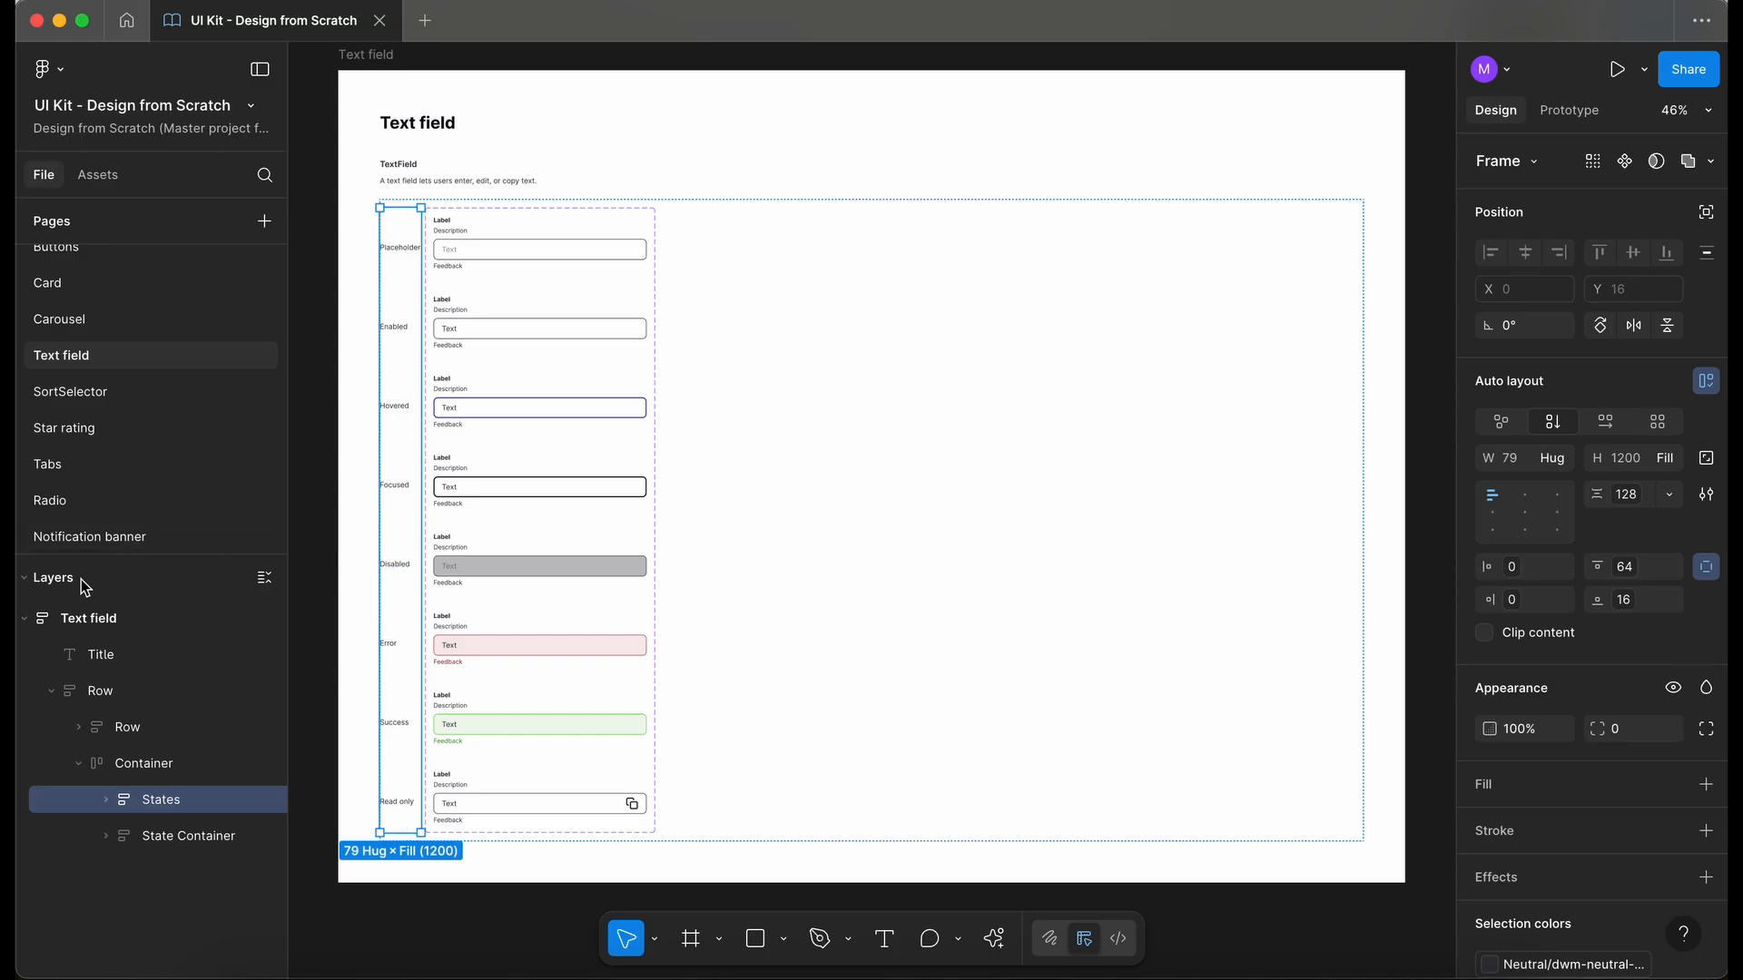
{"action": "left_click", "coordinate": [25, 618]}
{"action": "left_click", "coordinate": [241, 618]}
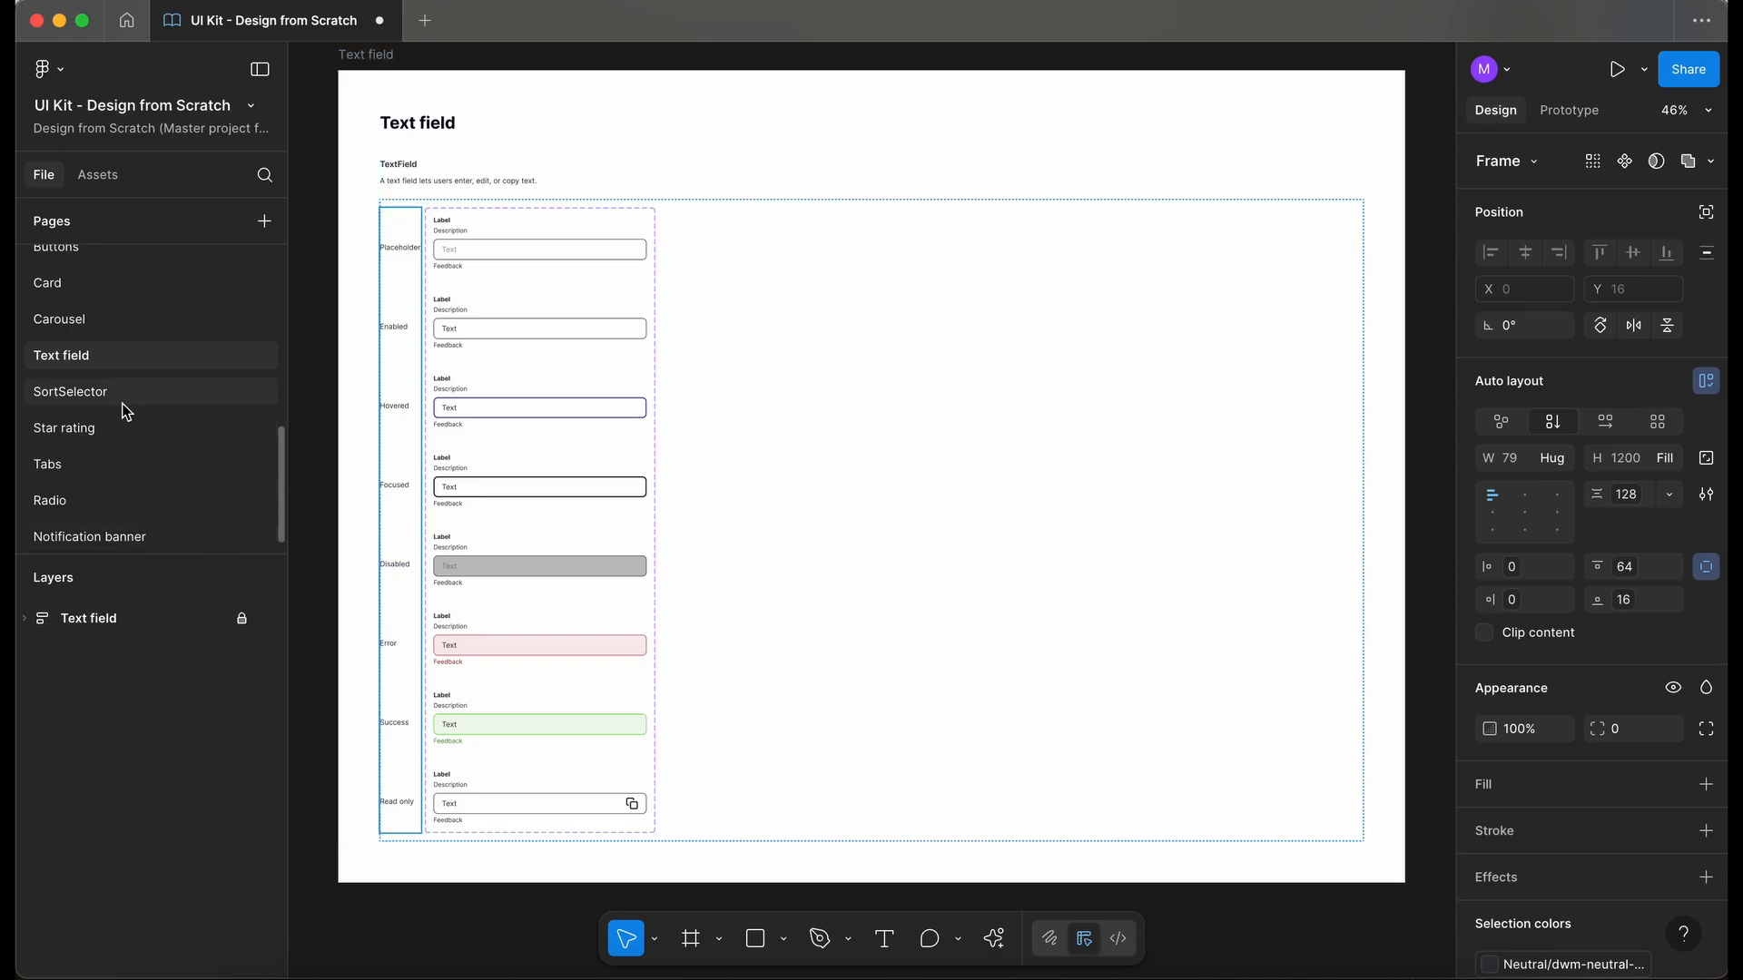
- Paste the copied States column into the empty container of the frame on the Notification banner page
{"action": "left_click", "coordinate": [157, 536]}
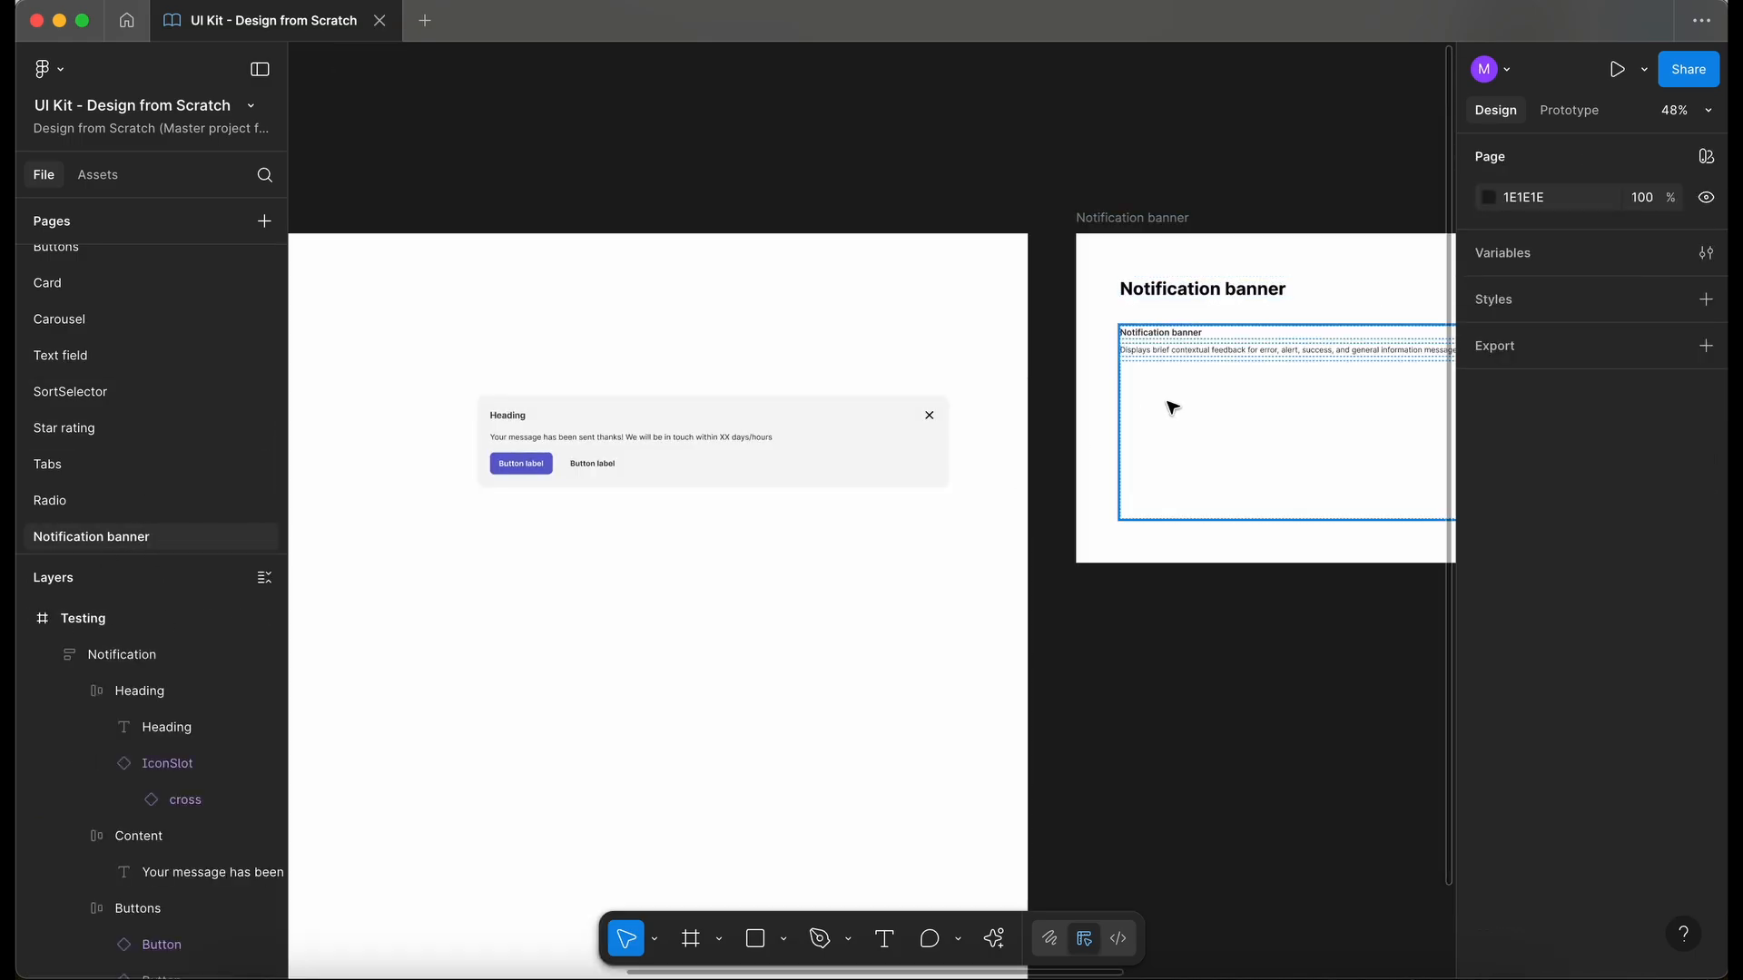
{"action": "left_click", "coordinate": [1171, 405]}
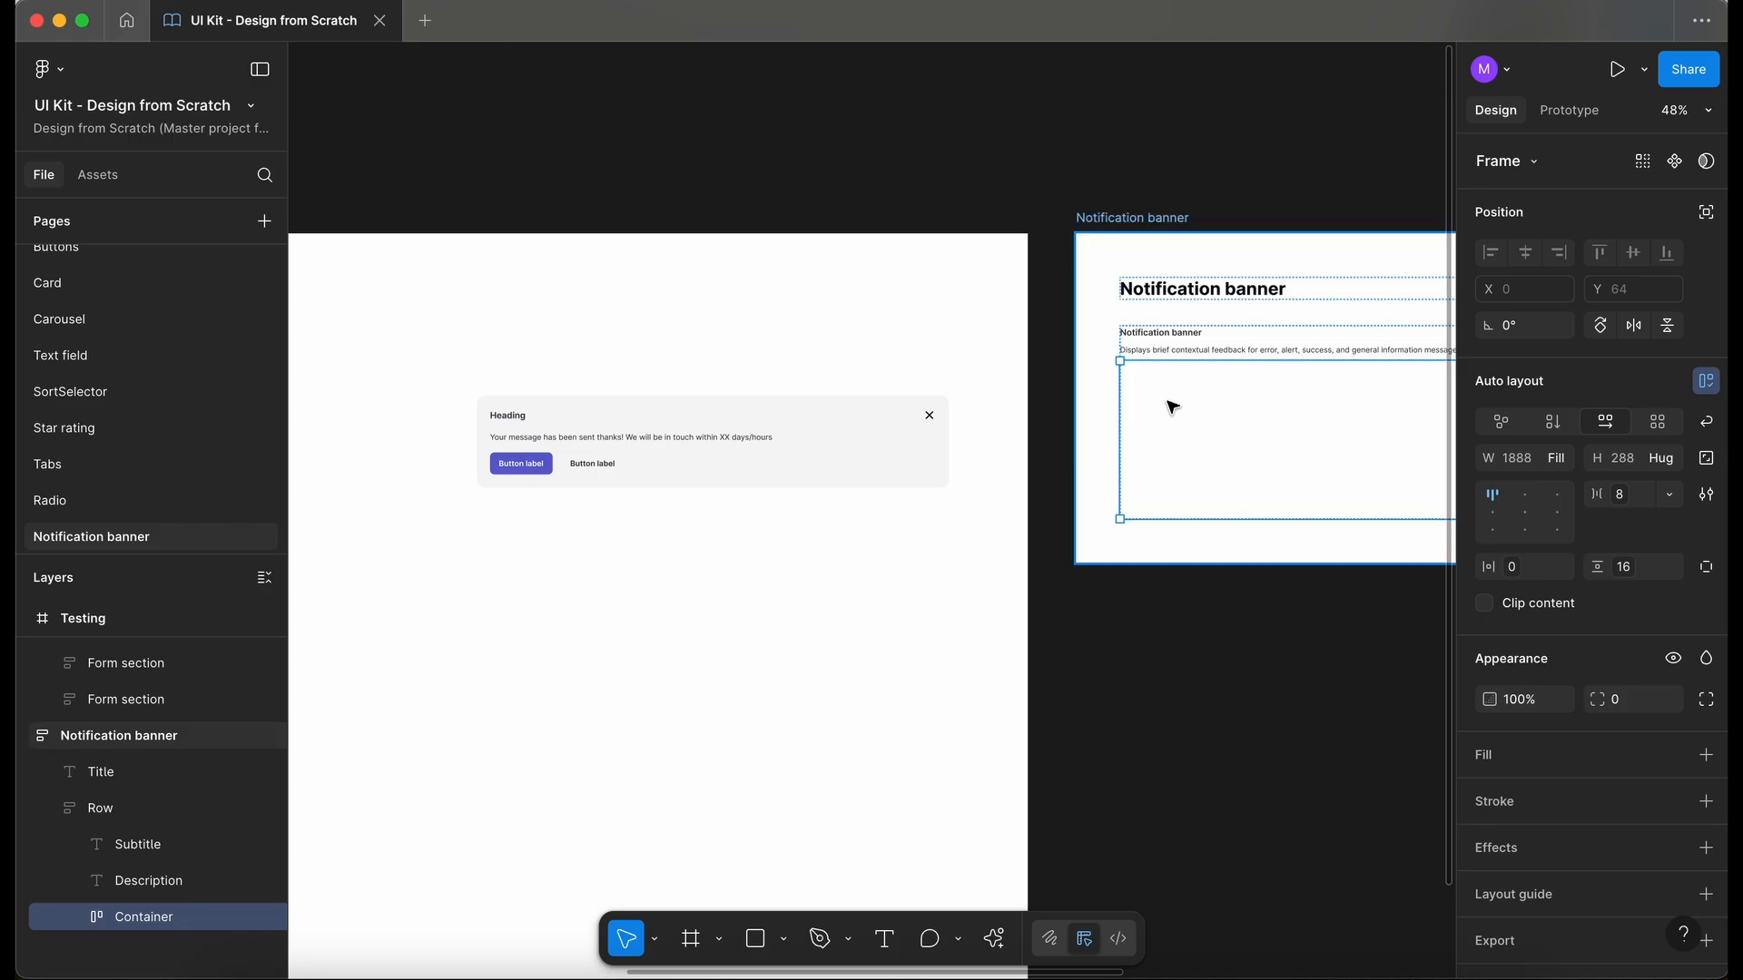
{"action": "key", "text": "super+v"}
- Delete the Placeholder, Enabled, Hovered, Focused and Disabled labels from the pasted States column
{"action": "scroll", "coordinate": [1170, 405], "scroll_direction": "right", "scroll_amount": 2}
{"action": "scroll", "coordinate": [1171, 406], "scroll_direction": "down", "scroll_amount": 1}
{"action": "scroll", "coordinate": [1171, 406], "scroll_direction": "up", "scroll_amount": 3}
{"action": "left_click", "coordinate": [875, 272], "text": "super"}
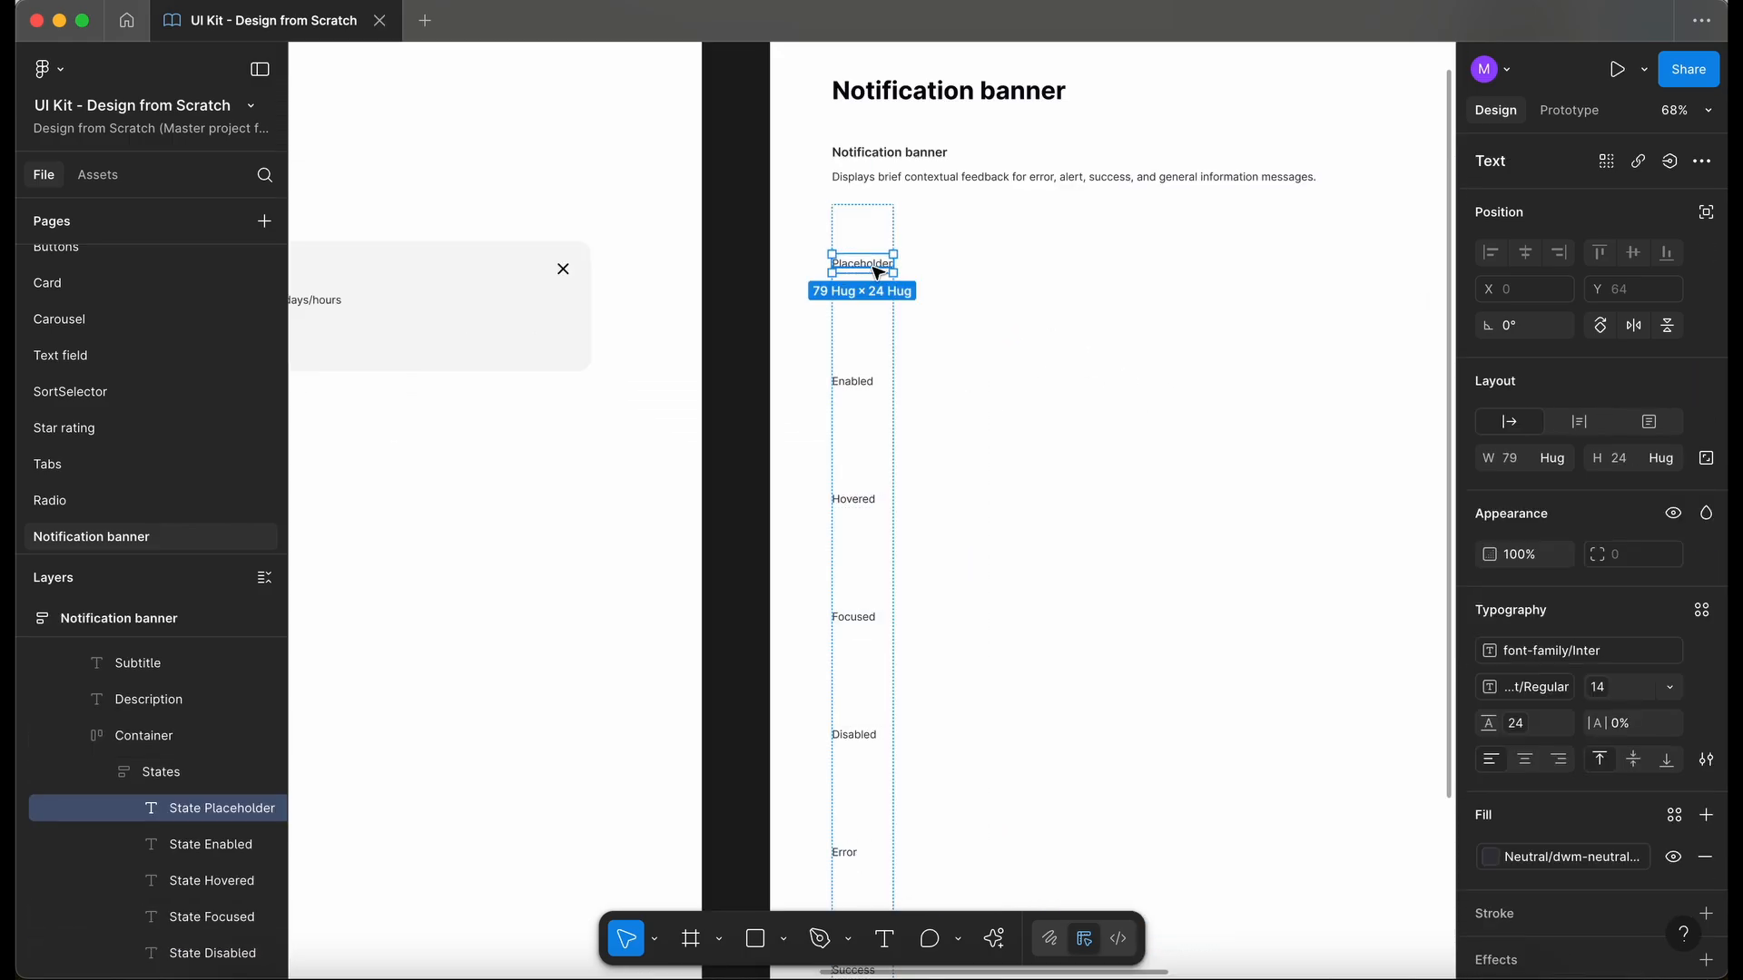
{"action": "key", "text": "Delete"}
{"action": "left_click", "coordinate": [875, 271], "text": "super"}
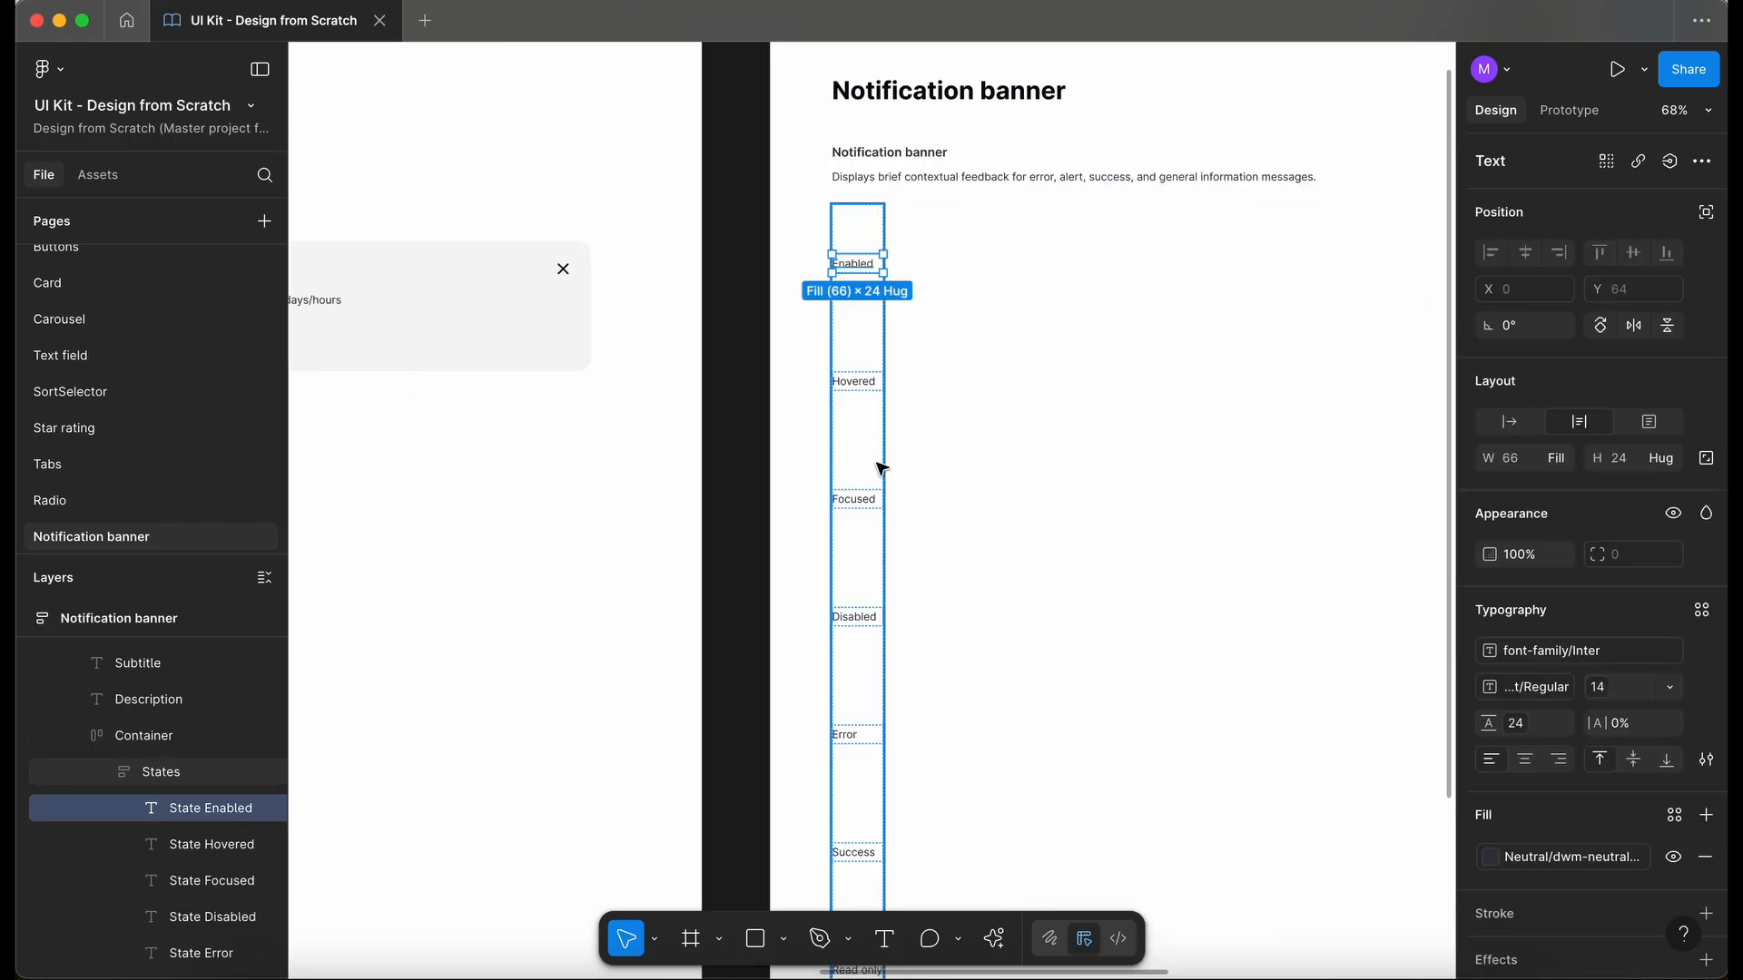
{"action": "scroll", "coordinate": [879, 467], "scroll_direction": "down", "scroll_amount": 3}
{"action": "scroll", "coordinate": [879, 466], "scroll_direction": "left", "scroll_amount": 1}
{"action": "scroll", "coordinate": [880, 468], "scroll_direction": "up", "scroll_amount": 1}
{"action": "scroll", "coordinate": [881, 467], "scroll_direction": "left", "scroll_amount": 1}
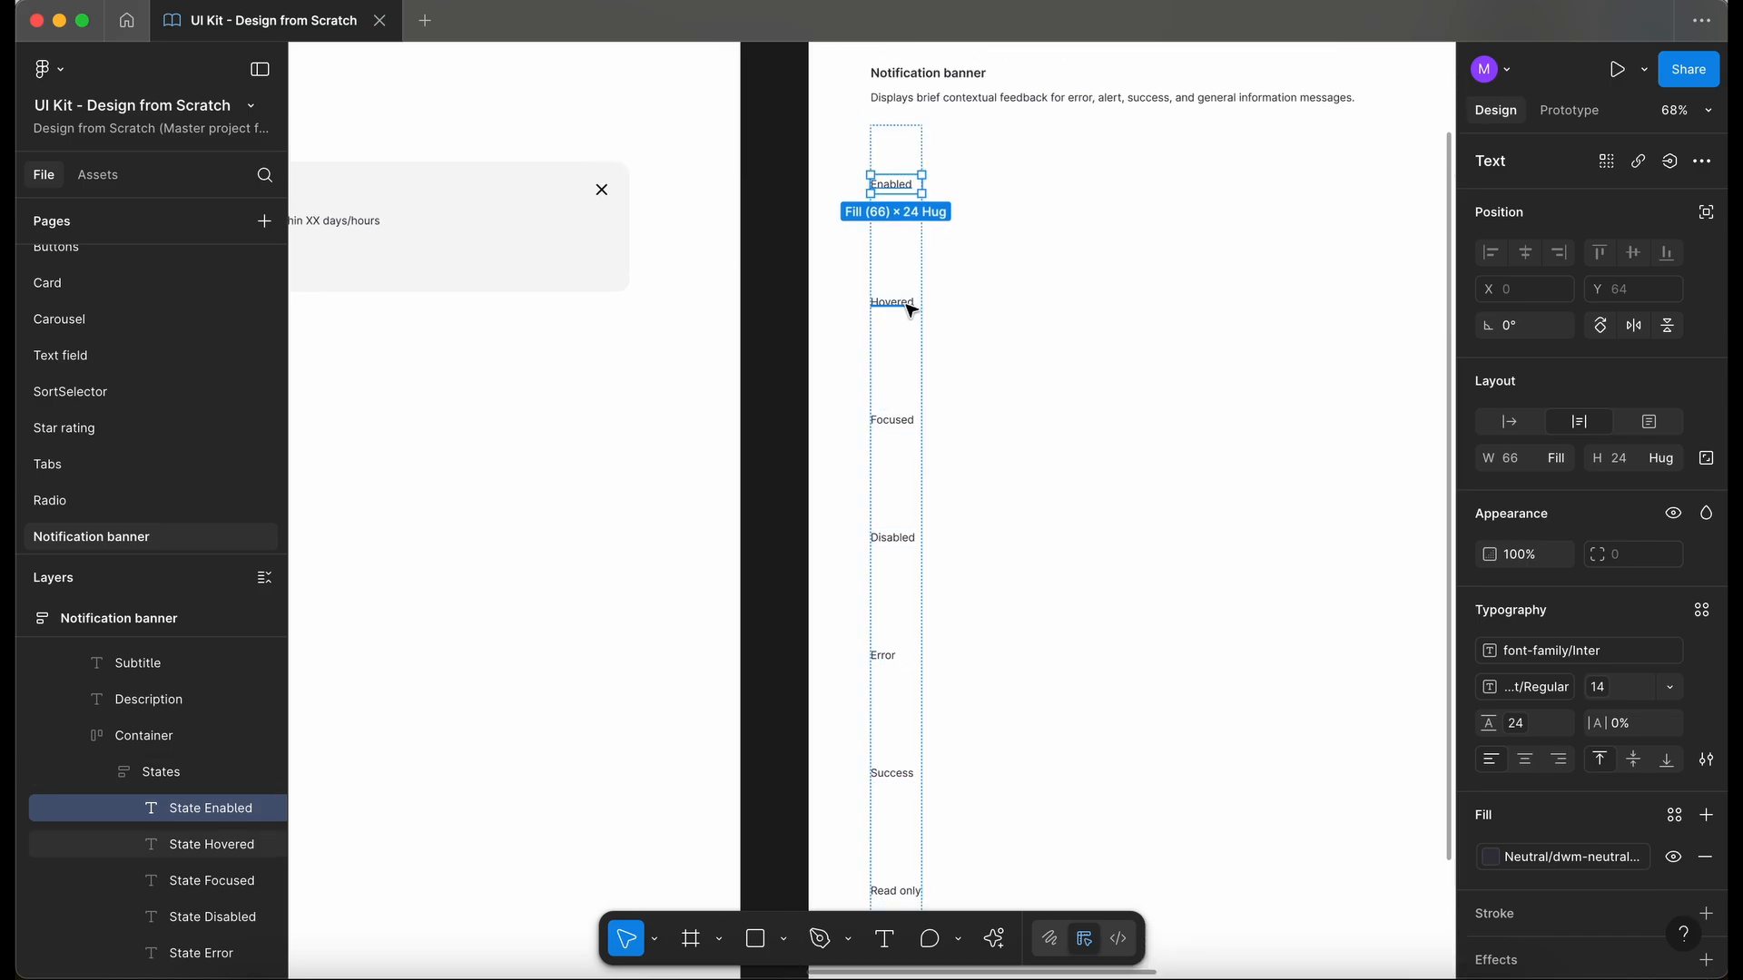
{"action": "left_click", "coordinate": [911, 310], "text": "shift"}
{"action": "left_click", "coordinate": [899, 418], "text": "shift"}
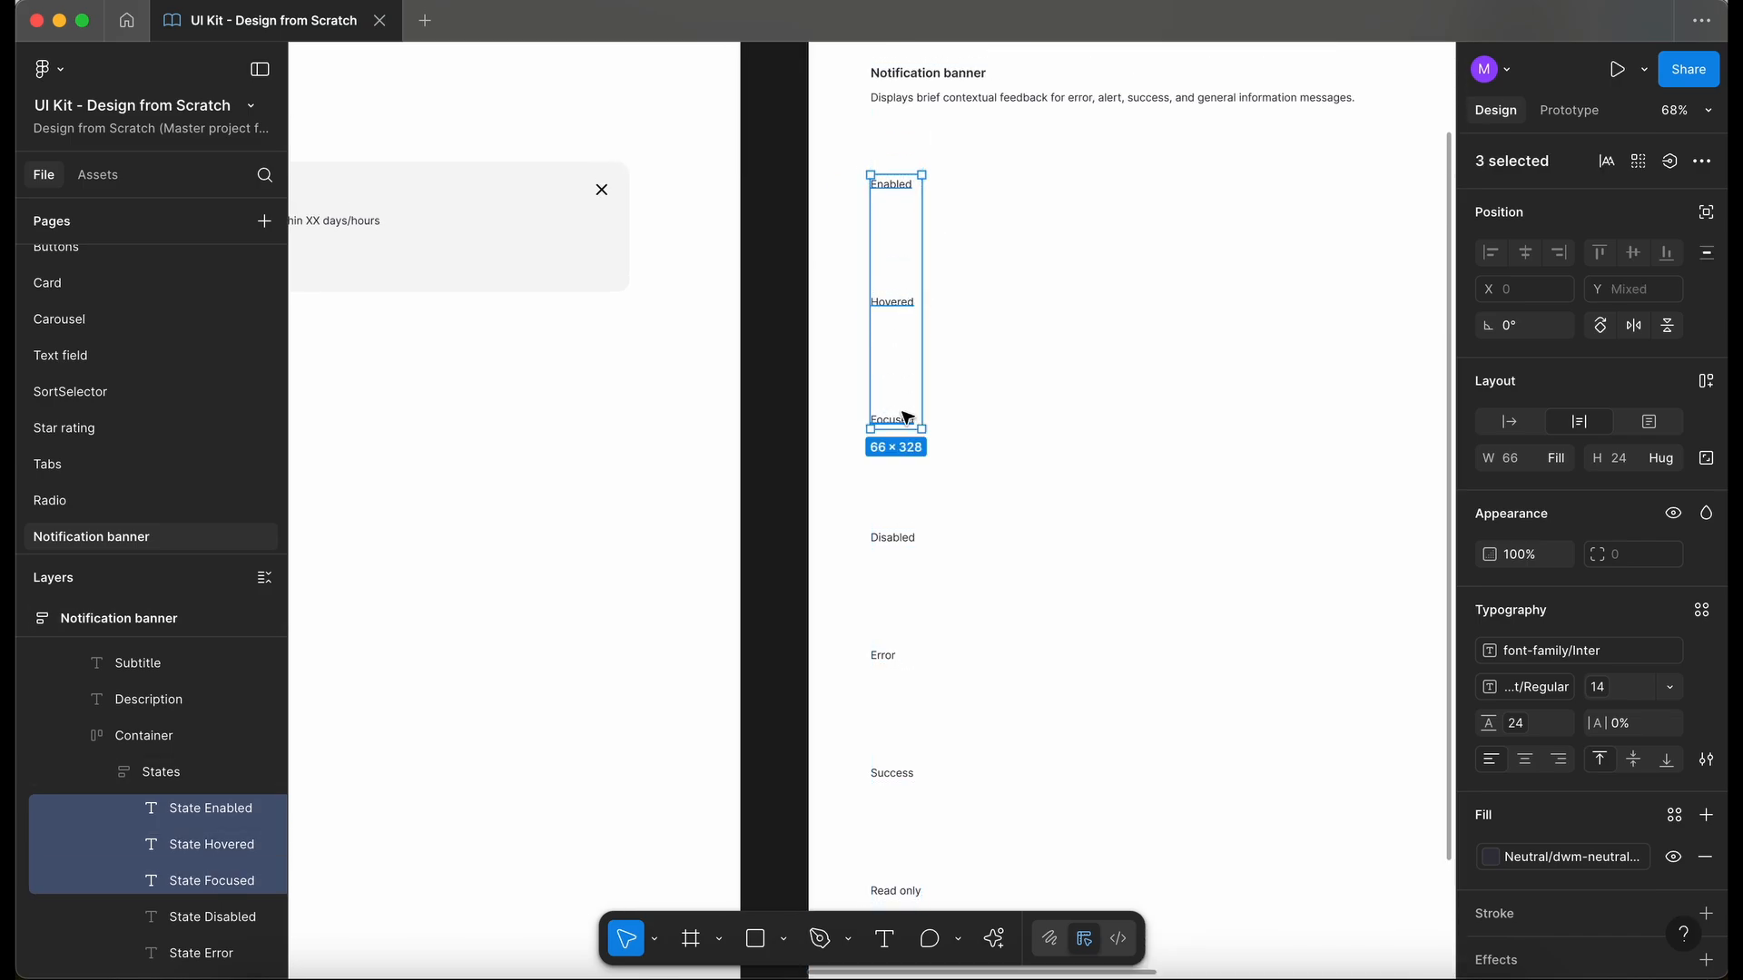
{"action": "left_click", "coordinate": [895, 541], "text": "shift"}
{"action": "key", "text": "Delete"}
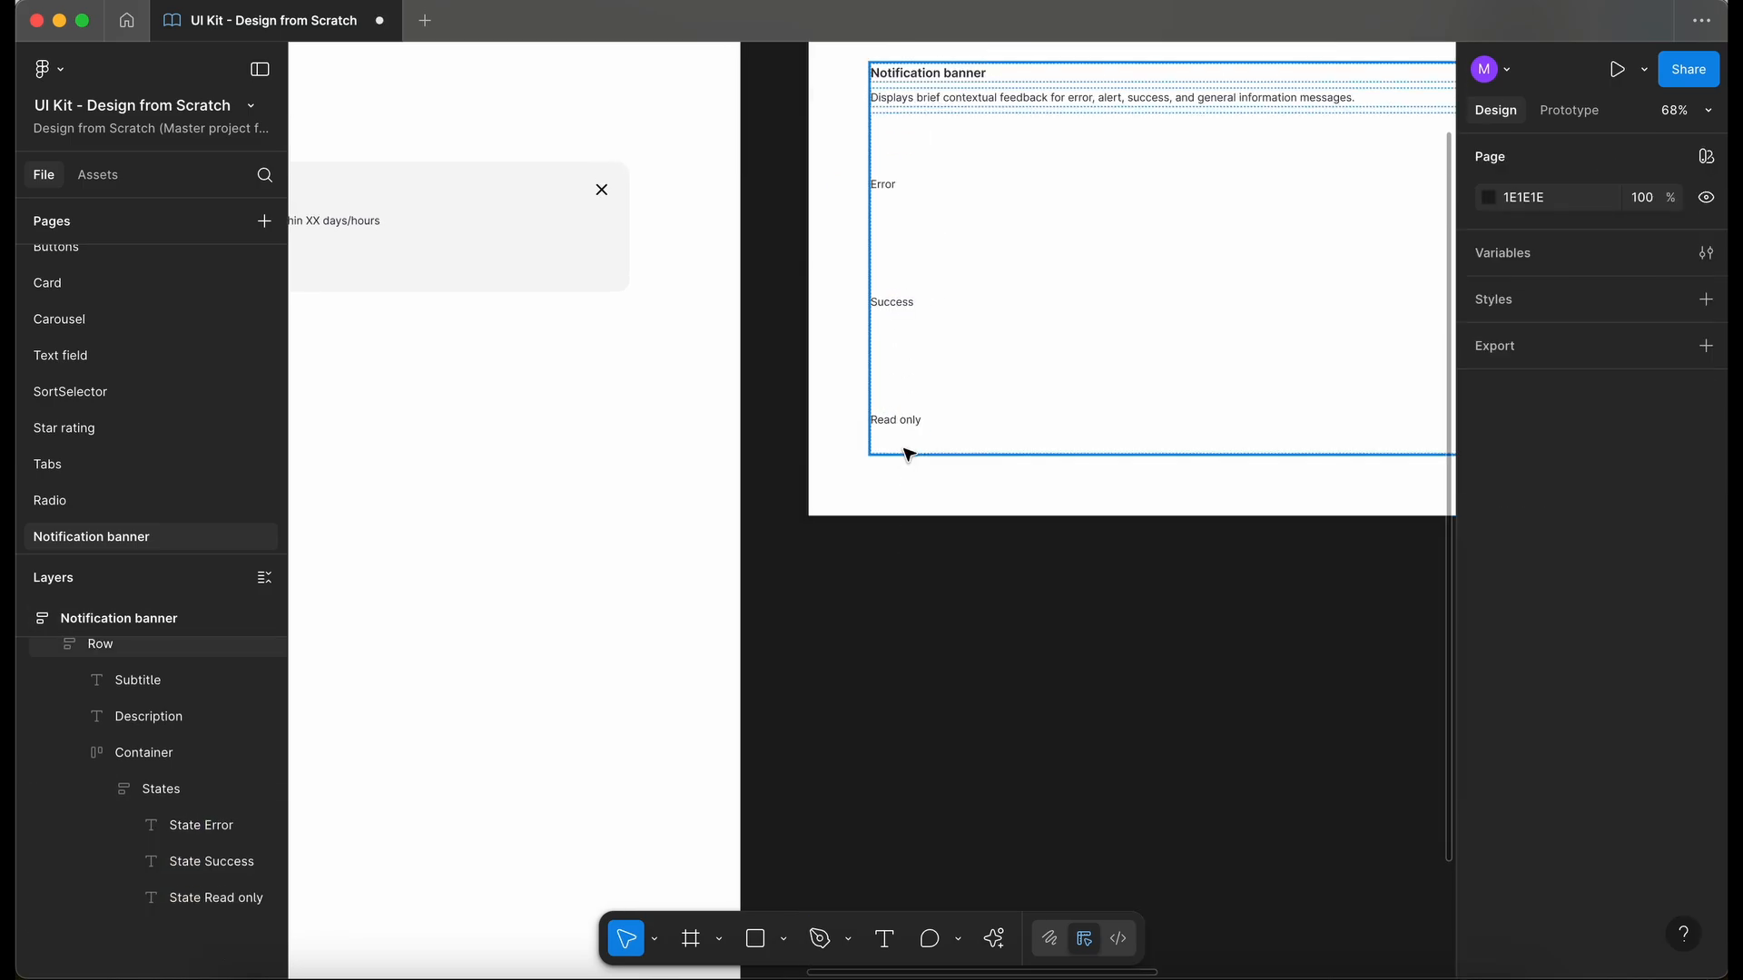
- Change the Read only label's text to Alert and place it between Error and Success
{"action": "scroll", "coordinate": [908, 452], "scroll_direction": "up", "scroll_amount": 4}
{"action": "scroll", "coordinate": [908, 452], "scroll_direction": "left", "scroll_amount": 1}
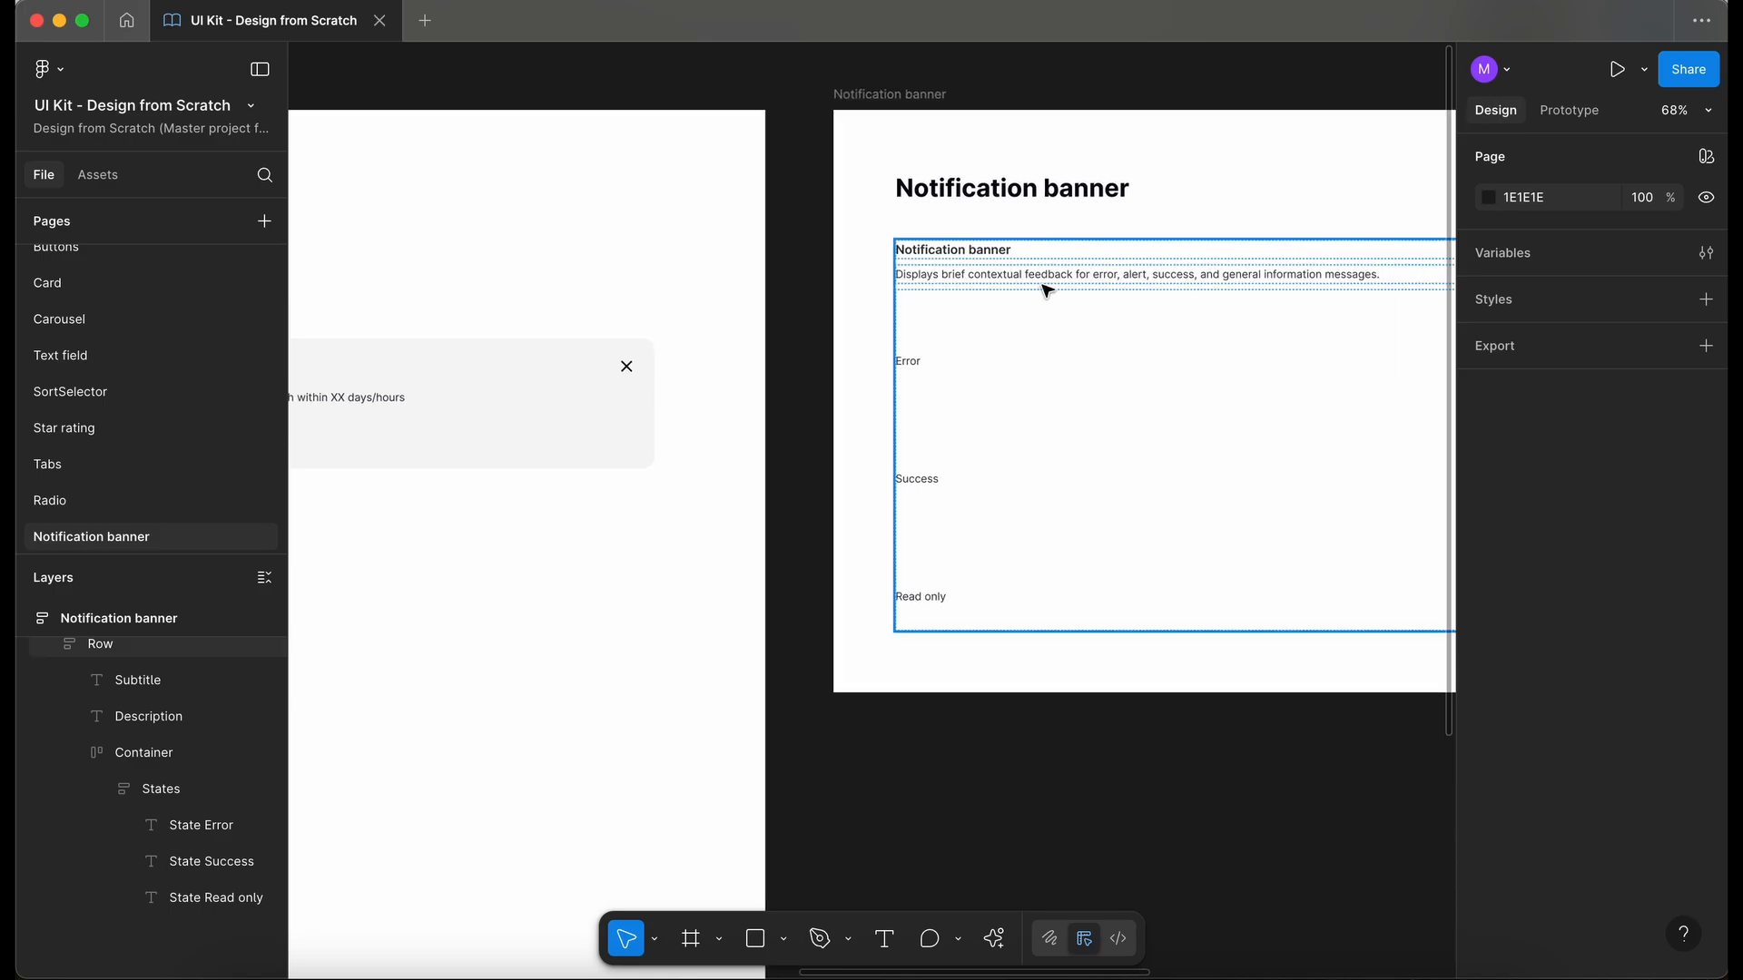
{"action": "scroll", "coordinate": [1050, 291], "scroll_direction": "right", "scroll_amount": 2}
{"action": "scroll", "coordinate": [1050, 292], "scroll_direction": "down", "scroll_amount": 1}
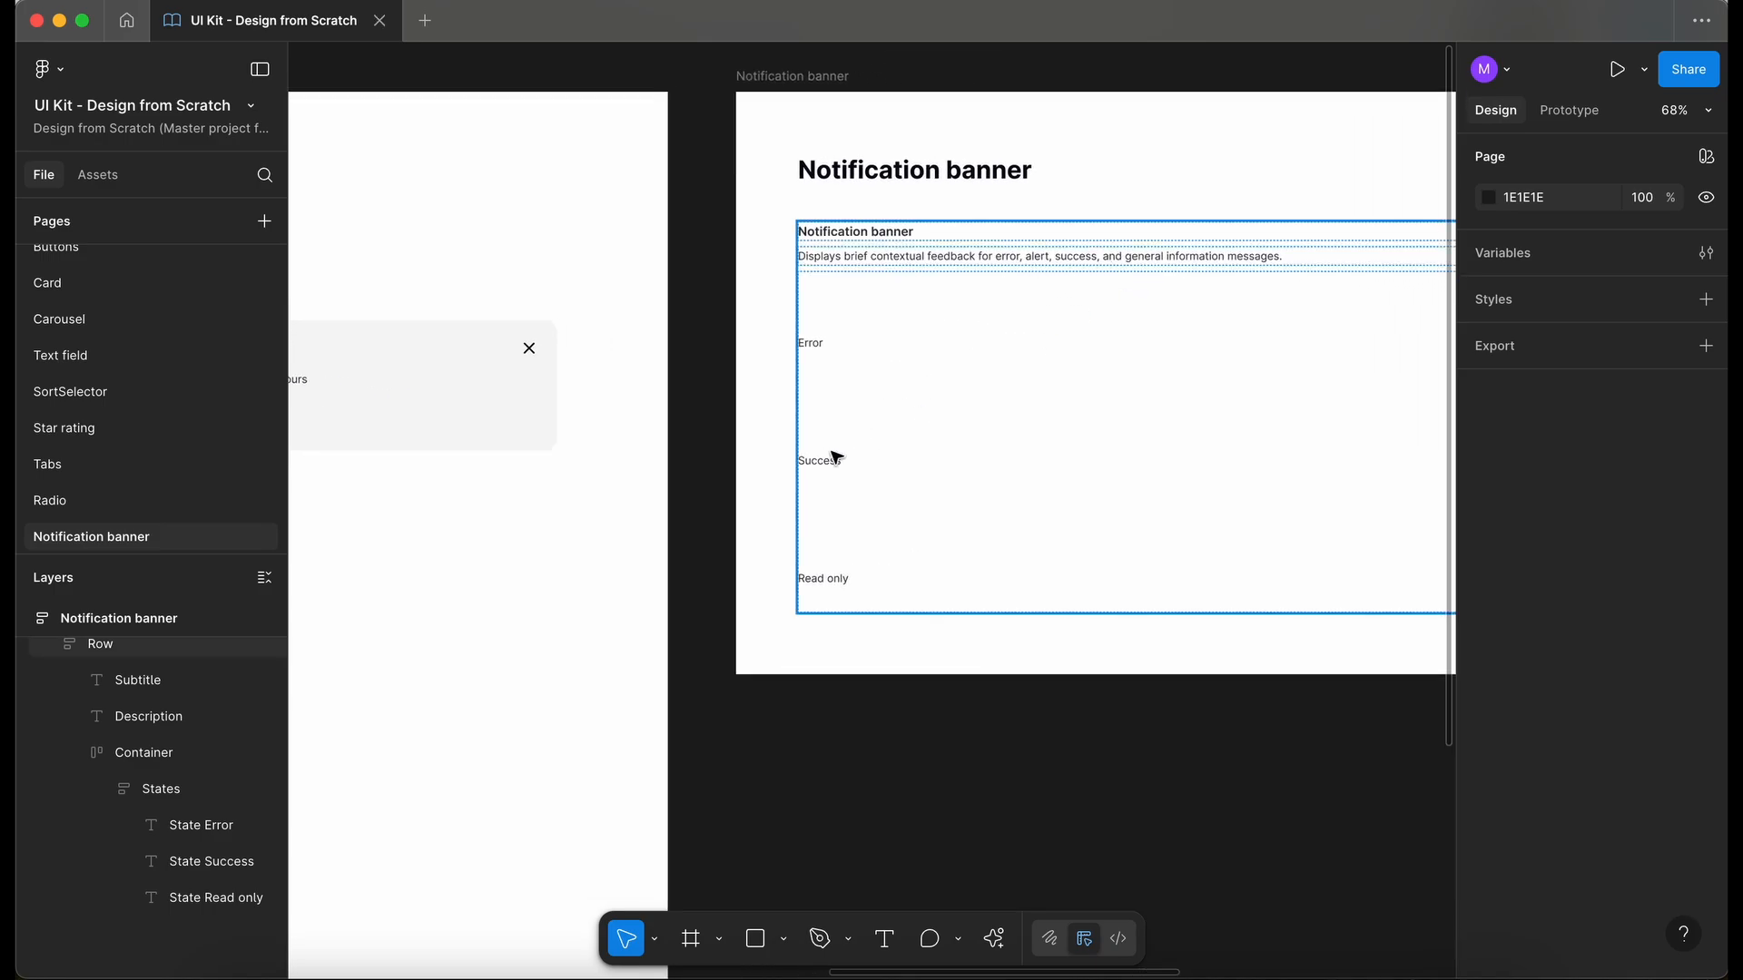
{"action": "double_click", "coordinate": [831, 579]}
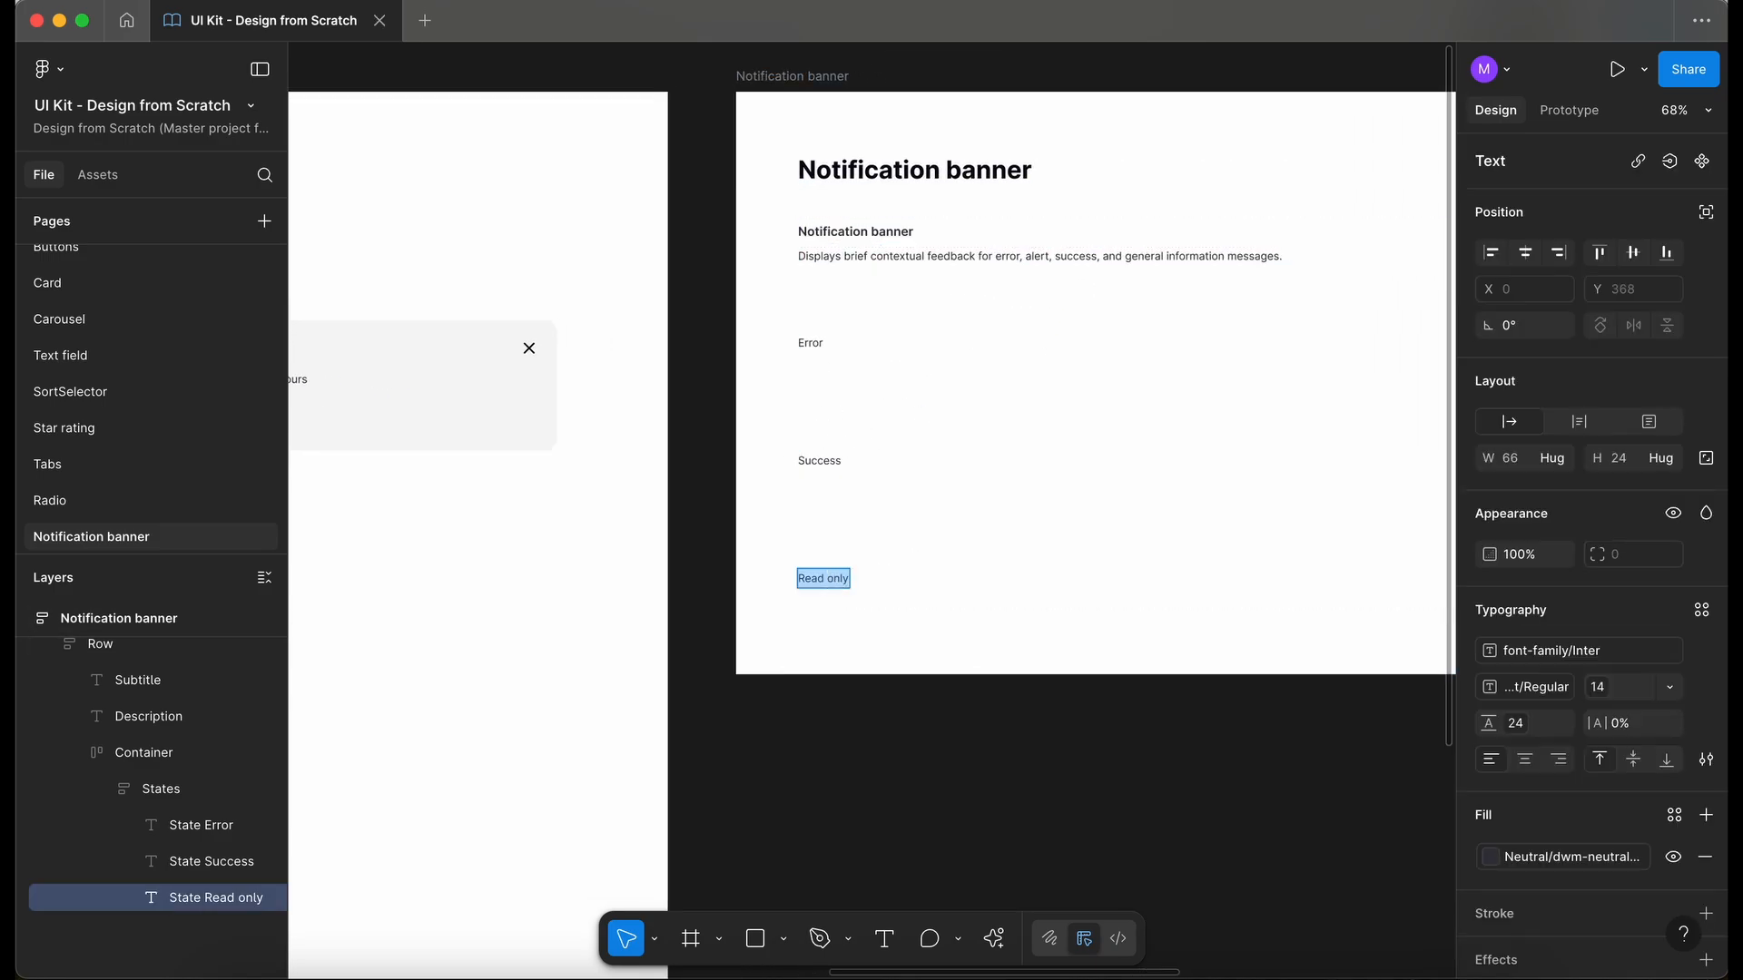
{"action": "type", "text": "Alert"}
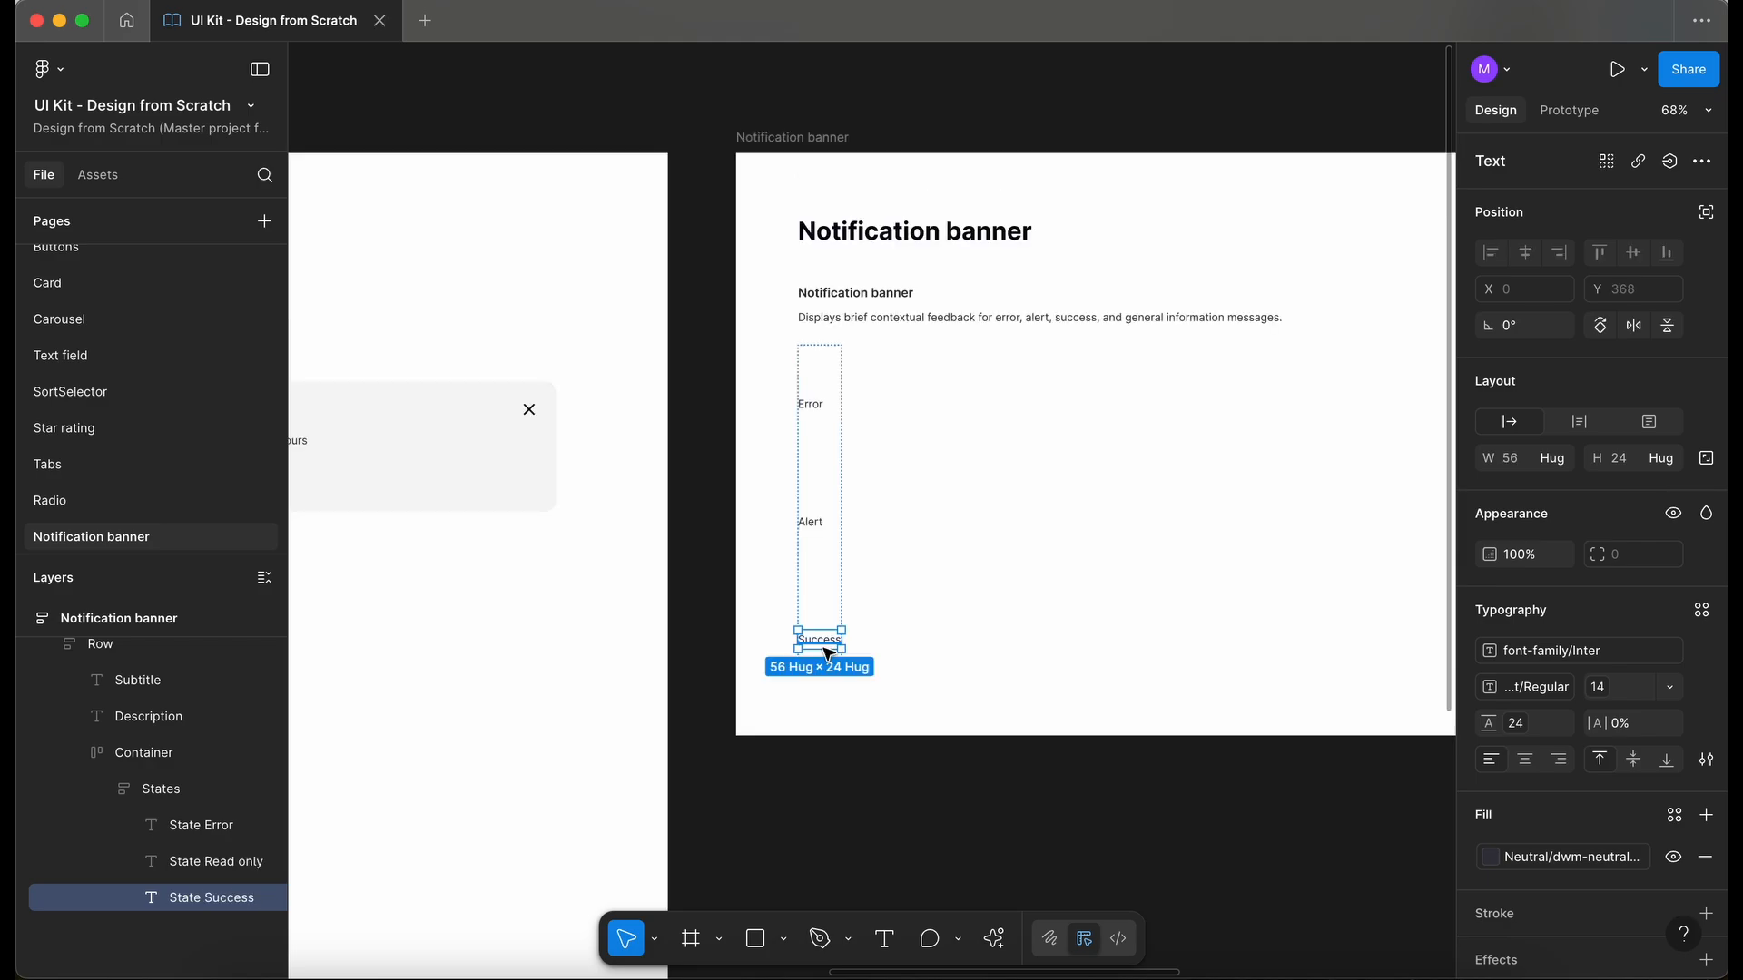
- Duplicate the Success label, change the copy's text to Default and move it to the top of the States column
{"action": "key", "text": "super+d"}
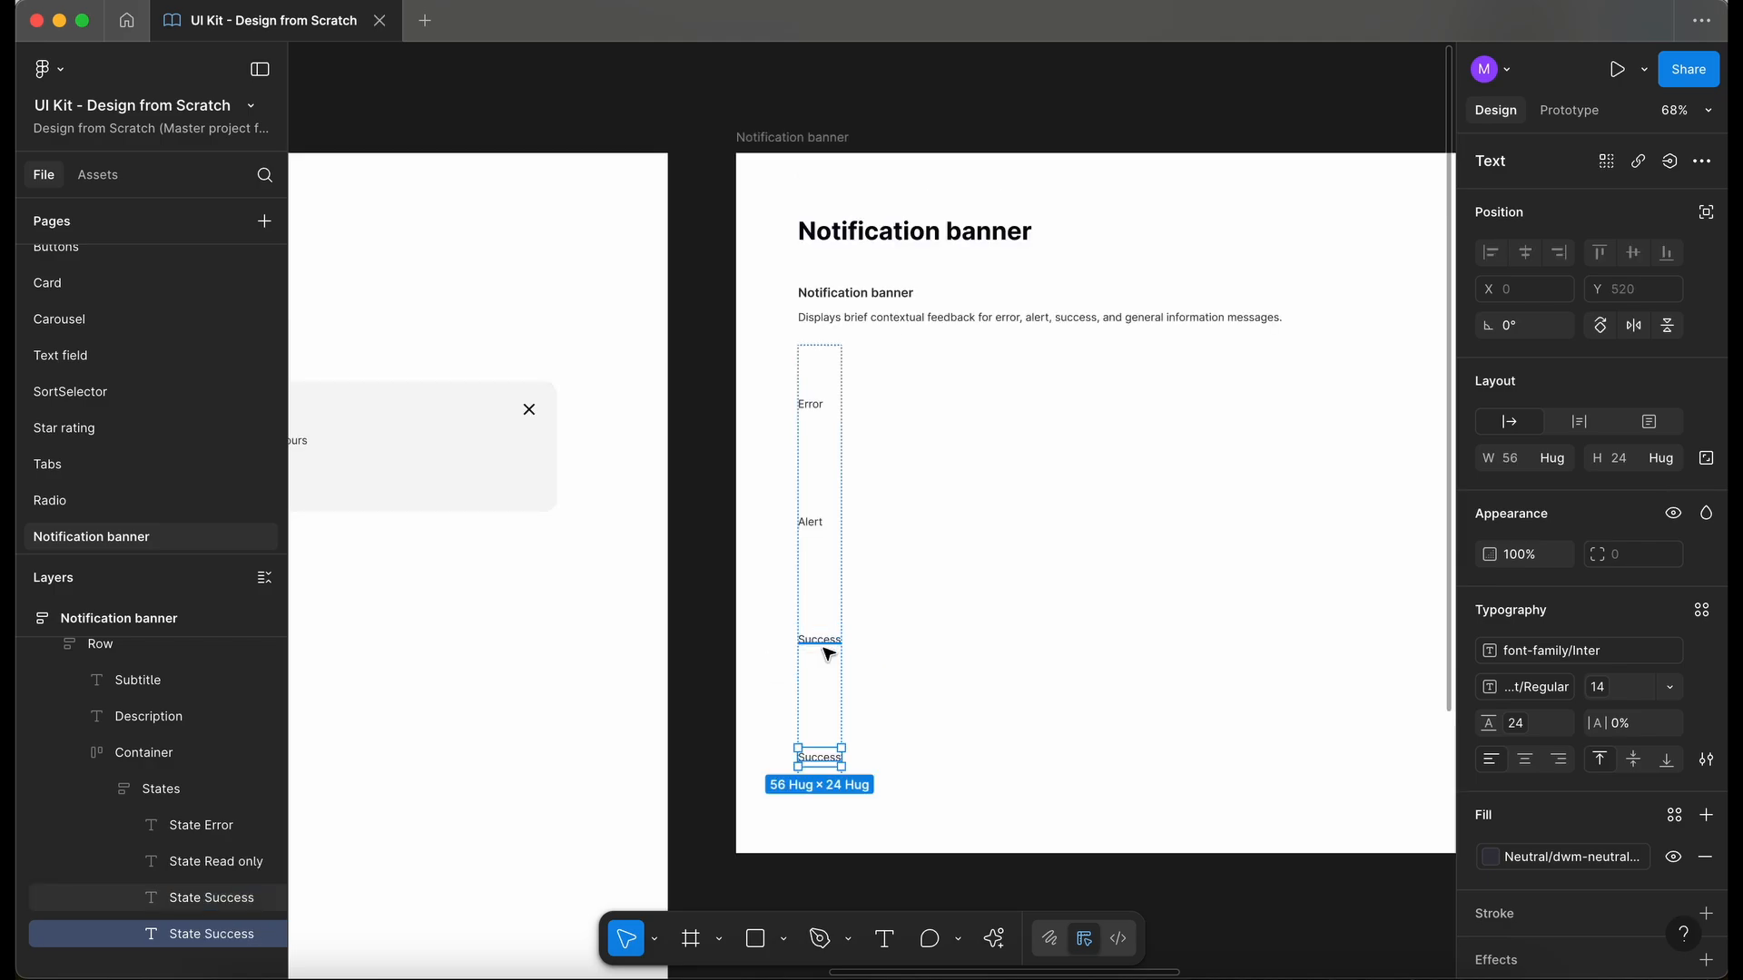
{"action": "double_click", "coordinate": [823, 762]}
{"action": "type", "text": "Defau"}
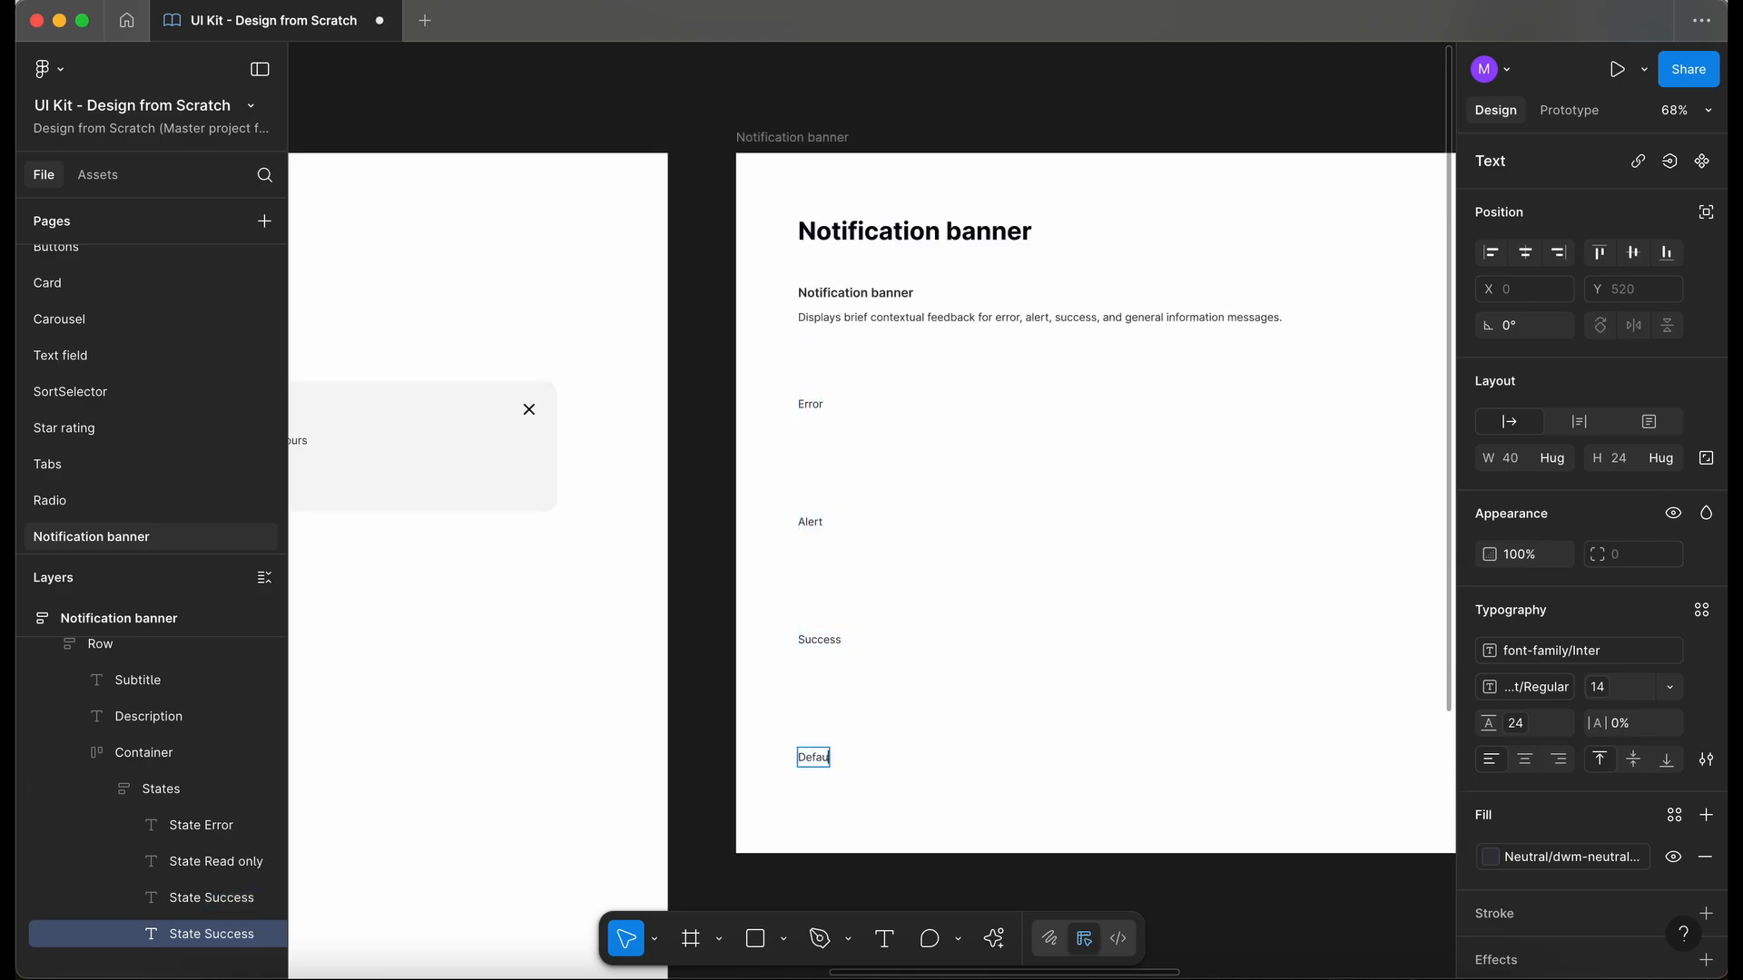
{"action": "type", "text": "lt"}
{"action": "key", "text": "Escape"}
{"action": "key", "text": "Up"}
{"action": "key", "text": "Up"}
{"action": "key", "text": "Up"}
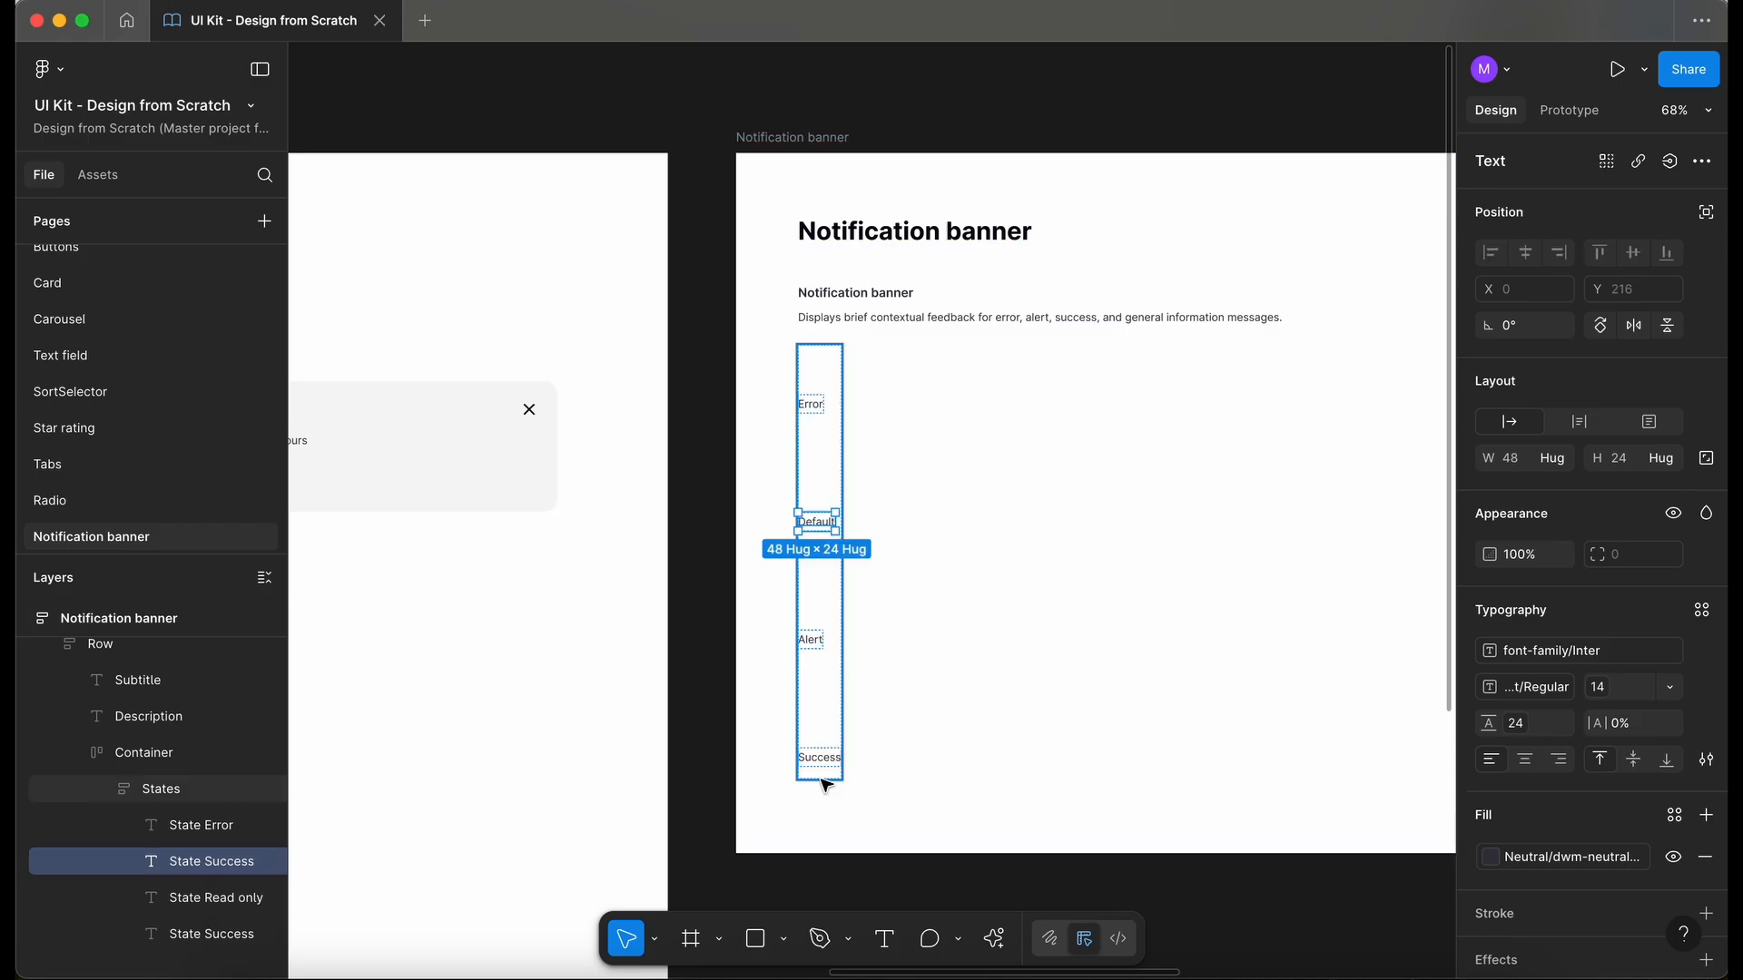
{"action": "left_click", "coordinate": [704, 670]}
- Rename the Notification frame in the Testing frame as Default
{"action": "left_click", "coordinate": [595, 495]}
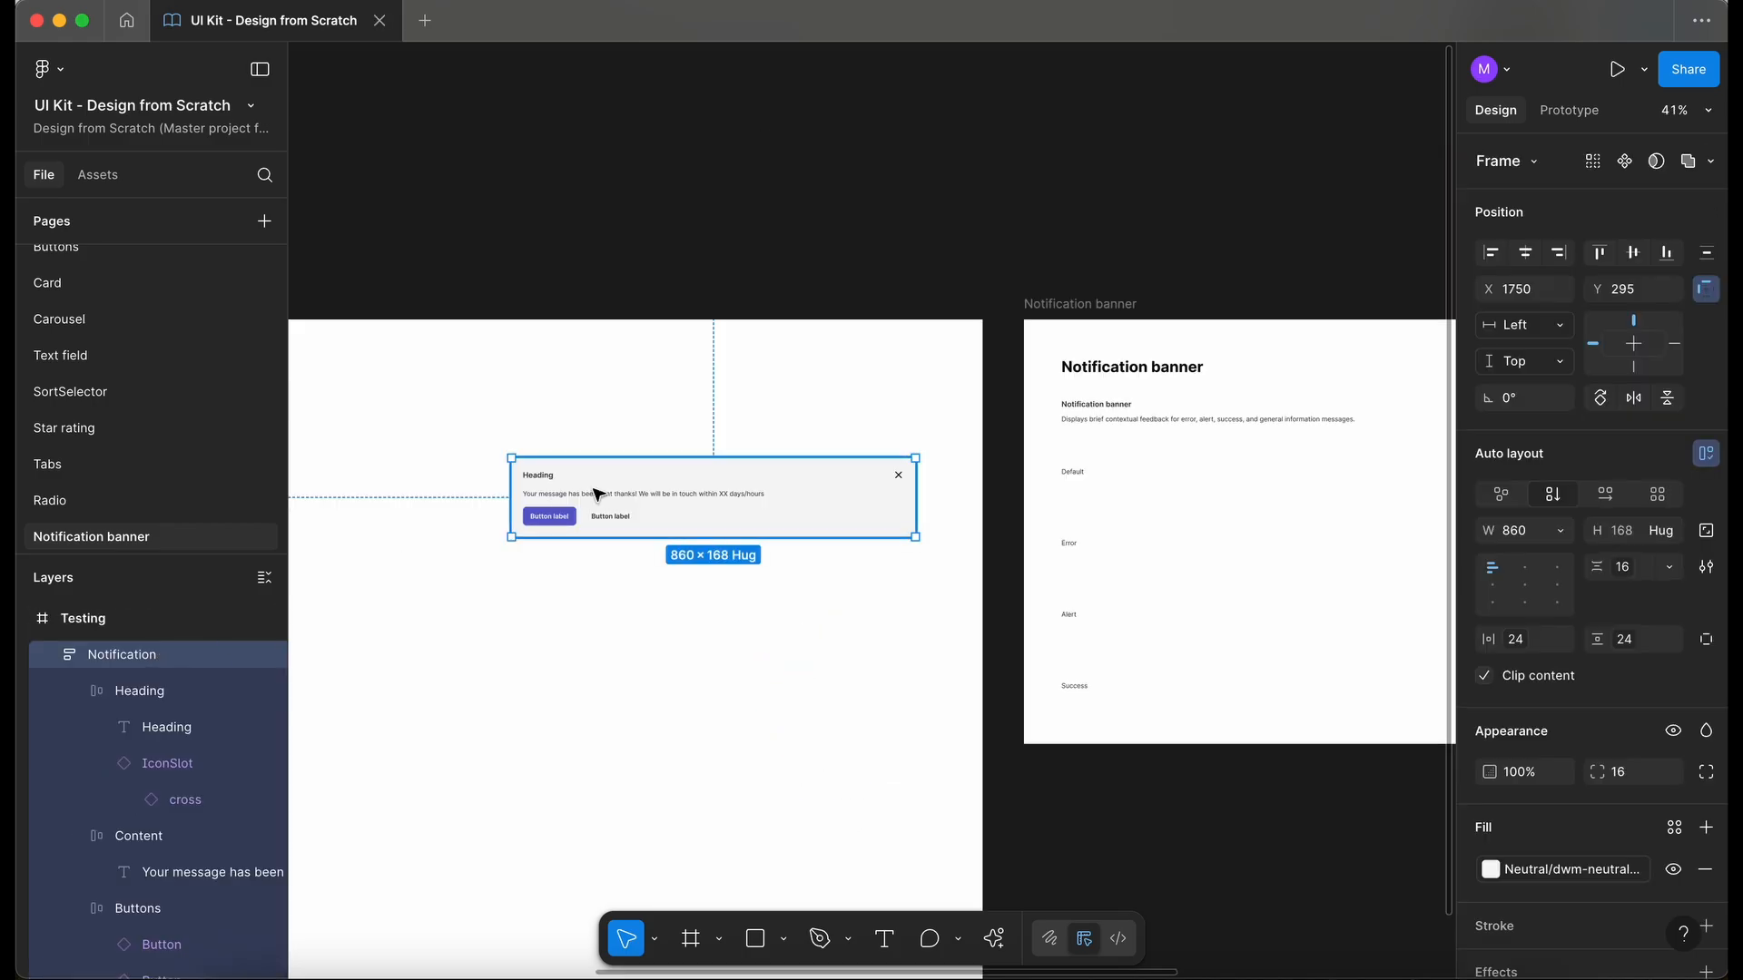
{"action": "double_click", "coordinate": [128, 654]}
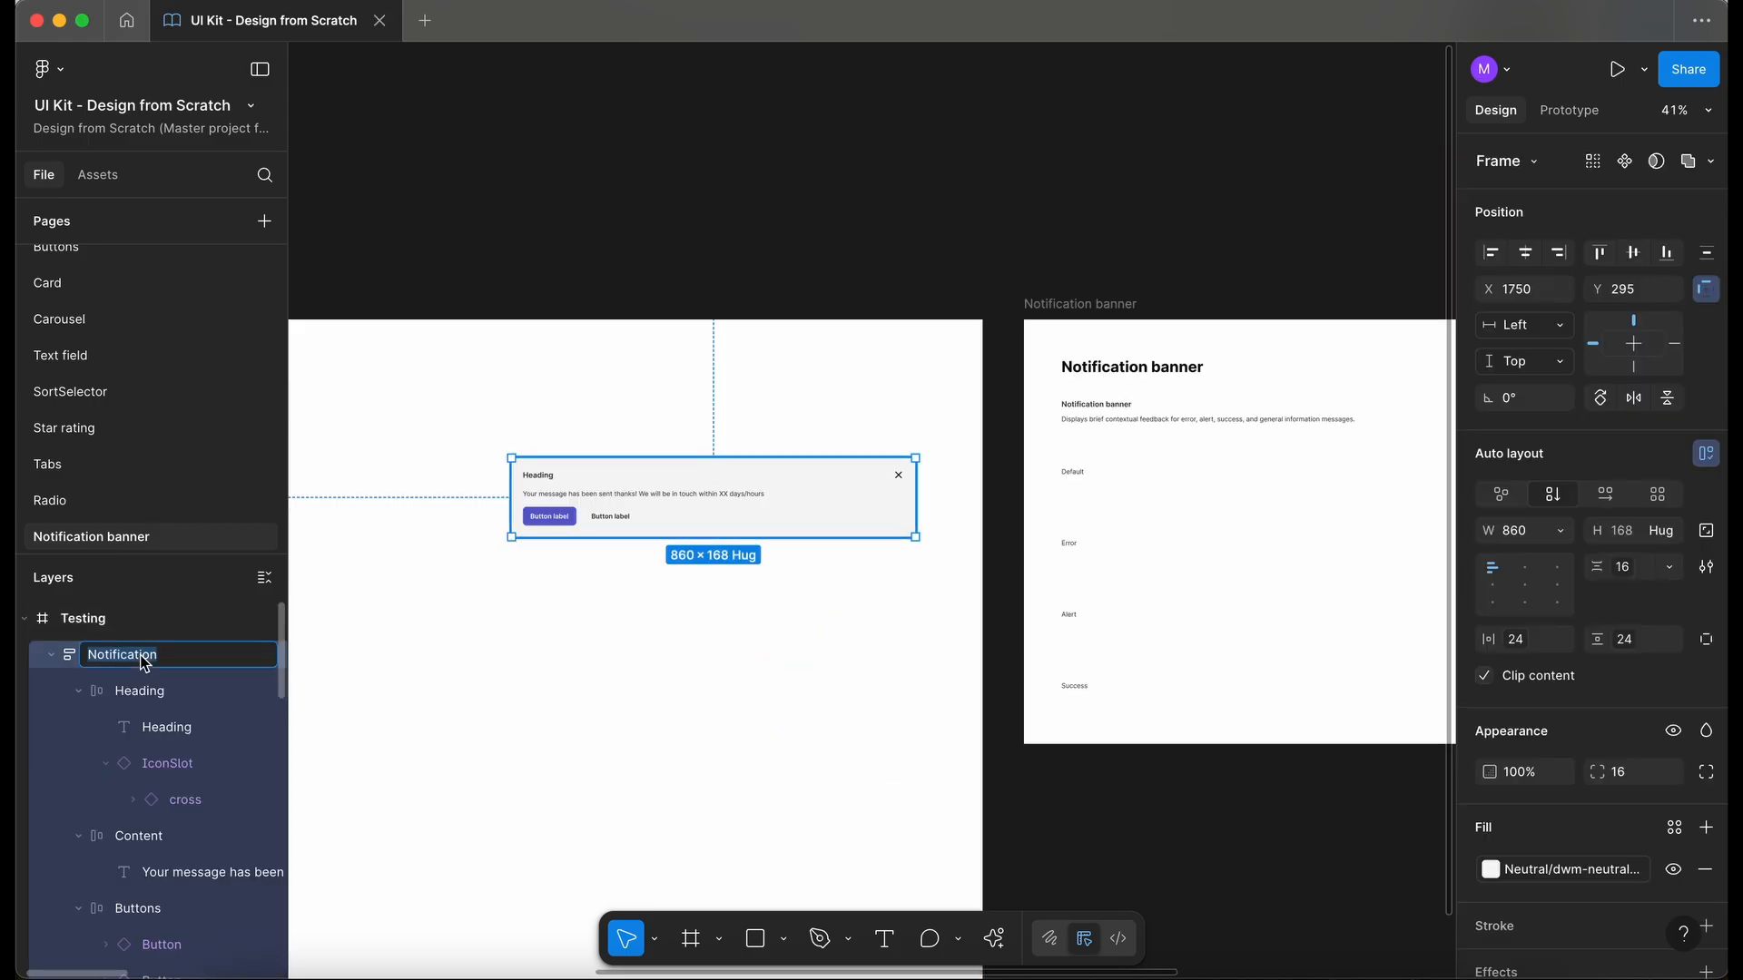
{"action": "type", "text": "Default"}
{"action": "key", "text": "Return"}
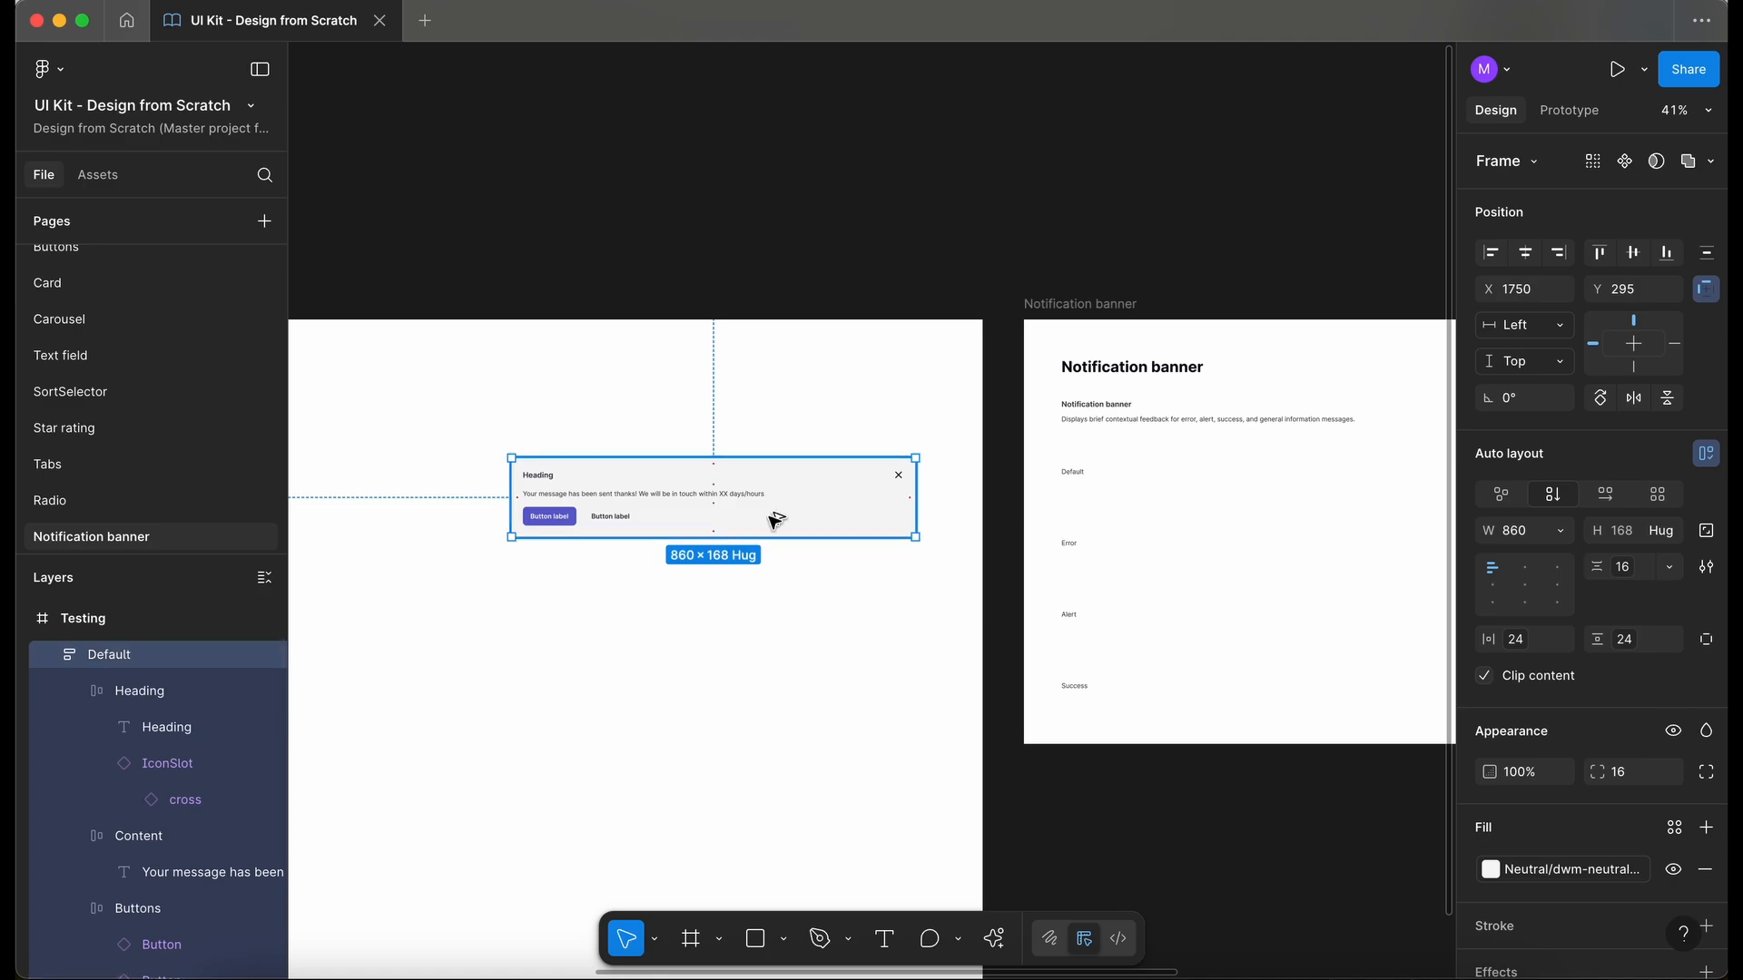
- Turn the Default banner into a component and move it into the Notification banner container beside the state labels
{"action": "key", "text": "super+alt+k"}
{"action": "left_click_drag", "start_coordinate": [833, 498], "coordinate": [1222, 498]}
{"action": "scroll", "coordinate": [1222, 498], "scroll_direction": "right", "scroll_amount": 5}
{"action": "scroll", "coordinate": [875, 467], "scroll_direction": "up", "scroll_amount": 3}
{"action": "left_click", "coordinate": [852, 828]}
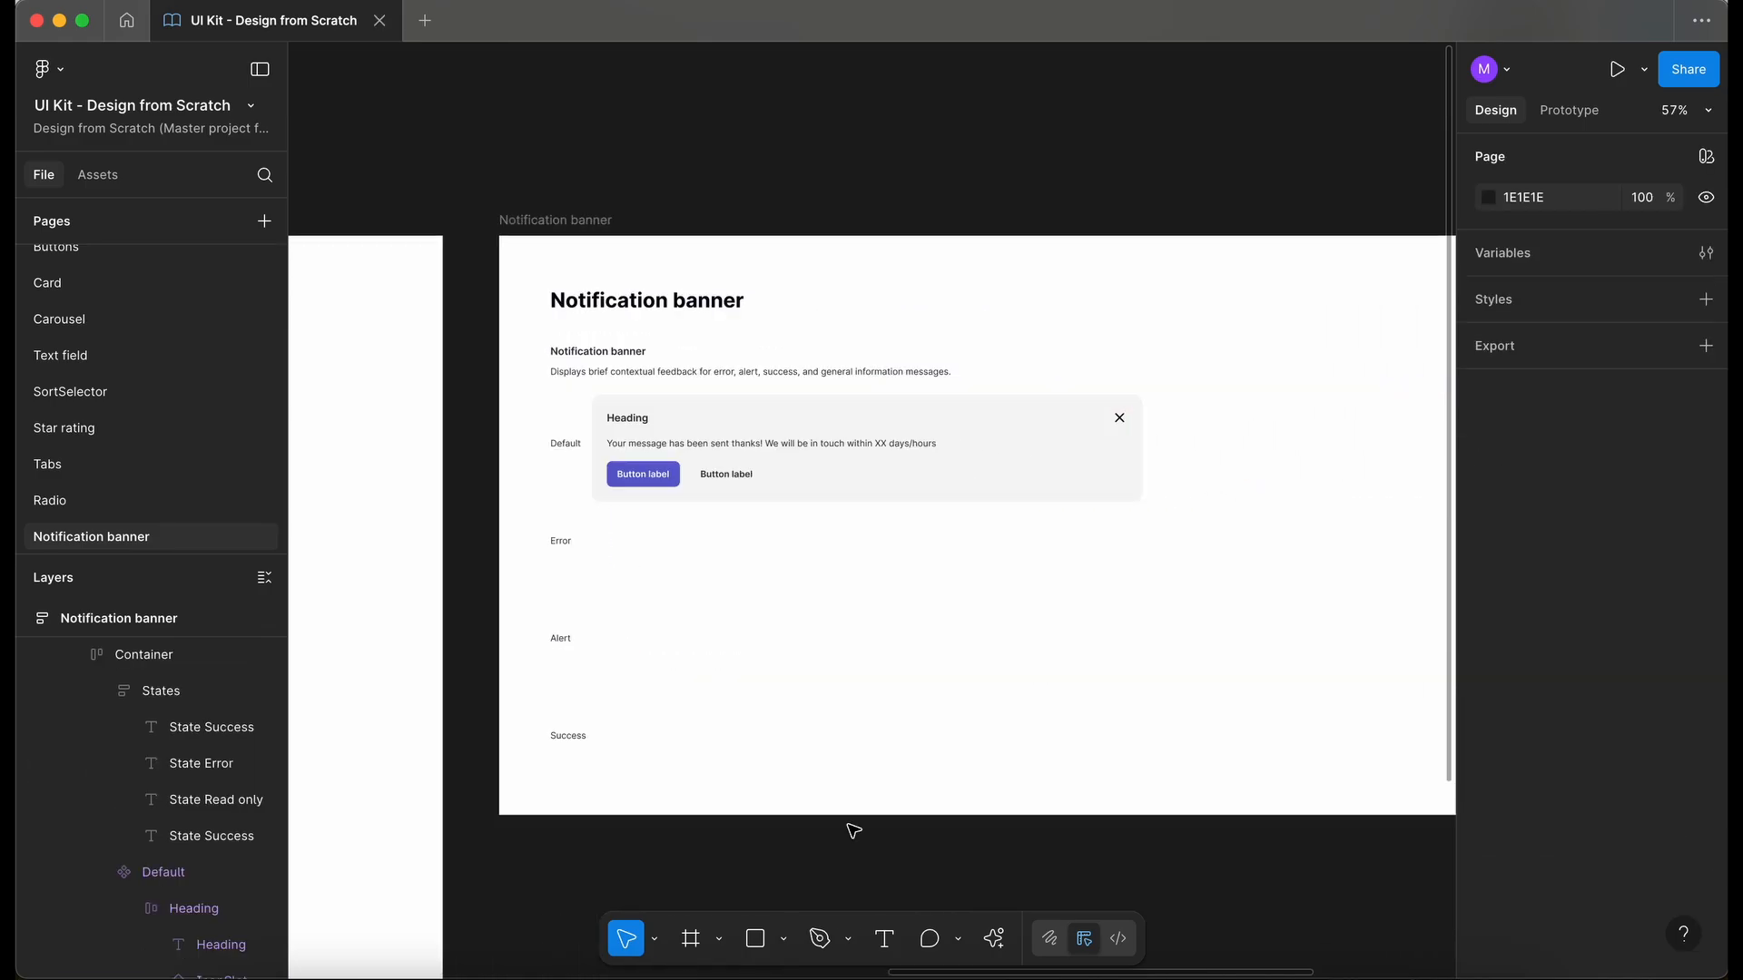
- Duplicate the Default banner component within the container and detach the copied instance
{"action": "double_click", "coordinate": [831, 461]}
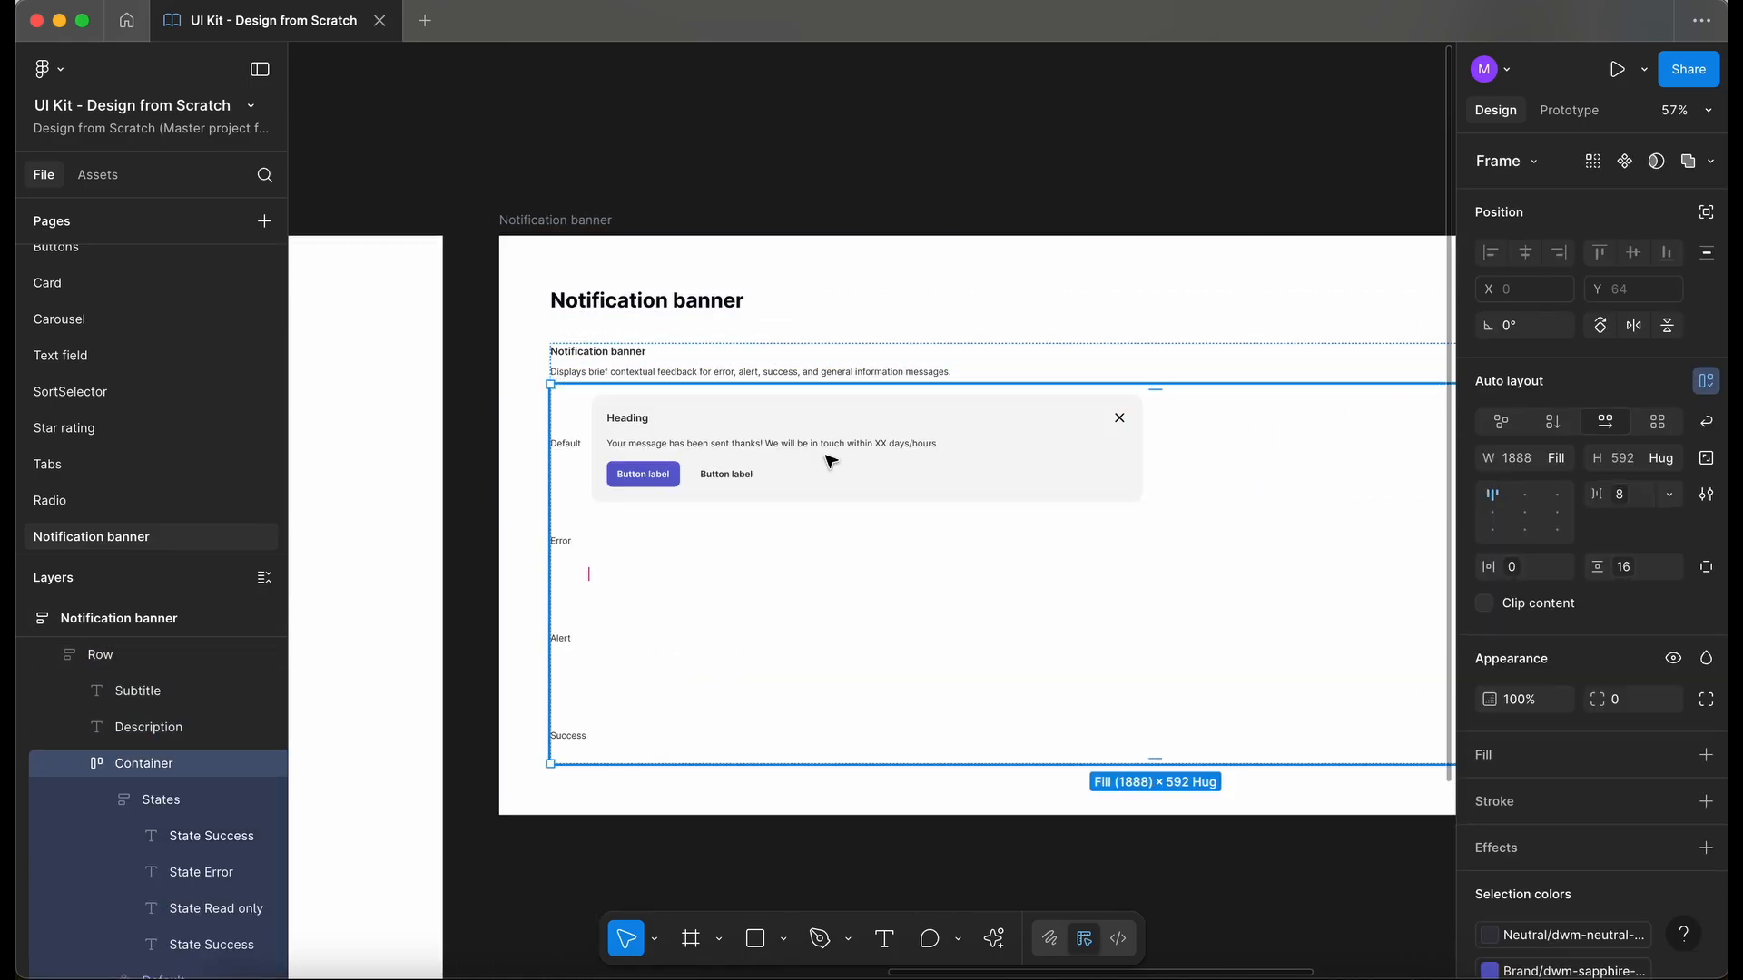
{"action": "double_click", "coordinate": [829, 461]}
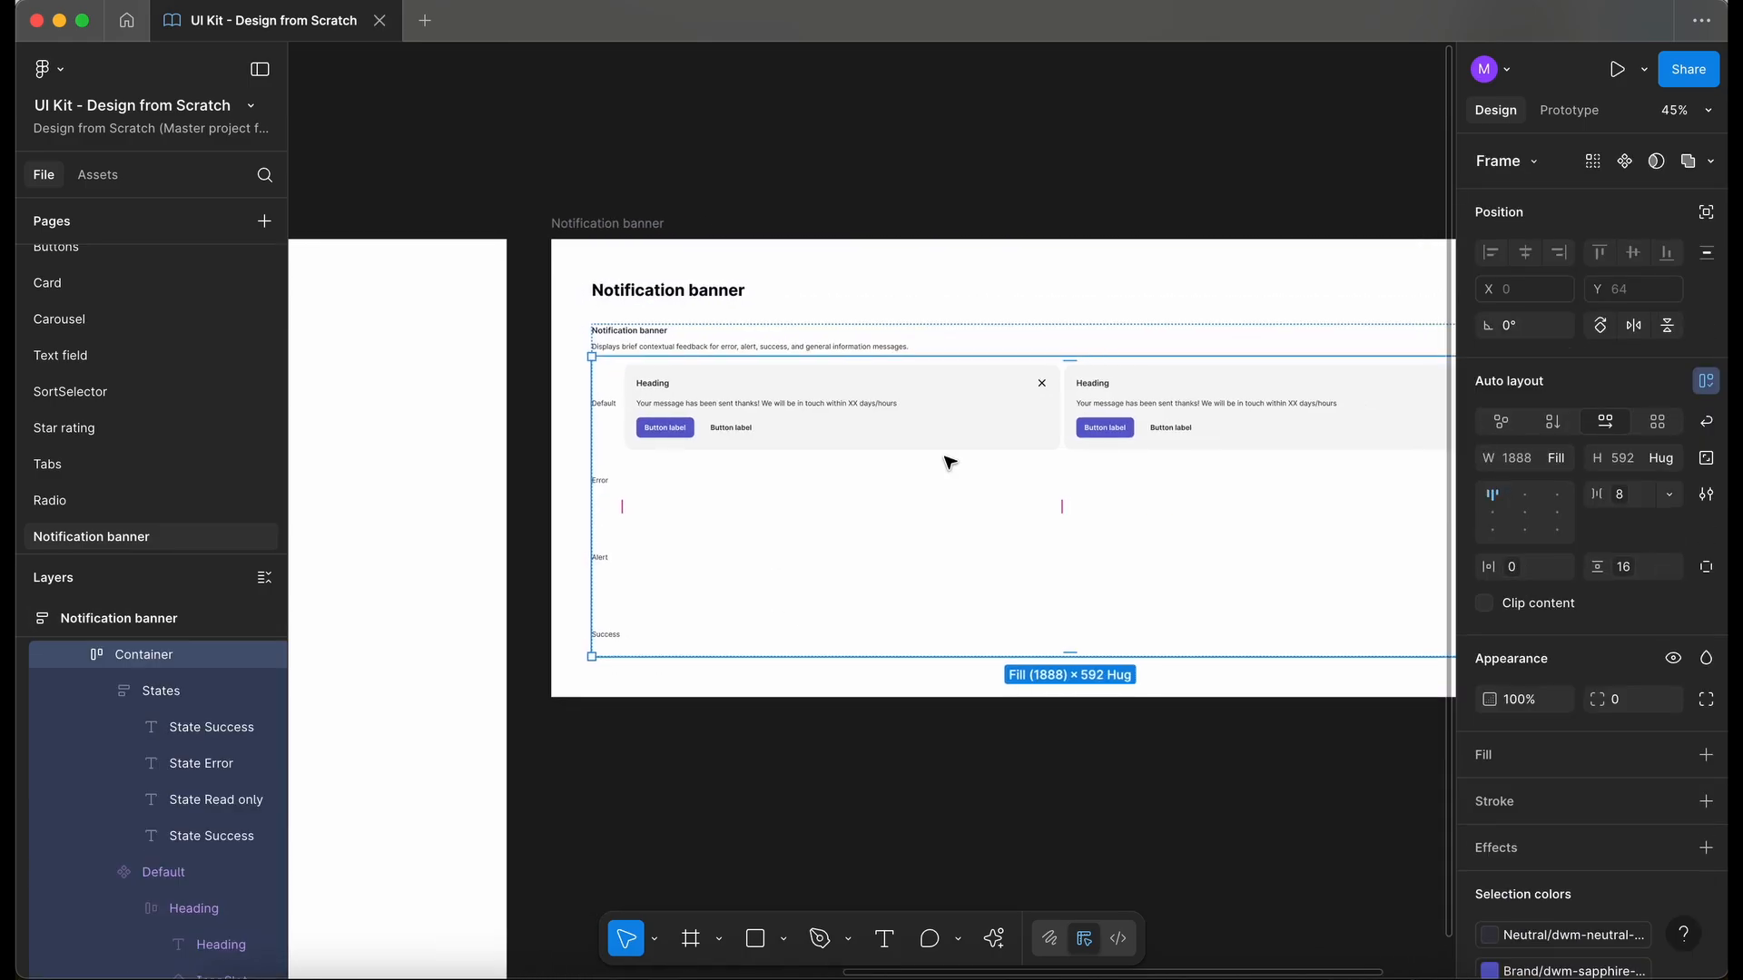
{"action": "scroll", "coordinate": [948, 462], "scroll_direction": "right", "scroll_amount": 3}
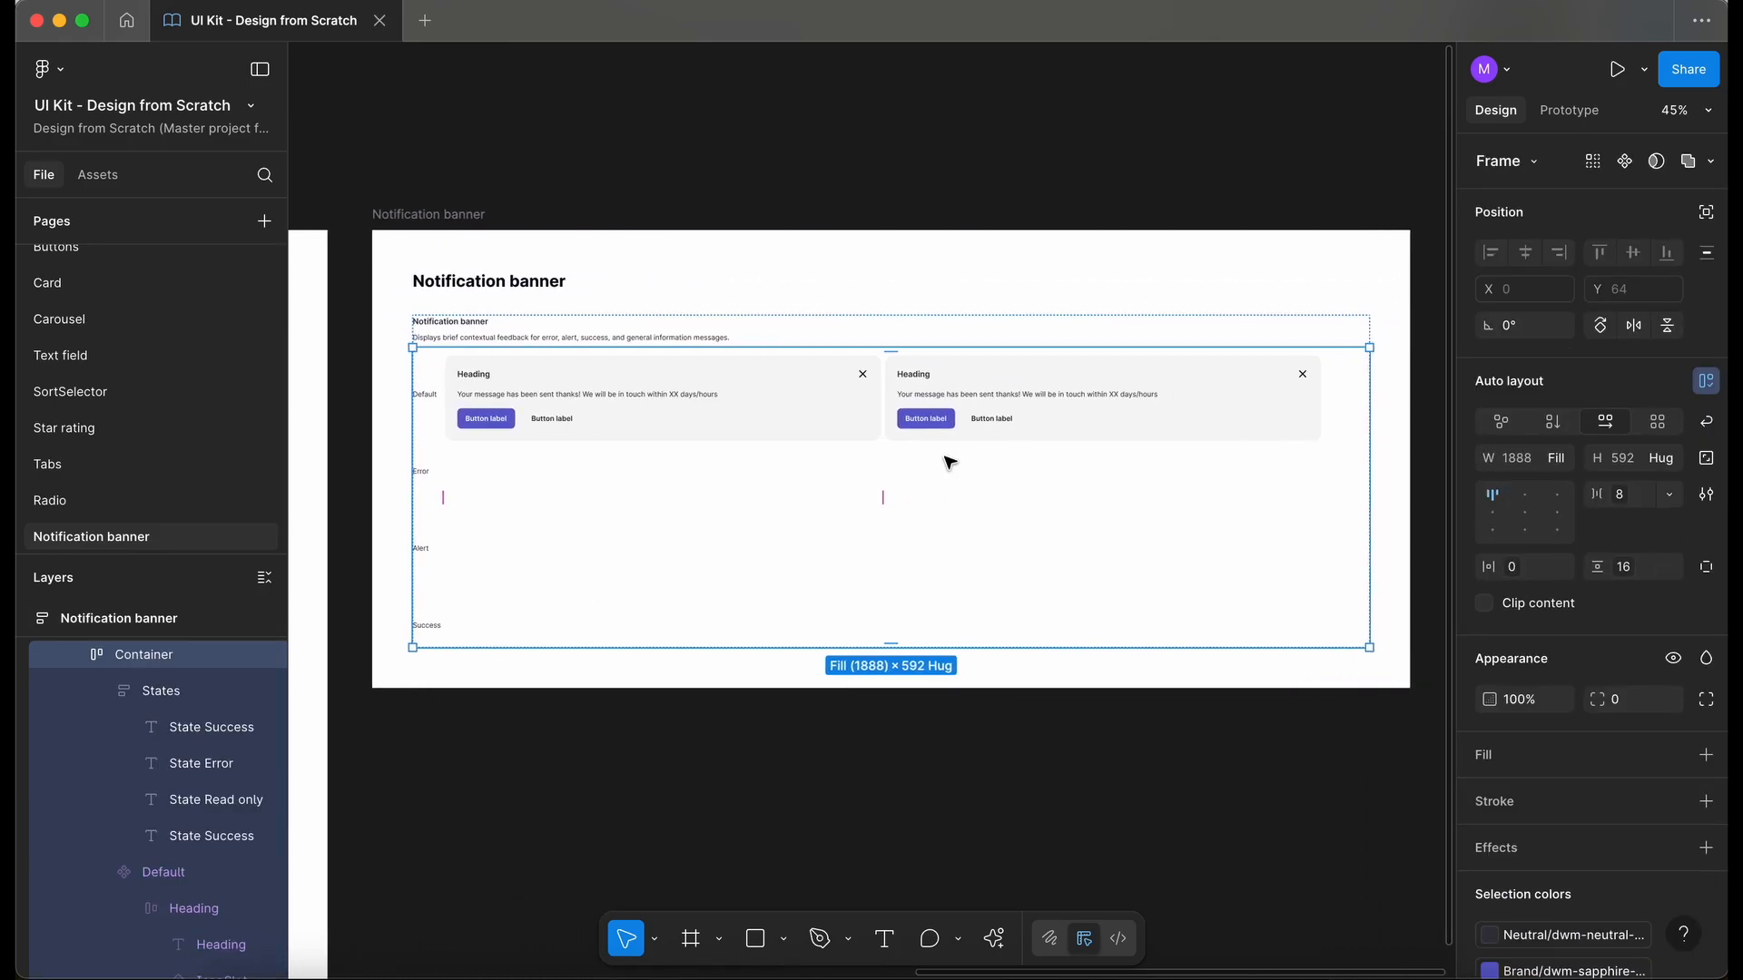
{"action": "left_click", "coordinate": [1005, 427]}
{"action": "right_click", "coordinate": [1006, 427]}
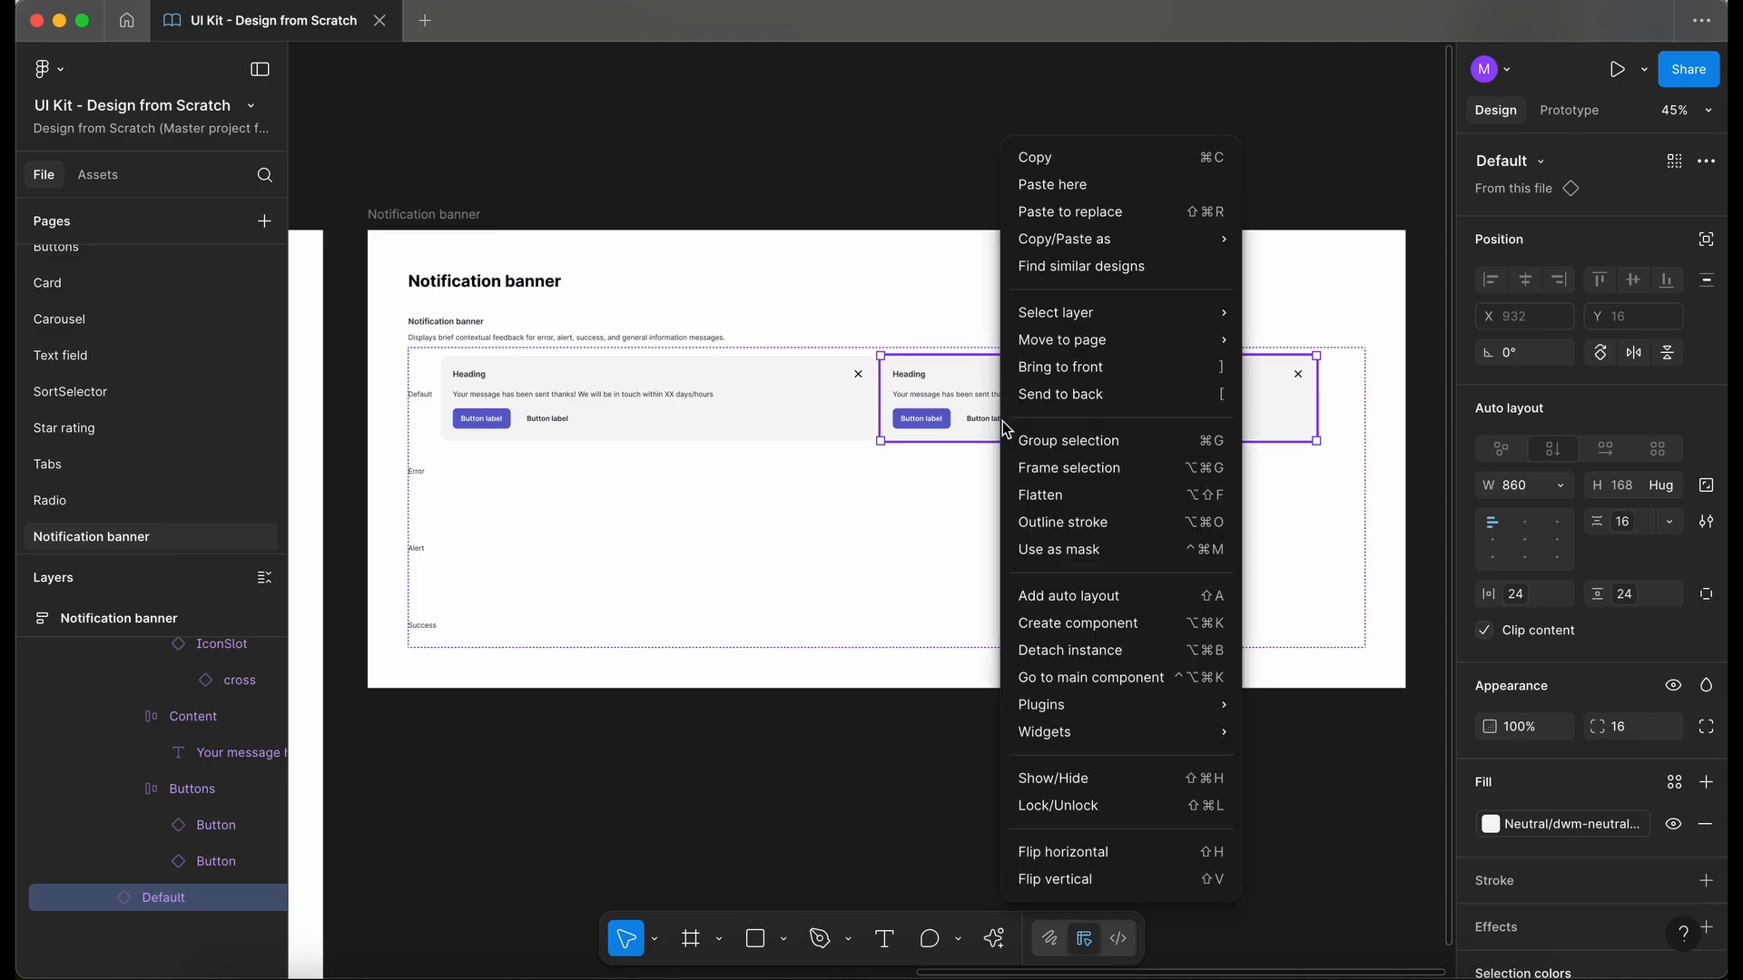
{"action": "left_click", "coordinate": [1075, 651]}
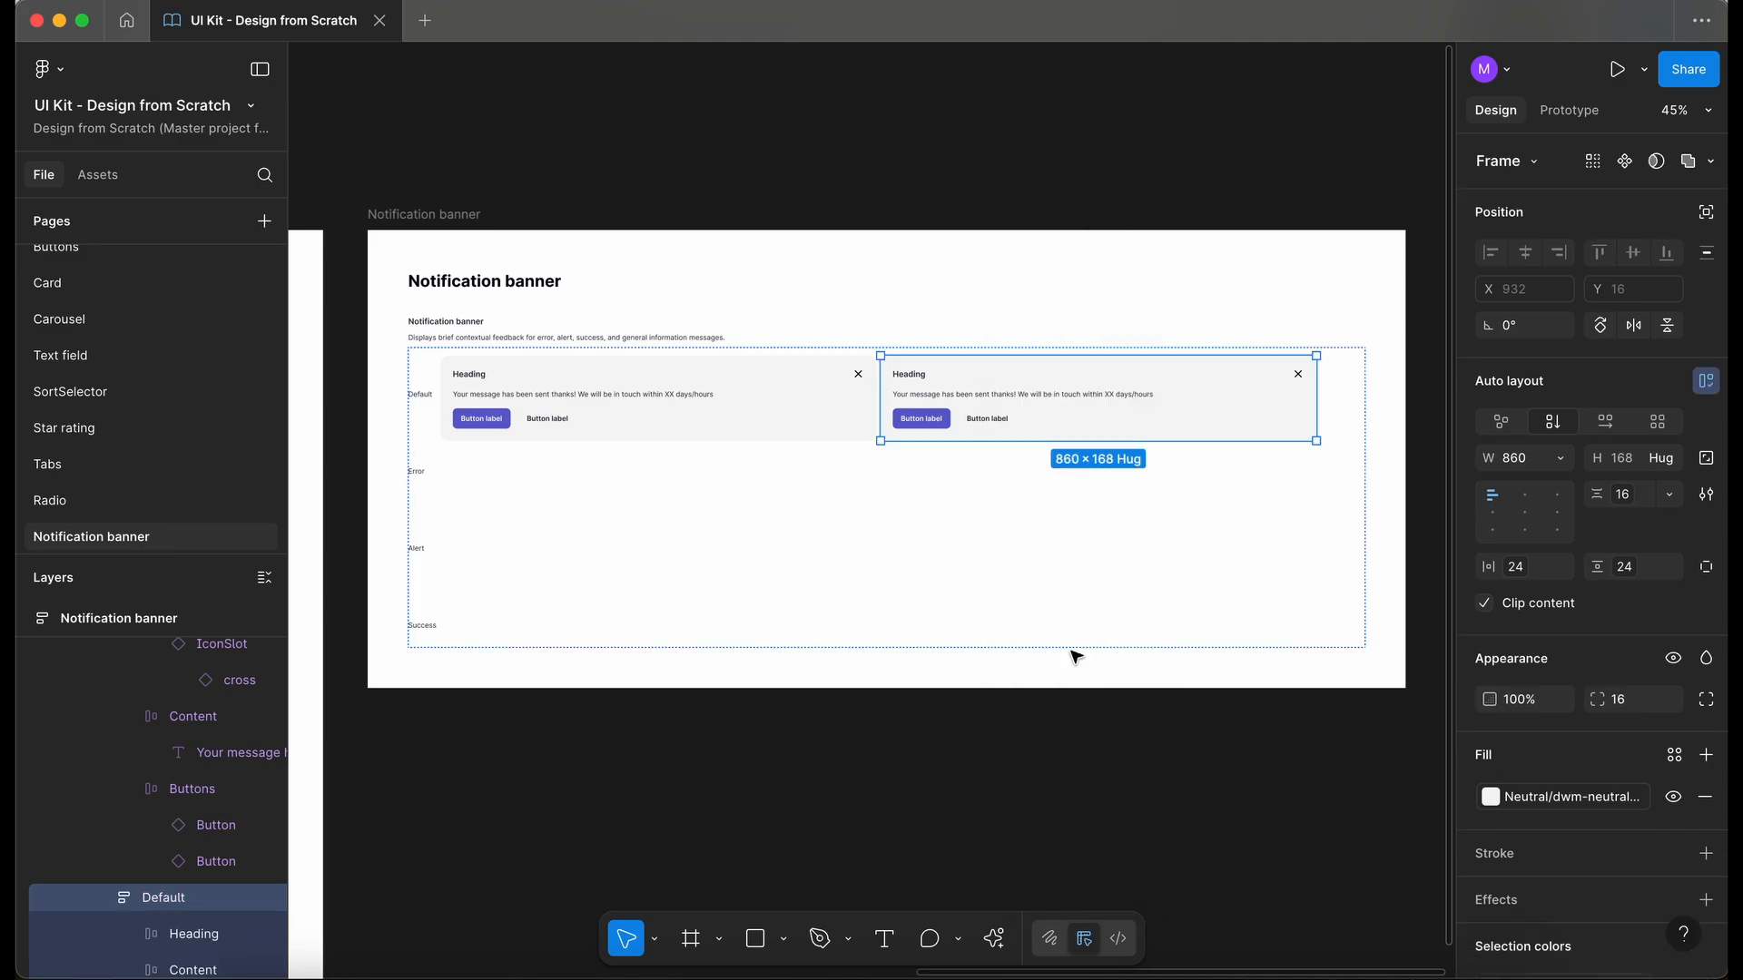
- Rename the detached banner copy as Error and make it a component
{"action": "double_click", "coordinate": [164, 898]}
{"action": "type", "text": "Error"}
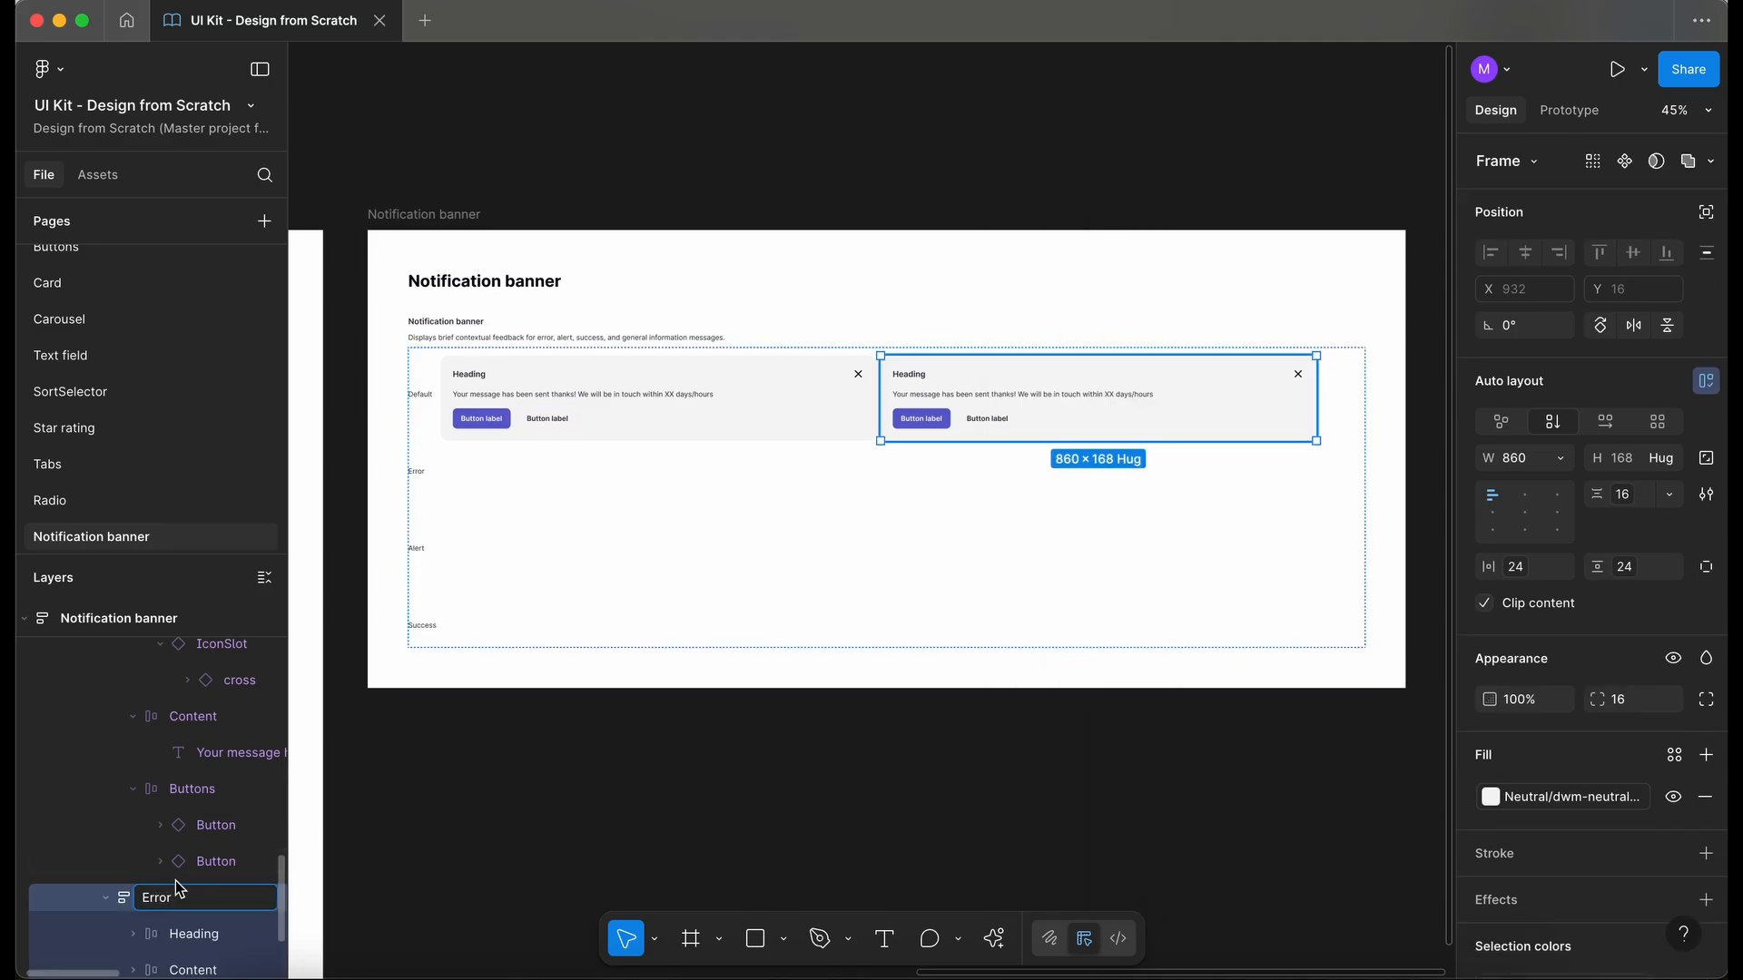
{"action": "key", "text": "Return"}
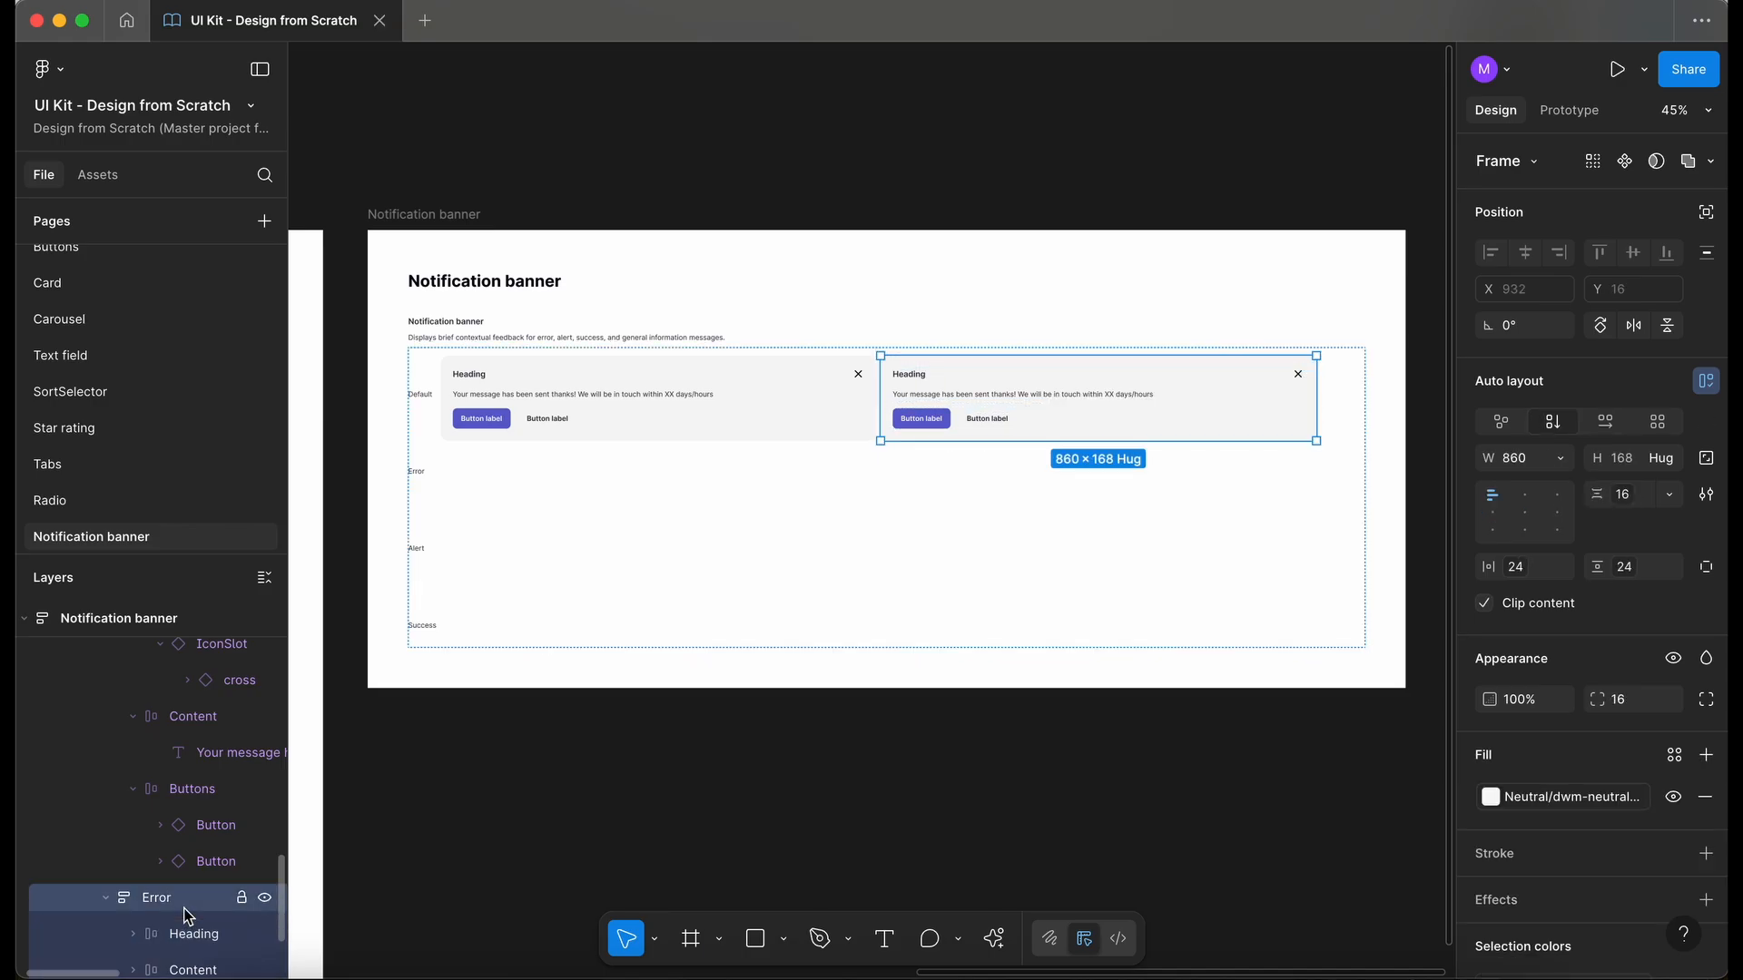
{"action": "key", "text": "super+alt+k"}
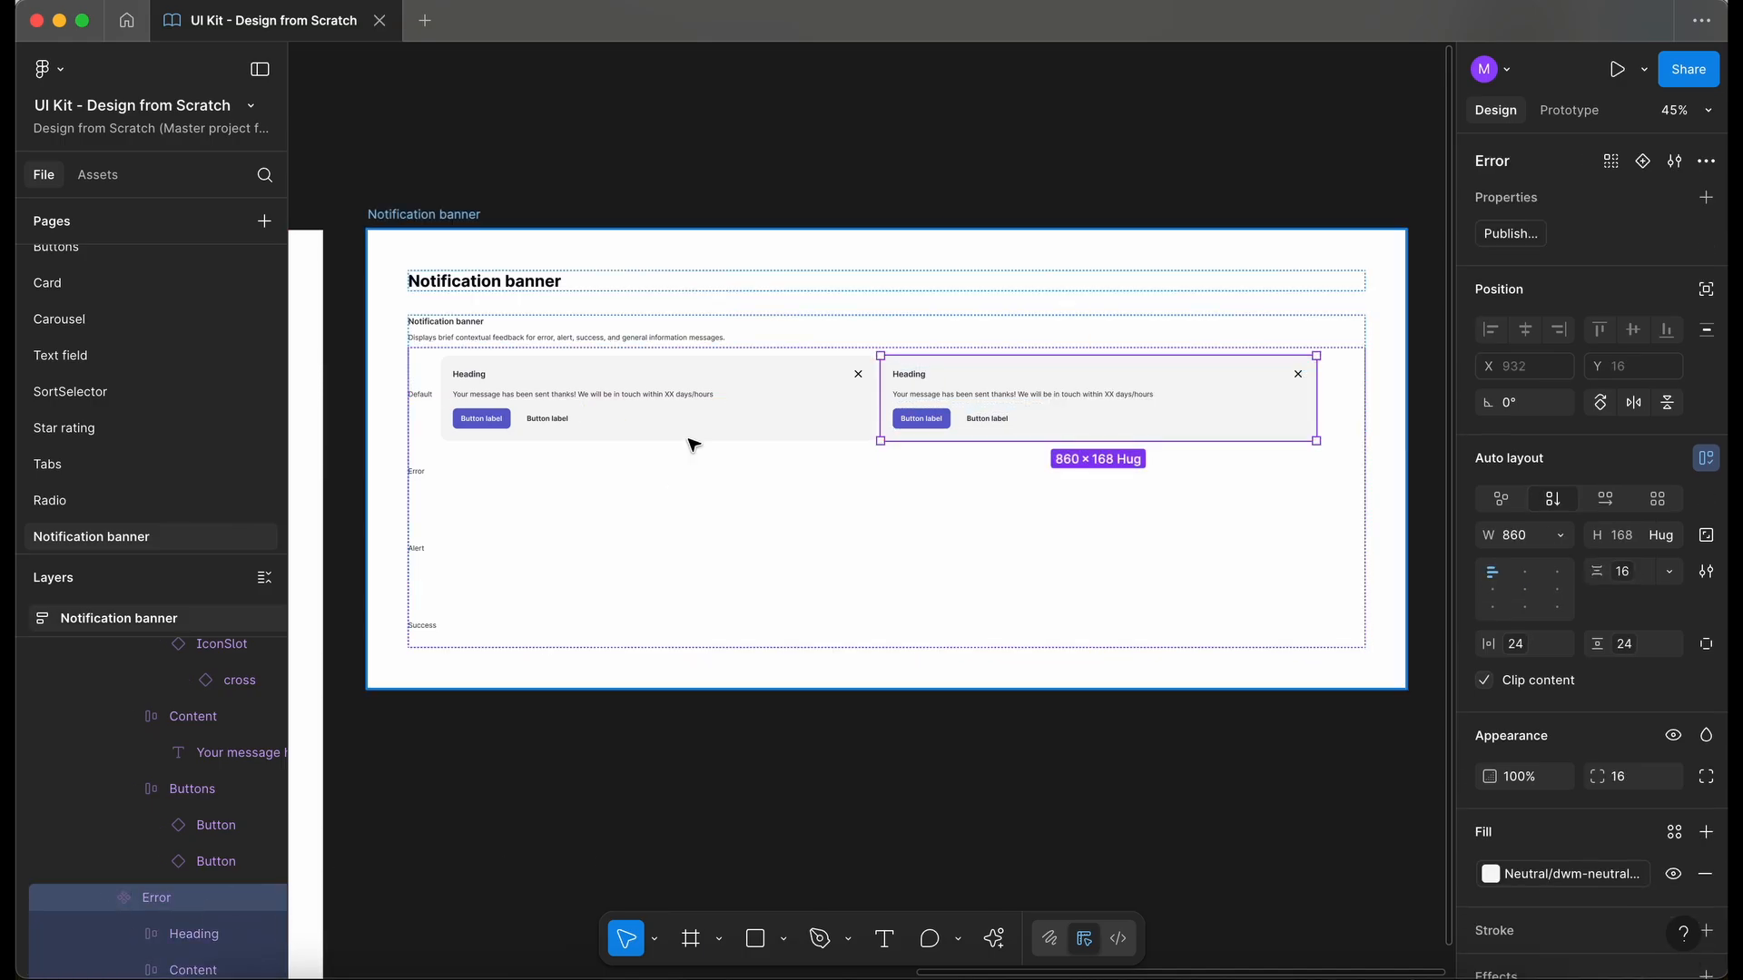
- Combine the Default and Error components as variants and stack them with vertical auto layout
{"action": "left_click", "coordinate": [740, 393], "text": "shift"}
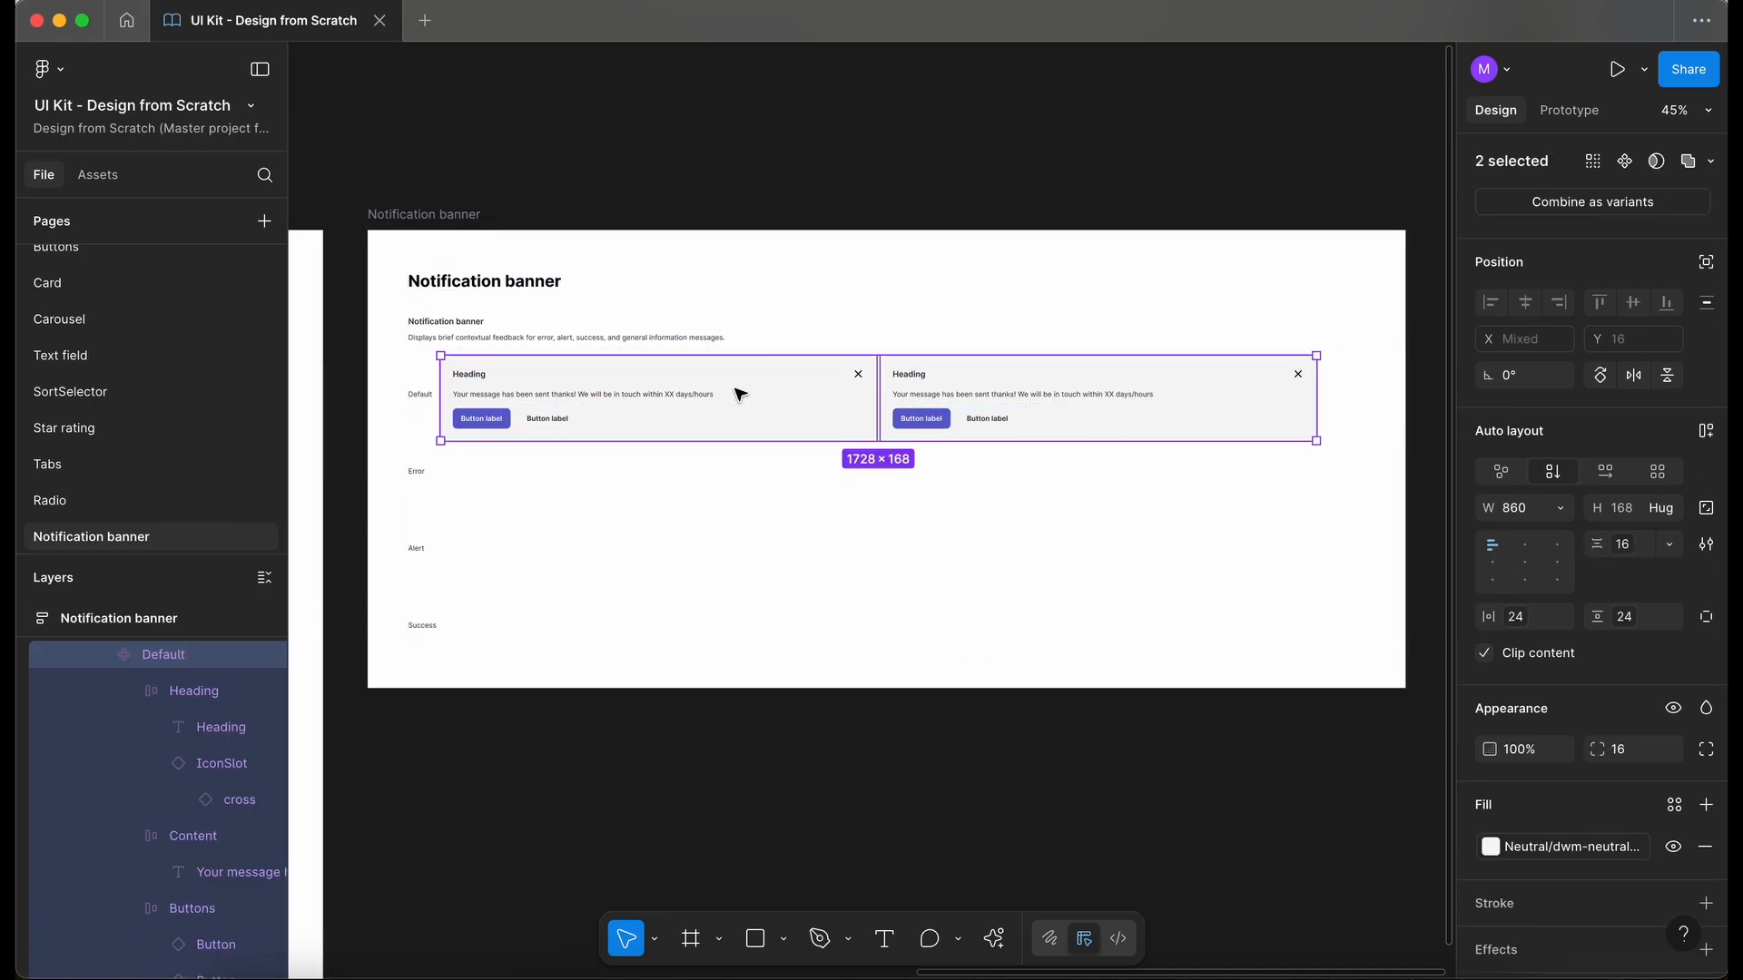
{"action": "left_click", "coordinate": [1570, 201]}
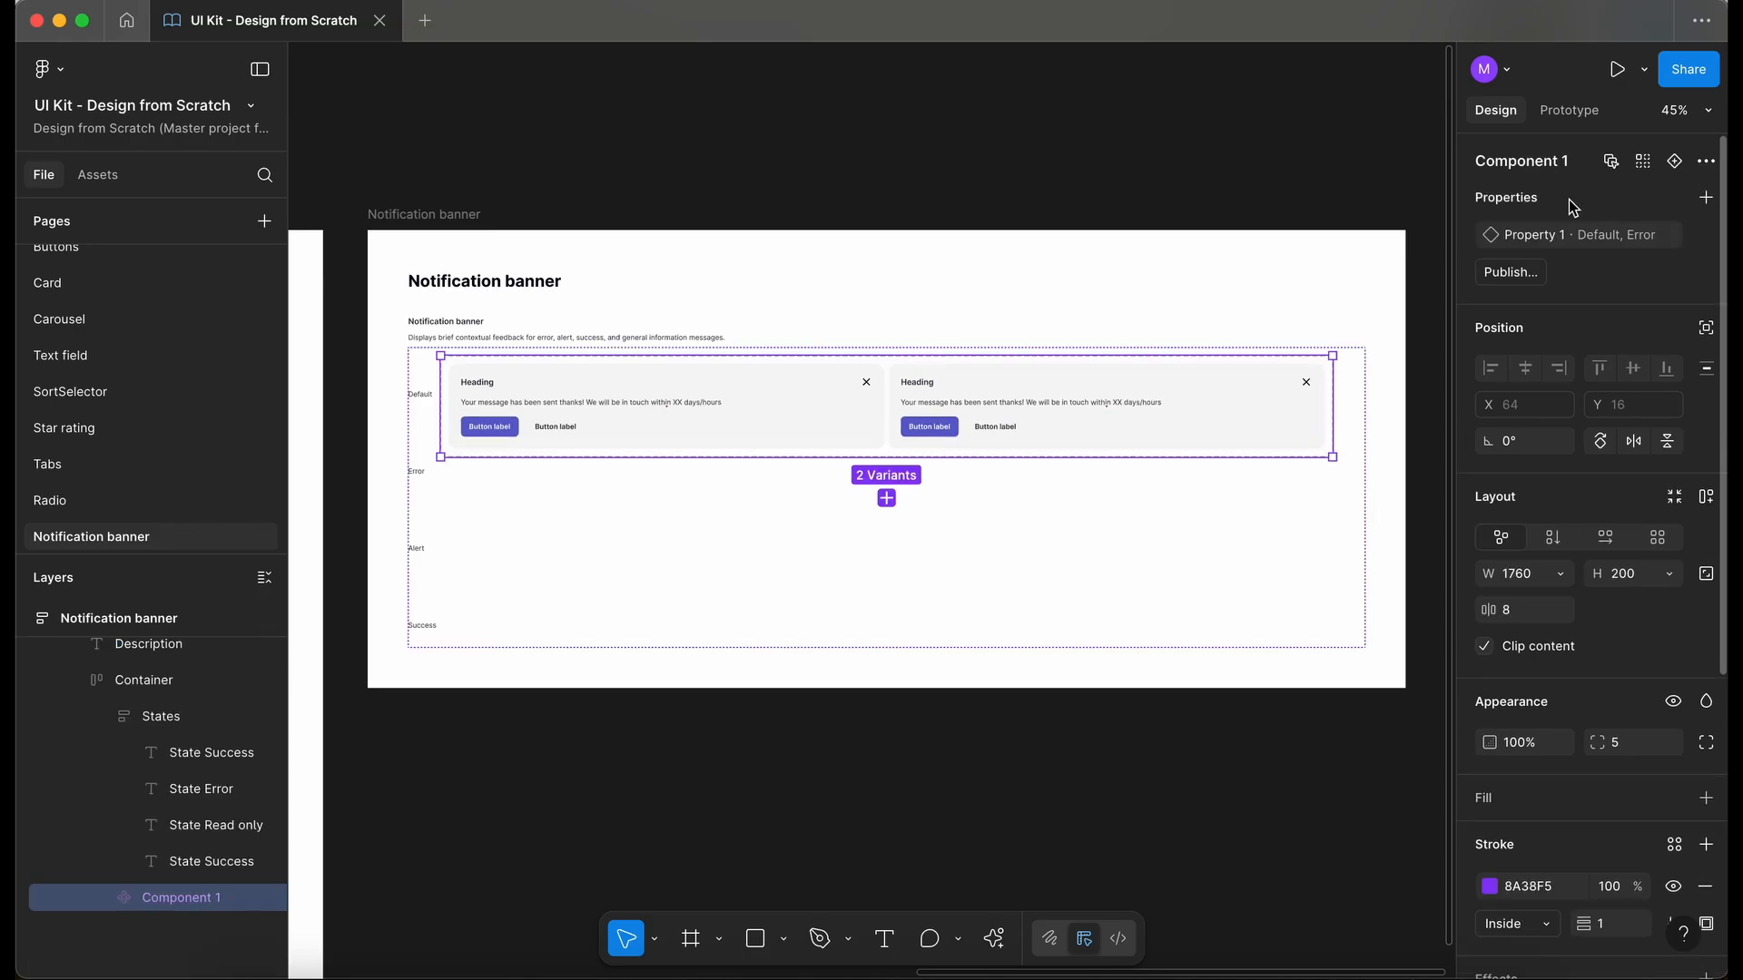
{"action": "key", "text": "shift+a"}
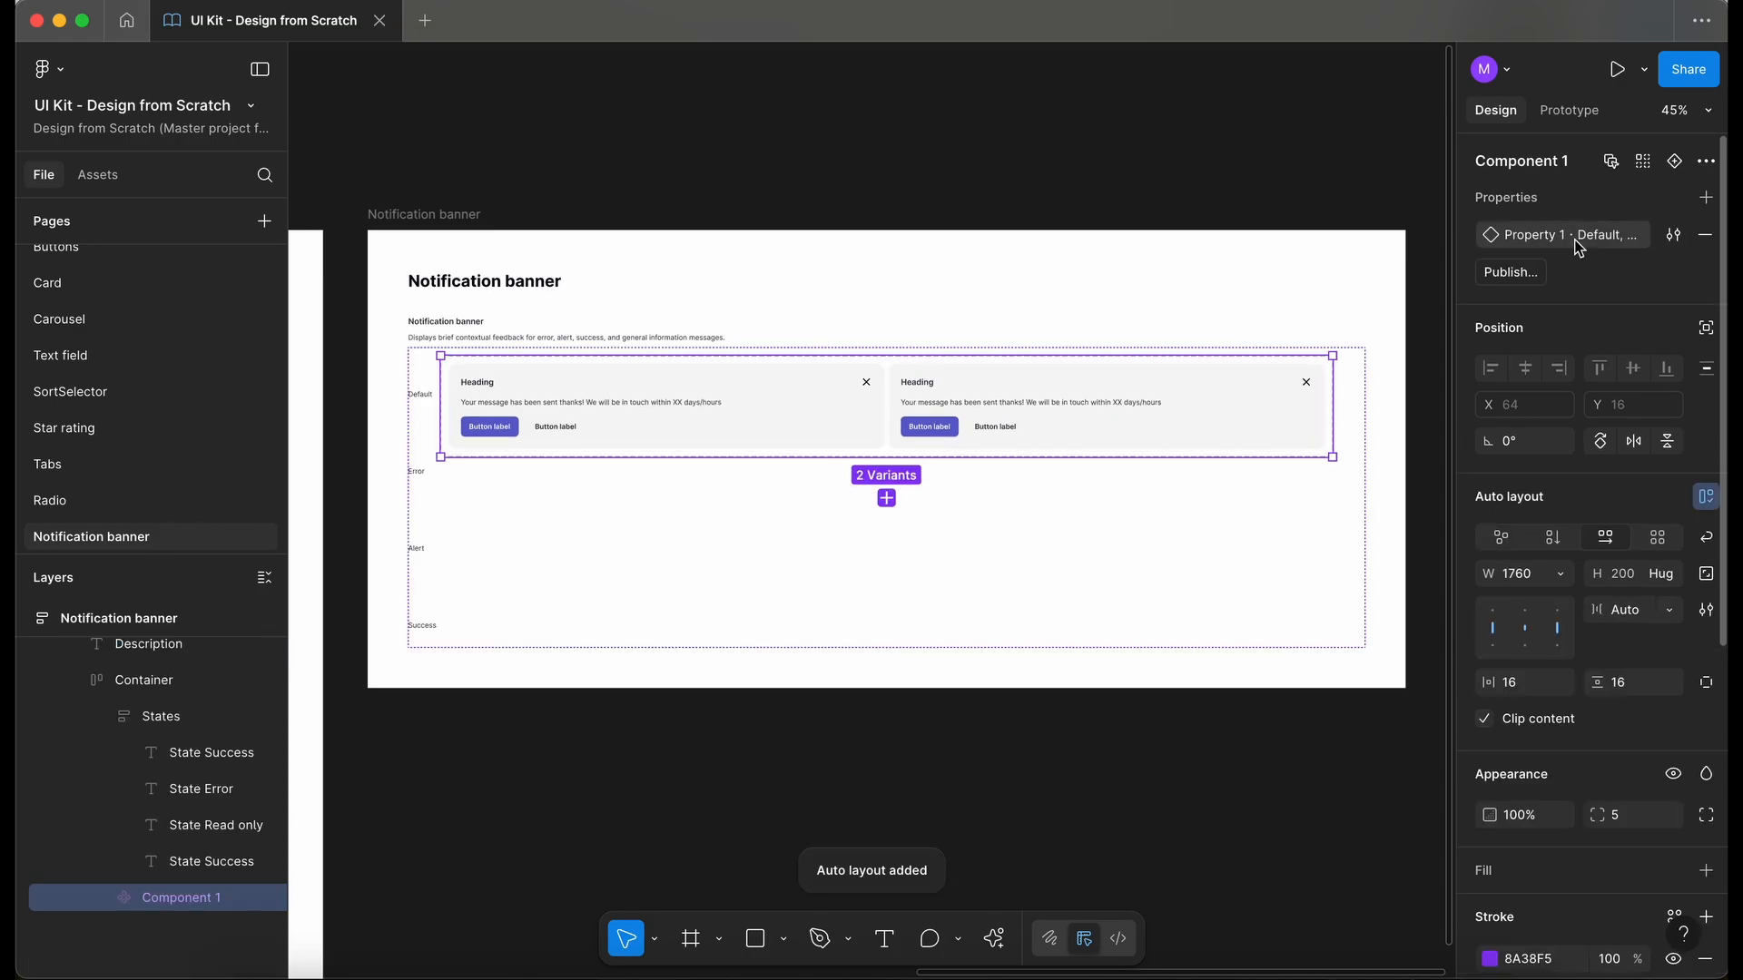
{"action": "left_click", "coordinate": [1552, 538]}
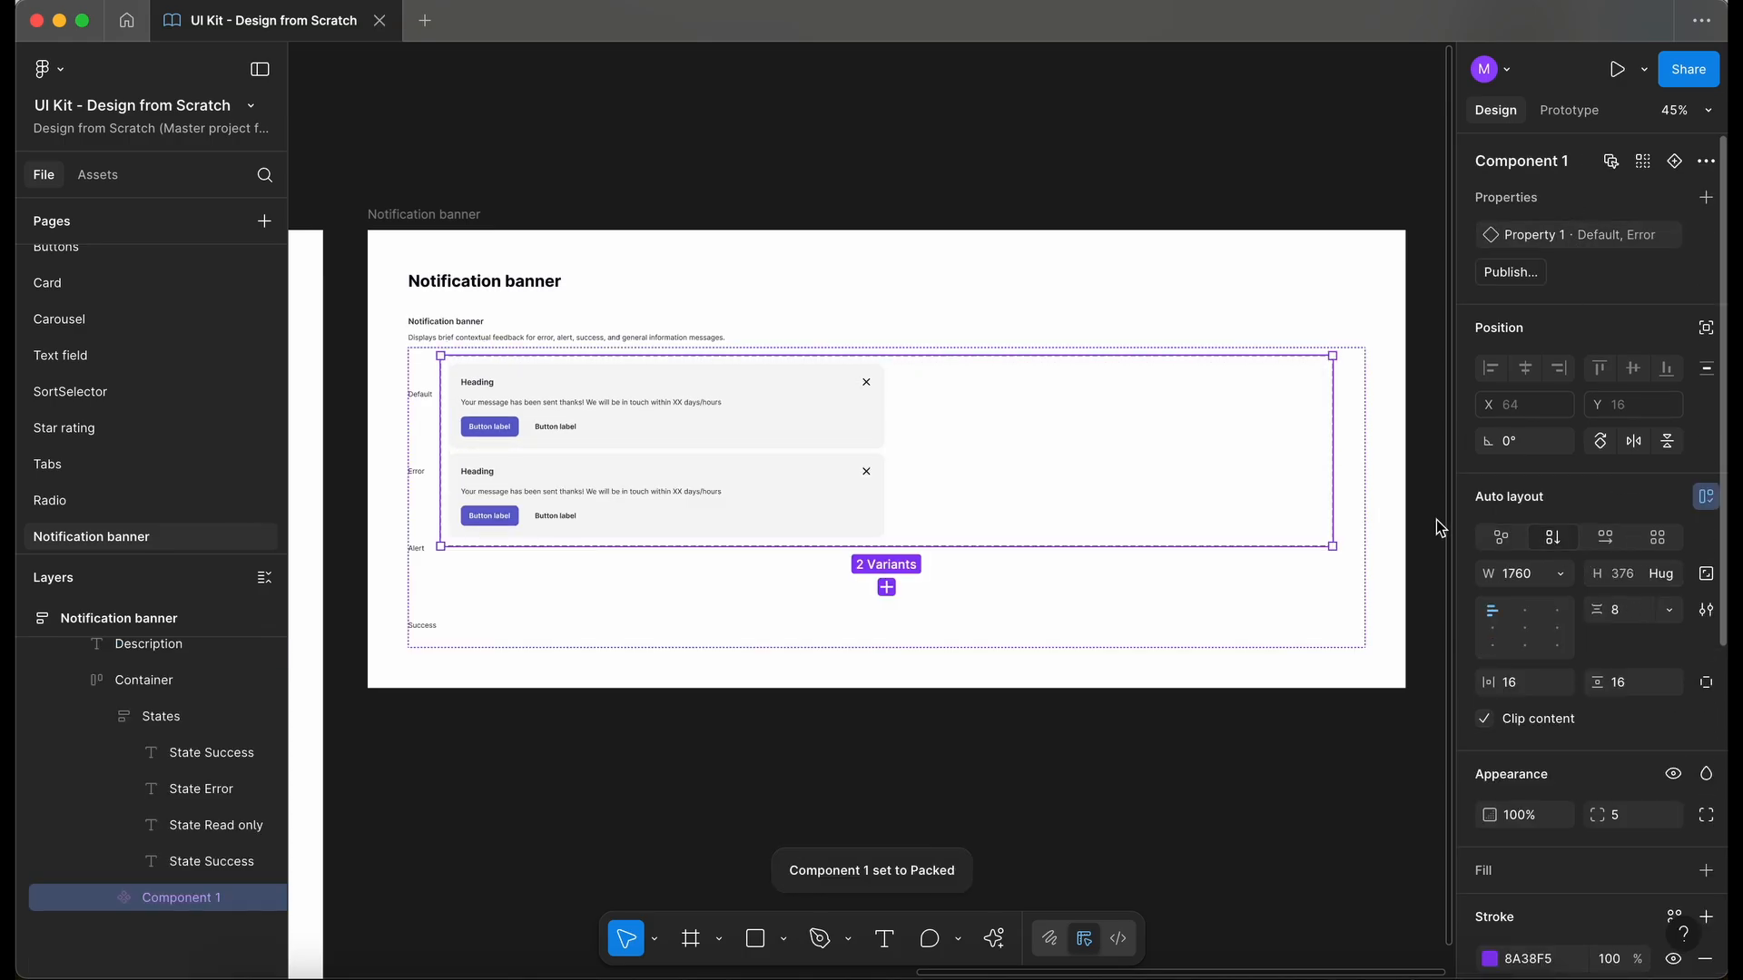
- Set the variant set's width to hug its contents
{"action": "scroll", "coordinate": [565, 445], "scroll_direction": "down", "scroll_amount": 2}
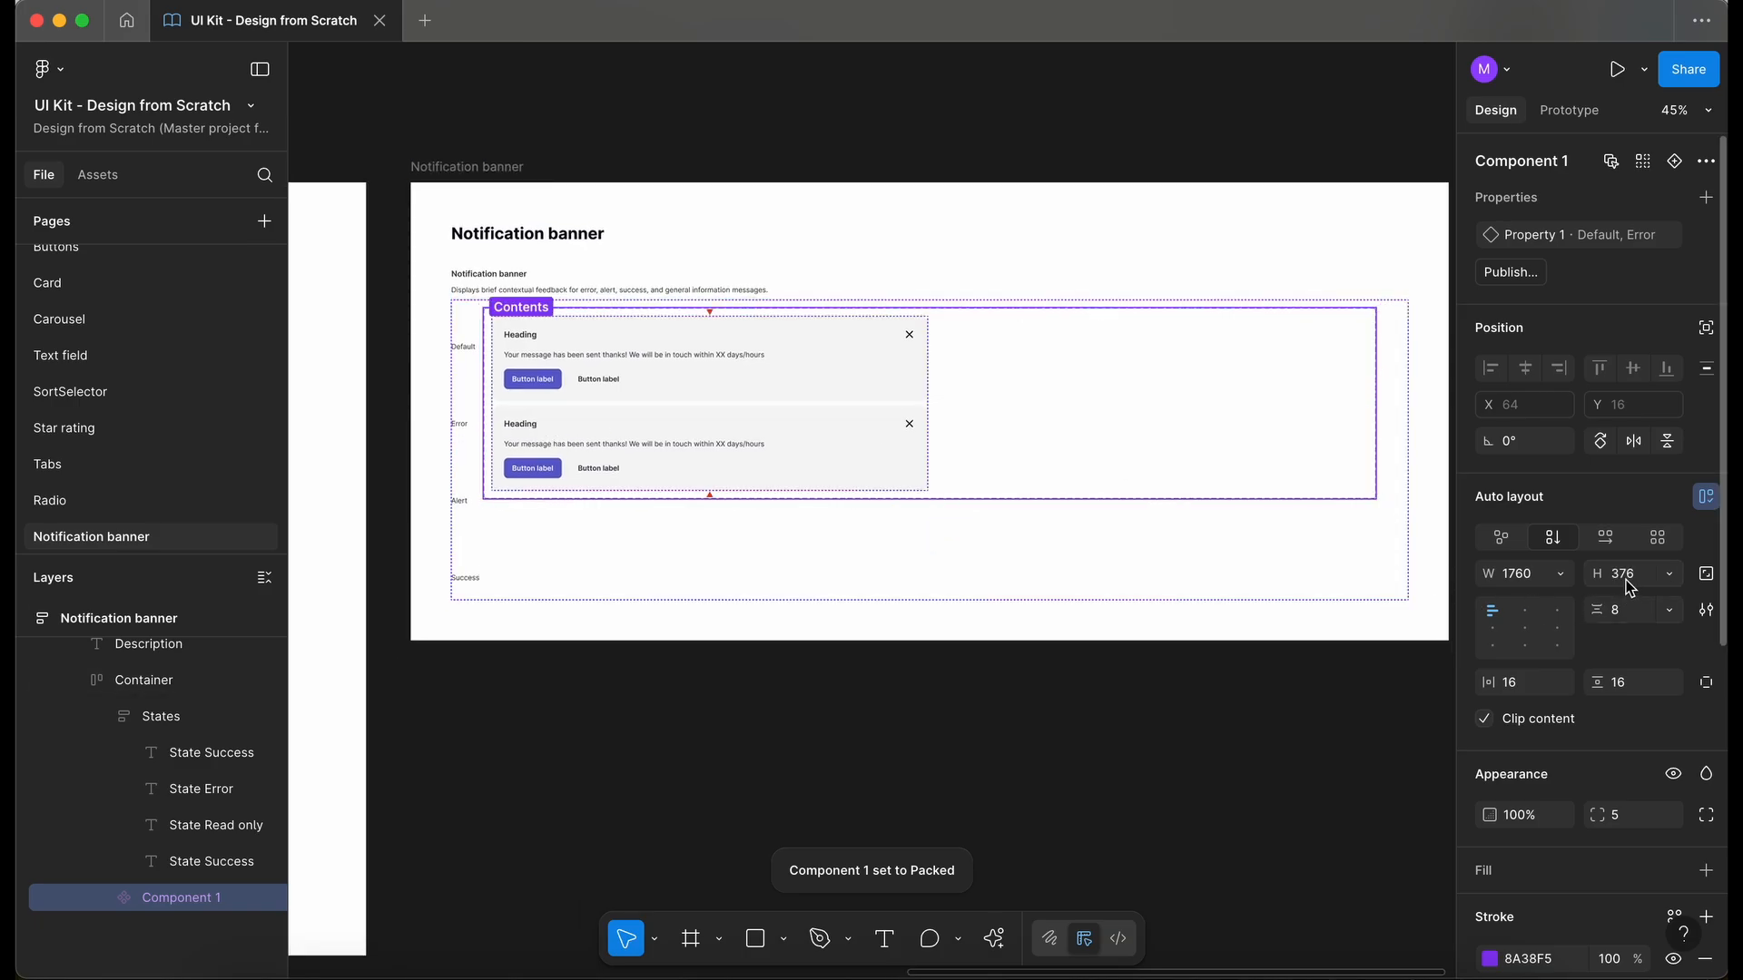
{"action": "left_click", "coordinate": [1559, 575]}
{"action": "left_click", "coordinate": [1563, 600]}
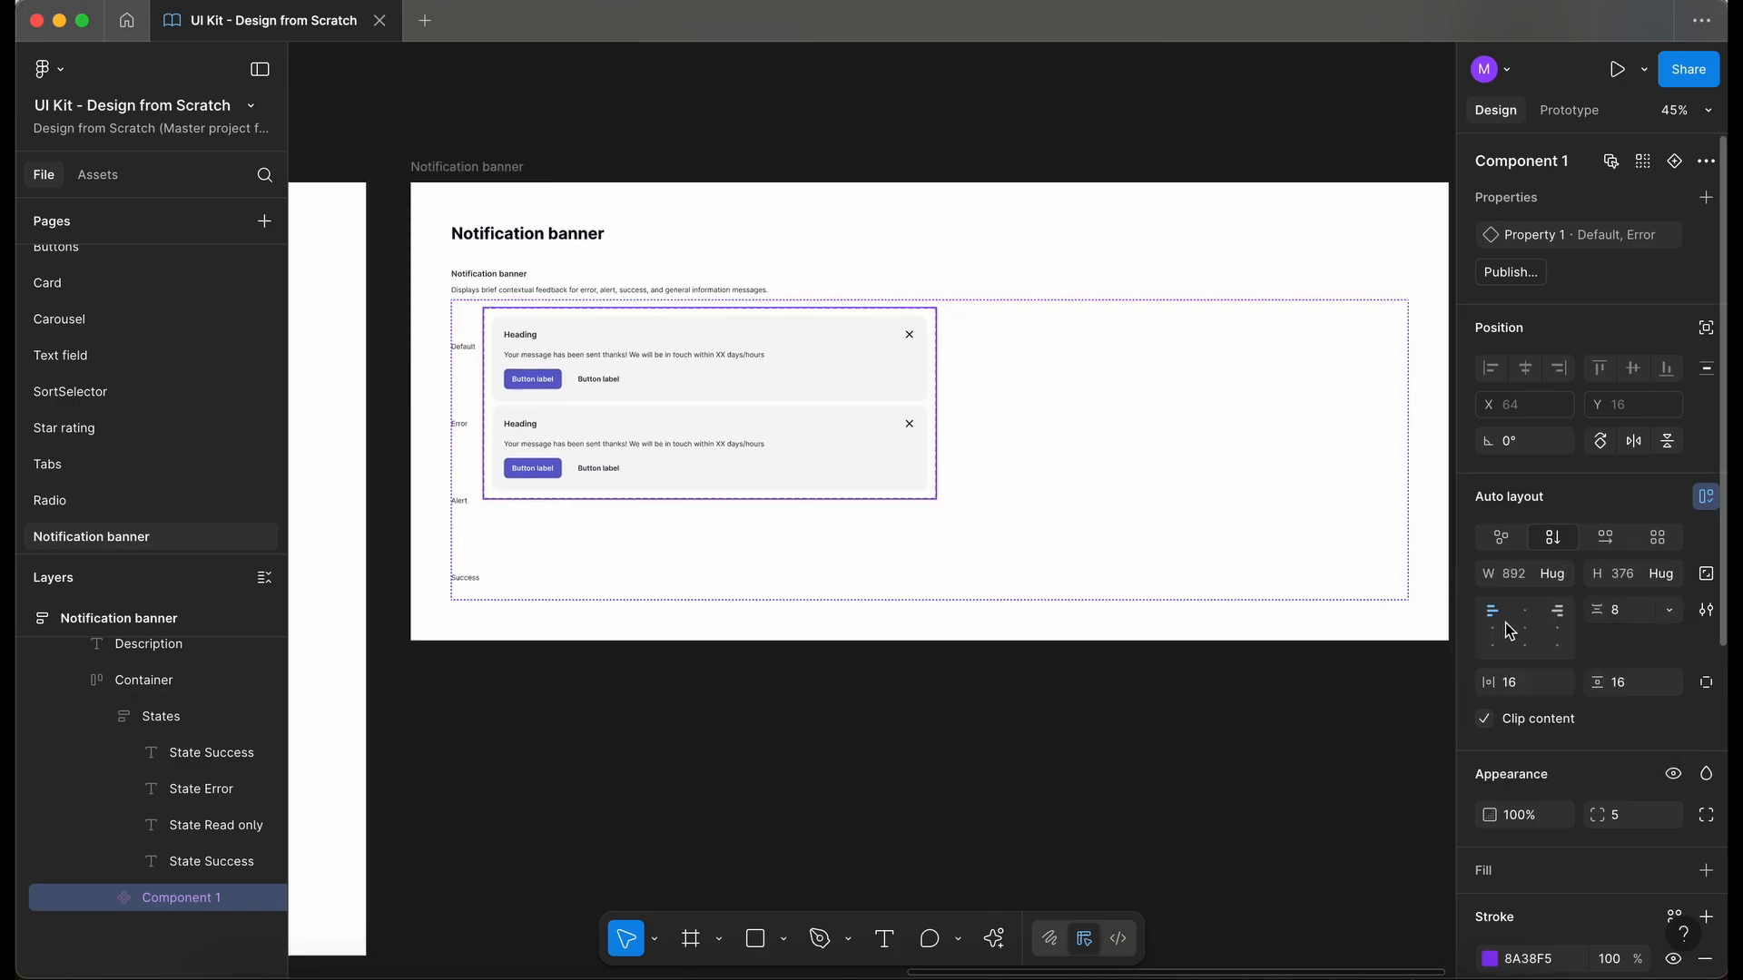
{"action": "scroll", "coordinate": [856, 506], "scroll_direction": "up", "scroll_amount": 5}
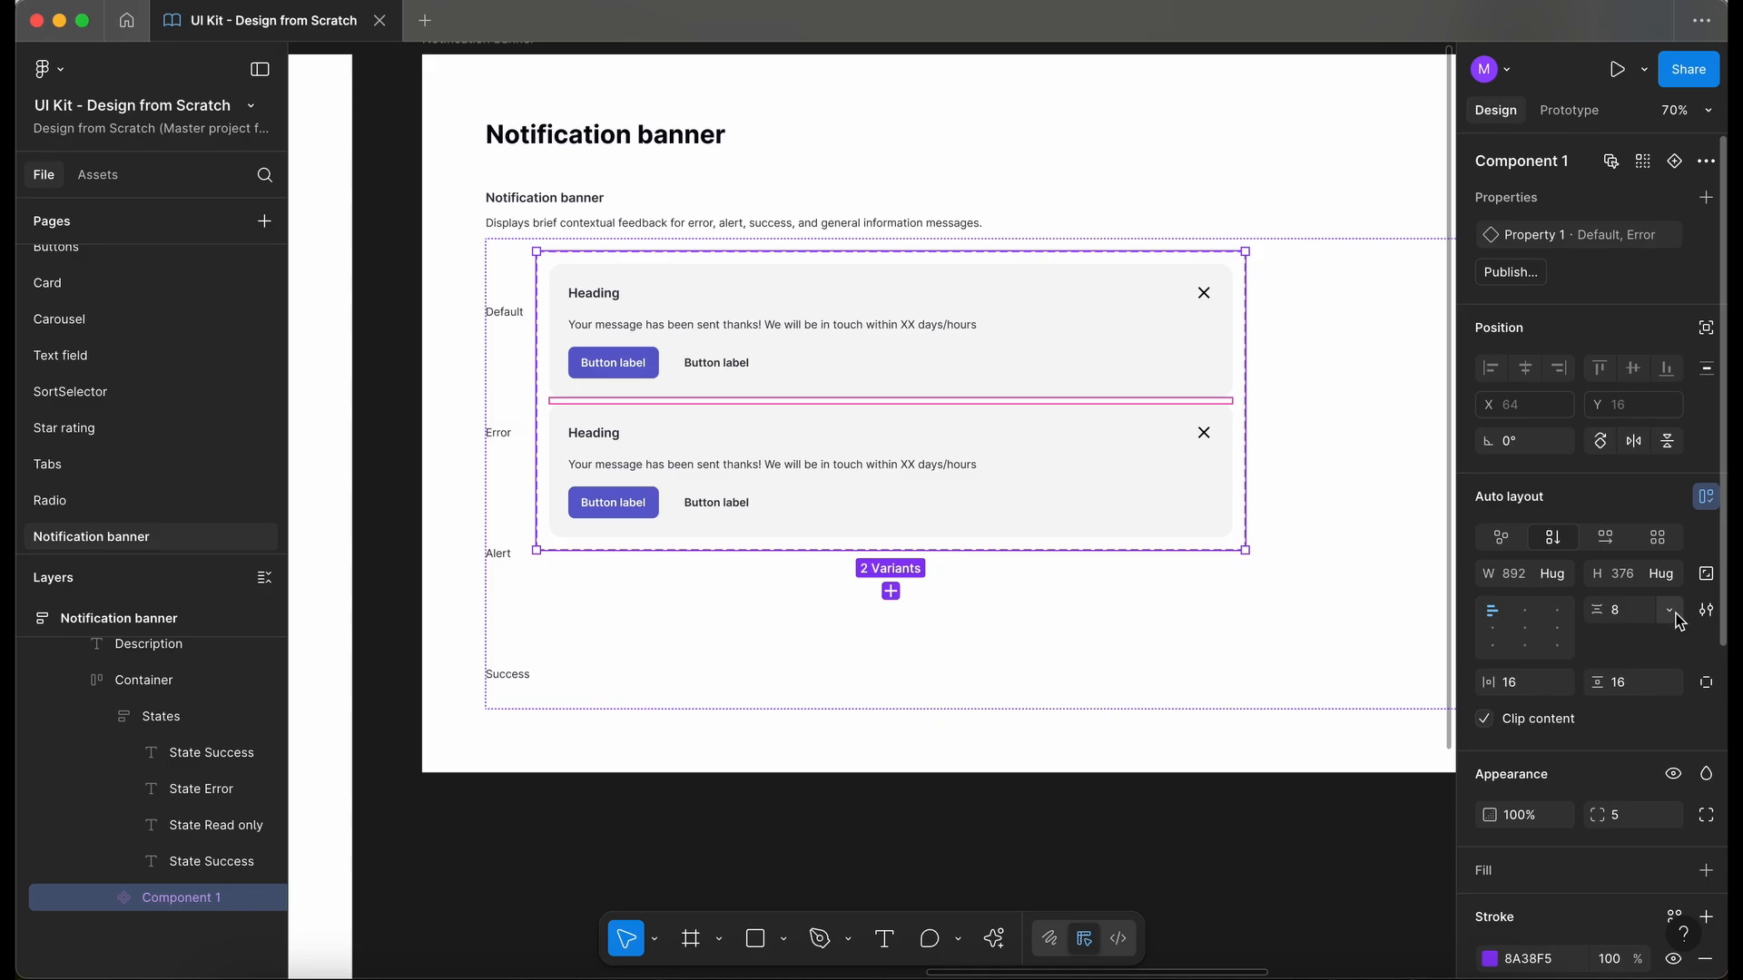
{"action": "left_click", "coordinate": [1669, 610]}
{"action": "key", "text": "Escape"}
- Set the Error variant's fill to the dwm-error-50 colour style
{"action": "left_click", "coordinate": [842, 478]}
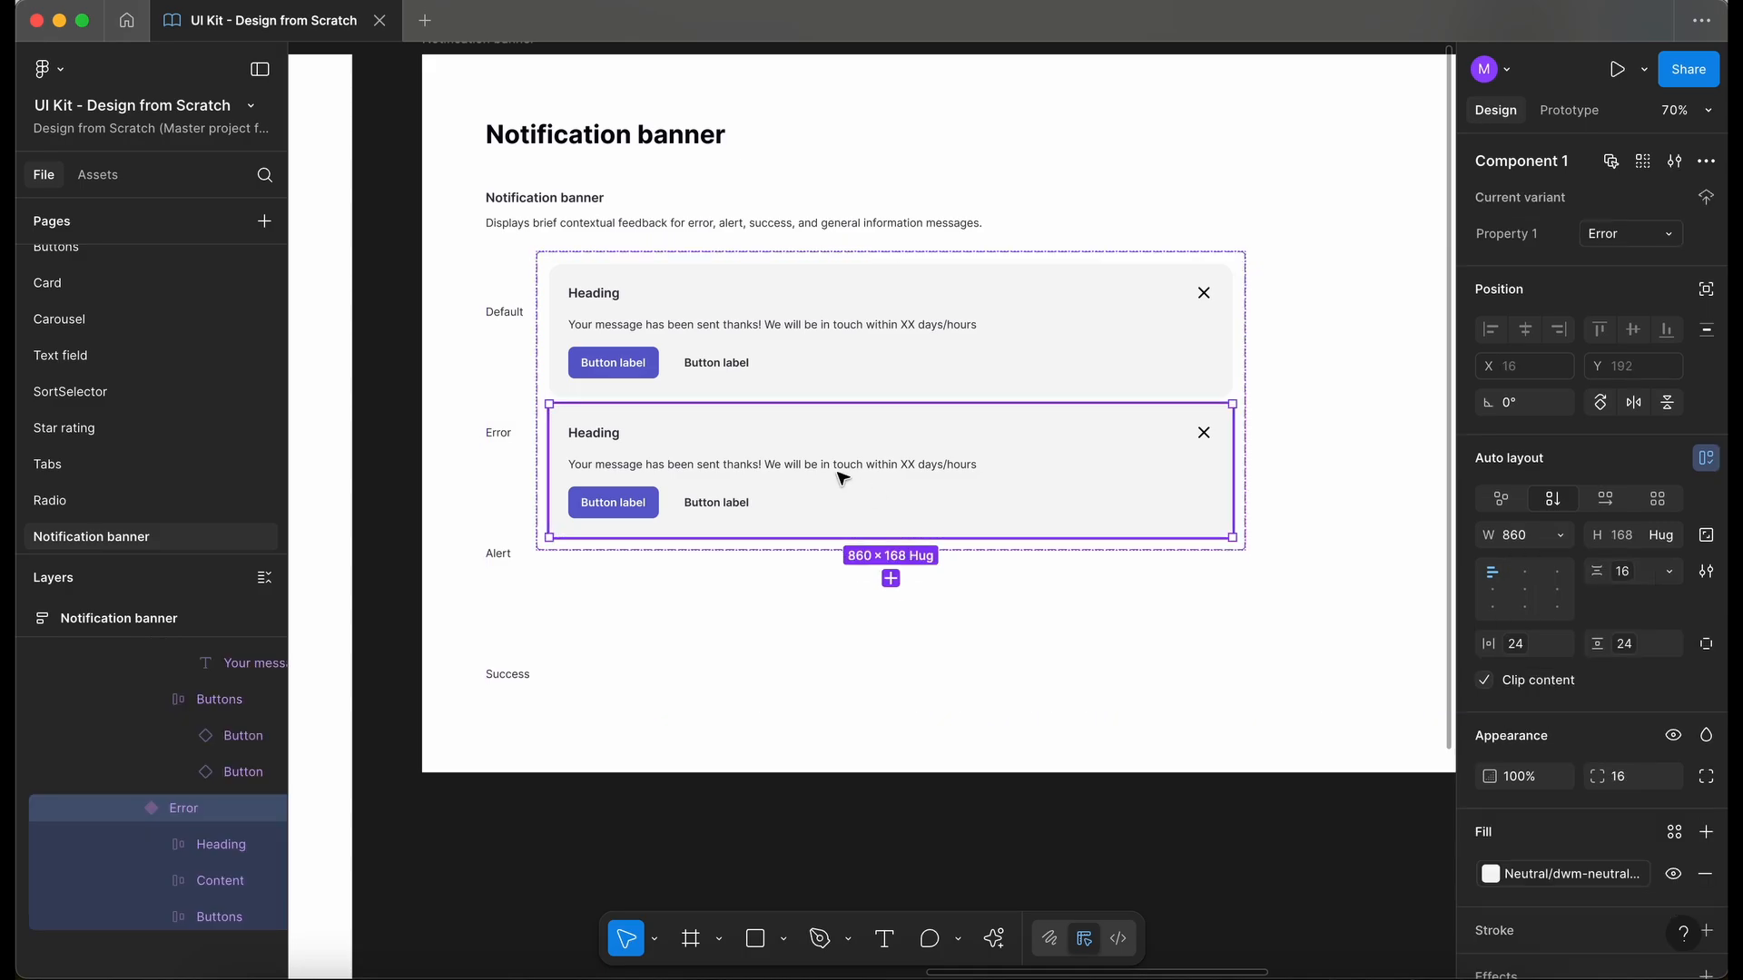
{"action": "scroll", "coordinate": [887, 354], "scroll_direction": "down", "scroll_amount": 3}
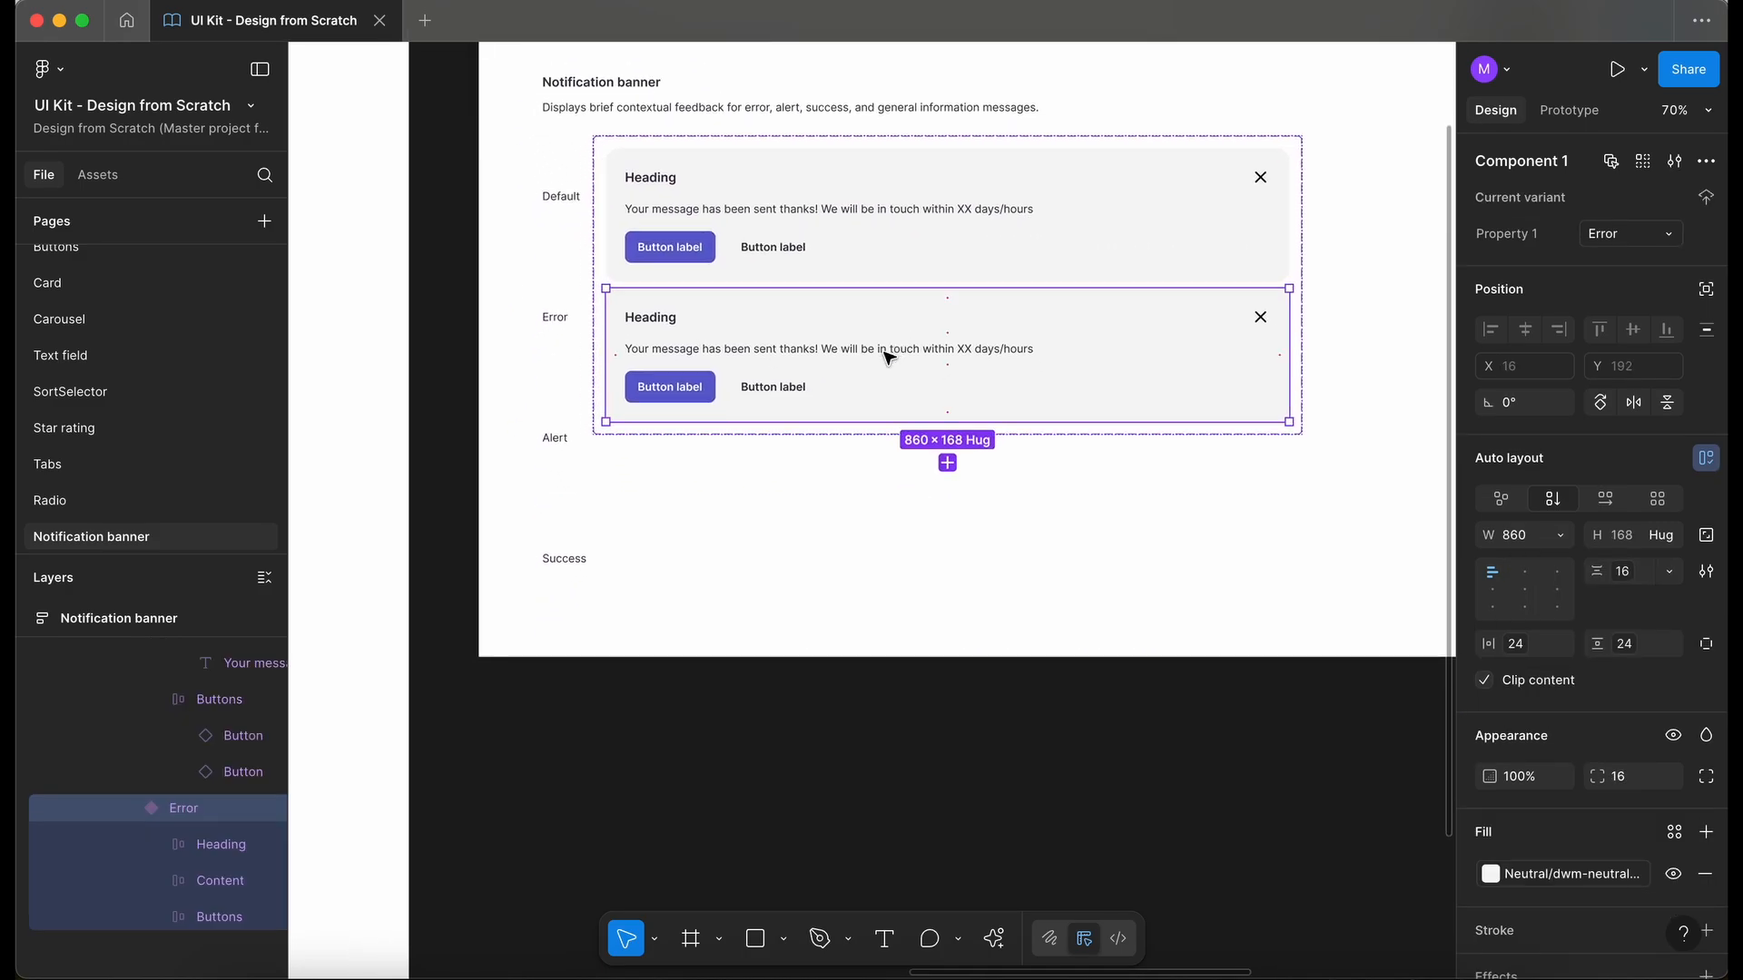
{"action": "left_click", "coordinate": [575, 405]}
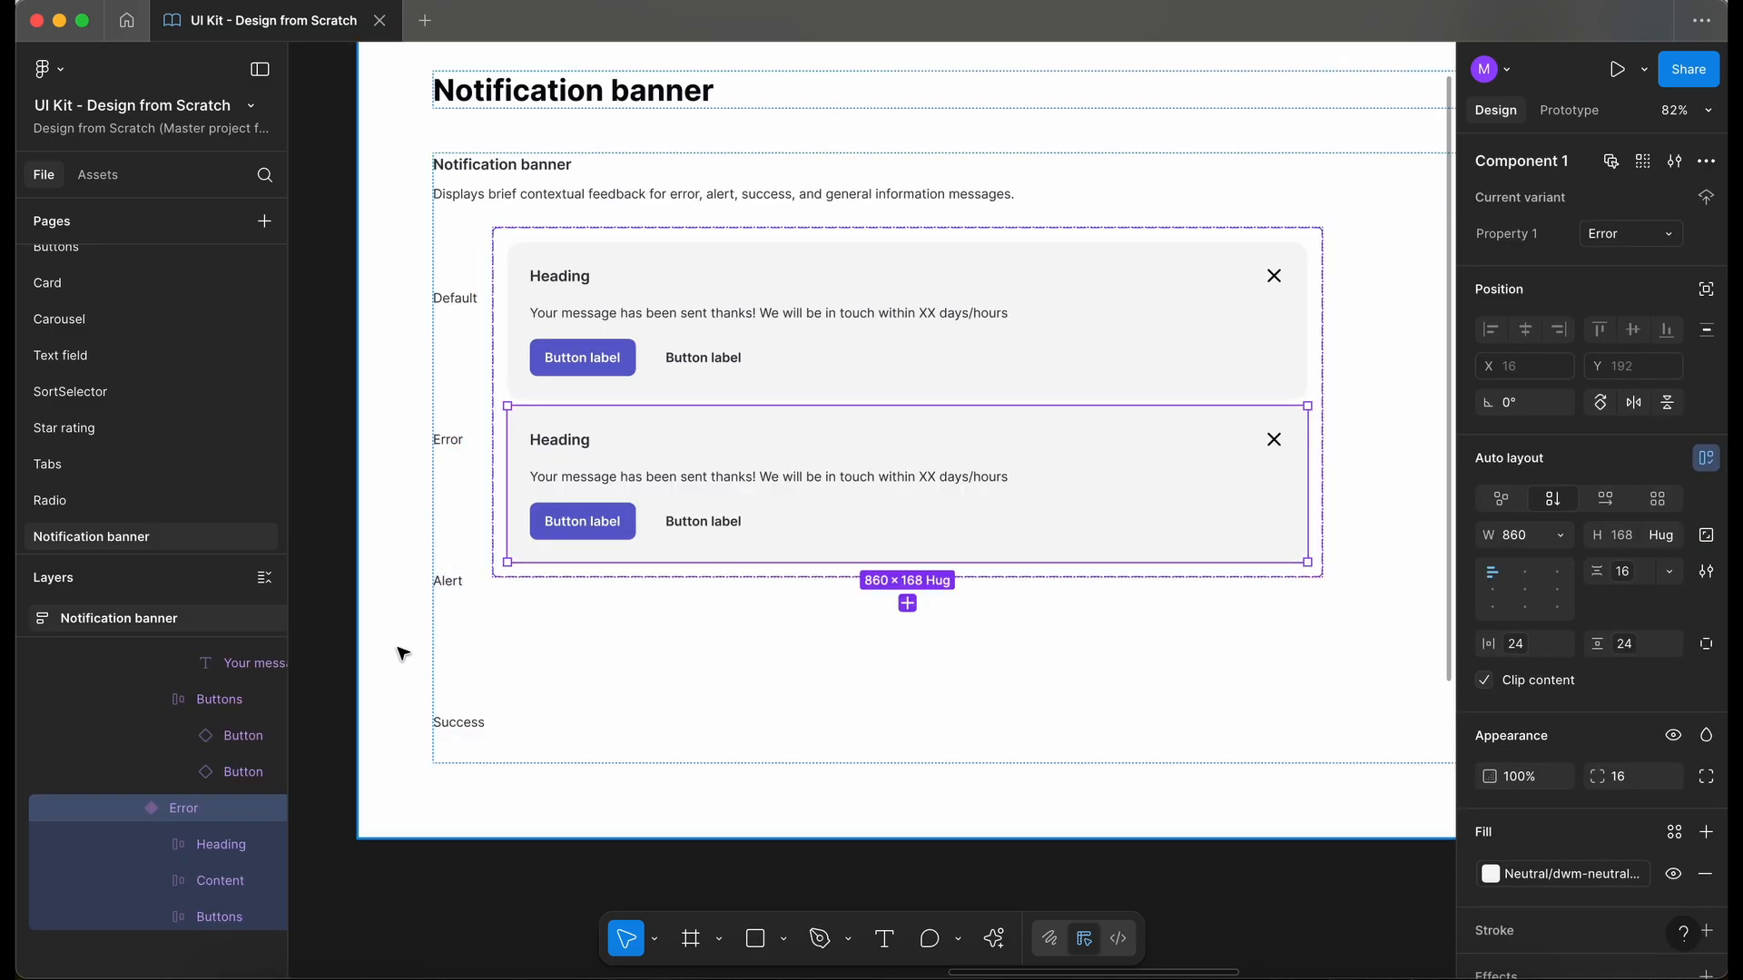
{"action": "left_click", "coordinate": [1571, 876]}
{"action": "type", "text": "error"}
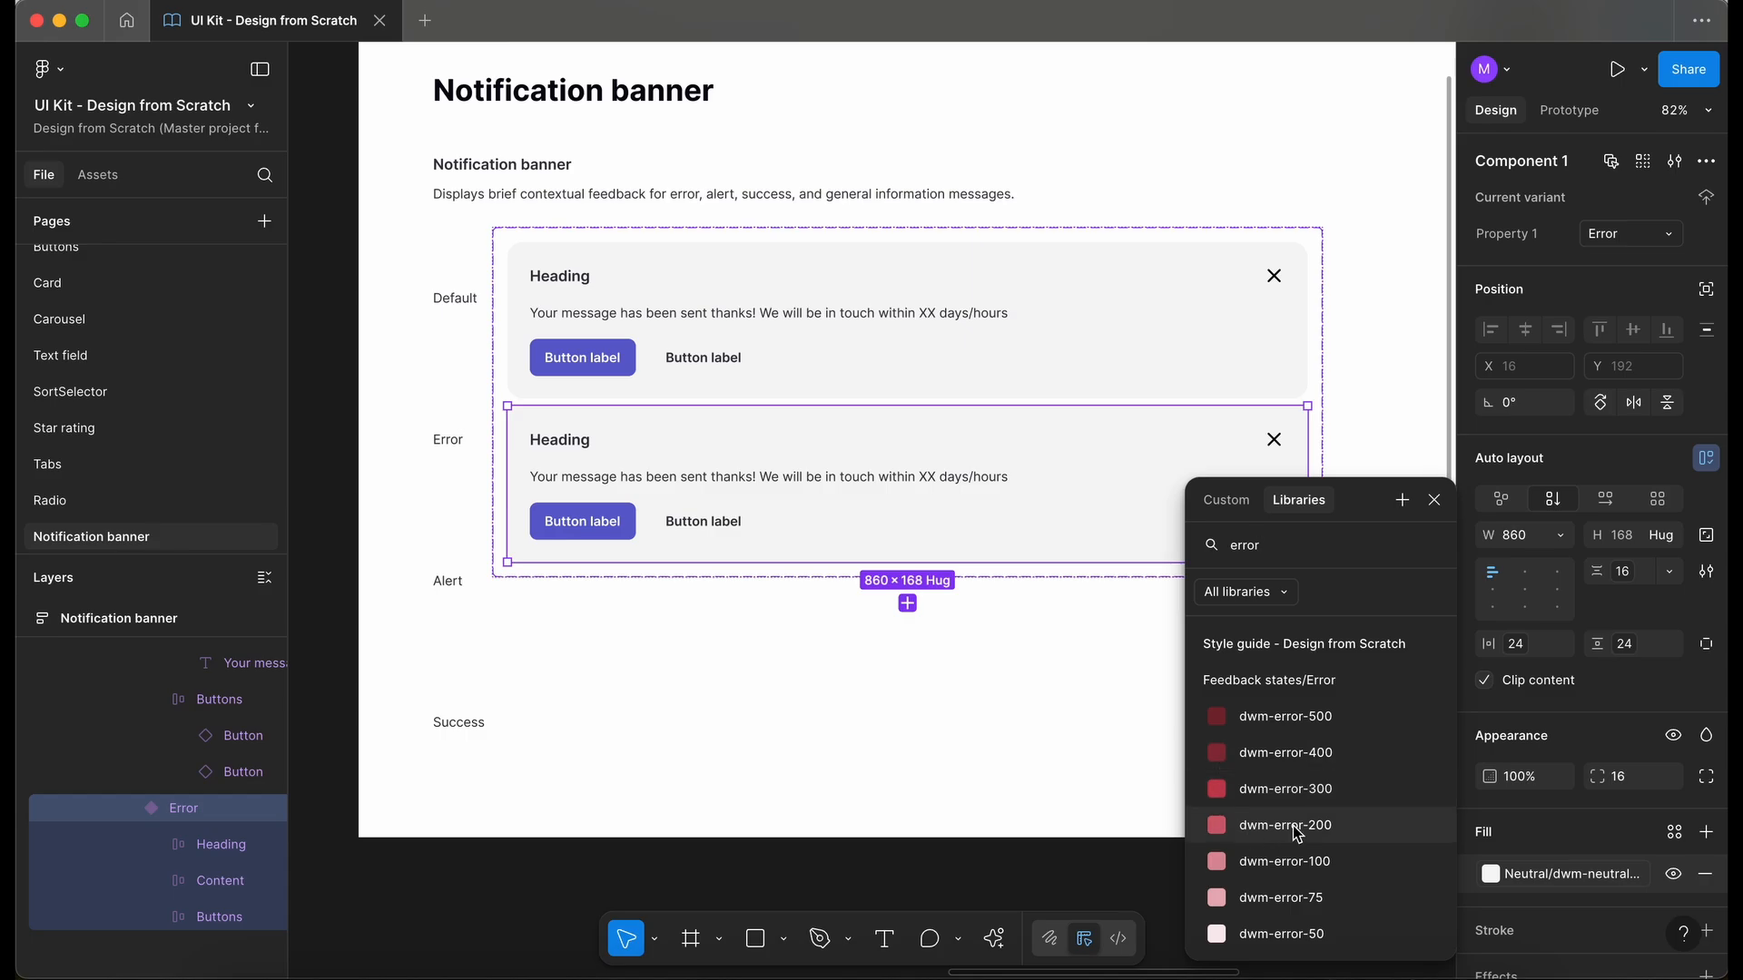
{"action": "left_click", "coordinate": [1331, 932]}
{"action": "left_click", "coordinate": [1053, 728]}
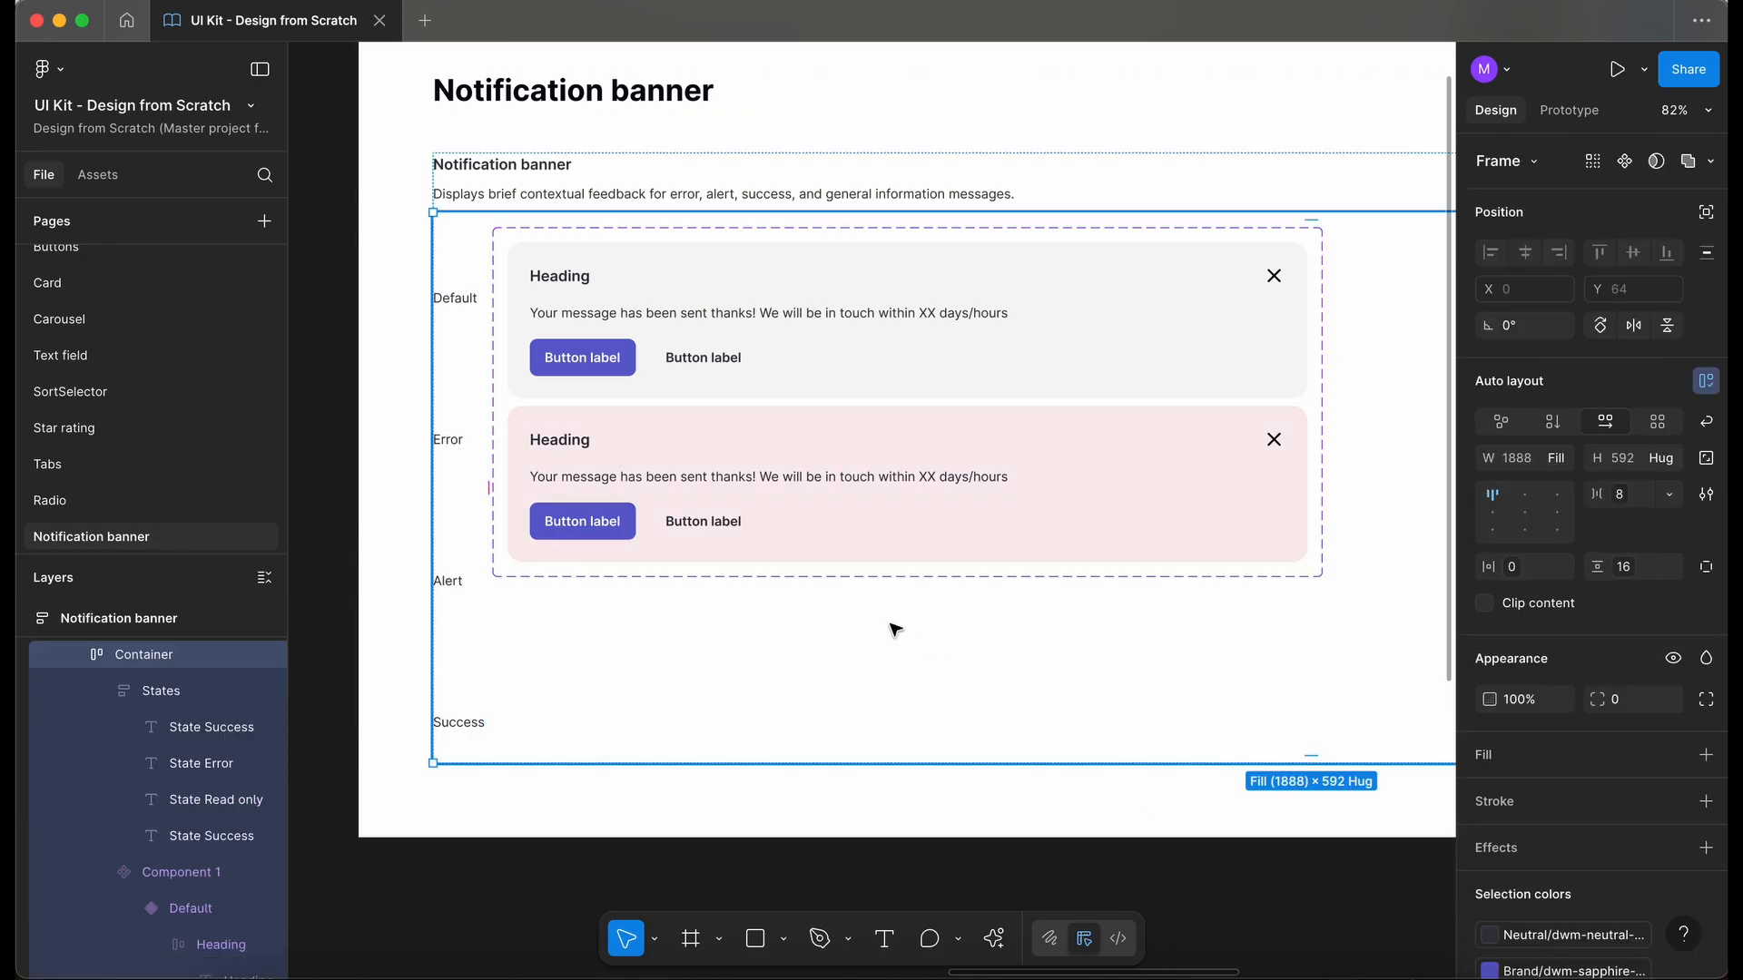
- Change the style of the Default variant's first button to Secondary
{"action": "scroll", "coordinate": [876, 613], "scroll_direction": "up", "scroll_amount": 3}
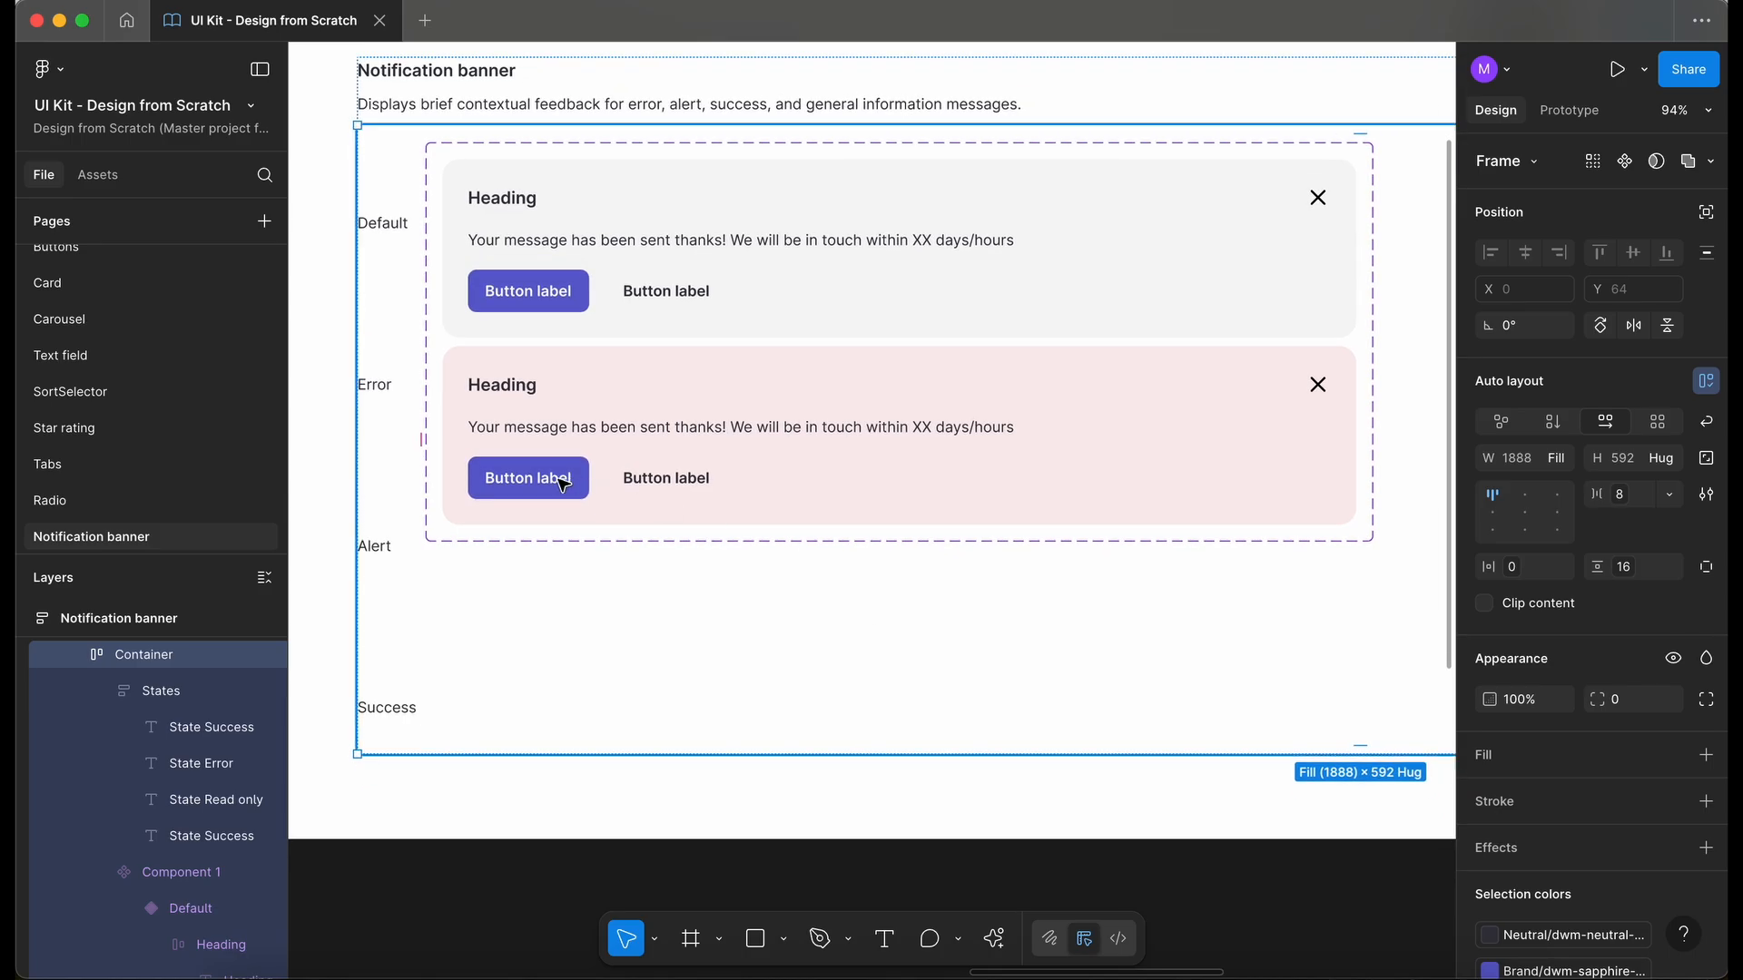
{"action": "scroll", "coordinate": [544, 409], "scroll_direction": "right", "scroll_amount": 2}
{"action": "double_click", "coordinate": [526, 311]}
{"action": "double_click", "coordinate": [526, 311]}
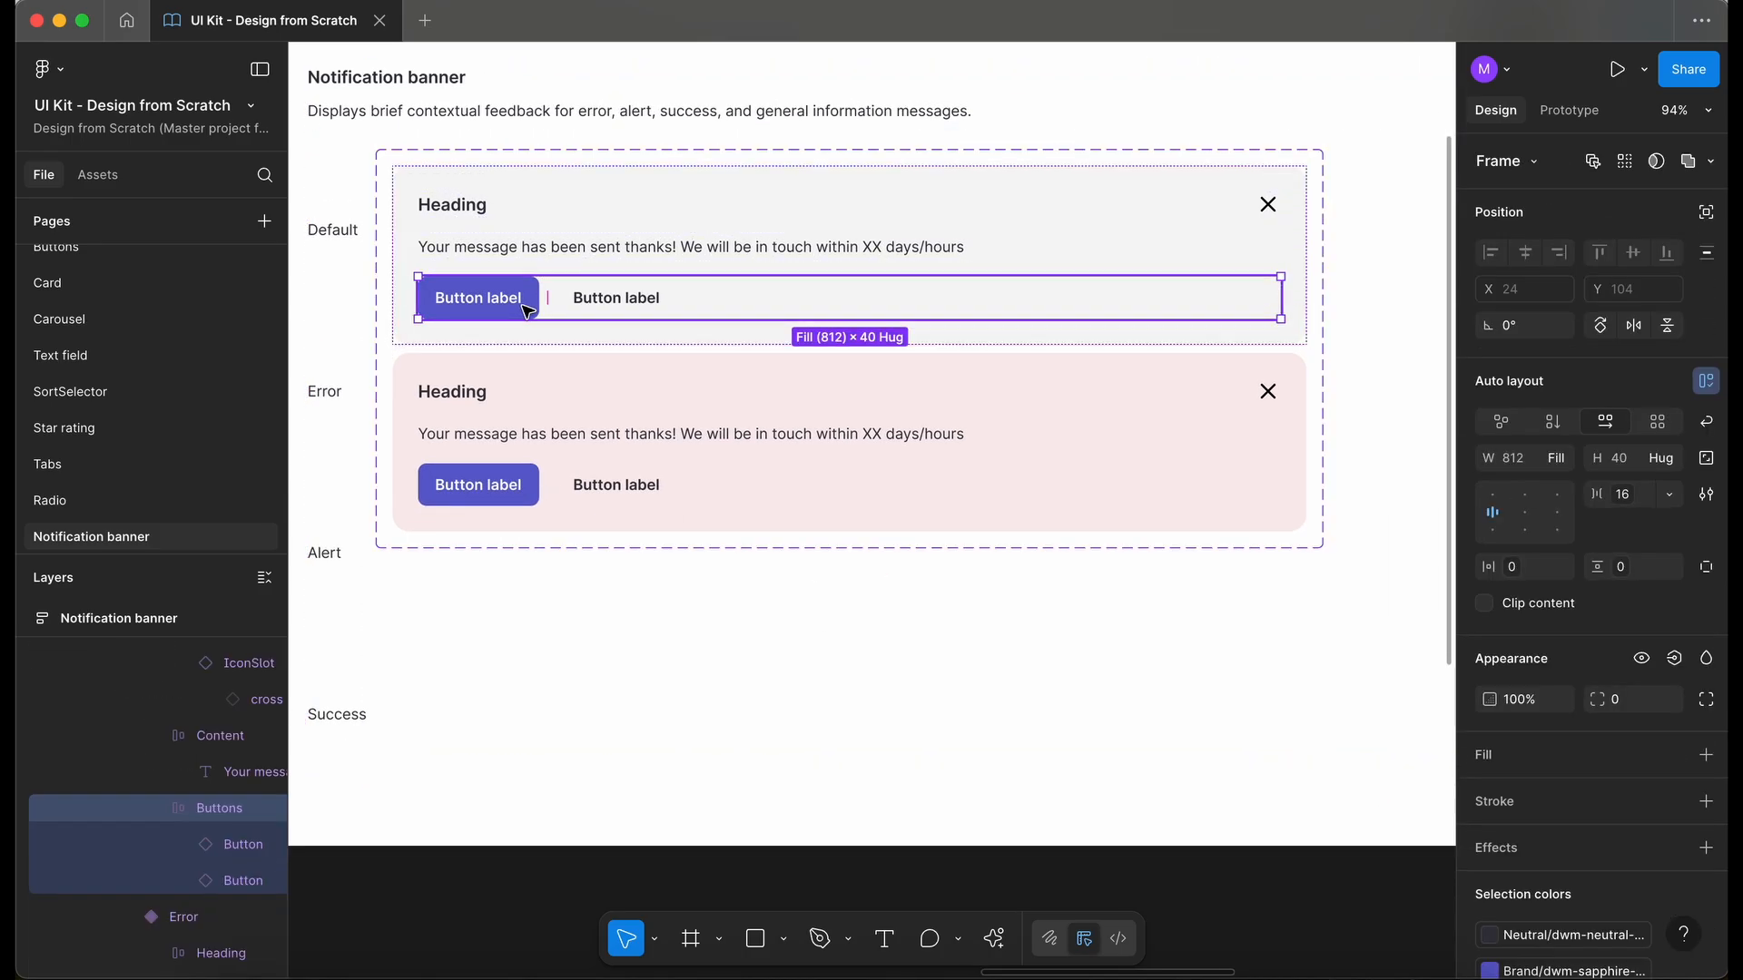
{"action": "double_click", "coordinate": [525, 310]}
{"action": "left_click", "coordinate": [1631, 261]}
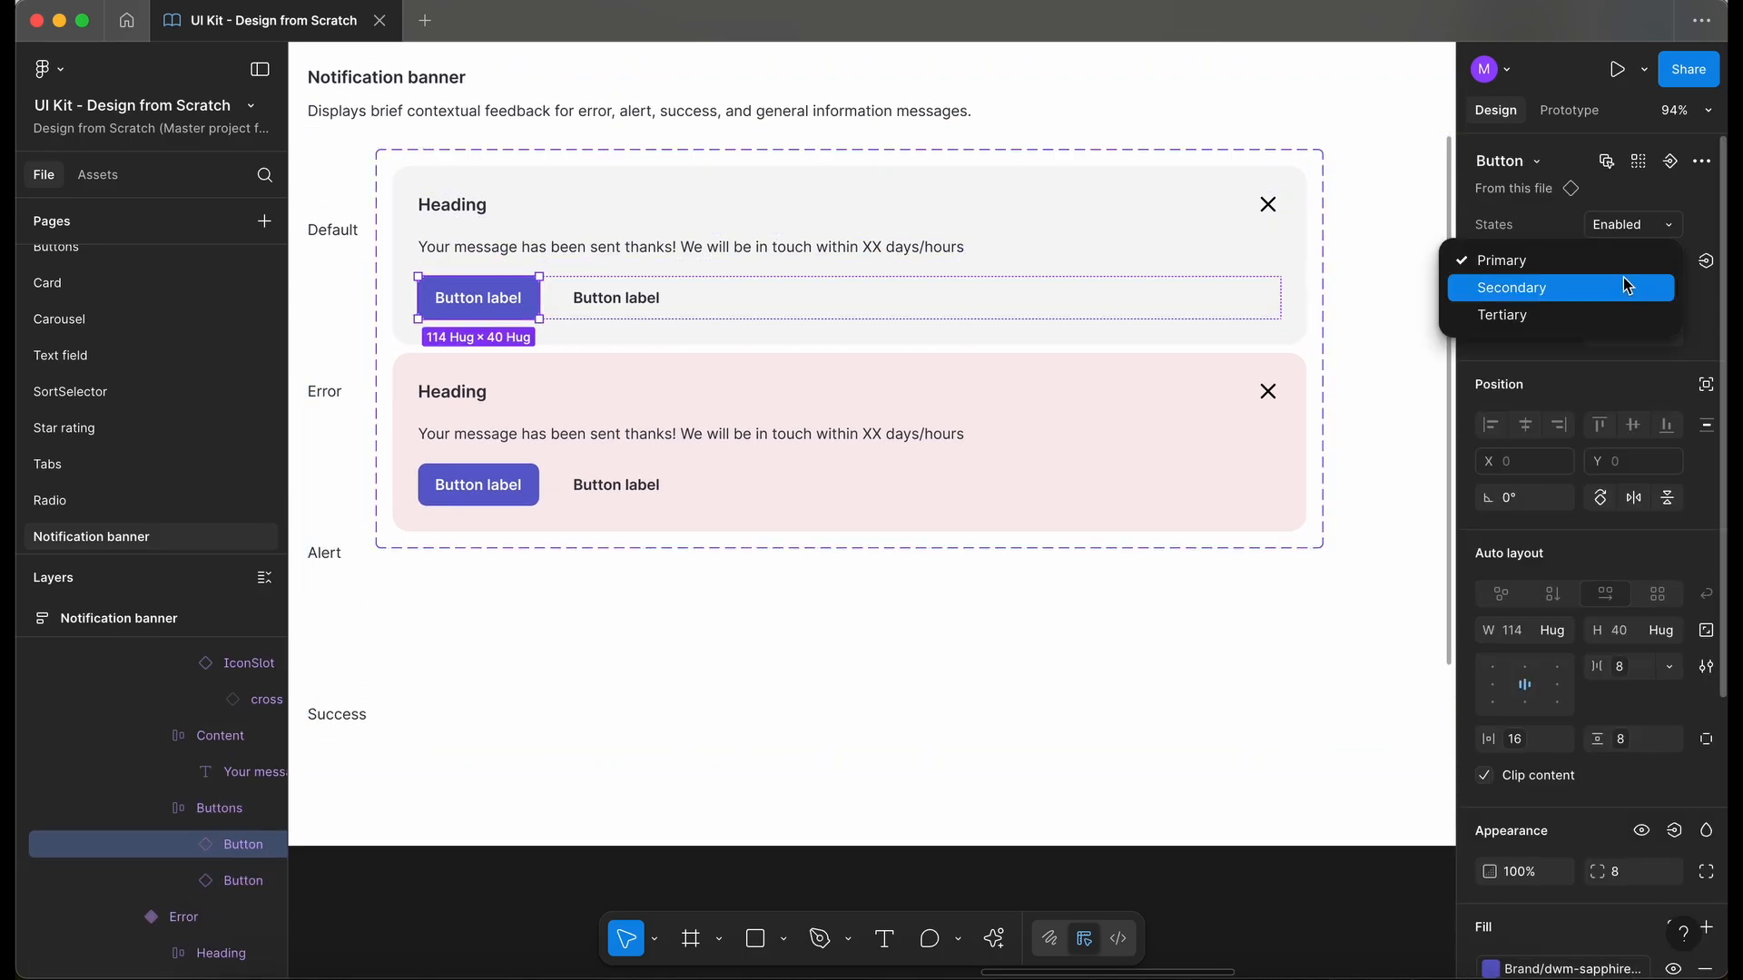
{"action": "left_click", "coordinate": [1623, 278]}
- Change the style of the Error variant's first button to Secondary
{"action": "left_click", "coordinate": [635, 459]}
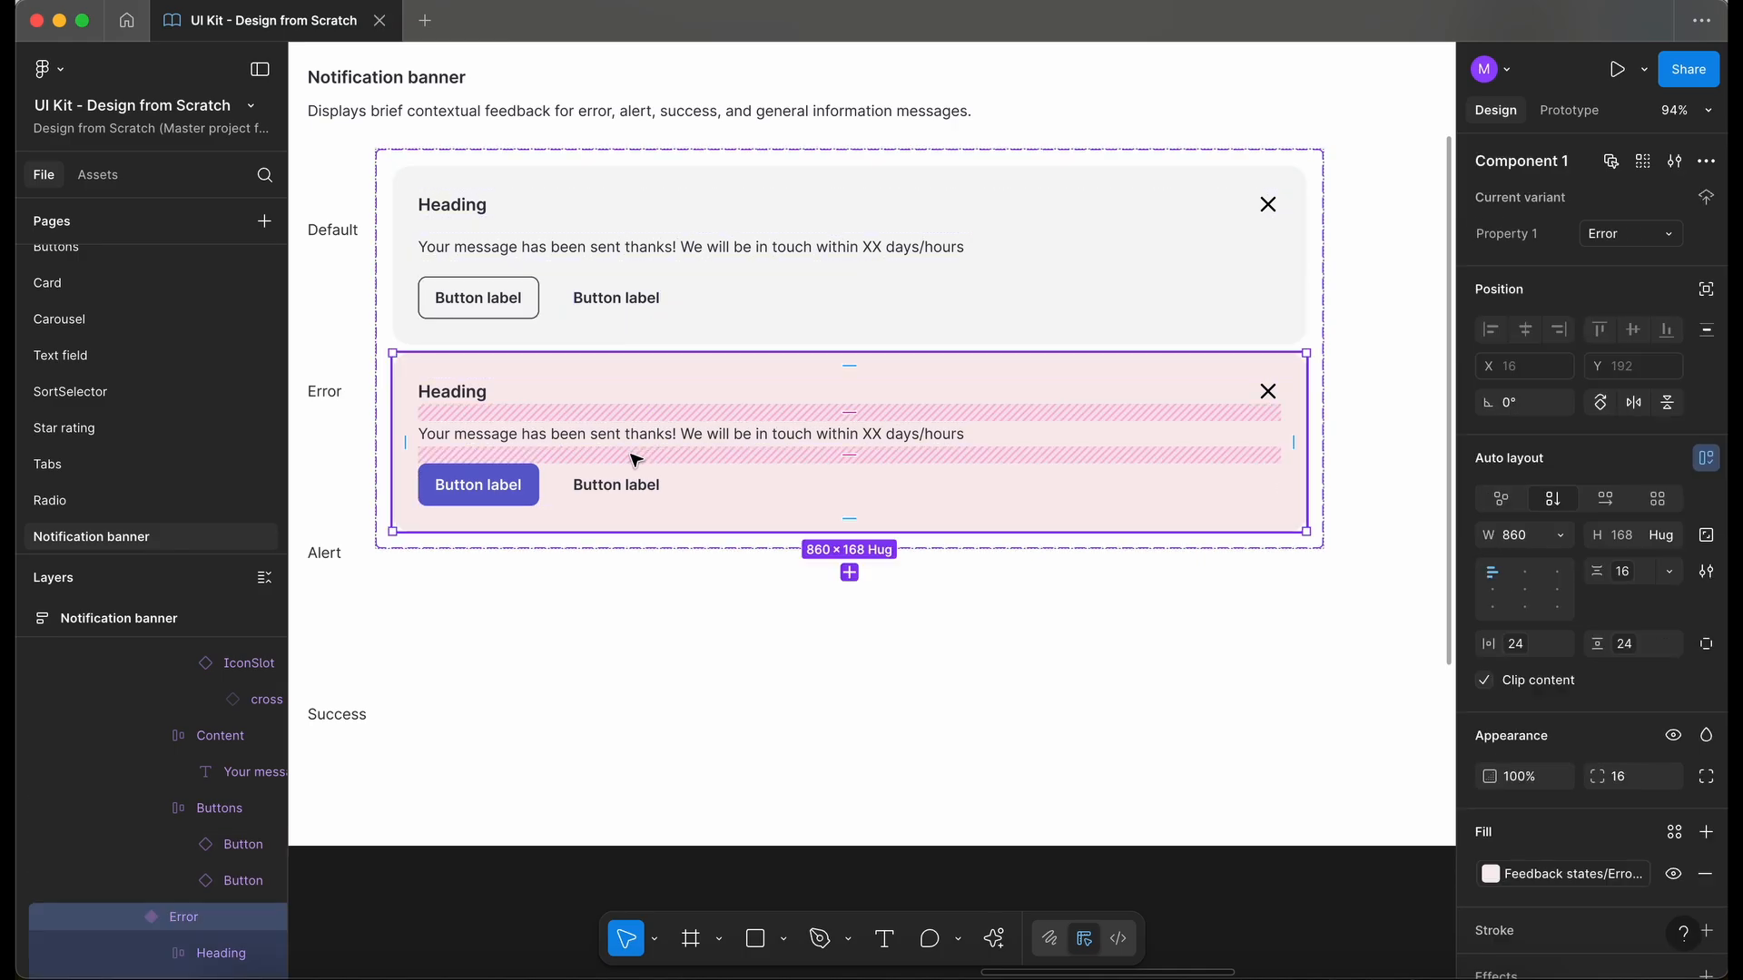
{"action": "double_click", "coordinate": [499, 502]}
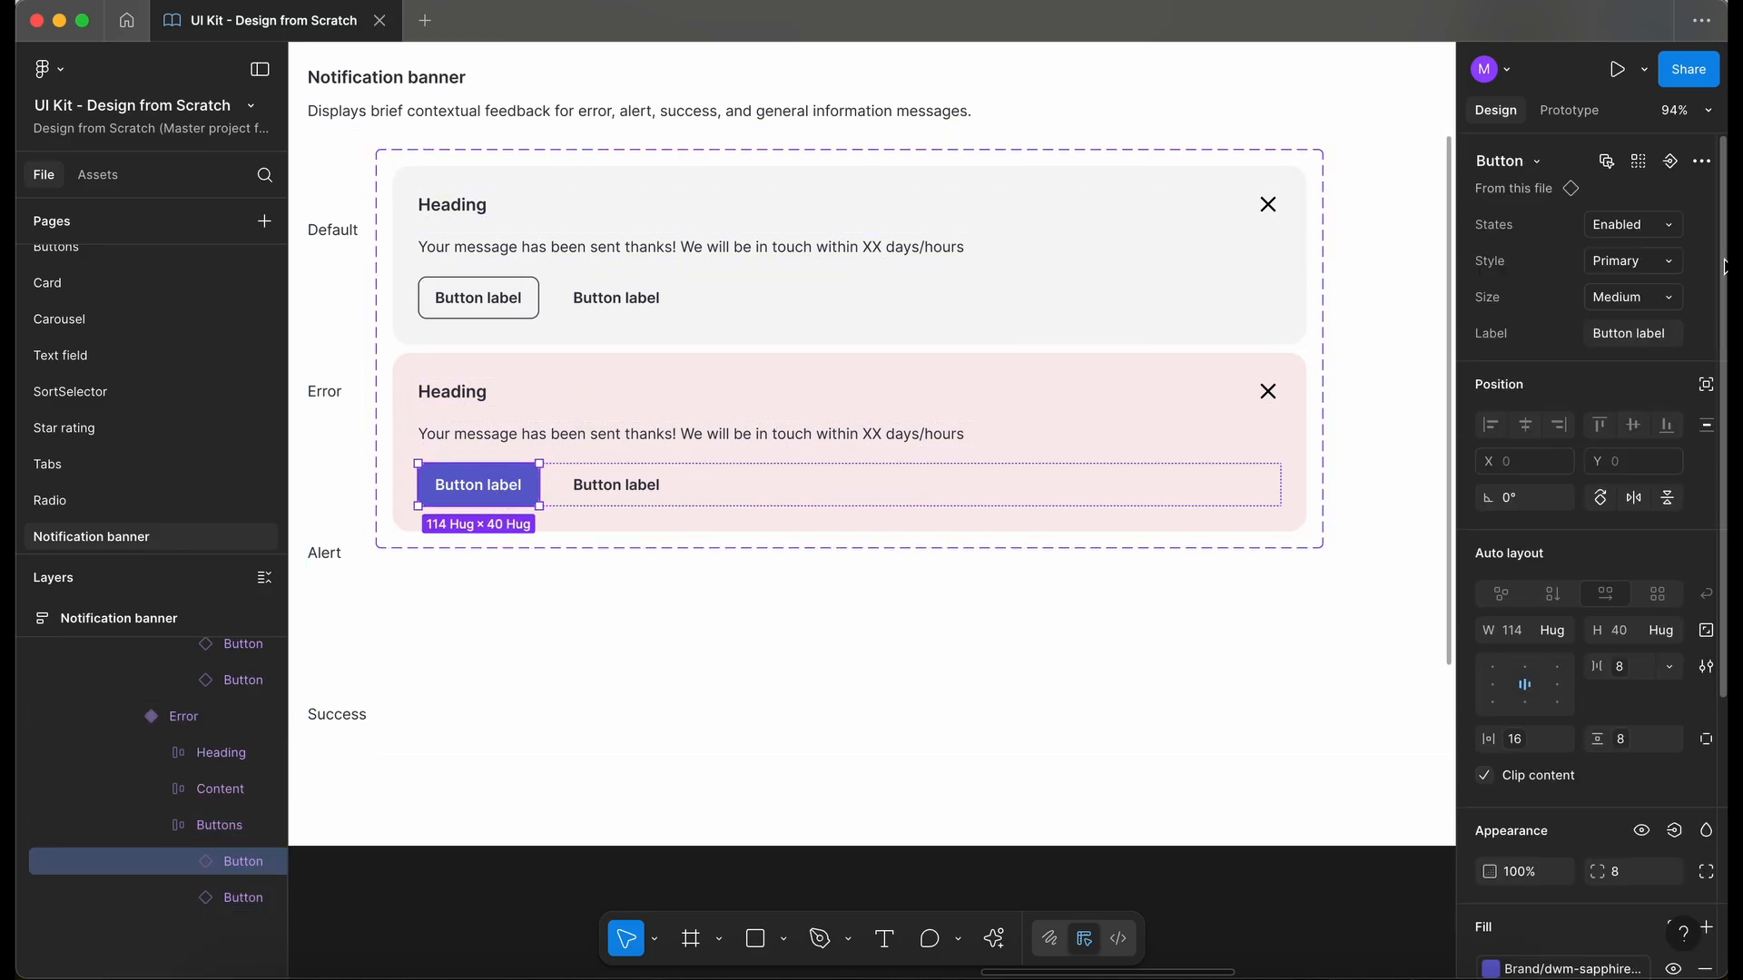
{"action": "left_click", "coordinate": [1617, 261]}
{"action": "left_click", "coordinate": [1596, 287]}
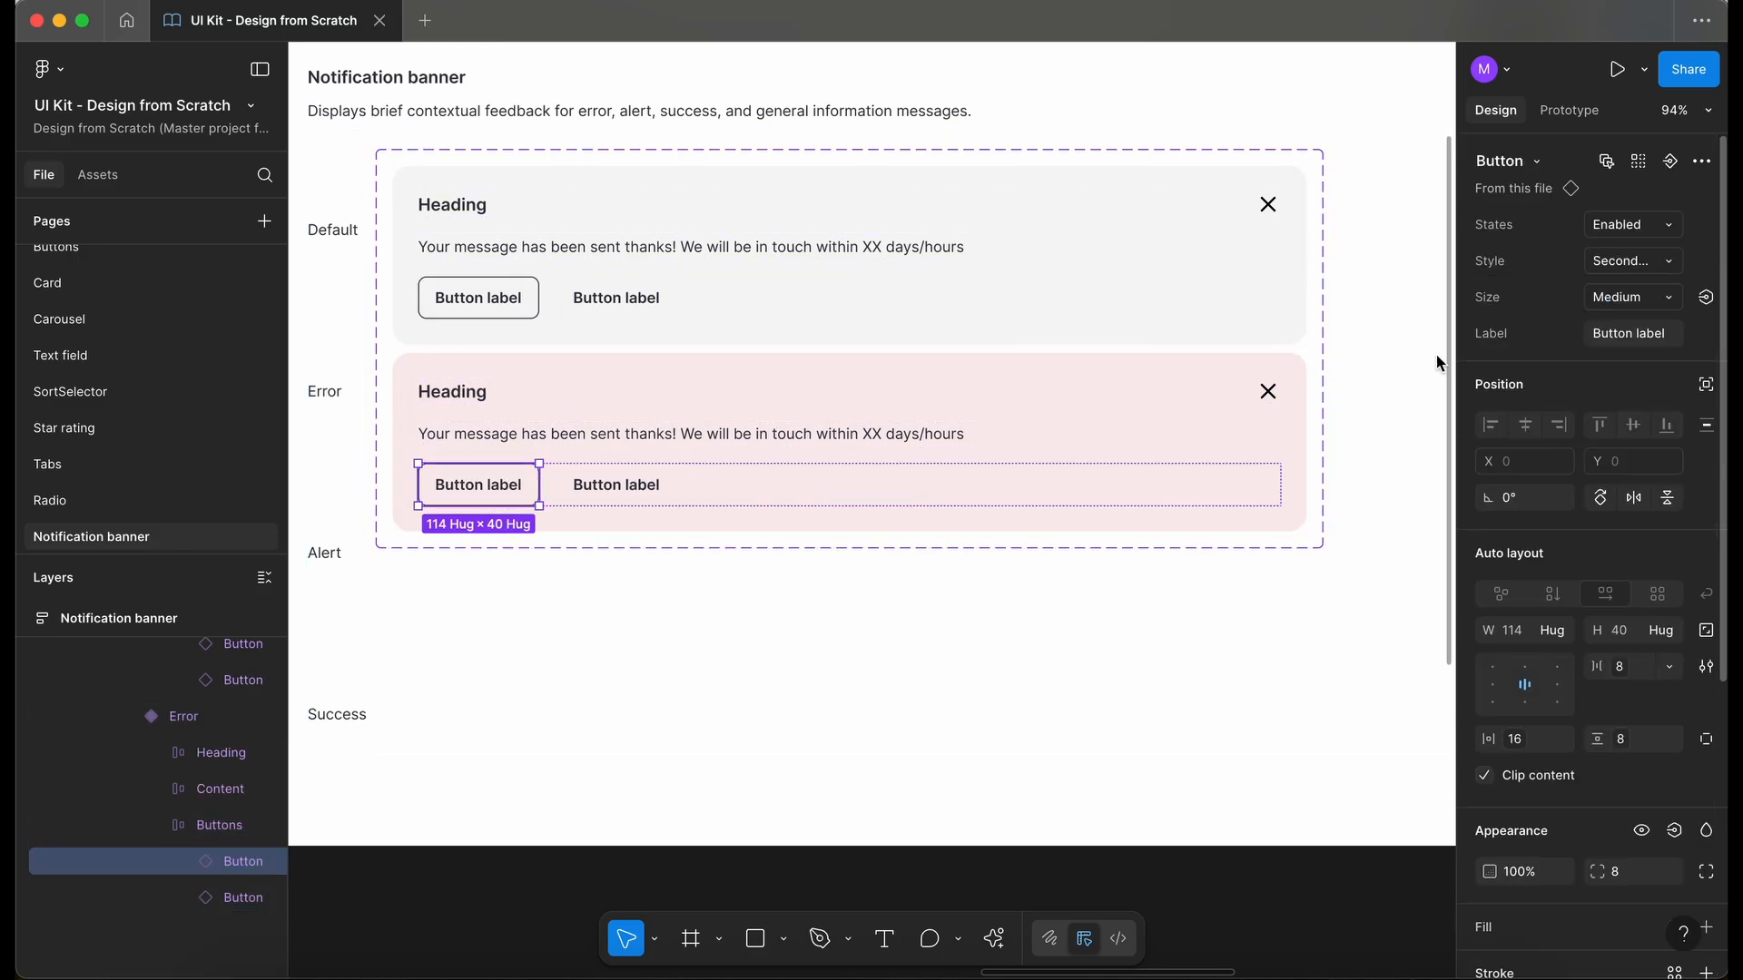
{"action": "left_click", "coordinate": [678, 635]}
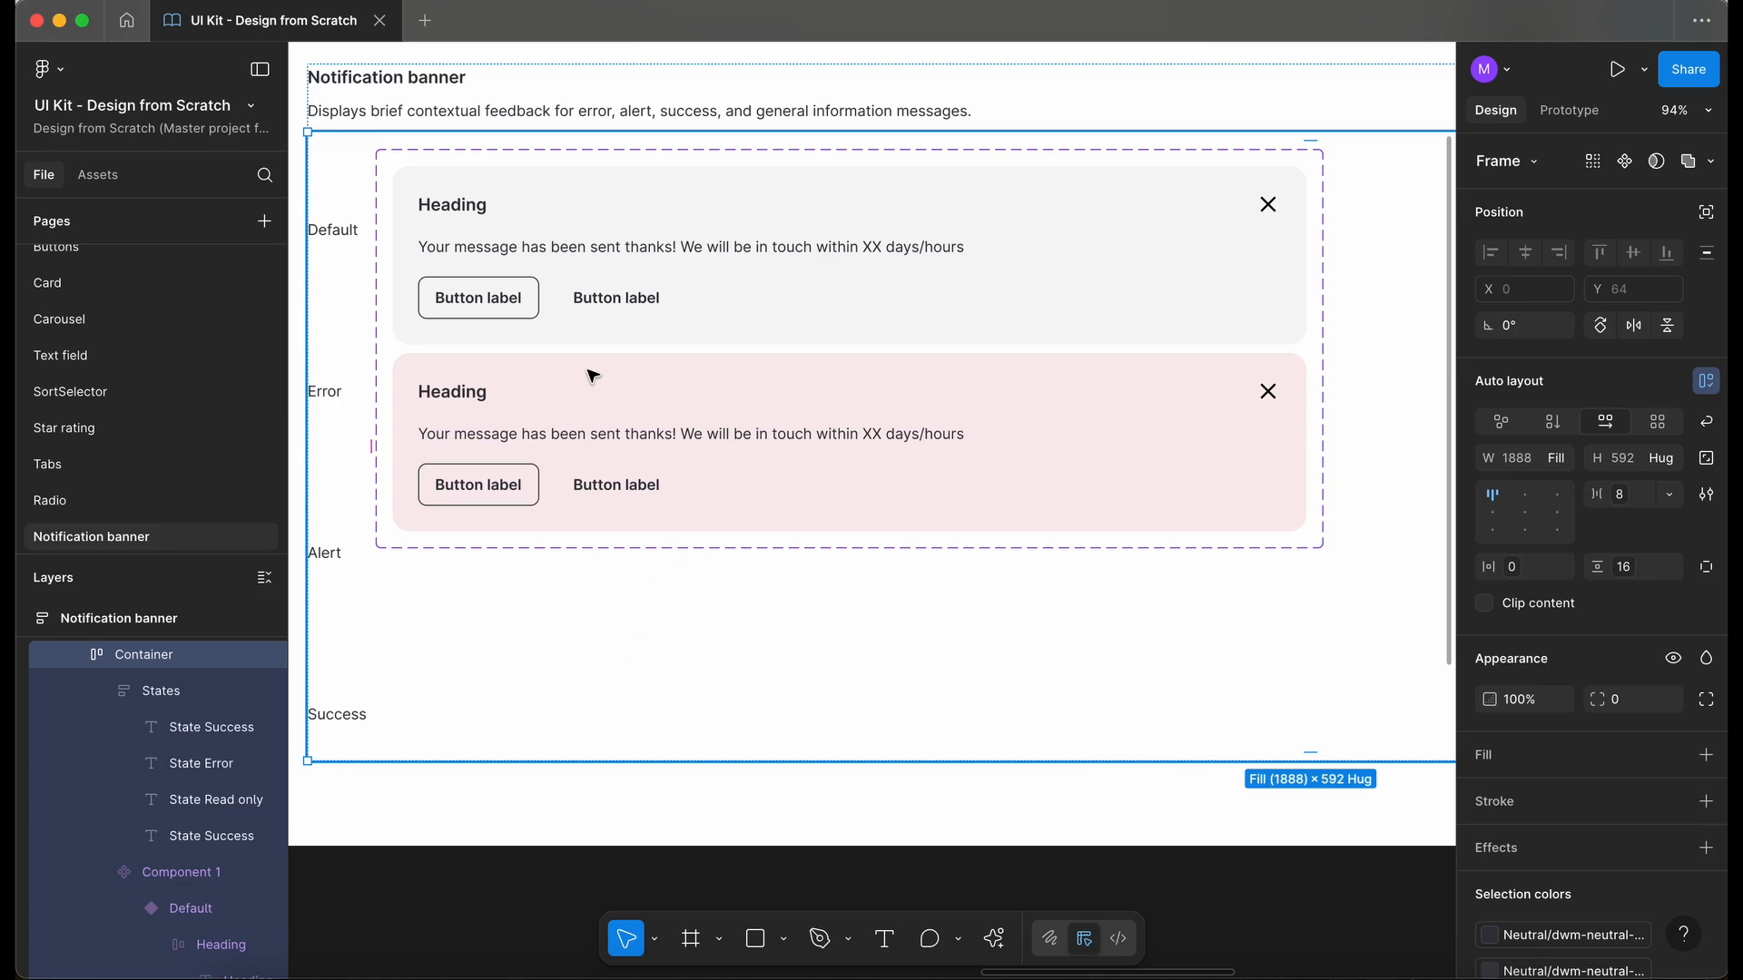
- Add a third variant based on the Error banner and name it Alert
{"action": "scroll", "coordinate": [592, 374], "scroll_direction": "up", "scroll_amount": 2}
{"action": "scroll", "coordinate": [592, 374], "scroll_direction": "left", "scroll_amount": 1}
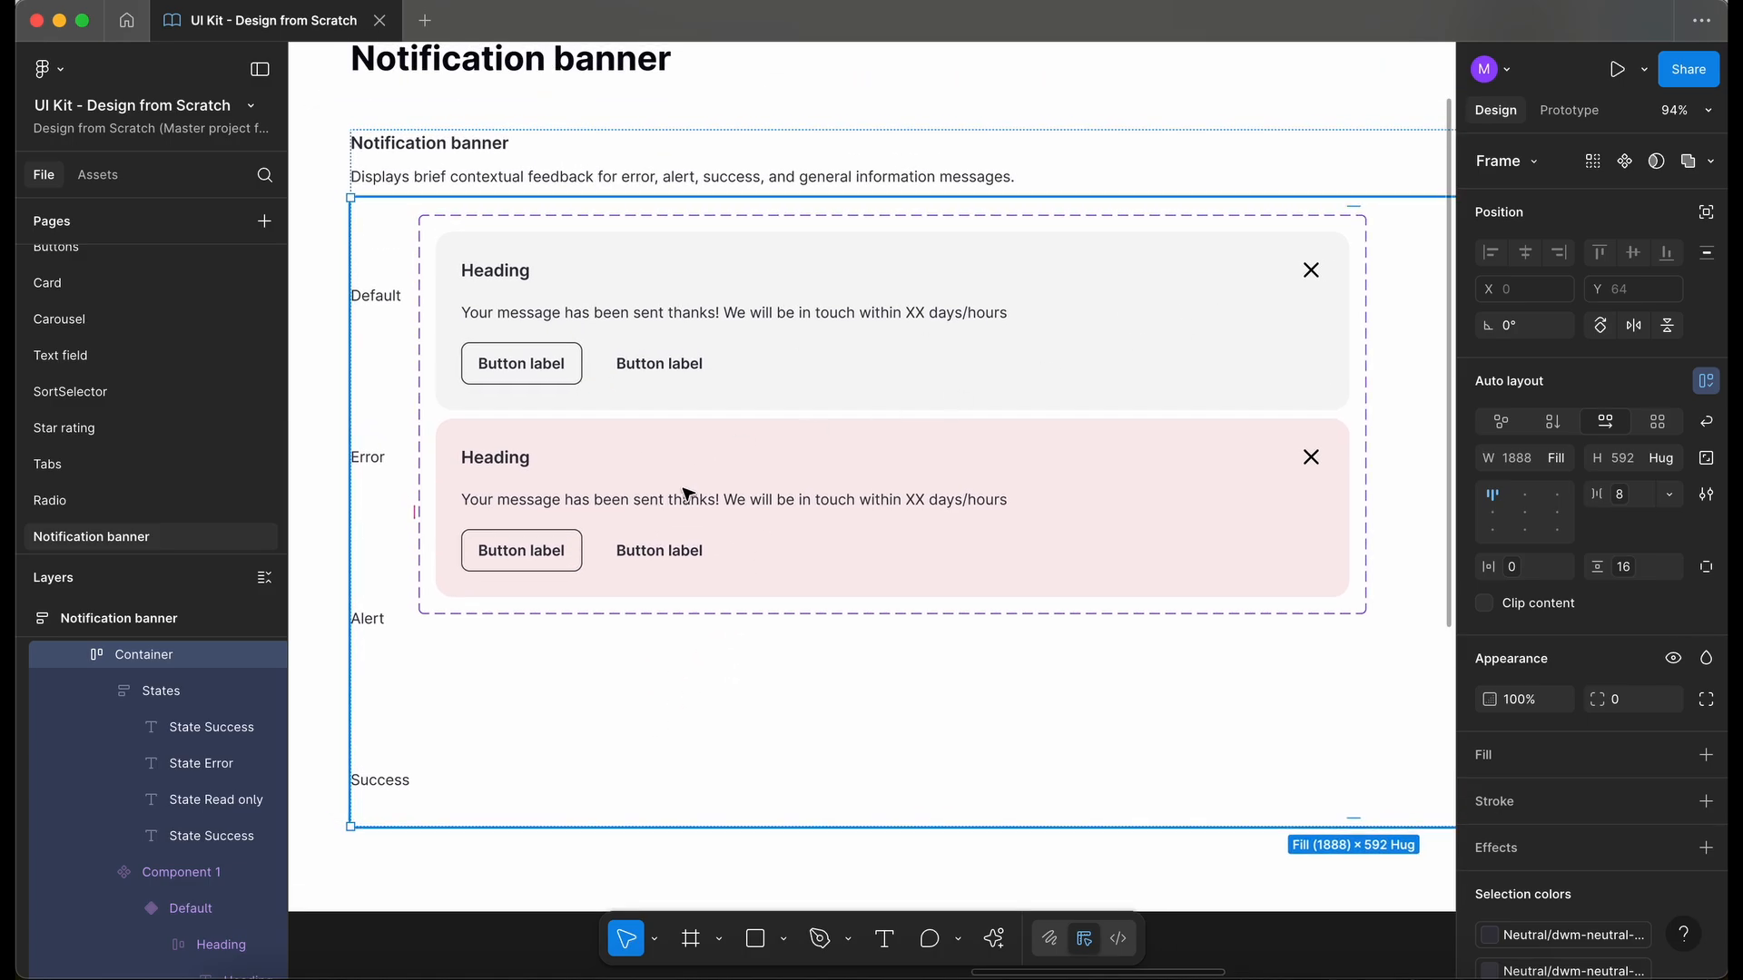
{"action": "scroll", "coordinate": [682, 505], "scroll_direction": "down", "scroll_amount": 1}
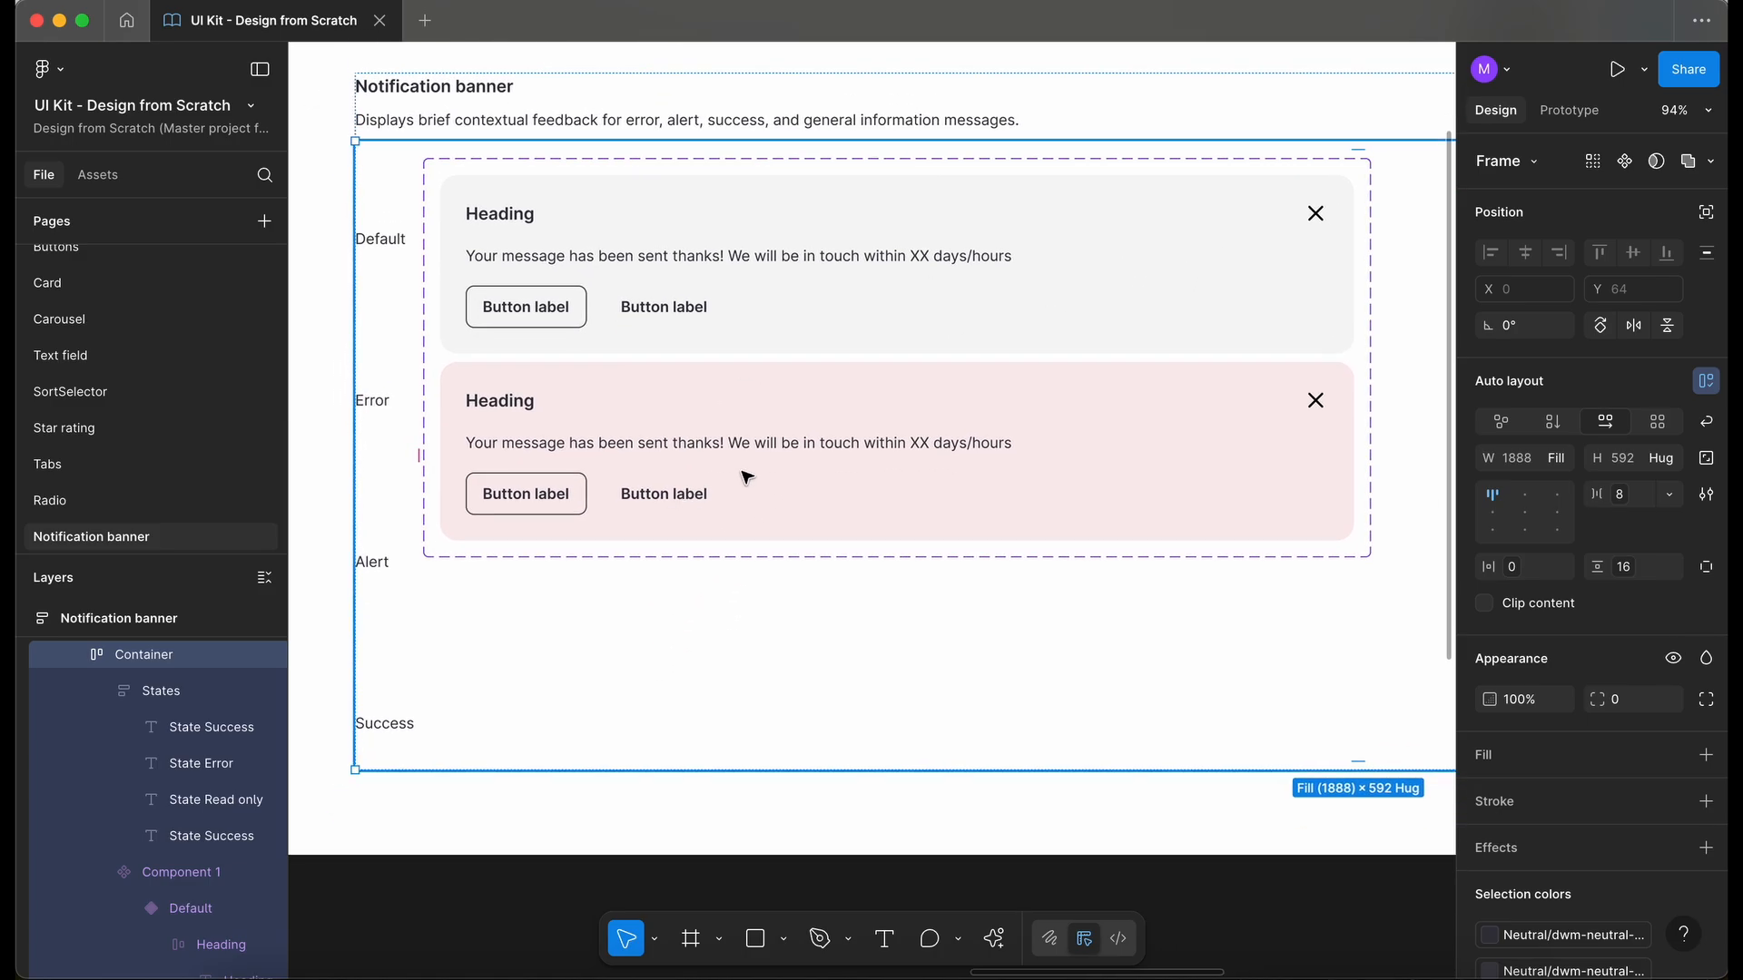
{"action": "left_click", "coordinate": [789, 468]}
{"action": "left_click", "coordinate": [789, 466]}
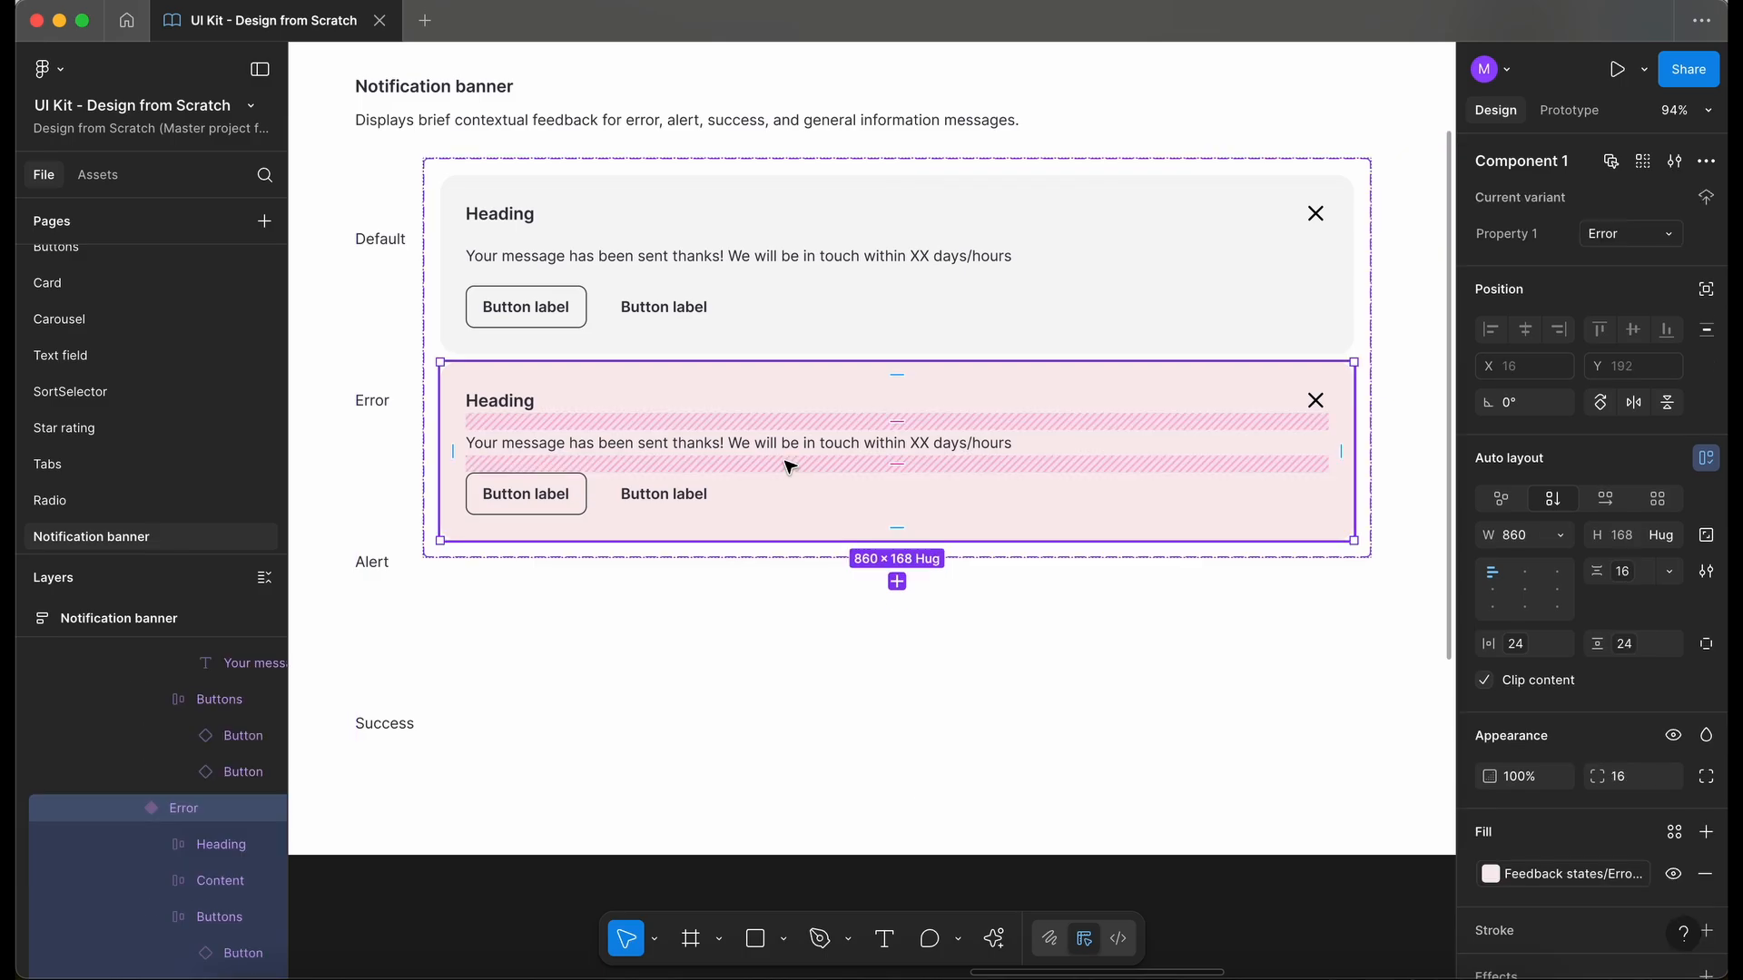
{"action": "left_click", "coordinate": [897, 582]}
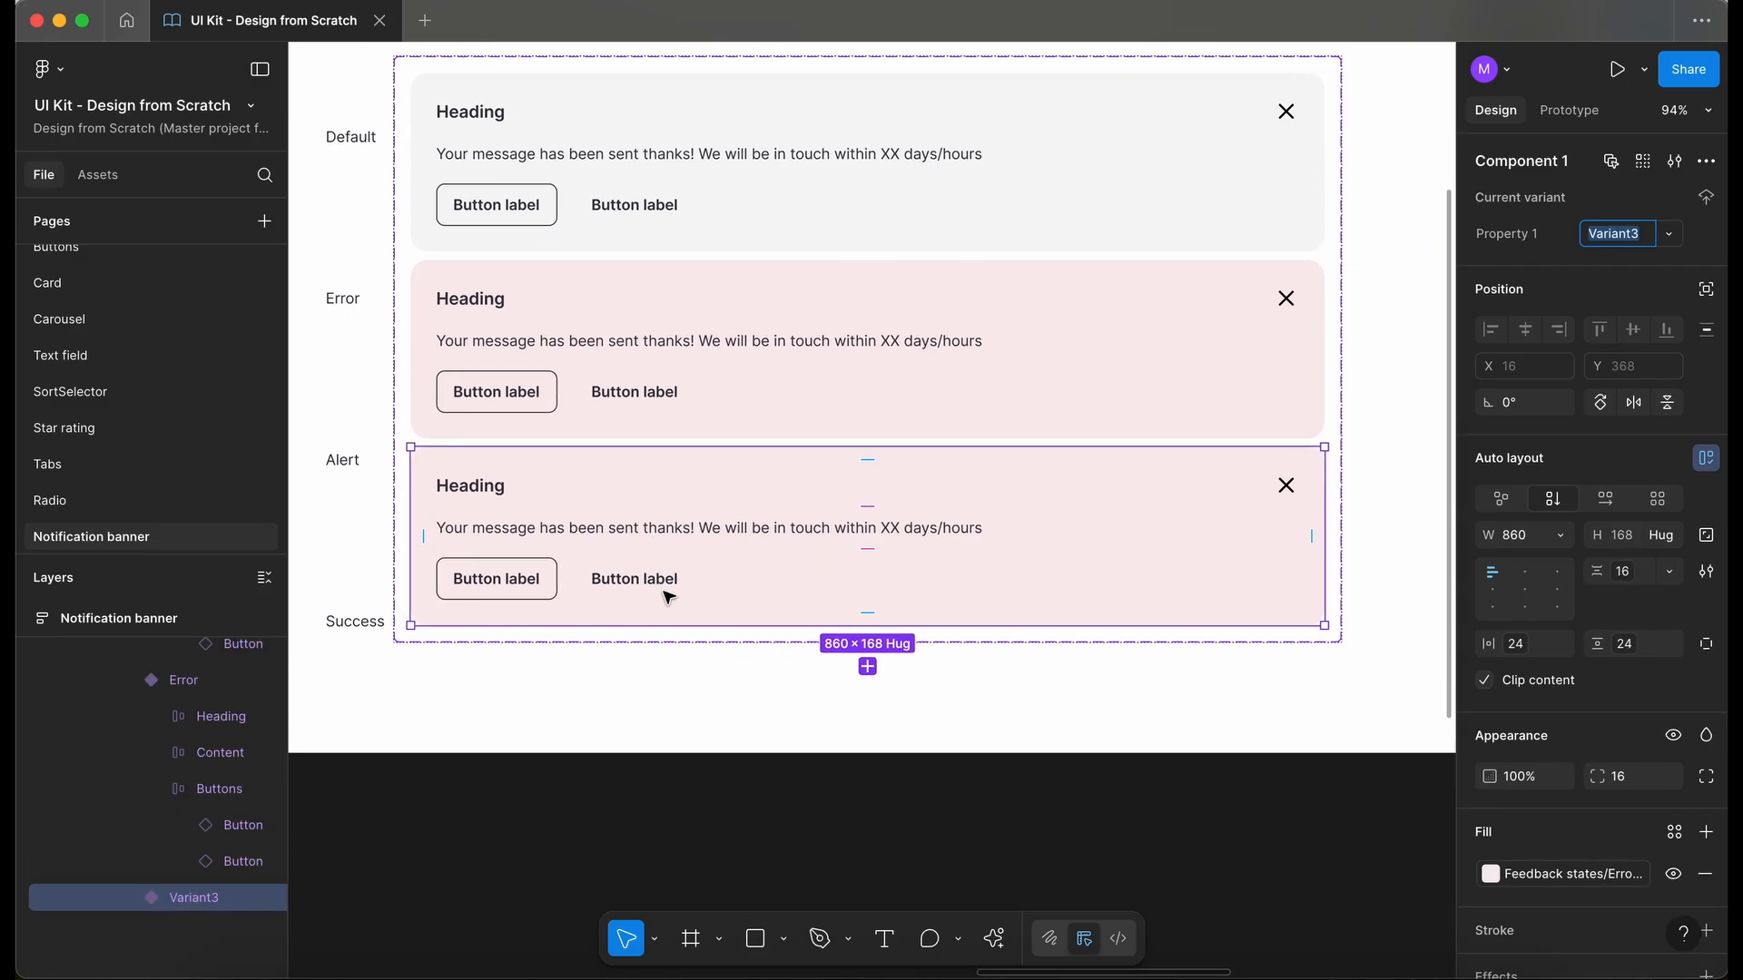
{"action": "type", "text": "Alert"}
- Rename the variant property Property 1 as Type
{"action": "double_click", "coordinate": [1504, 236]}
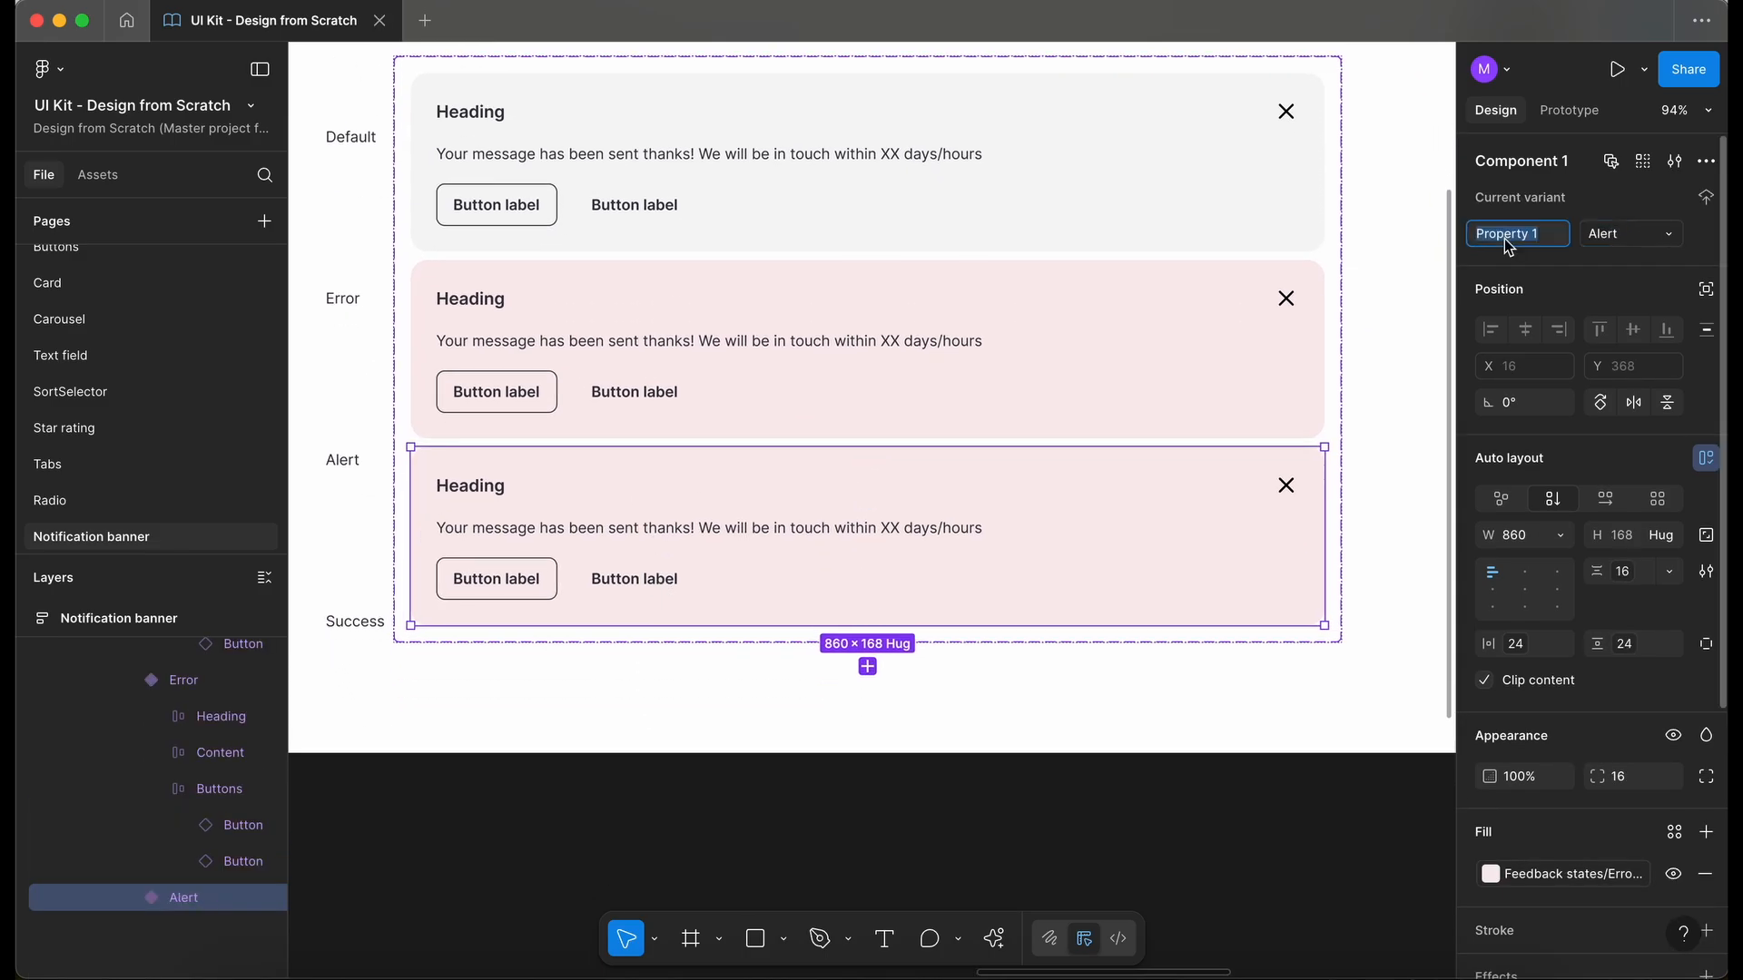
{"action": "type", "text": "Type"}
{"action": "key", "text": "Return"}
- Set the Alert variant's fill to the dwm-alert-50 colour style
{"action": "scroll", "coordinate": [685, 362], "scroll_direction": "down", "scroll_amount": 3}
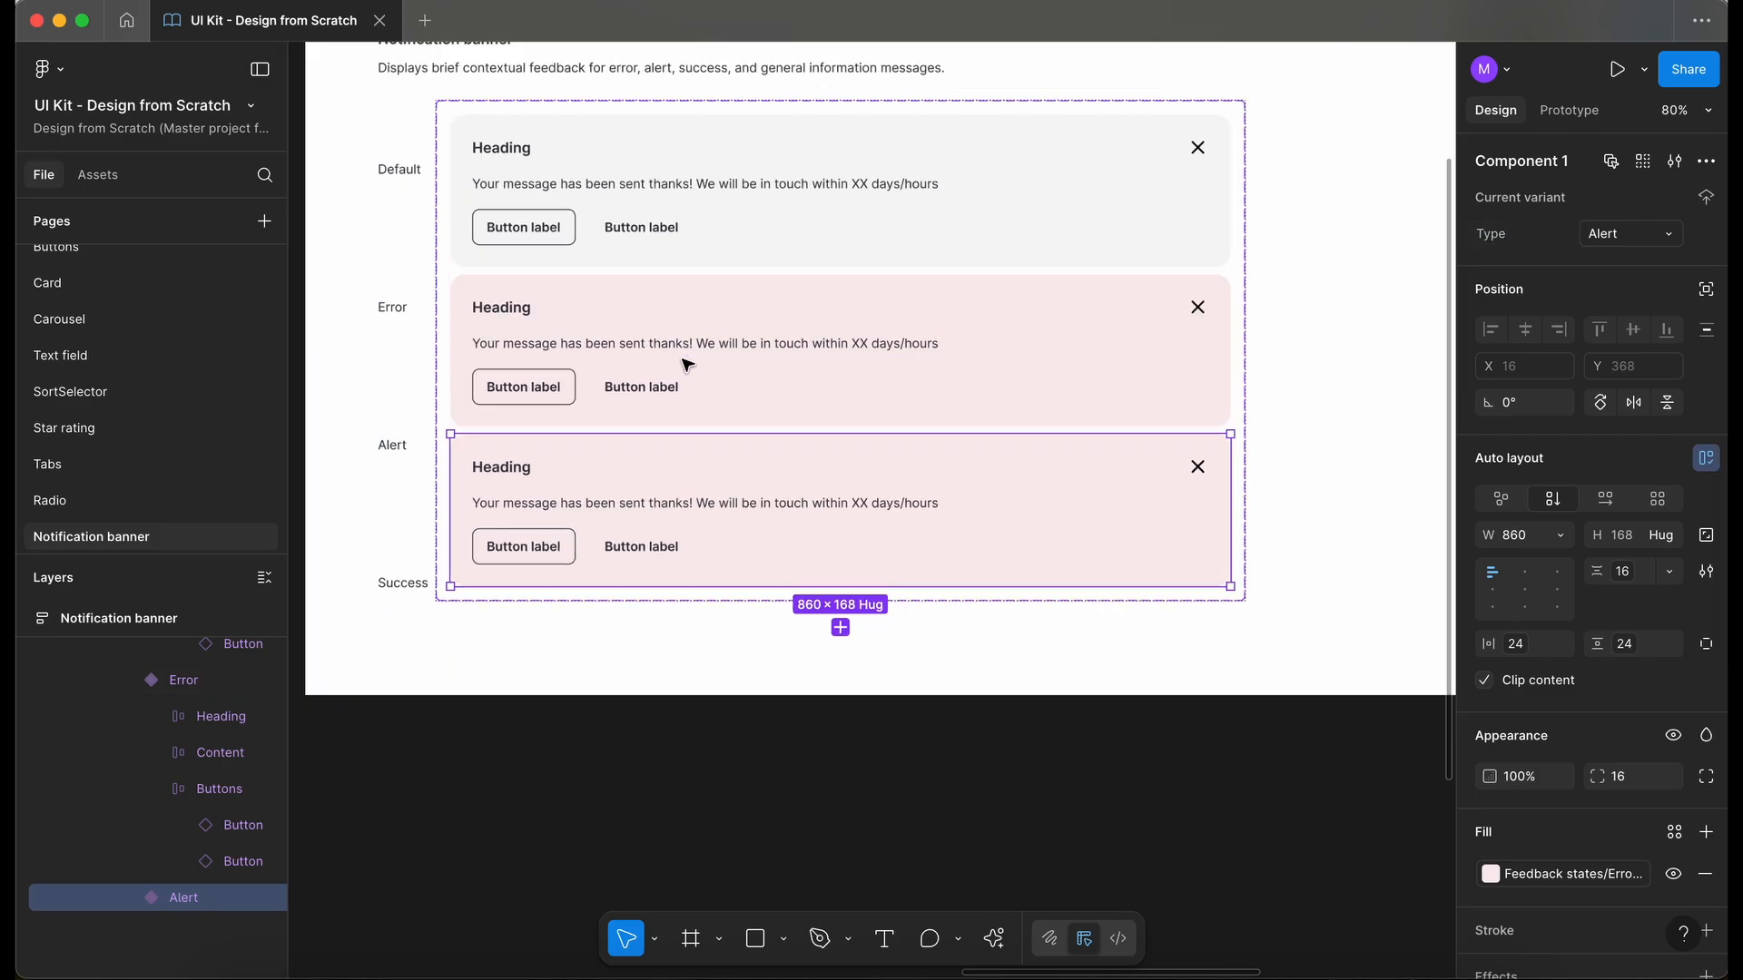
{"action": "scroll", "coordinate": [804, 539], "scroll_direction": "up", "scroll_amount": 1}
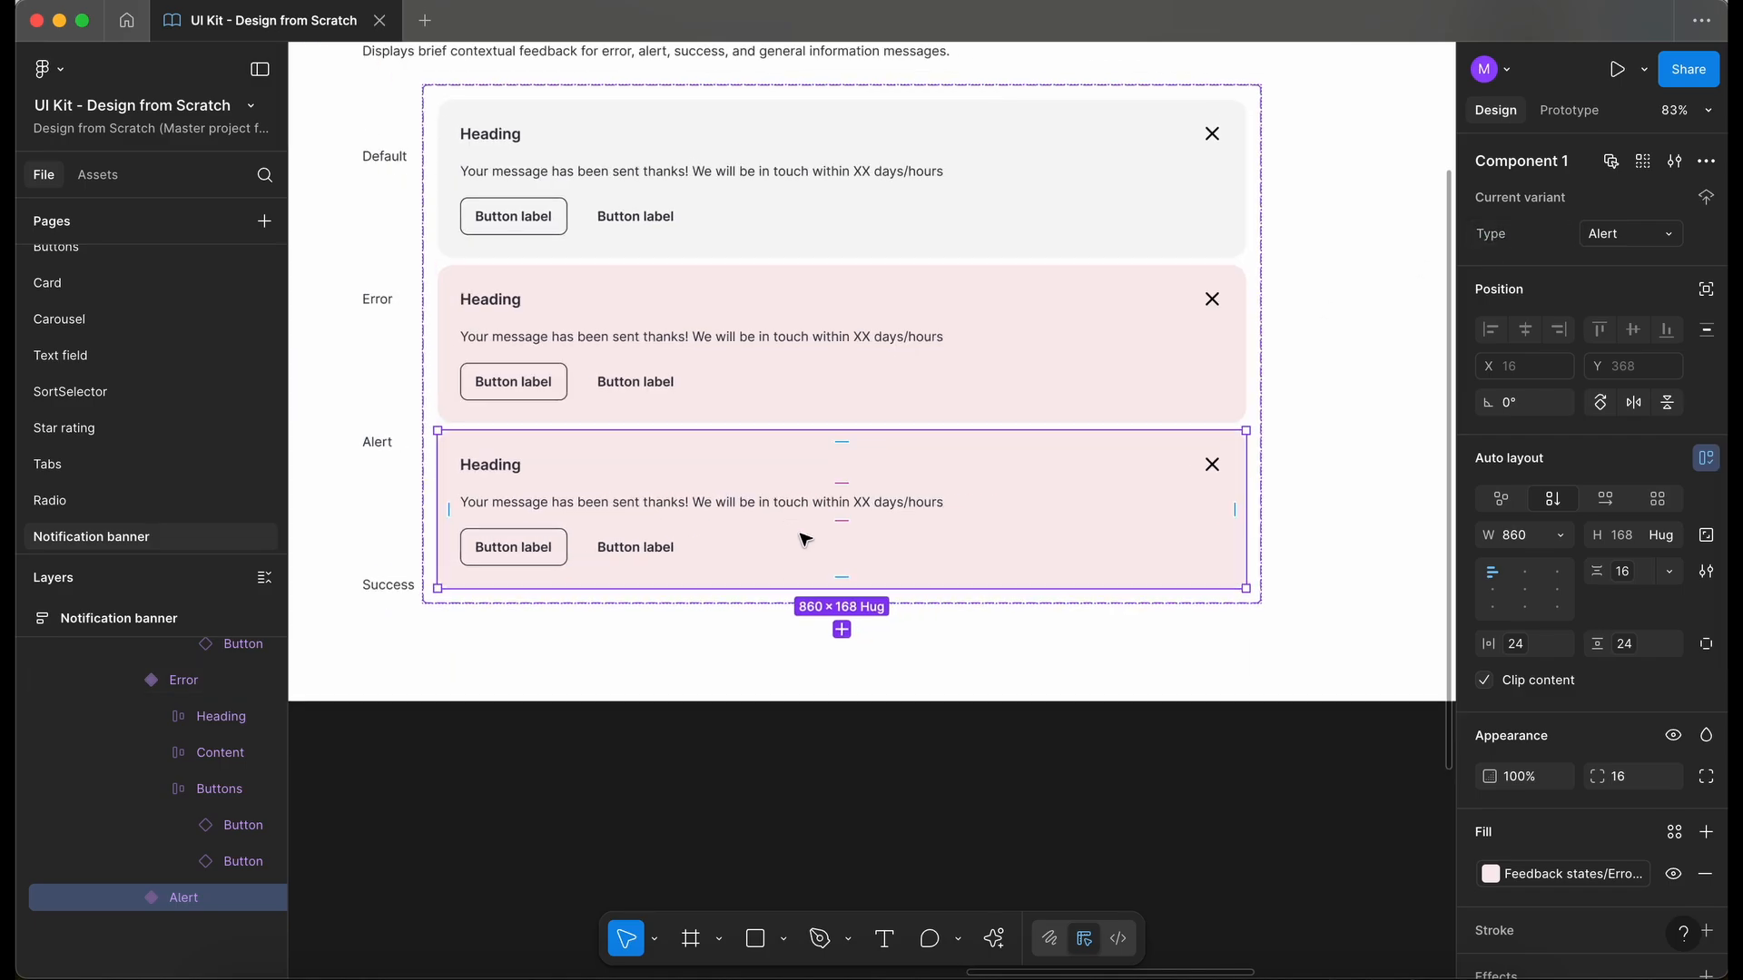
{"action": "left_click", "coordinate": [1558, 877]}
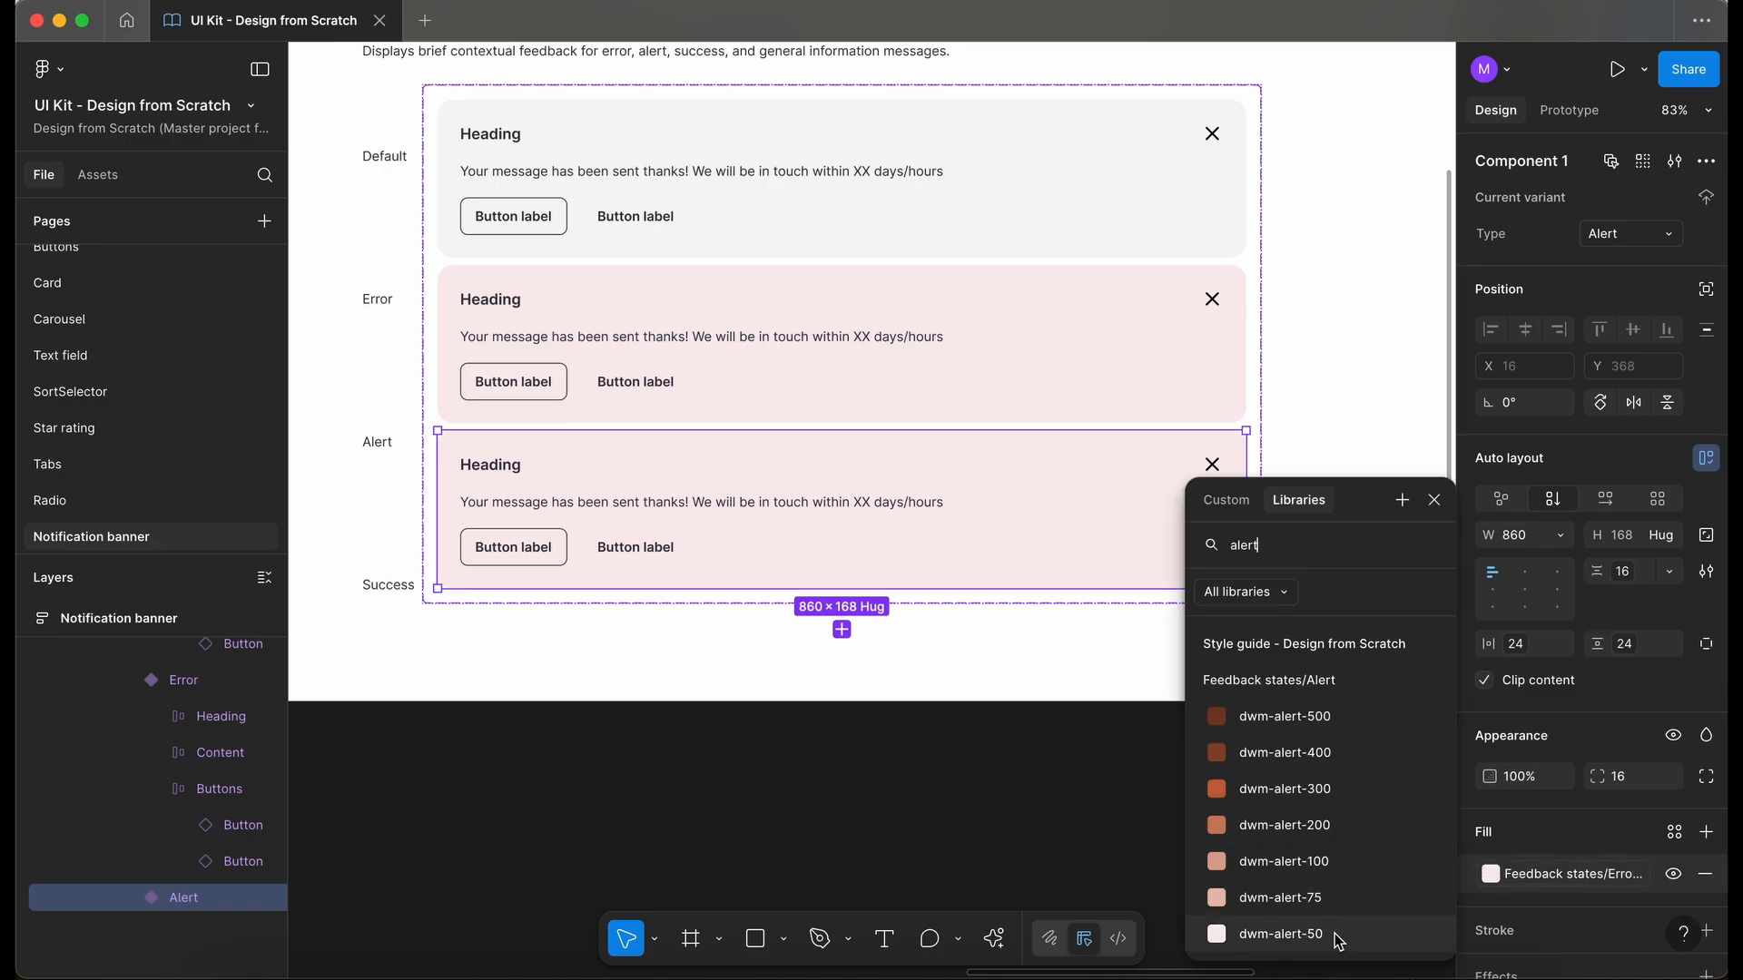
{"action": "left_click", "coordinate": [1337, 941]}
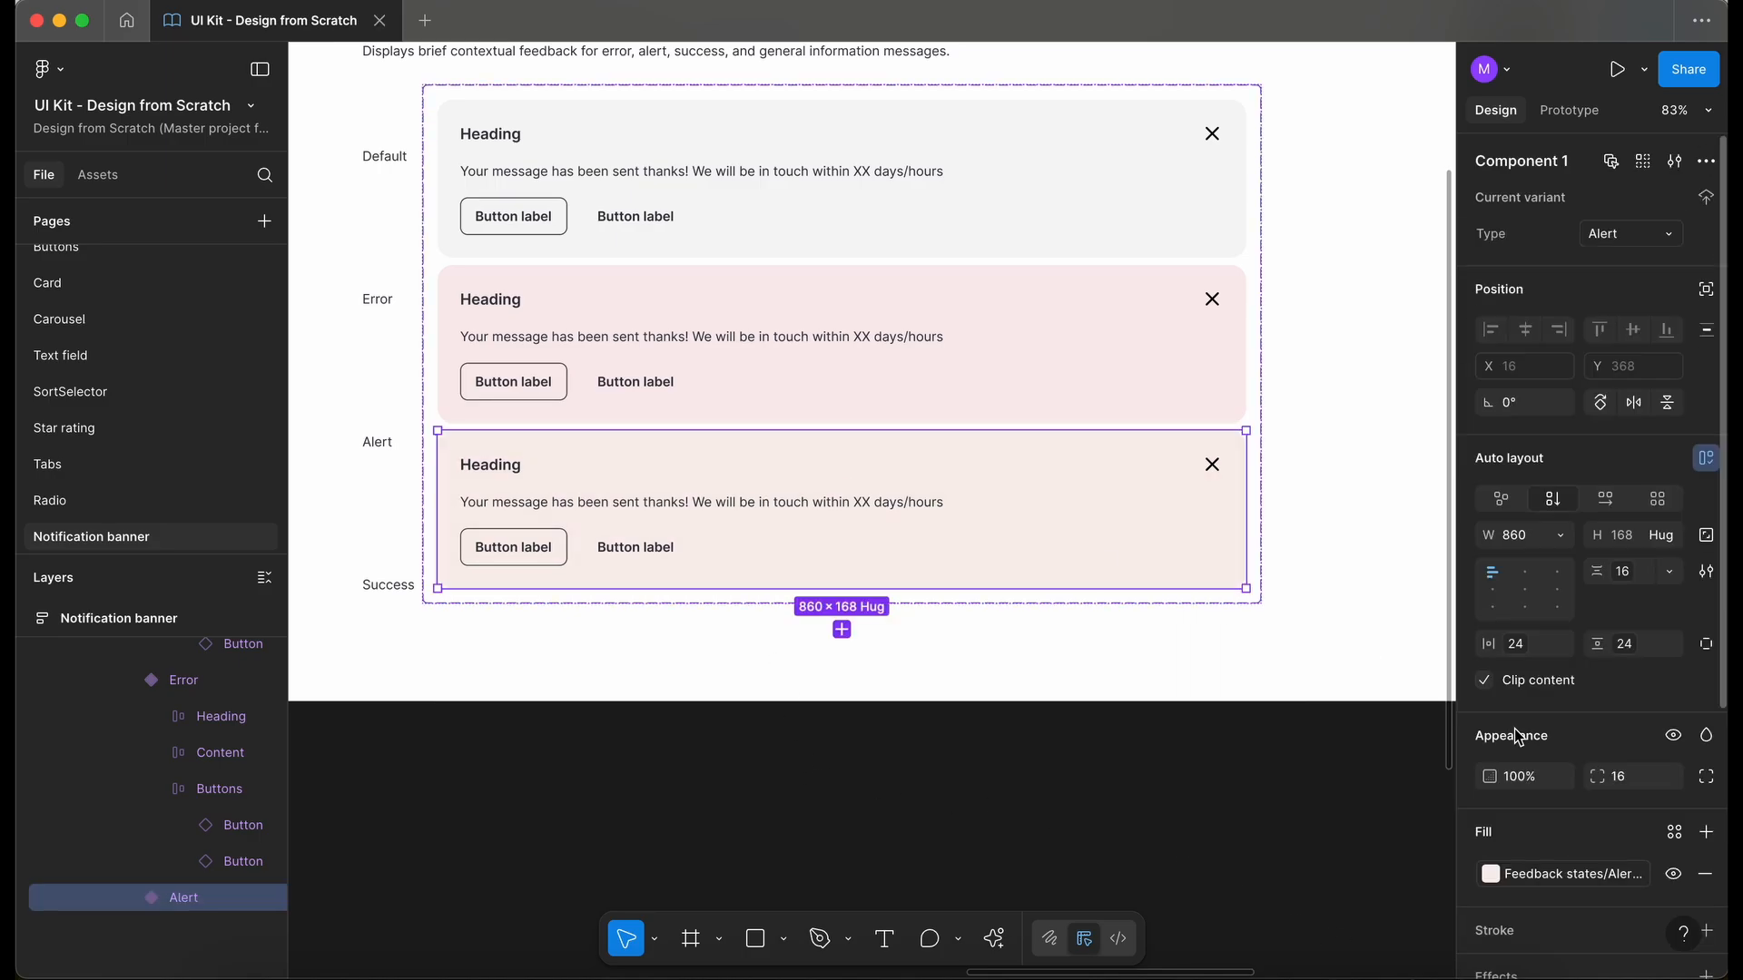
- Try a darker alert colour style as the Alert variant's fill and undo it
{"action": "left_click", "coordinate": [1558, 874]}
{"action": "left_click", "coordinate": [1375, 784]}
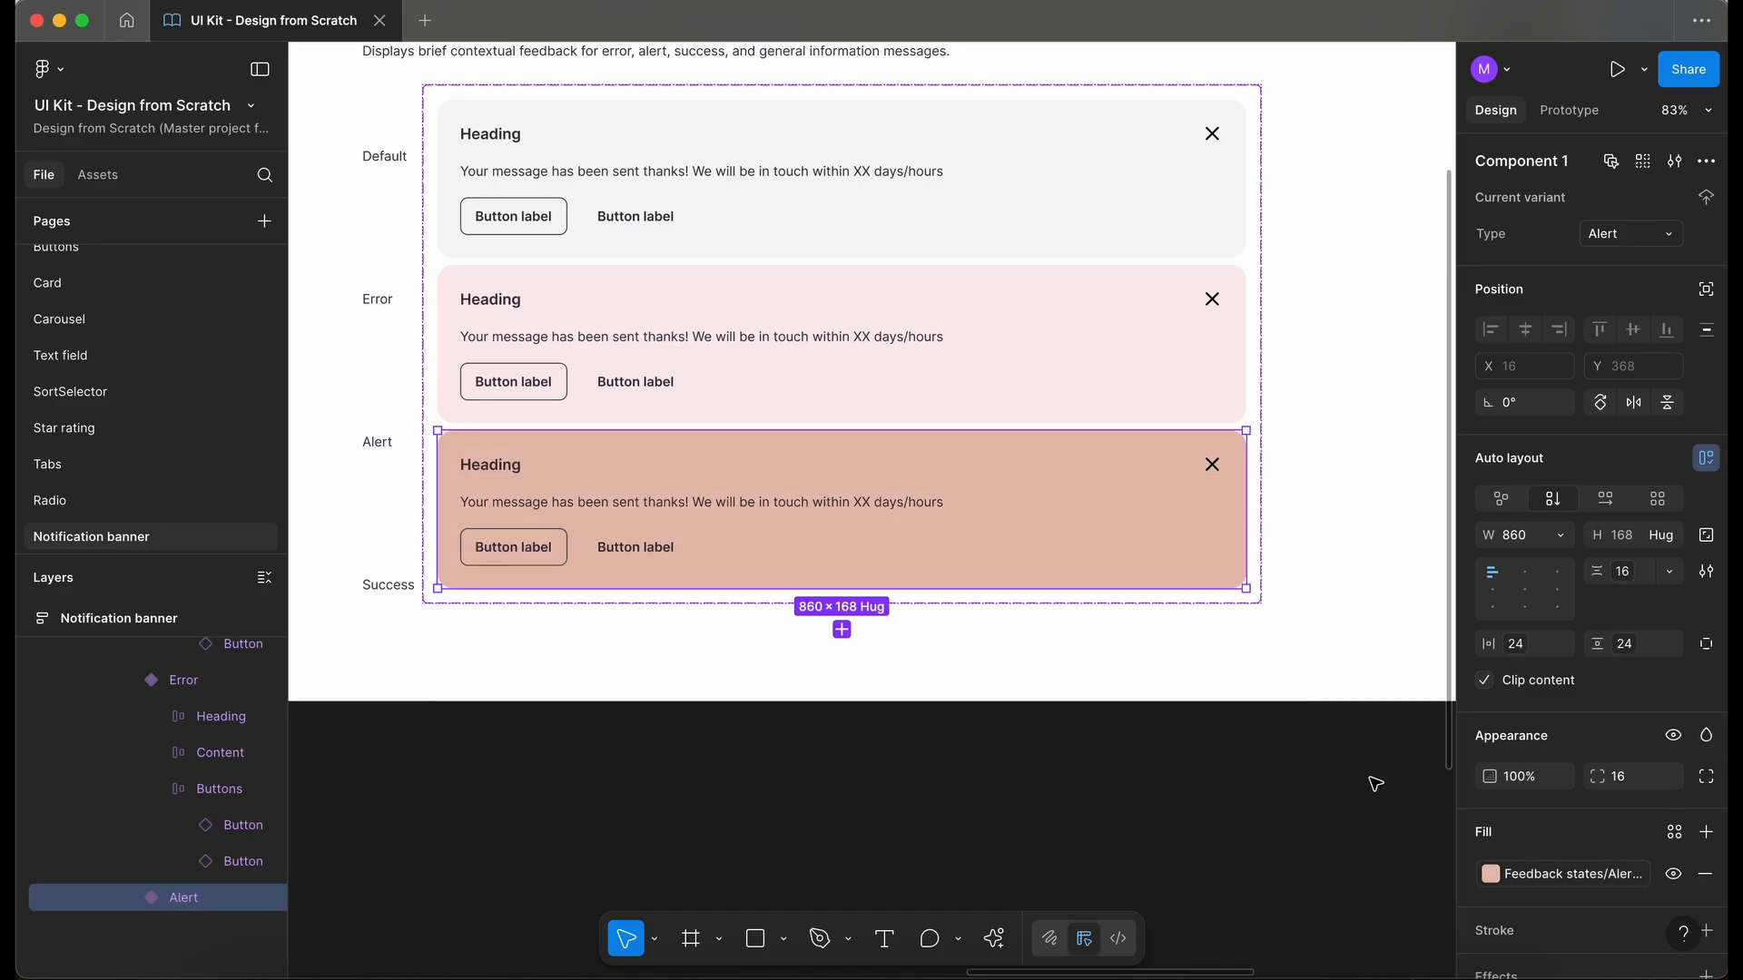
{"action": "scroll", "coordinate": [776, 583], "scroll_direction": "up", "scroll_amount": 5}
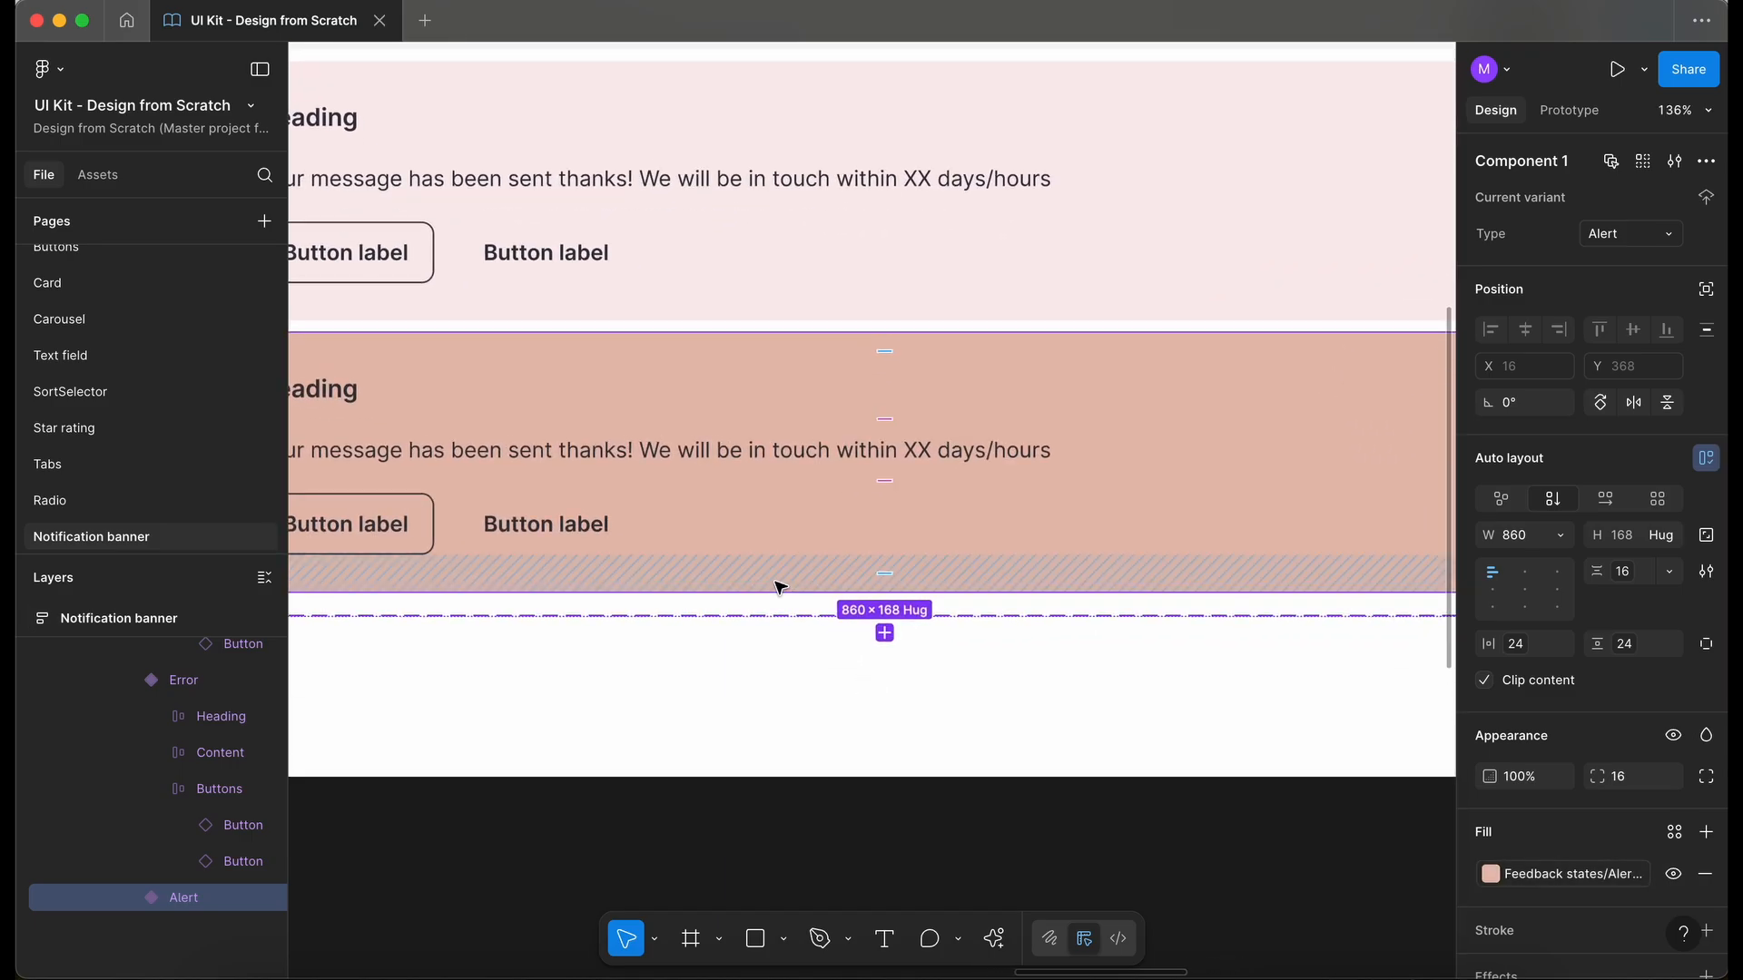
{"action": "scroll", "coordinate": [776, 583], "scroll_direction": "down", "scroll_amount": 6}
{"action": "key", "text": "super+z"}
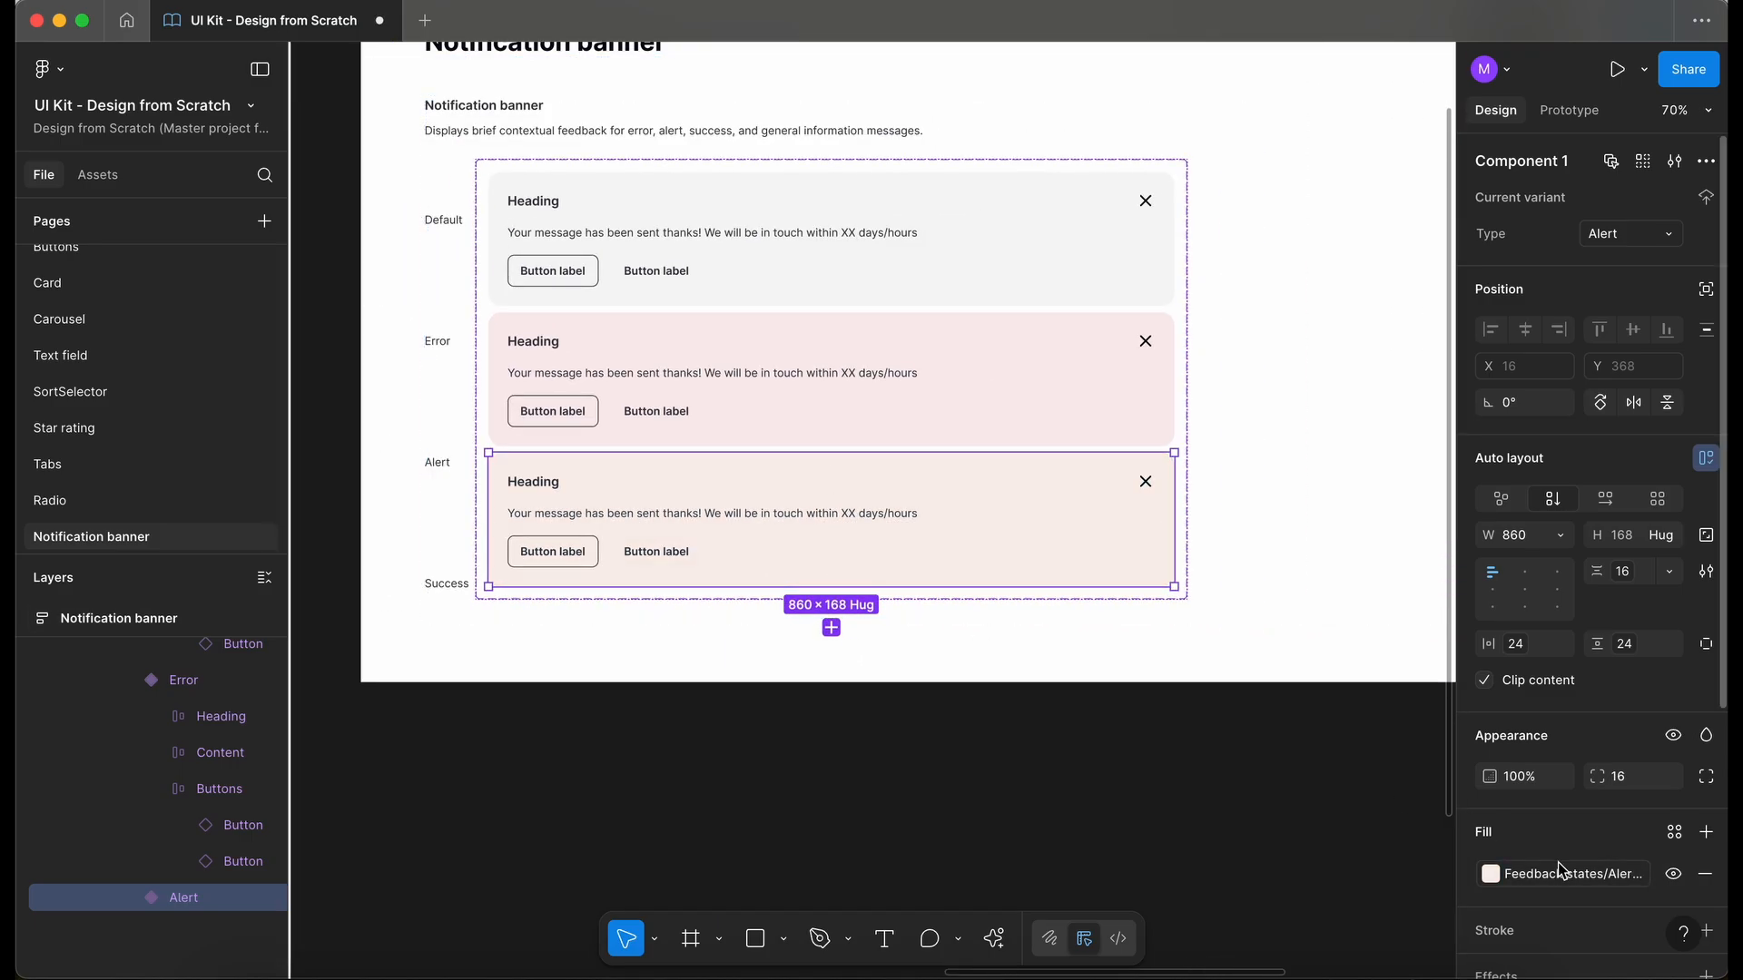
{"action": "left_click", "coordinate": [1490, 874]}
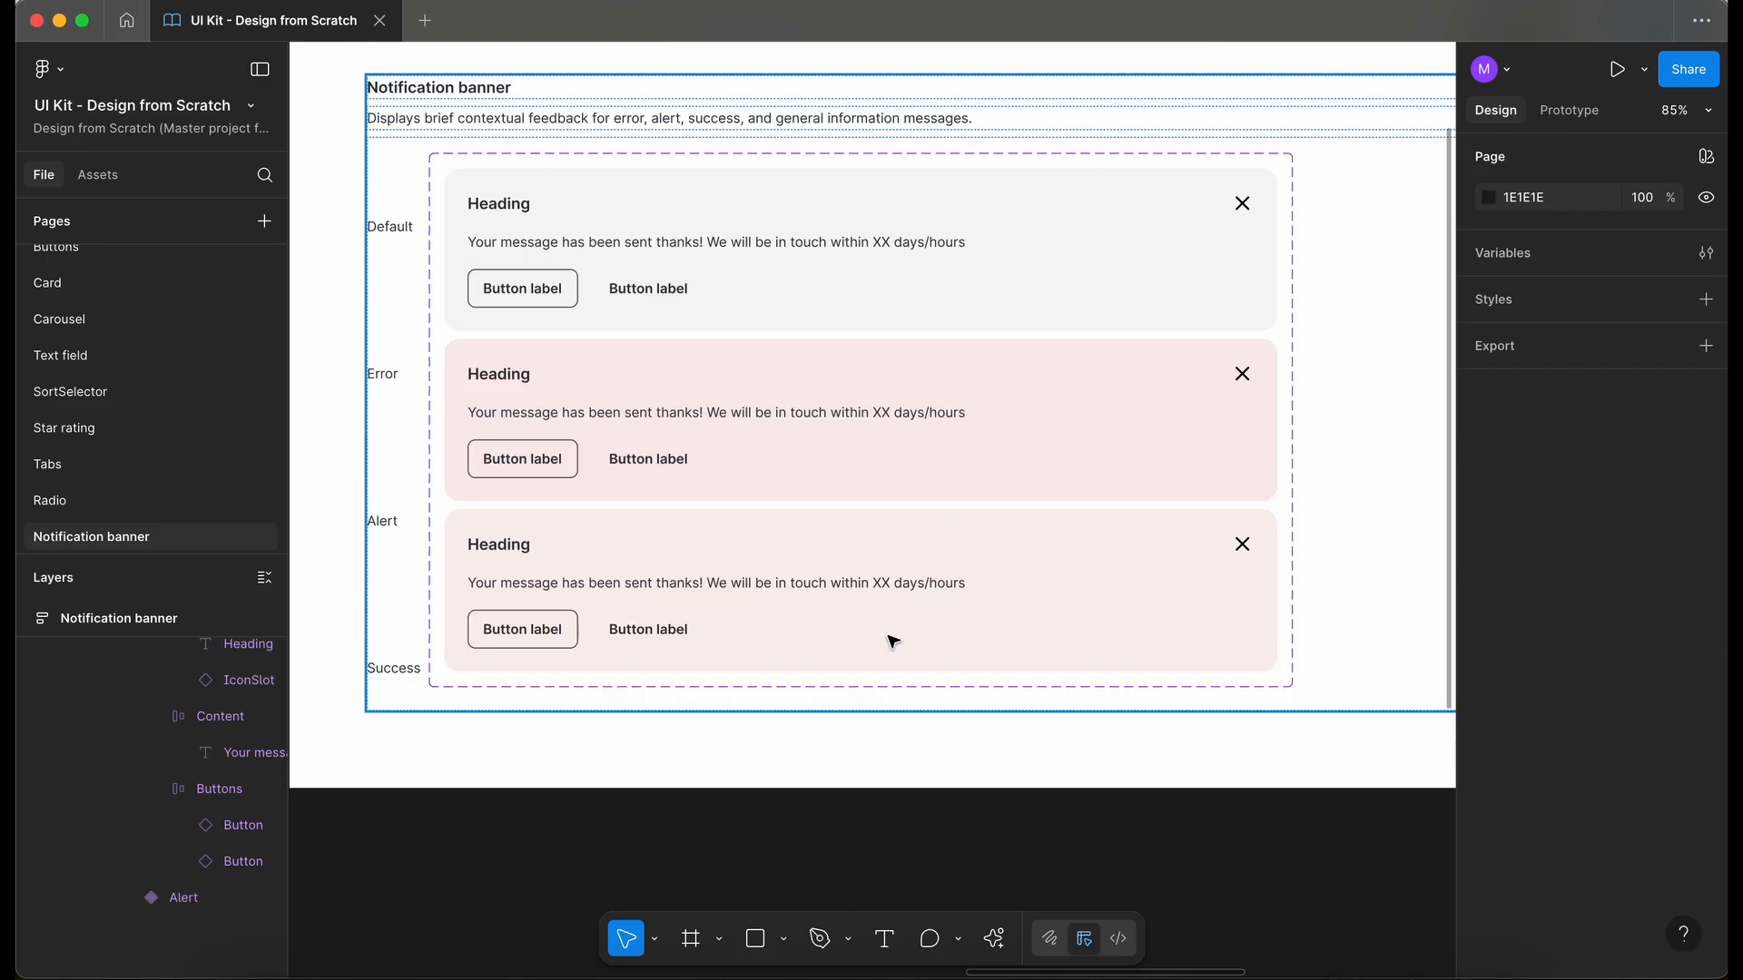
{"action": "left_click", "coordinate": [891, 642]}
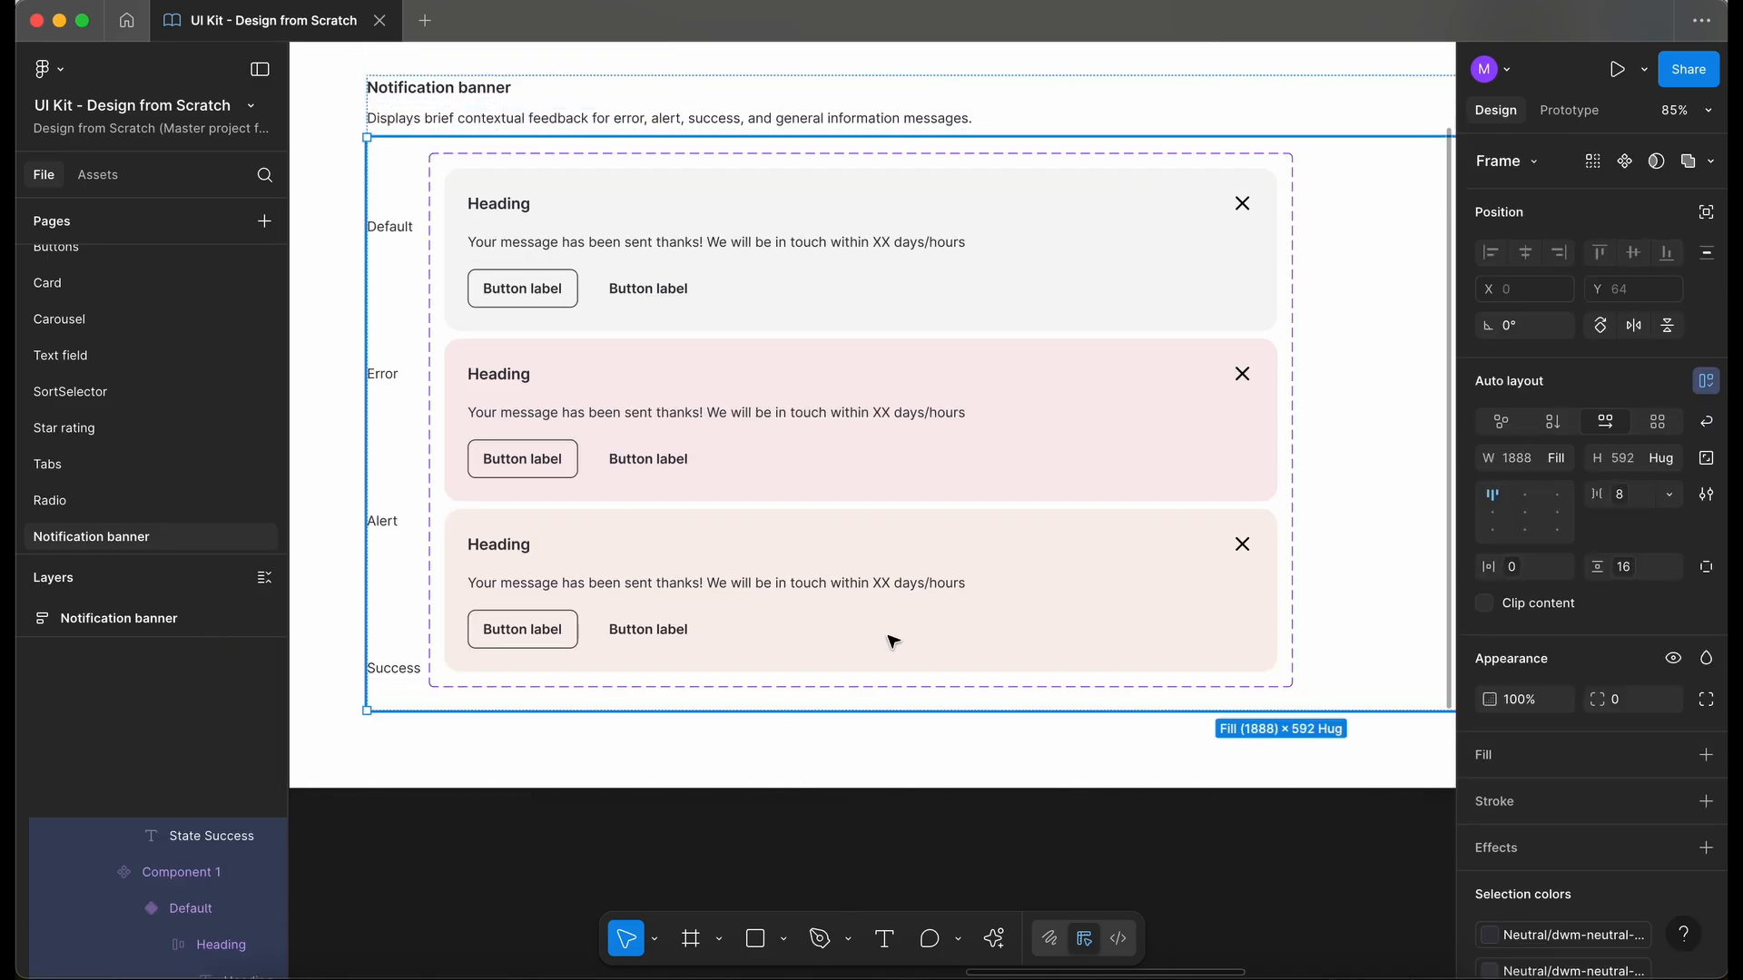
- Add a fourth variant based on the Alert banner and name it Success
{"action": "left_click", "coordinate": [891, 642]}
{"action": "left_click", "coordinate": [891, 642]}
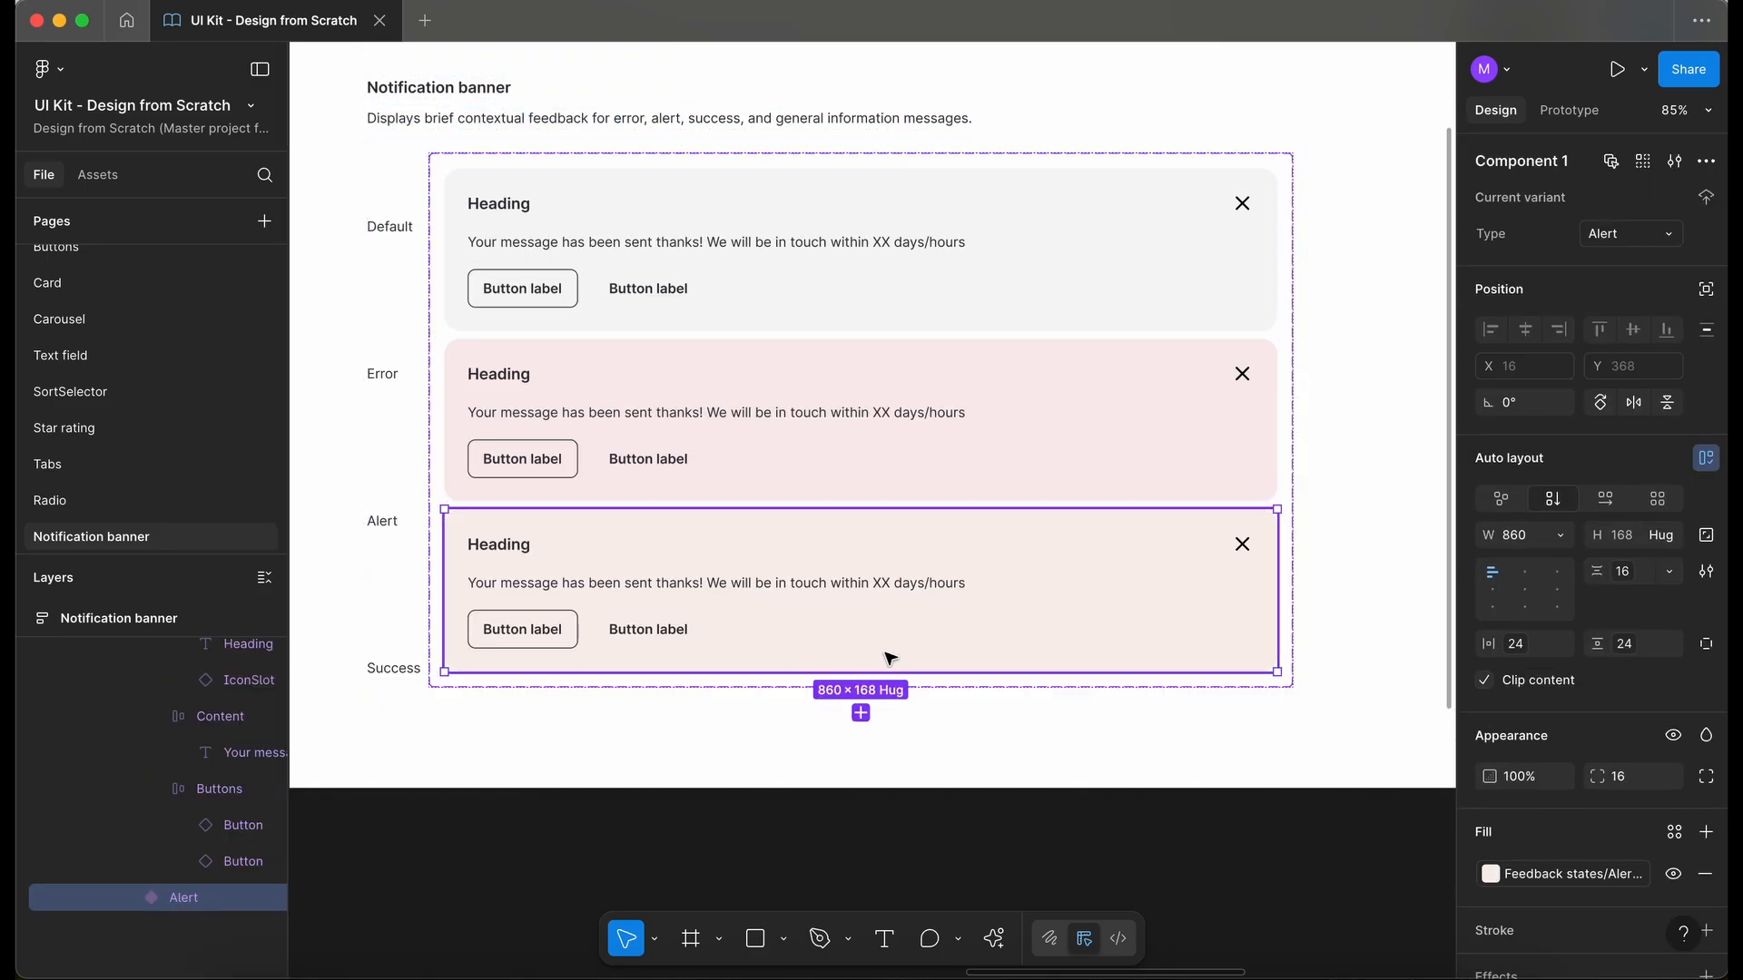
{"action": "left_click", "coordinate": [860, 713]}
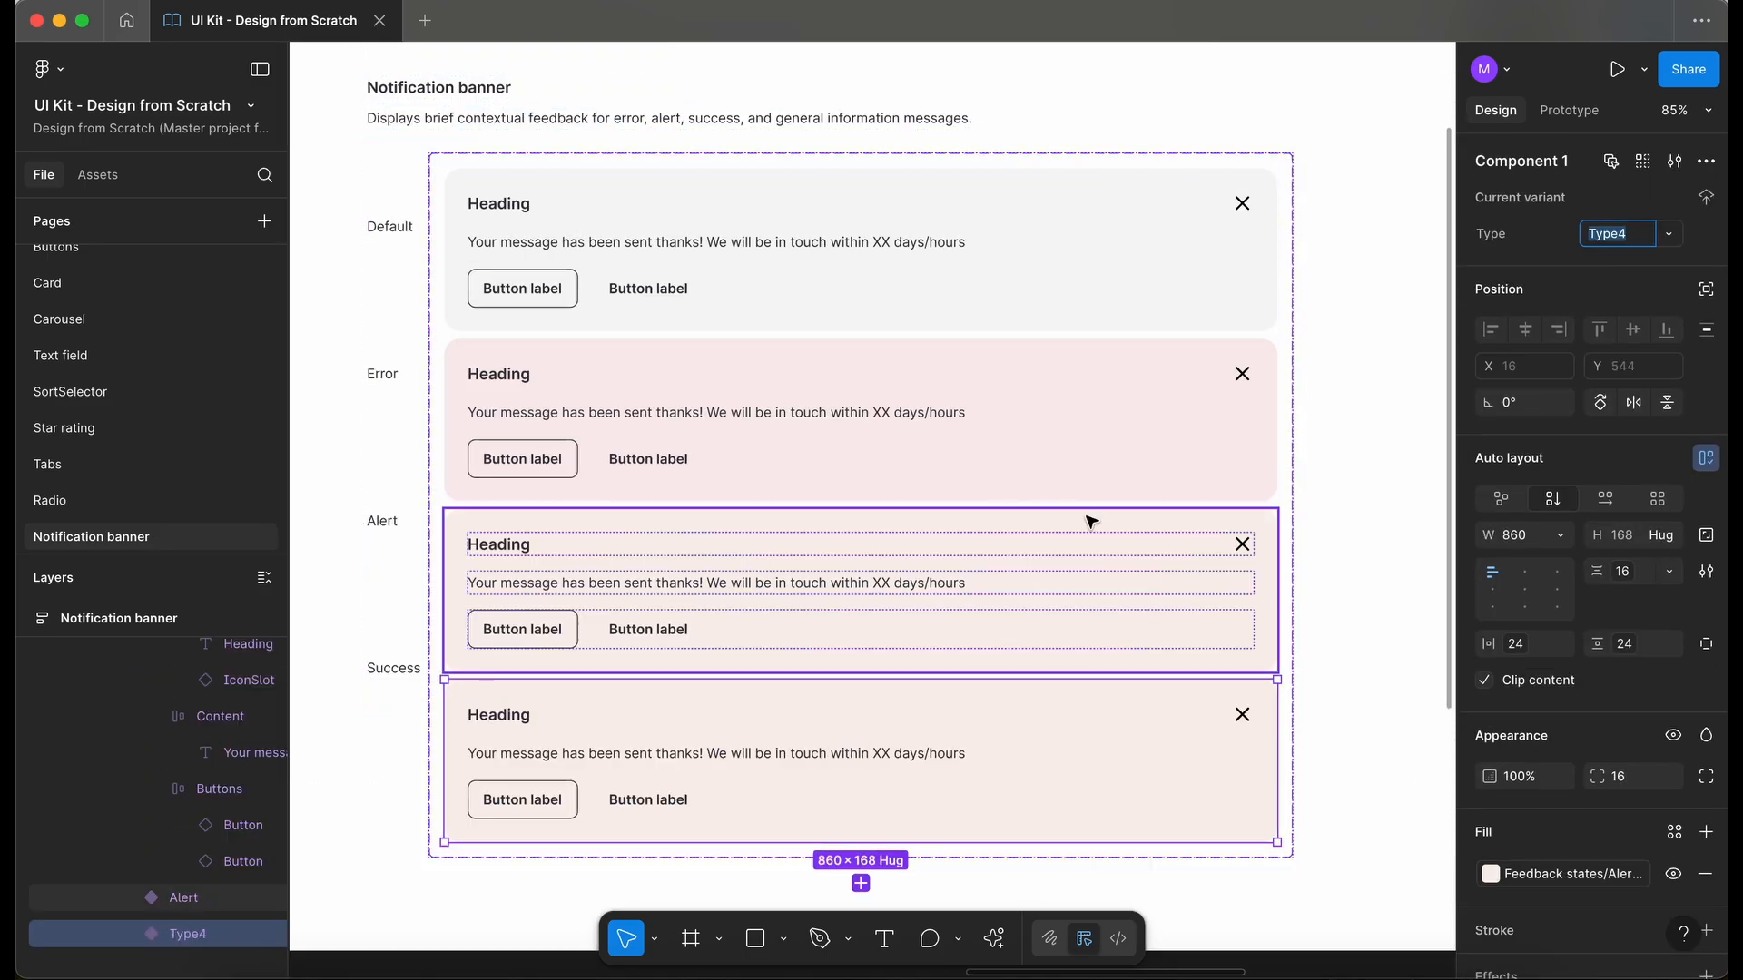
{"action": "type", "text": "Success"}
{"action": "key", "text": "Return"}
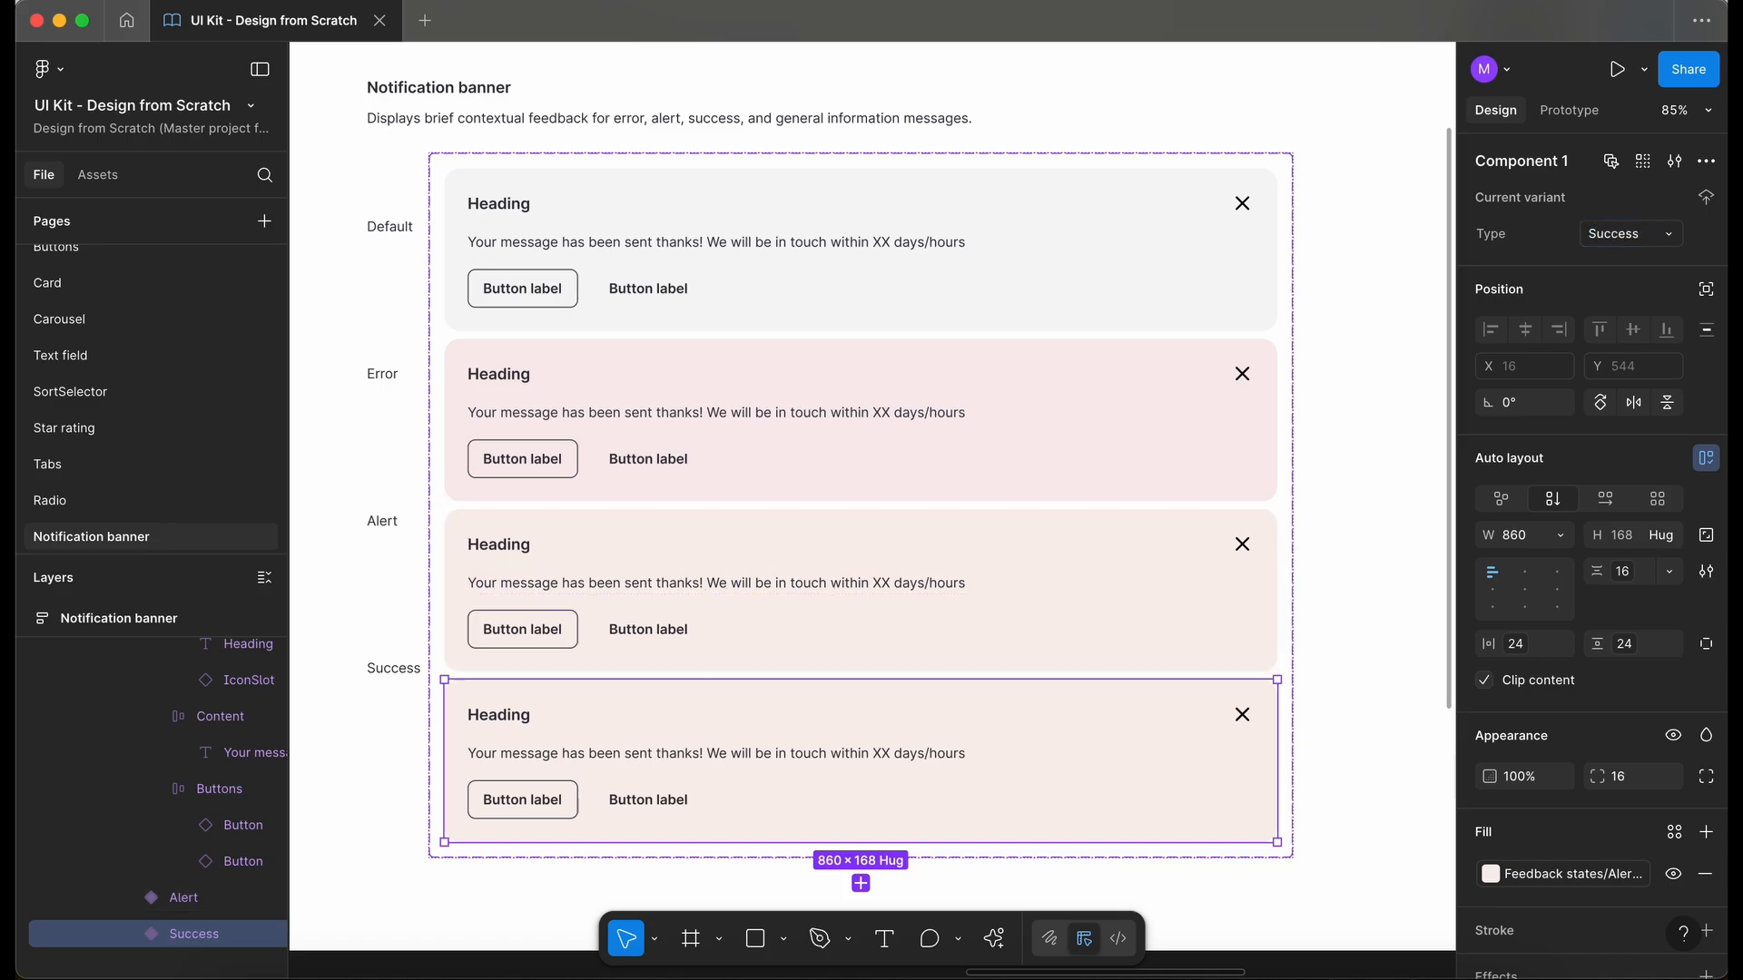
- Set the Success variant's fill to the dwm-success-50 colour style
{"action": "left_click", "coordinate": [1571, 879]}
{"action": "type", "text": "alert"}
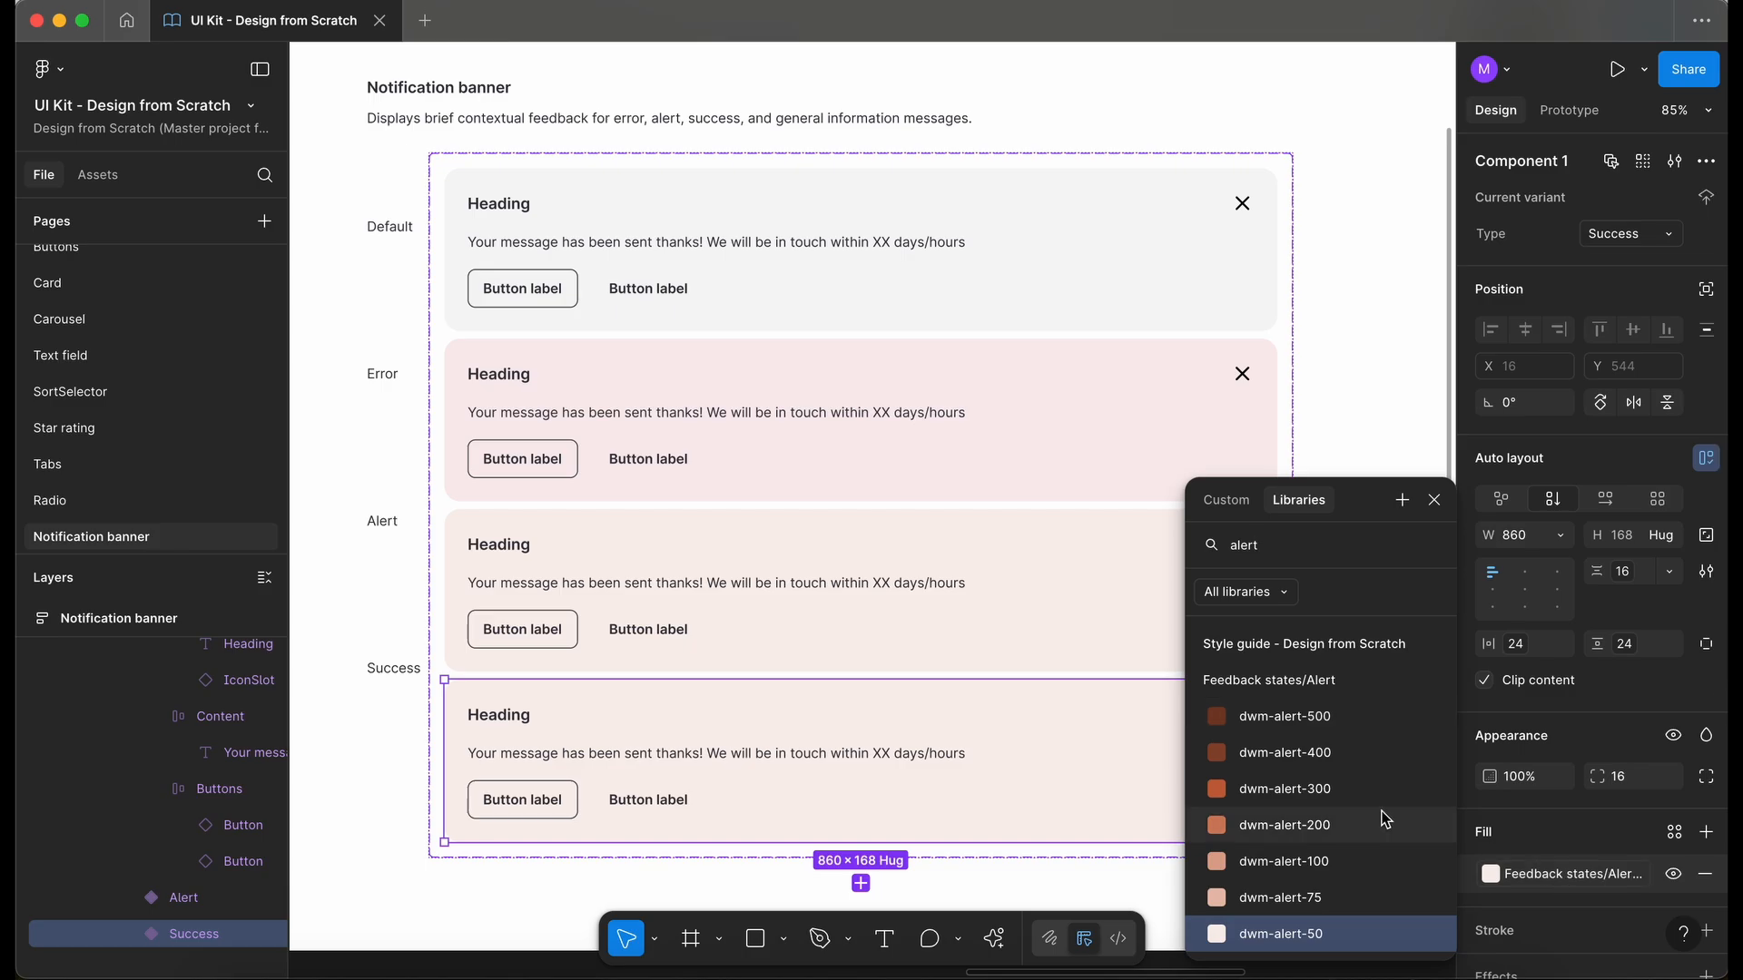
{"action": "key", "text": "BackSpace"}
{"action": "key", "text": "BackSpace"}
{"action": "key", "text": "BackSpace"}
{"action": "key", "text": "BackSpace"}
{"action": "key", "text": "BackSpace"}
{"action": "type", "text": "succe"}
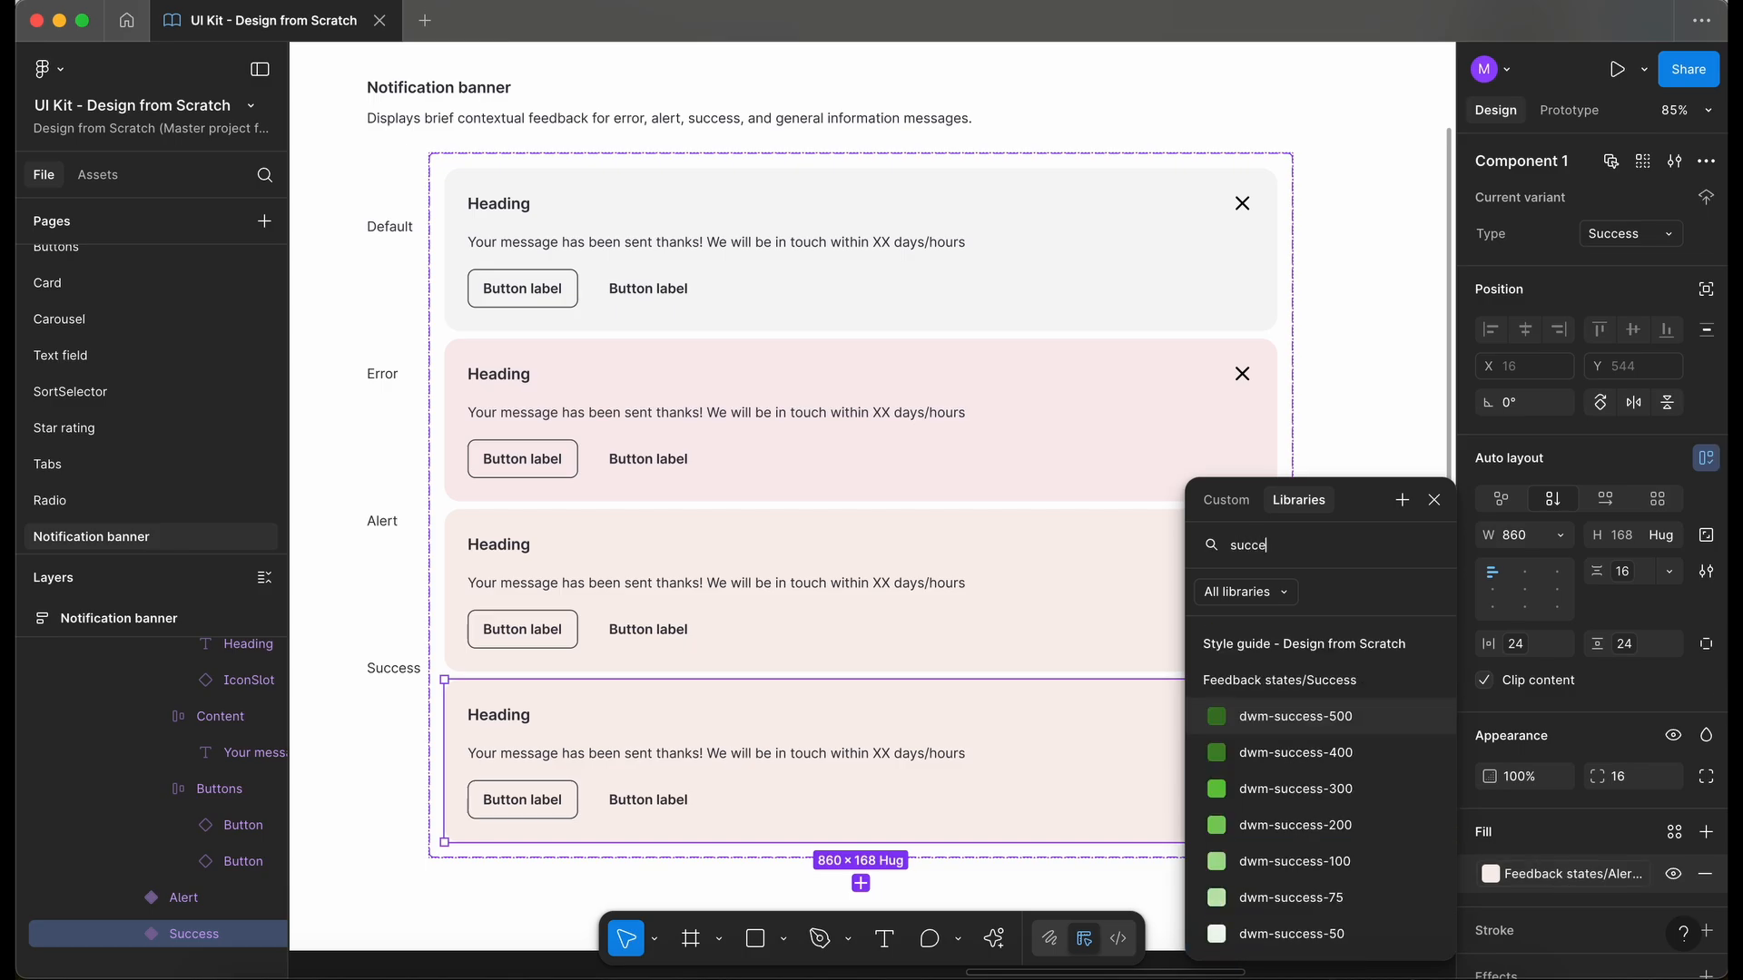
{"action": "type", "text": "ss"}
{"action": "left_click", "coordinate": [1307, 933]}
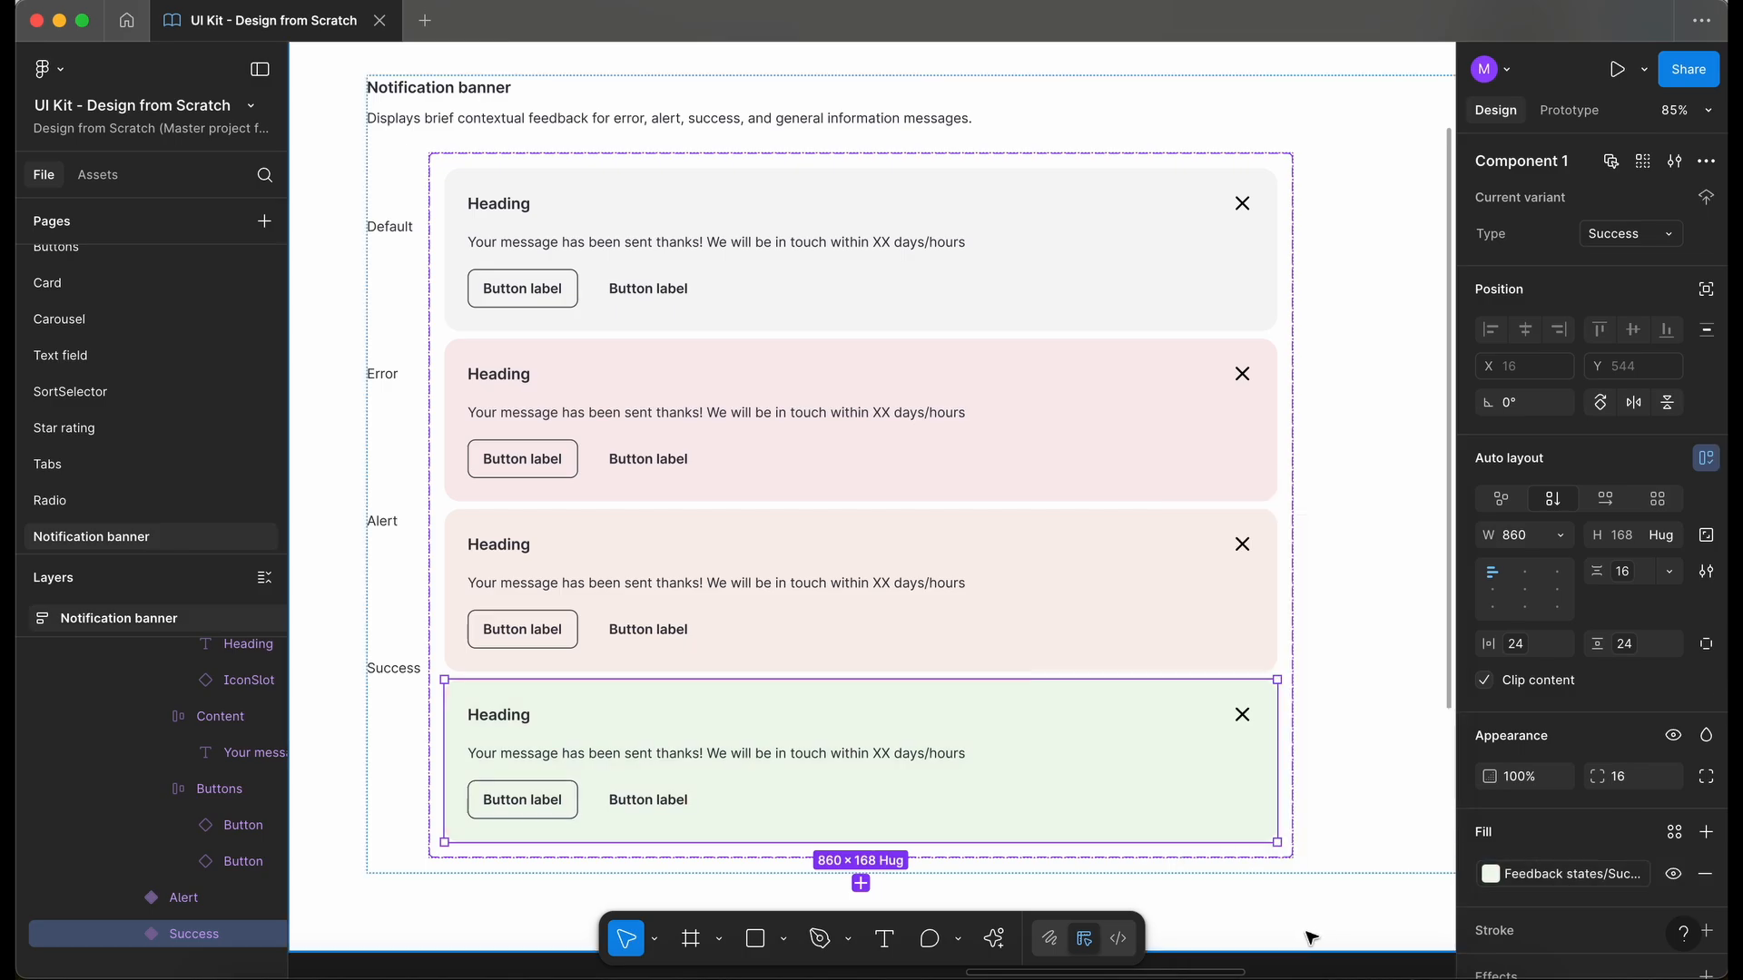
{"action": "scroll", "coordinate": [902, 692], "scroll_direction": "down", "scroll_amount": 3}
- Try the dwm-neutral-50 colour style as the Default variant's fill
{"action": "left_click", "coordinate": [890, 417]}
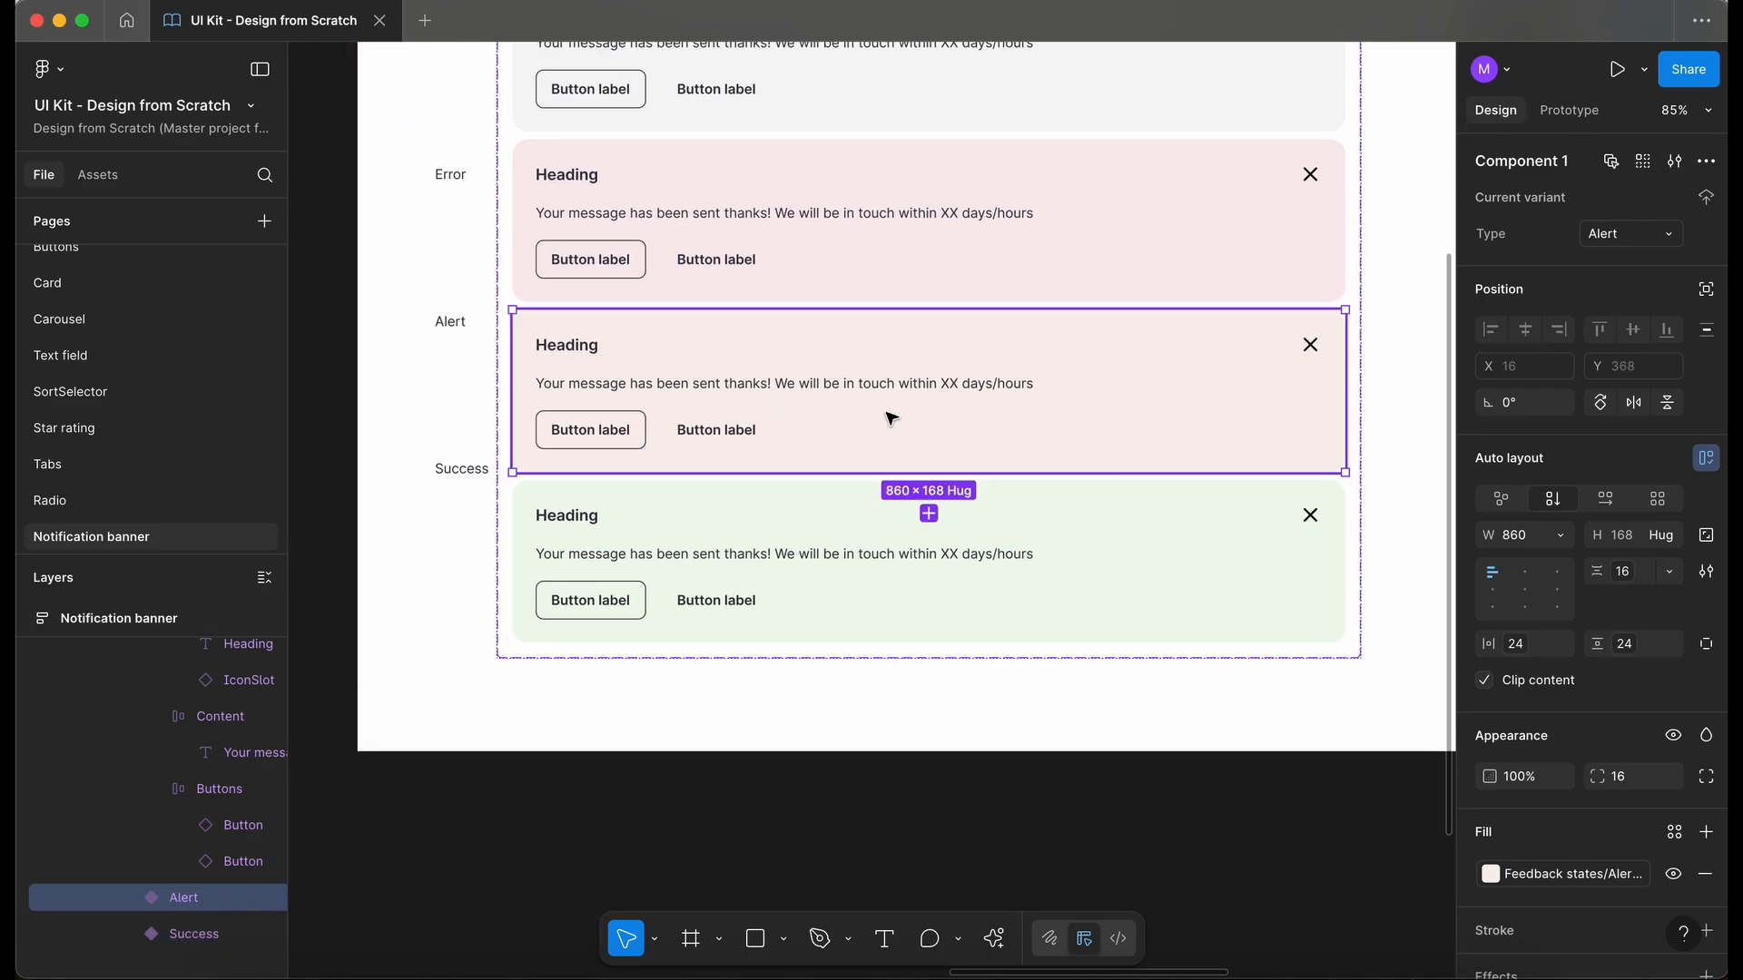
{"action": "left_click", "coordinate": [1543, 874]}
{"action": "left_click", "coordinate": [1543, 874]}
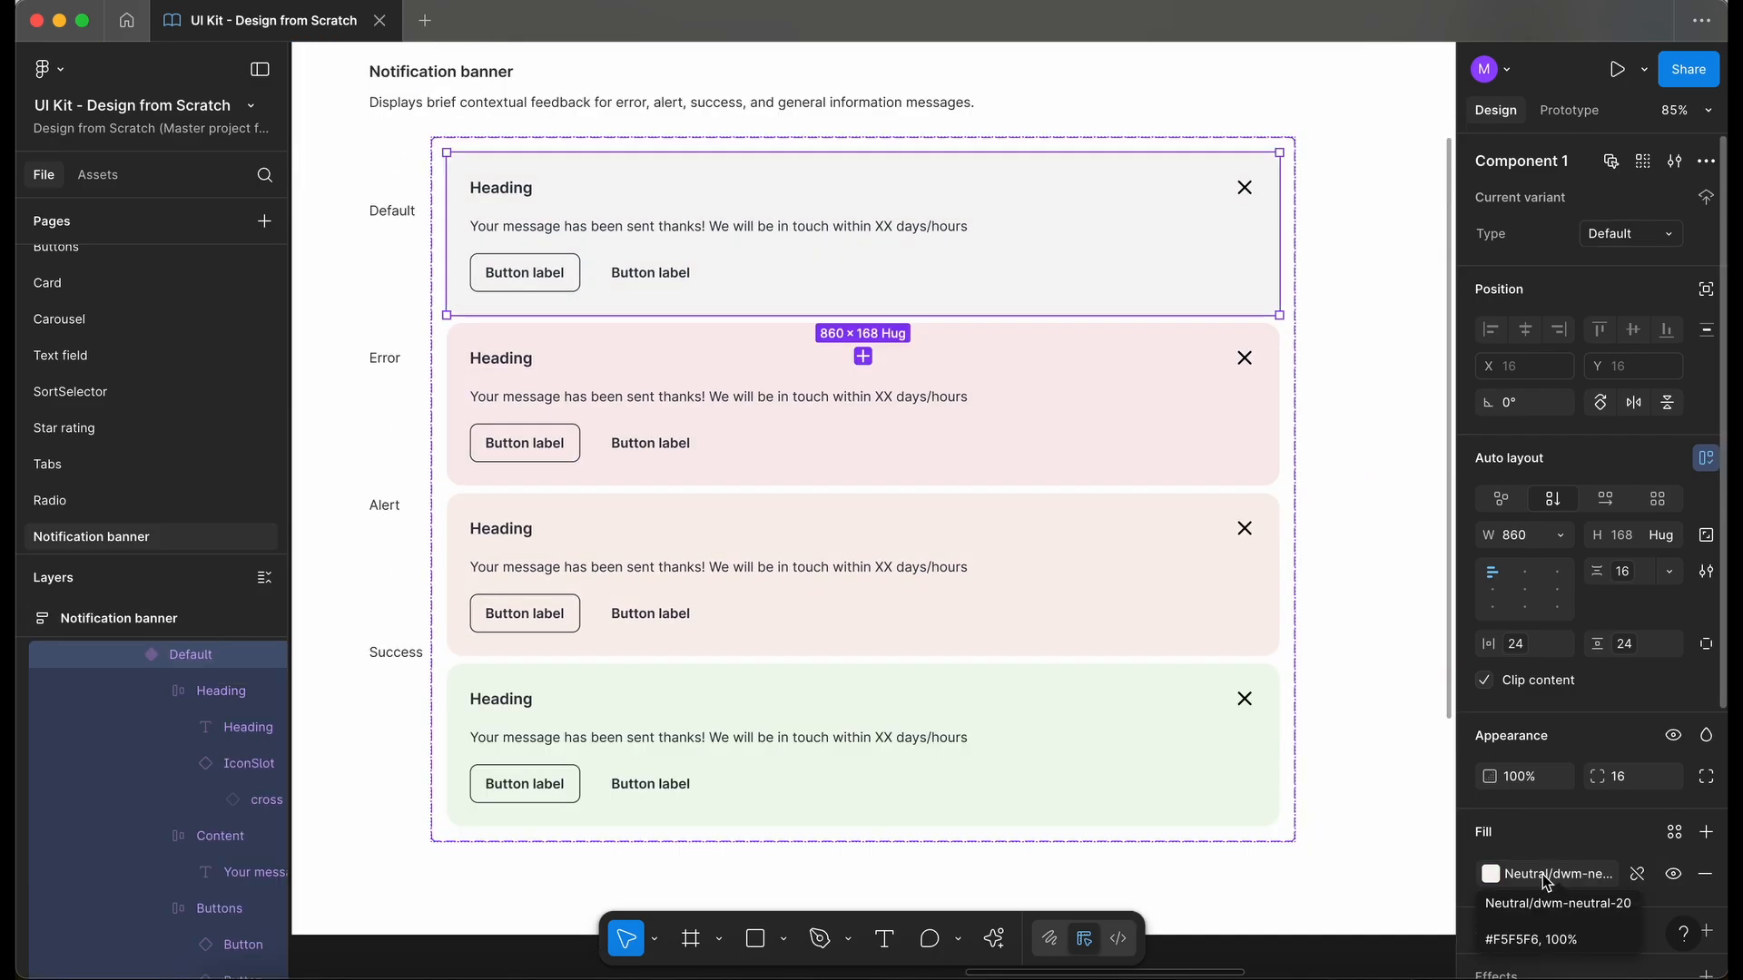
{"action": "left_click", "coordinate": [1543, 873]}
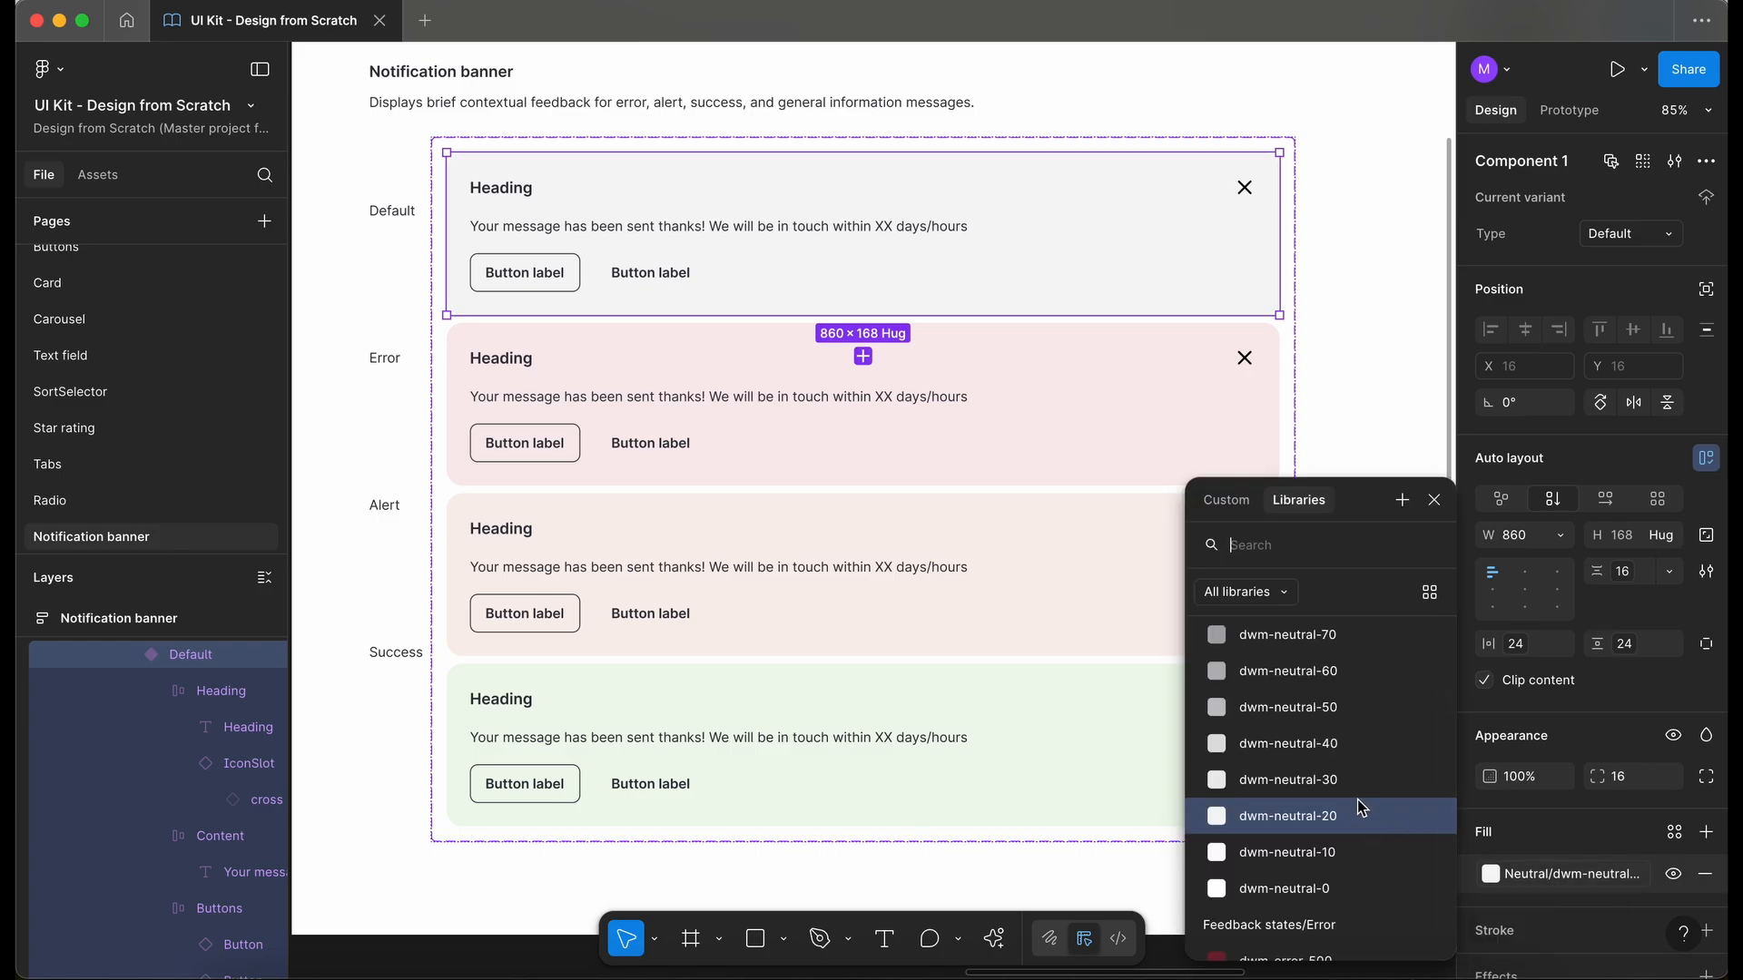
{"action": "left_click", "coordinate": [1332, 714]}
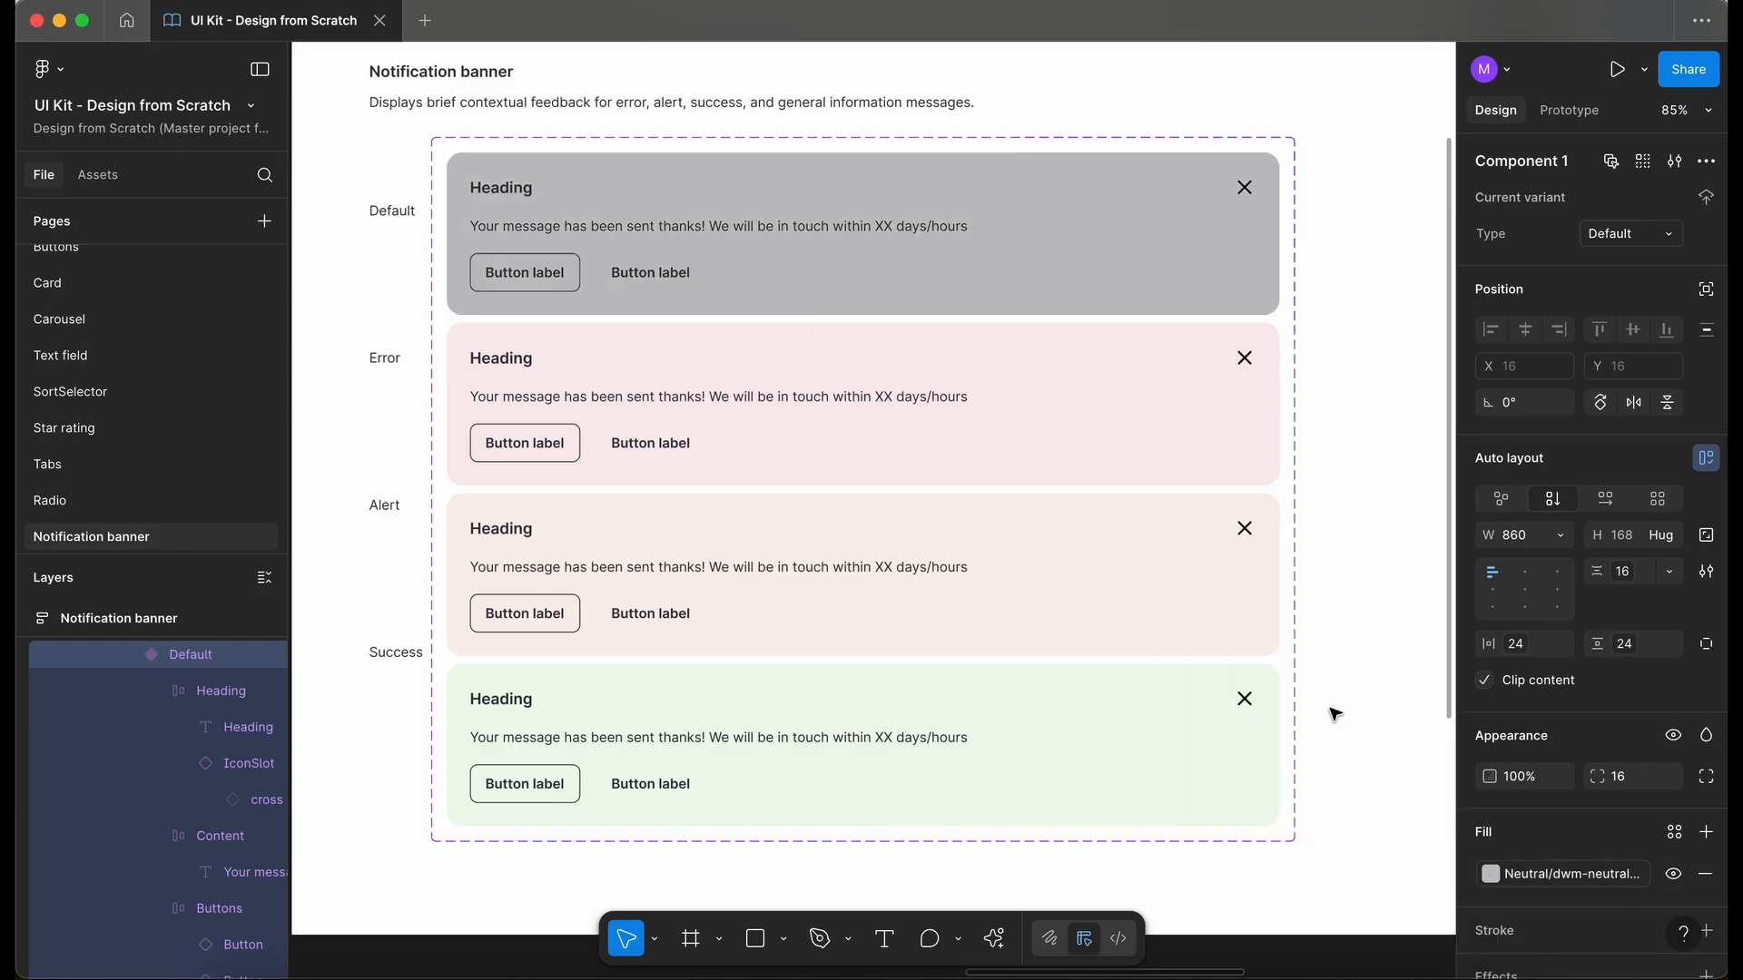
- Set the Default variant's fill to the dwm-sapphire-50 colour style
{"action": "left_click", "coordinate": [1560, 874]}
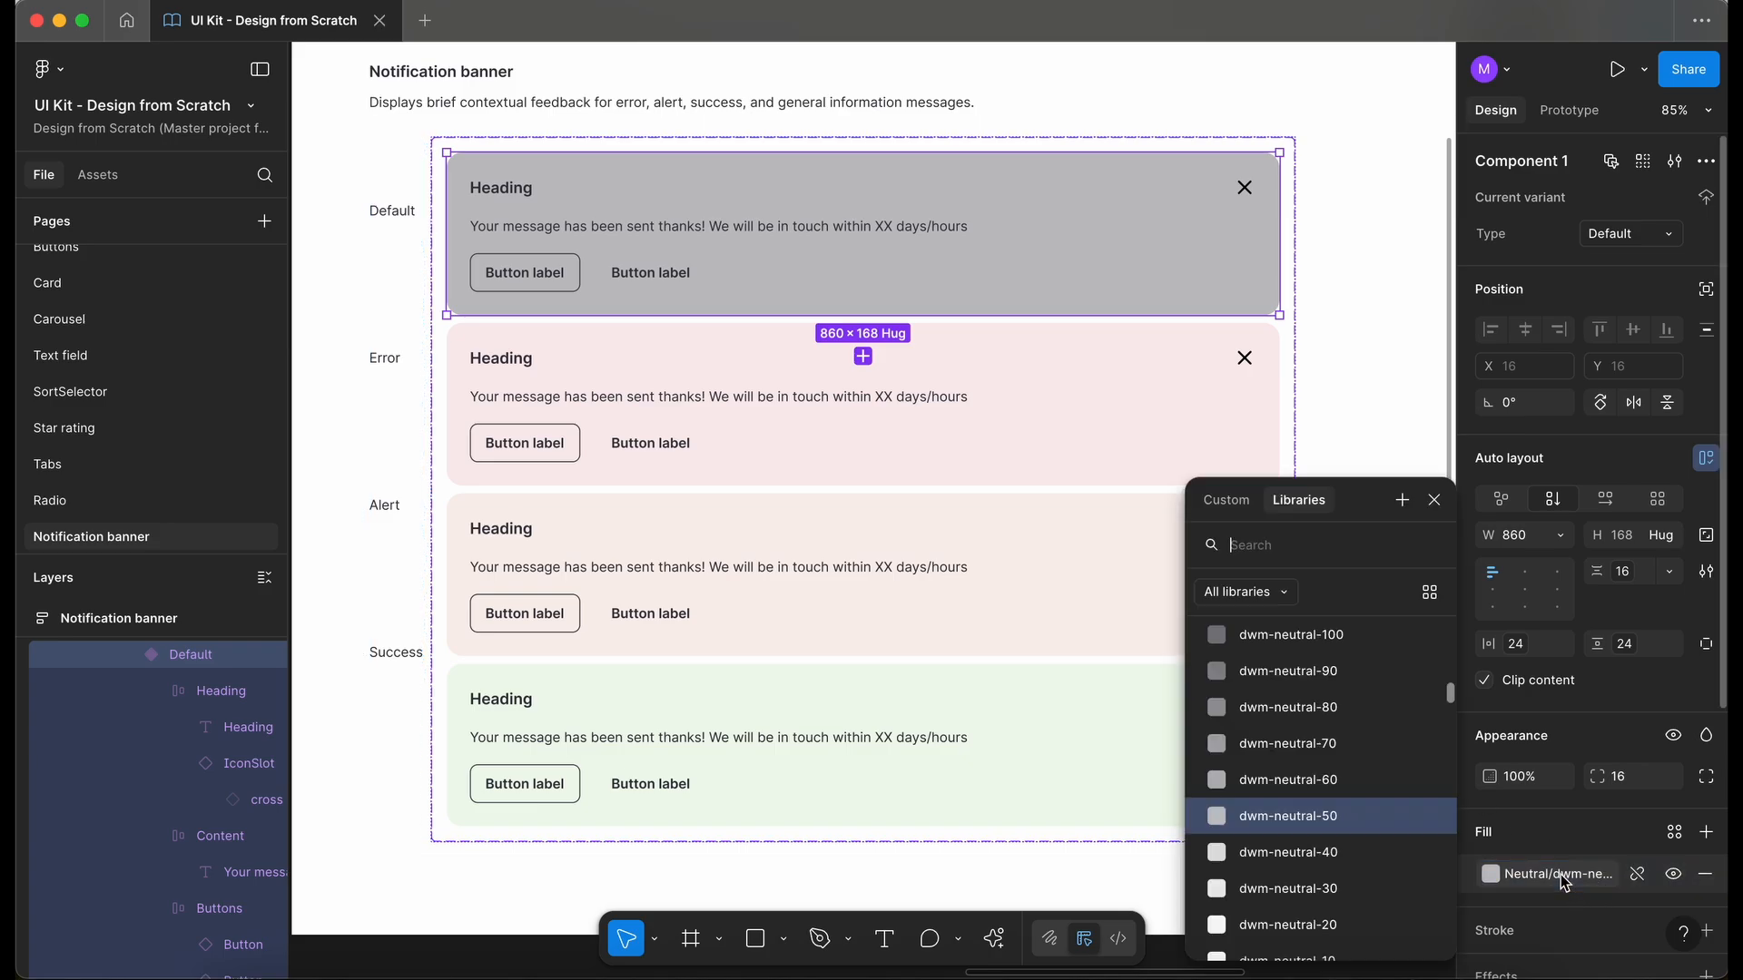
{"action": "scroll", "coordinate": [1343, 753], "scroll_direction": "up", "scroll_amount": 10}
{"action": "scroll", "coordinate": [1344, 753], "scroll_direction": "down", "scroll_amount": 3}
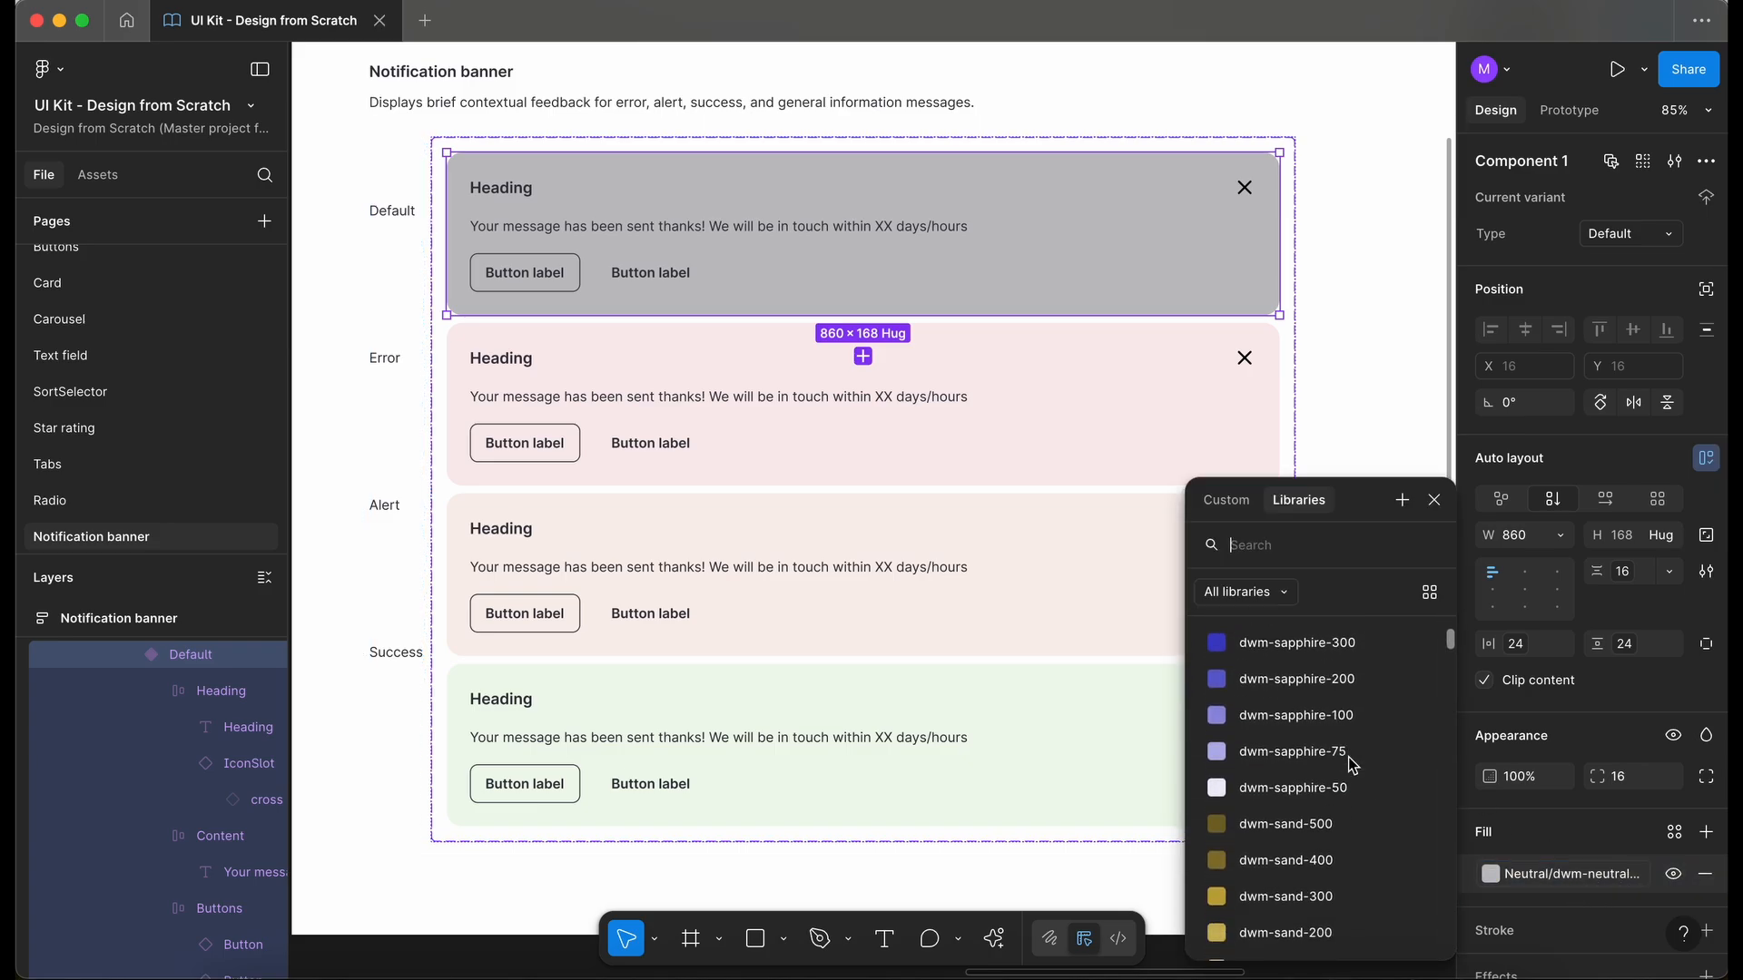
{"action": "scroll", "coordinate": [1352, 765], "scroll_direction": "down", "scroll_amount": 1}
{"action": "scroll", "coordinate": [1353, 765], "scroll_direction": "down", "scroll_amount": 5}
{"action": "scroll", "coordinate": [1350, 771], "scroll_direction": "up", "scroll_amount": 6}
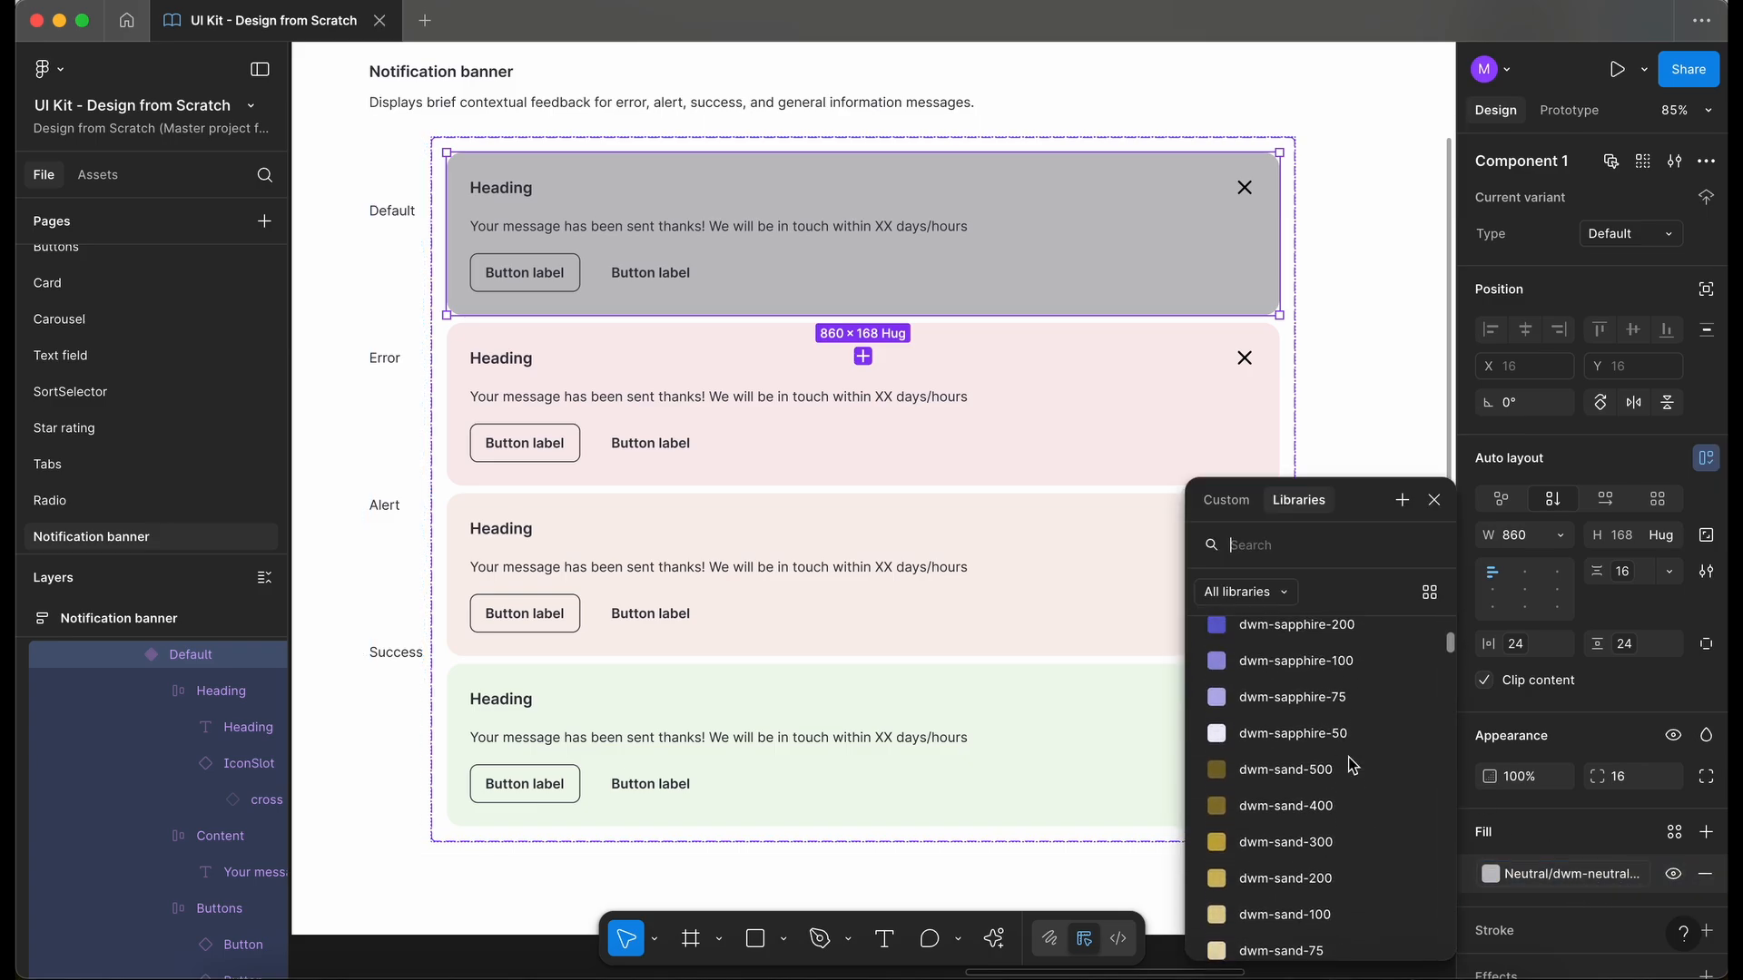
{"action": "left_click", "coordinate": [1348, 781]}
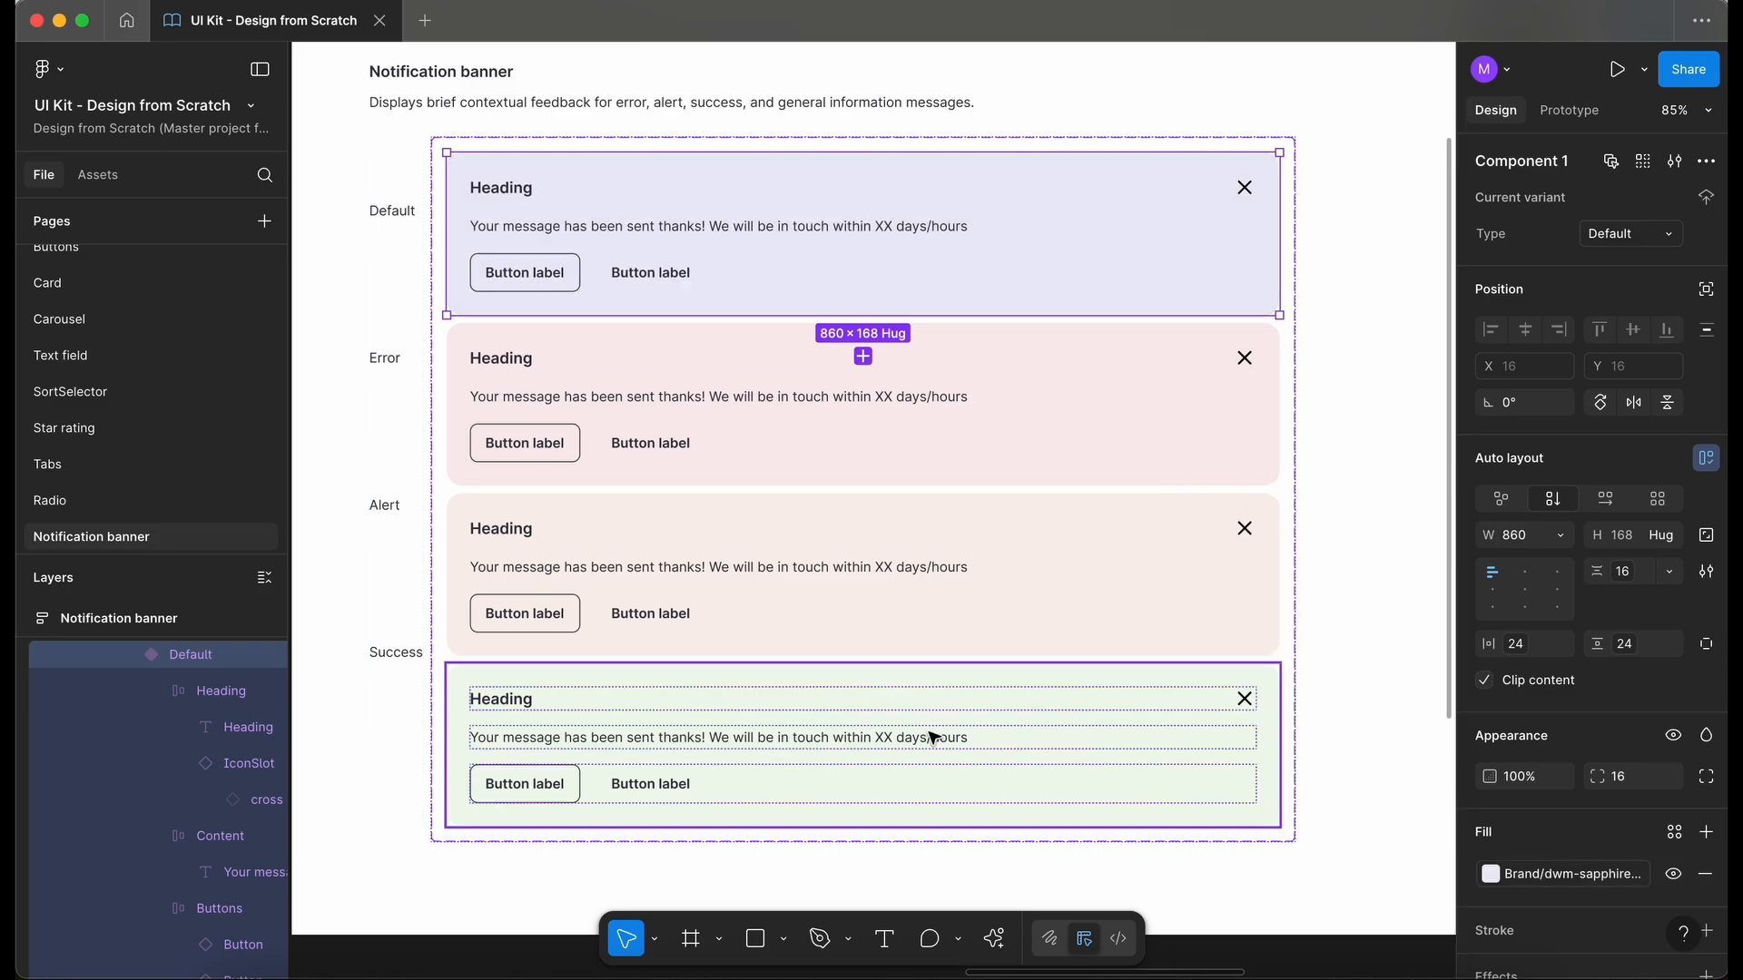
- Examine the fills and spacing of the four banner variants on the Notification banner frame
{"action": "scroll", "coordinate": [933, 737], "scroll_direction": "down", "scroll_amount": 5}
{"action": "left_click", "coordinate": [941, 772]}
{"action": "scroll", "coordinate": [941, 772], "scroll_direction": "down", "scroll_amount": 3}
{"action": "scroll", "coordinate": [942, 773], "scroll_direction": "right", "scroll_amount": 2}
{"action": "scroll", "coordinate": [943, 774], "scroll_direction": "up", "scroll_amount": 1}
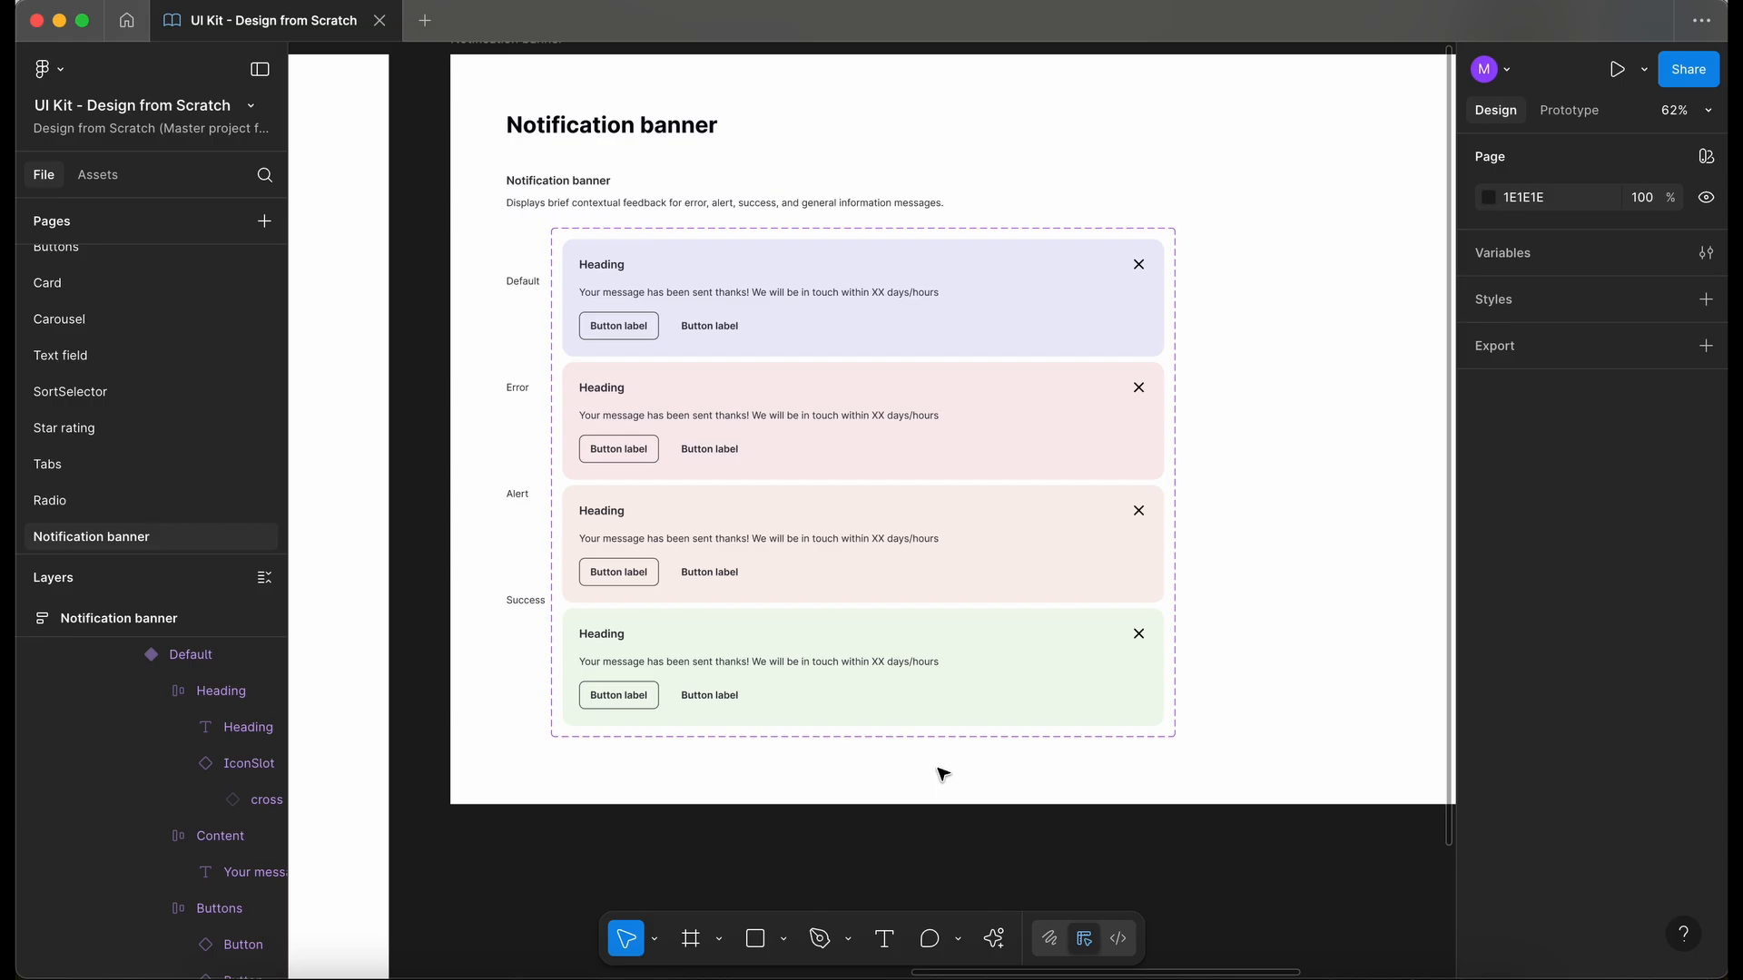
{"action": "scroll", "coordinate": [871, 765], "scroll_direction": "down", "scroll_amount": 1}
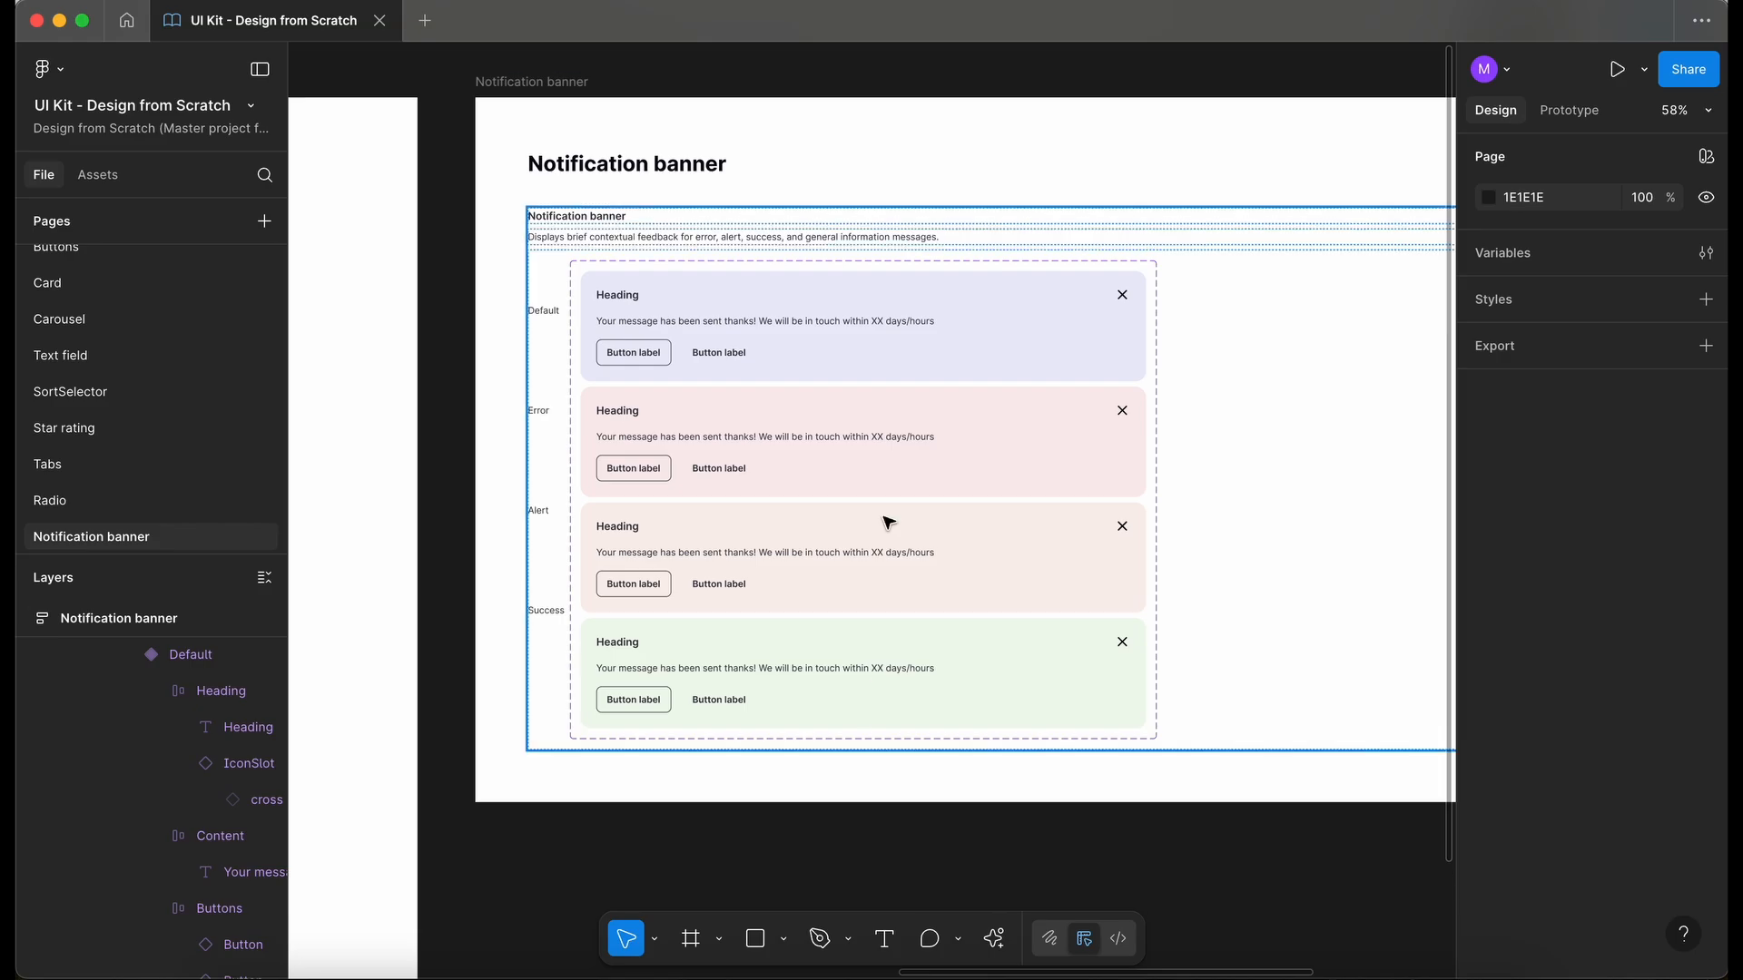
{"action": "scroll", "coordinate": [898, 358], "scroll_direction": "up", "scroll_amount": 2}
{"action": "scroll", "coordinate": [898, 356], "scroll_direction": "down", "scroll_amount": 1}
{"action": "scroll", "coordinate": [900, 357], "scroll_direction": "down", "scroll_amount": 1}
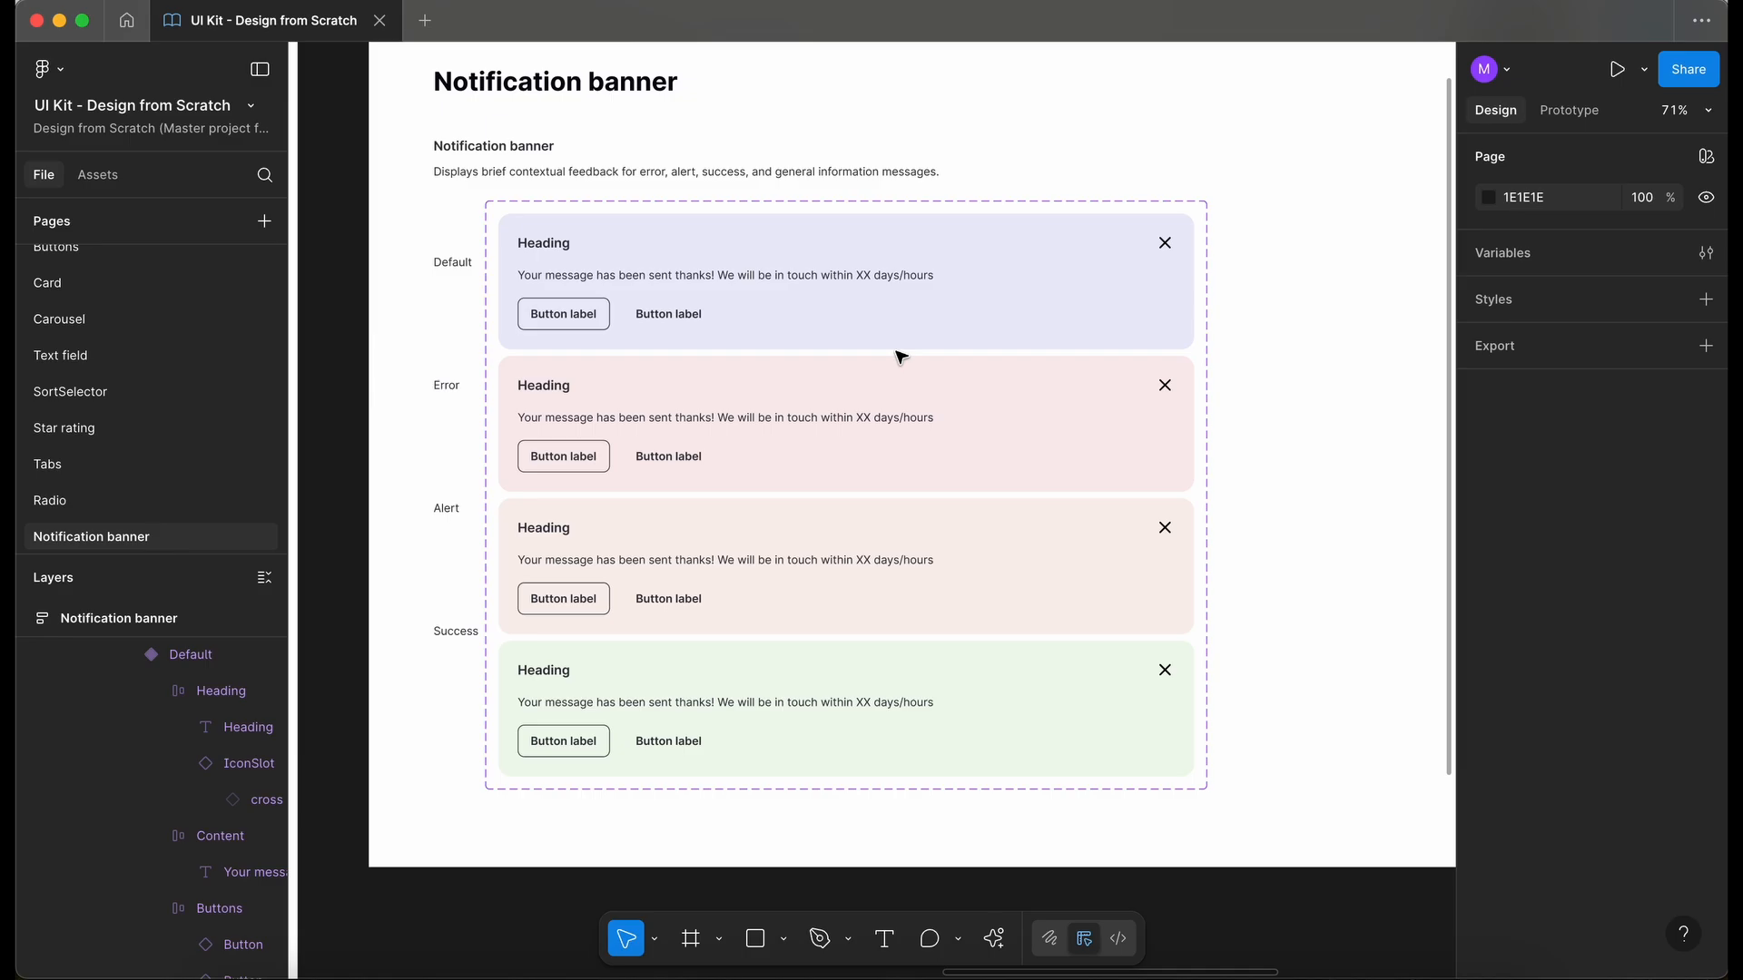
- Set the component set's vertical gap between variants to the 24px spacing variable
{"action": "left_click", "coordinate": [945, 362], "text": "super"}
{"action": "left_click", "coordinate": [1627, 622]}
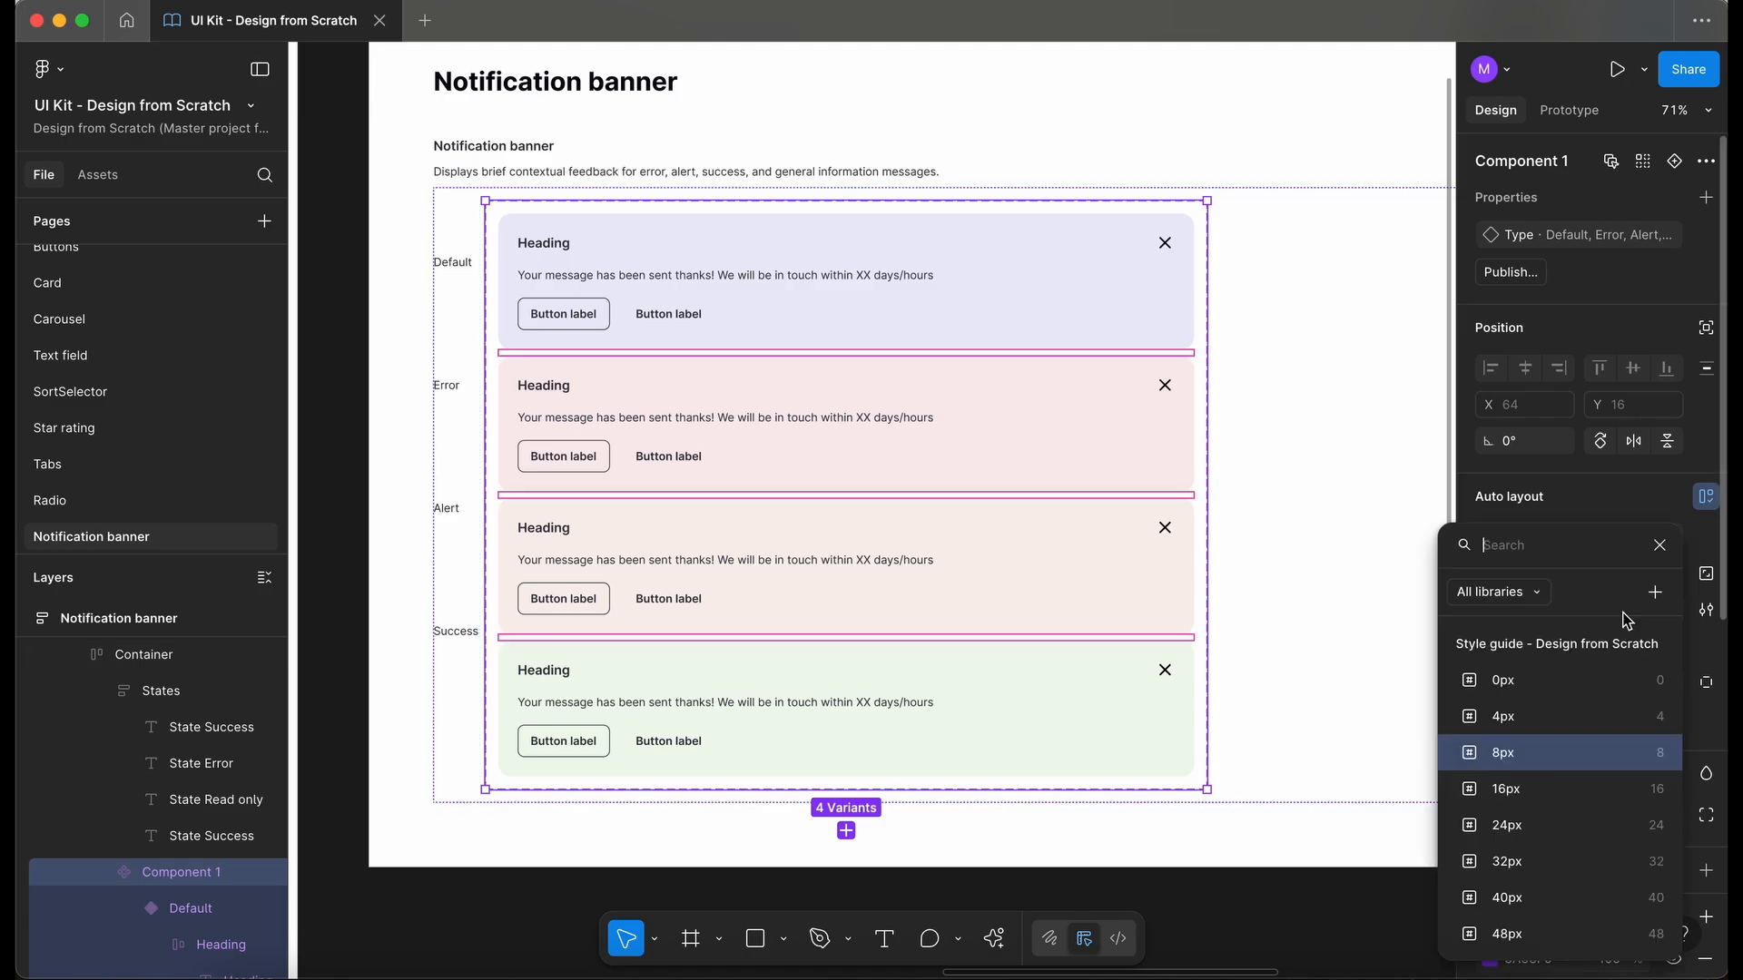
{"action": "left_click", "coordinate": [1567, 825]}
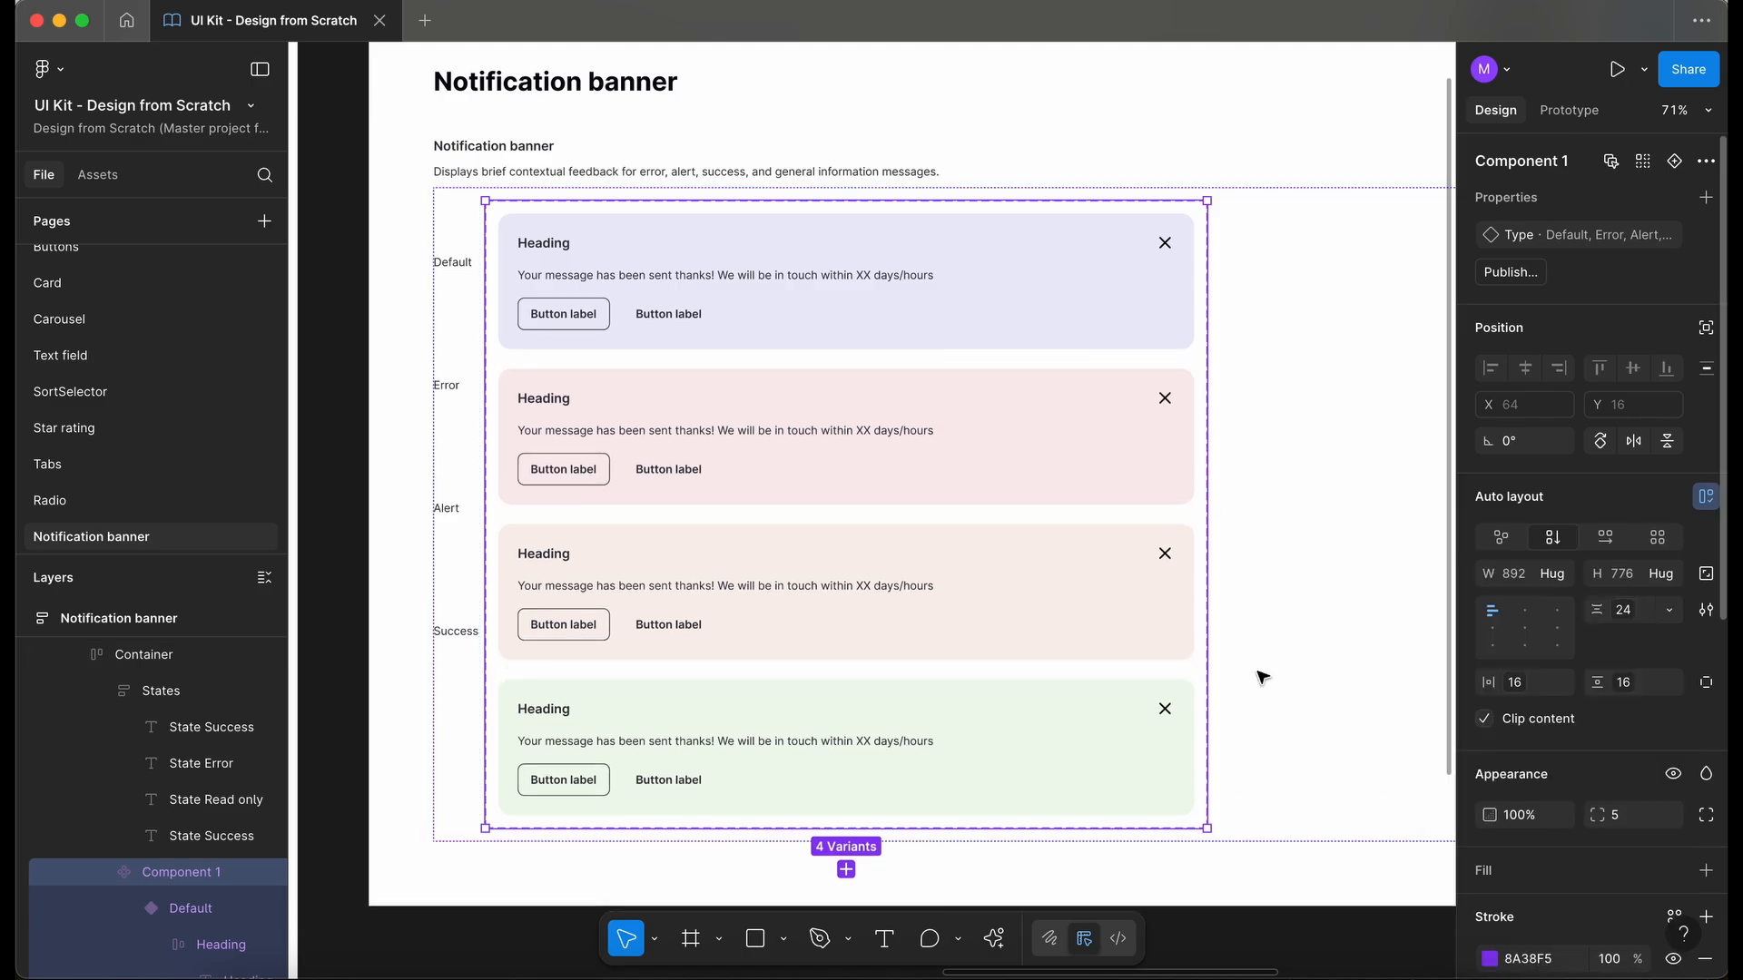
- Set the vertical gap between the labels in the States frame to 200 and deselect the frame
{"action": "scroll", "coordinate": [934, 591], "scroll_direction": "down", "scroll_amount": 2}
{"action": "scroll", "coordinate": [934, 596], "scroll_direction": "left", "scroll_amount": 4}
{"action": "scroll", "coordinate": [934, 596], "scroll_direction": "up", "scroll_amount": 1}
{"action": "left_click", "coordinate": [558, 345]}
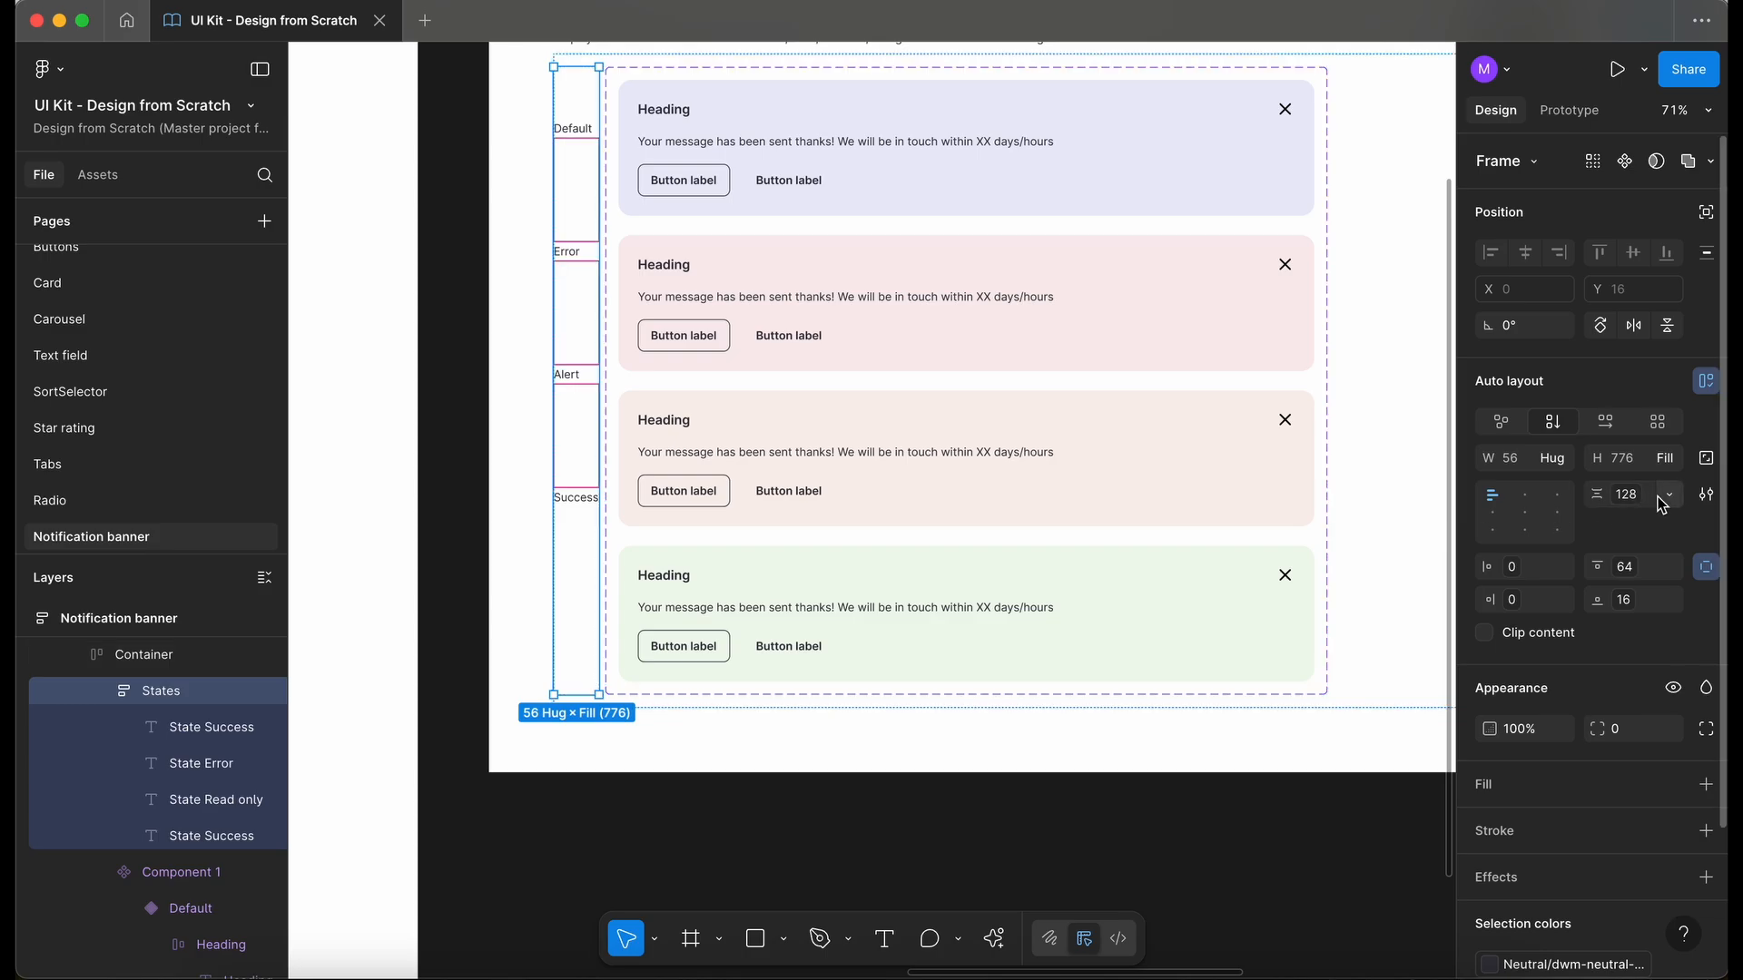
{"action": "left_click", "coordinate": [1650, 498]}
{"action": "key", "text": "BackSpace"}
{"action": "type", "text": "200"}
{"action": "key", "text": "Return"}
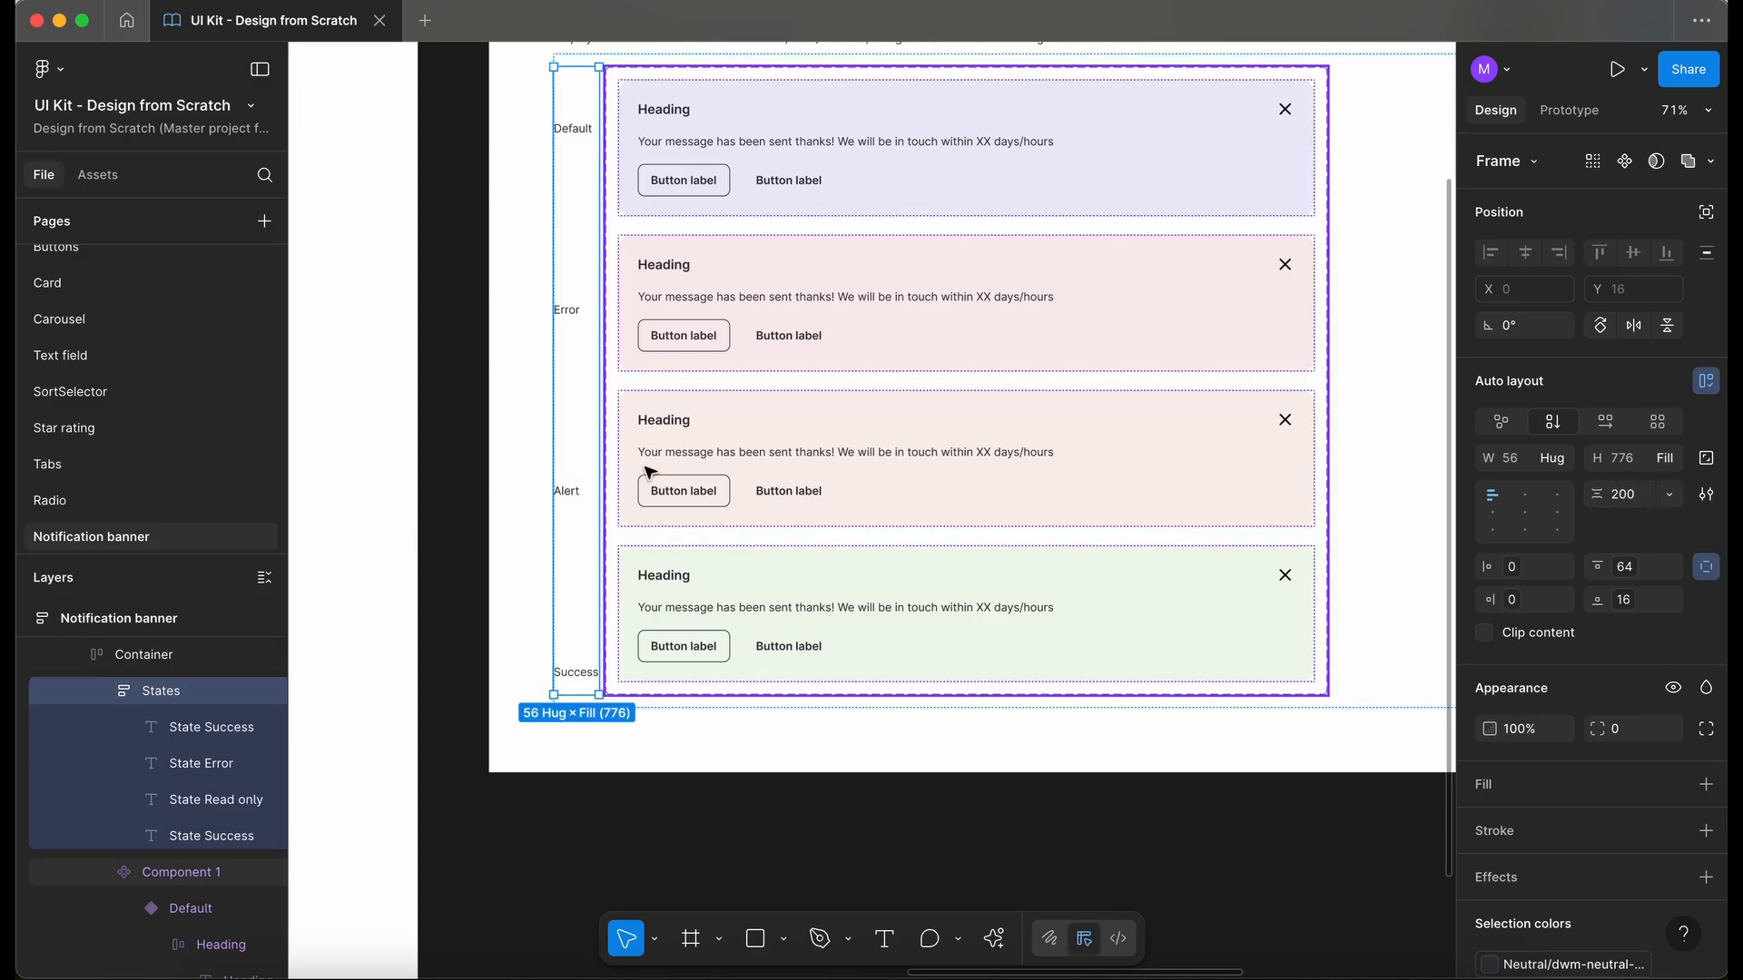
{"action": "scroll", "coordinate": [614, 484], "scroll_direction": "up", "scroll_amount": 2}
{"action": "scroll", "coordinate": [614, 484], "scroll_direction": "left", "scroll_amount": 1}
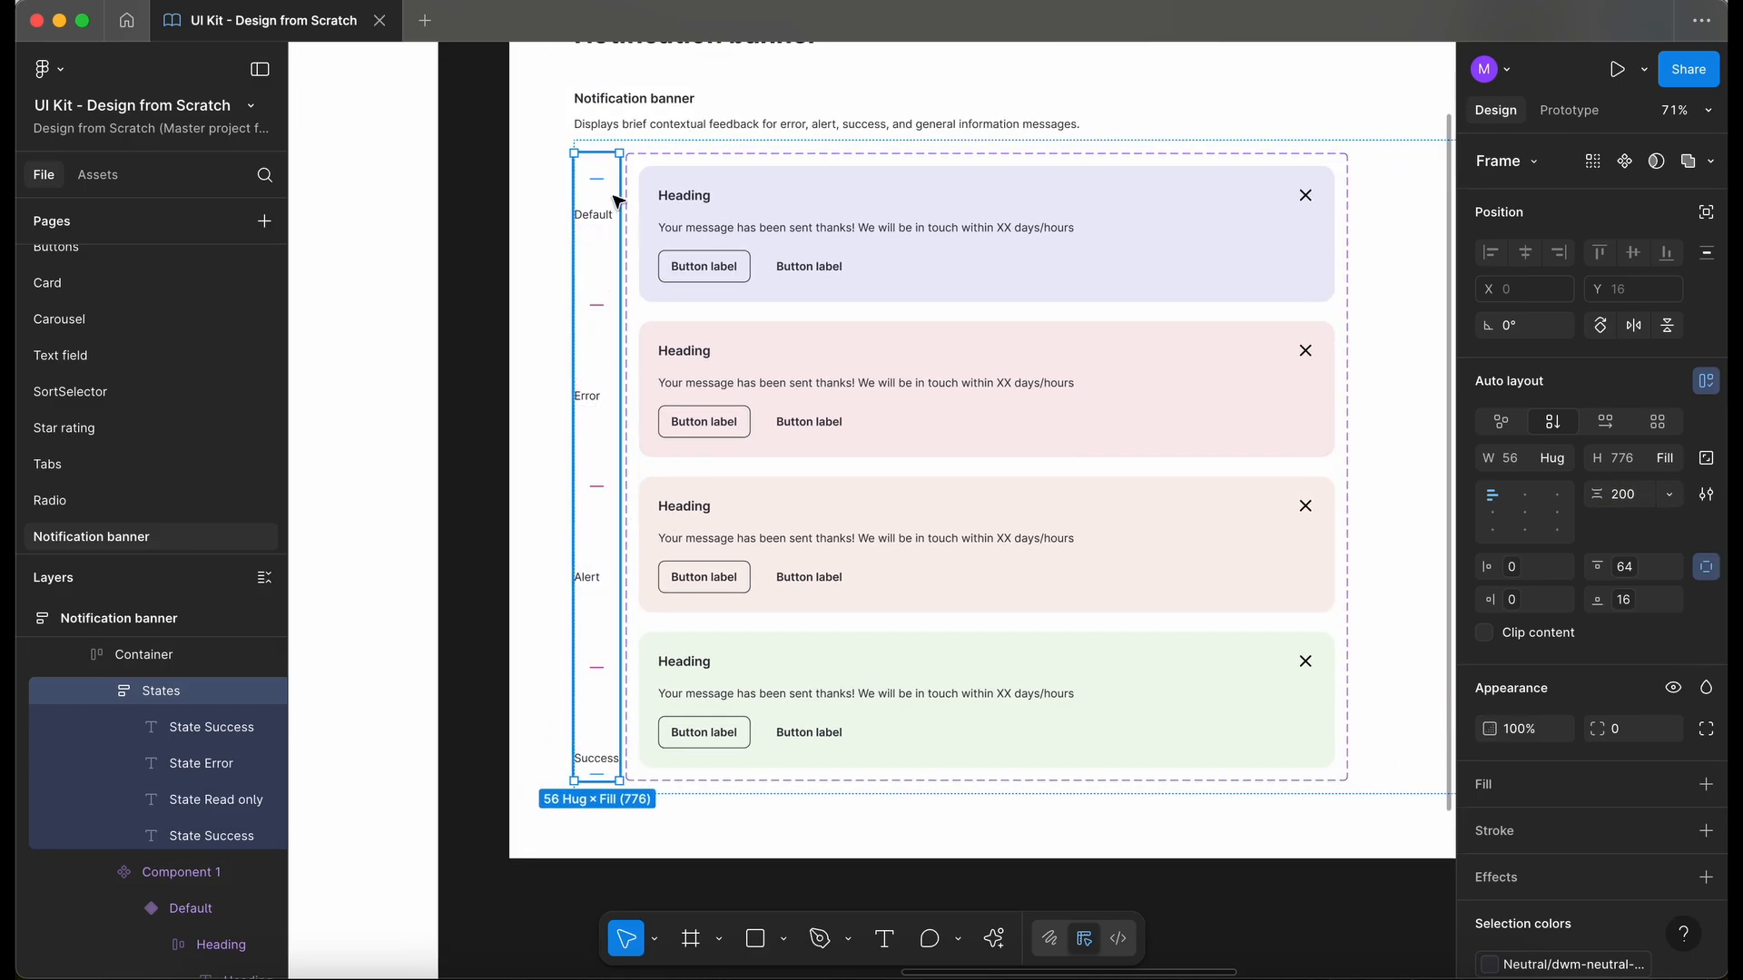
{"action": "left_click", "coordinate": [500, 572]}
{"action": "scroll", "coordinate": [499, 572], "scroll_direction": "down", "scroll_amount": 2}
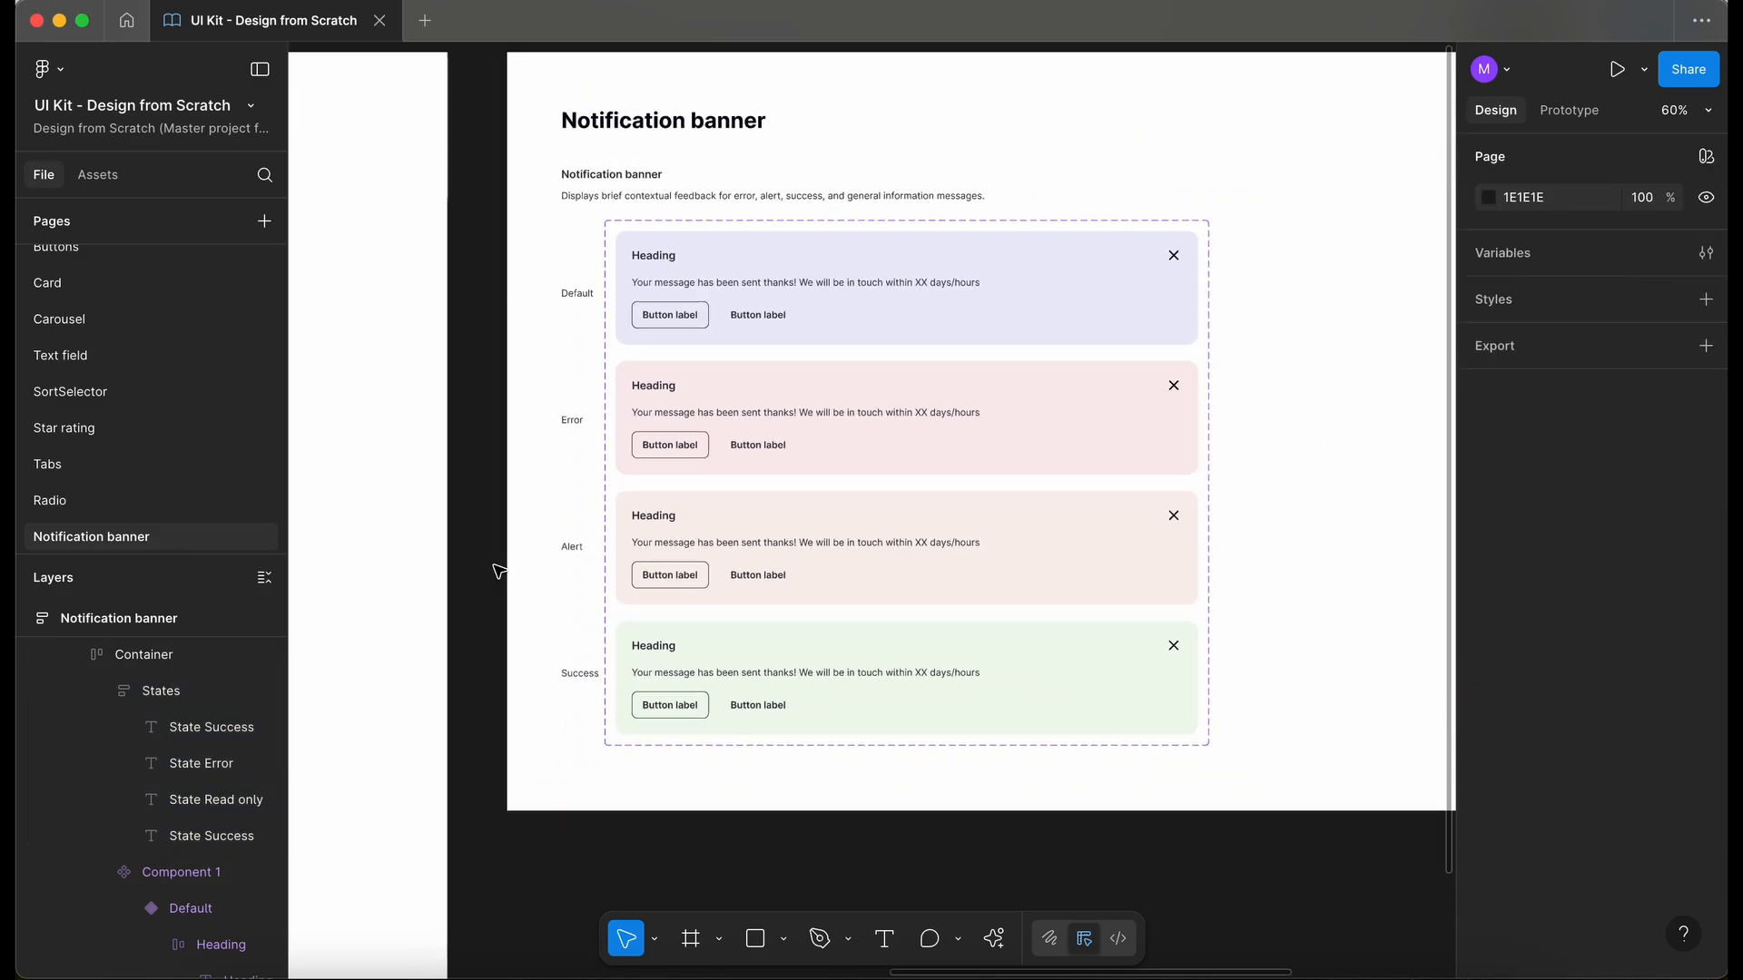
- Place an instance of the Default banner variant in an empty area of the Testing frame
{"action": "scroll", "coordinate": [500, 571], "scroll_direction": "right", "scroll_amount": 1}
{"action": "double_click", "coordinate": [903, 301]}
{"action": "double_click", "coordinate": [903, 301]}
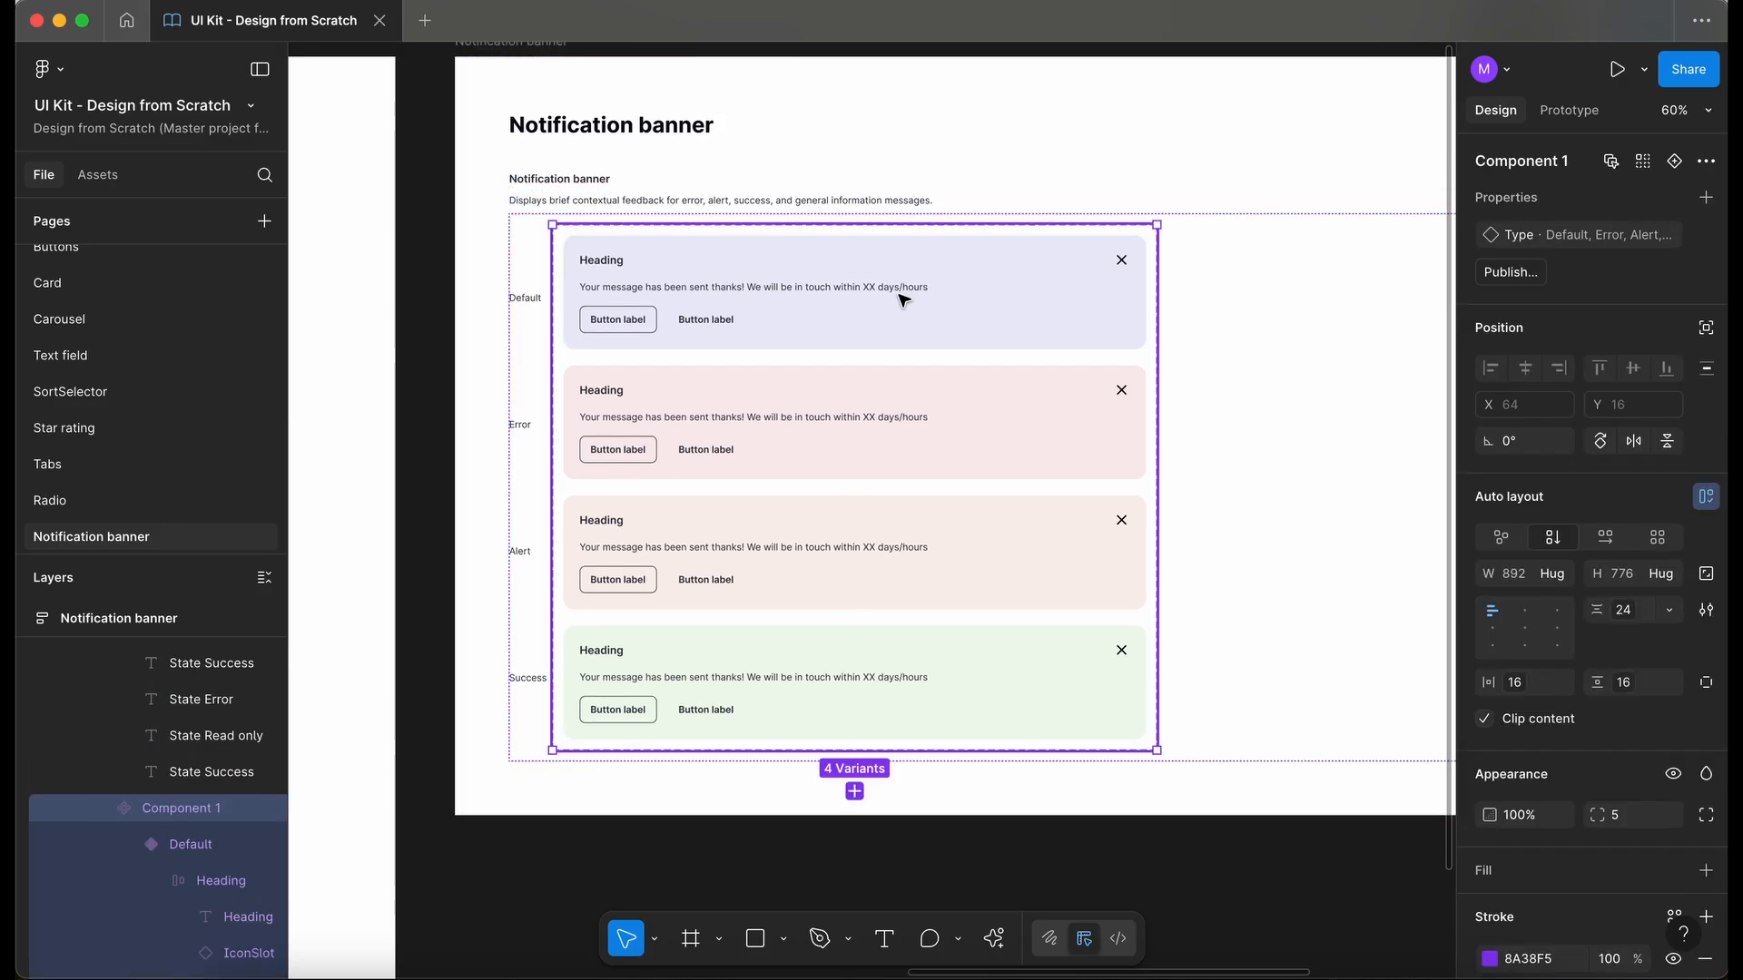
{"action": "double_click", "coordinate": [904, 301]}
{"action": "scroll", "coordinate": [999, 313], "scroll_direction": "left", "scroll_amount": 2}
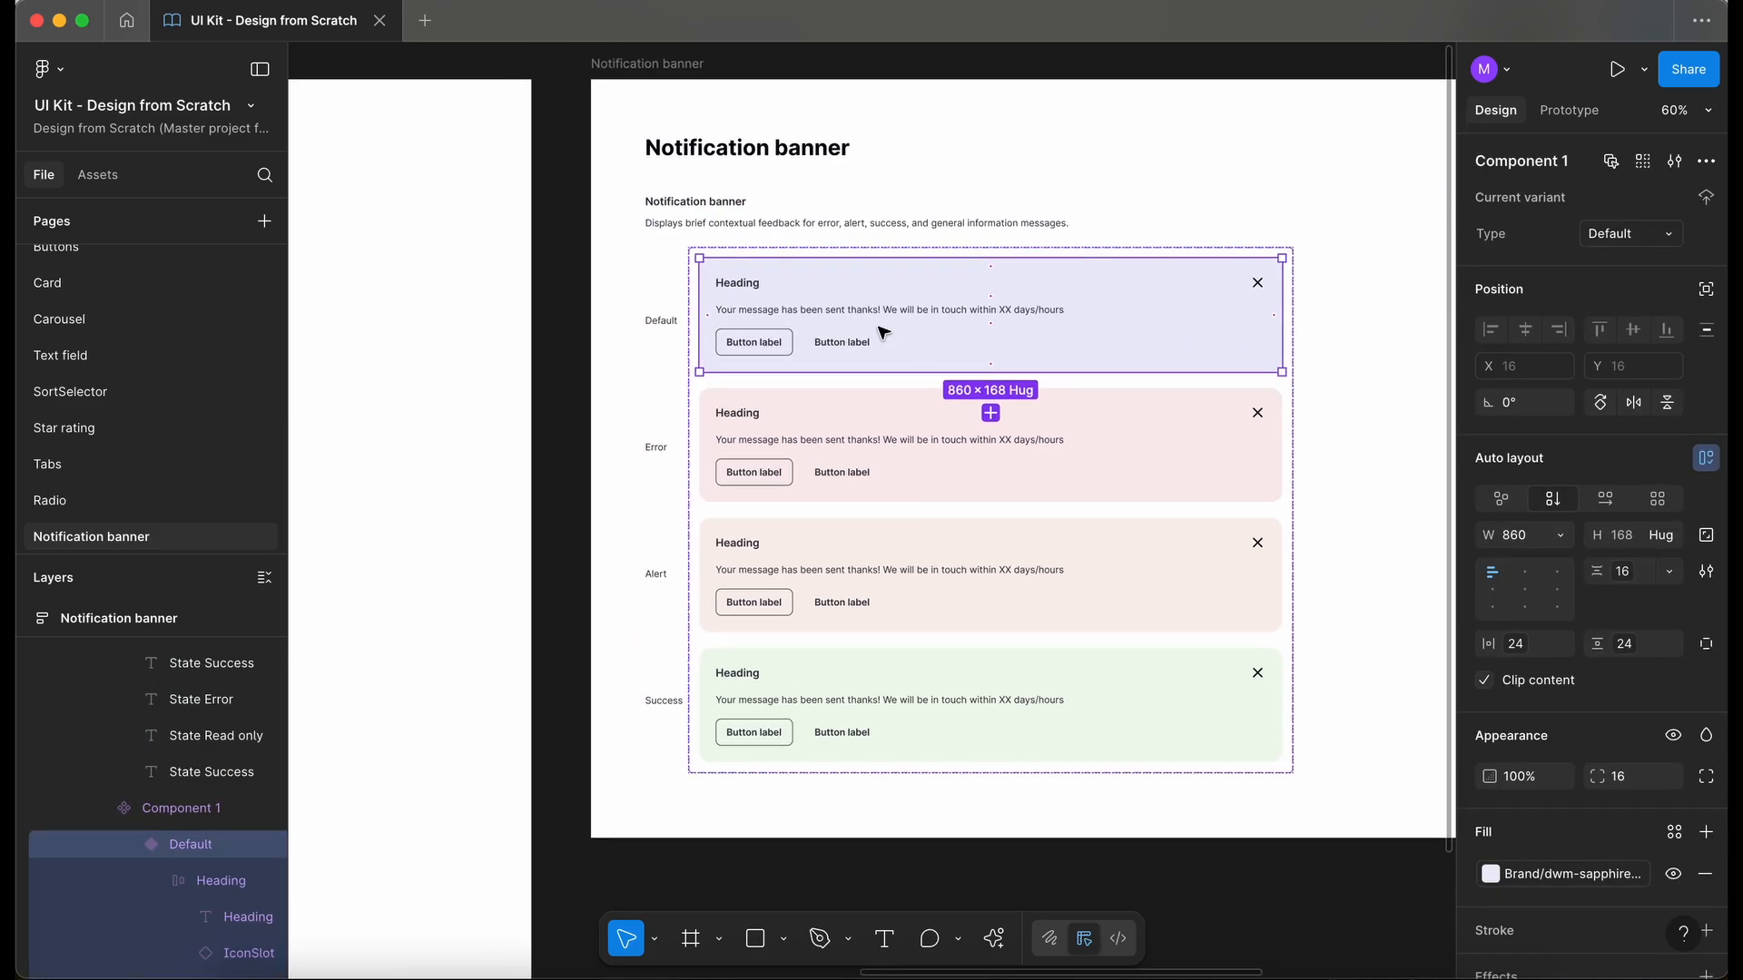
{"action": "scroll", "coordinate": [1068, 337], "scroll_direction": "down", "scroll_amount": 2}
{"action": "left_click_drag", "start_coordinate": [1069, 337], "coordinate": [487, 413]}
{"action": "scroll", "coordinate": [488, 415], "scroll_direction": "left", "scroll_amount": 3}
{"action": "left_click_drag", "start_coordinate": [835, 342], "coordinate": [824, 331]}
{"action": "scroll", "coordinate": [824, 330], "scroll_direction": "up", "scroll_amount": 3}
{"action": "scroll", "coordinate": [824, 330], "scroll_direction": "left", "scroll_amount": 2}
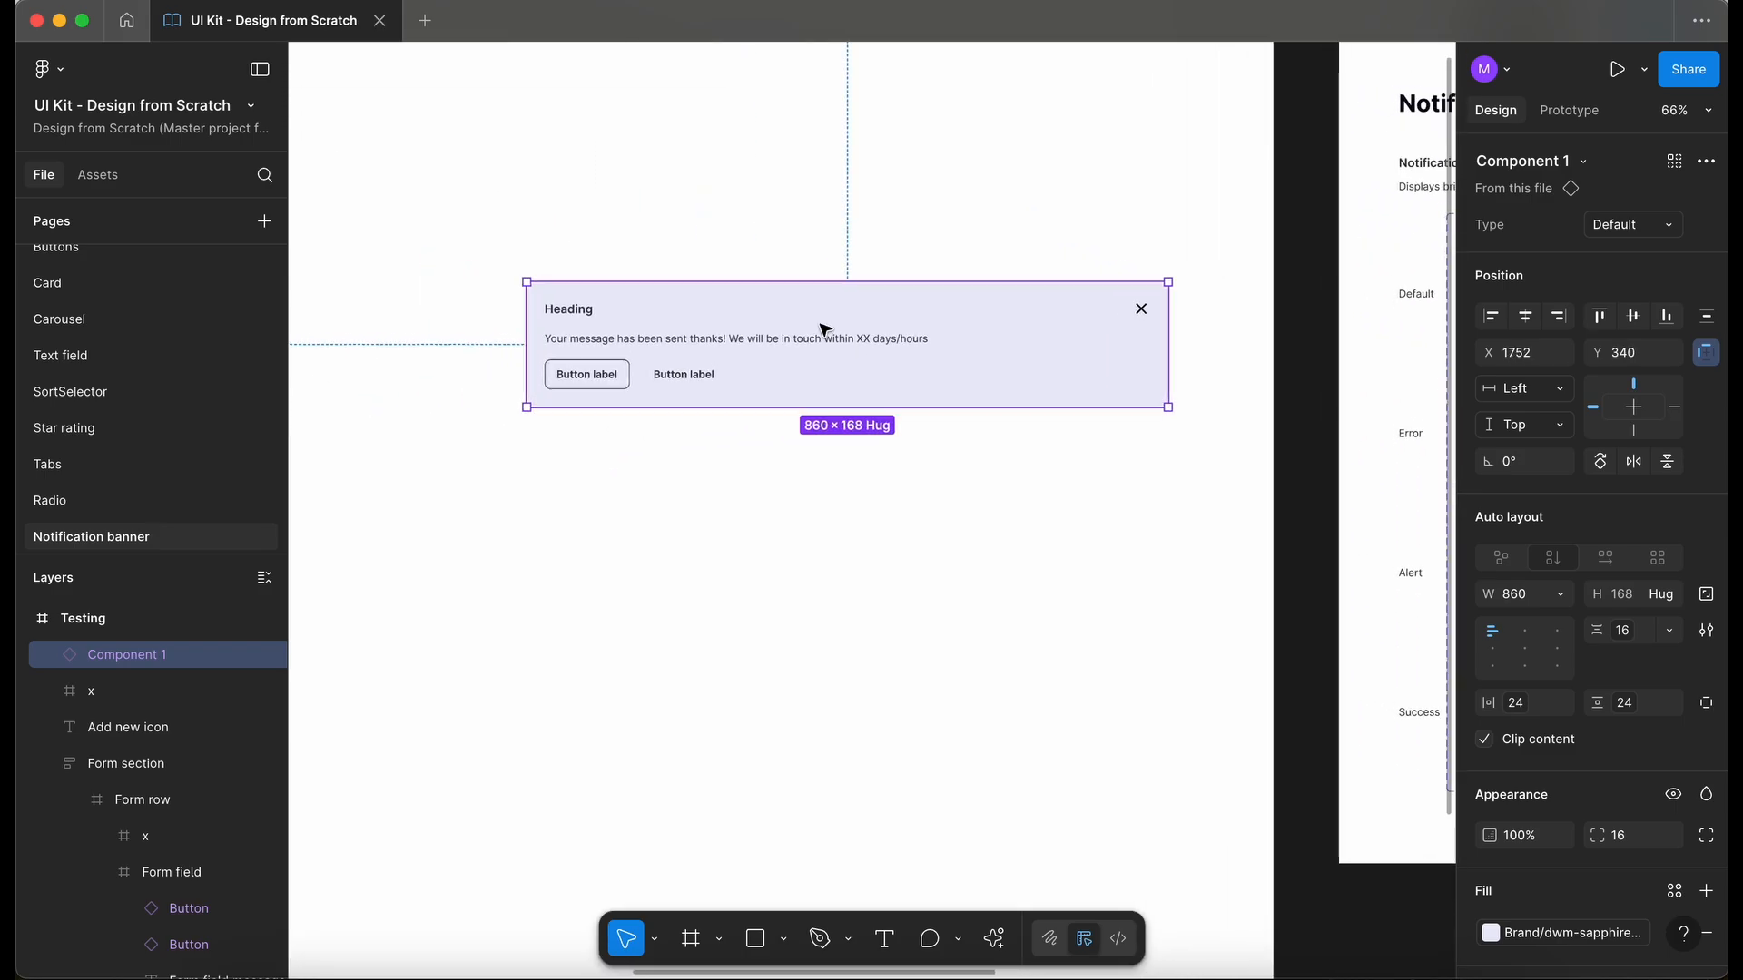
- Switch the test banner instance's Type through Error, Alert and Success
{"action": "left_click", "coordinate": [1614, 224]}
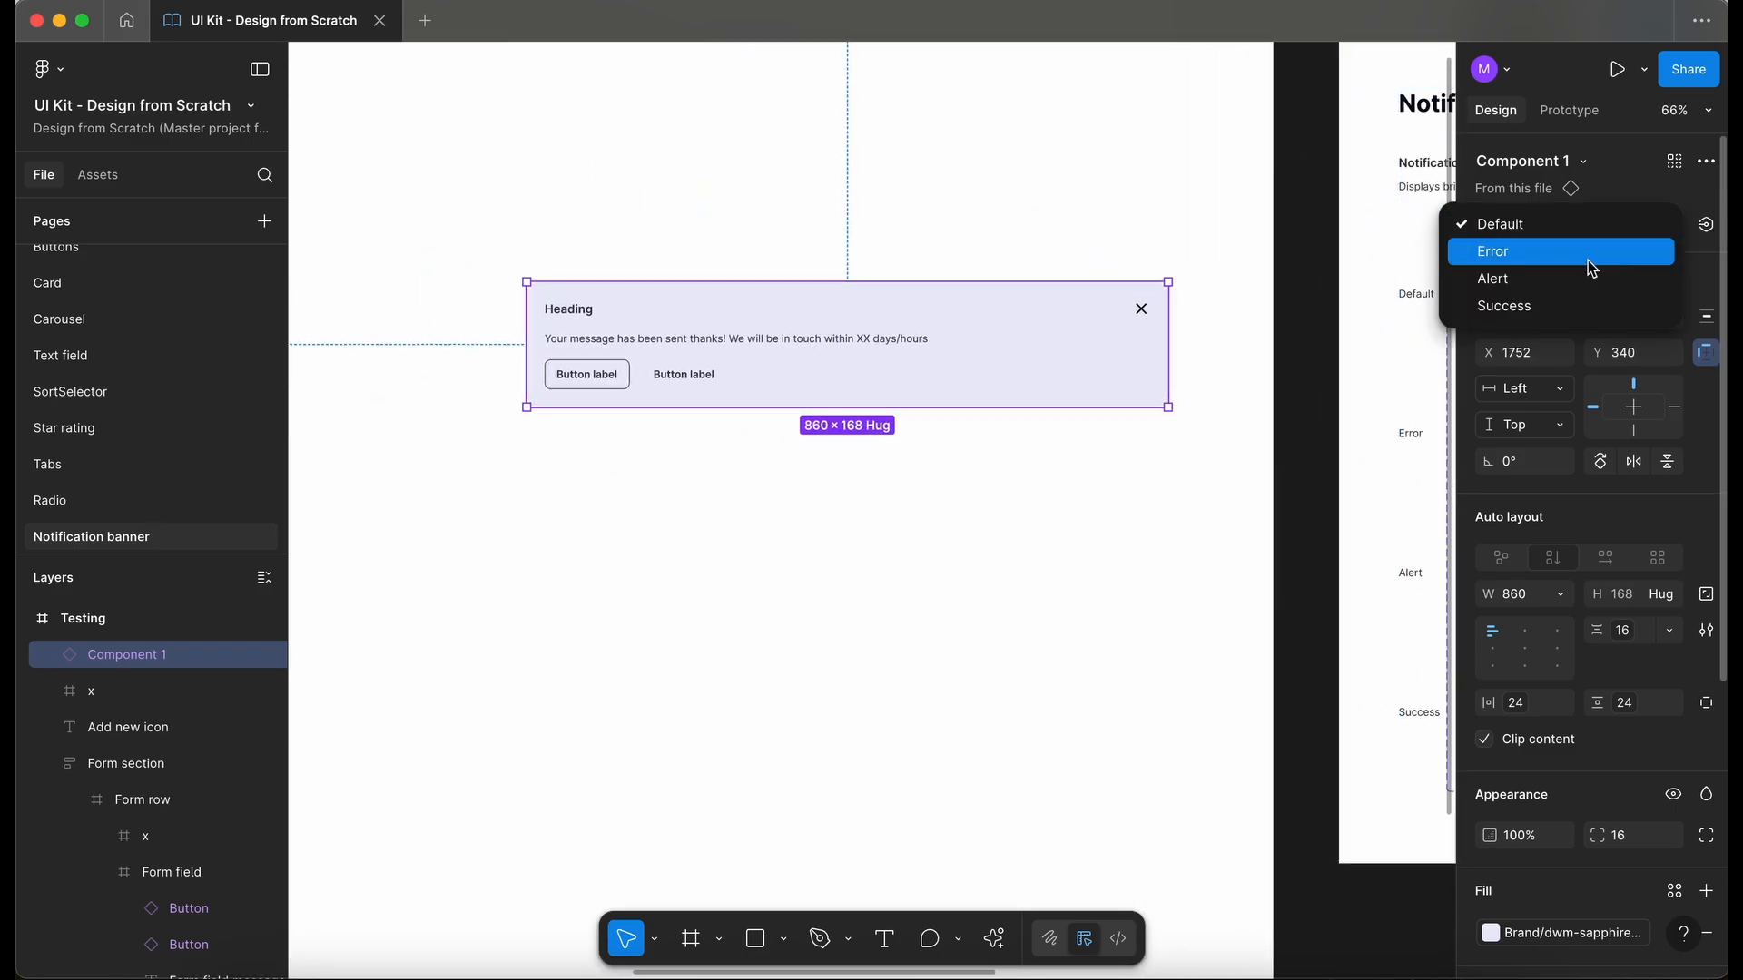
{"action": "left_click", "coordinate": [1593, 250]}
{"action": "left_click", "coordinate": [1622, 234]}
{"action": "left_click", "coordinate": [1603, 254]}
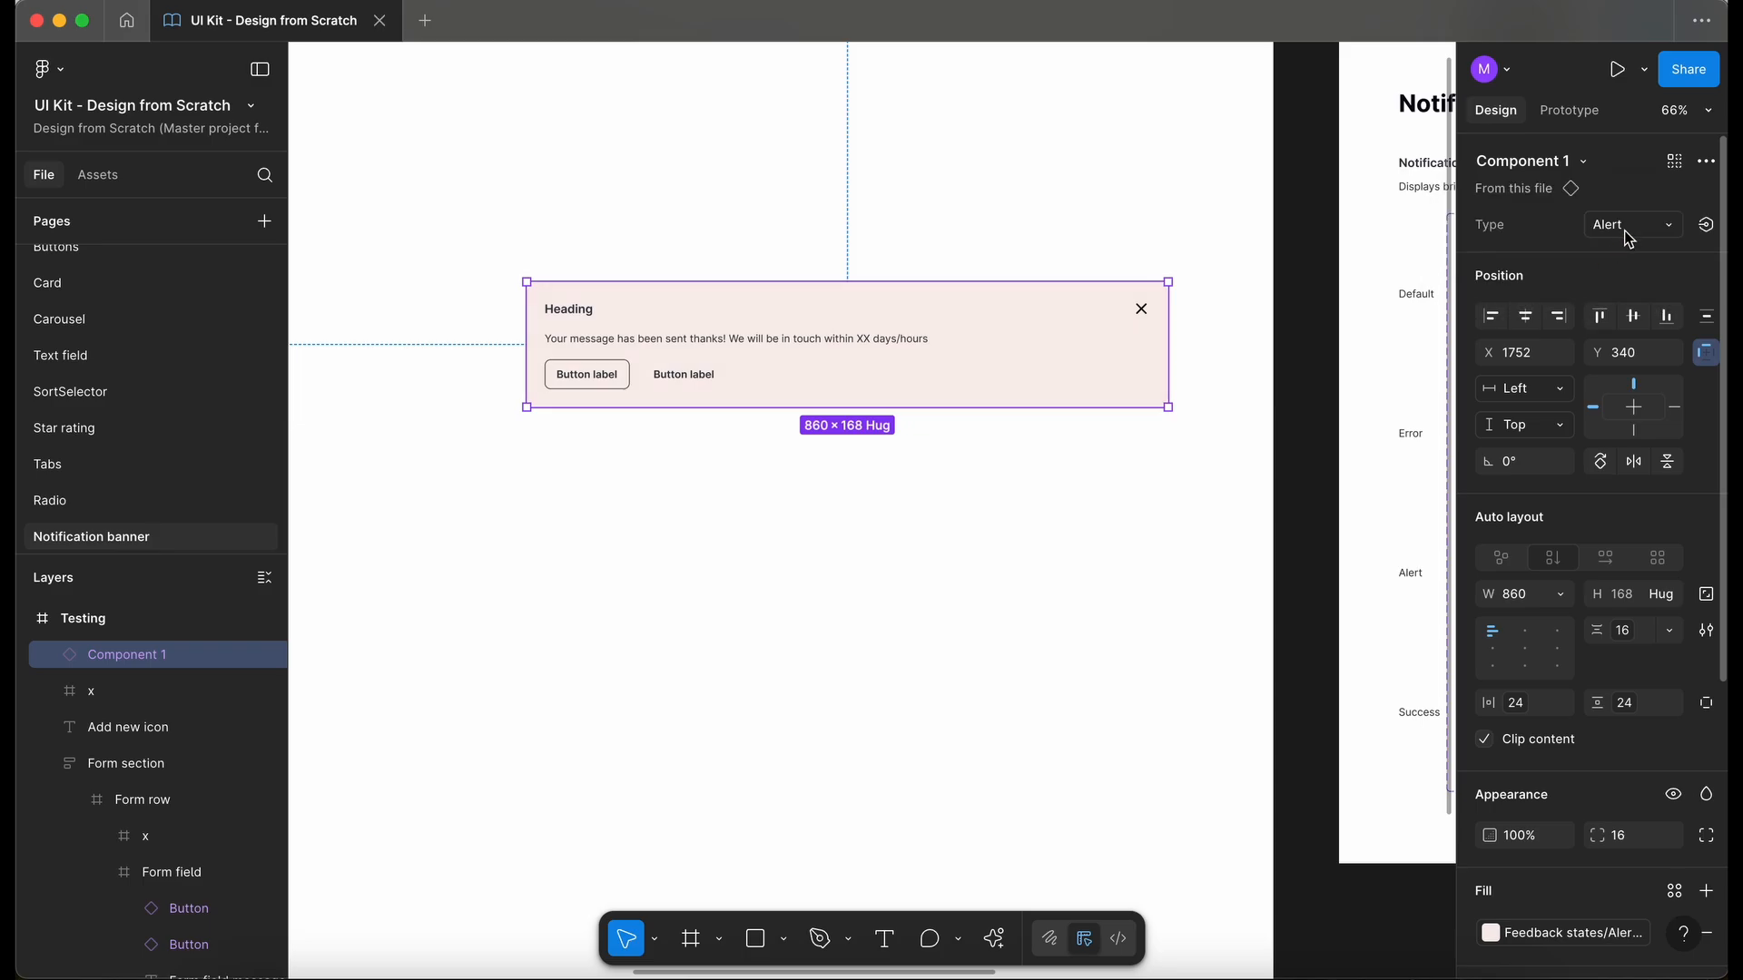
{"action": "left_click", "coordinate": [1625, 229]}
{"action": "left_click", "coordinate": [1603, 253]}
- Rename the banner component set's variant property from Type to States
{"action": "scroll", "coordinate": [1253, 419], "scroll_direction": "right", "scroll_amount": 5}
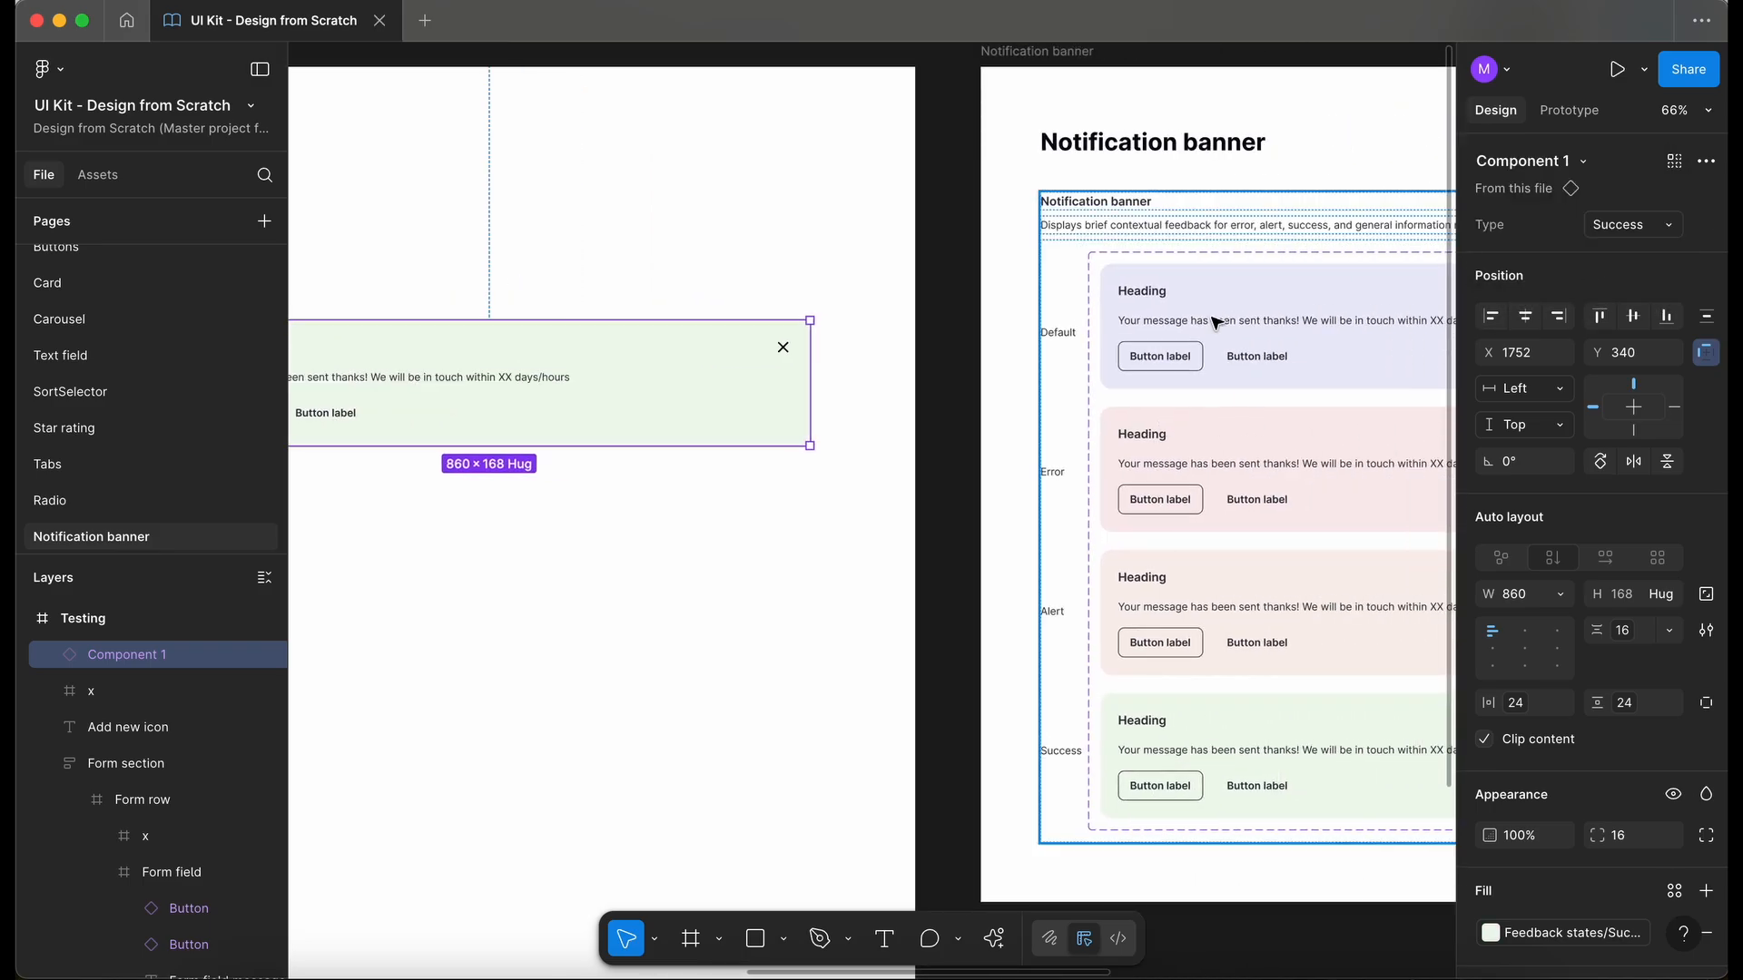
{"action": "left_click", "coordinate": [1218, 312]}
{"action": "left_click", "coordinate": [1216, 311]}
{"action": "left_click", "coordinate": [1673, 234]}
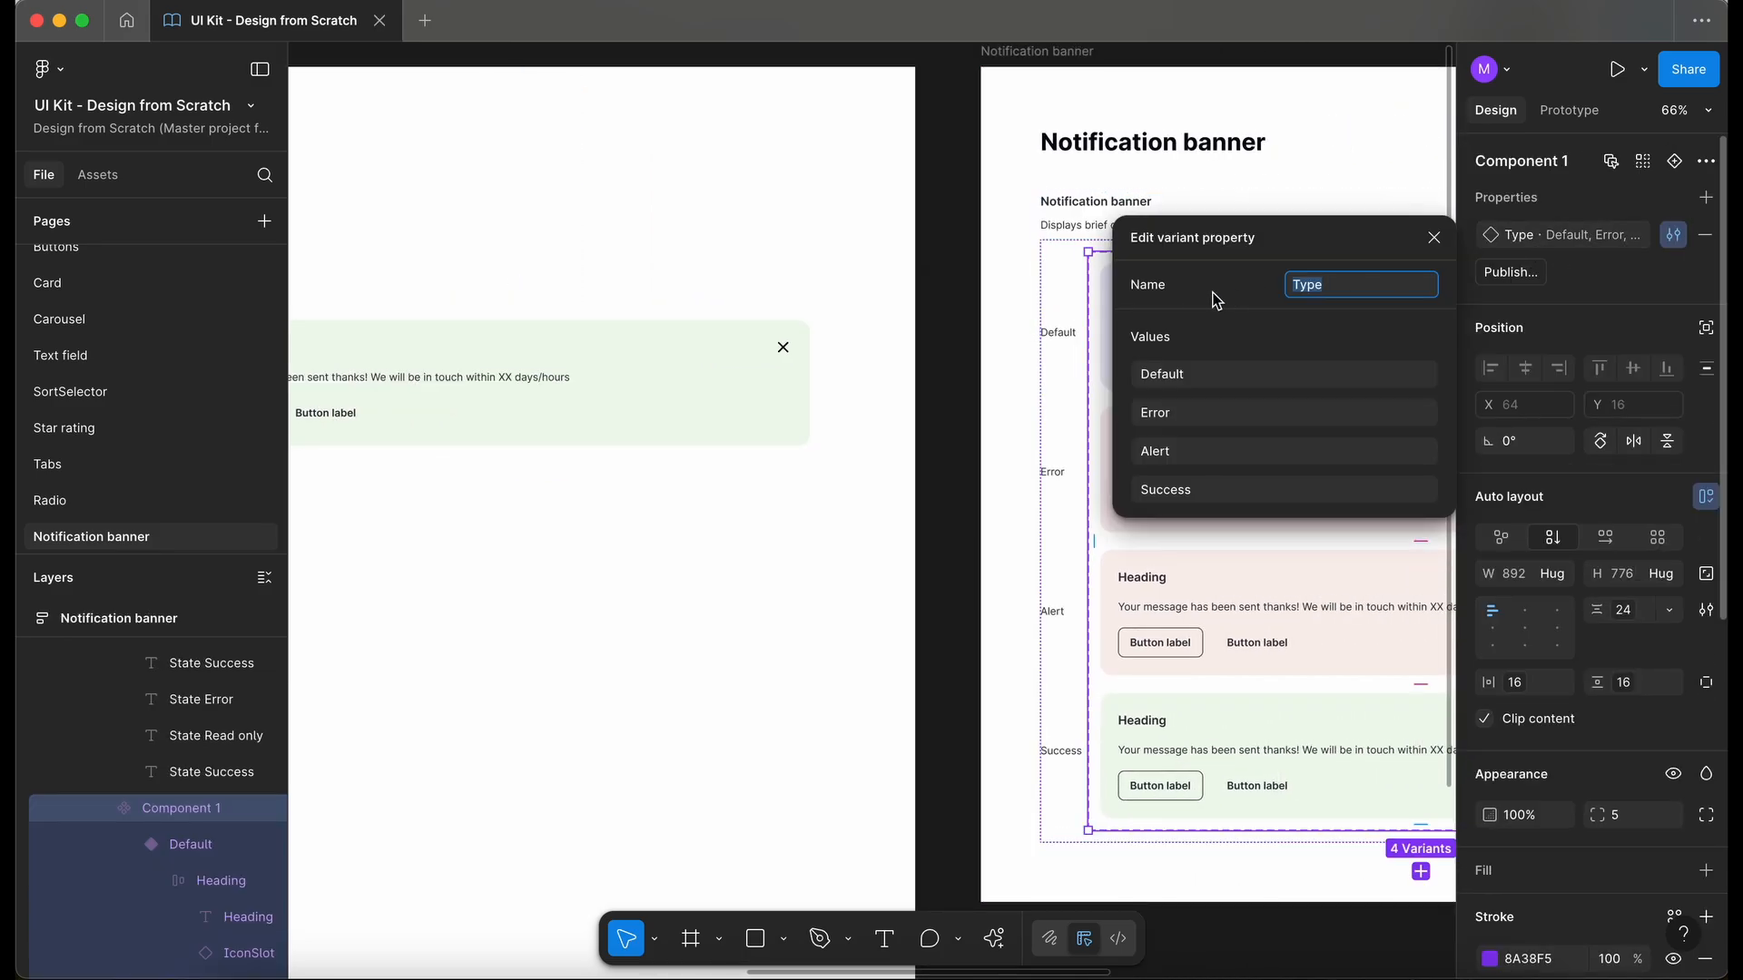
{"action": "type", "text": "States"}
{"action": "key", "text": "Return"}
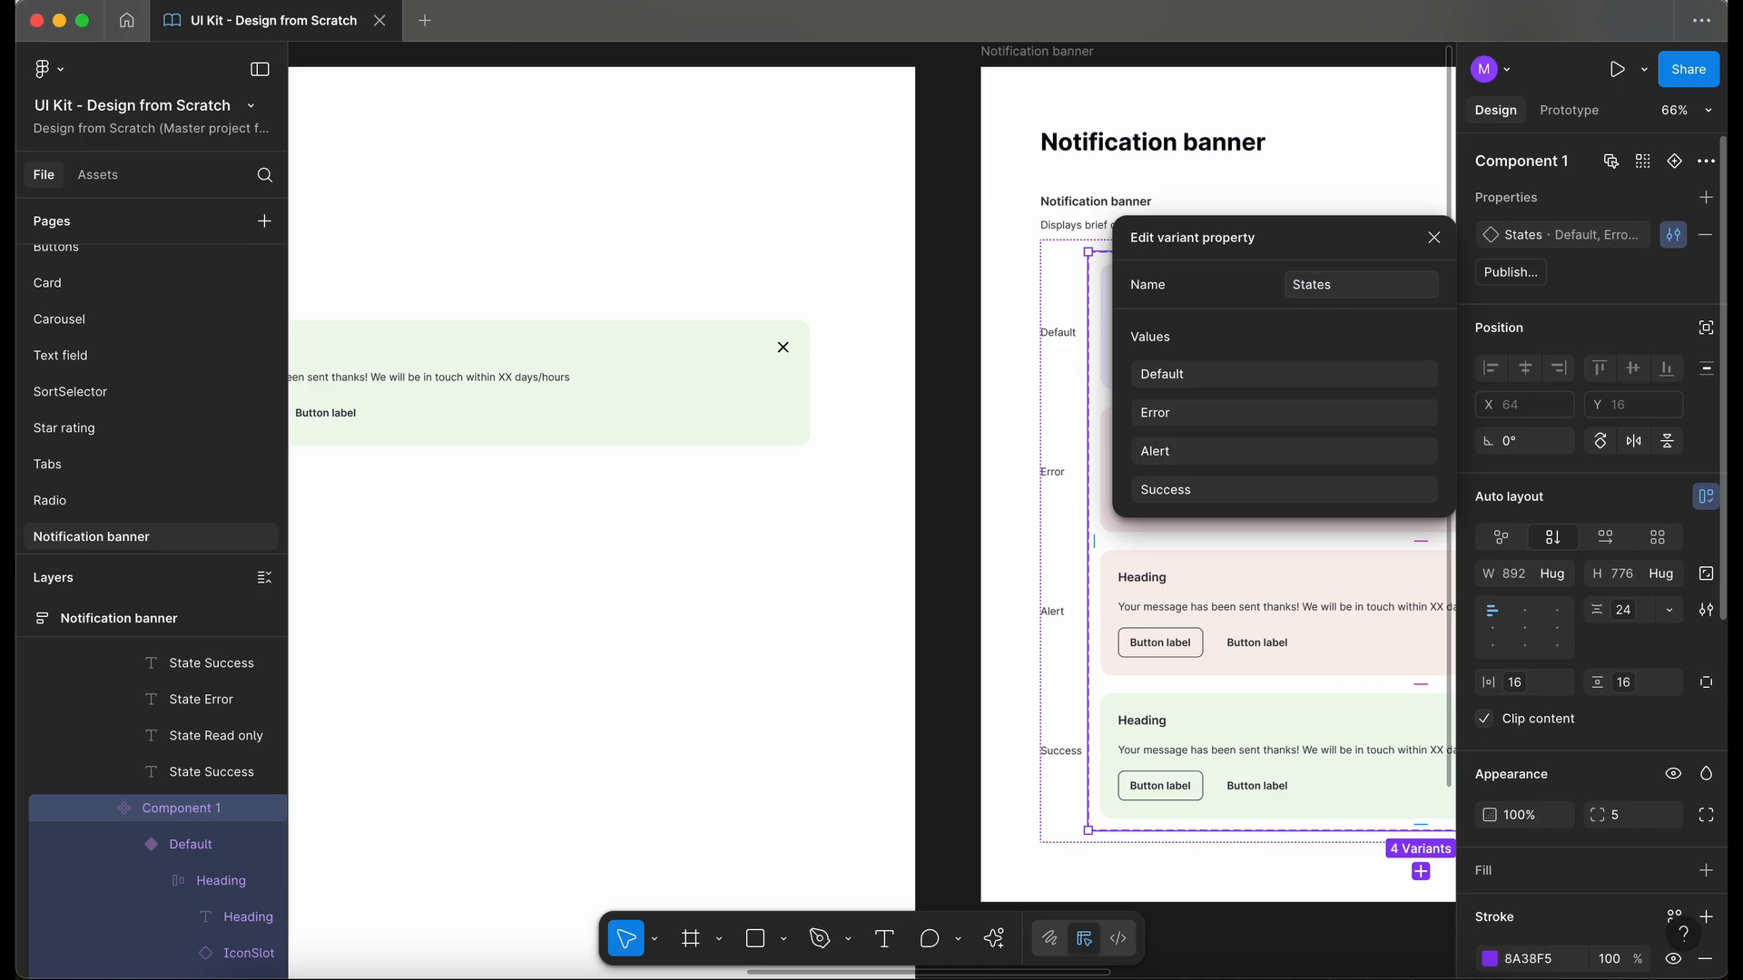
- Switch the test banner instance's States property to Error and back to Default
{"action": "left_click", "coordinate": [689, 370]}
{"action": "scroll", "coordinate": [688, 369], "scroll_direction": "left", "scroll_amount": 5}
{"action": "scroll", "coordinate": [687, 370], "scroll_direction": "down", "scroll_amount": 2}
{"action": "left_click", "coordinate": [1654, 225]}
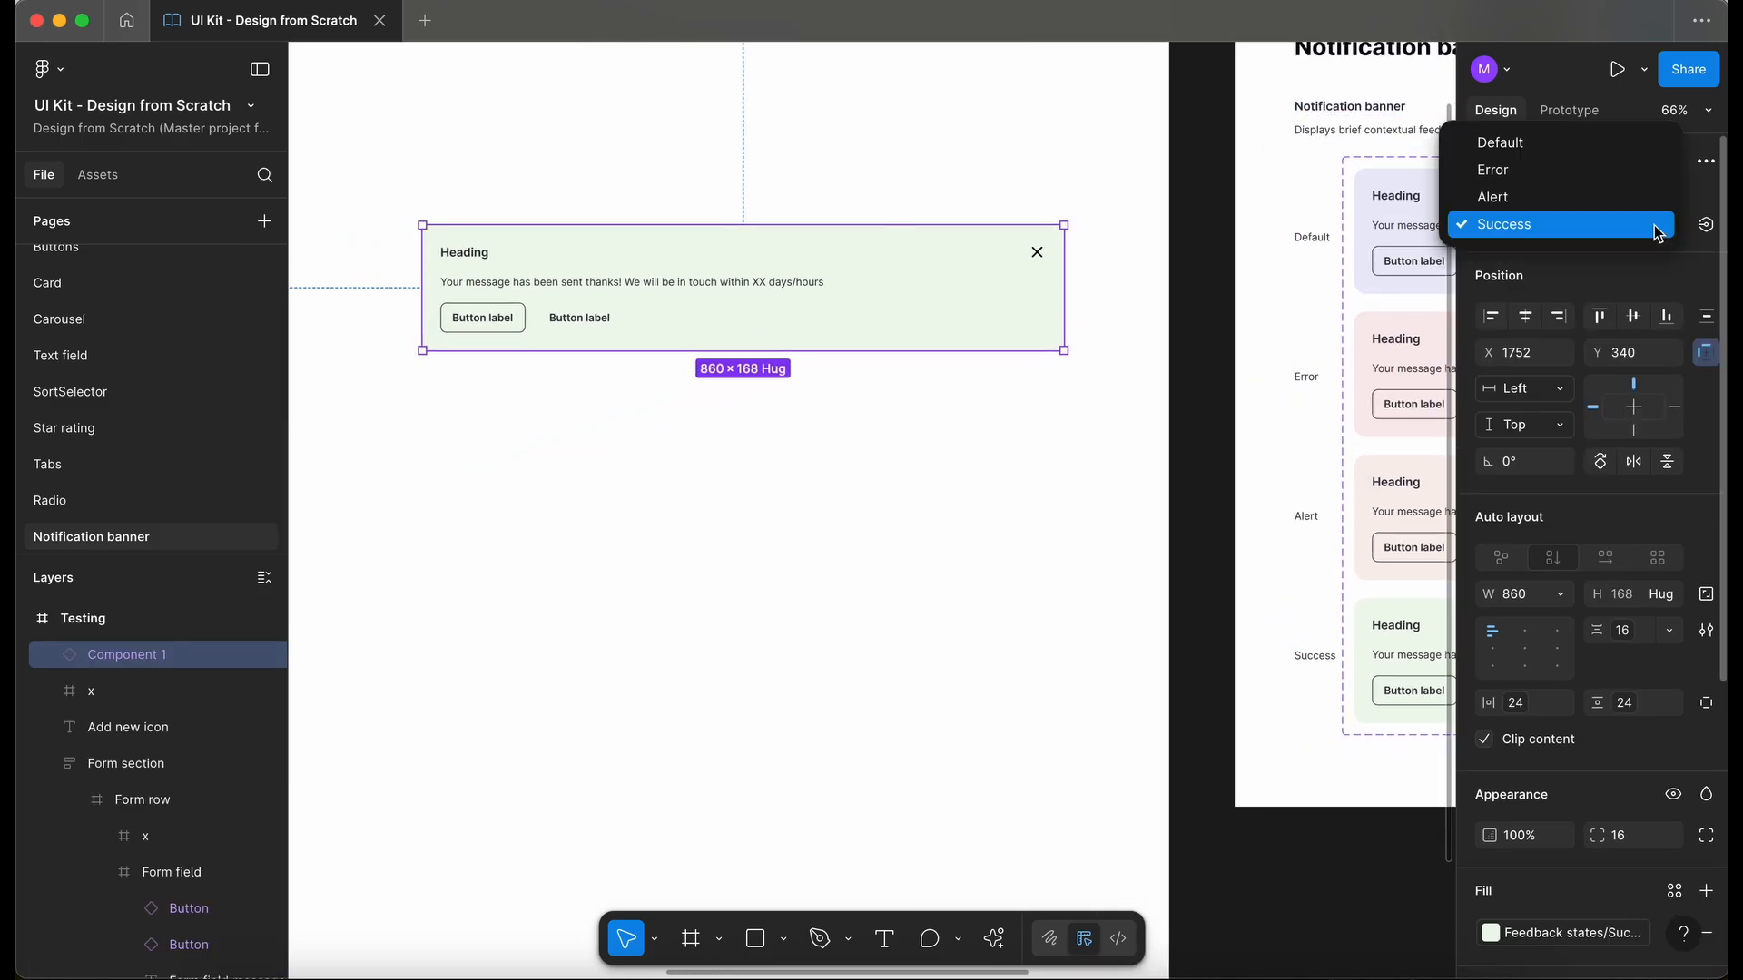
{"action": "left_click", "coordinate": [1555, 171]}
{"action": "left_click", "coordinate": [1608, 225]}
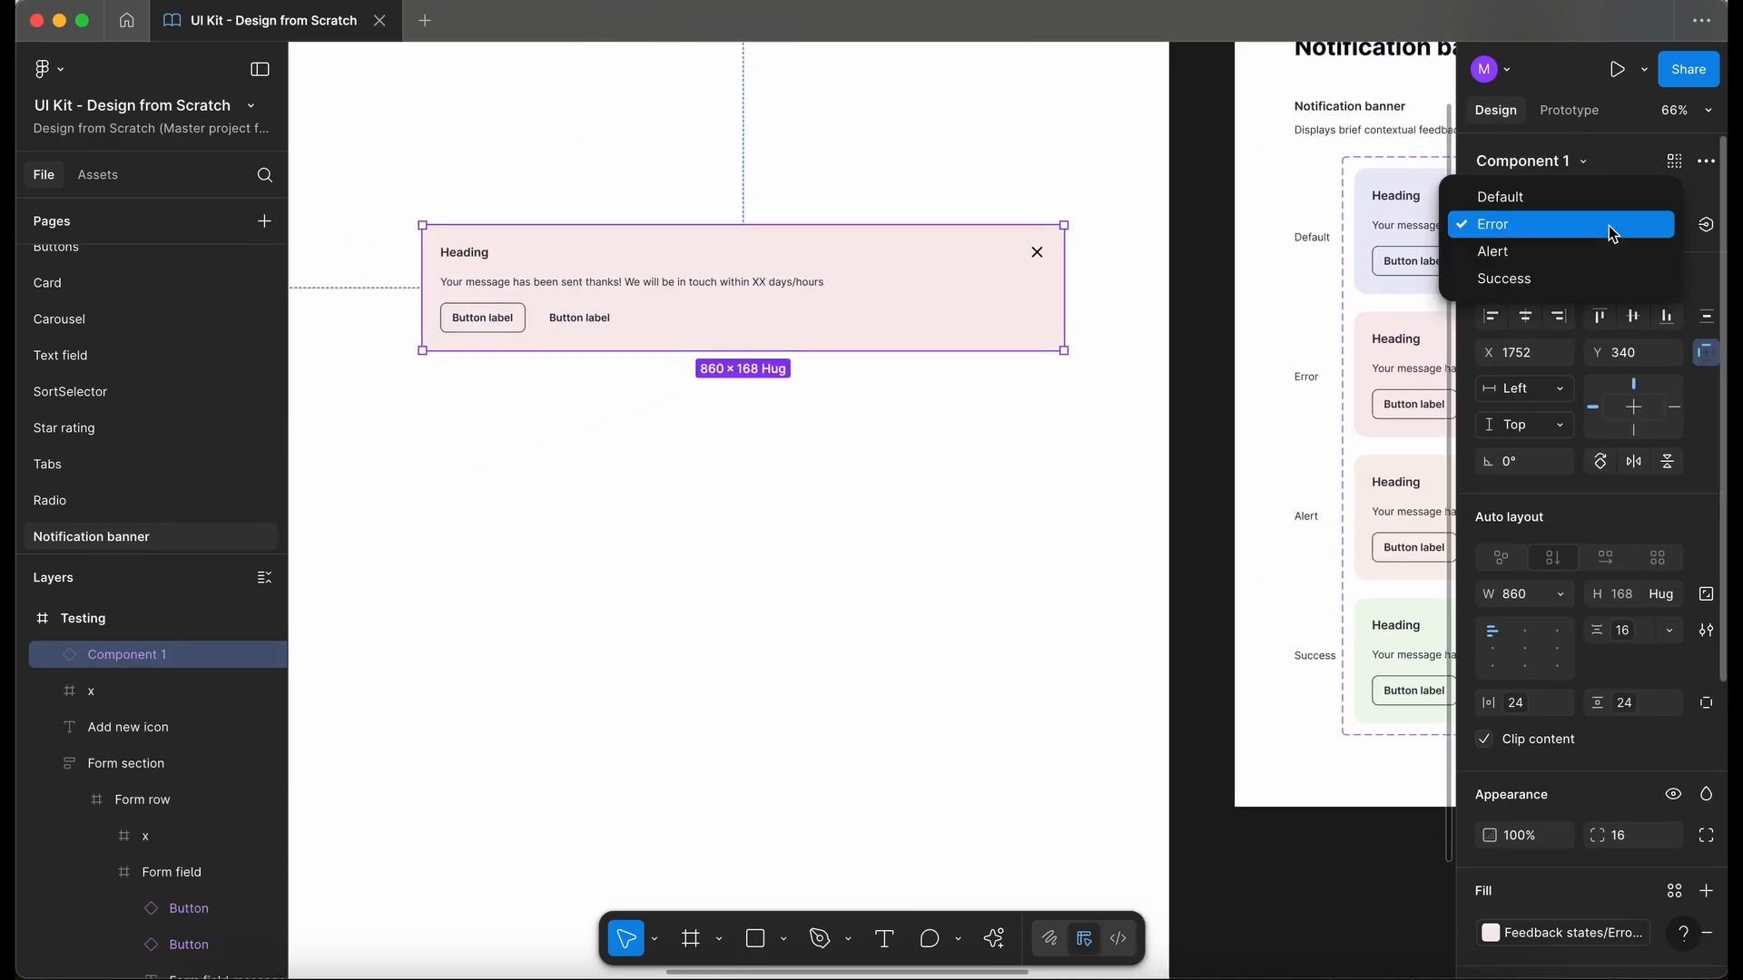
{"action": "left_click", "coordinate": [1597, 196]}
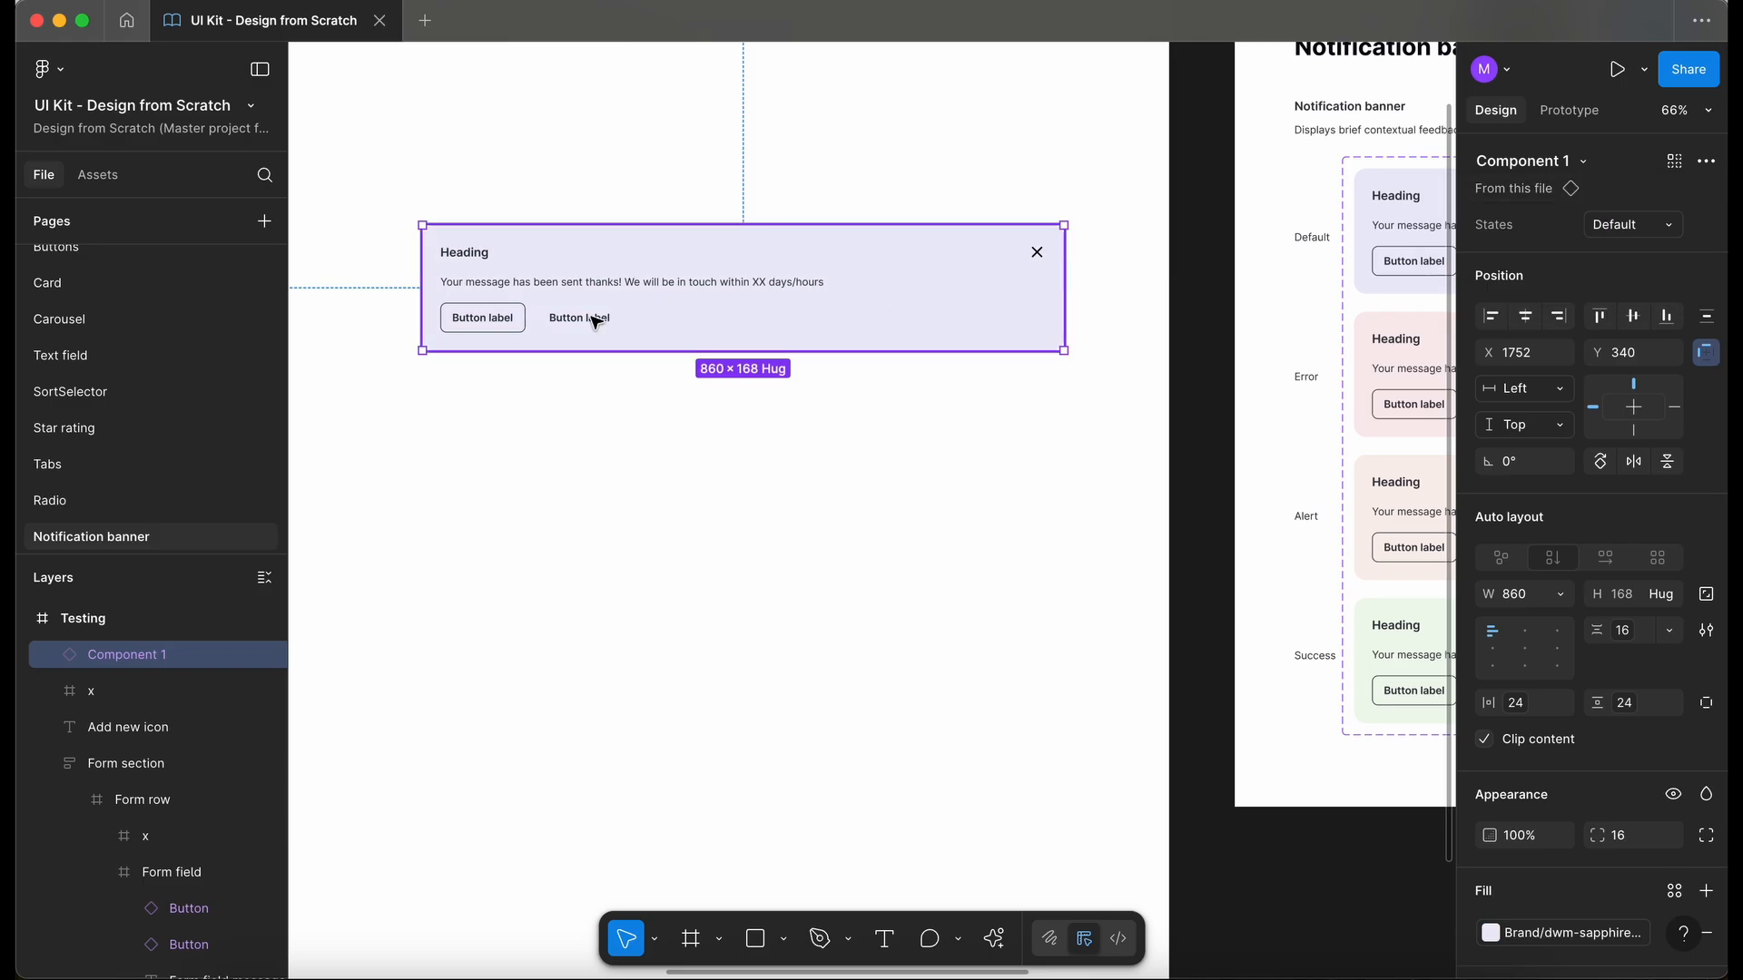
- Rename the banner component set as Notification
{"action": "scroll", "coordinate": [635, 444], "scroll_direction": "up", "scroll_amount": 3}
{"action": "scroll", "coordinate": [634, 444], "scroll_direction": "right", "scroll_amount": 10}
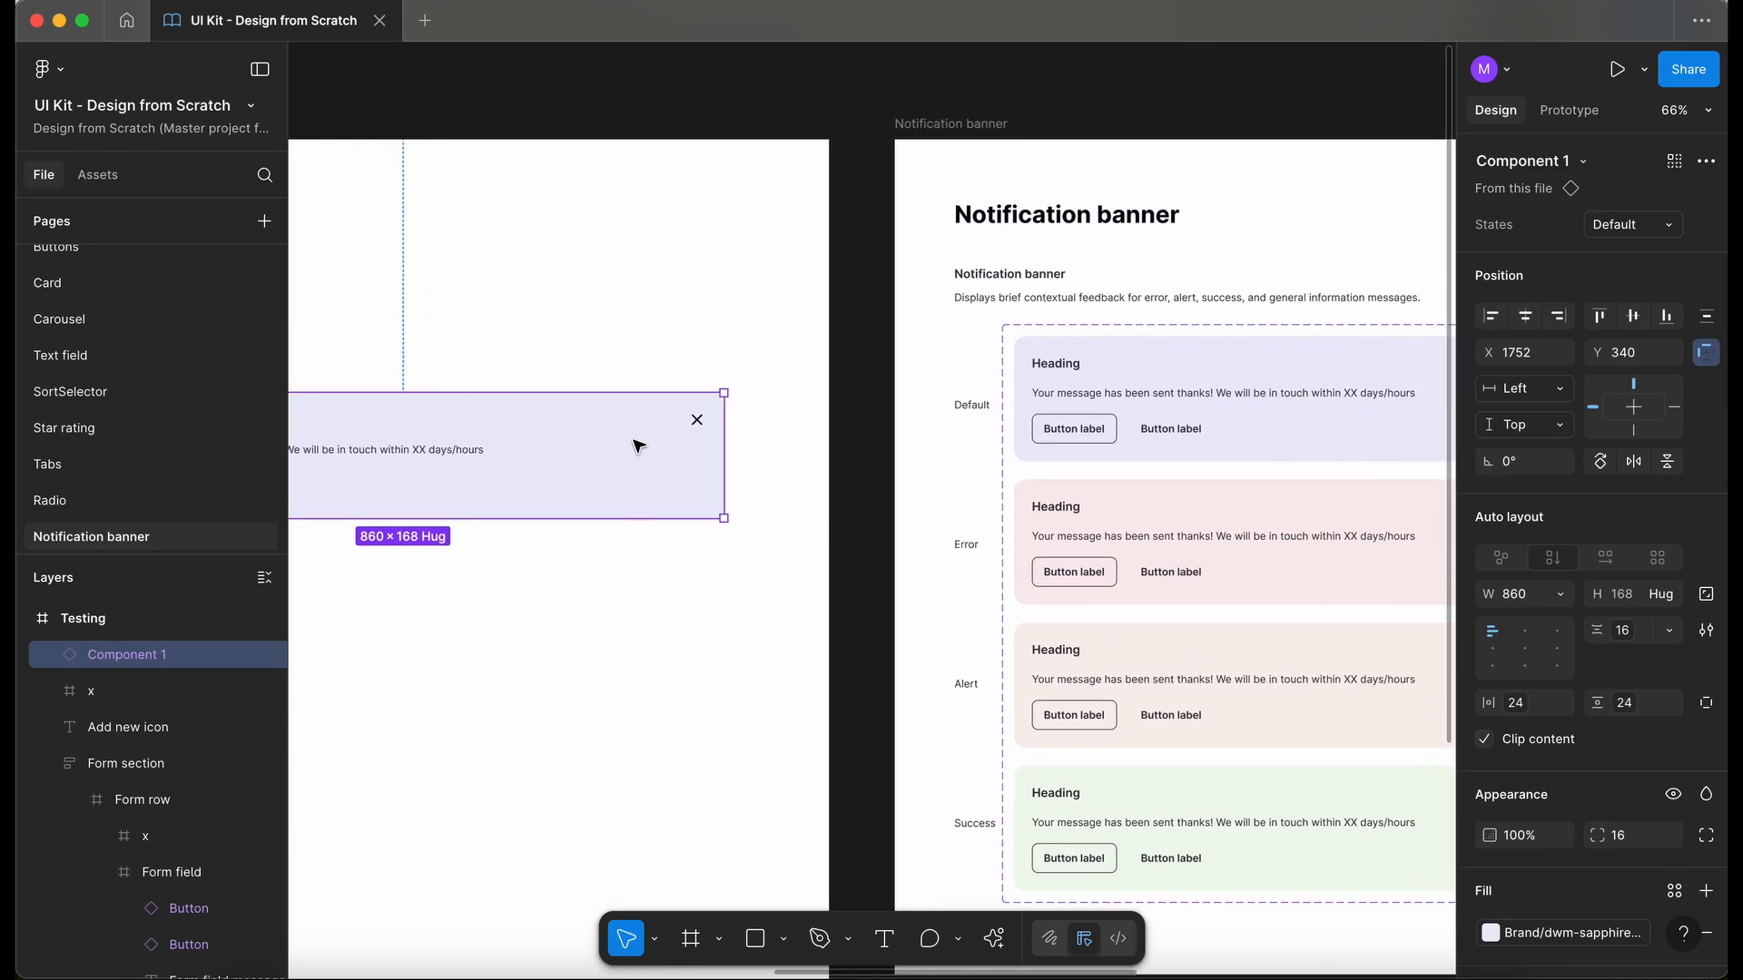
{"action": "left_click", "coordinate": [938, 315]}
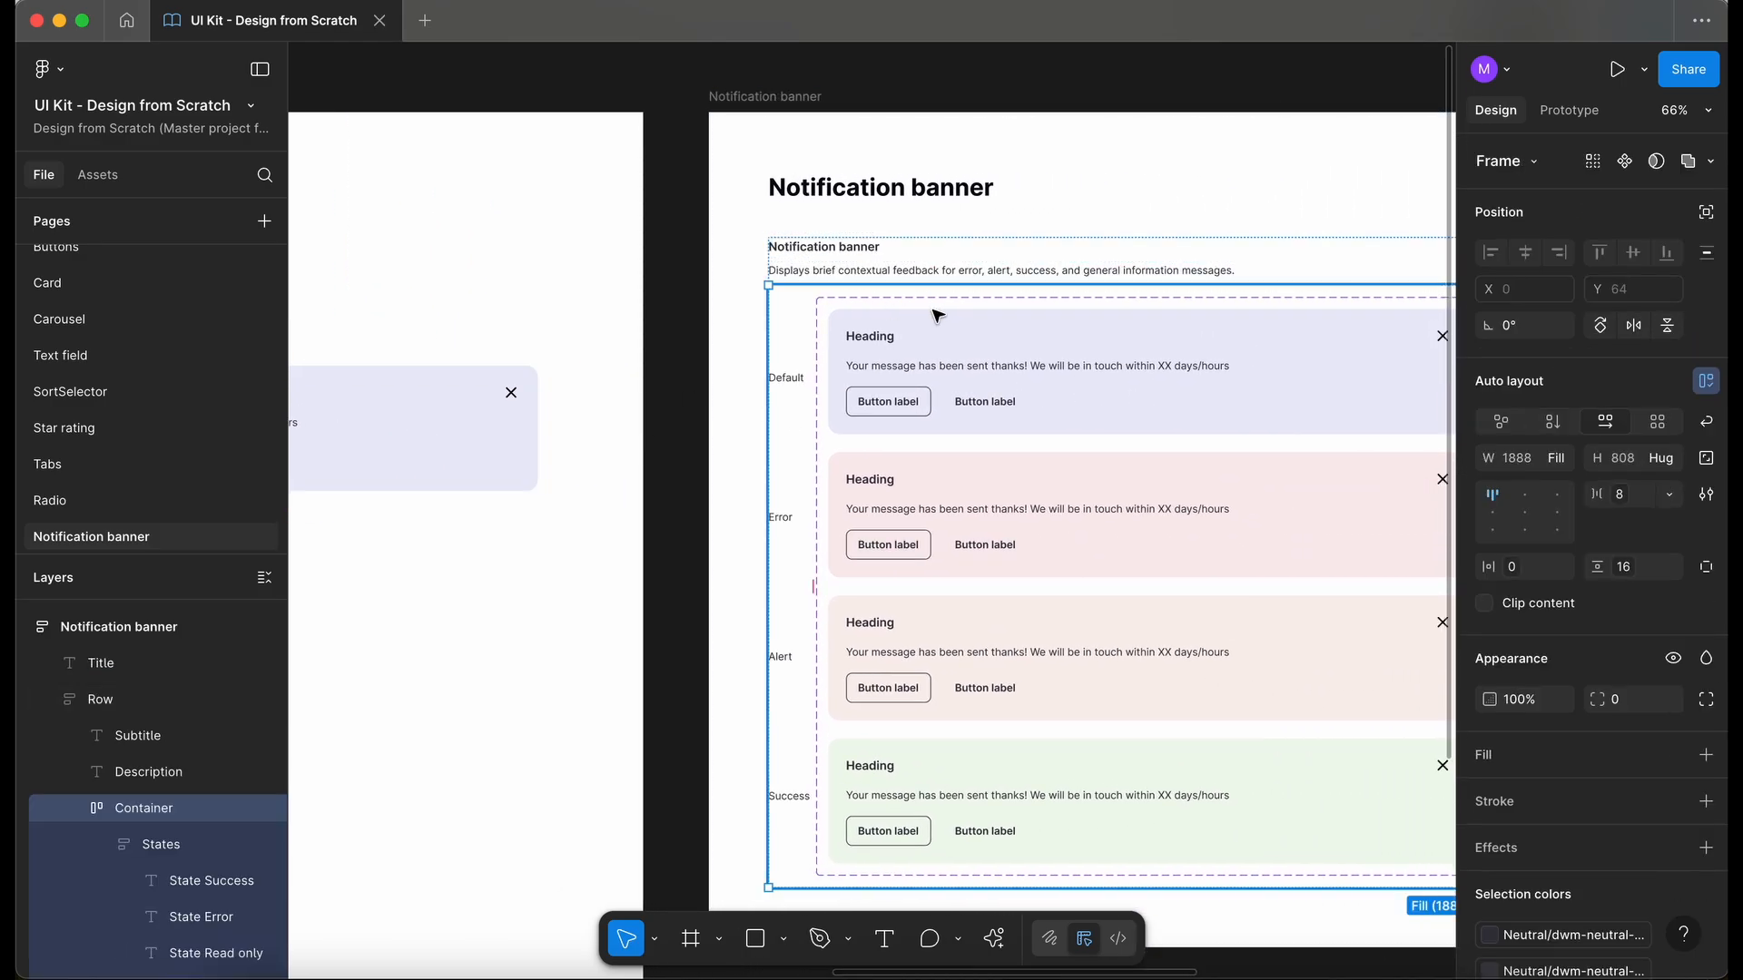
{"action": "left_click", "coordinate": [937, 315]}
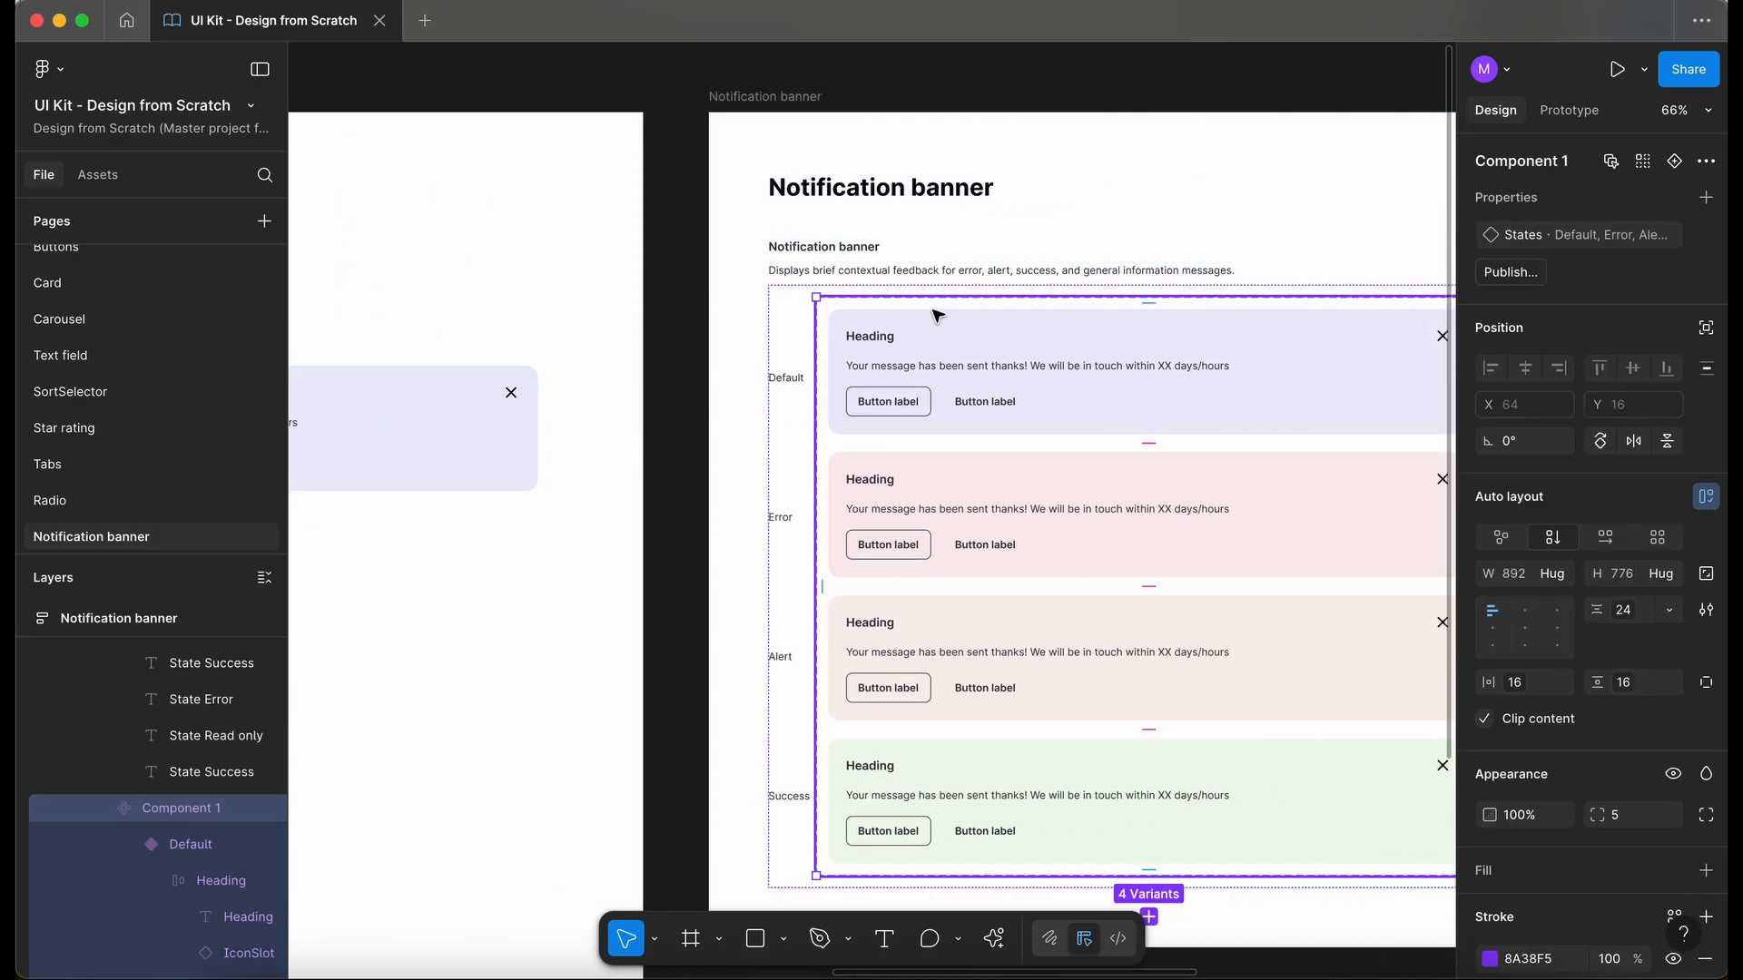
{"action": "double_click", "coordinate": [1533, 164]}
{"action": "type", "text": "Notification"}
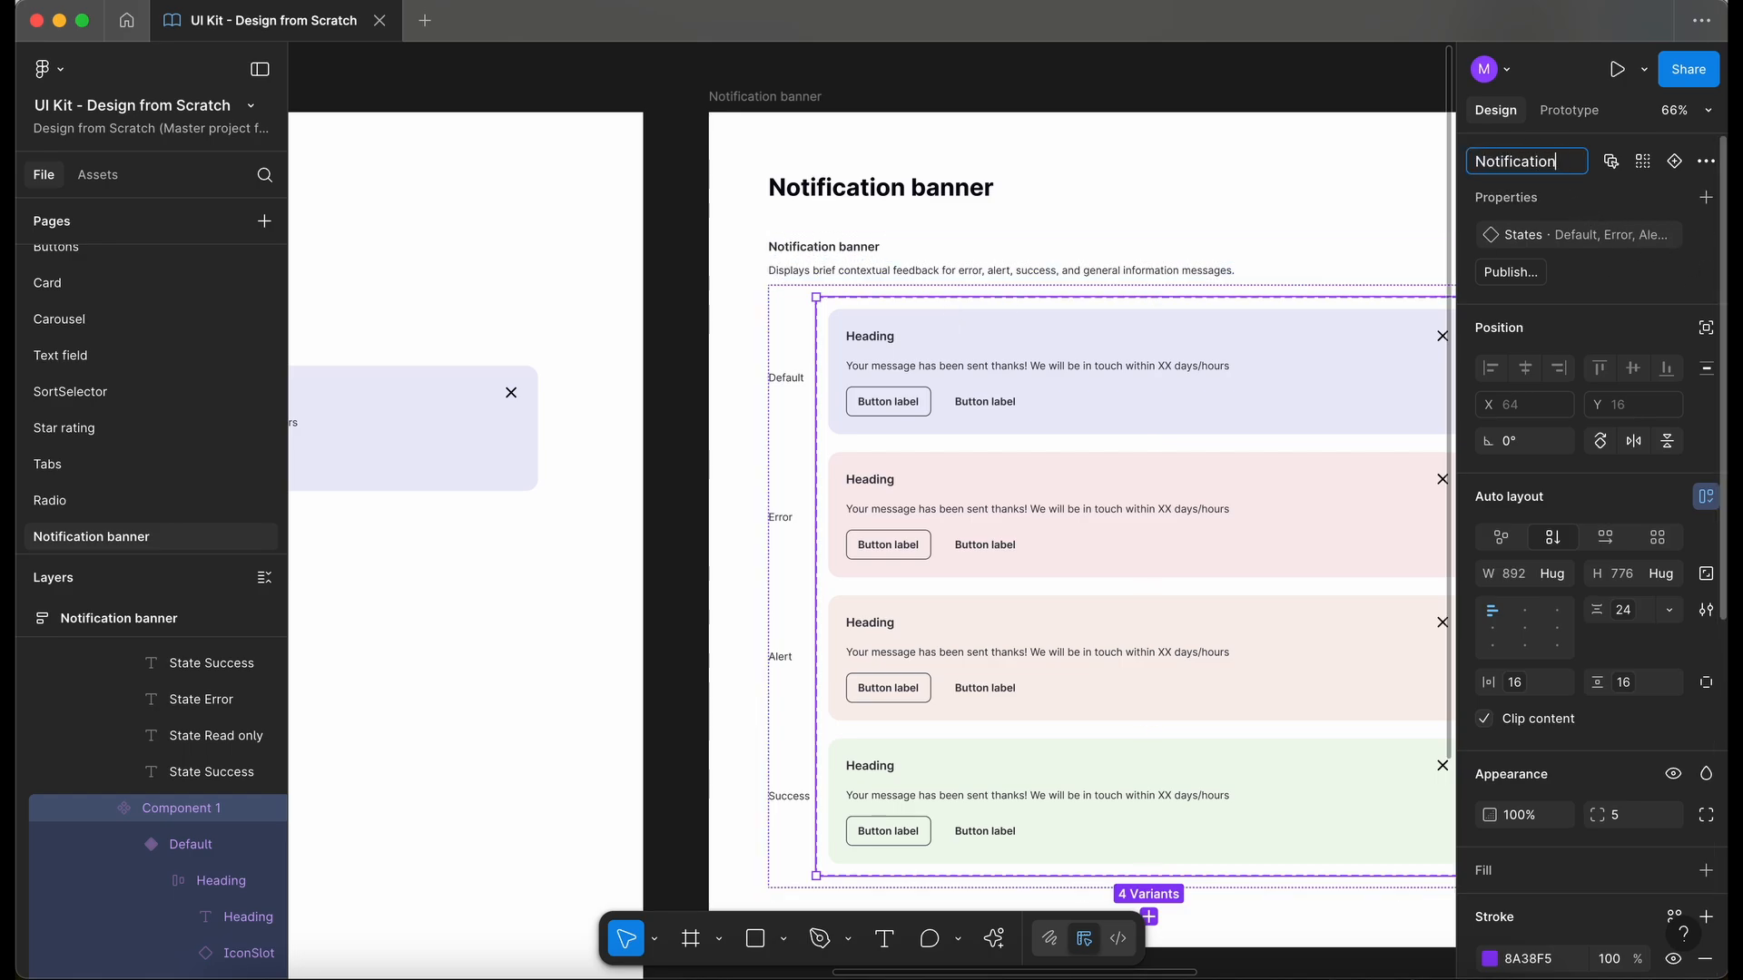
{"action": "key", "text": "Return"}
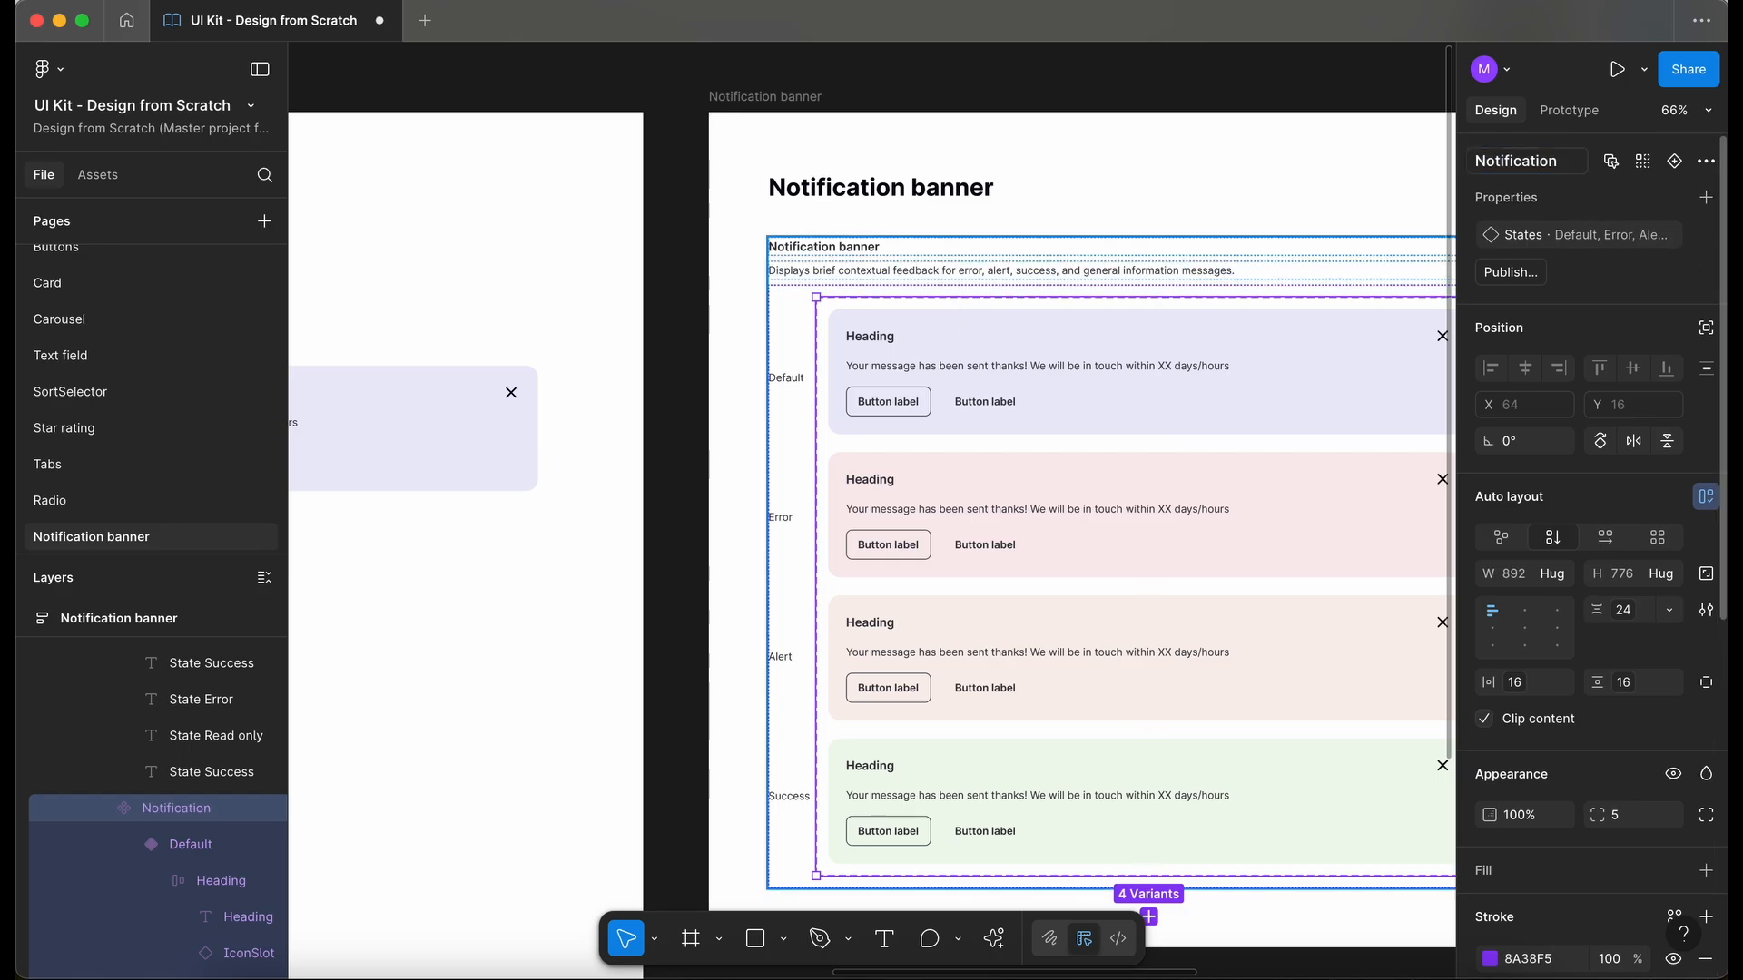
- Select the banner instance on the Testing frame and check its component name and properties
{"action": "scroll", "coordinate": [935, 271], "scroll_direction": "left", "scroll_amount": 6}
{"action": "left_click", "coordinate": [938, 271]}
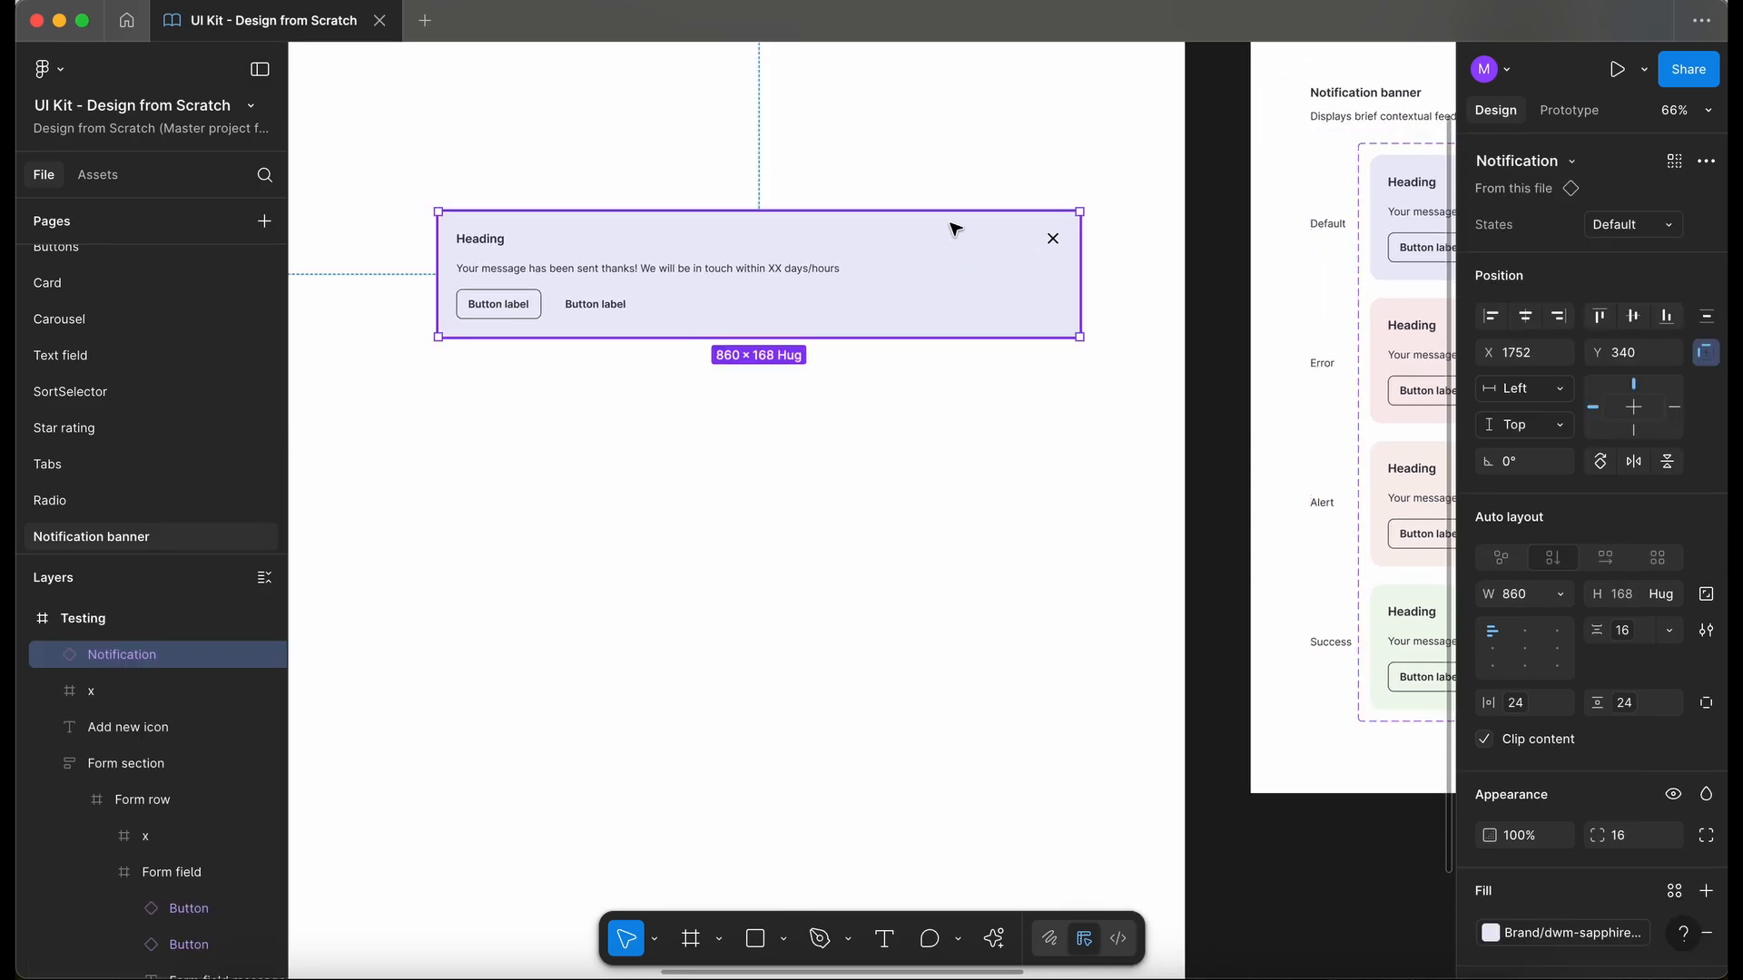
{"action": "scroll", "coordinate": [973, 181], "scroll_direction": "right", "scroll_amount": 3}
{"action": "scroll", "coordinate": [973, 181], "scroll_direction": "up", "scroll_amount": 1}
{"action": "scroll", "coordinate": [973, 181], "scroll_direction": "right", "scroll_amount": 8}
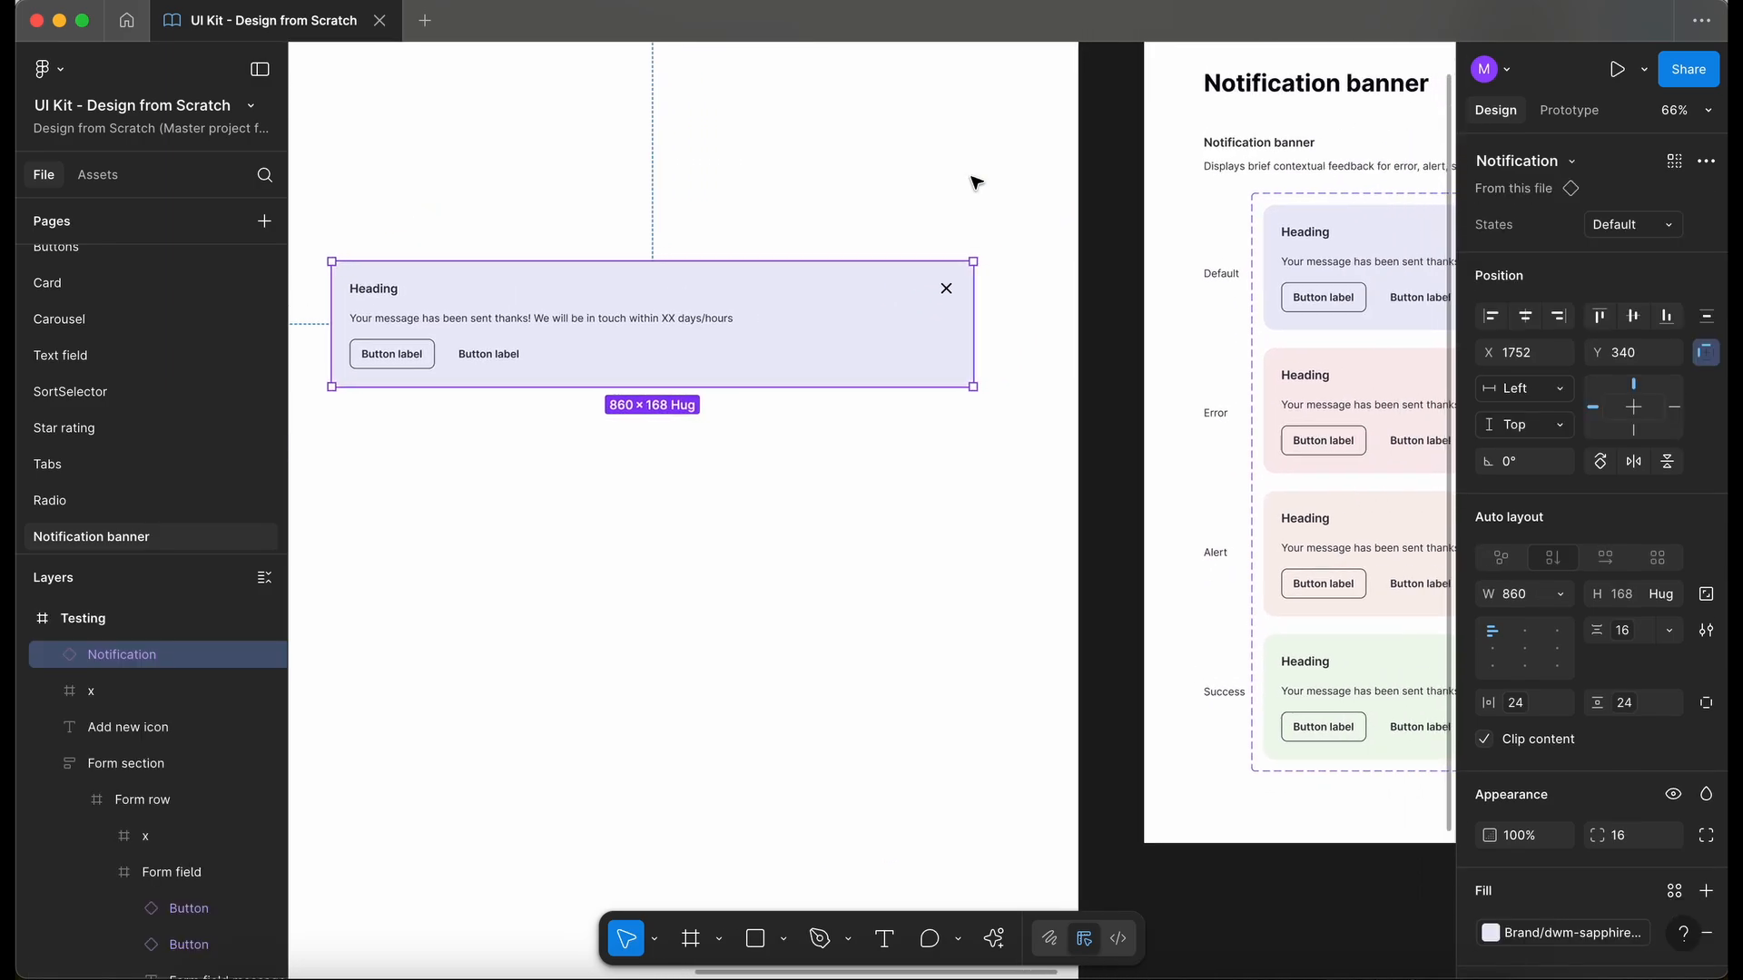
- Create a text property named Heading, linked to the heading text in all four Notification banner variants
{"action": "scroll", "coordinate": [972, 180], "scroll_direction": "up", "scroll_amount": 3}
{"action": "double_click", "coordinate": [655, 247]}
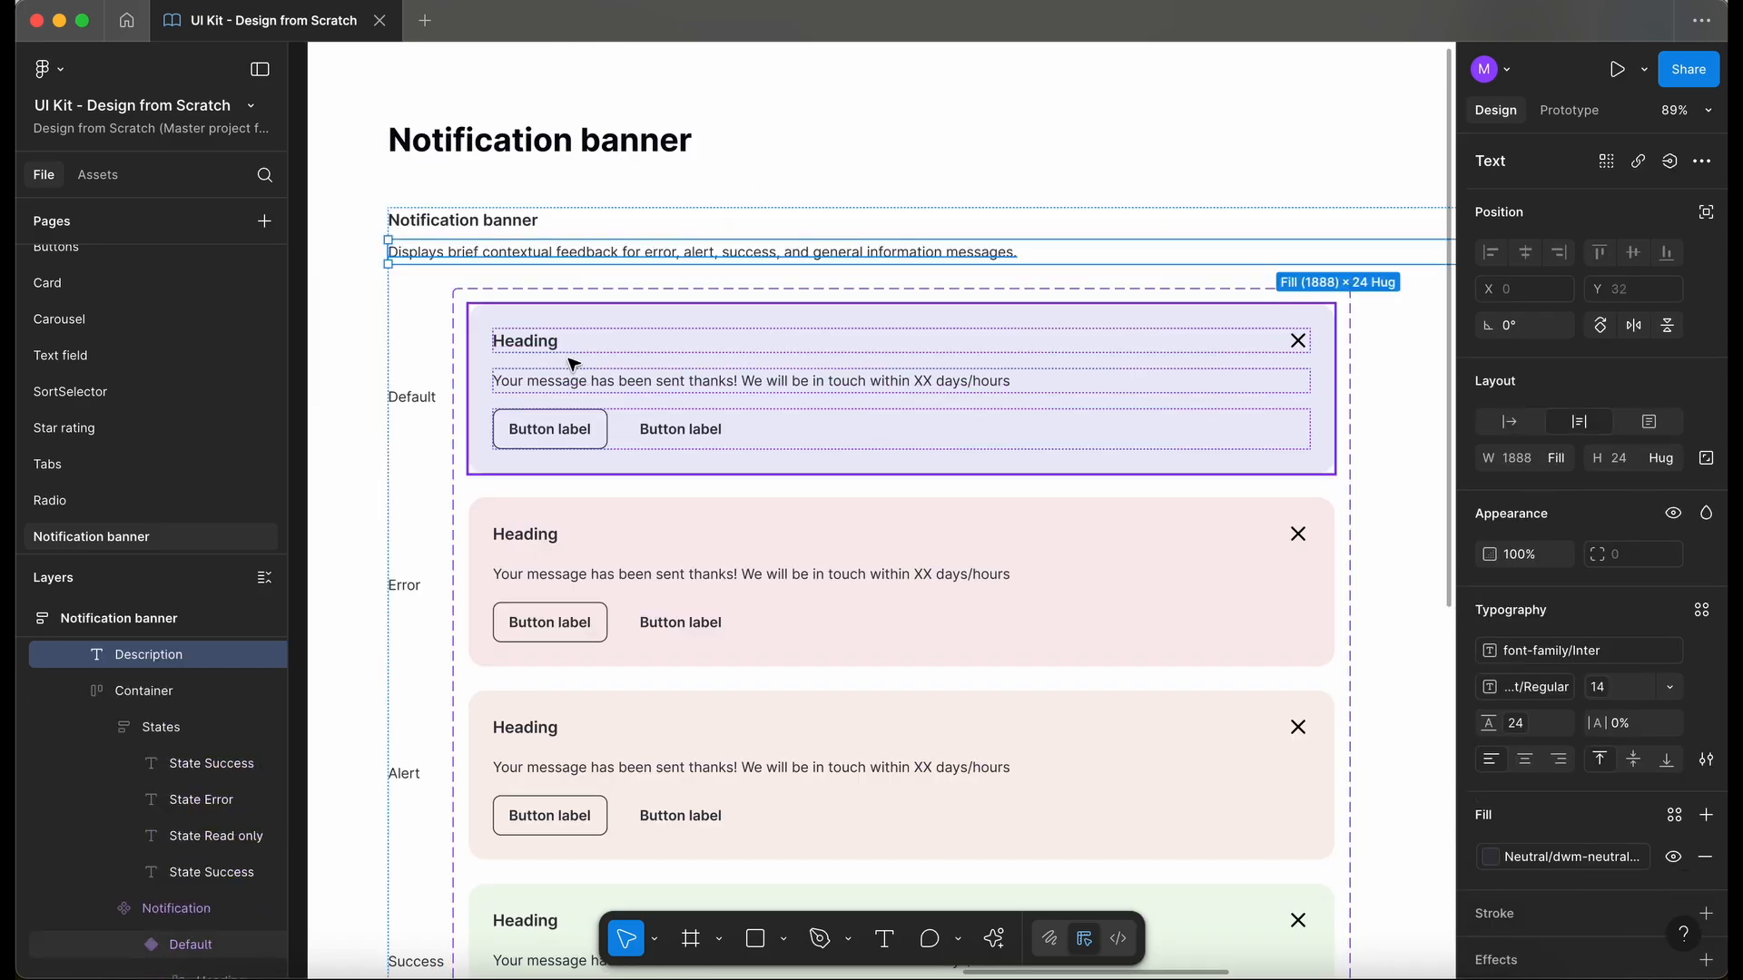
{"action": "left_click", "coordinate": [534, 349], "text": "super"}
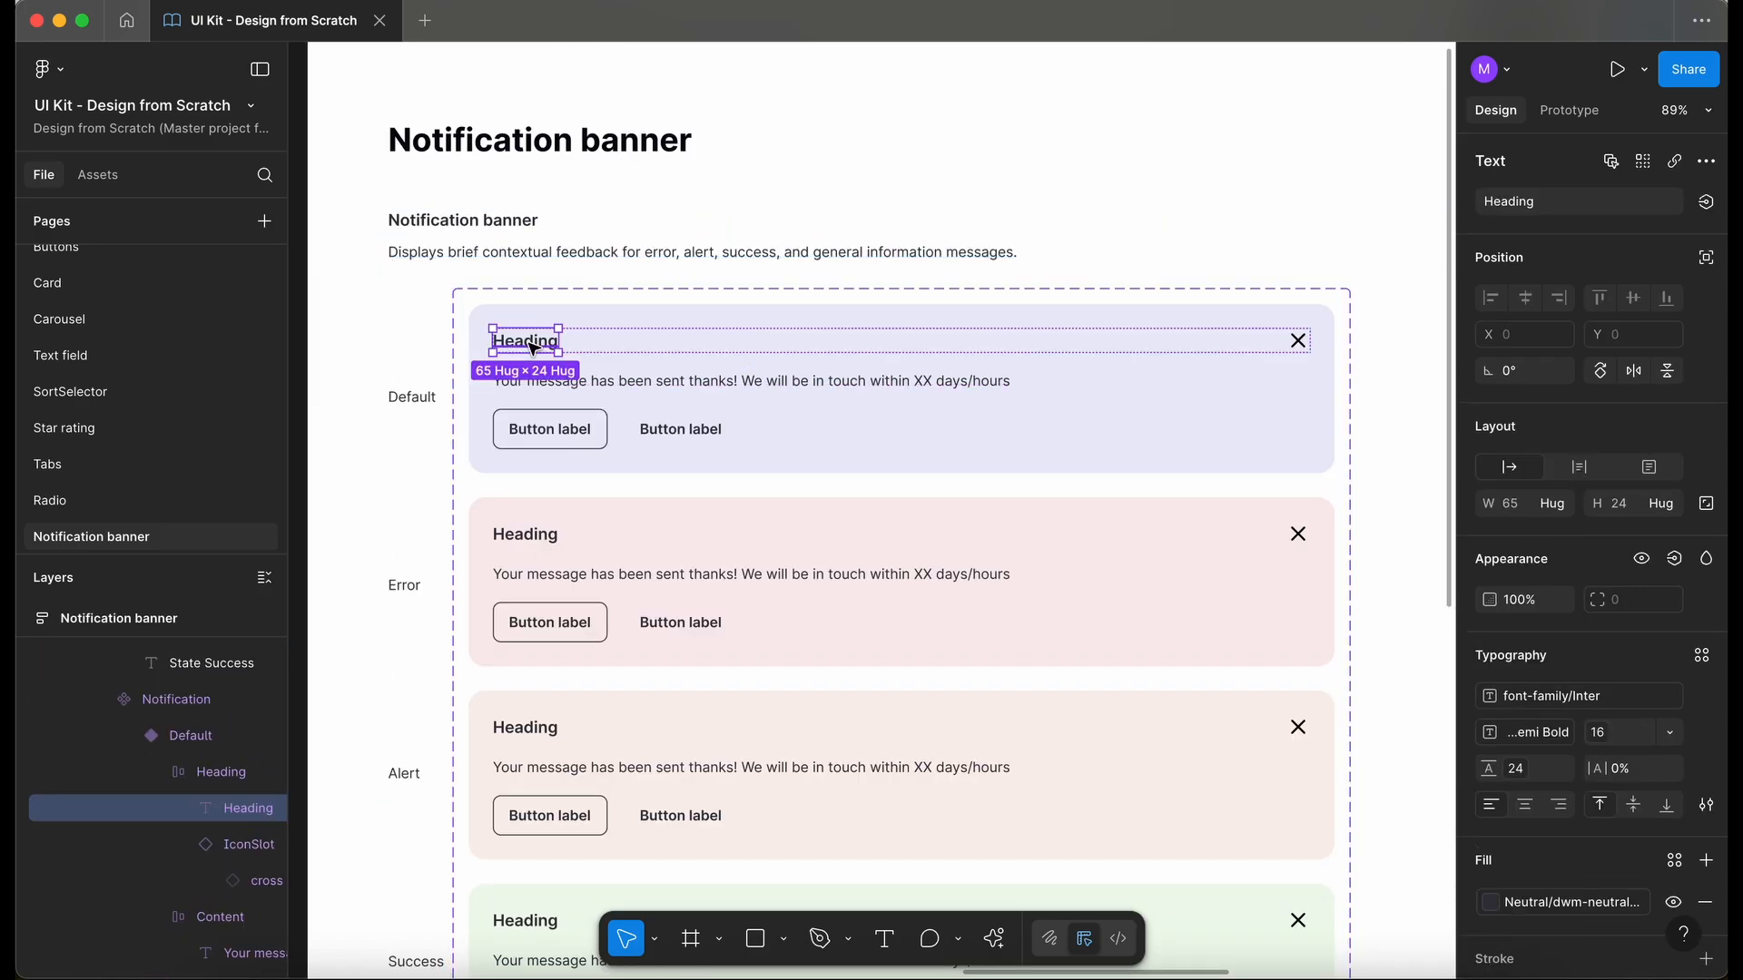
{"action": "scroll", "coordinate": [610, 350], "scroll_direction": "down", "scroll_amount": 3}
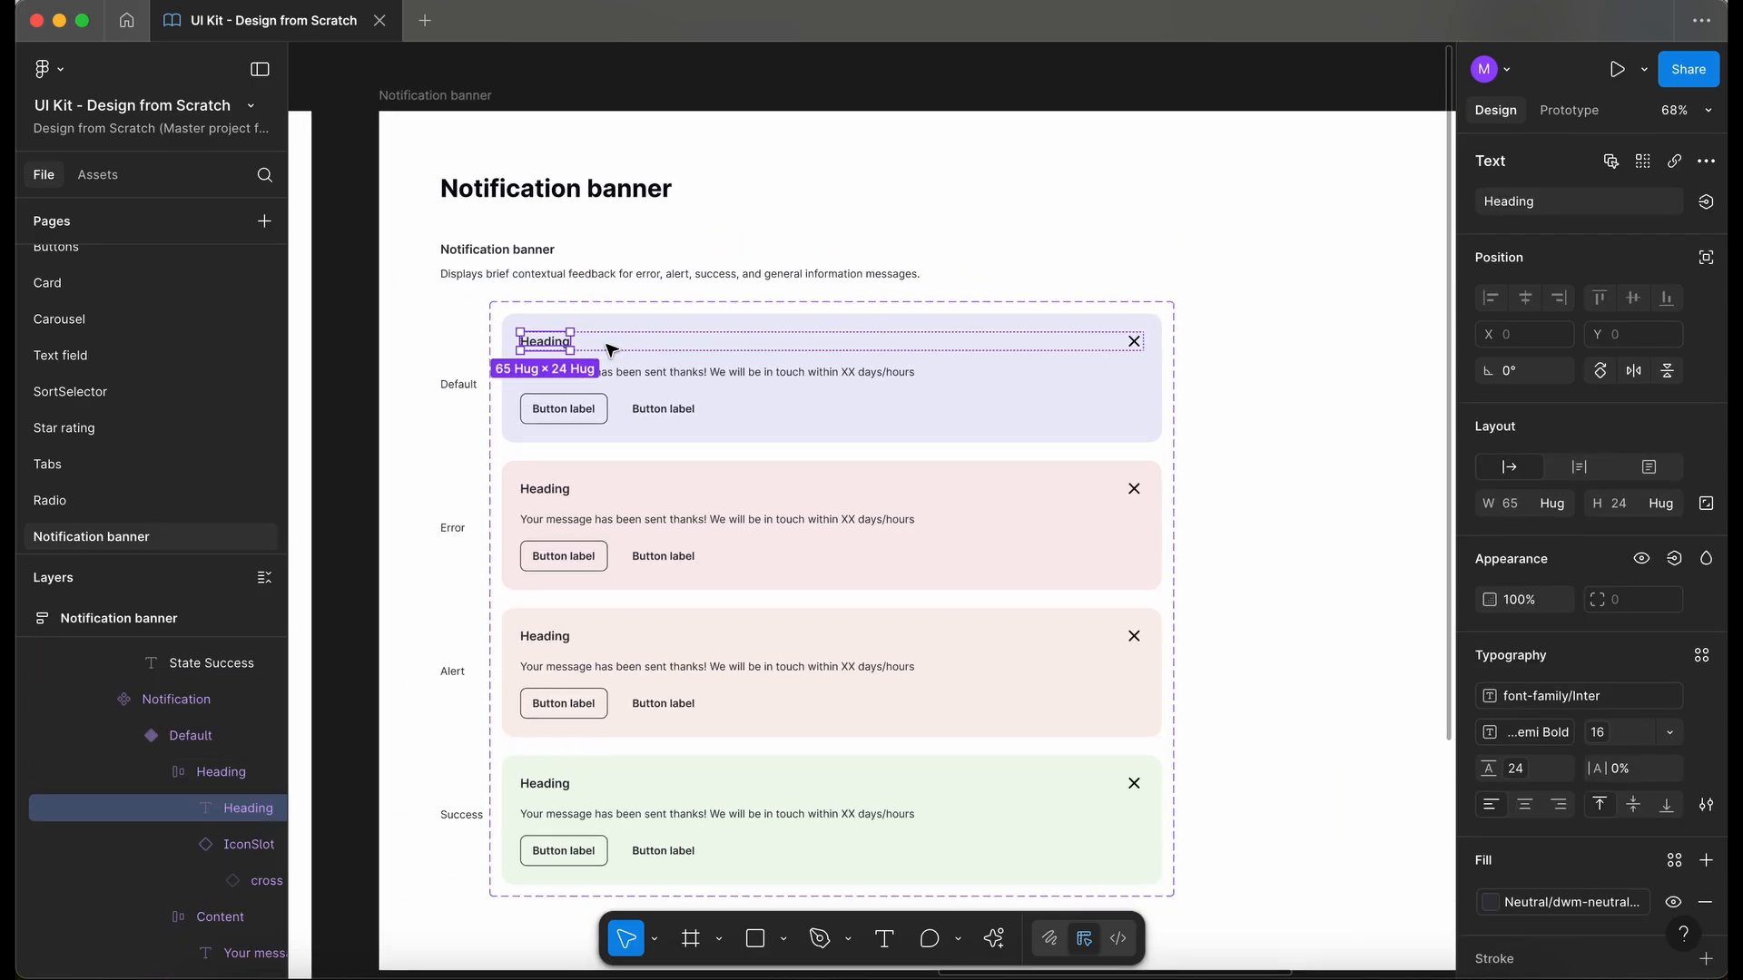
{"action": "left_click", "coordinate": [1611, 164]}
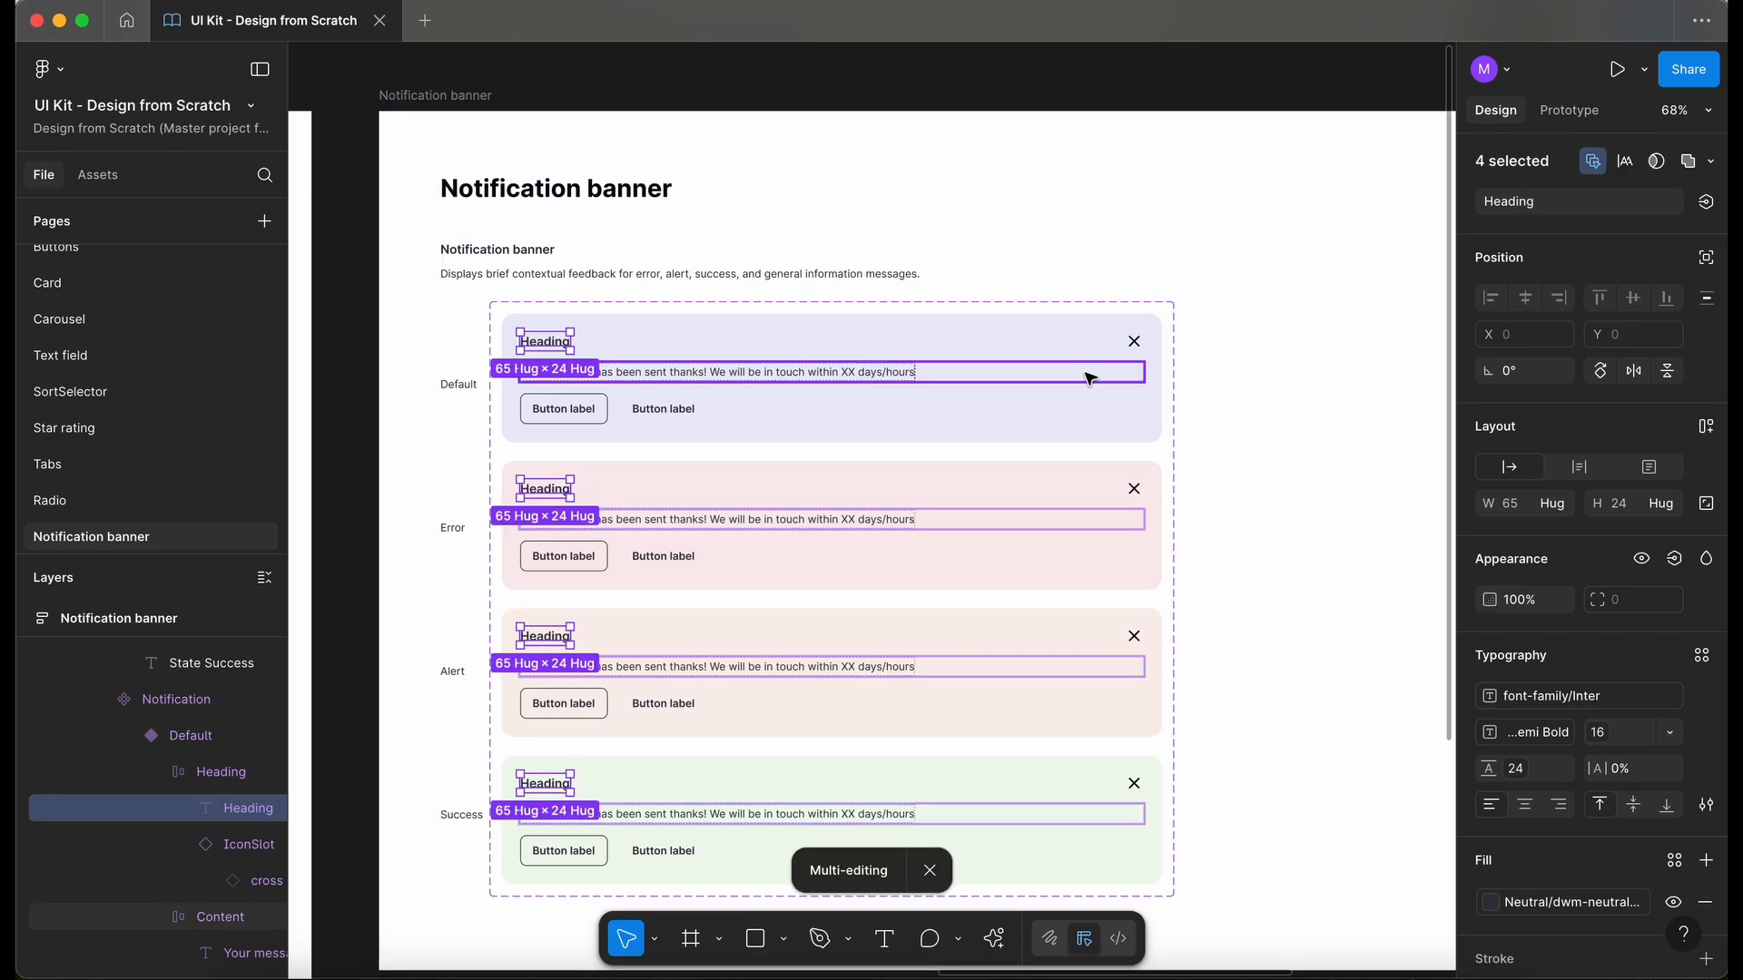
{"action": "left_click", "coordinate": [1707, 205]}
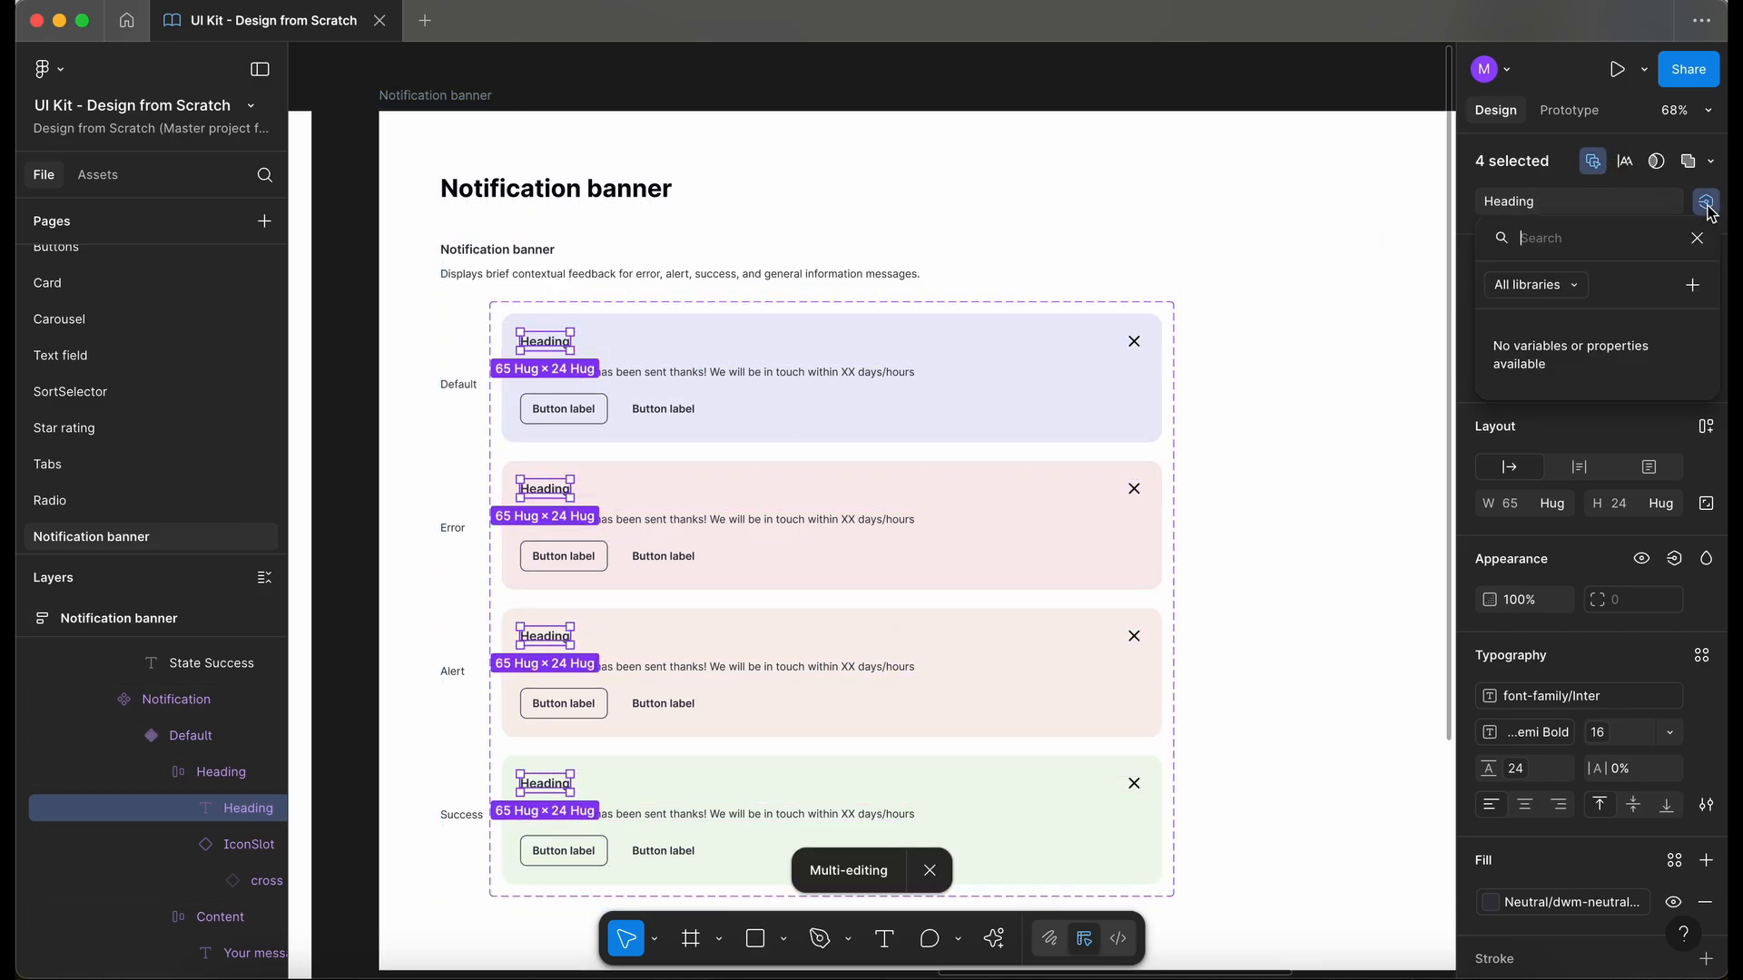
{"action": "left_click", "coordinate": [1689, 286]}
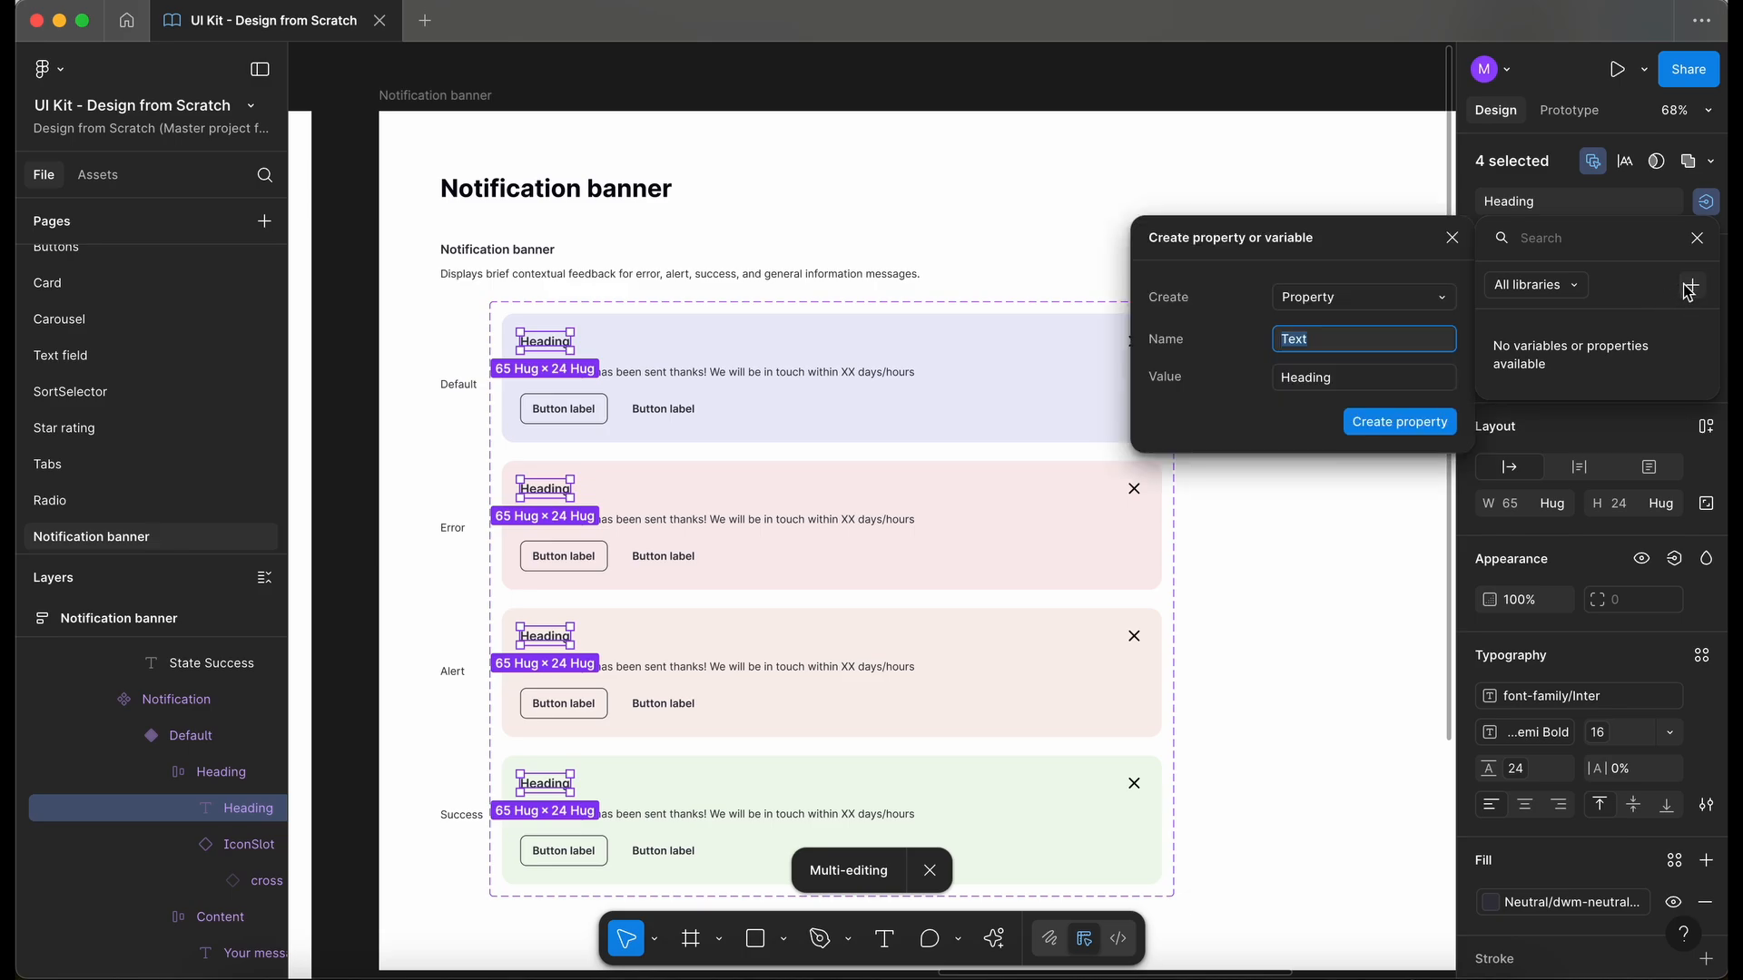
{"action": "type", "text": "Heading"}
{"action": "left_click", "coordinate": [1381, 421]}
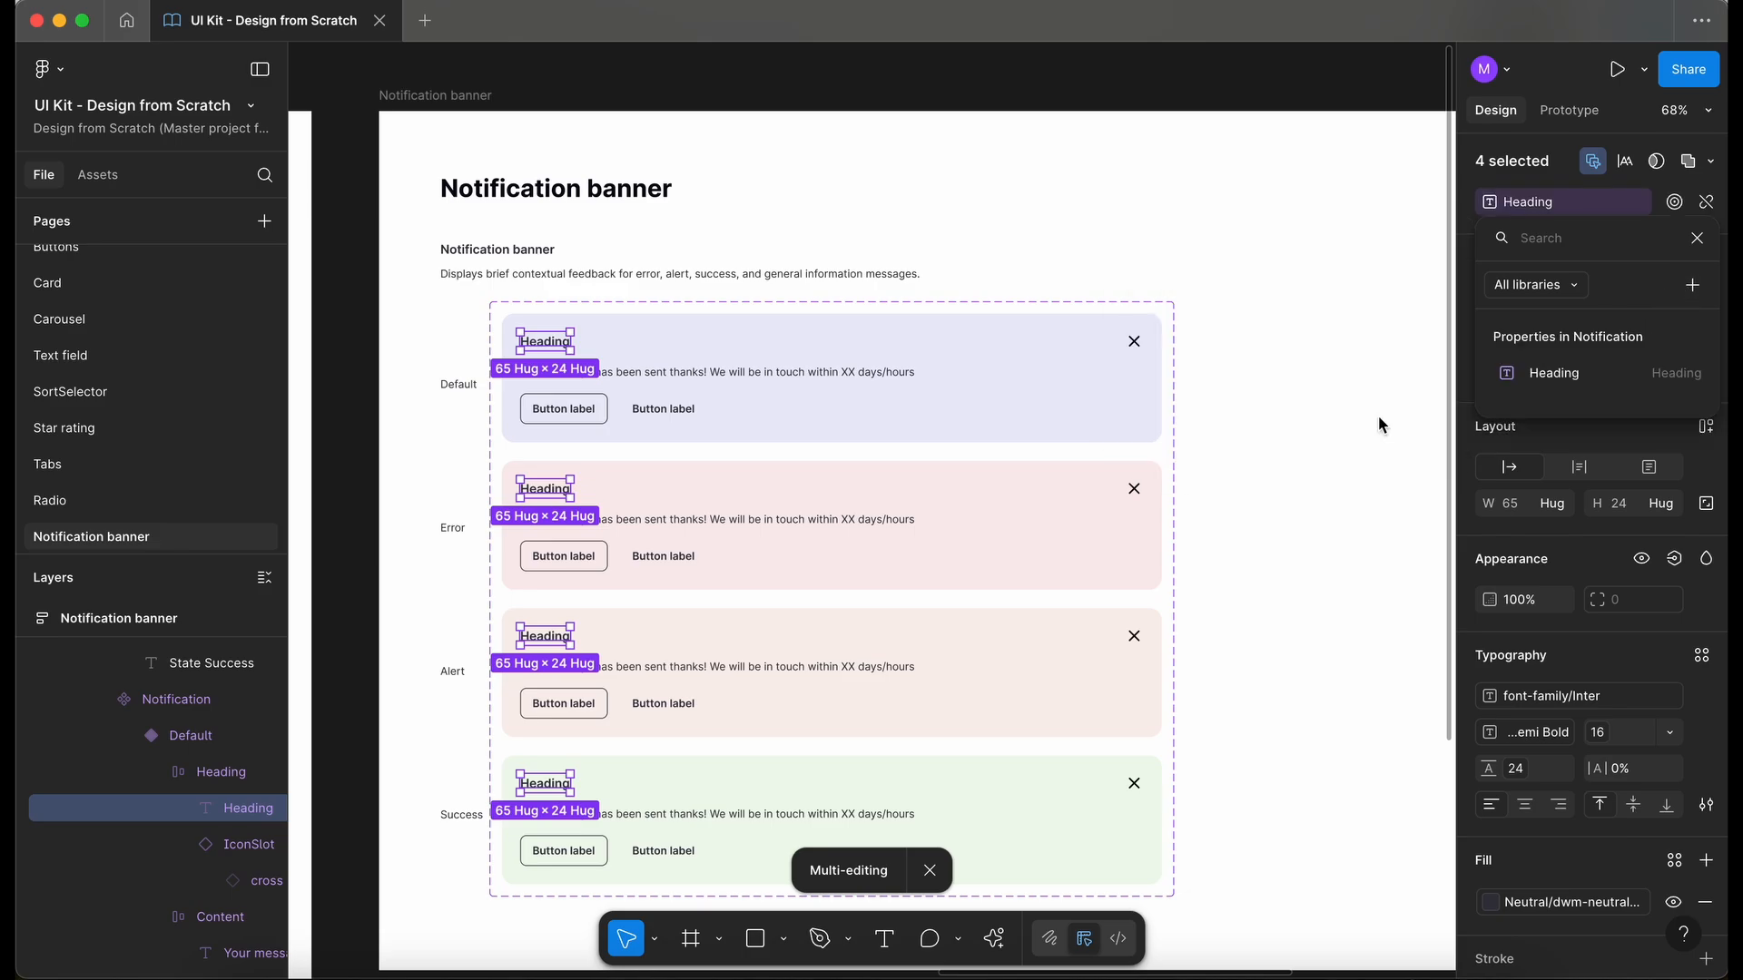
- Set the Heading property of the test banner instance on the Testing frame to "Heading test"
{"action": "scroll", "coordinate": [980, 490], "scroll_direction": "down", "scroll_amount": 5}
{"action": "scroll", "coordinate": [978, 490], "scroll_direction": "left", "scroll_amount": 3}
{"action": "left_click", "coordinate": [739, 410]}
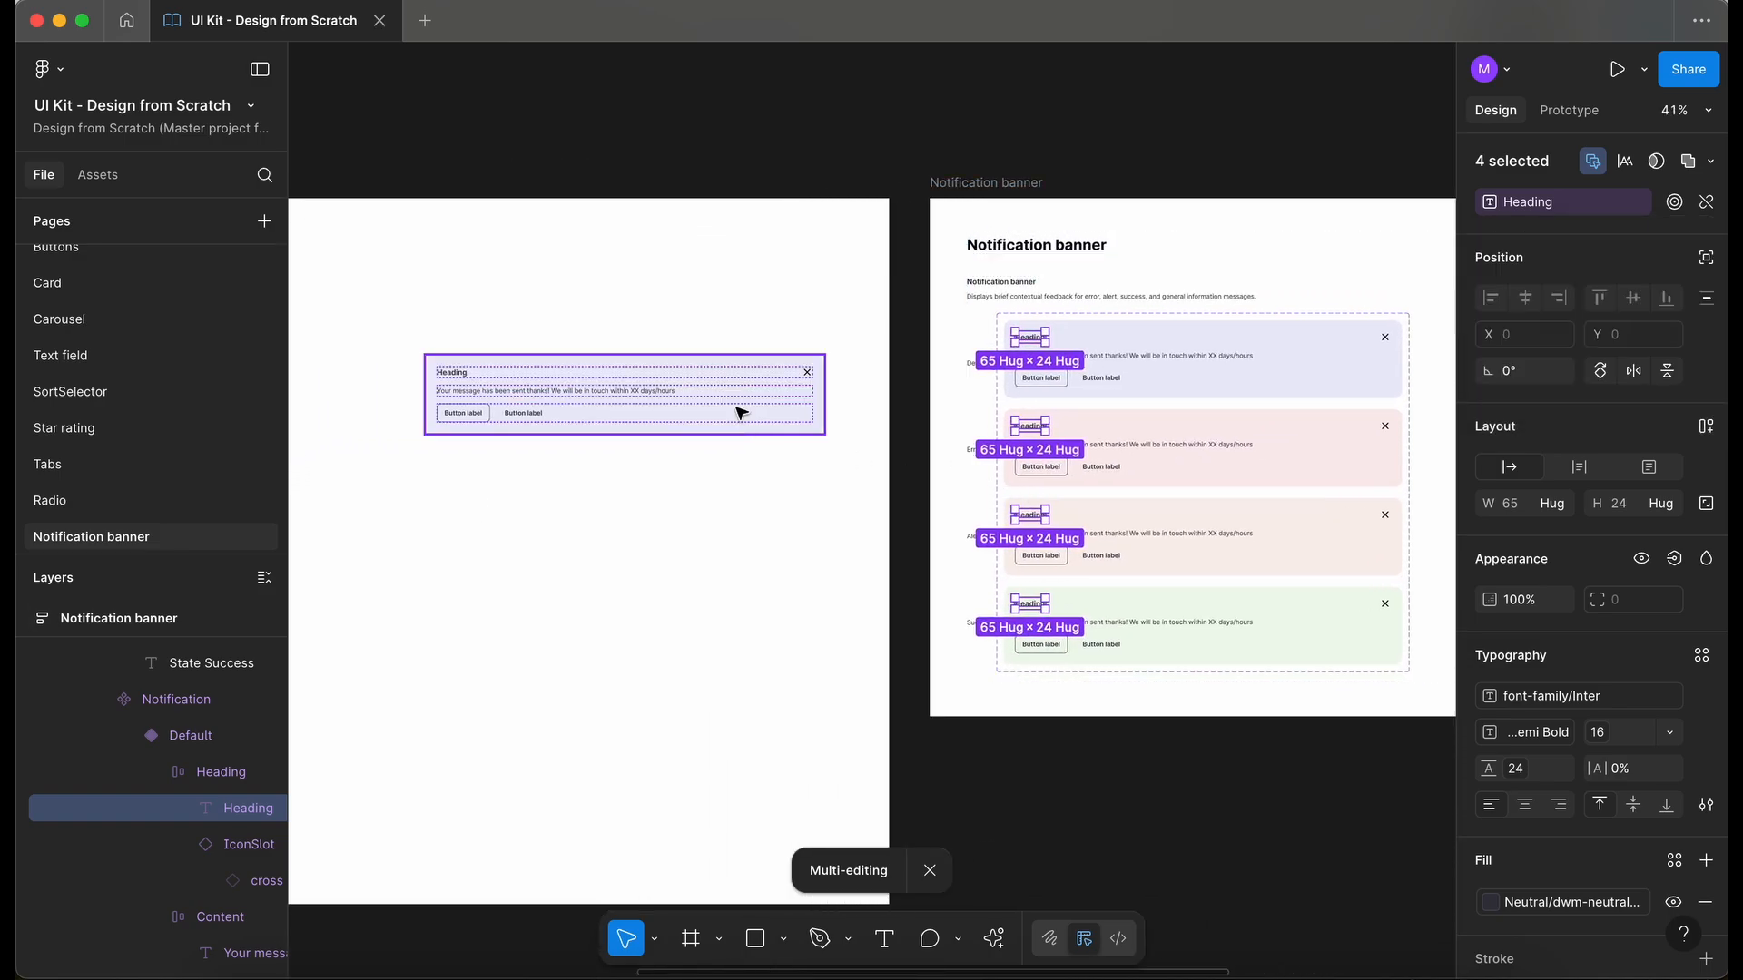
{"action": "scroll", "coordinate": [771, 386], "scroll_direction": "left", "scroll_amount": 2}
{"action": "left_click", "coordinate": [808, 353]}
{"action": "left_click", "coordinate": [812, 357]}
{"action": "left_click", "coordinate": [1657, 266]}
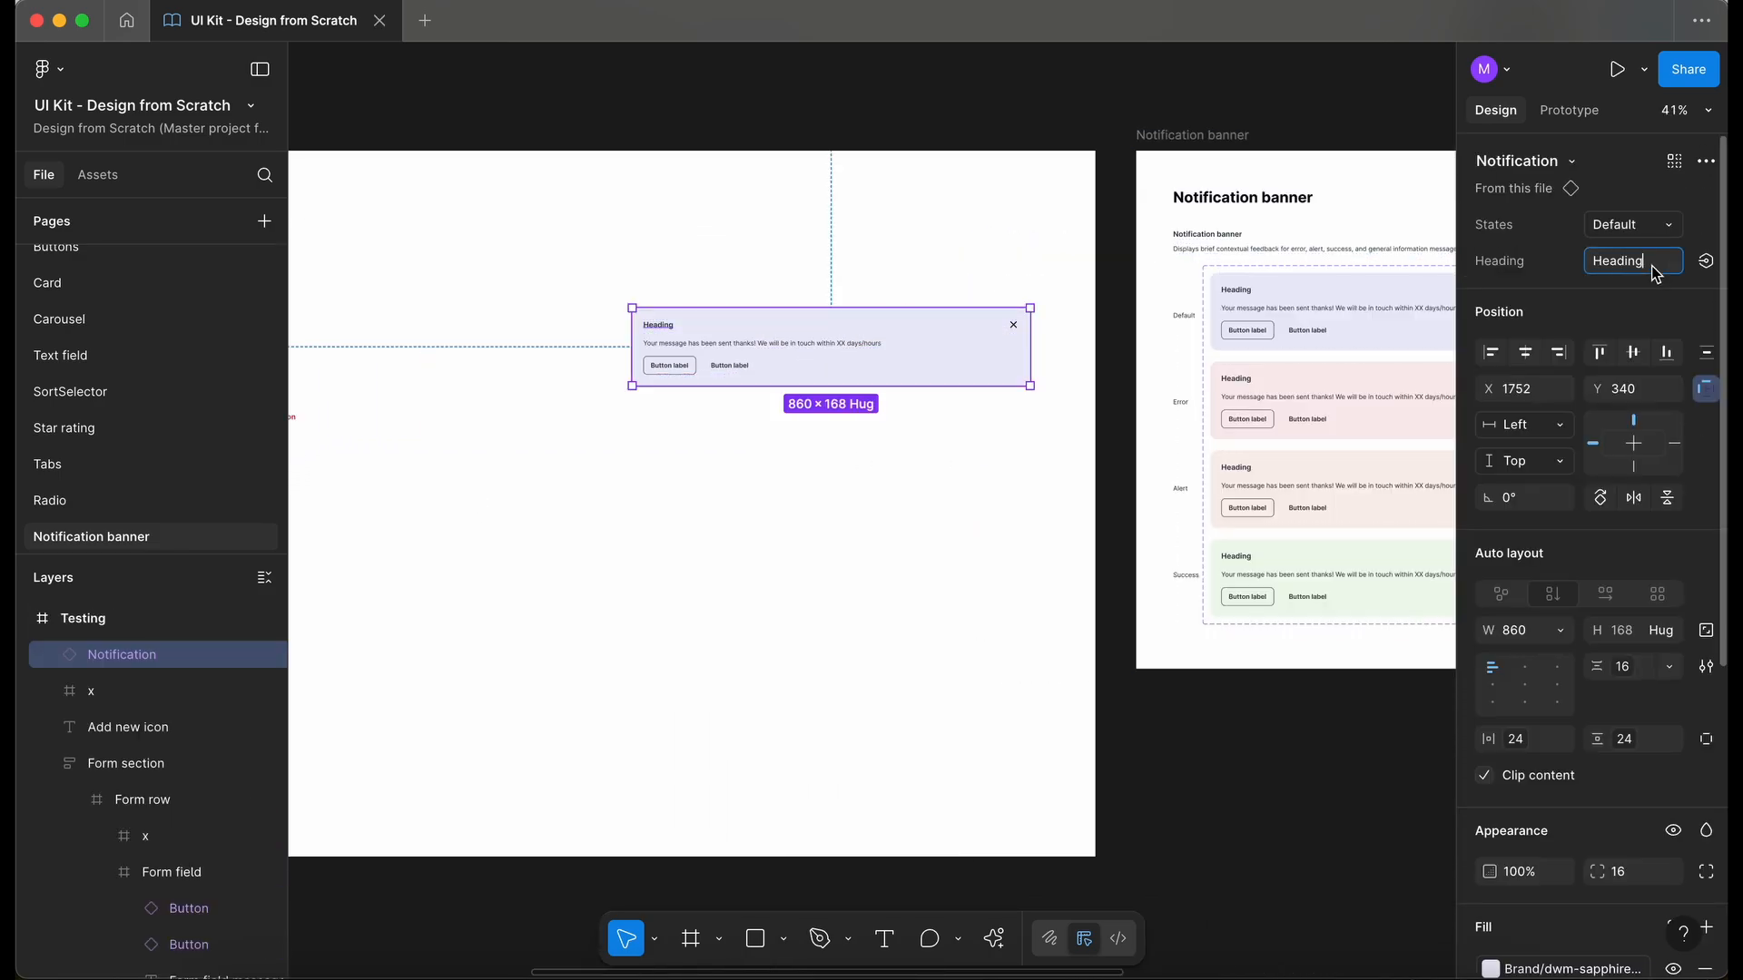
{"action": "left_click", "coordinate": [1661, 270]}
{"action": "key", "text": "Return"}
{"action": "scroll", "coordinate": [704, 326], "scroll_direction": "up", "scroll_amount": 5}
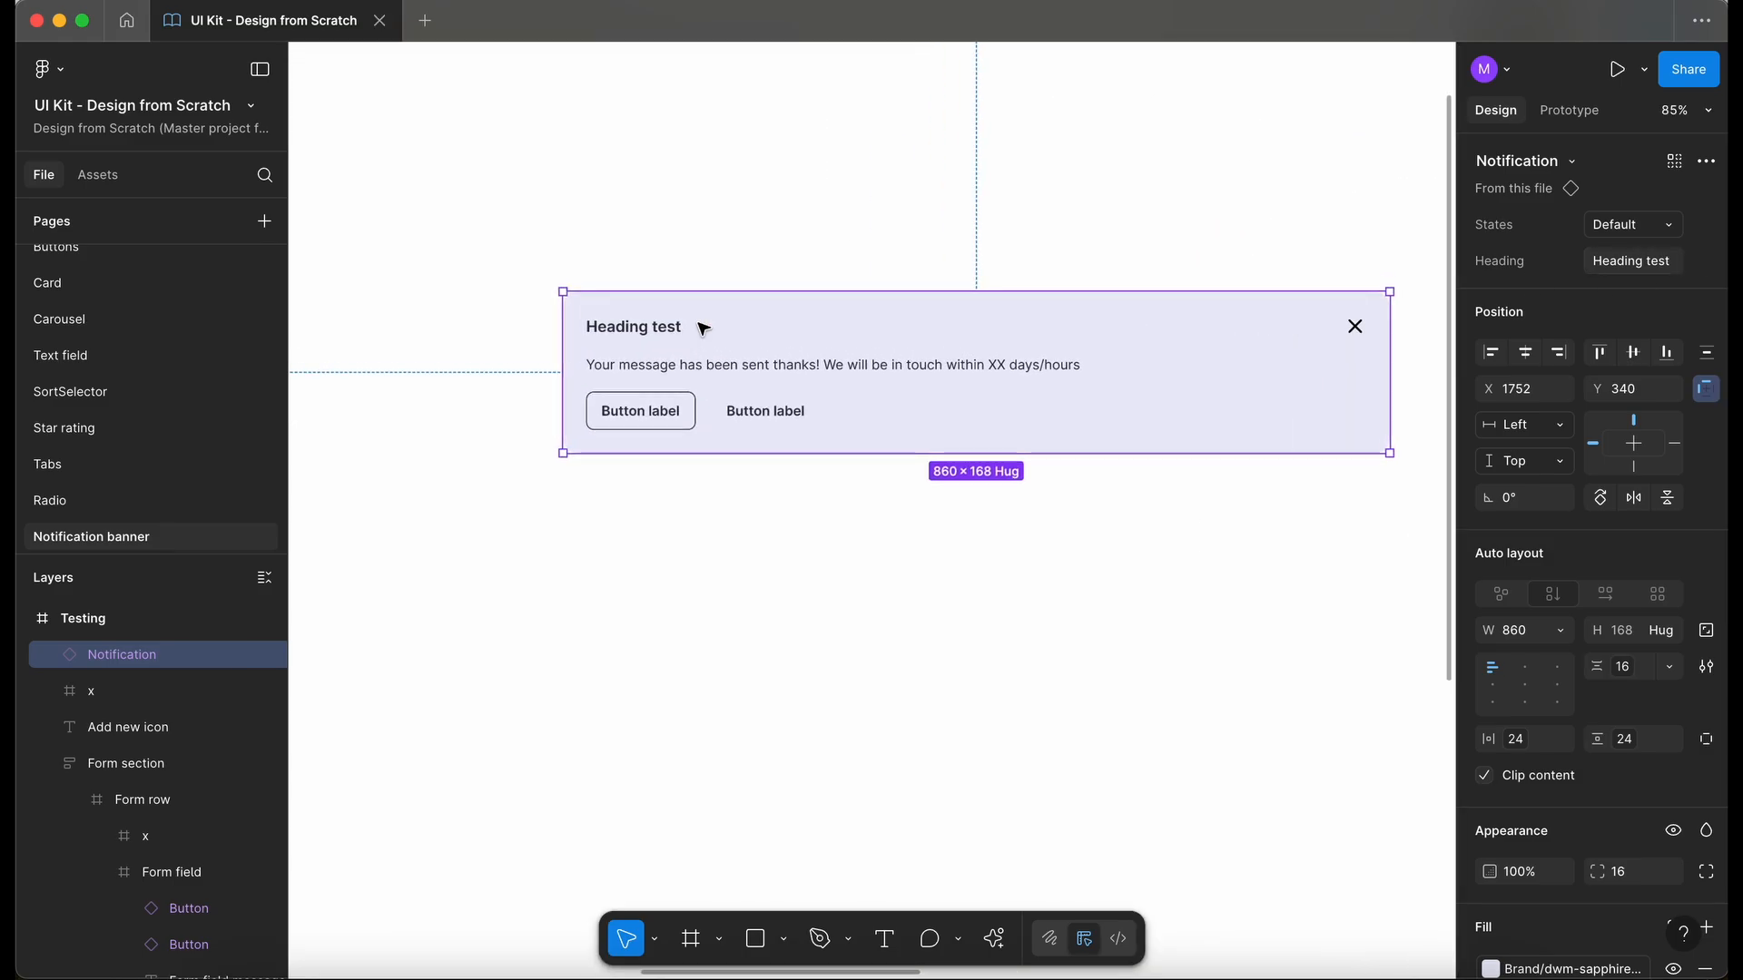
- Create a text property named Content, linked to the message text in all four Notification banner variants
{"action": "scroll", "coordinate": [704, 327], "scroll_direction": "down", "scroll_amount": 5}
{"action": "scroll", "coordinate": [802, 334], "scroll_direction": "right", "scroll_amount": 8}
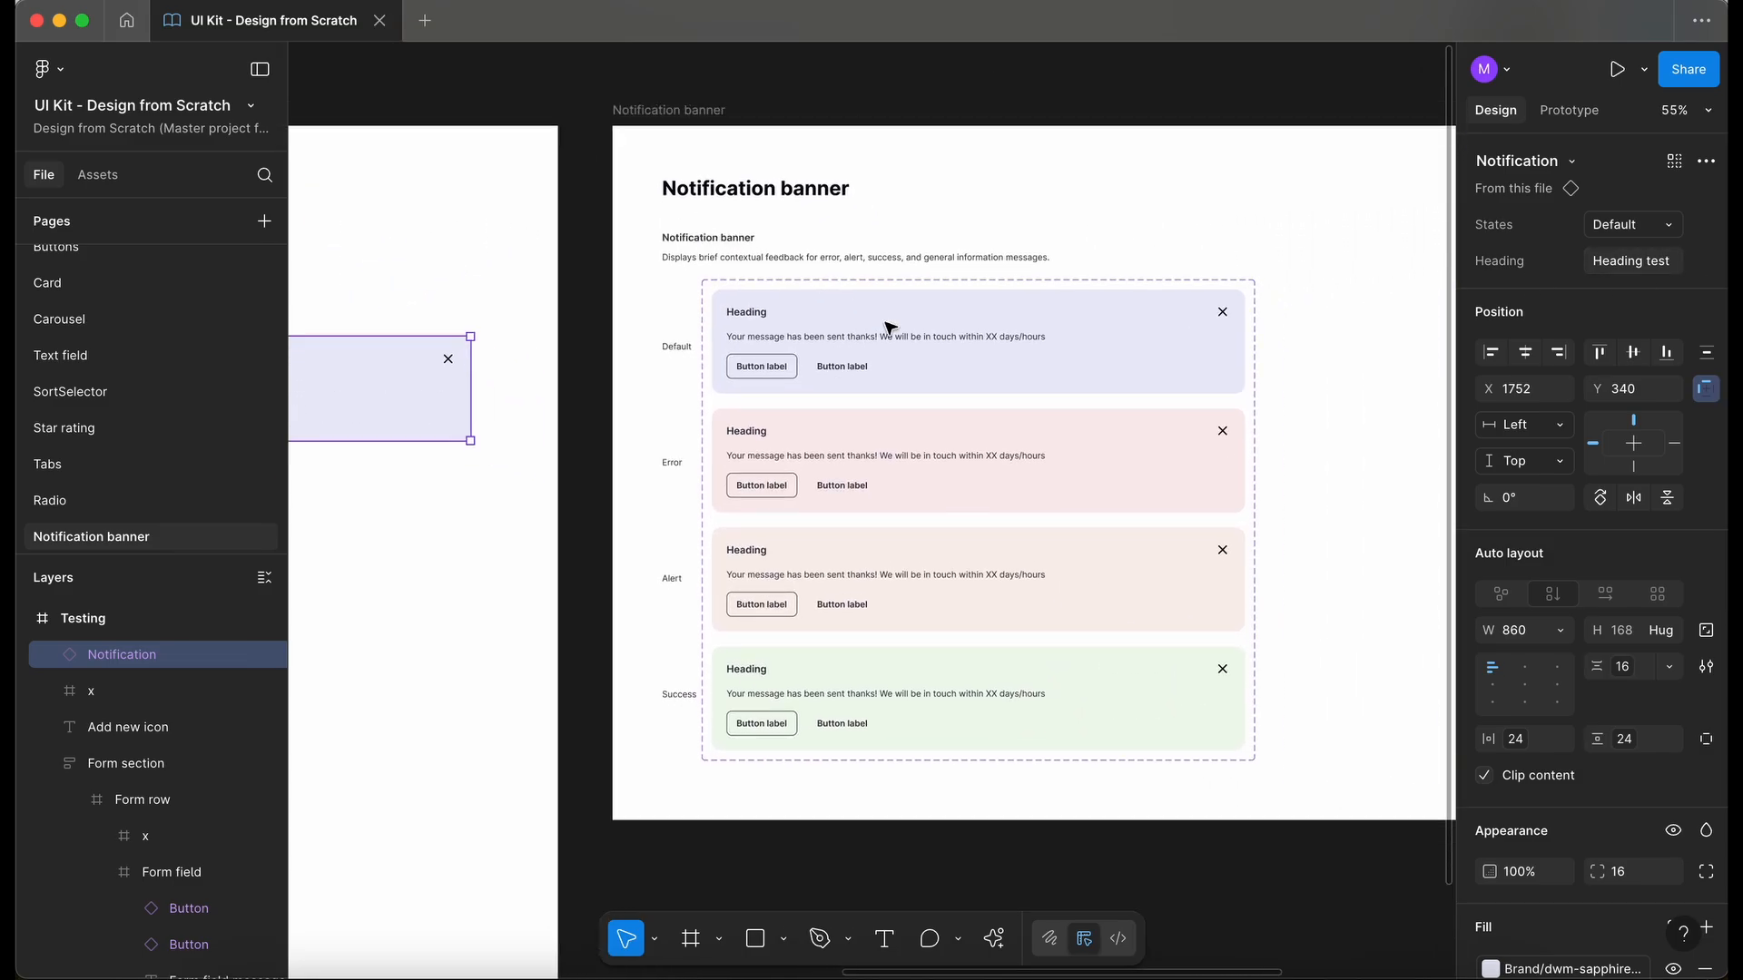
{"action": "scroll", "coordinate": [887, 323], "scroll_direction": "up", "scroll_amount": 3}
{"action": "double_click", "coordinate": [821, 325]}
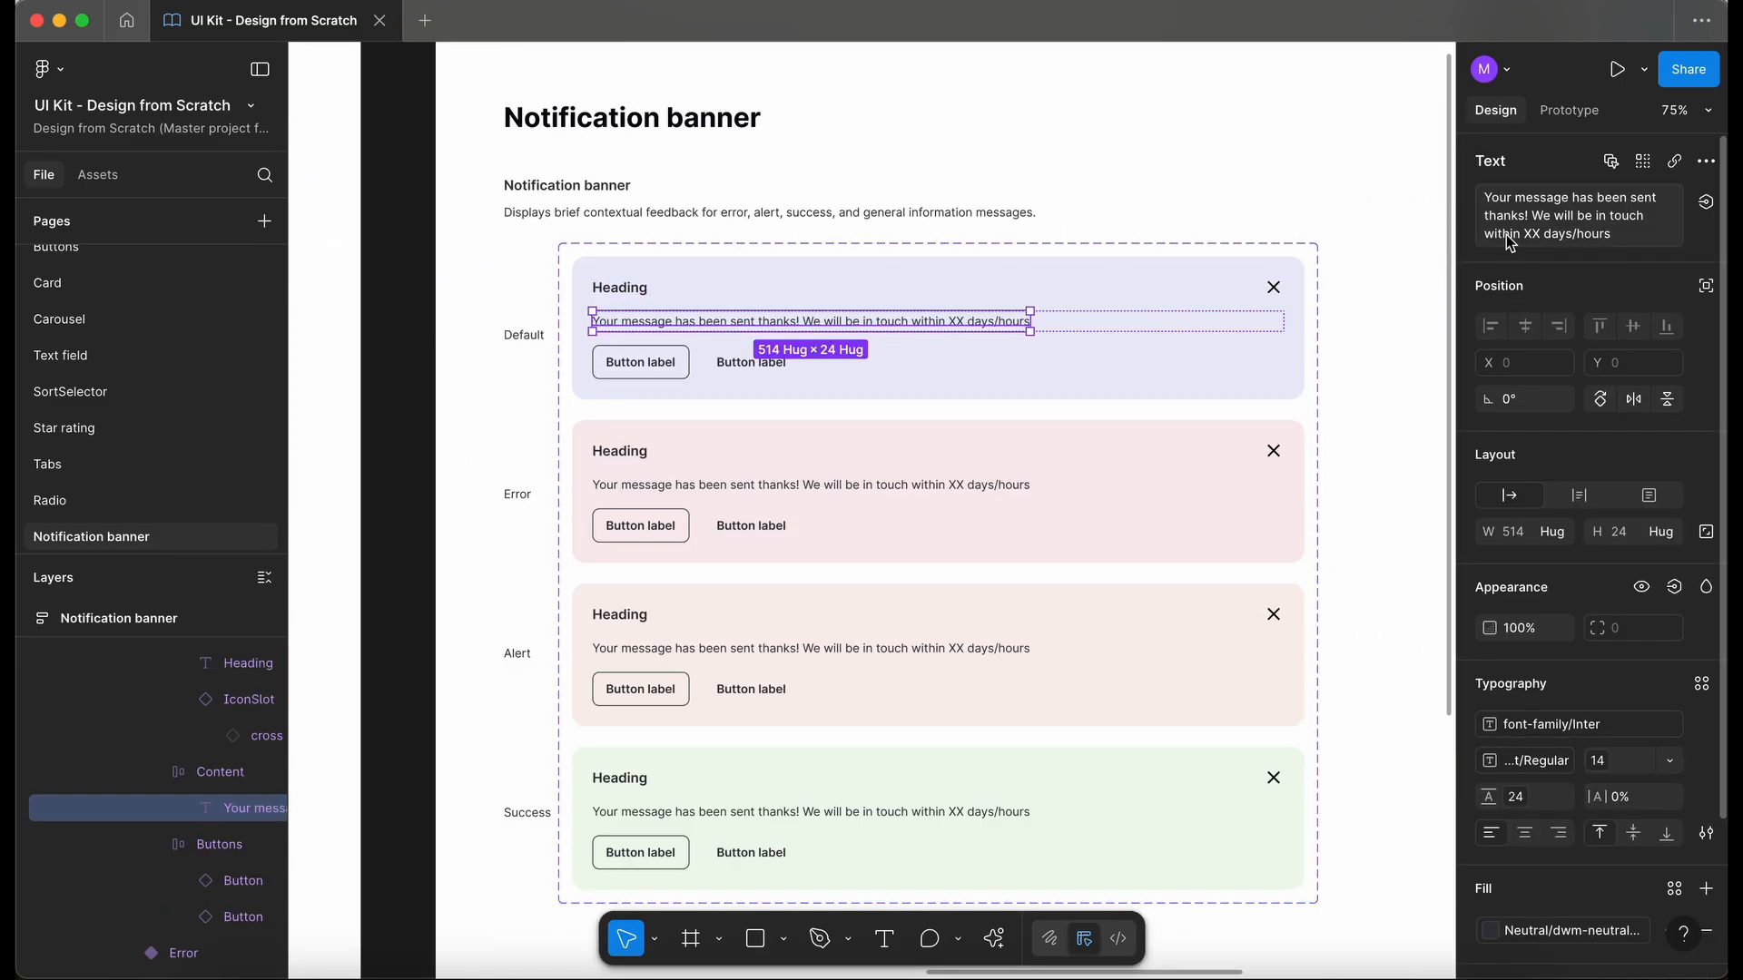
{"action": "left_click", "coordinate": [1614, 164]}
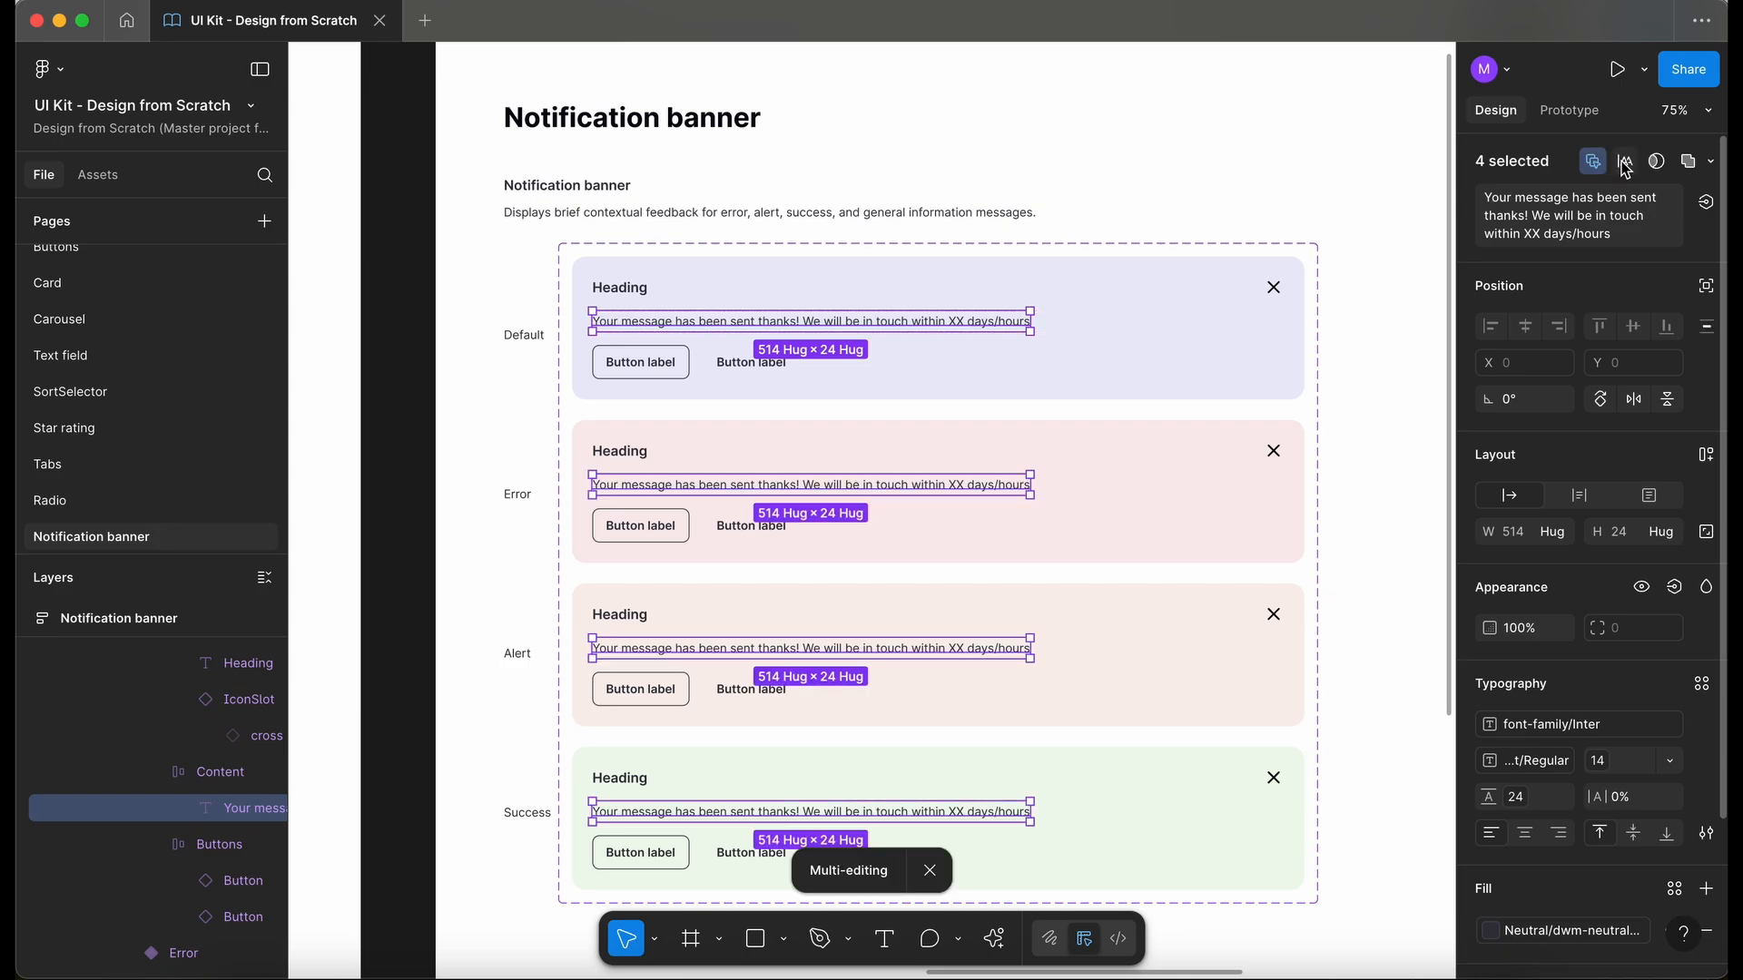
{"action": "left_click", "coordinate": [1707, 207]}
{"action": "left_click", "coordinate": [1692, 287]}
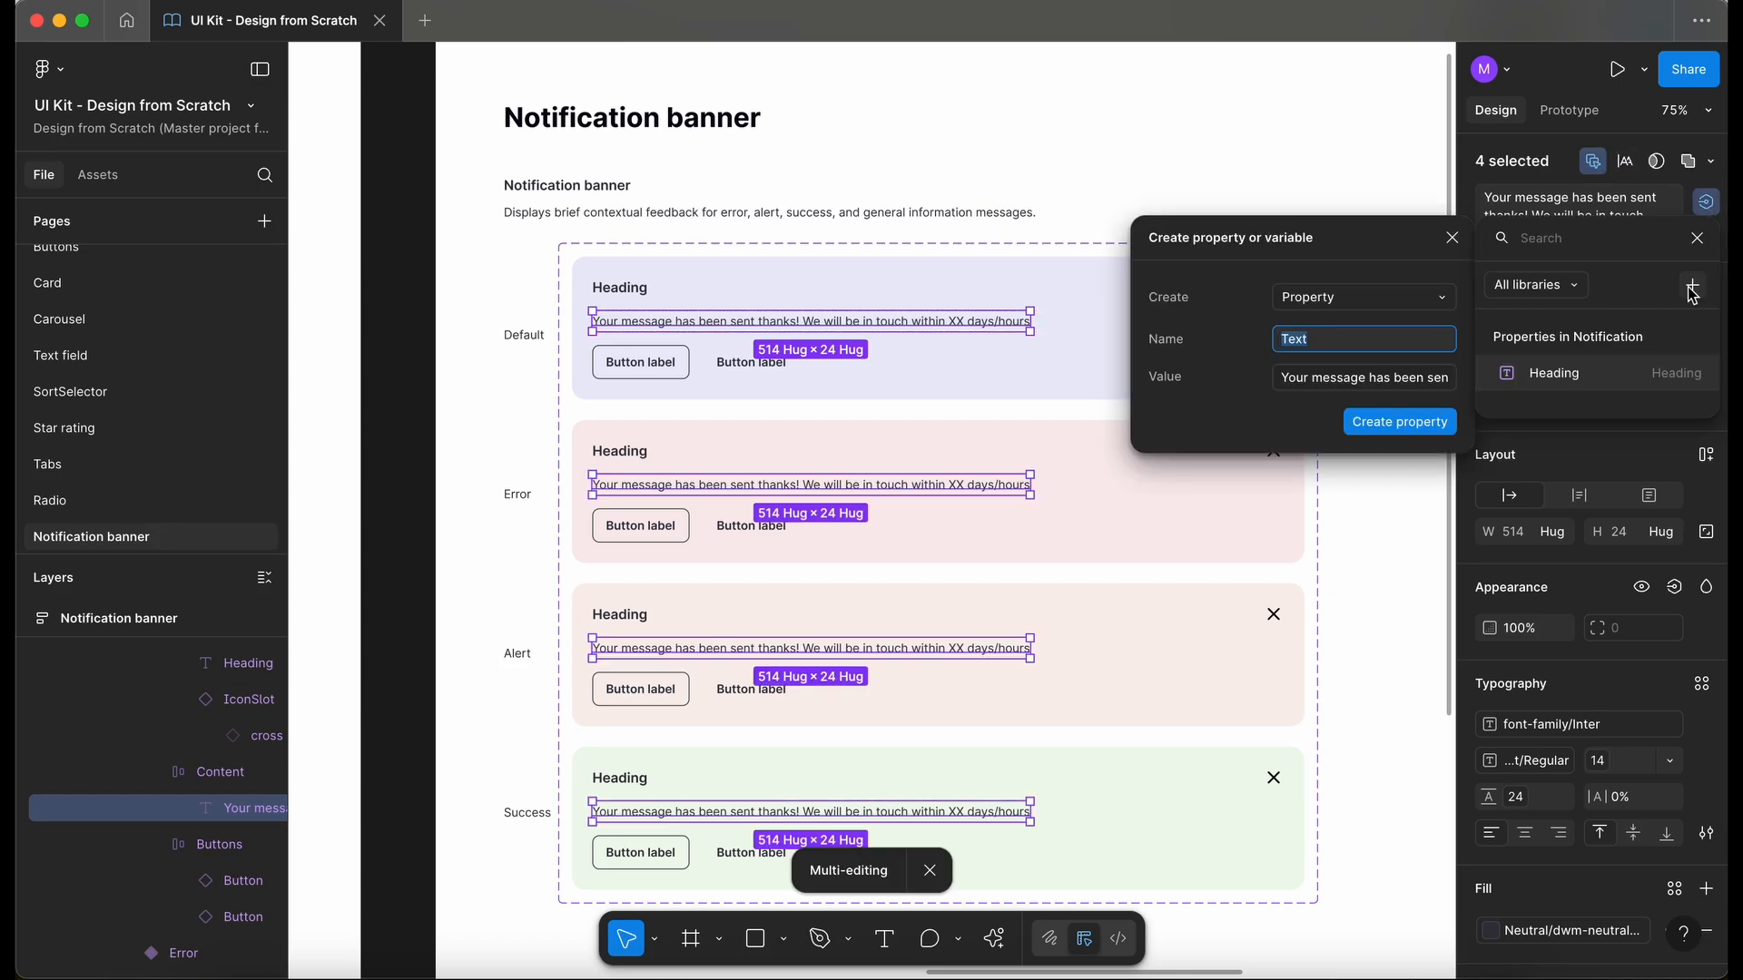
{"action": "type", "text": "Conten"}
{"action": "left_click", "coordinate": [1391, 429]}
- Switch the States property of the test banner instance on the Testing frame to Error
{"action": "scroll", "coordinate": [1026, 473], "scroll_direction": "down", "scroll_amount": 5}
{"action": "scroll", "coordinate": [1027, 474], "scroll_direction": "left", "scroll_amount": 2}
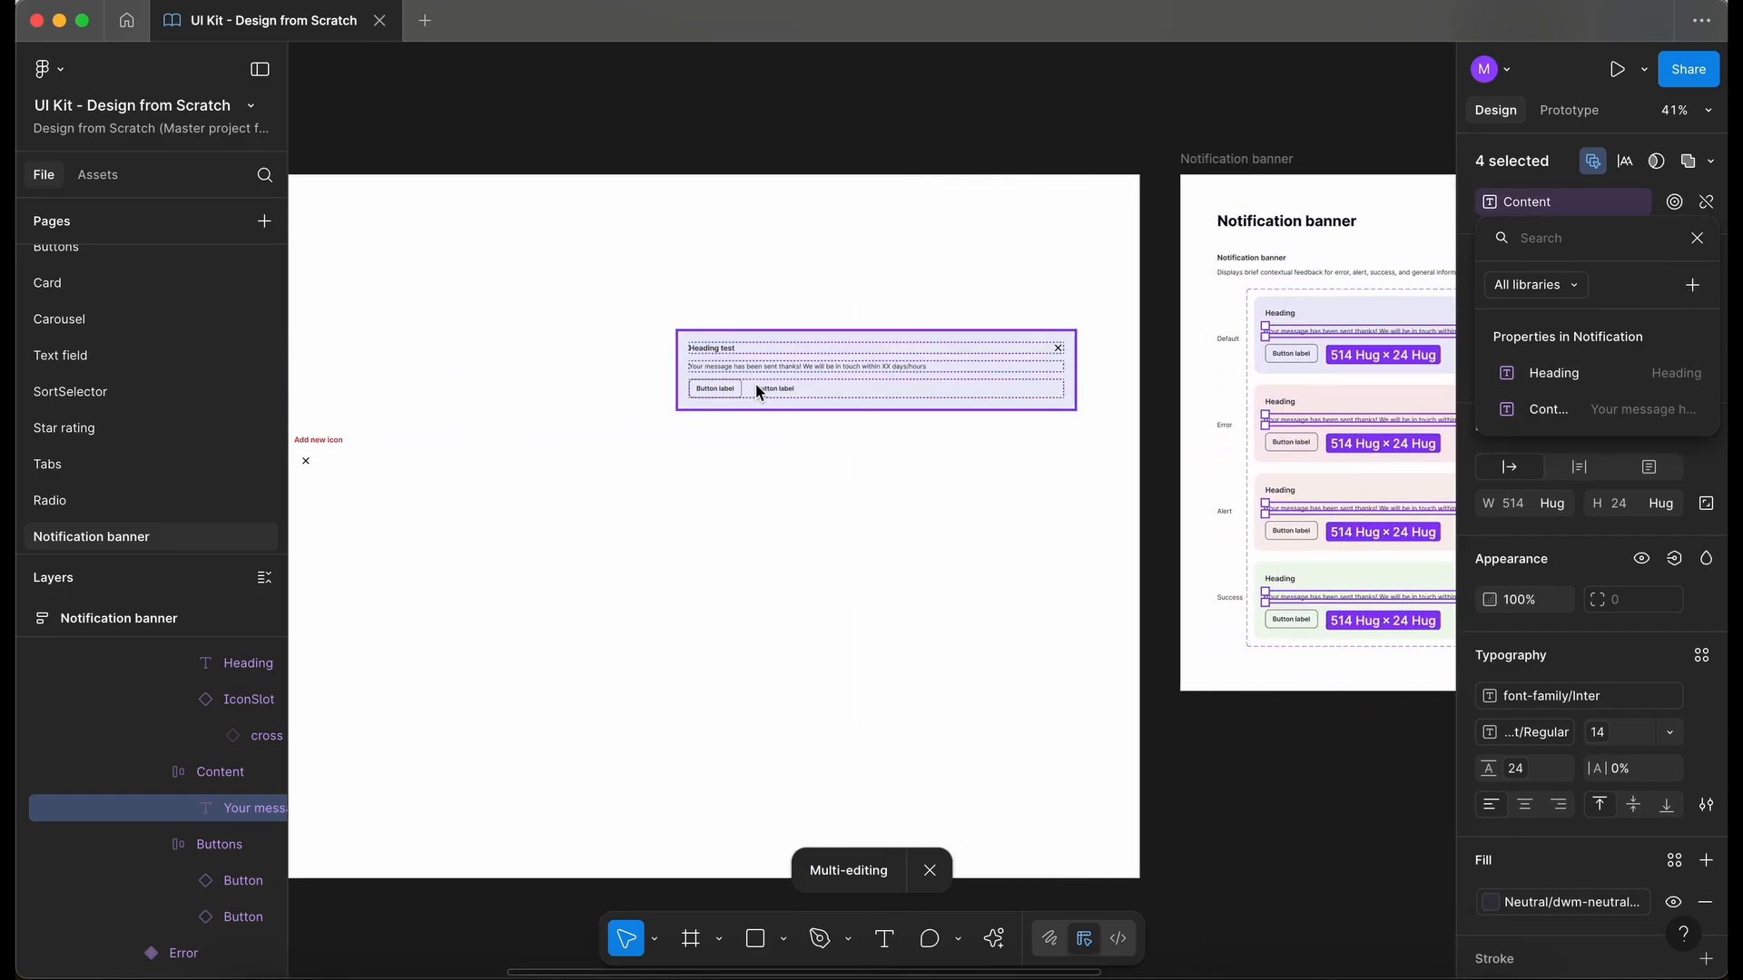
{"action": "left_click", "coordinate": [756, 385]}
{"action": "scroll", "coordinate": [776, 378], "scroll_direction": "up", "scroll_amount": 5}
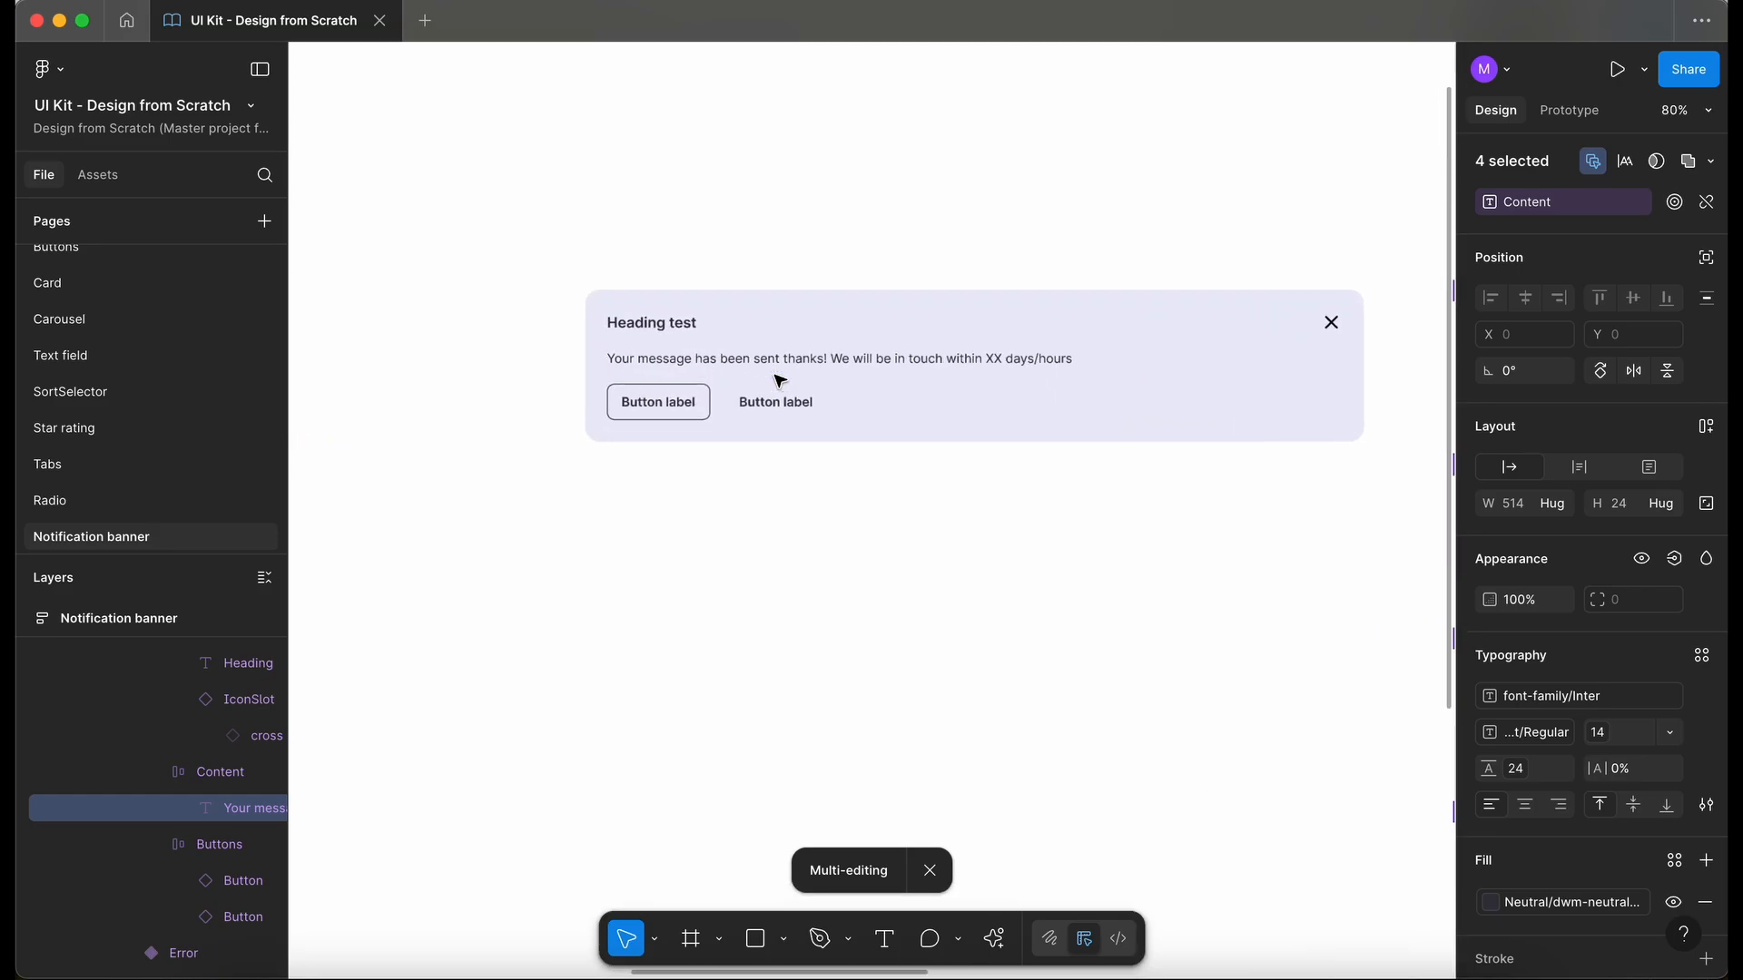
{"action": "left_click", "coordinate": [853, 403]}
{"action": "left_click", "coordinate": [1654, 229]}
{"action": "left_click", "coordinate": [1621, 255]}
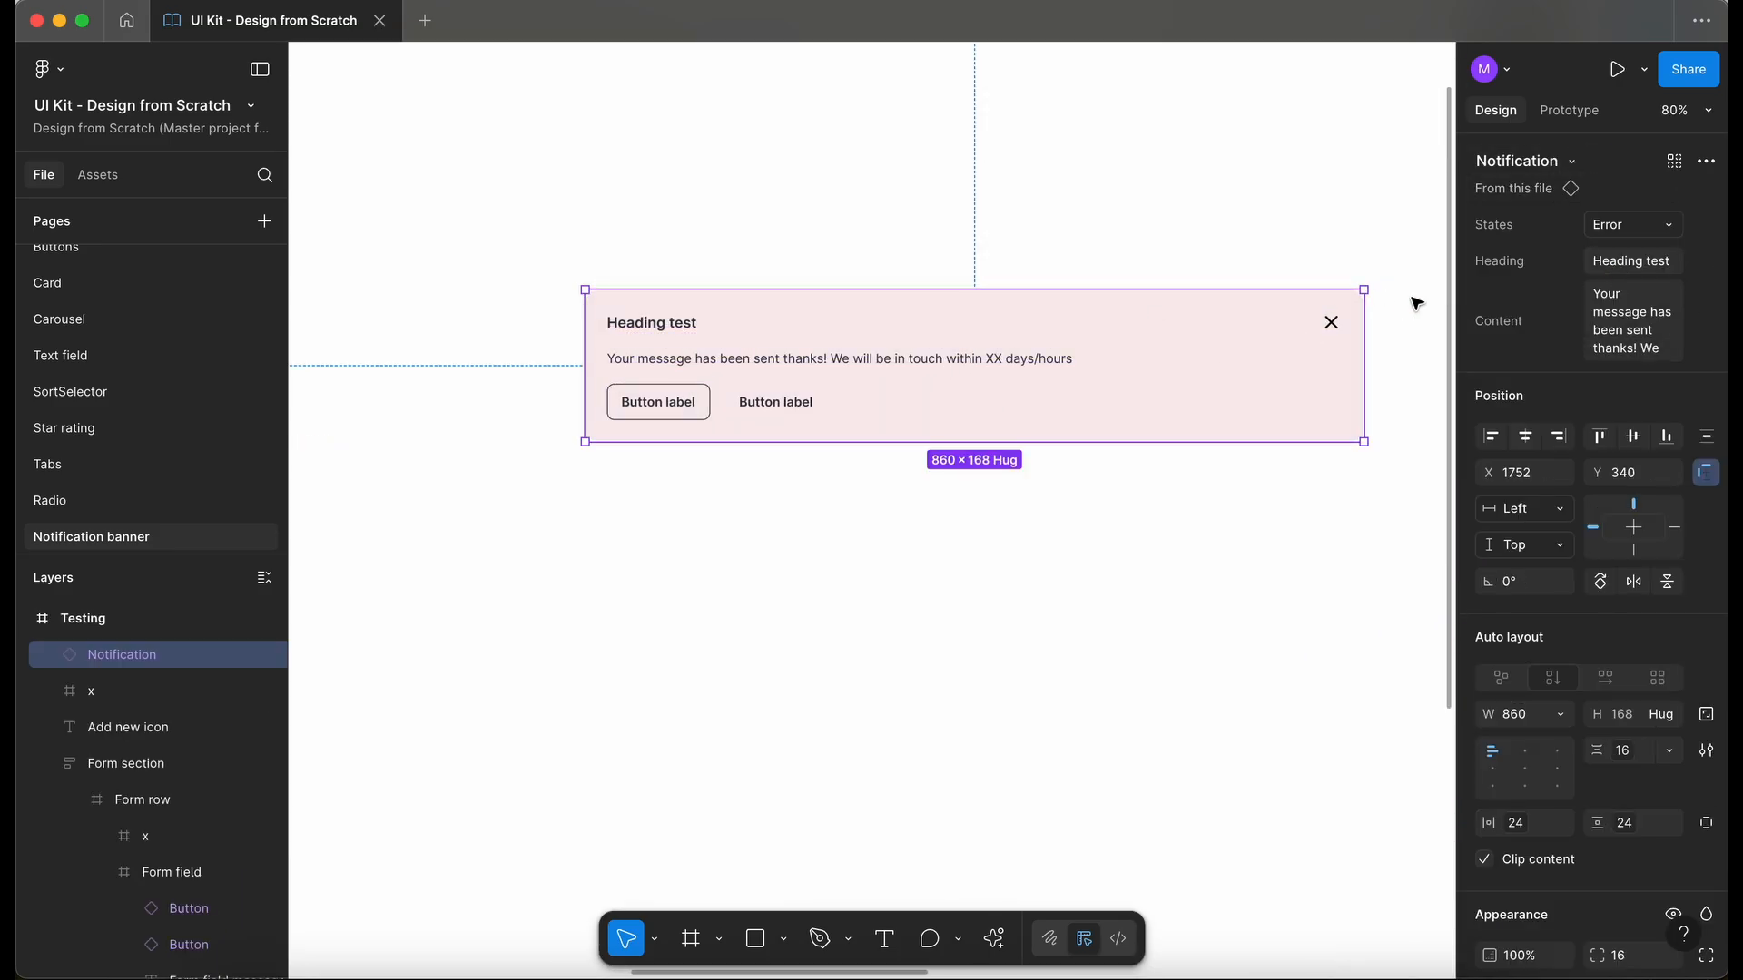
- Set the test banner's heading to "Heading test!!" and append "!!!!" to the end of its content message
{"action": "left_click", "coordinate": [1647, 265]}
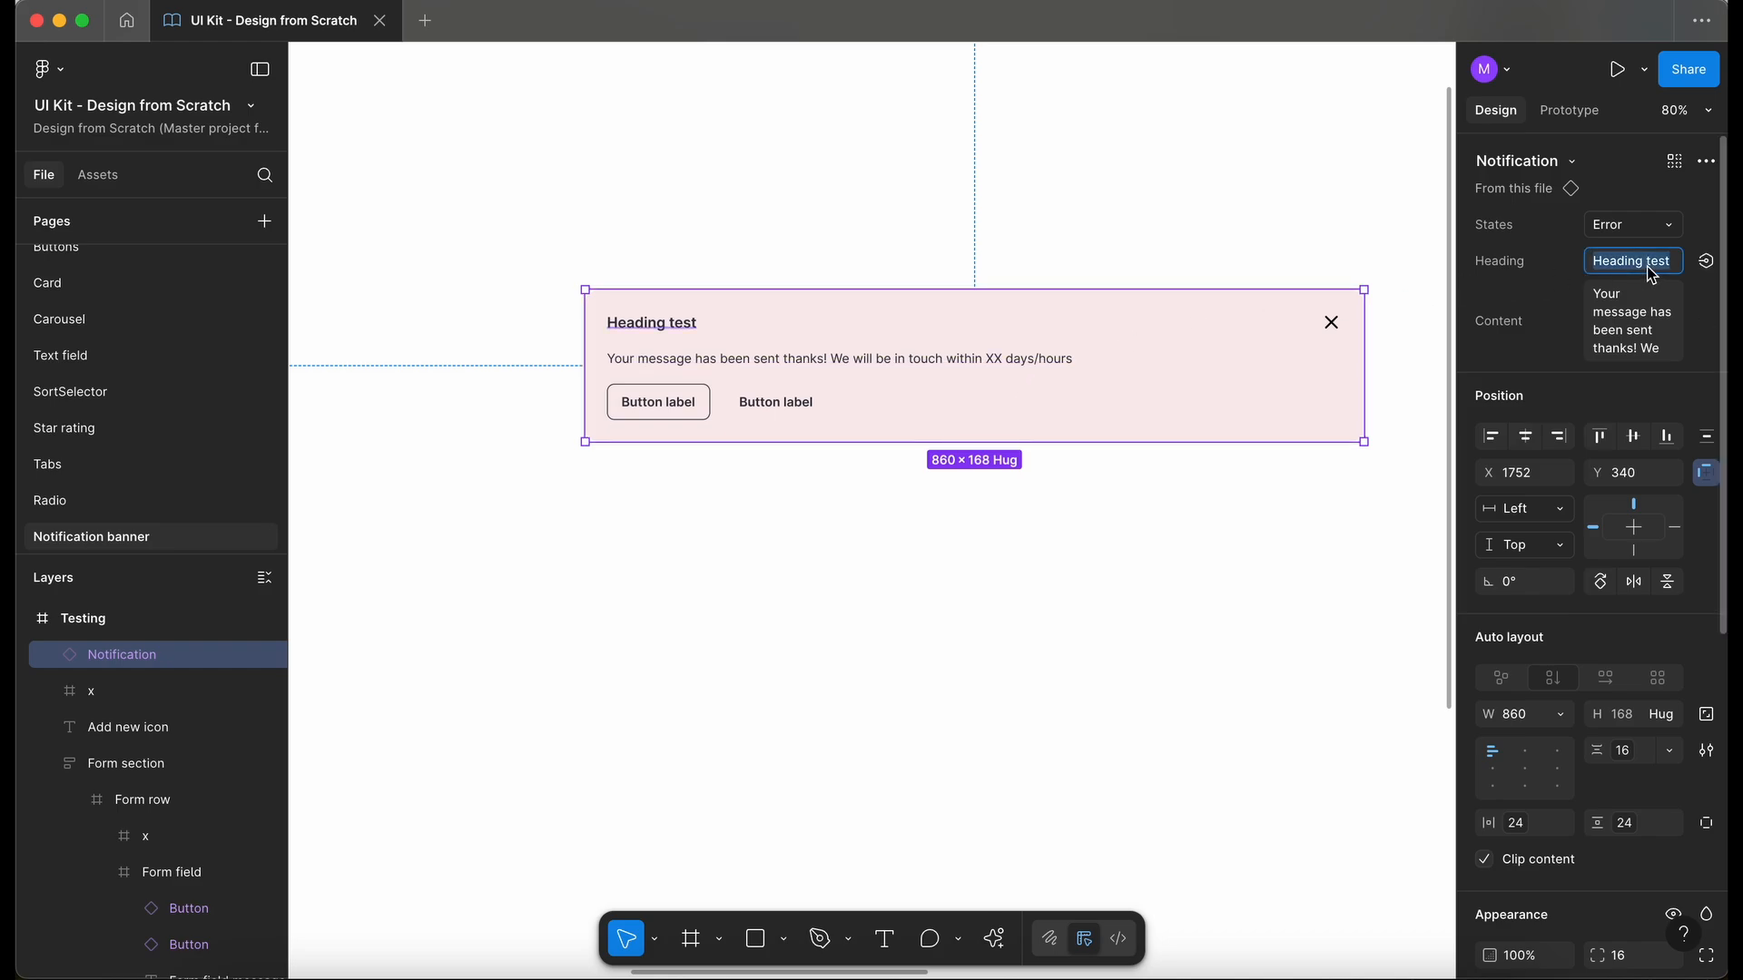
{"action": "key", "text": "Right"}
{"action": "type", "text": "!!"}
{"action": "key", "text": "Return"}
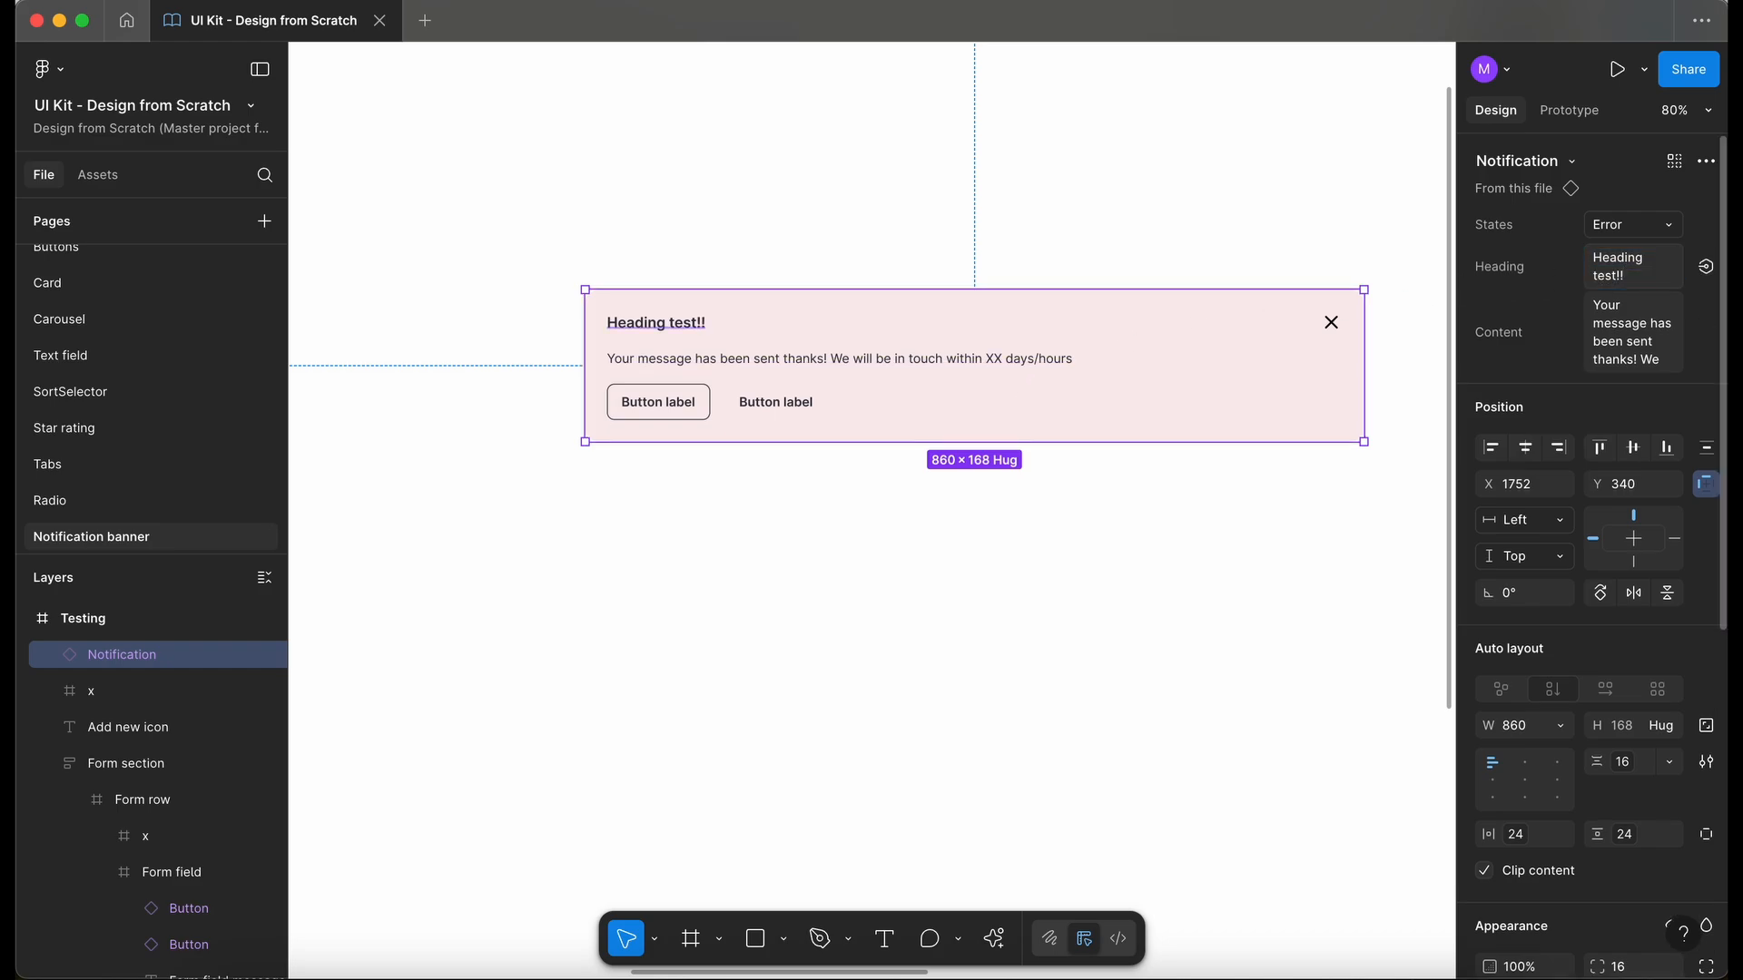
{"action": "left_click", "coordinate": [1635, 320]}
{"action": "key", "text": "Right"}
{"action": "type", "text": "!!"}
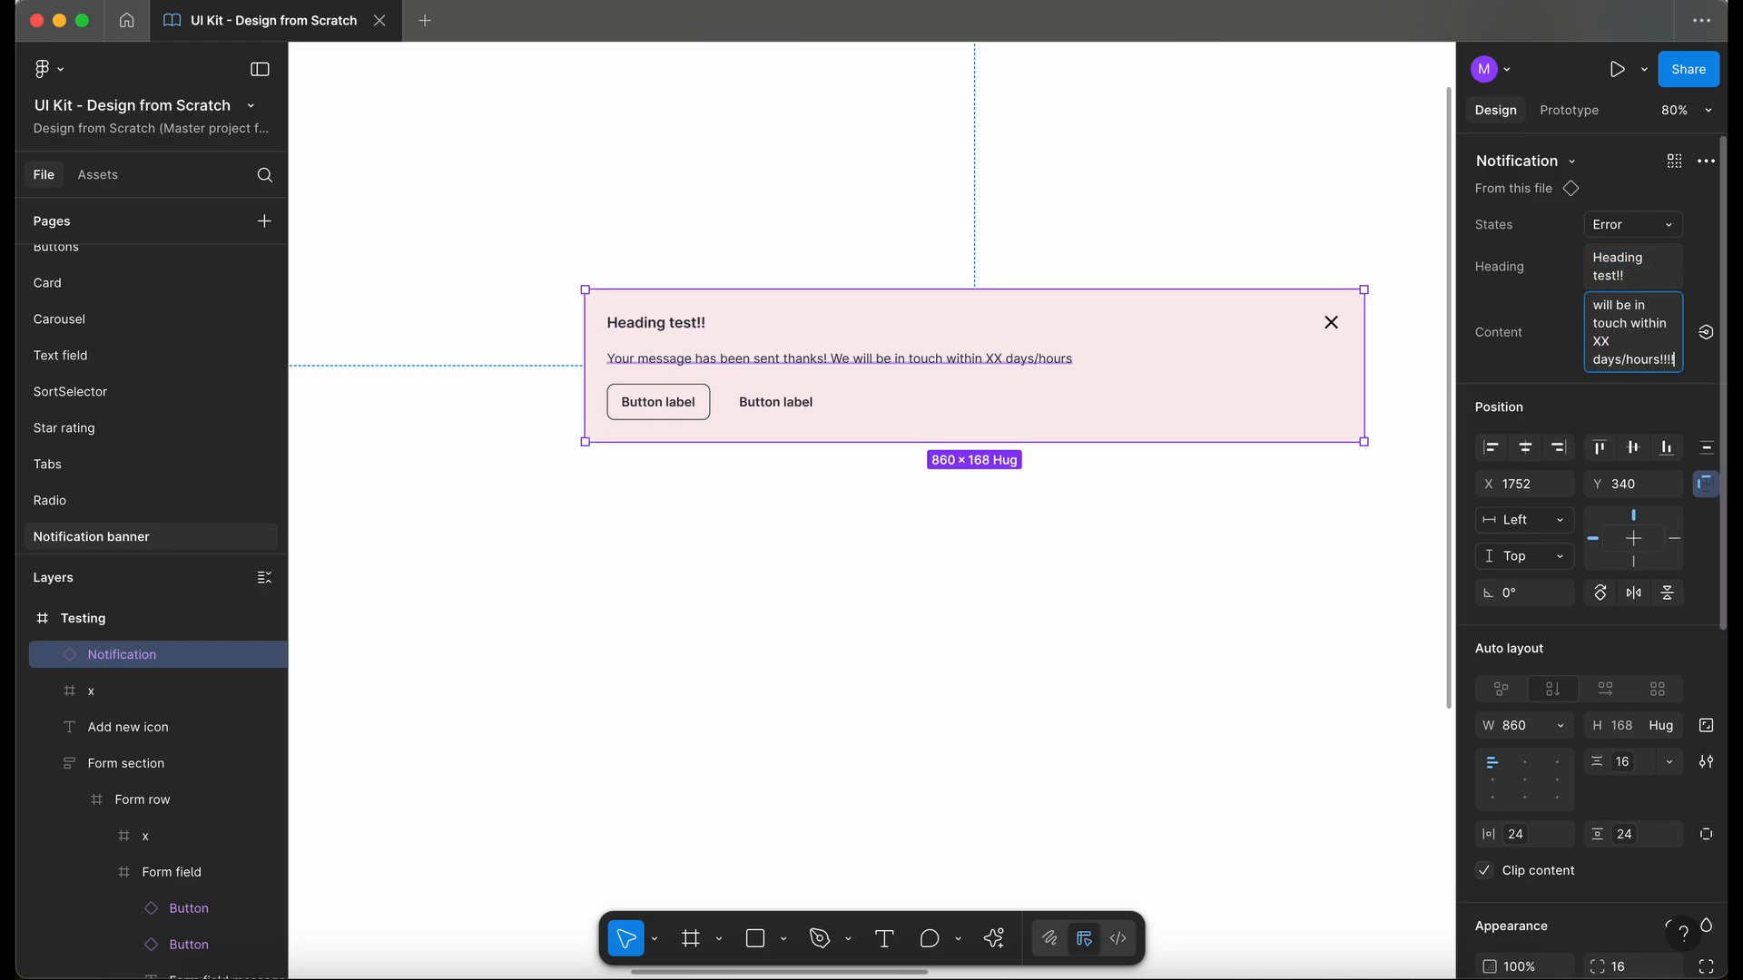
{"action": "key", "text": "Return"}
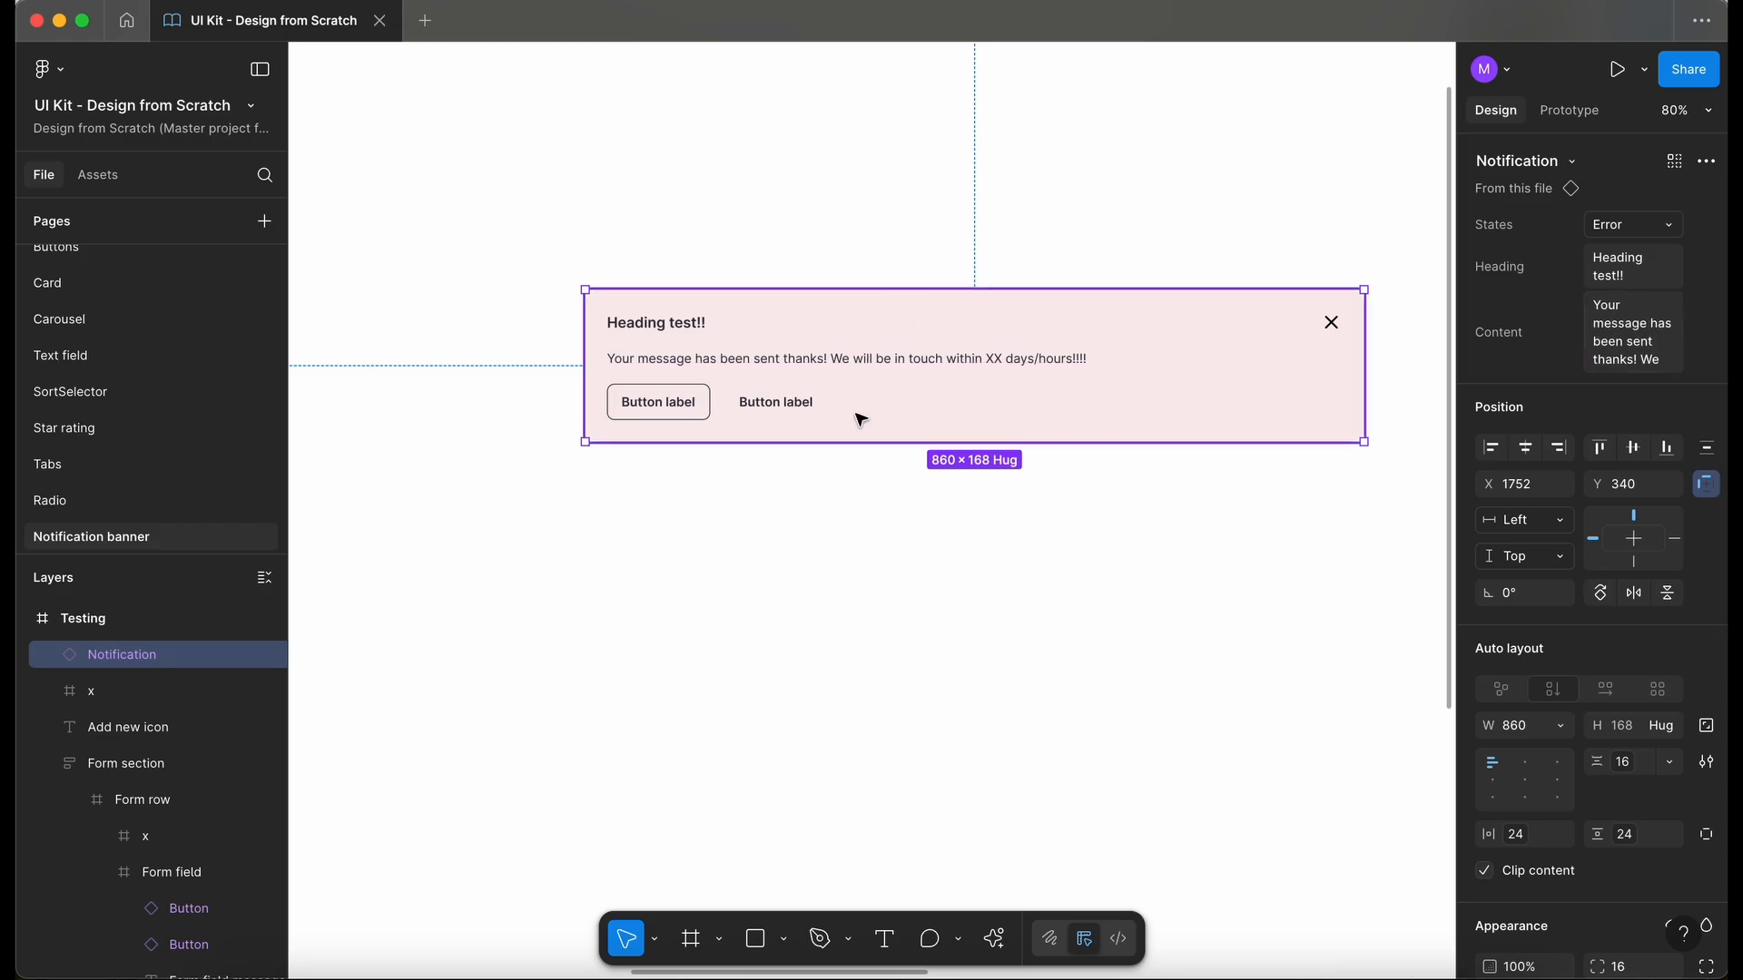
- Create a boolean property named Buttons with value True, controlling visibility of the Buttons frame in all four banner variants
{"action": "left_click", "coordinate": [860, 555]}
{"action": "scroll", "coordinate": [859, 555], "scroll_direction": "down", "scroll_amount": 3}
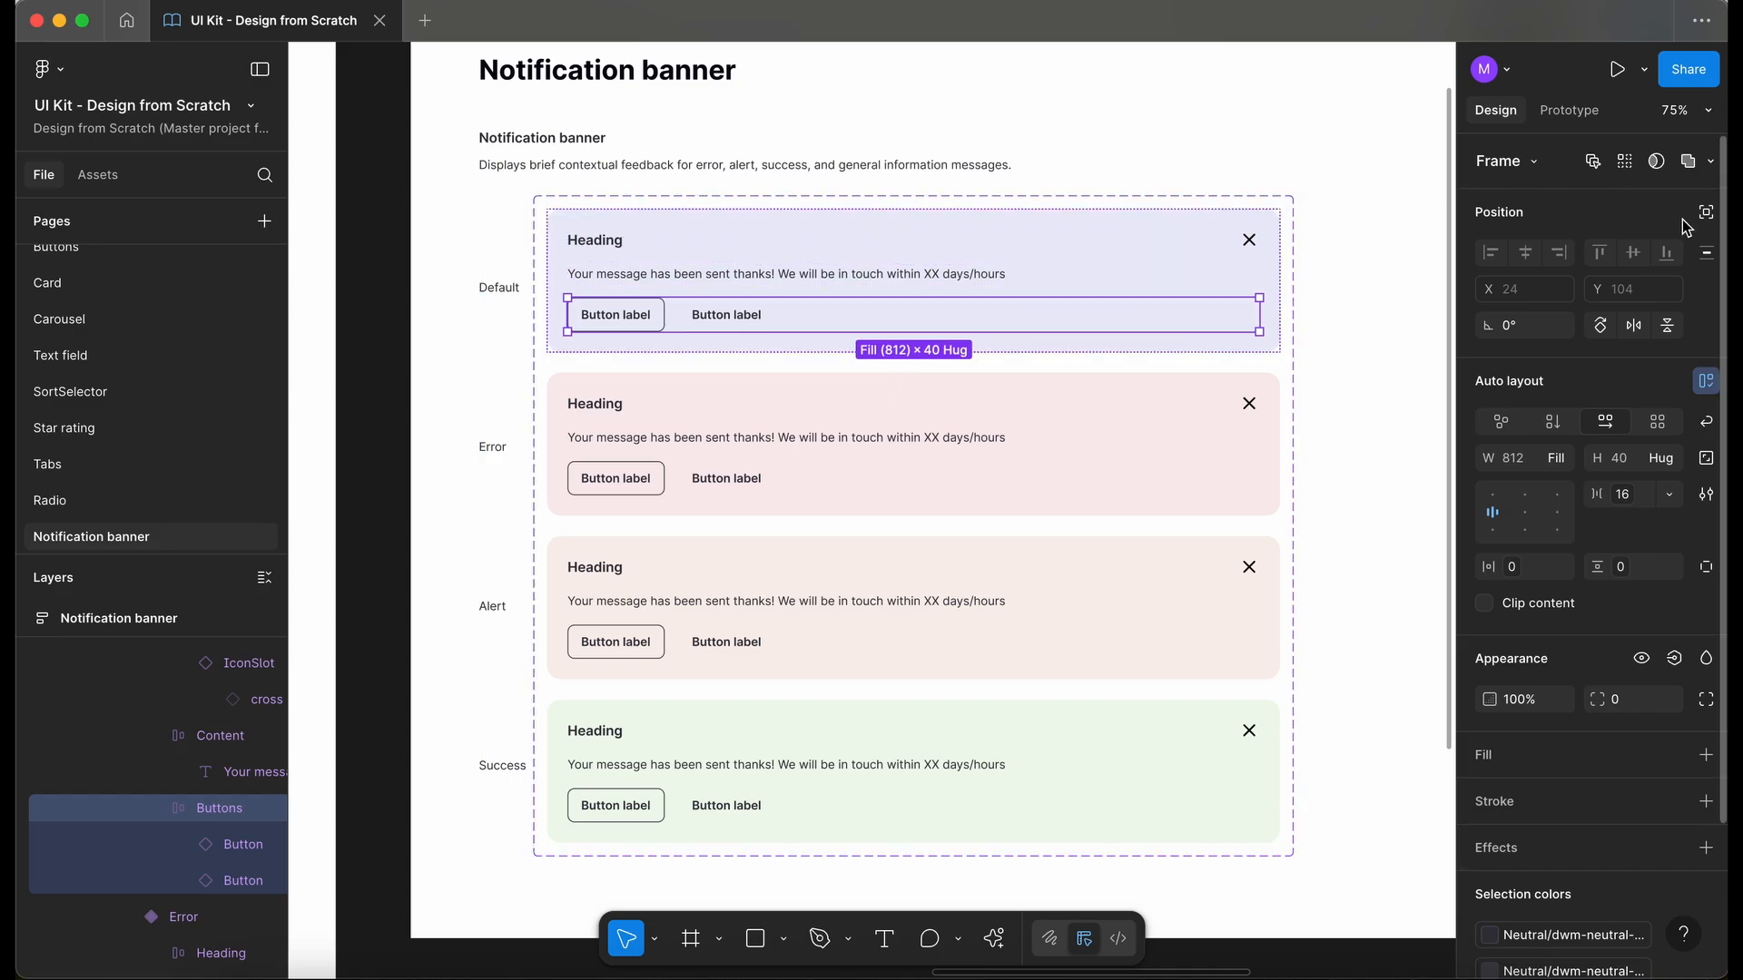
{"action": "left_click", "coordinate": [1593, 163]}
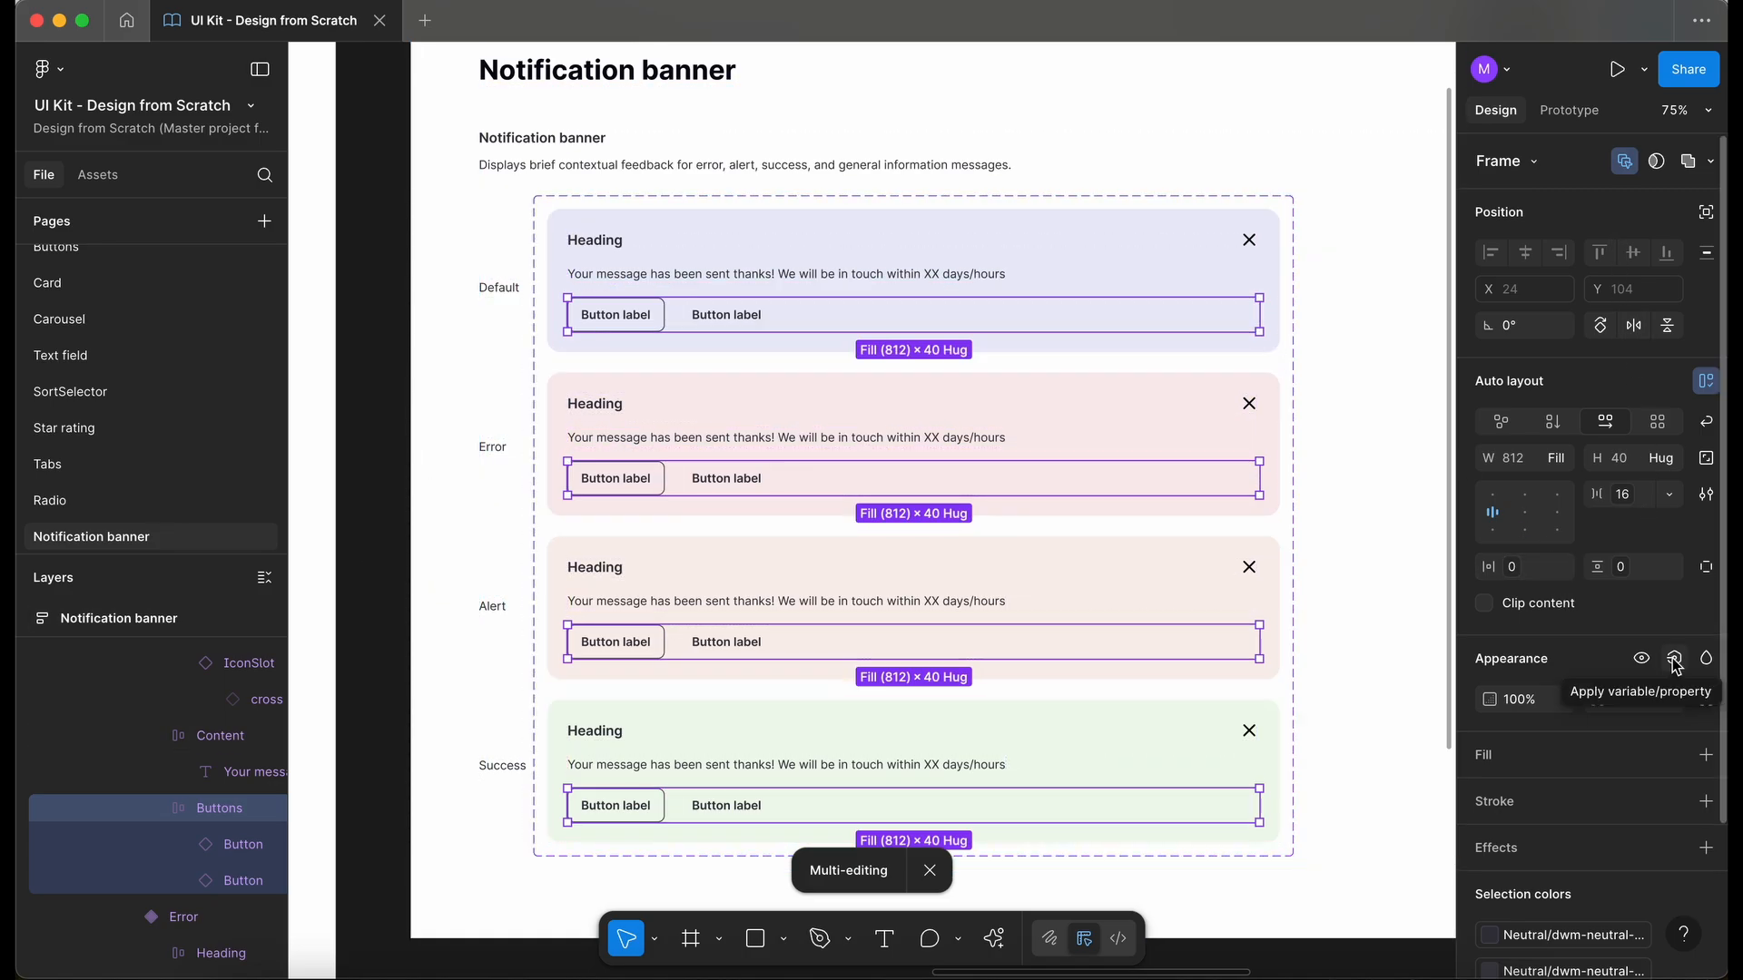
{"action": "left_click", "coordinate": [1675, 660]}
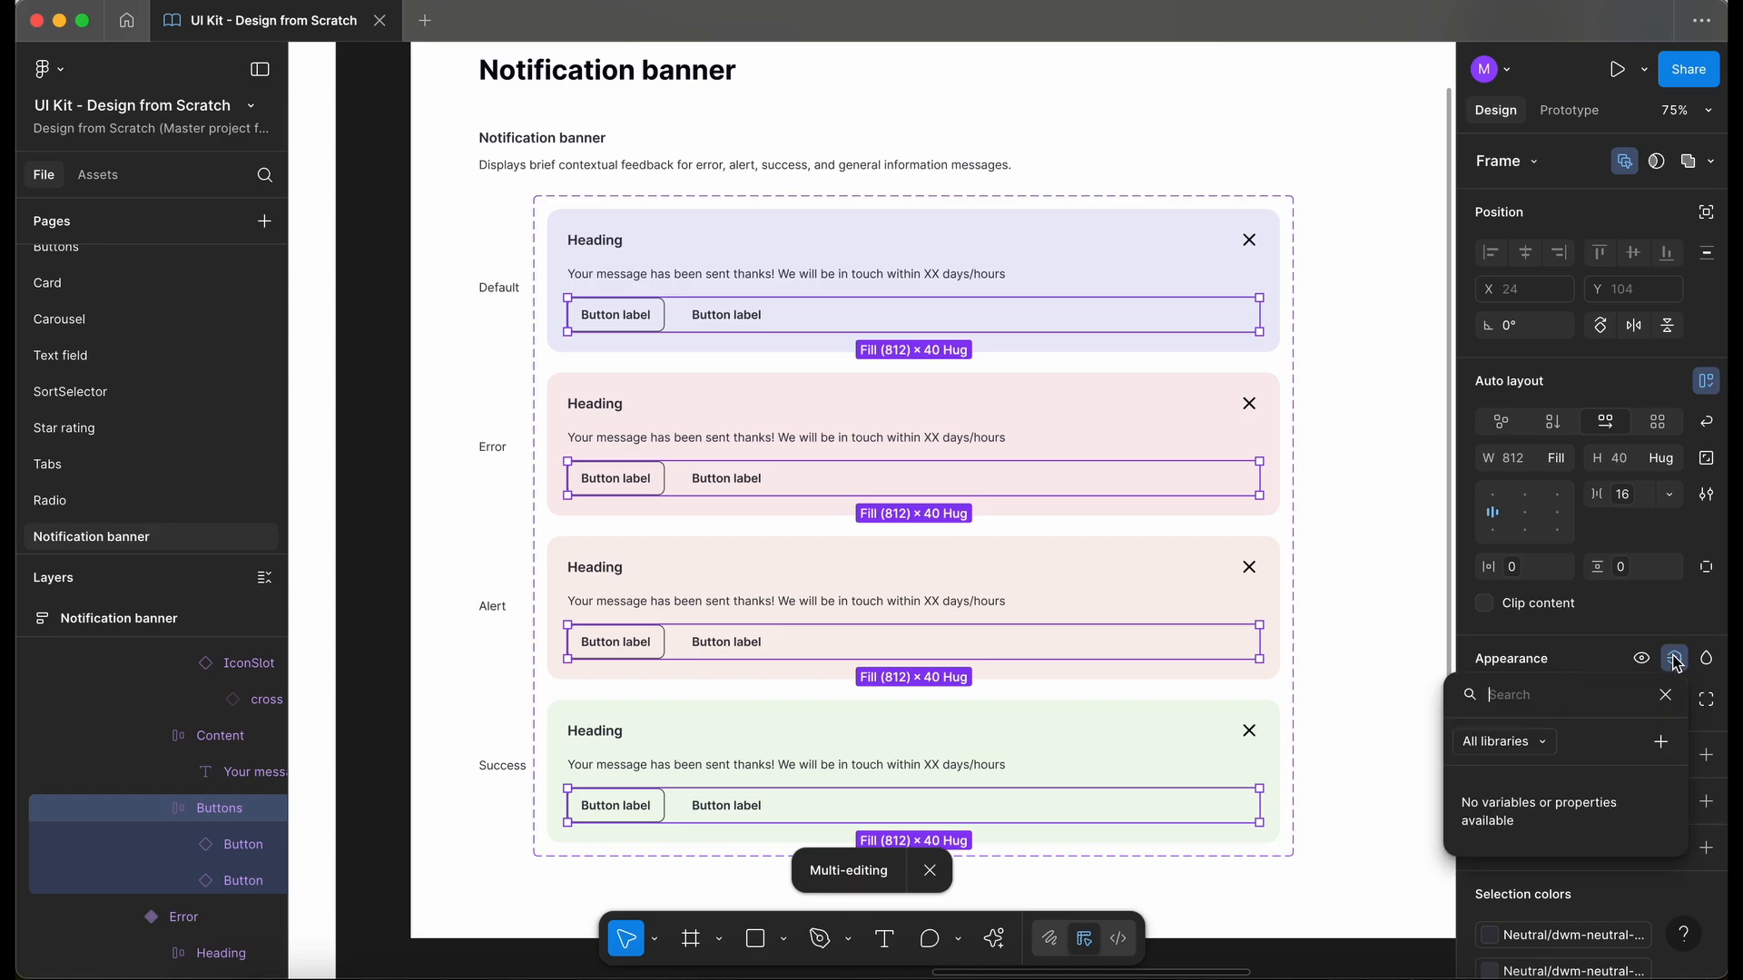
{"action": "left_click", "coordinate": [1661, 742]}
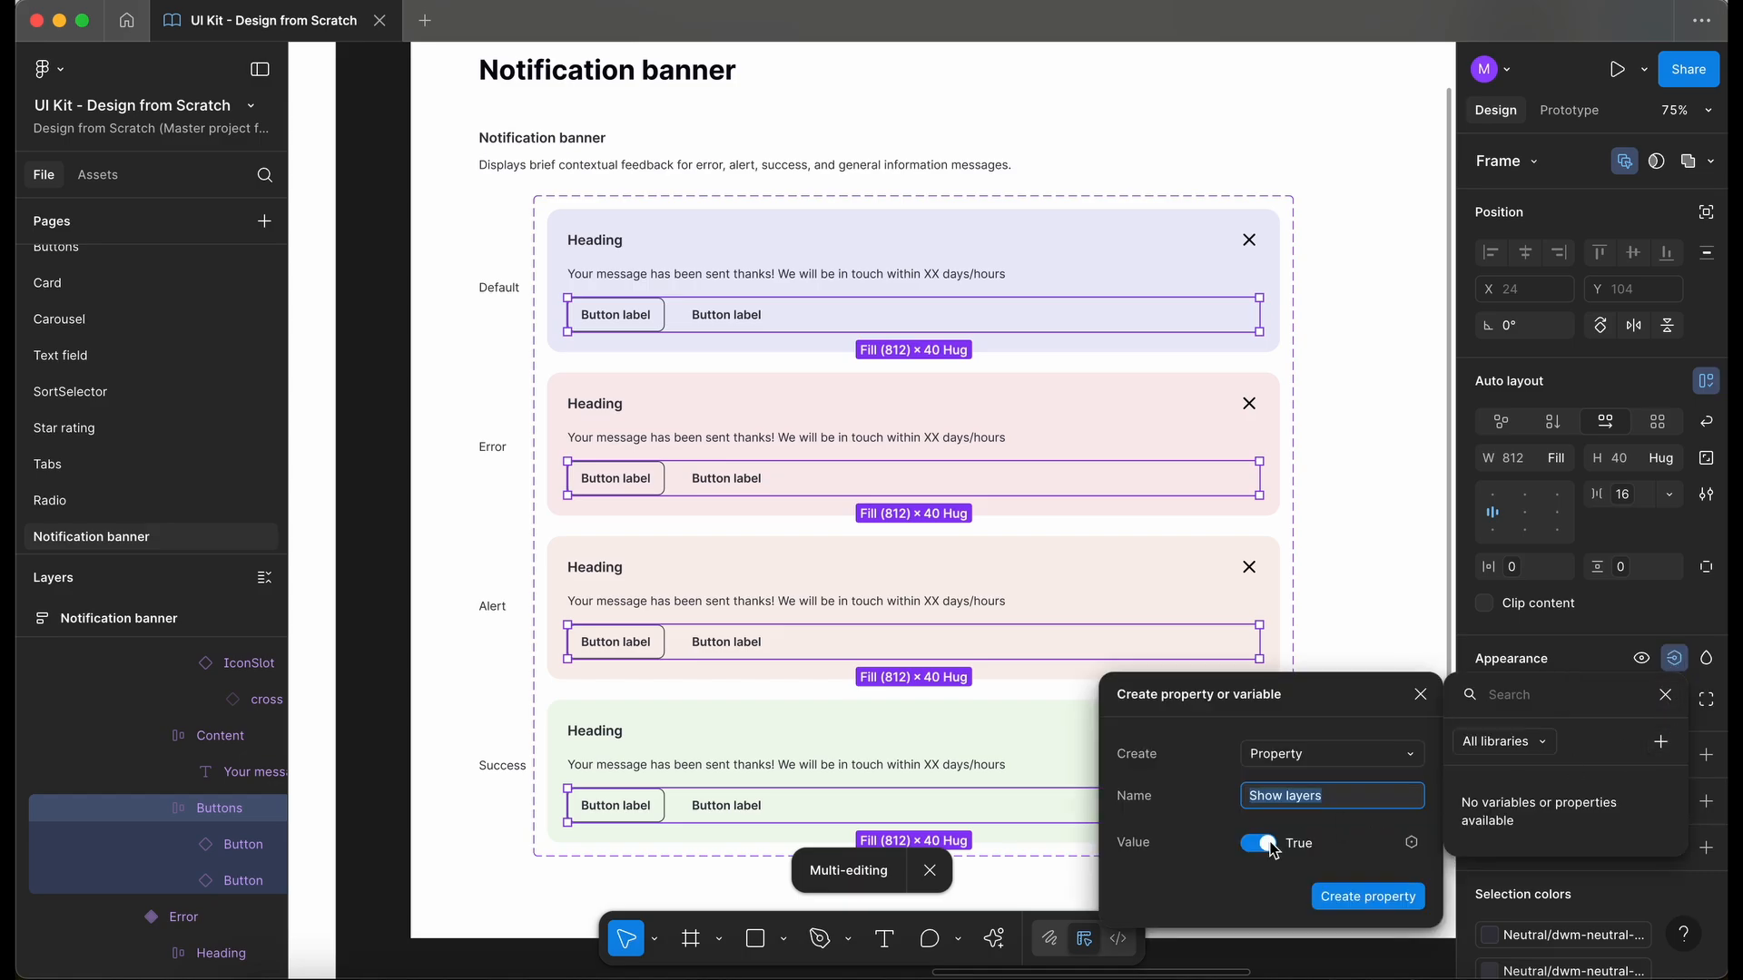
{"action": "type", "text": "Buttons"}
{"action": "left_click", "coordinate": [1368, 896]}
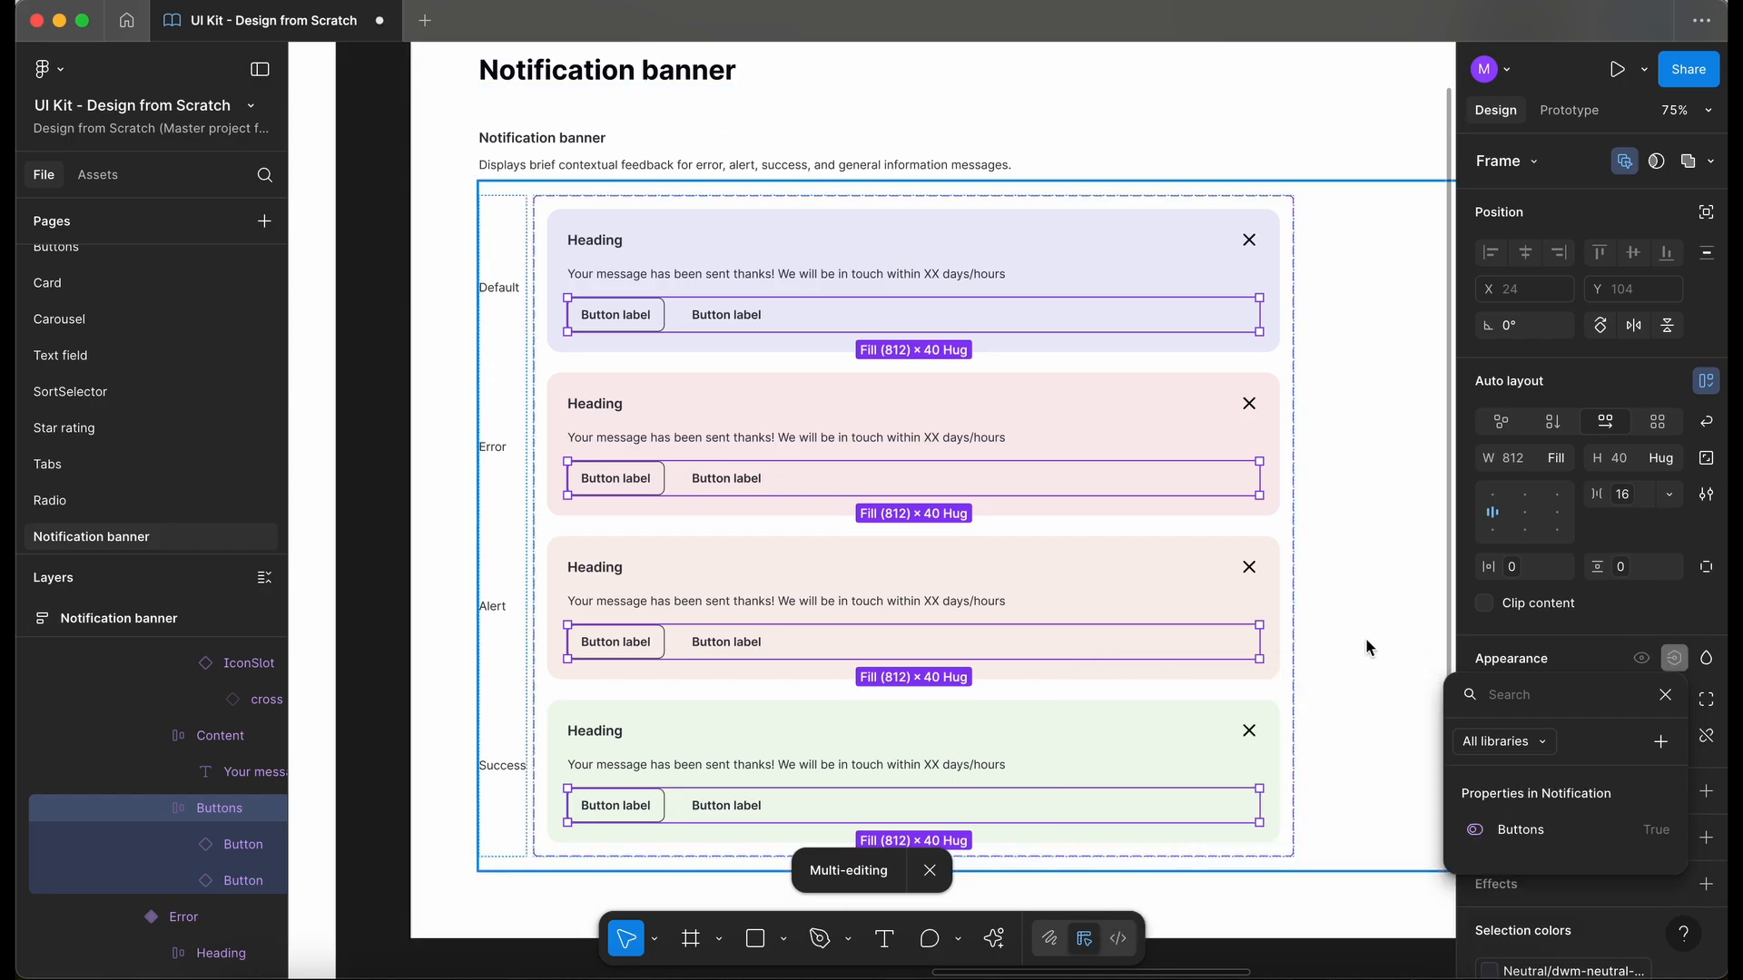
- Switch the States property of the test banner instance to Alert
{"action": "scroll", "coordinate": [1401, 581], "scroll_direction": "down", "scroll_amount": 2}
{"action": "left_click", "coordinate": [521, 533]}
{"action": "scroll", "coordinate": [522, 533], "scroll_direction": "left", "scroll_amount": 5}
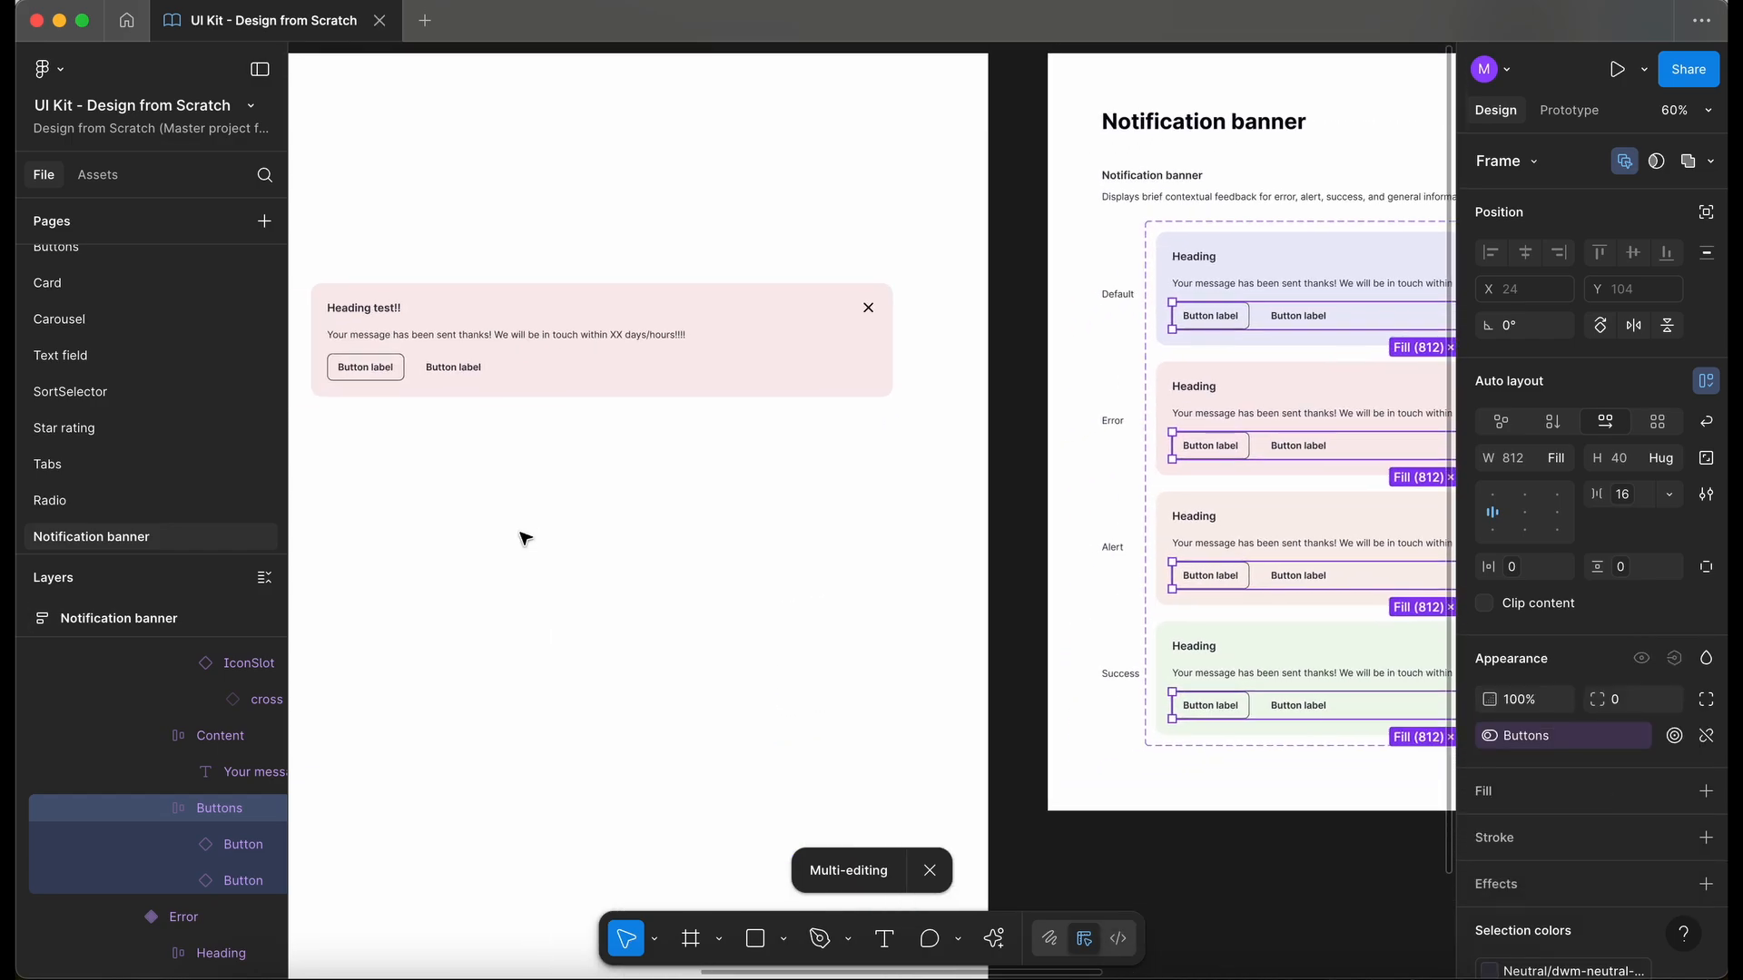
{"action": "scroll", "coordinate": [565, 357], "scroll_direction": "left", "scroll_amount": 3}
{"action": "left_click", "coordinate": [564, 357]}
{"action": "left_click", "coordinate": [1631, 225]}
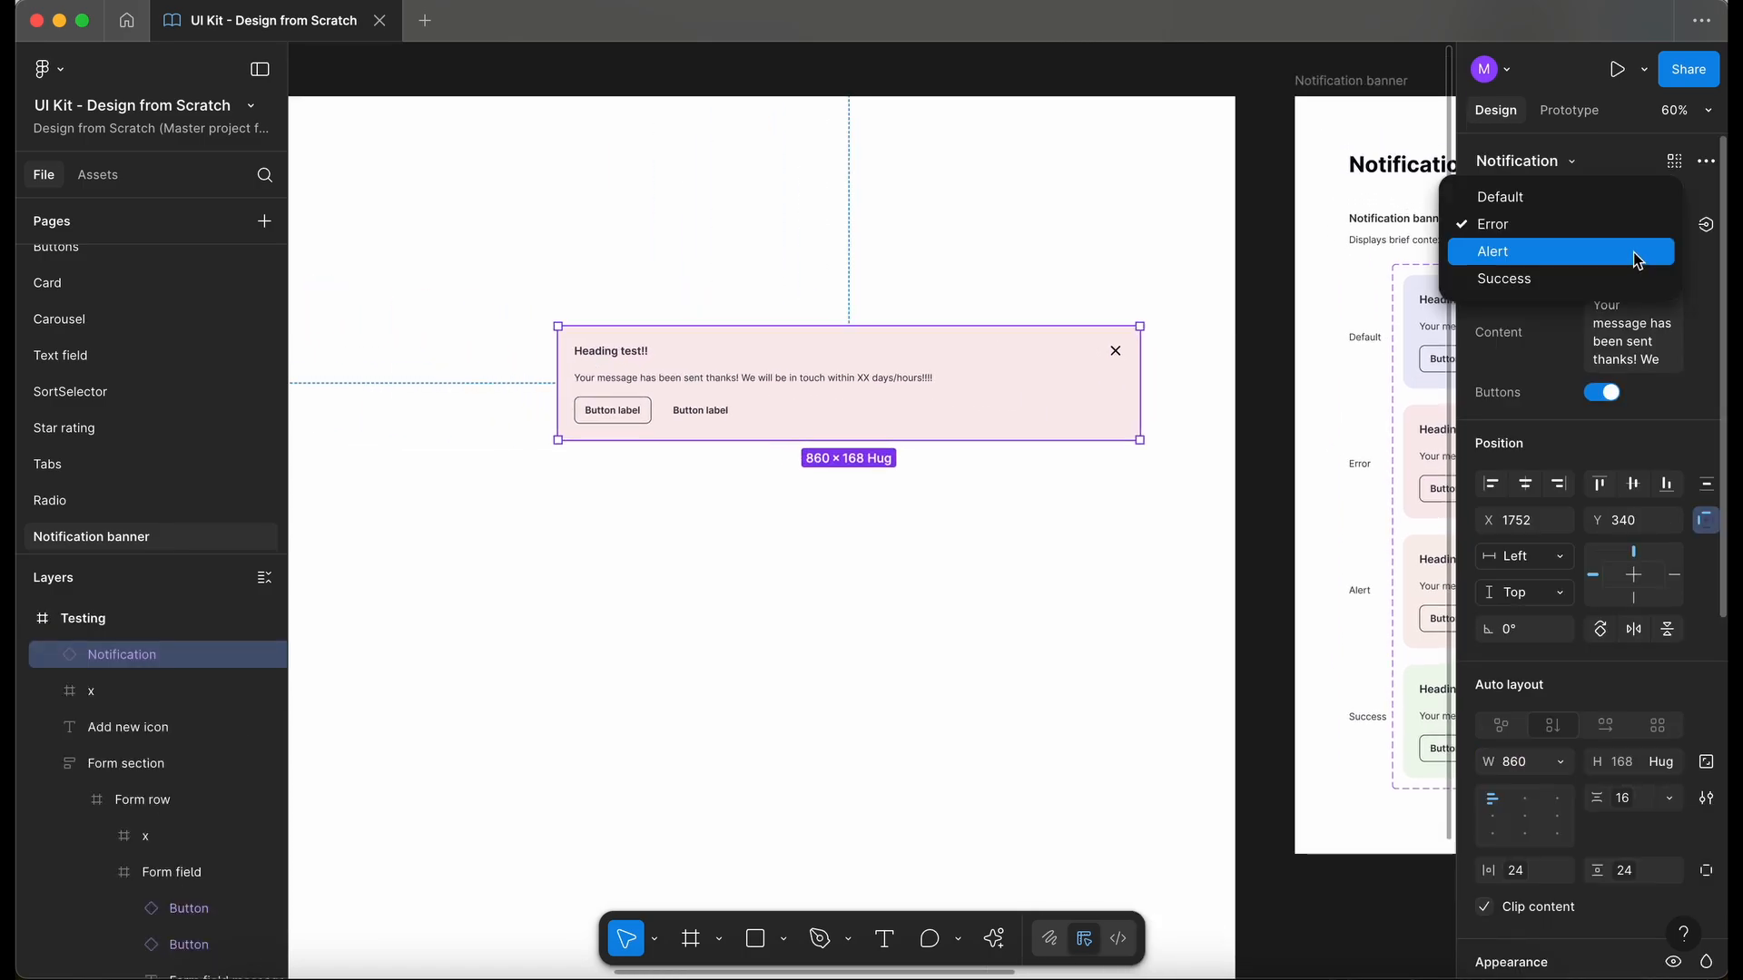
{"action": "left_click", "coordinate": [1634, 258]}
{"action": "scroll", "coordinate": [679, 486], "scroll_direction": "up", "scroll_amount": 4}
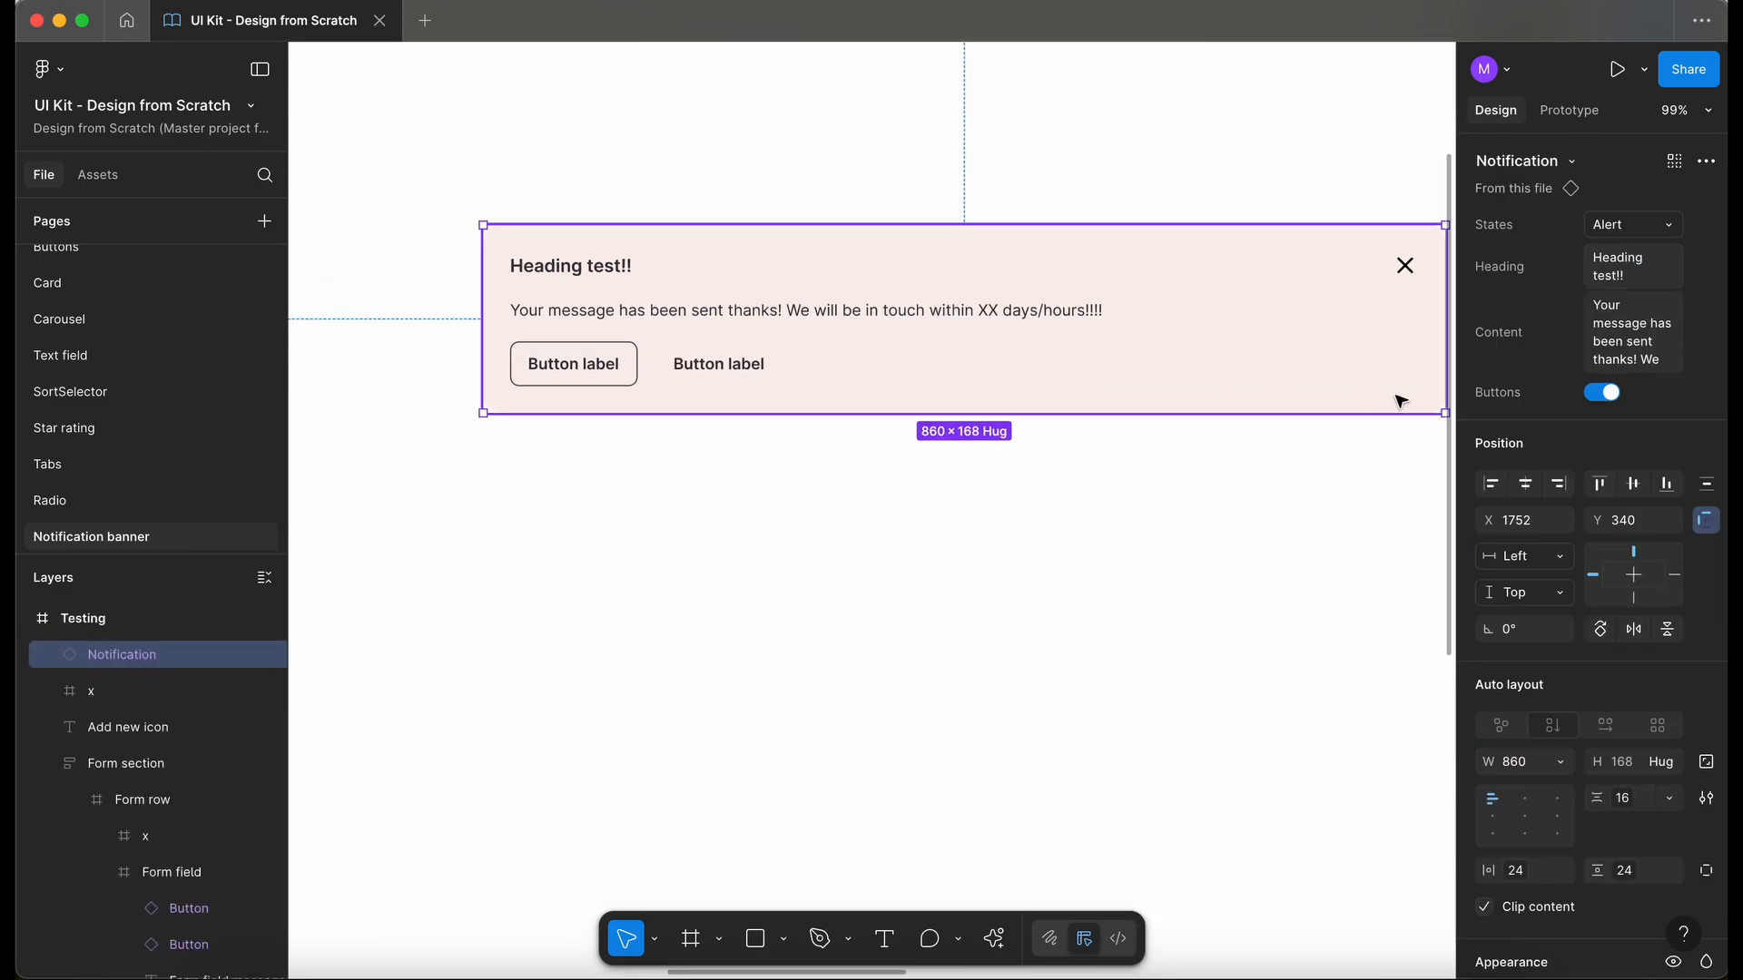
- Toggle the test banner's Buttons property off and back on to test button visibility
{"action": "scroll", "coordinate": [1400, 400], "scroll_direction": "down", "scroll_amount": 4}
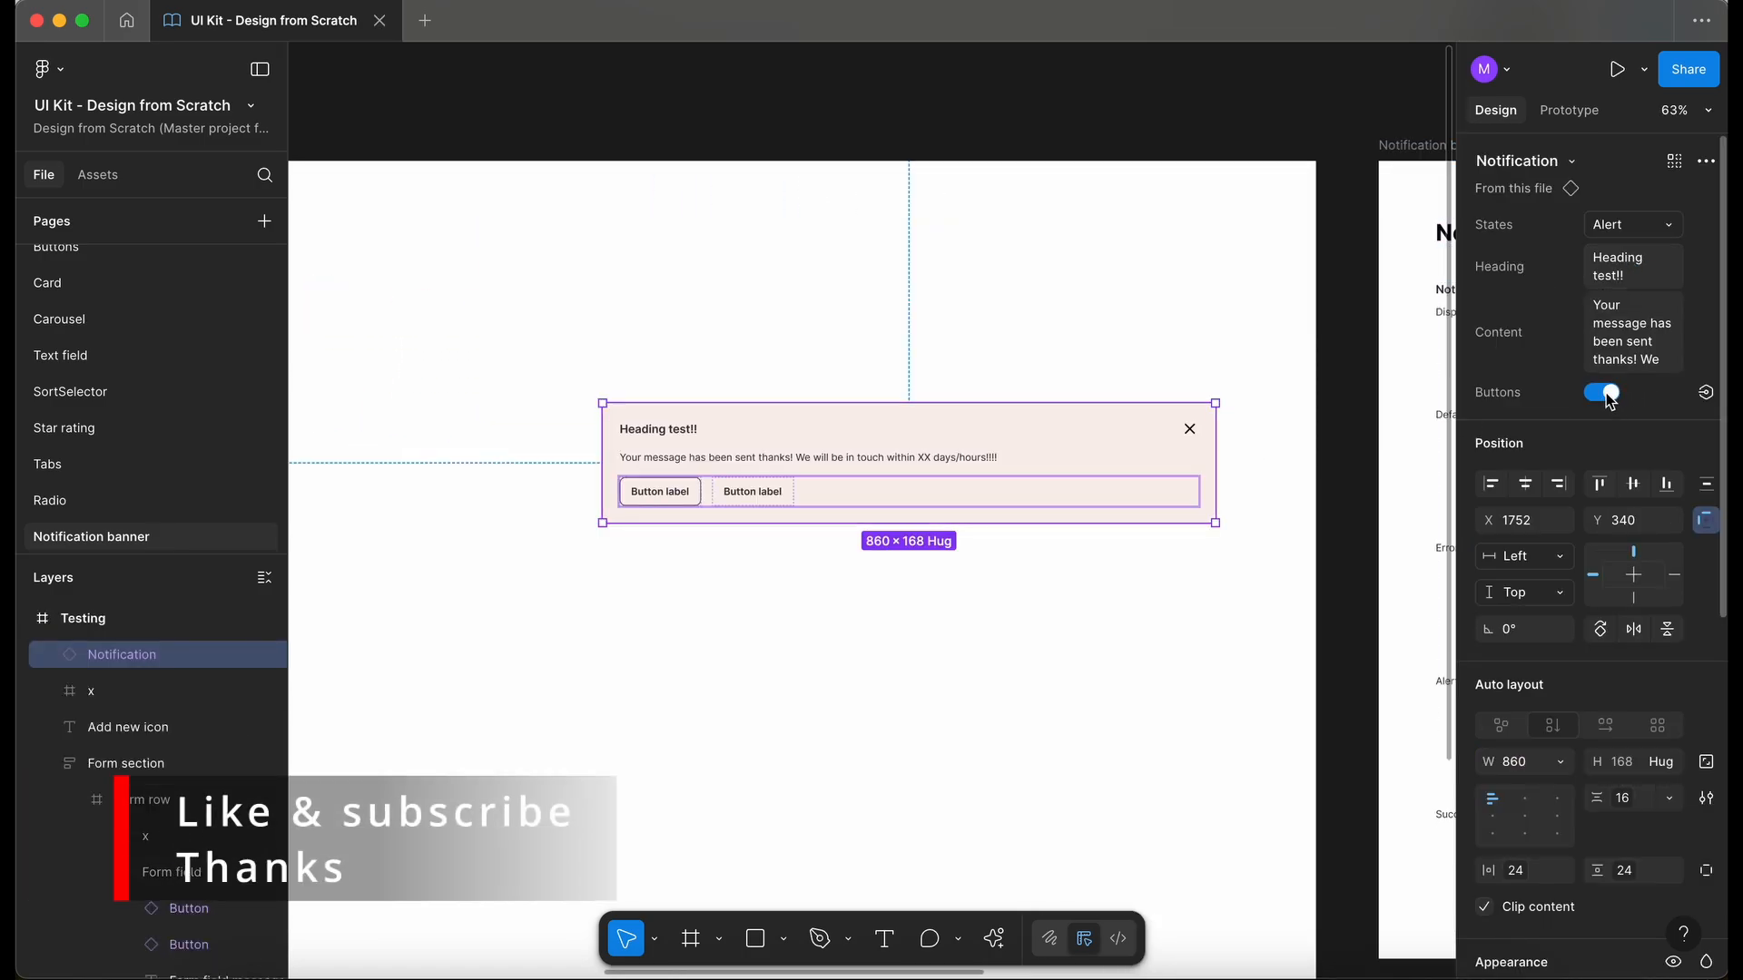
{"action": "left_click", "coordinate": [1605, 394]}
{"action": "left_click", "coordinate": [1606, 396]}
{"action": "left_click", "coordinate": [1607, 395]}
{"action": "left_click", "coordinate": [1606, 396]}
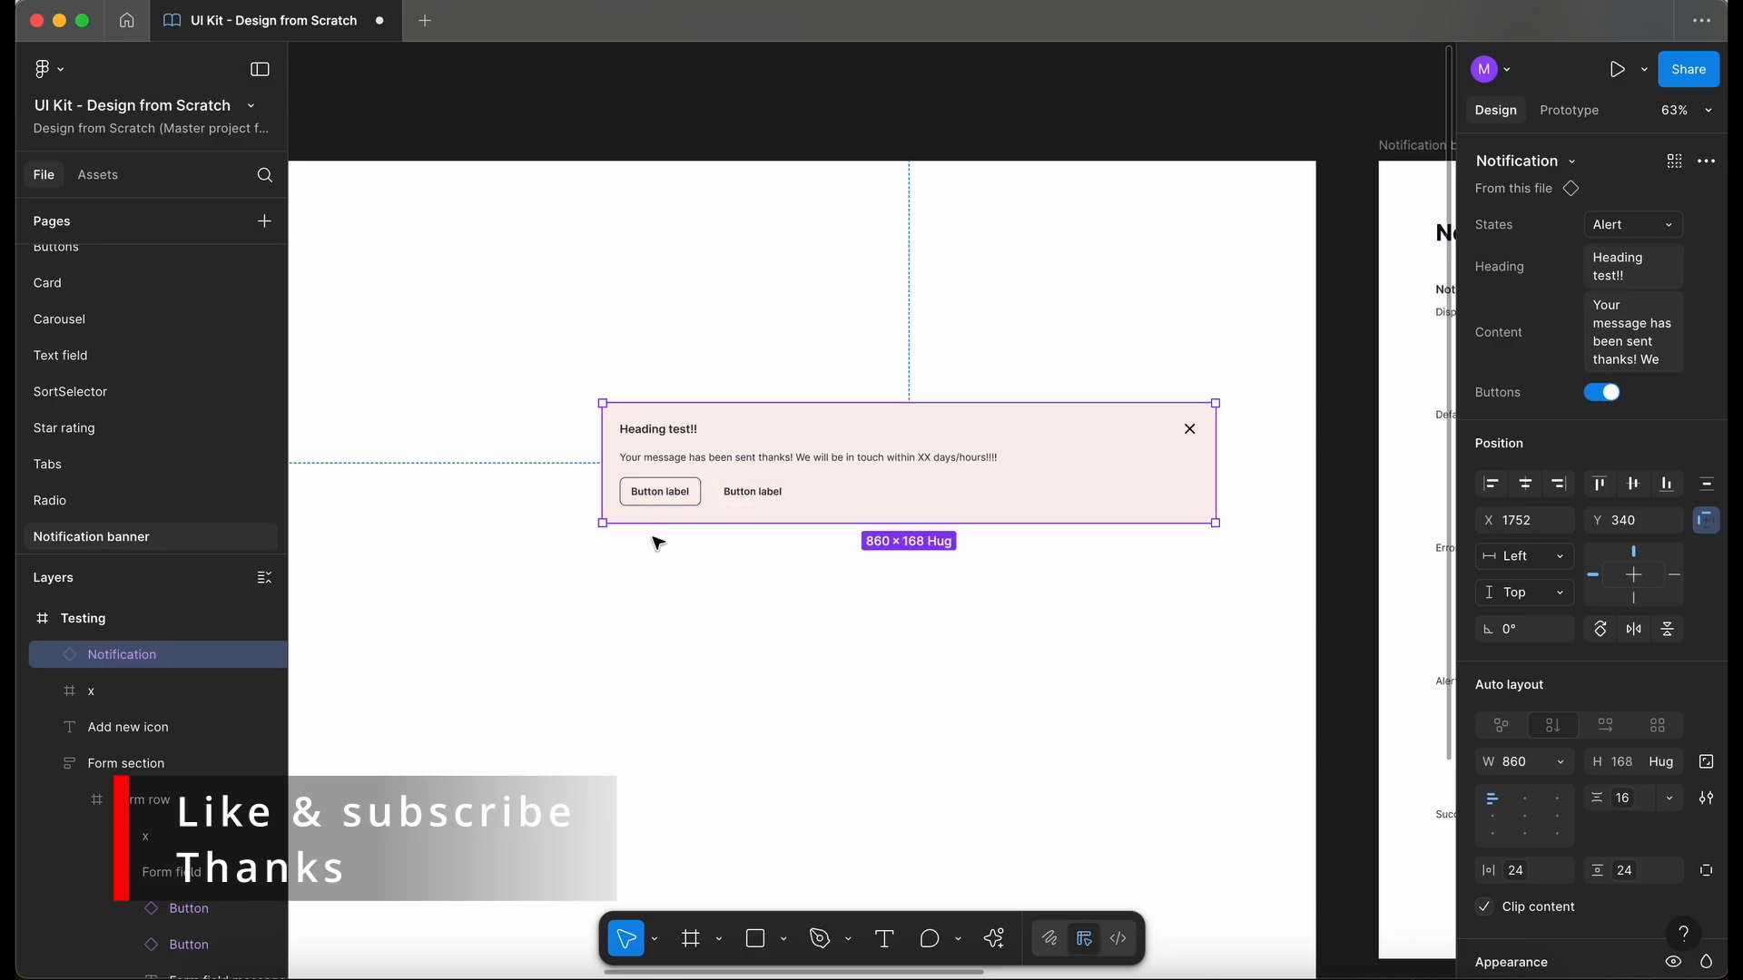
- Replace the label of the test banner's outlined button with "jndfkjwdnfdkwefnwekfjnewf"
{"action": "double_click", "coordinate": [671, 501]}
{"action": "type", "text": "jndfkjwdnfdkwefnwekfjnewf"}
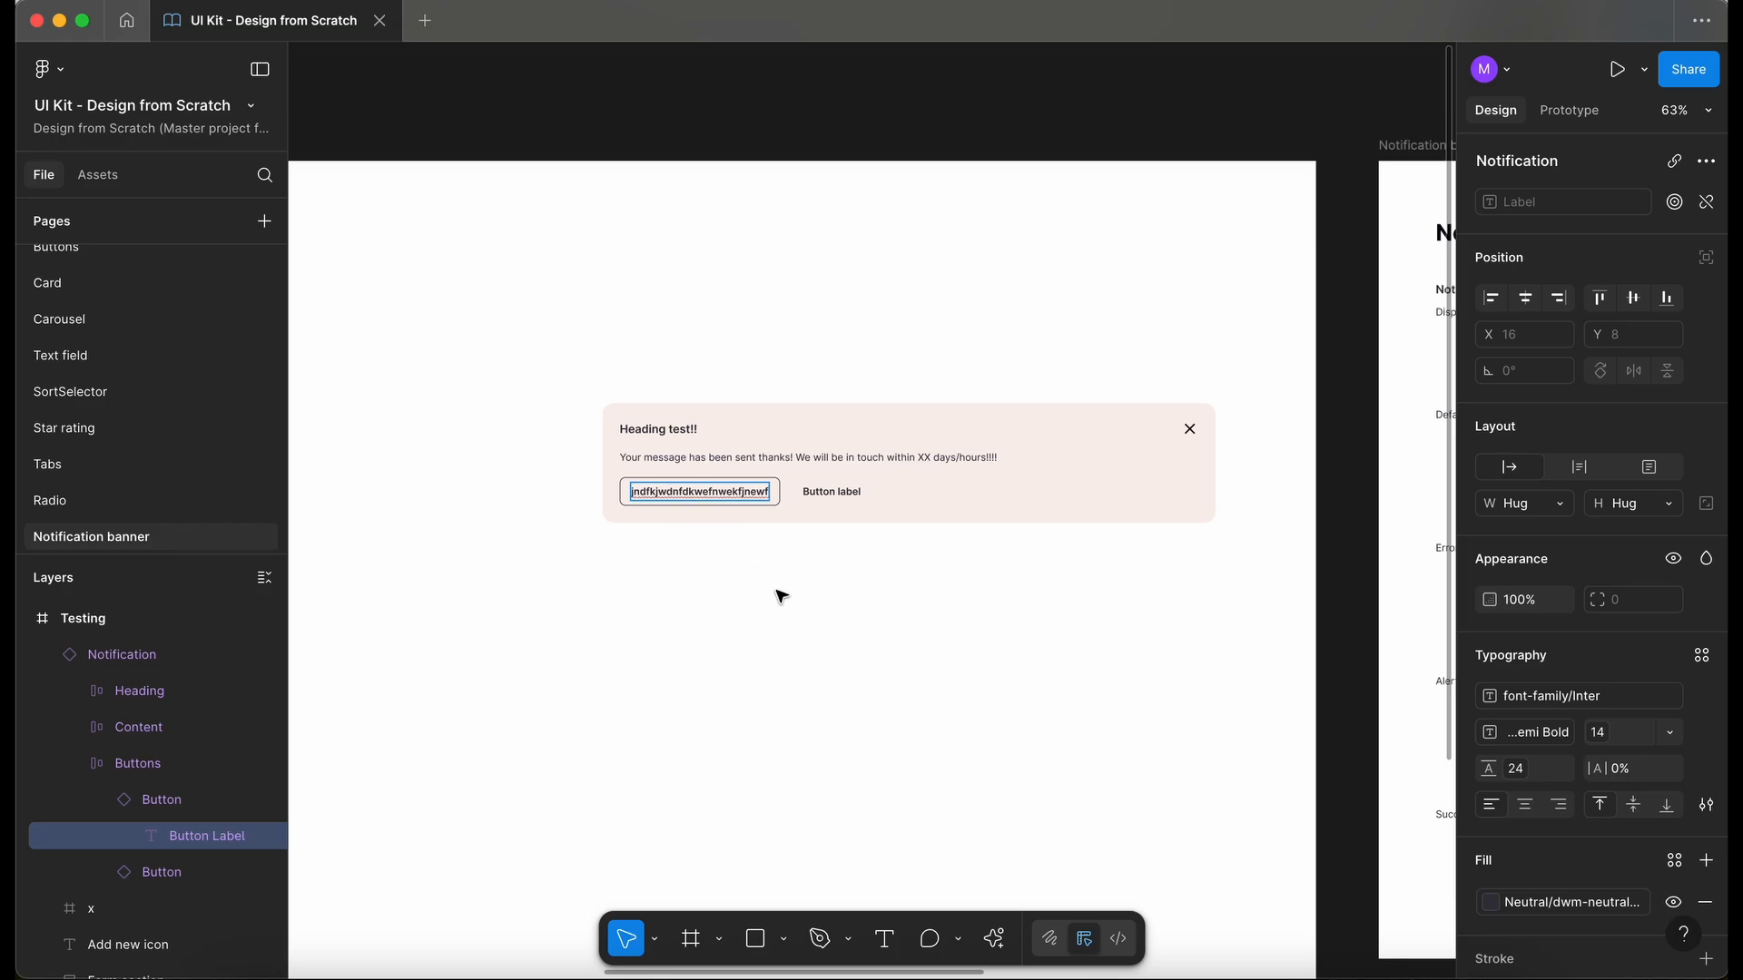
{"action": "left_click", "coordinate": [1017, 461]}
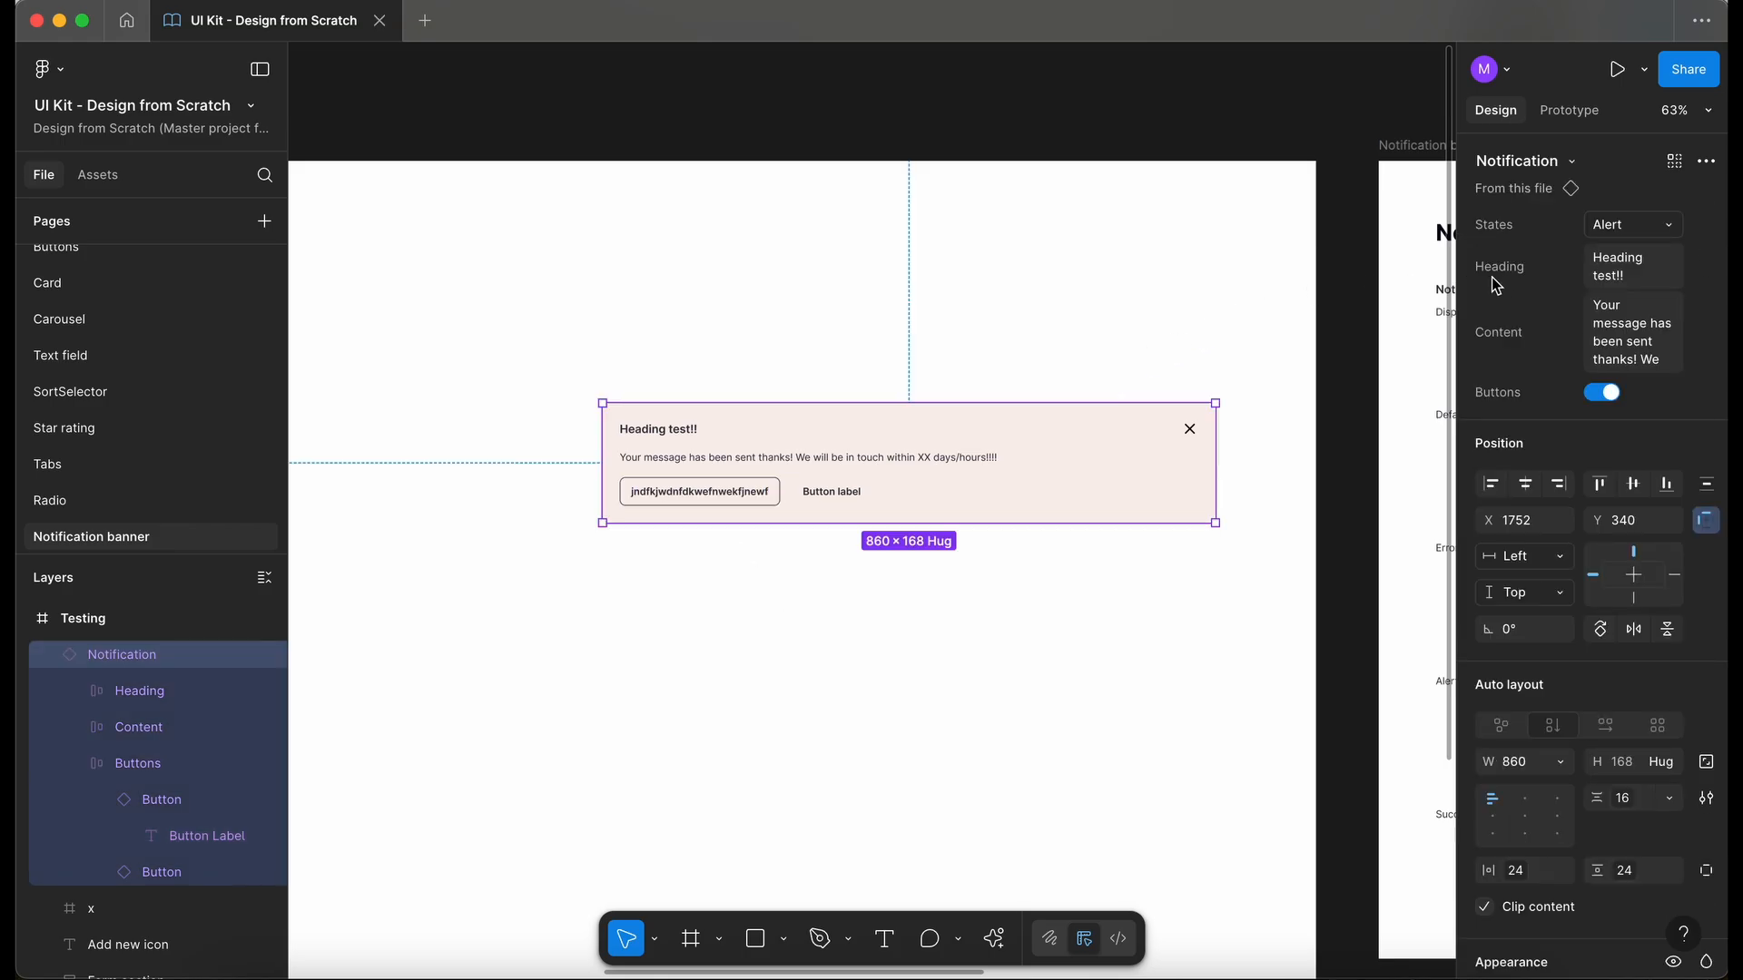
- Turn off the Buttons property on the test banner instance
{"action": "left_click", "coordinate": [1606, 393]}
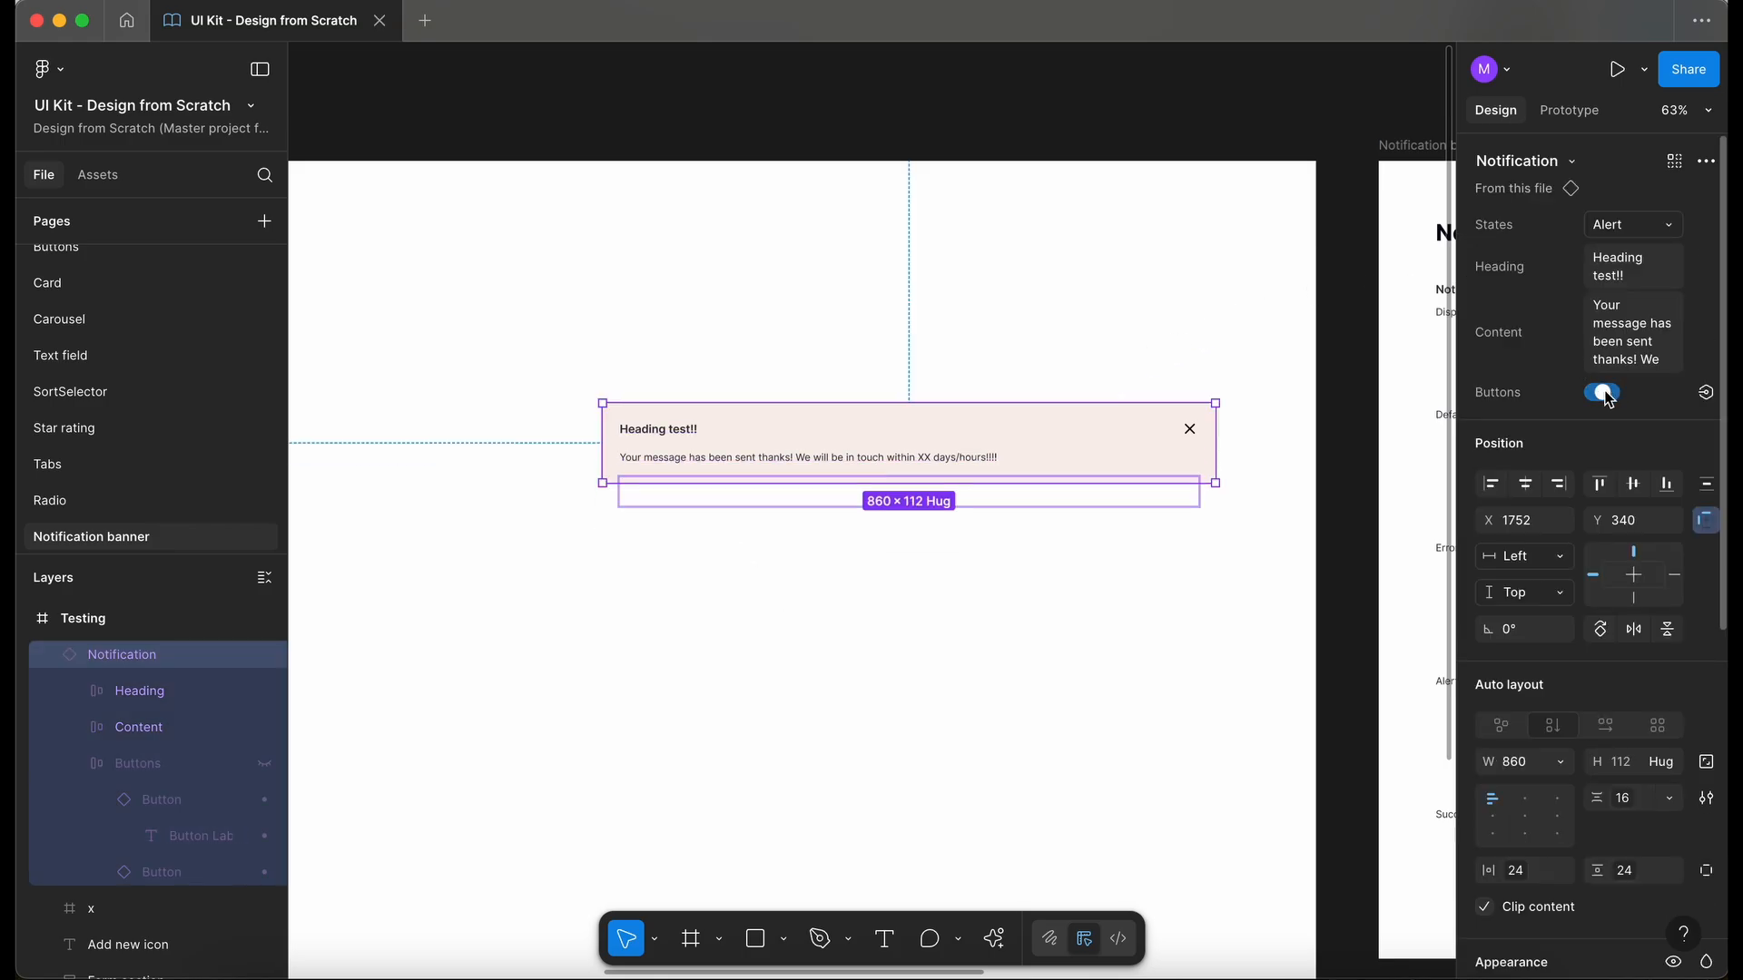
{"action": "left_click", "coordinate": [932, 637]}
{"action": "scroll", "coordinate": [932, 637], "scroll_direction": "right", "scroll_amount": 2}
{"action": "left_click", "coordinate": [978, 450]}
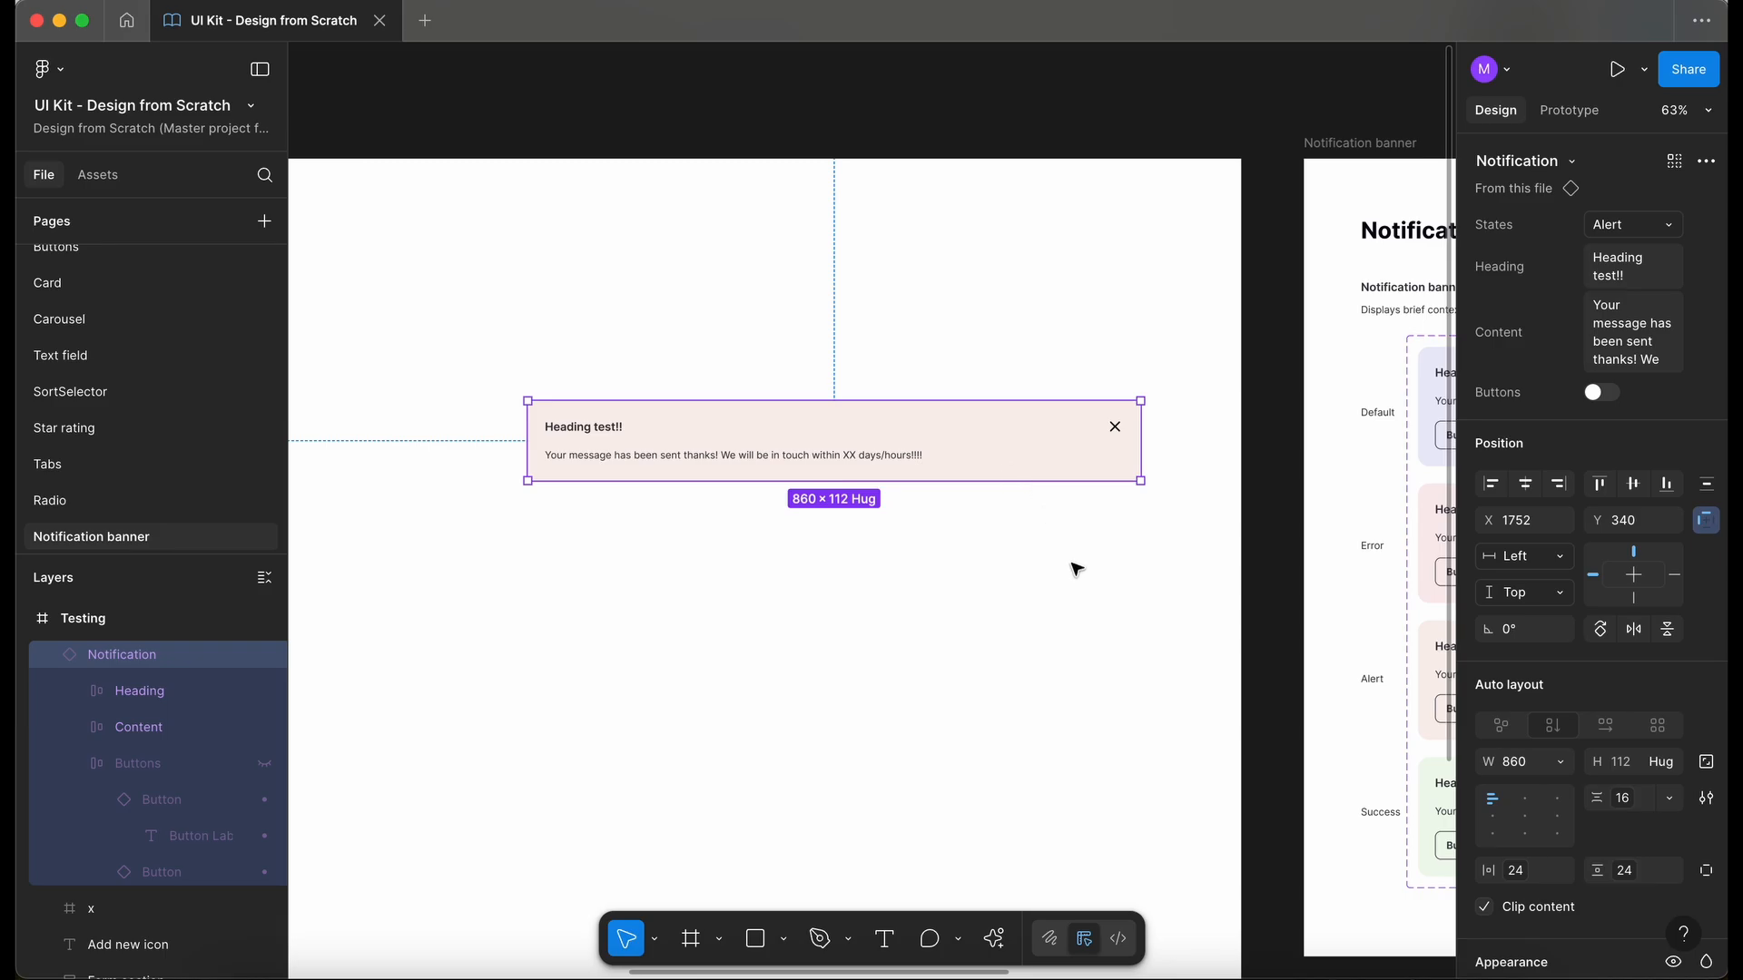
- Reset the test banner instance to clear its heading, content and button overrides
{"action": "right_click", "coordinate": [1040, 441]}
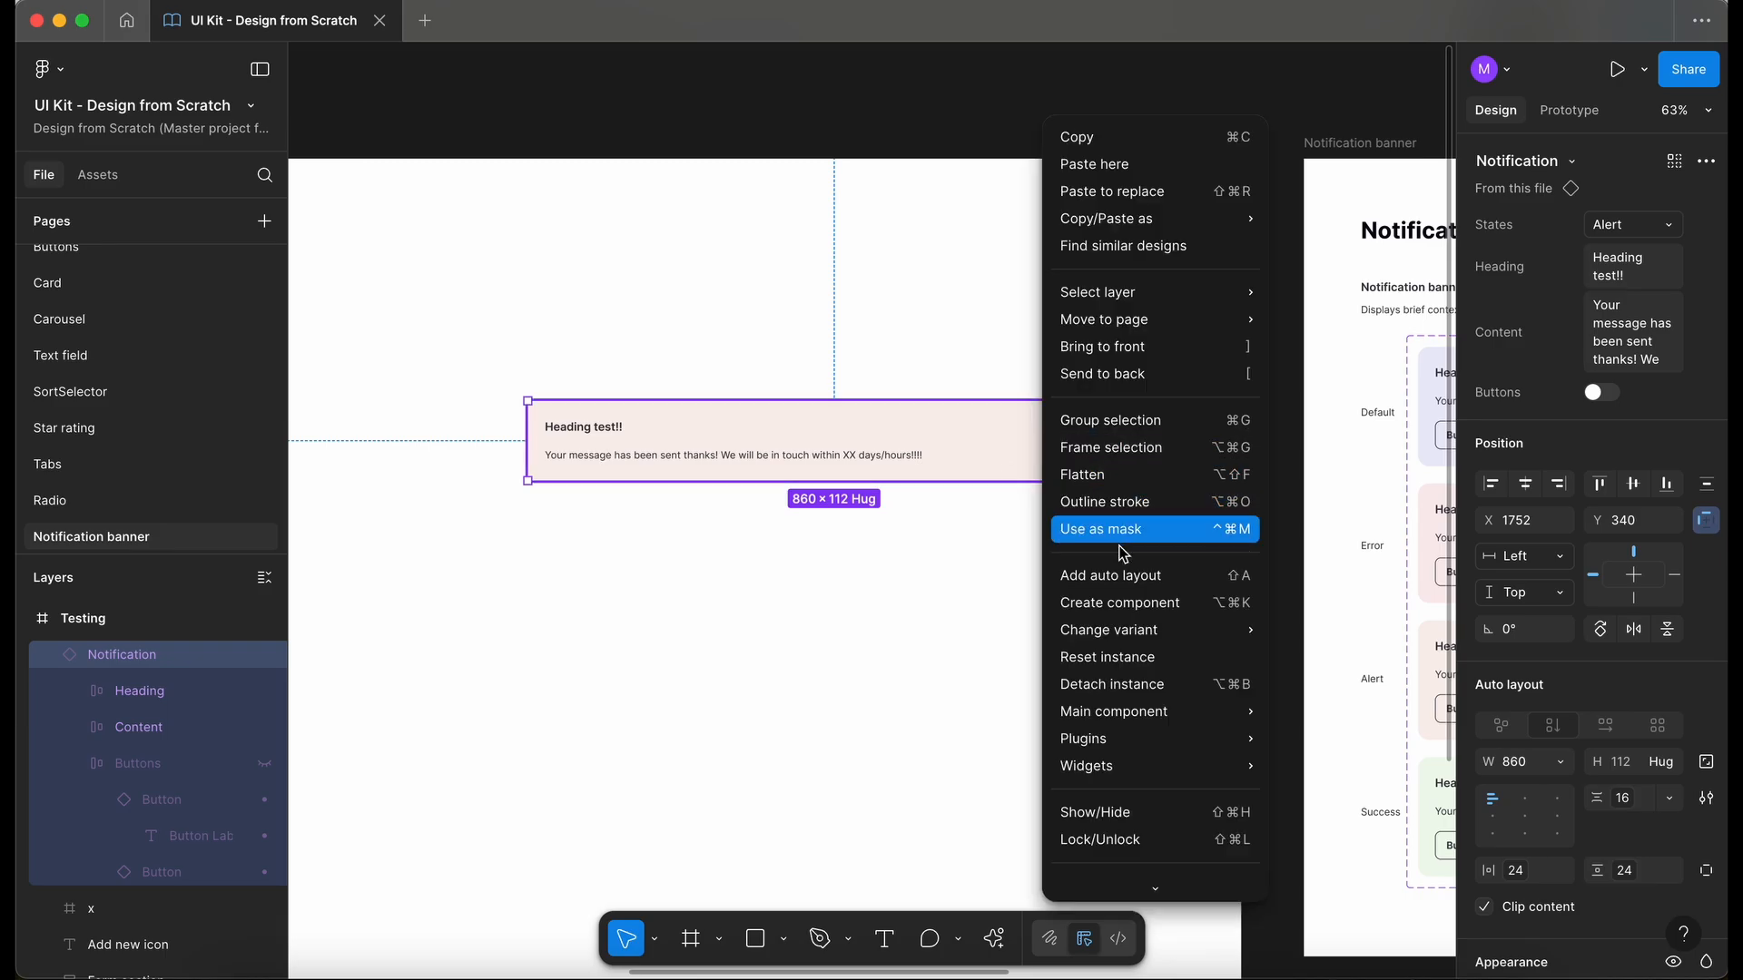
{"action": "left_click", "coordinate": [1147, 654]}
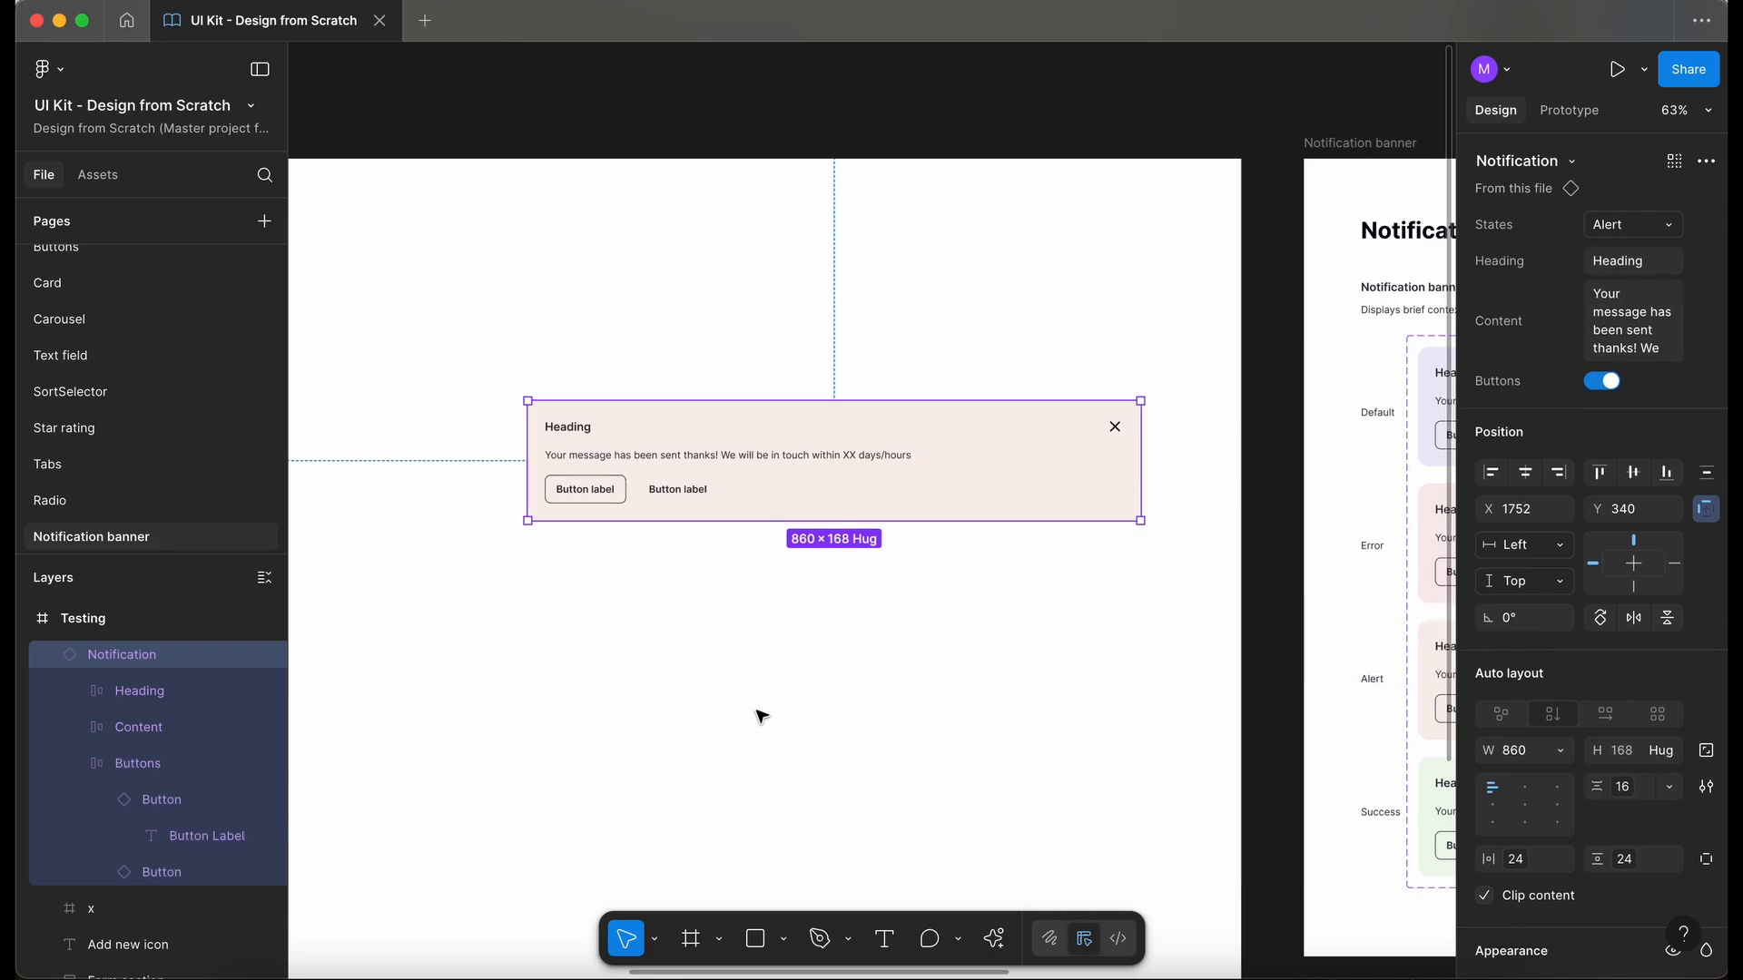
- Review the Notification banner component set alongside the earlier banner variations in the Testing frame
{"action": "scroll", "coordinate": [863, 758], "scroll_direction": "down", "scroll_amount": 3}
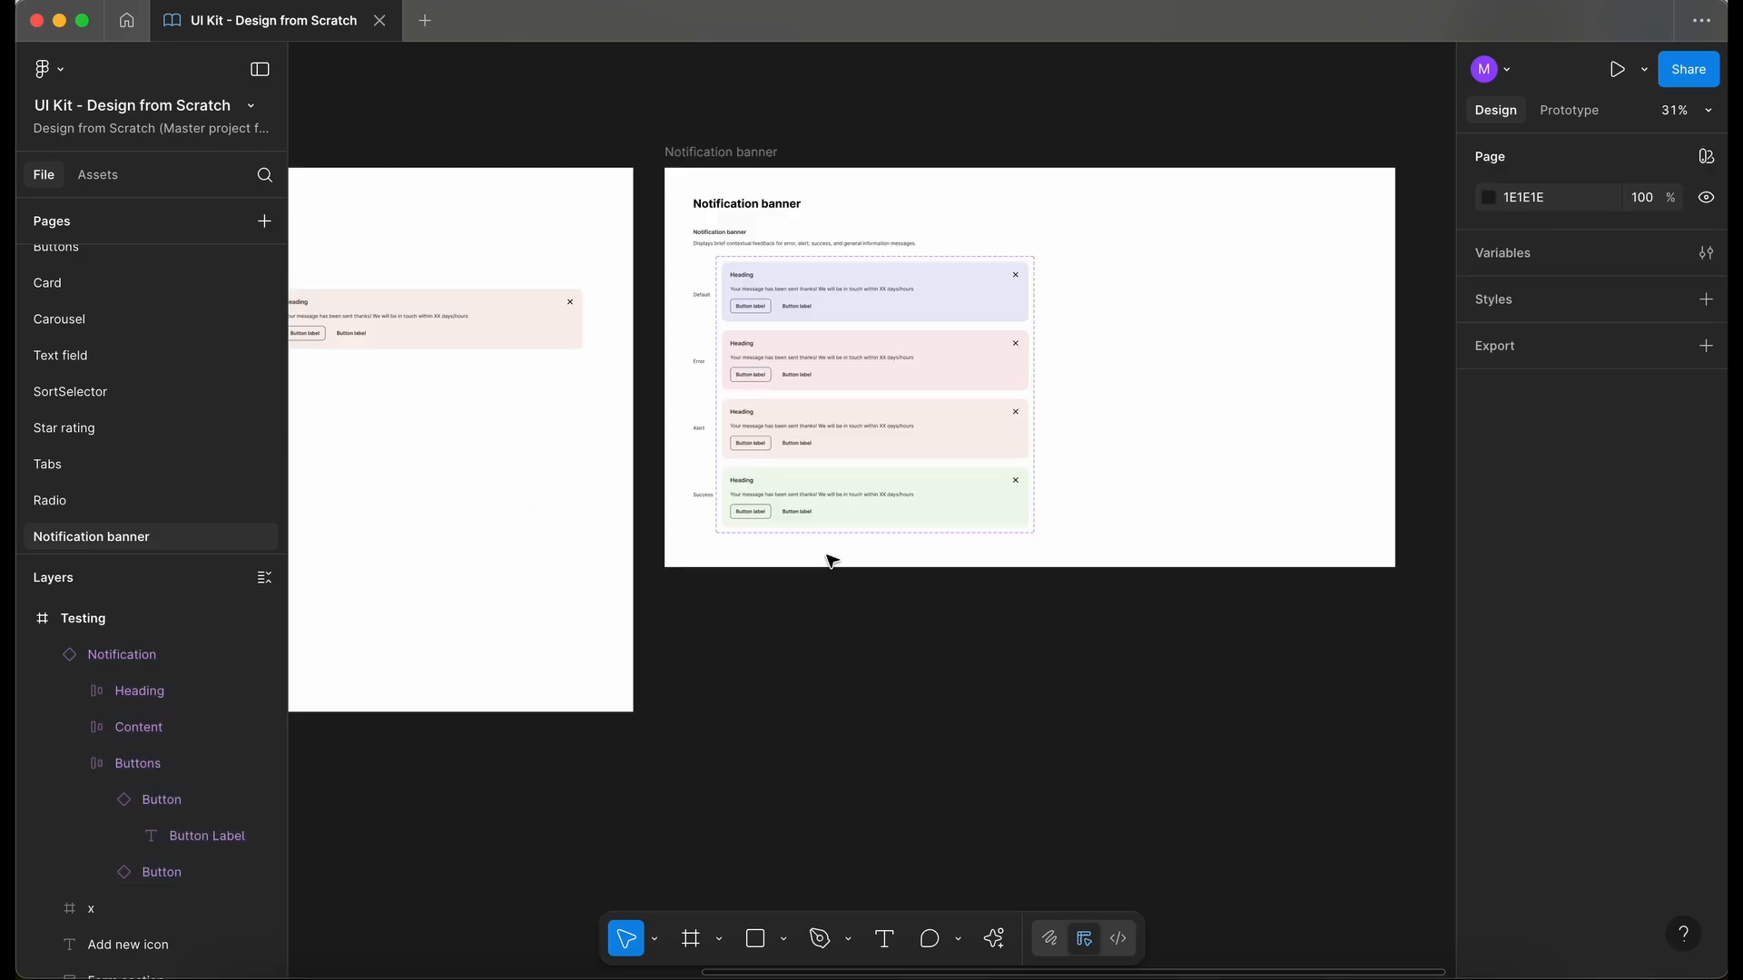
{"action": "scroll", "coordinate": [831, 560], "scroll_direction": "right", "scroll_amount": 2}
{"action": "scroll", "coordinate": [830, 560], "scroll_direction": "down", "scroll_amount": 1}
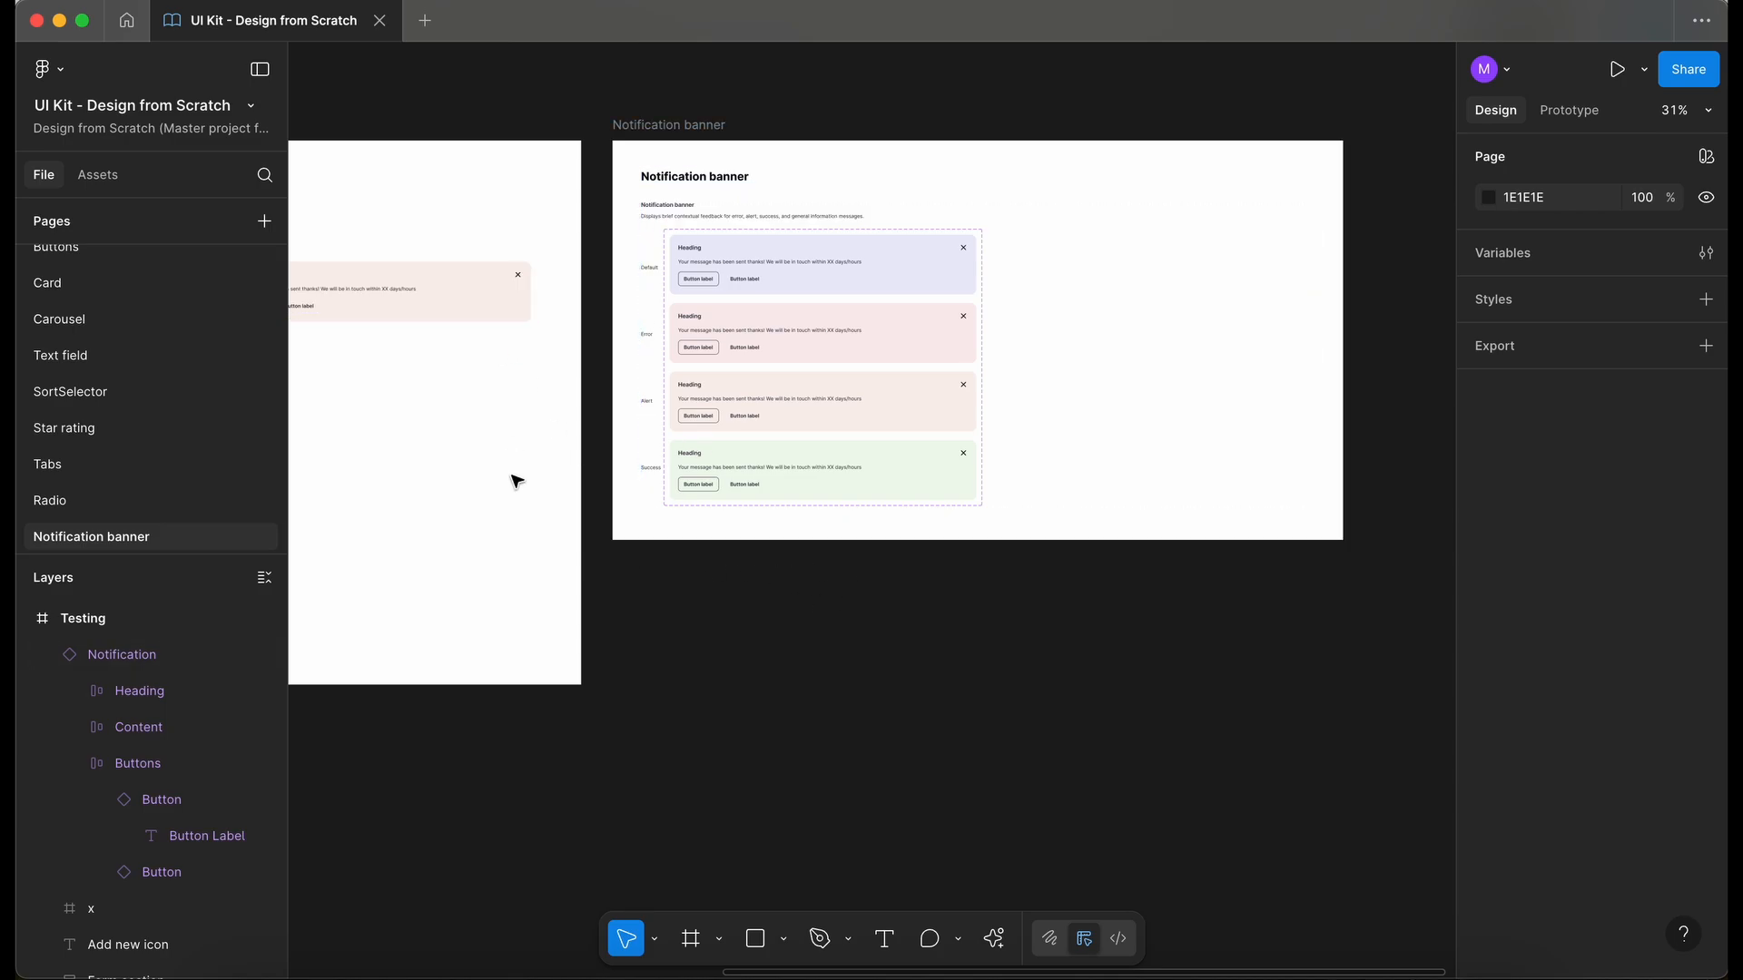
{"action": "scroll", "coordinate": [517, 478], "scroll_direction": "left", "scroll_amount": 10}
{"action": "scroll", "coordinate": [517, 479], "scroll_direction": "down", "scroll_amount": 1}
{"action": "scroll", "coordinate": [517, 481], "scroll_direction": "left", "scroll_amount": 3}
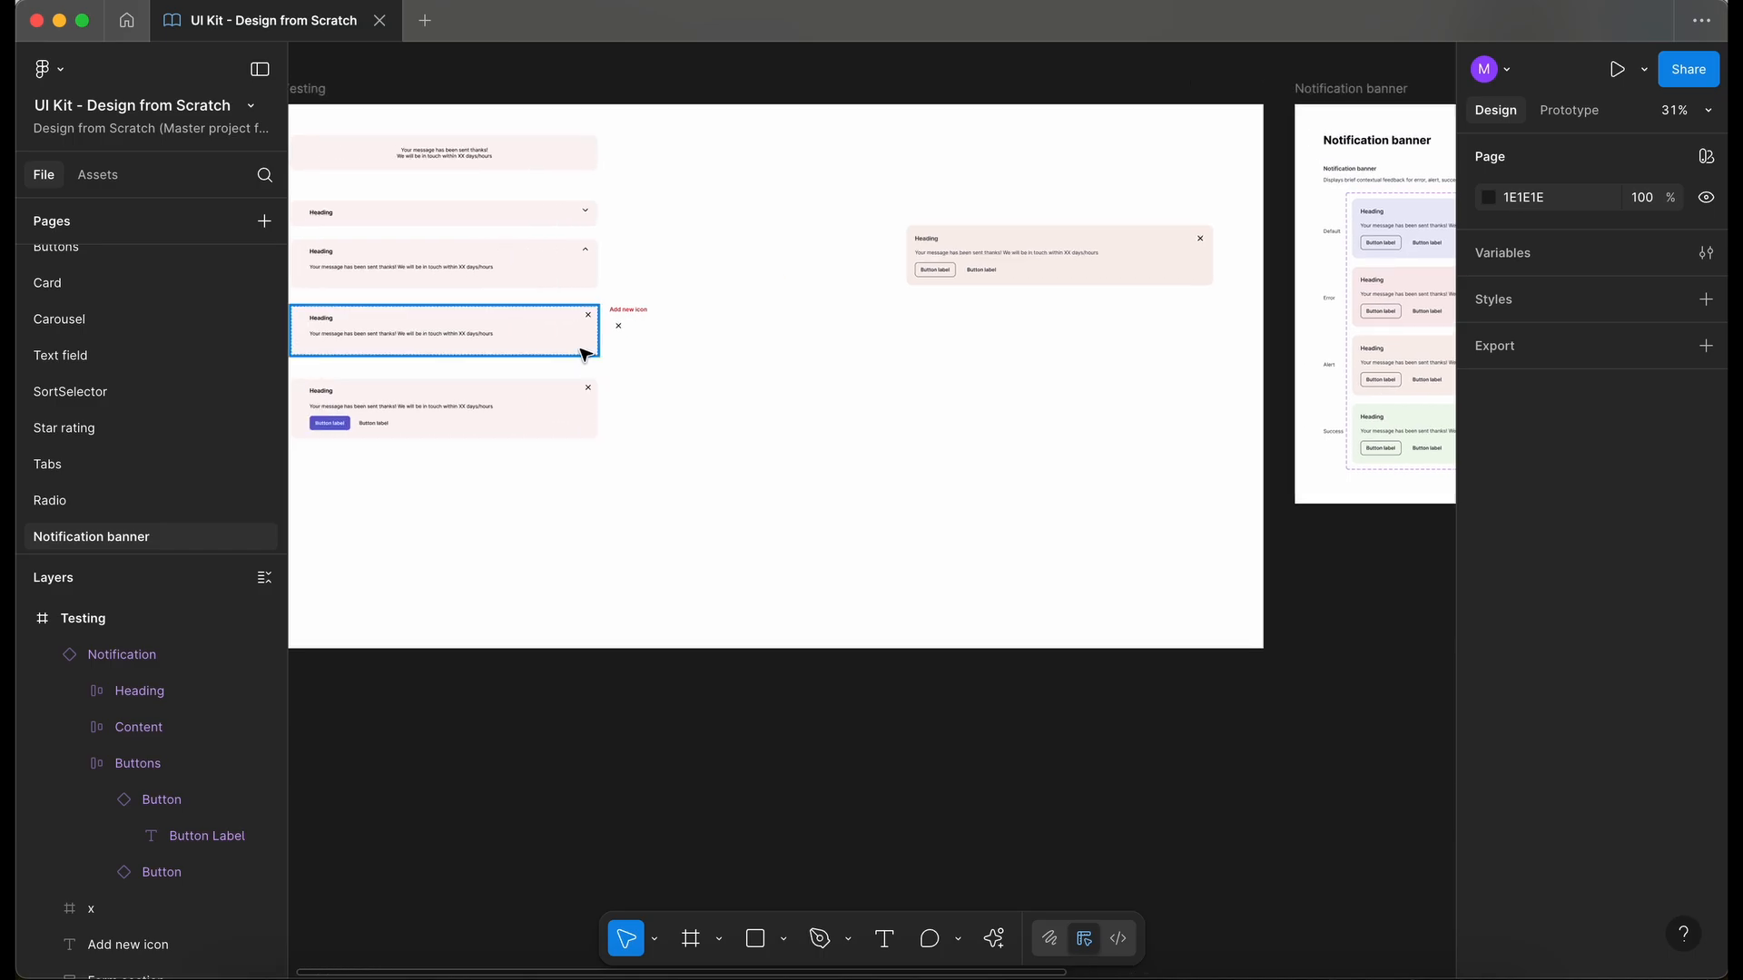
{"action": "scroll", "coordinate": [825, 459], "scroll_direction": "right", "scroll_amount": 10}
{"action": "scroll", "coordinate": [825, 459], "scroll_direction": "down", "scroll_amount": 1}
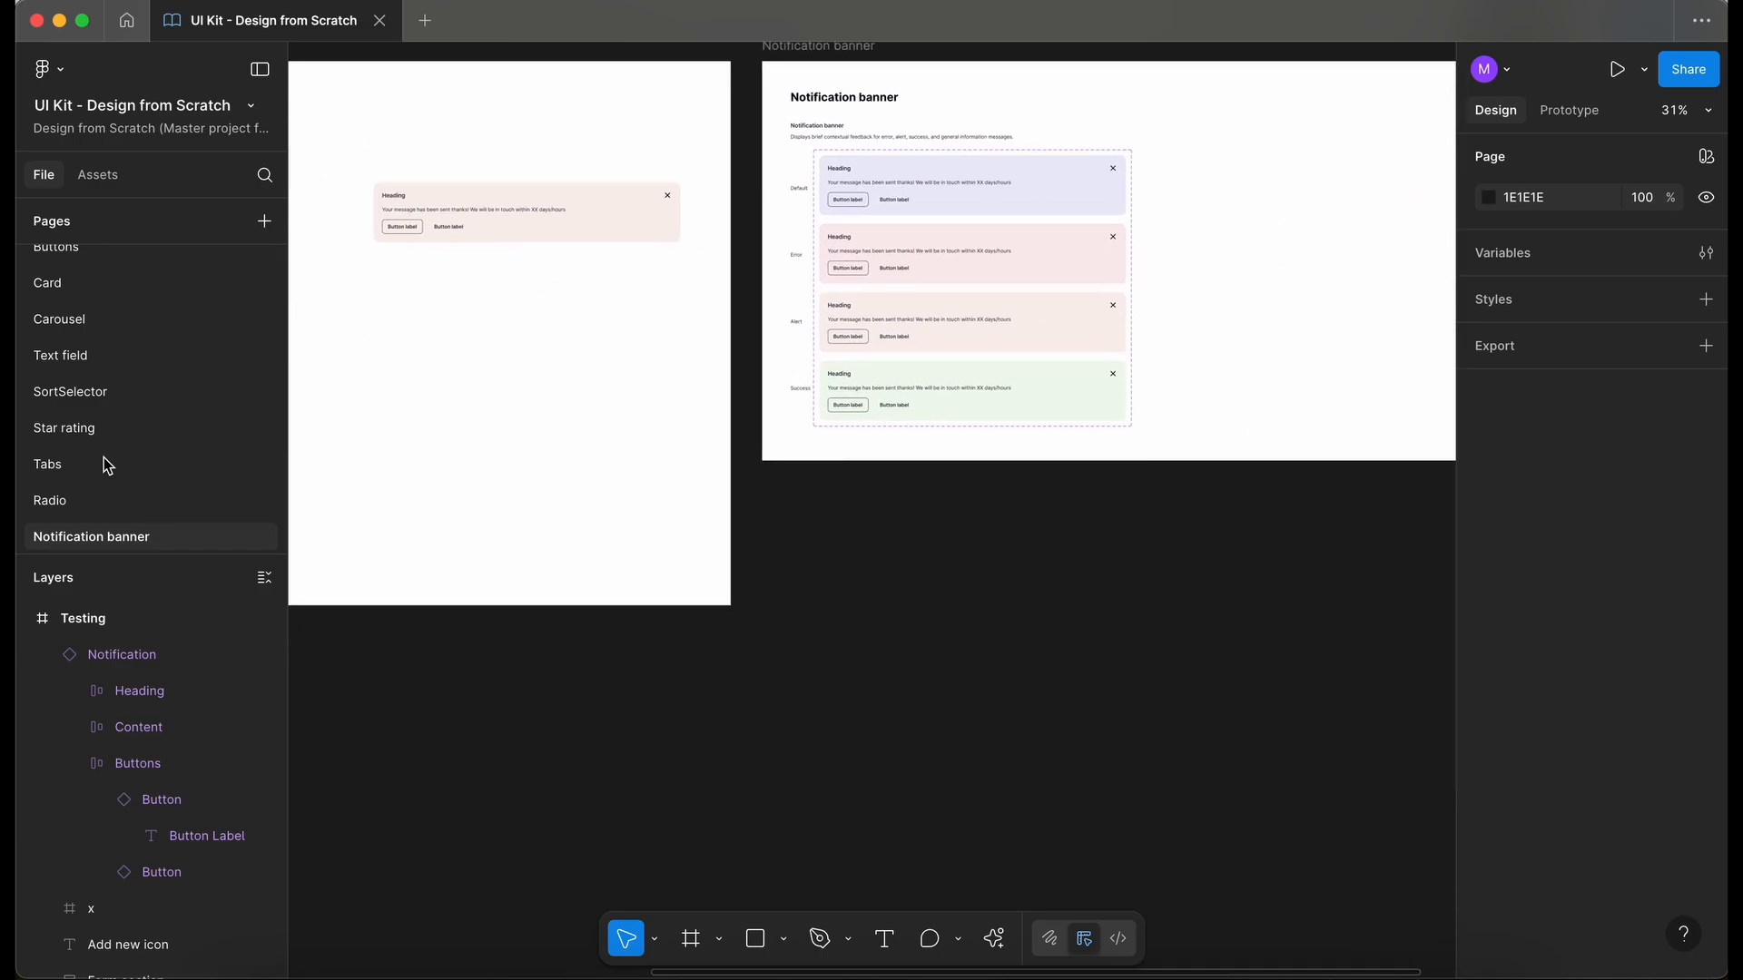
- Copy the Examples row from the SortSelector page into the Notification banner frame, below the component set
{"action": "left_click", "coordinate": [72, 391]}
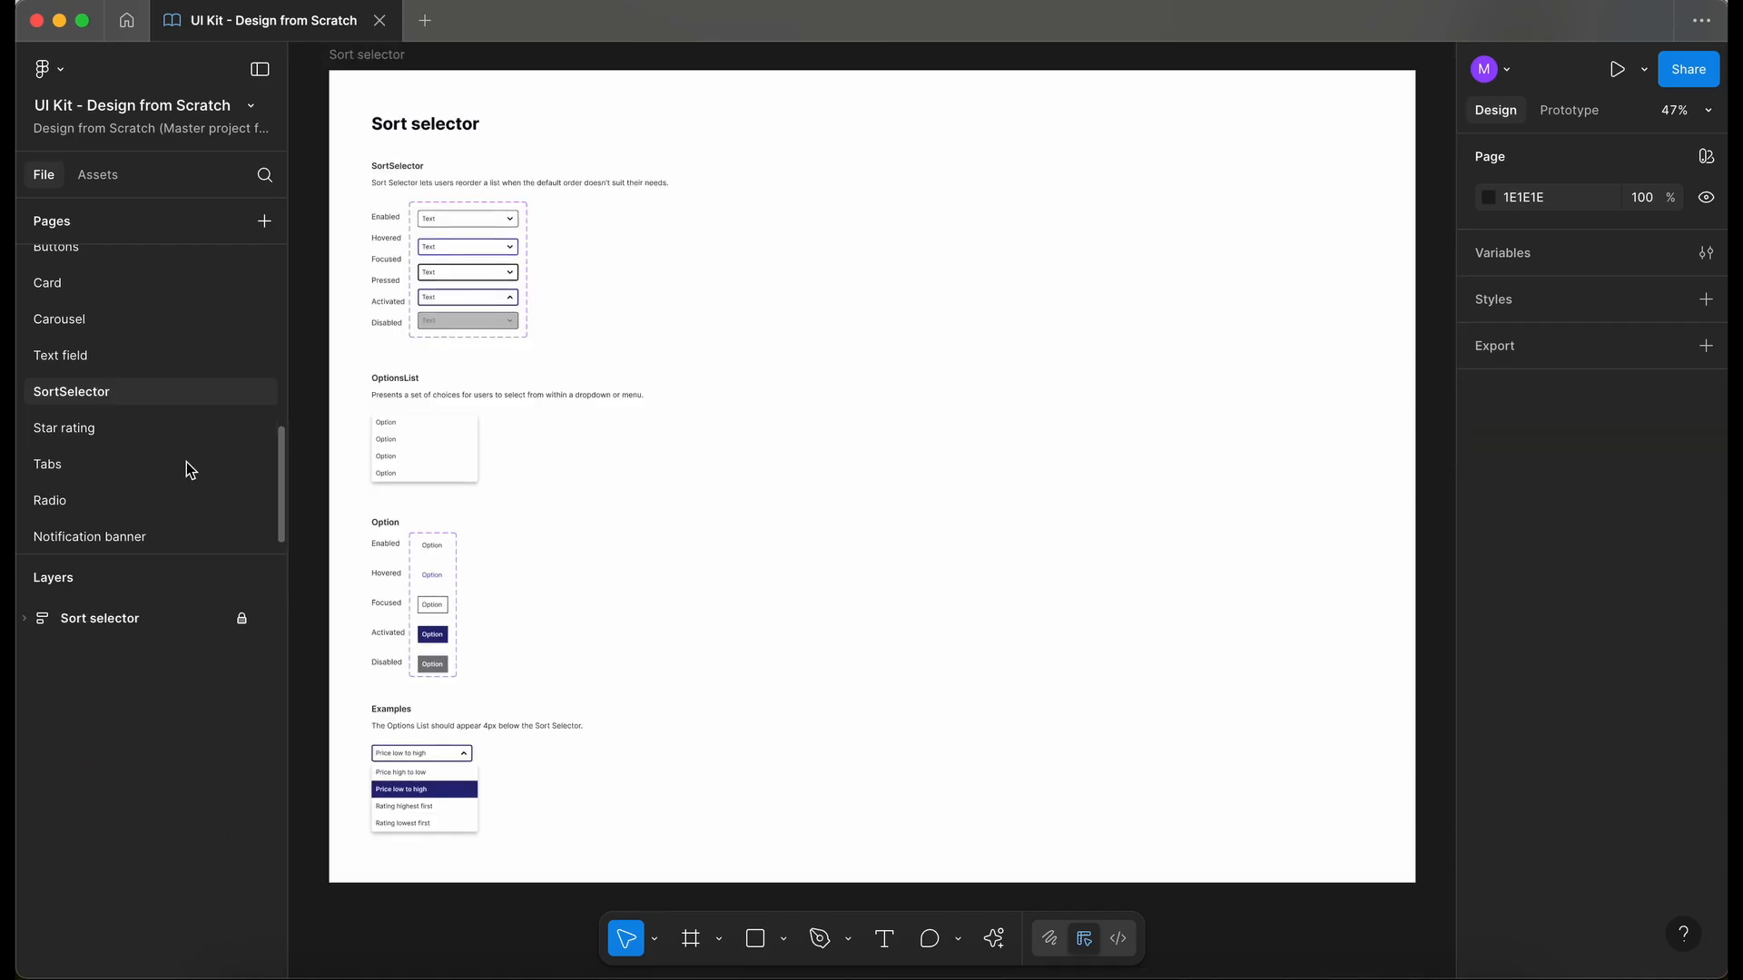
{"action": "left_click", "coordinate": [241, 618]}
{"action": "left_click", "coordinate": [542, 770]}
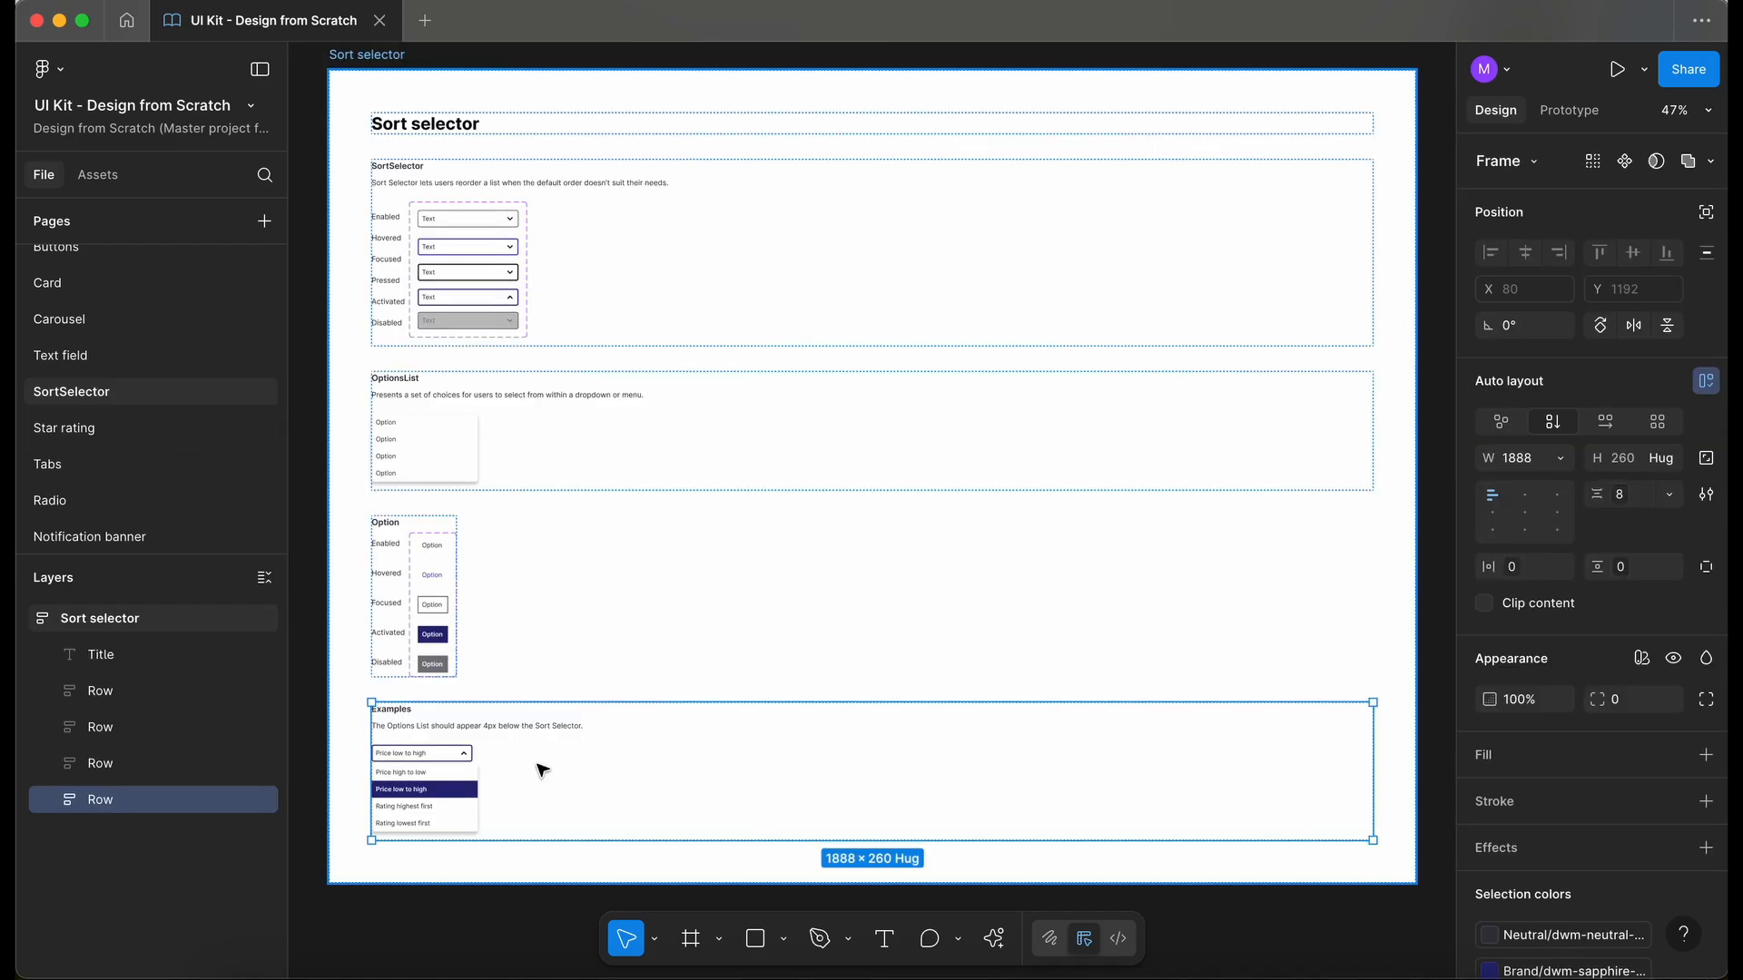
{"action": "left_click", "coordinate": [204, 535]}
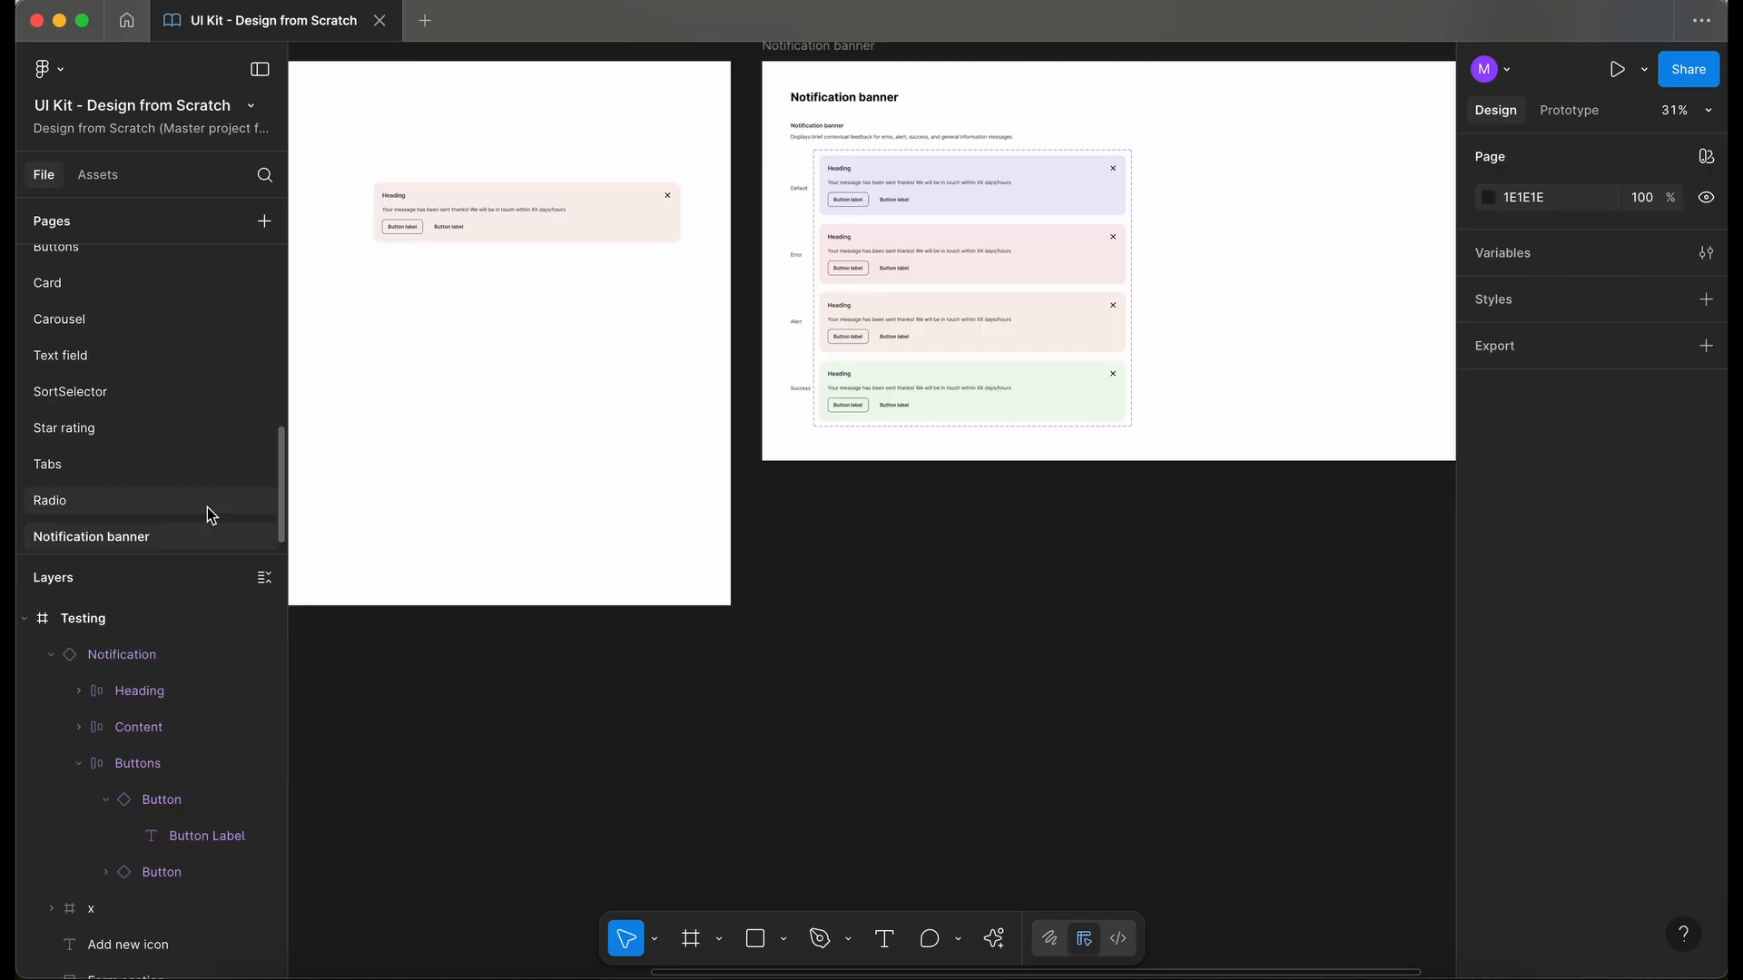
{"action": "scroll", "coordinate": [846, 544], "scroll_direction": "right", "scroll_amount": 3}
{"action": "scroll", "coordinate": [846, 545], "scroll_direction": "up", "scroll_amount": 1}
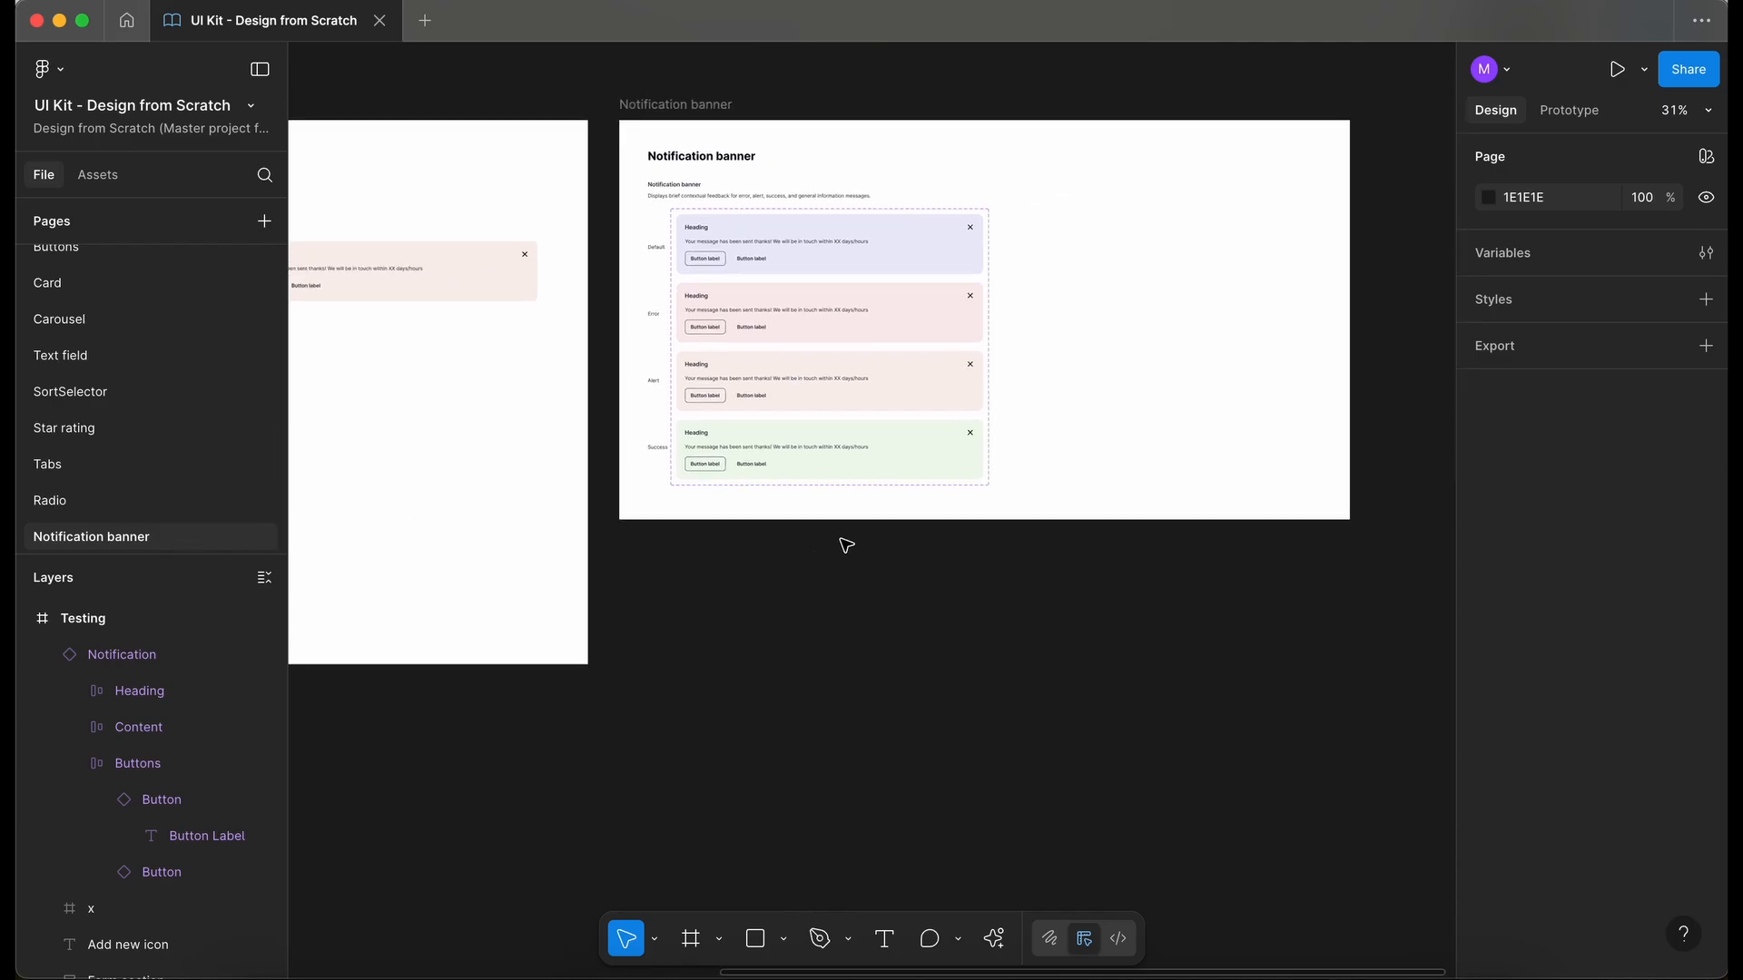
{"action": "left_click", "coordinate": [848, 509]}
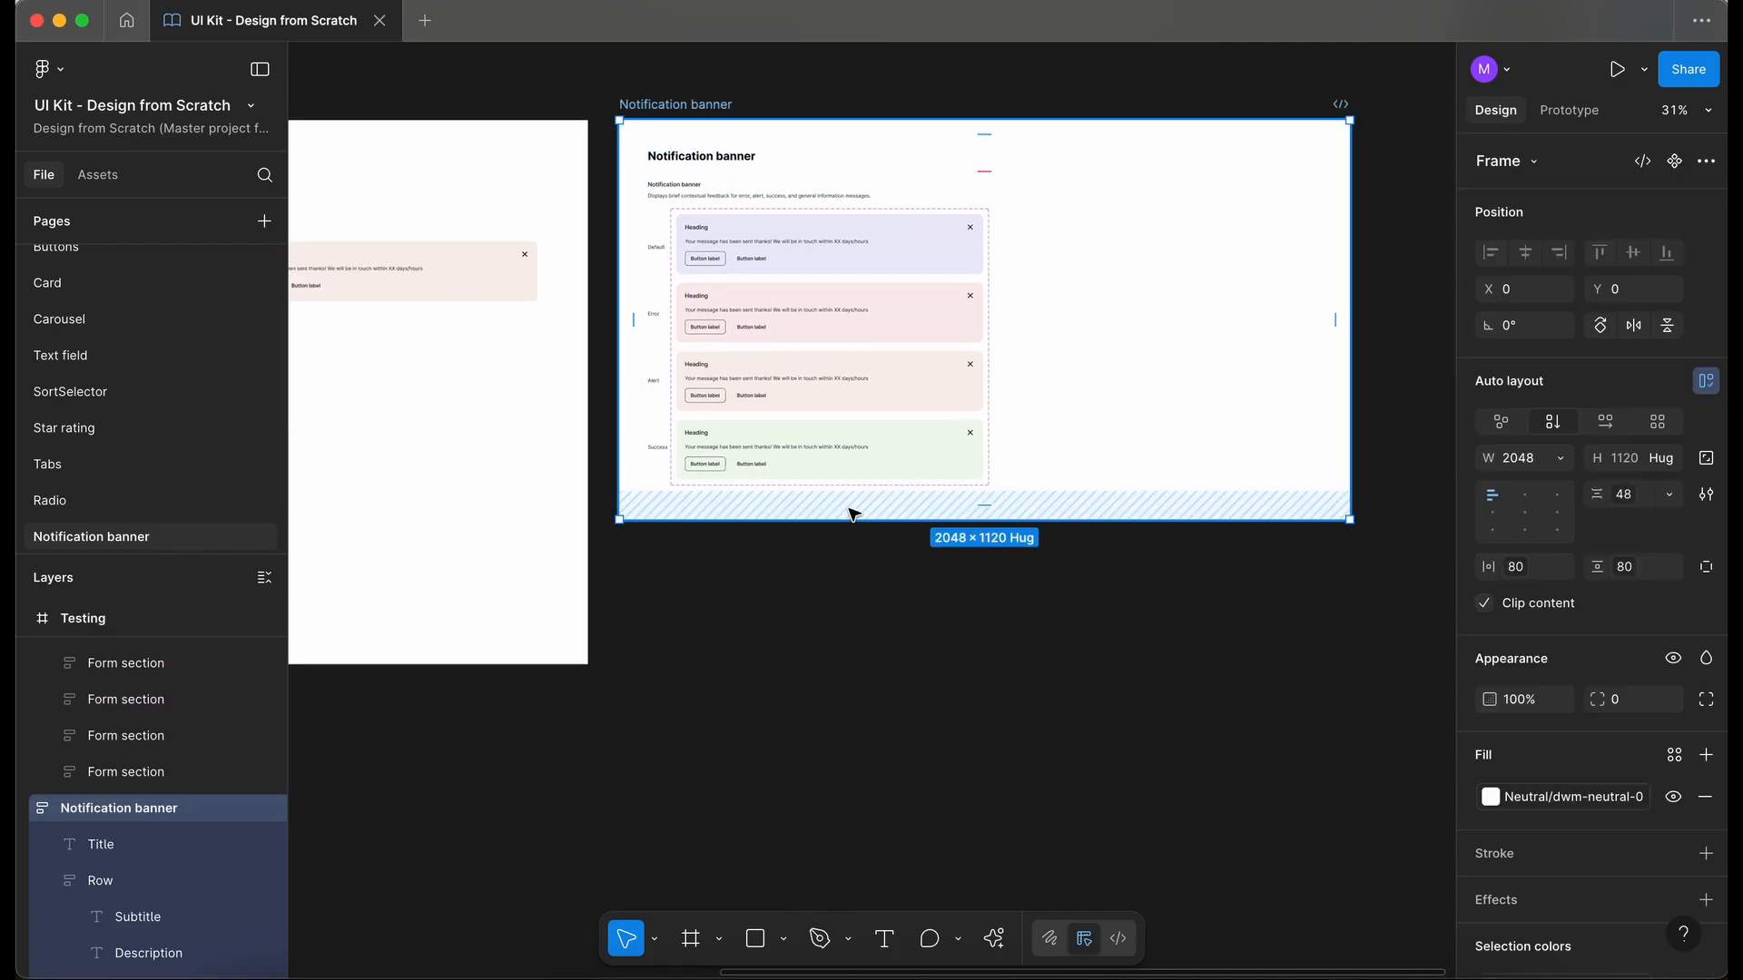
{"action": "left_click", "coordinate": [1073, 438]}
{"action": "key", "text": "ctrl+v"}
- Delete the sort selector and its options list from the pasted Examples row's container
{"action": "scroll", "coordinate": [763, 511], "scroll_direction": "up", "scroll_amount": 5}
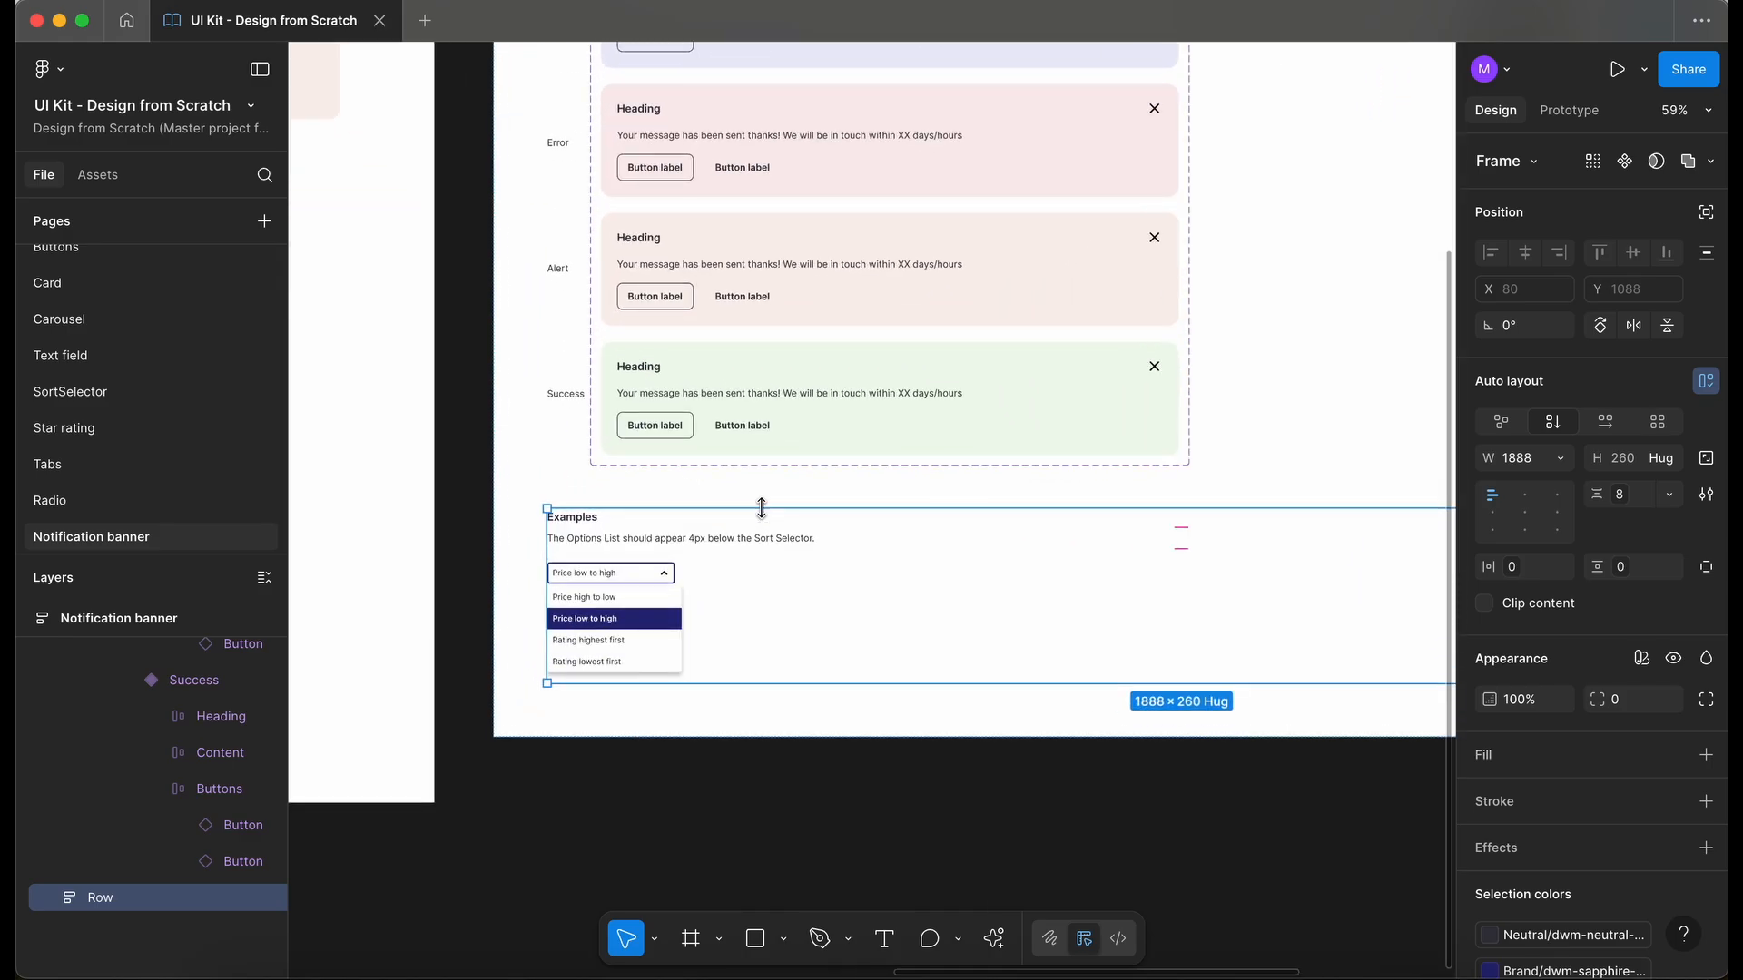
{"action": "scroll", "coordinate": [599, 572], "scroll_direction": "up", "scroll_amount": 3}
{"action": "double_click", "coordinate": [614, 613]}
{"action": "left_click", "coordinate": [660, 640]}
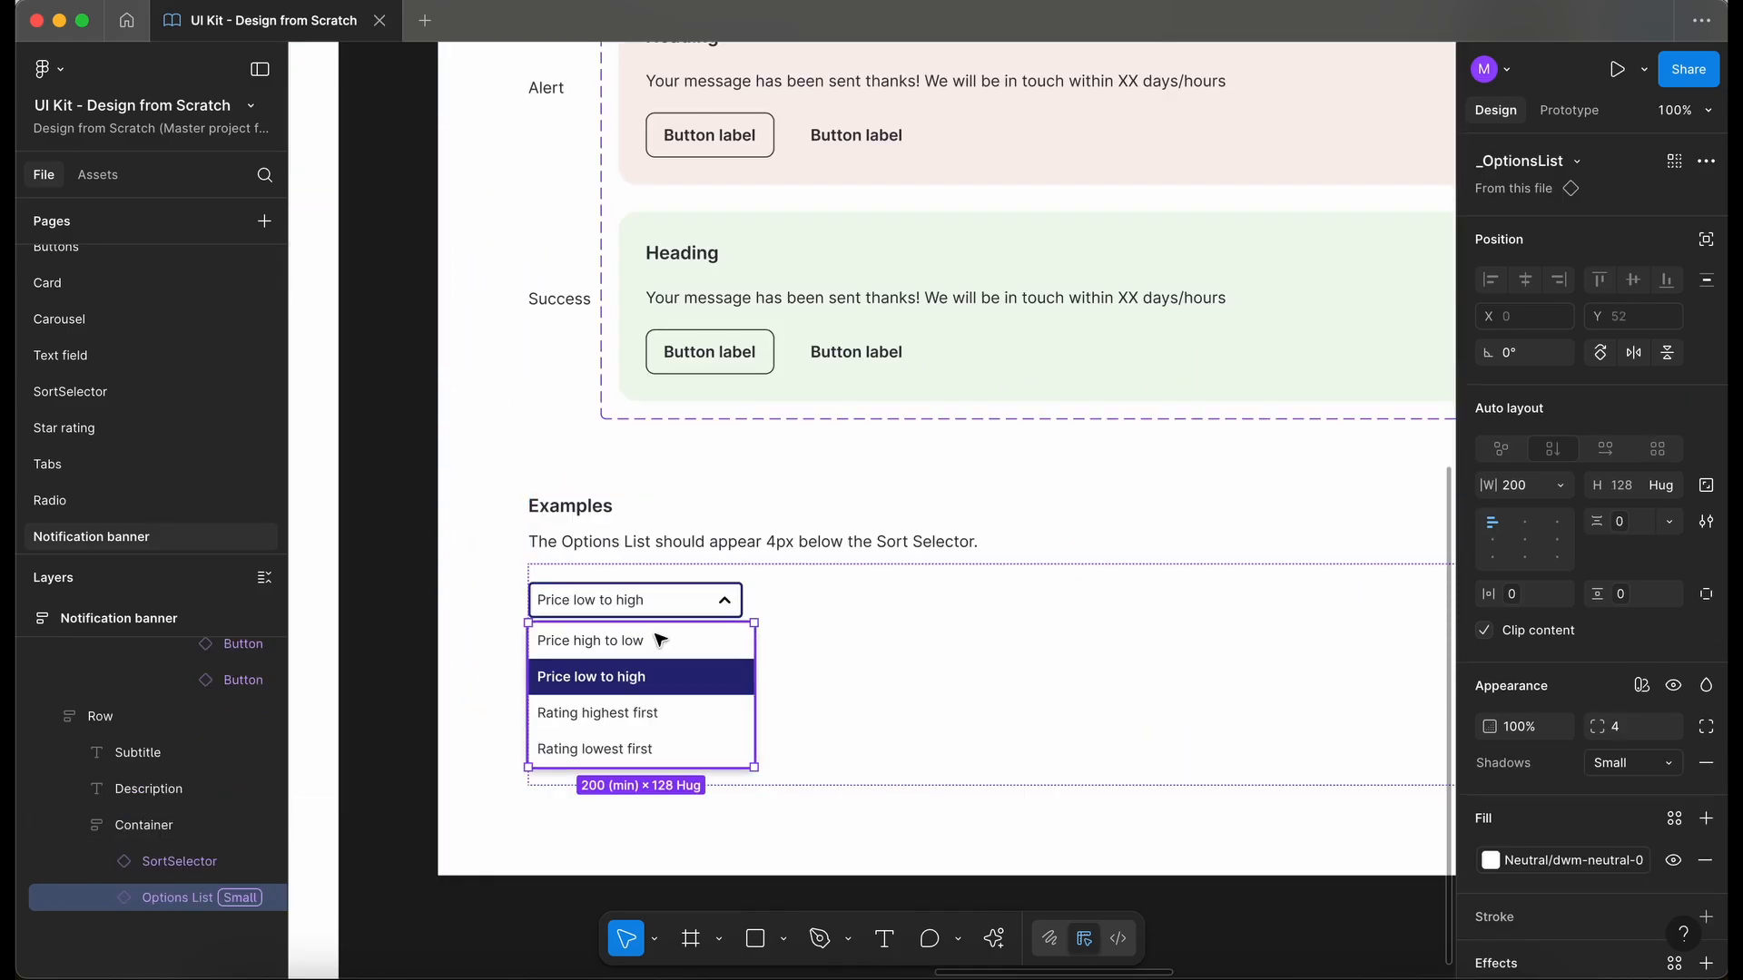
{"action": "left_click", "coordinate": [669, 608], "text": "shift"}
{"action": "key", "text": "Delete"}
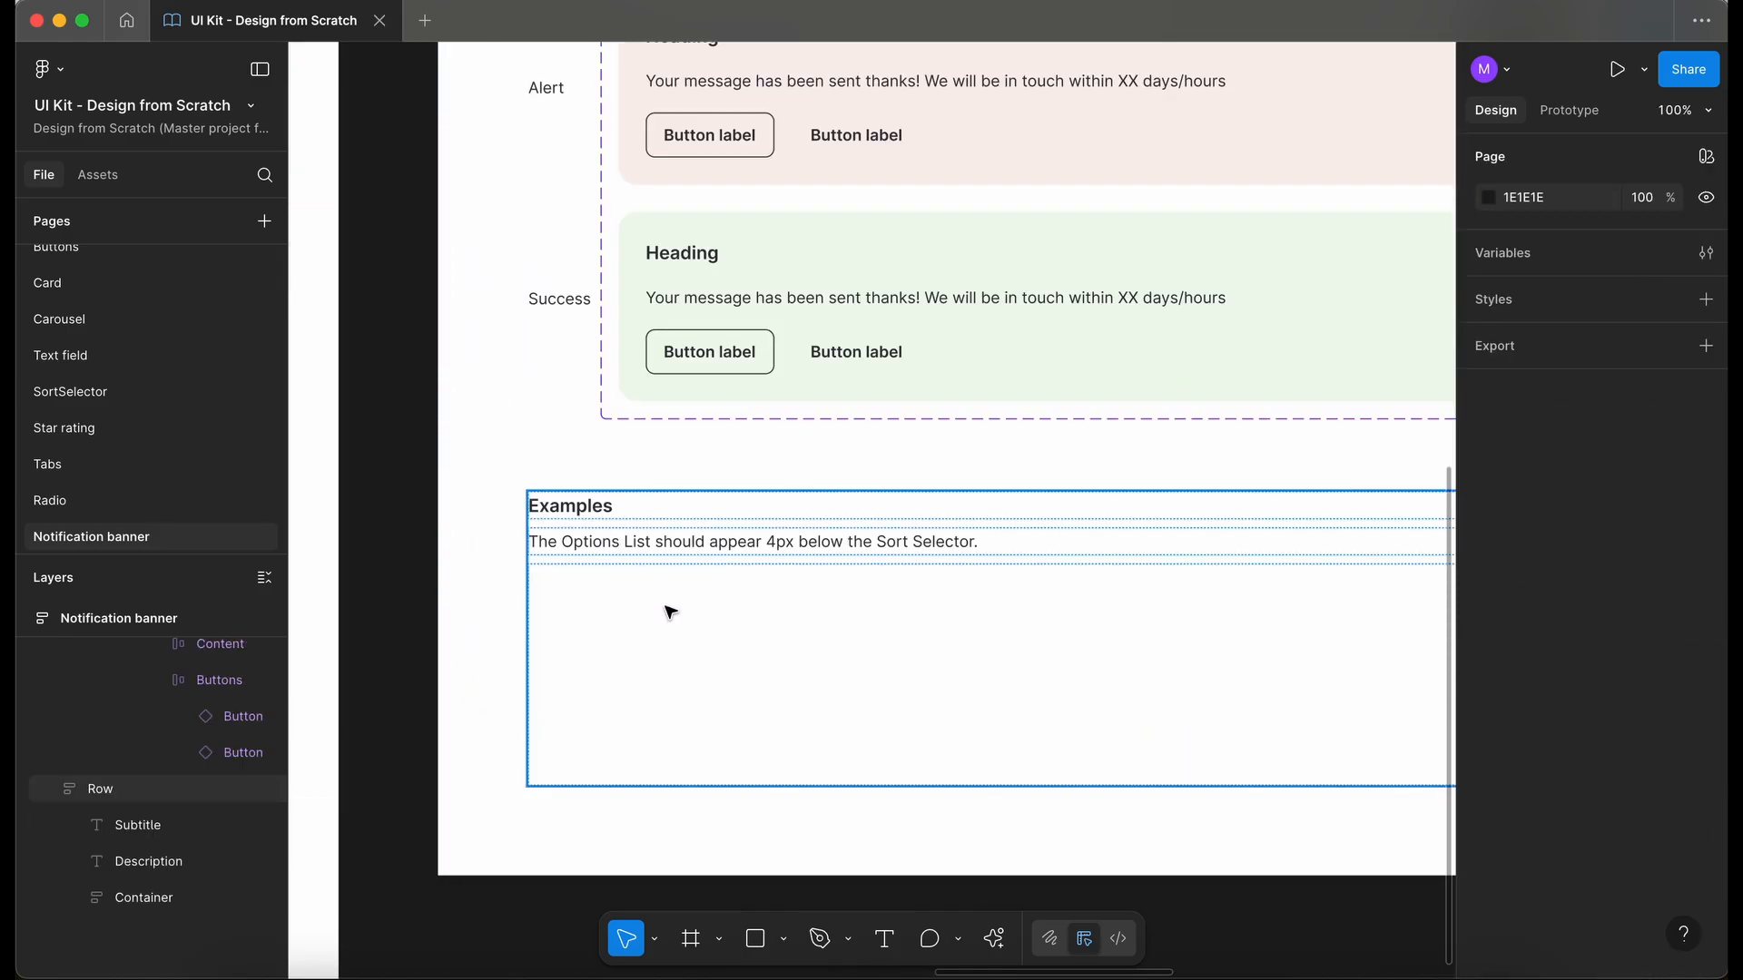
- Replace the Examples row's description with "Dismissible: Users can close the notification using the × button."
{"action": "scroll", "coordinate": [670, 610], "scroll_direction": "down", "scroll_amount": 3}
{"action": "scroll", "coordinate": [669, 611], "scroll_direction": "up", "scroll_amount": 2}
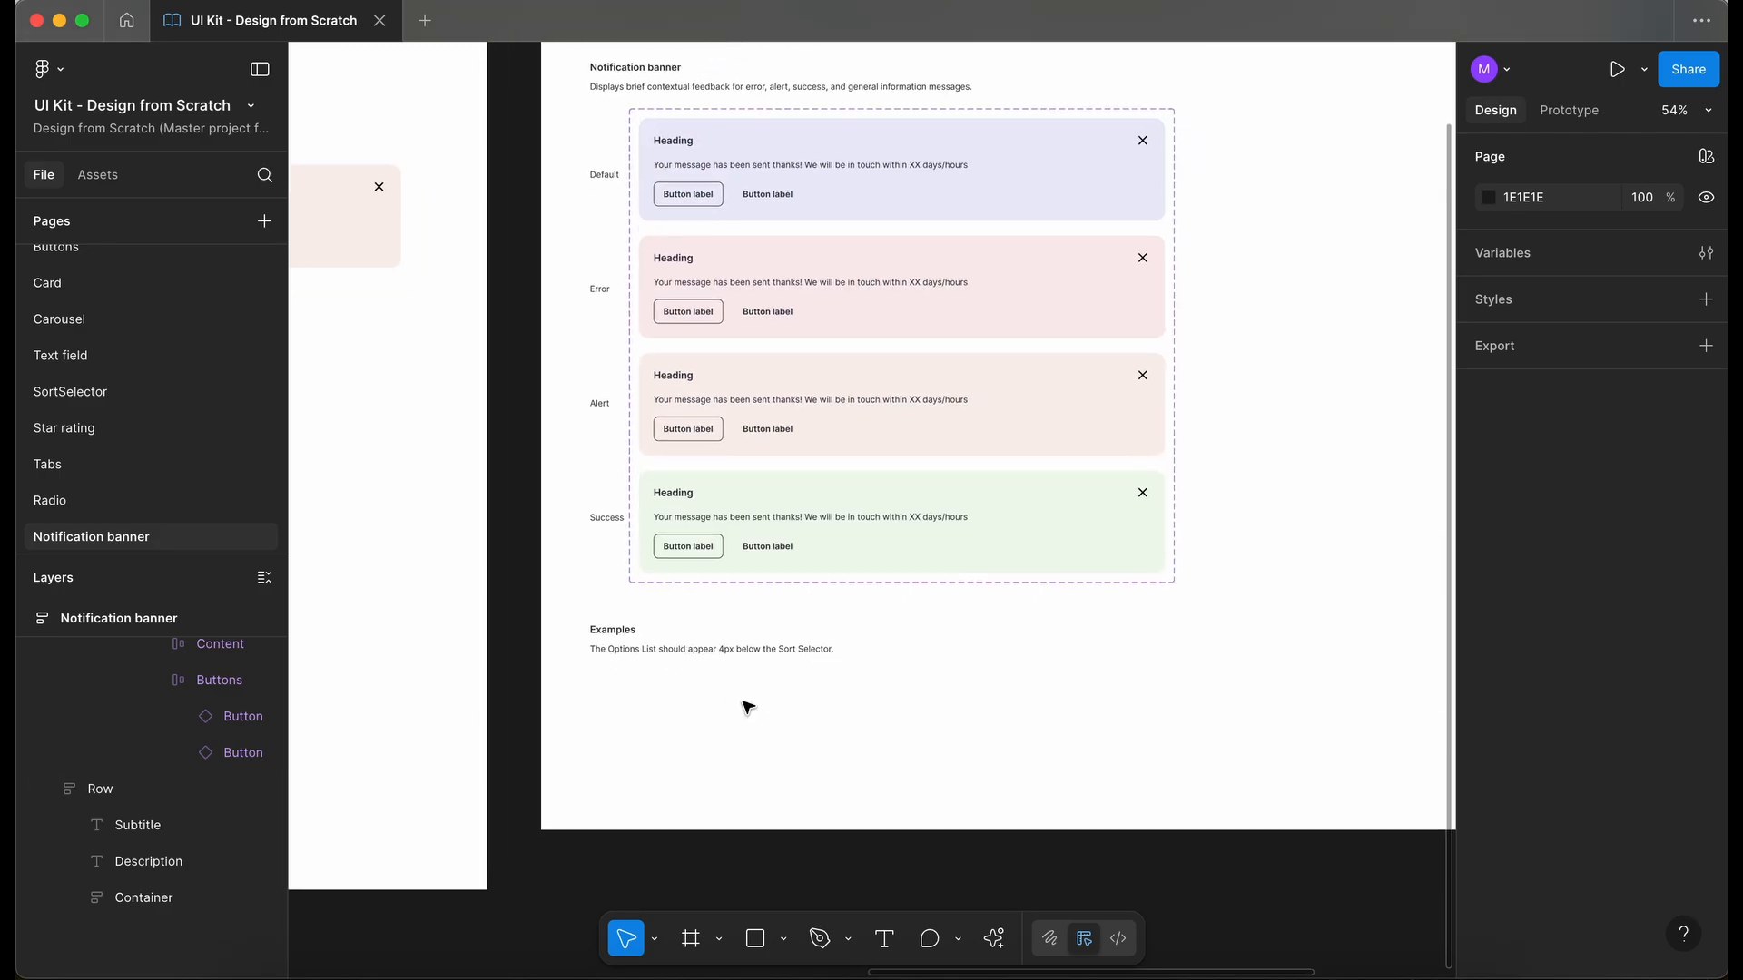
{"action": "scroll", "coordinate": [744, 704], "scroll_direction": "up", "scroll_amount": 3}
{"action": "left_click", "coordinate": [728, 655]}
{"action": "double_click", "coordinate": [739, 618]}
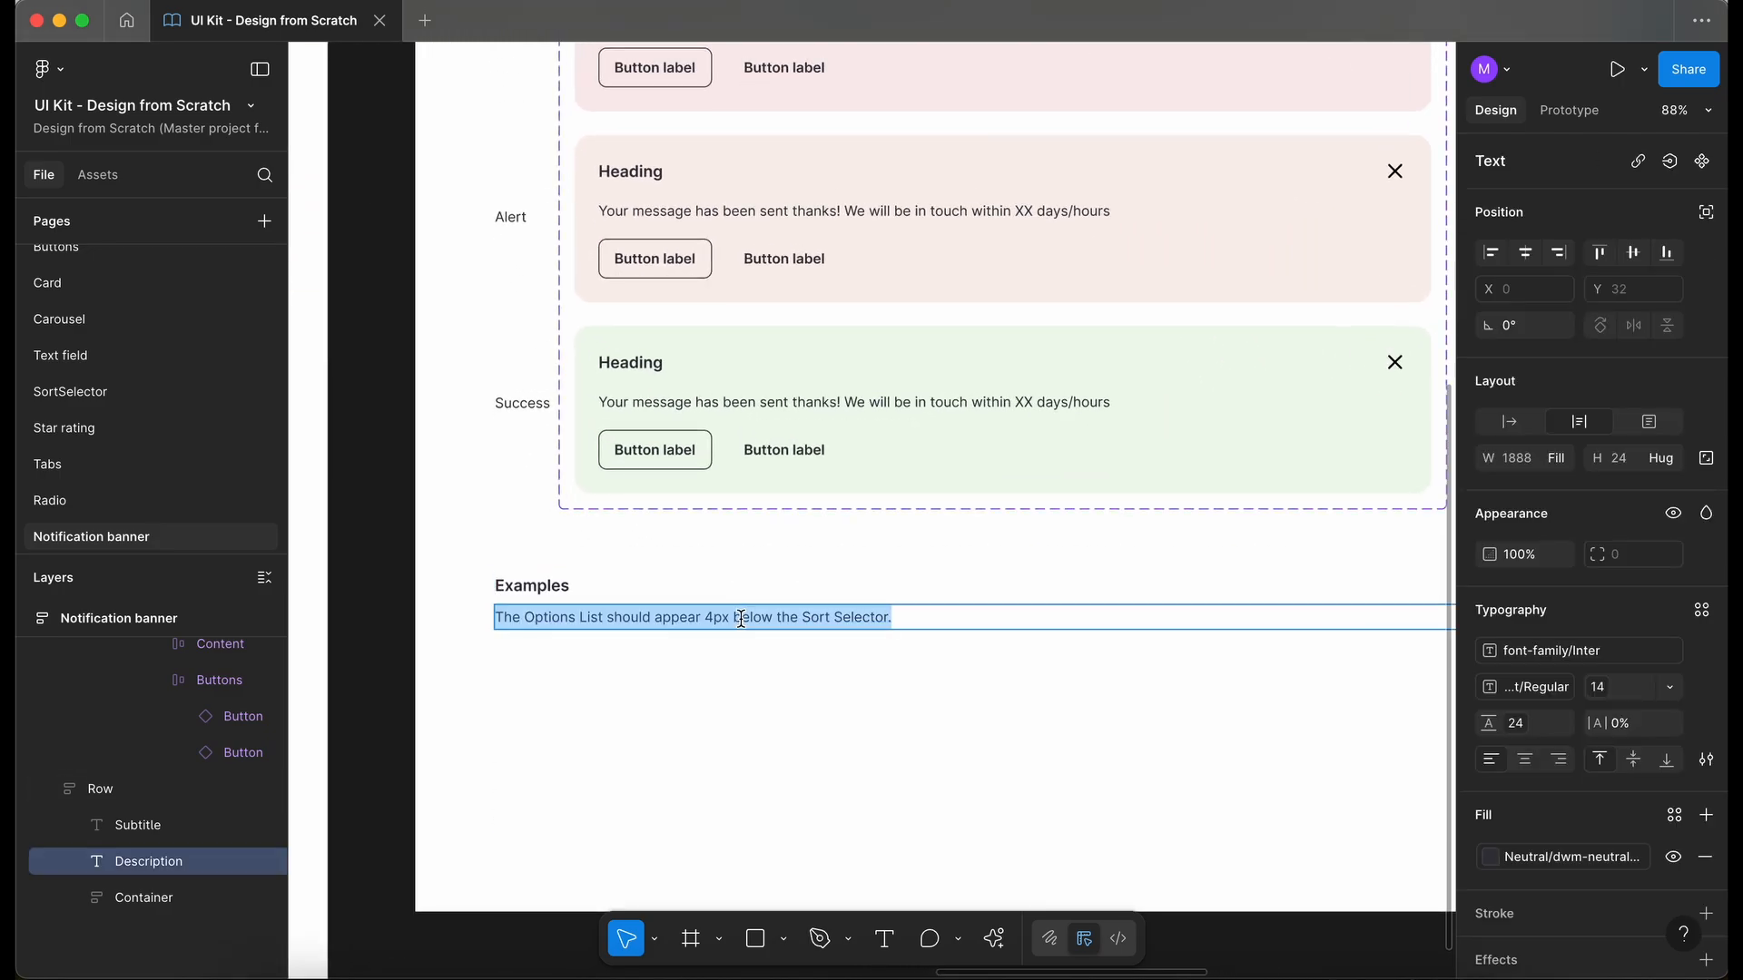
{"action": "type", "text": "Dismissible: Users can close the notification using the × button."}
{"action": "left_click", "coordinate": [444, 723]}
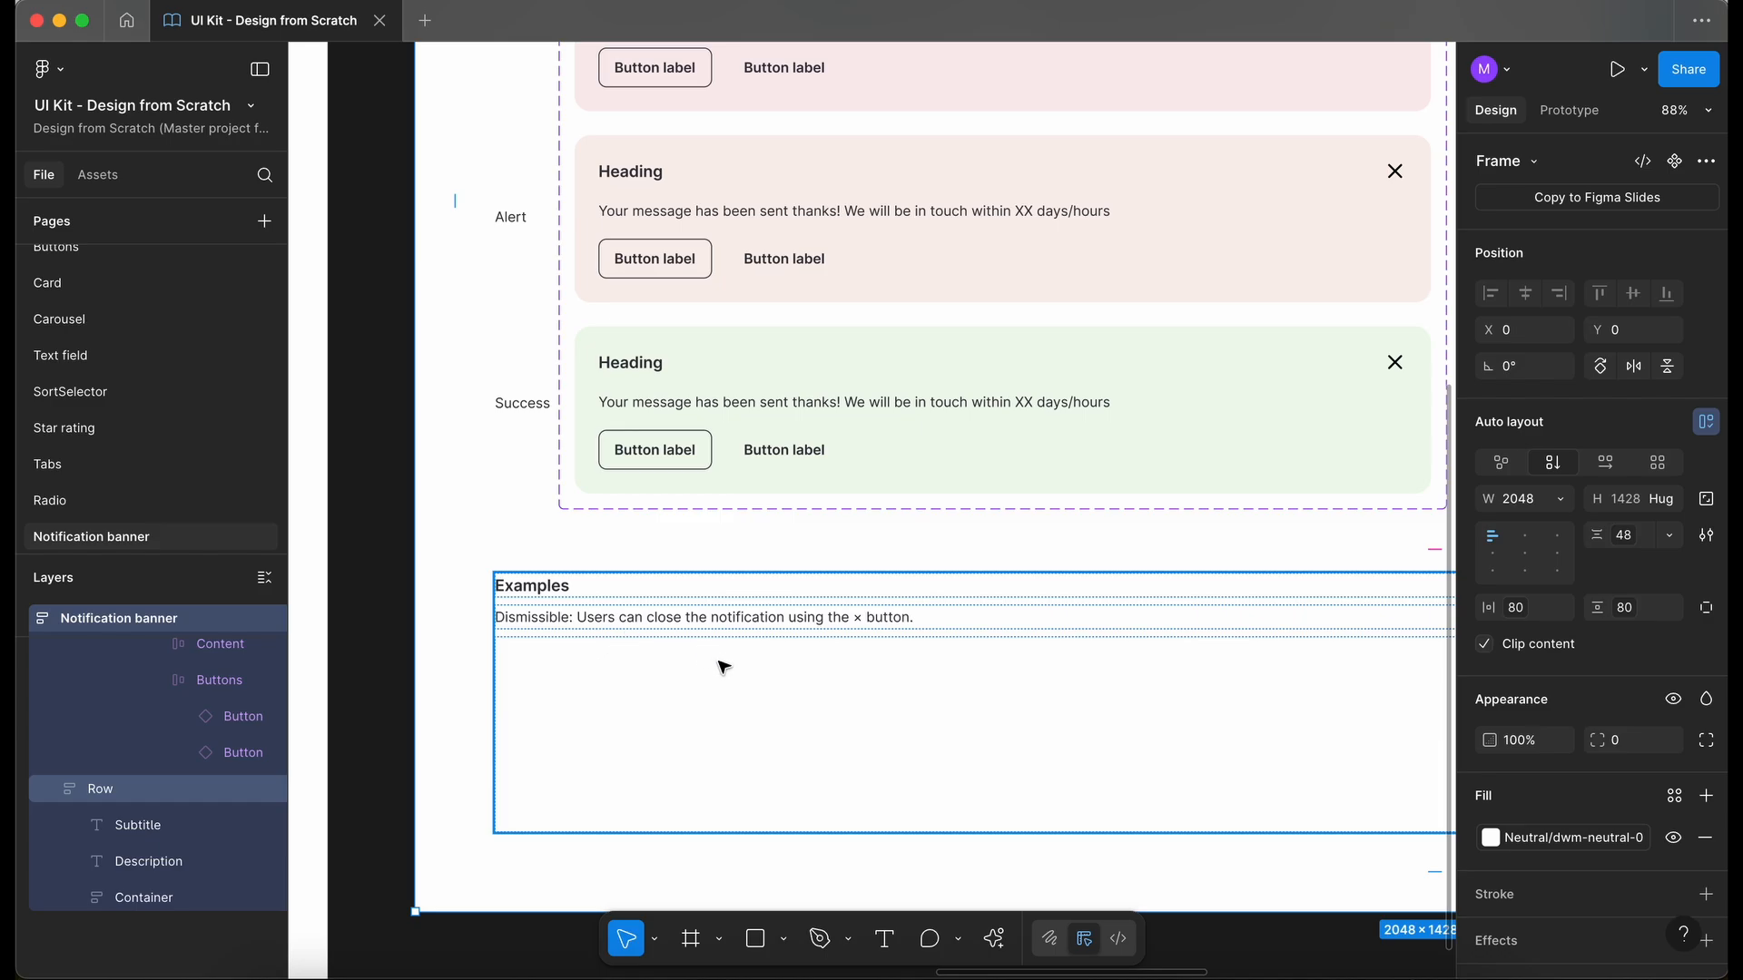
- Copy the Alert variant from the component set and place an instance of it inside the Examples row's container
{"action": "scroll", "coordinate": [724, 667], "scroll_direction": "down", "scroll_amount": 3}
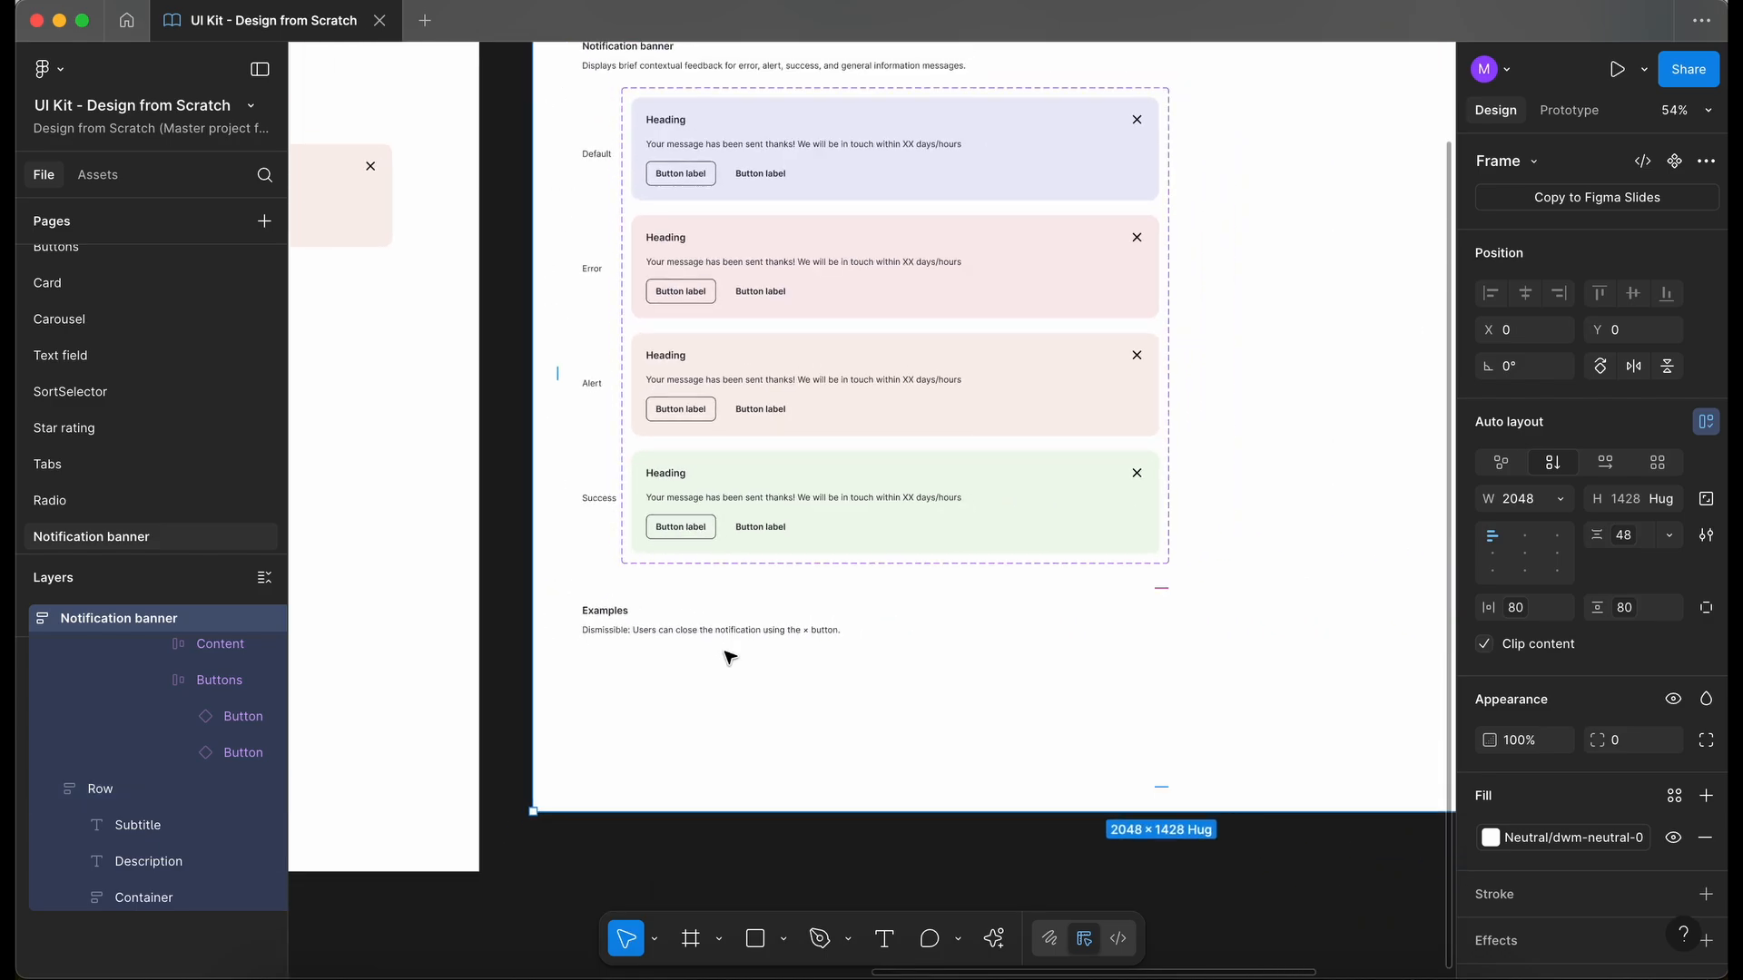
{"action": "left_click", "coordinate": [934, 190]}
{"action": "left_click", "coordinate": [935, 191]}
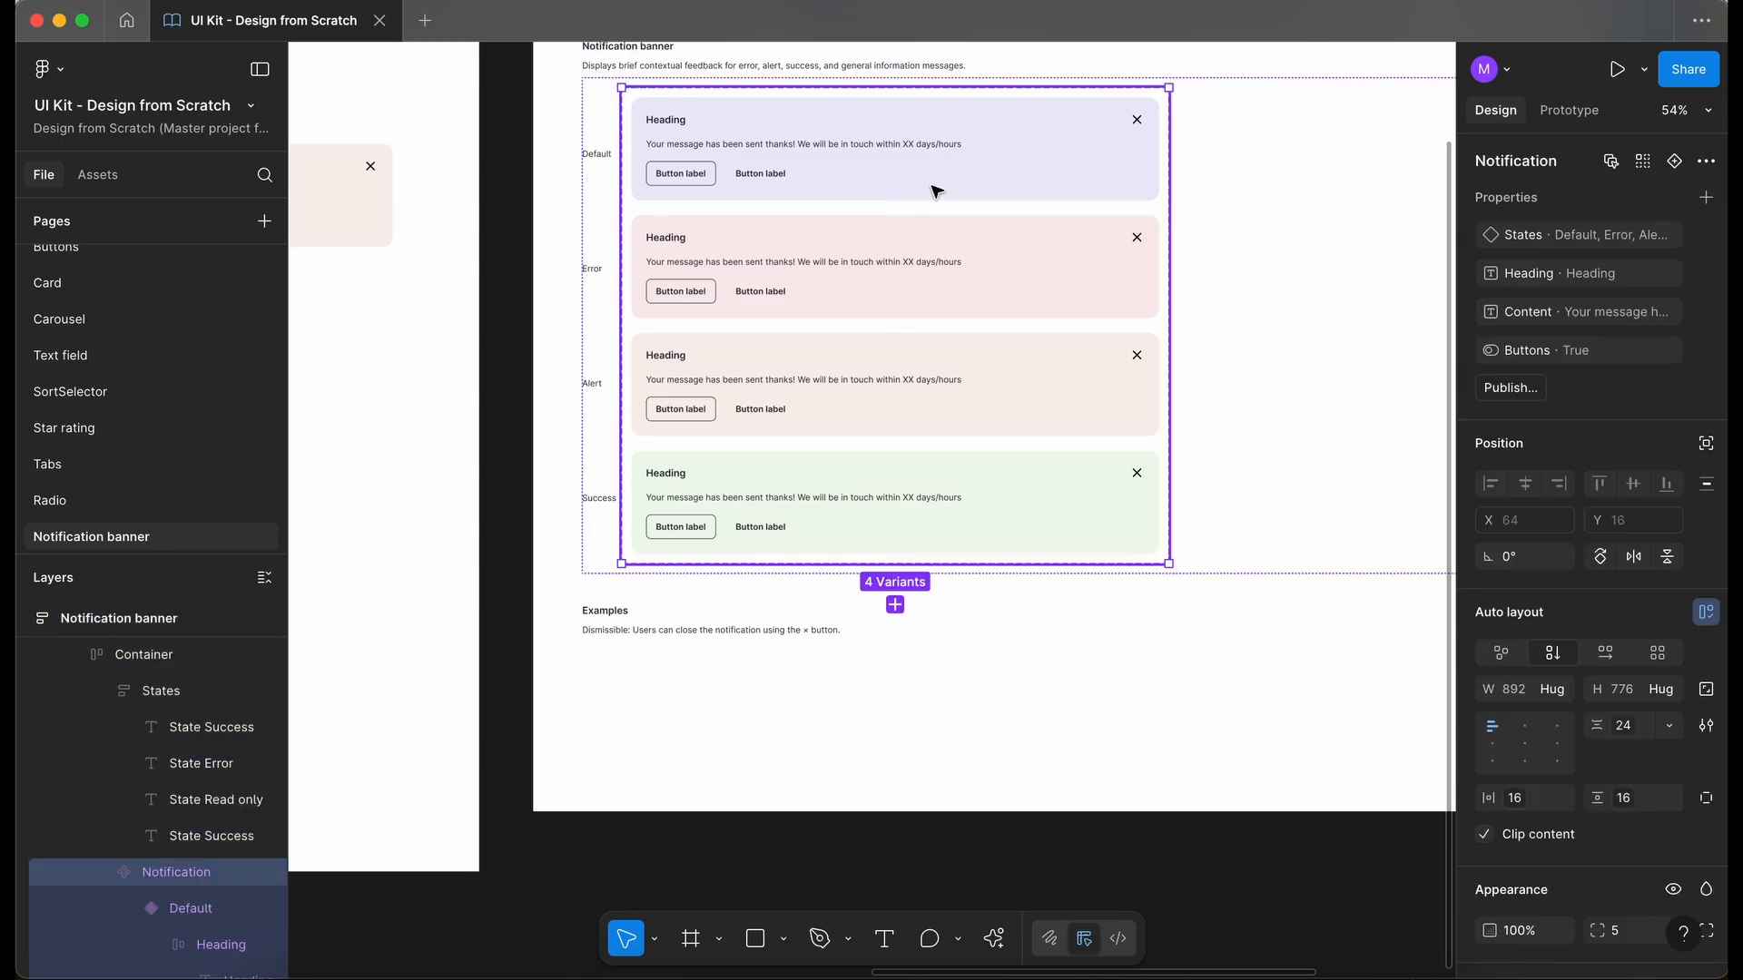
{"action": "left_click", "coordinate": [1027, 393]}
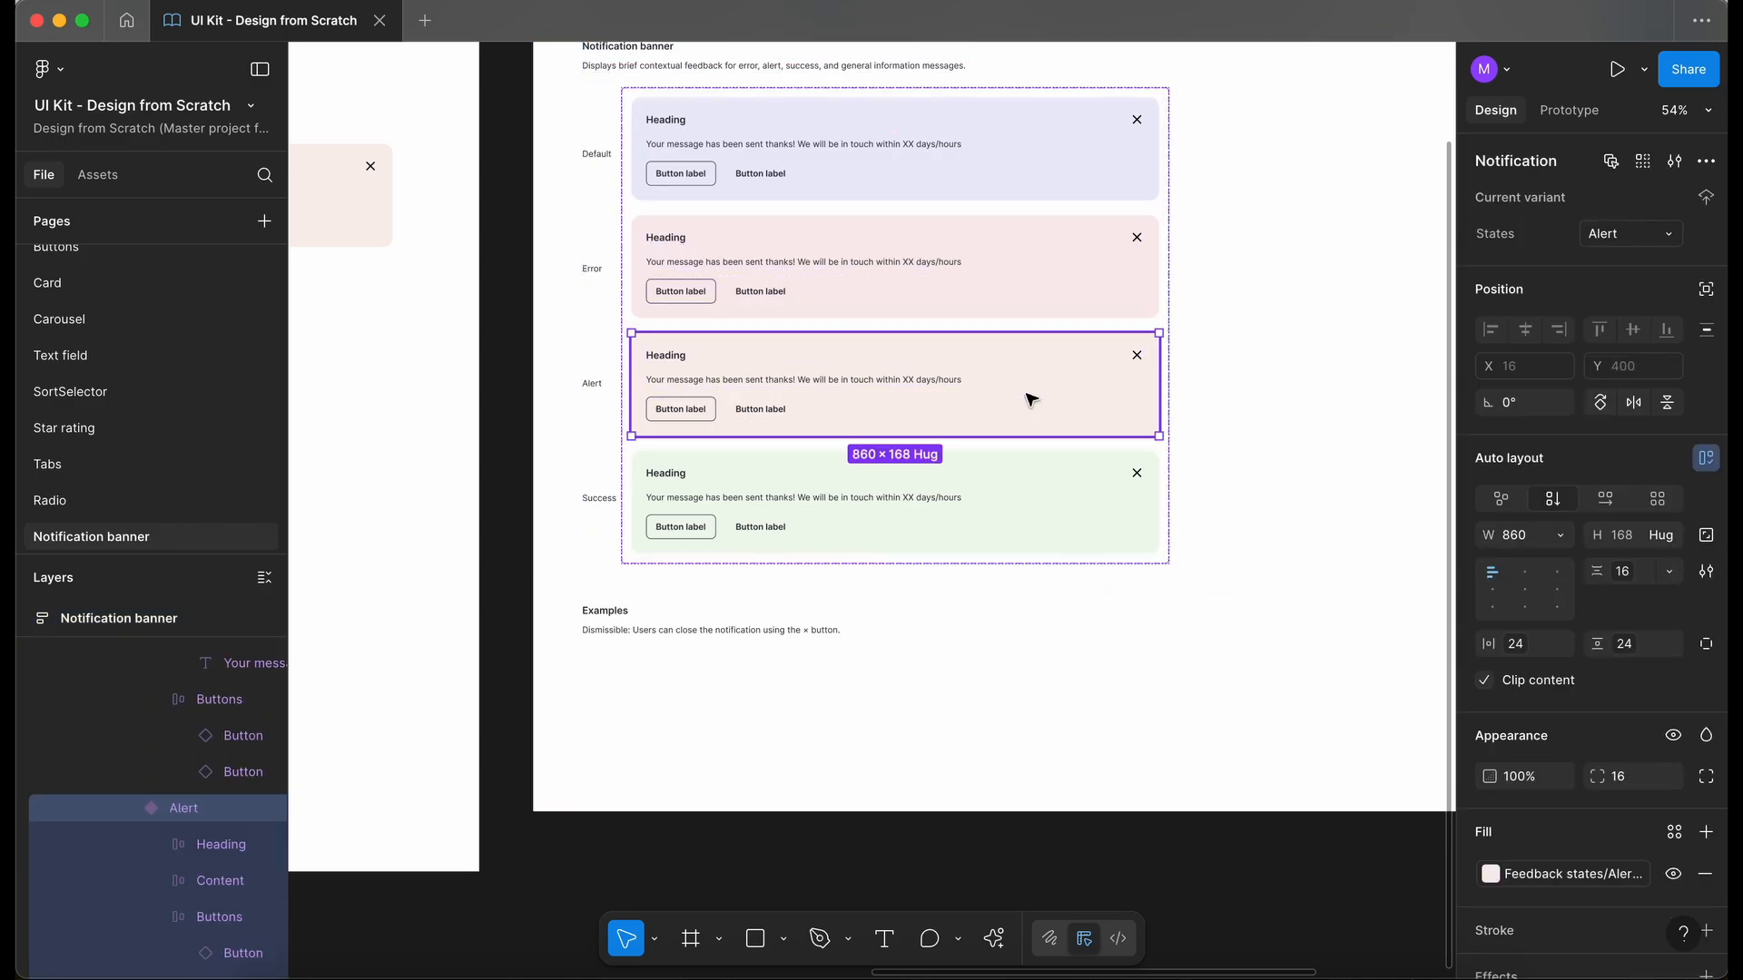
{"action": "left_click", "coordinate": [725, 699]}
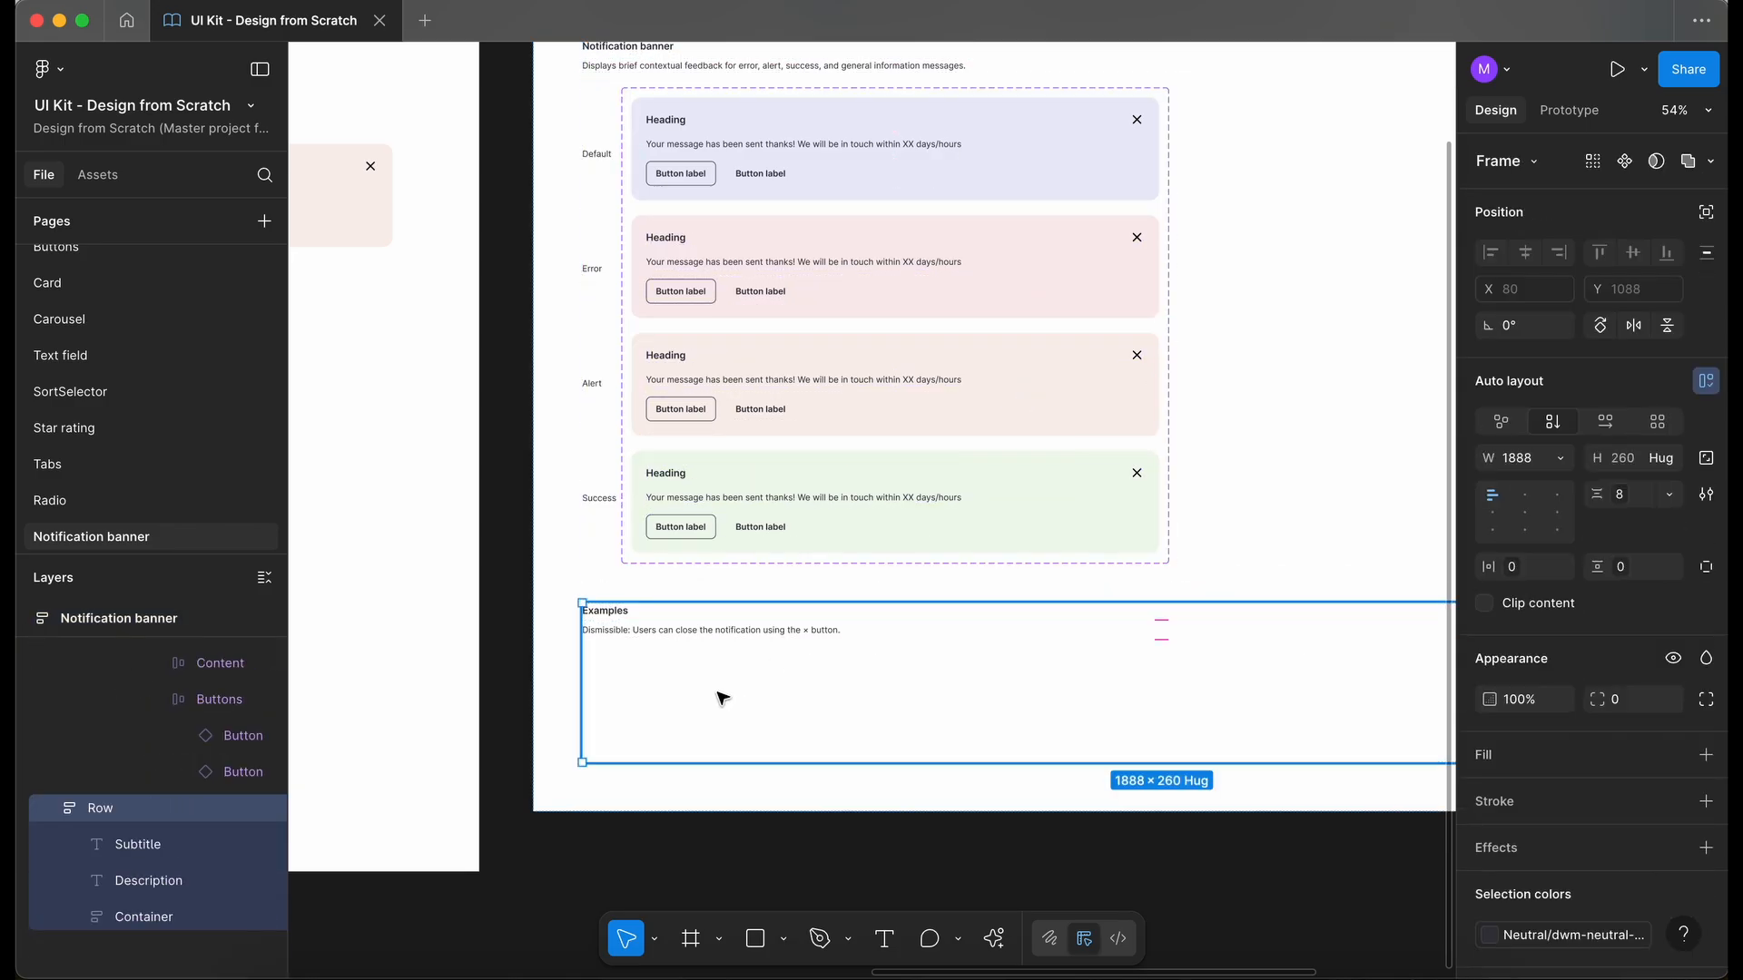
{"action": "left_click", "coordinate": [725, 699]}
{"action": "key", "text": "ctrl+v"}
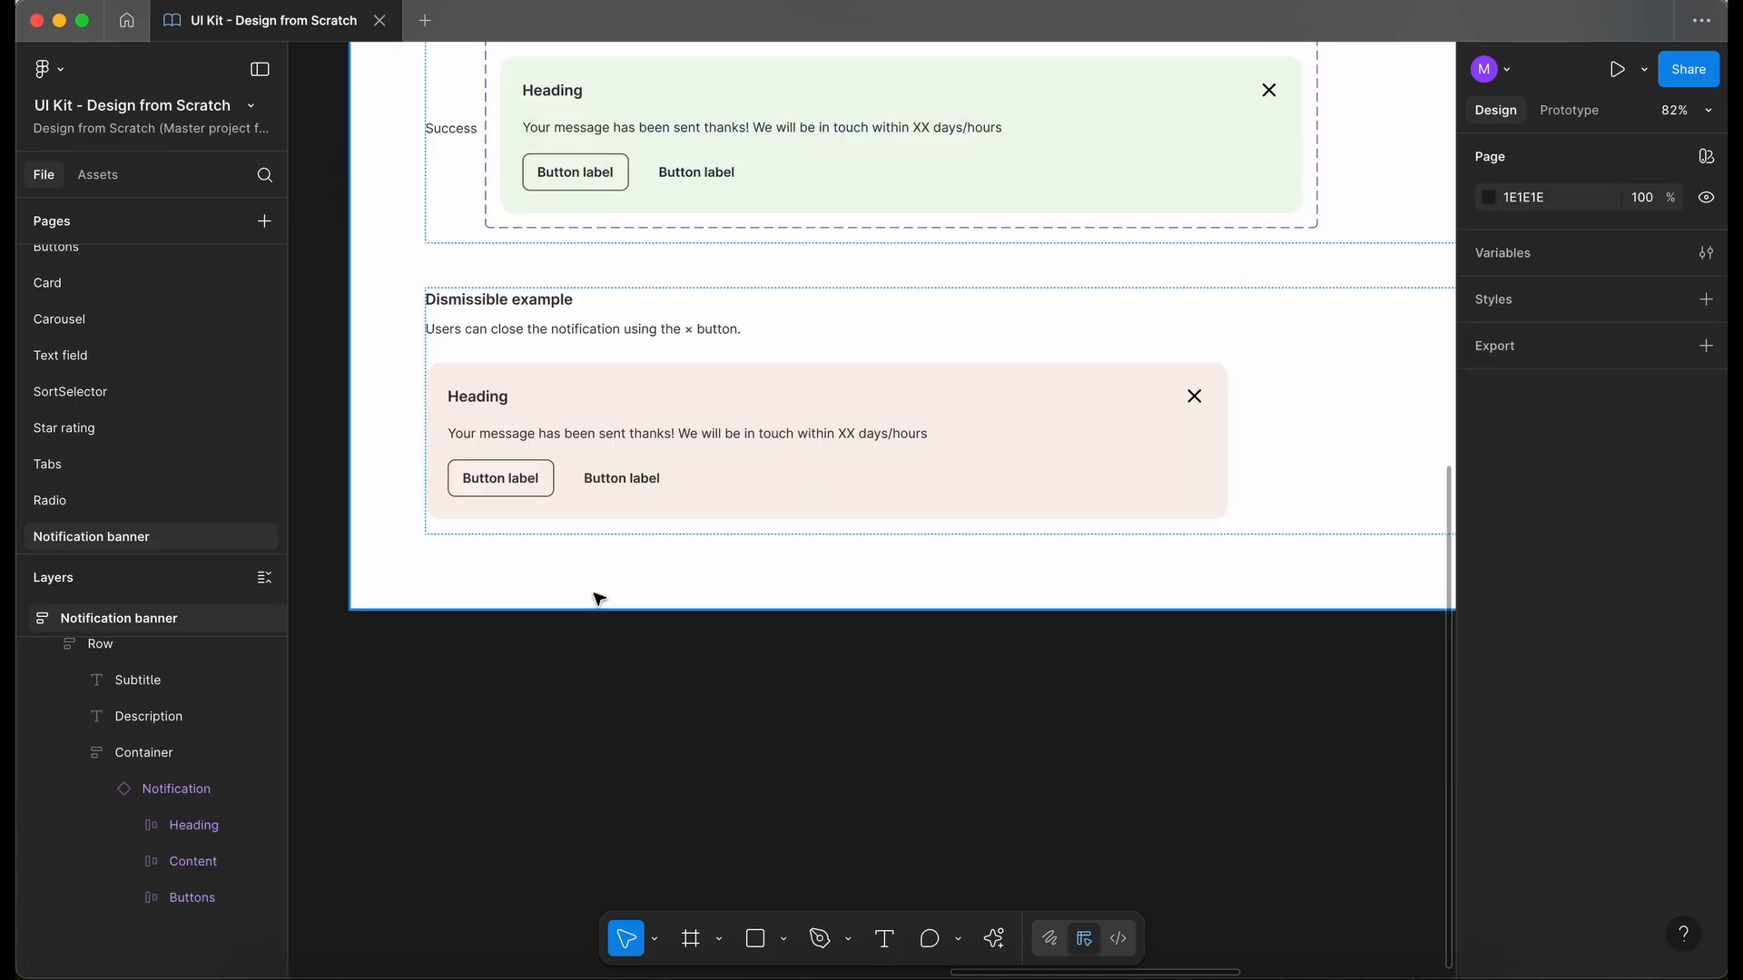
{"action": "scroll", "coordinate": [595, 595], "scroll_direction": "left", "scroll_amount": 2}
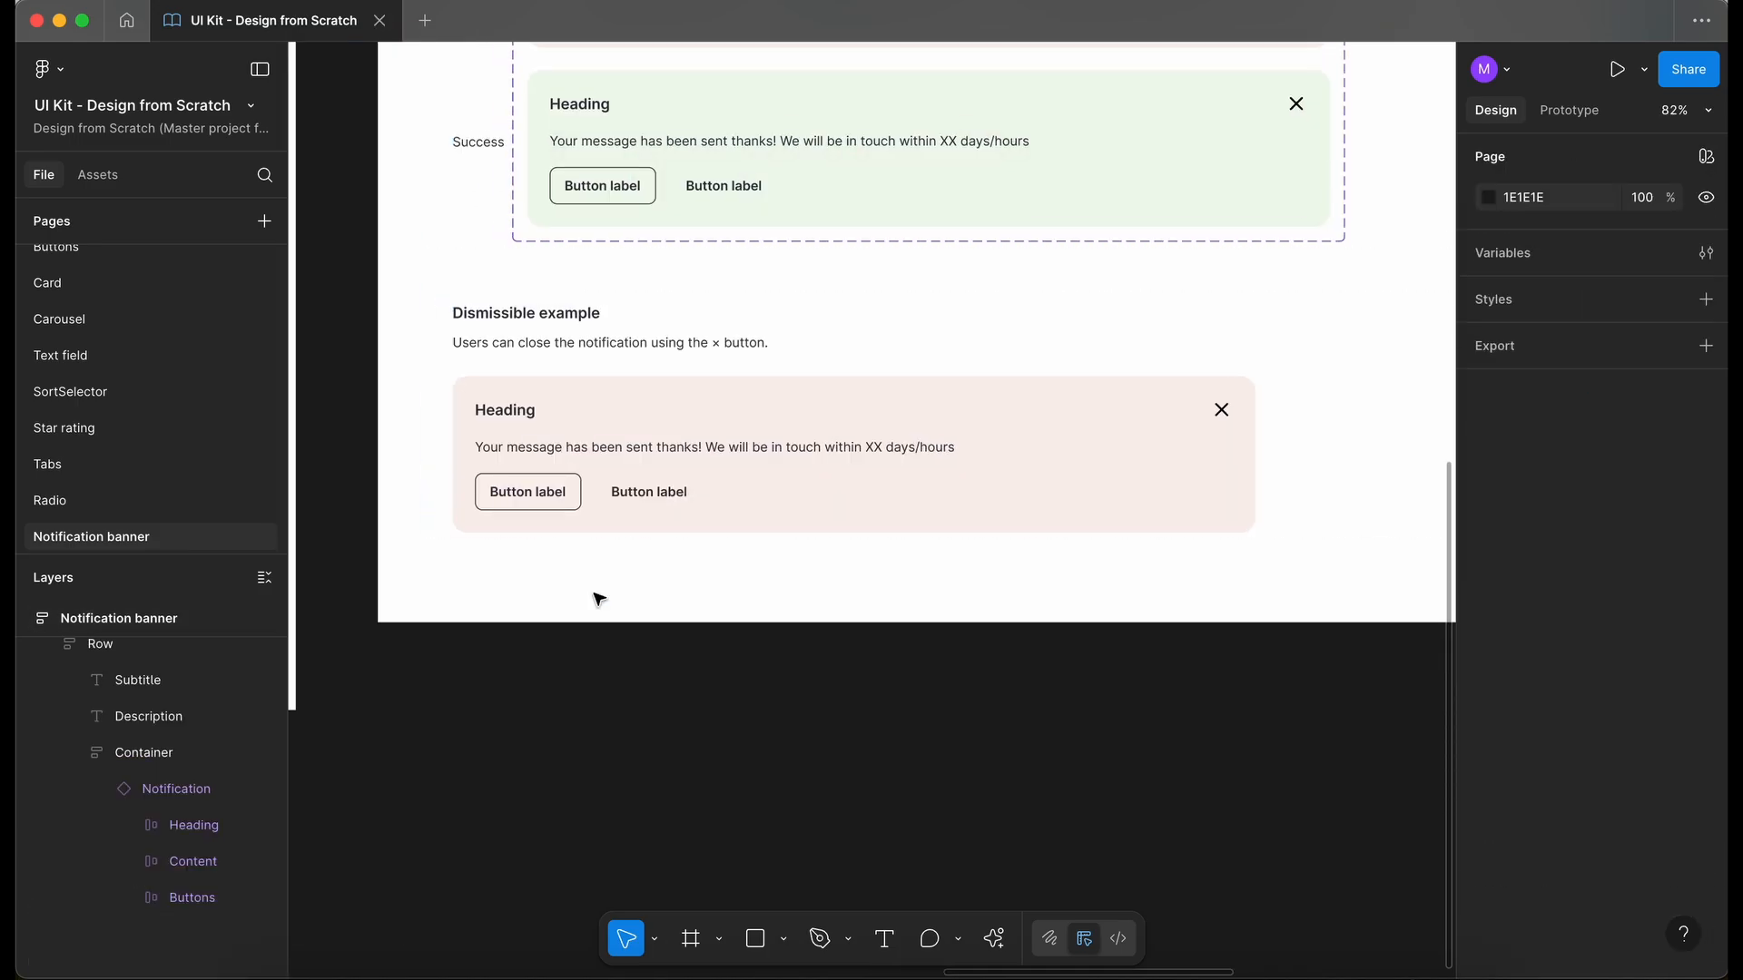
- Duplicate the whole "Dismissible example" row directly below the original
{"action": "left_click", "coordinate": [669, 455]}
{"action": "scroll", "coordinate": [669, 455], "scroll_direction": "right", "scroll_amount": 2}
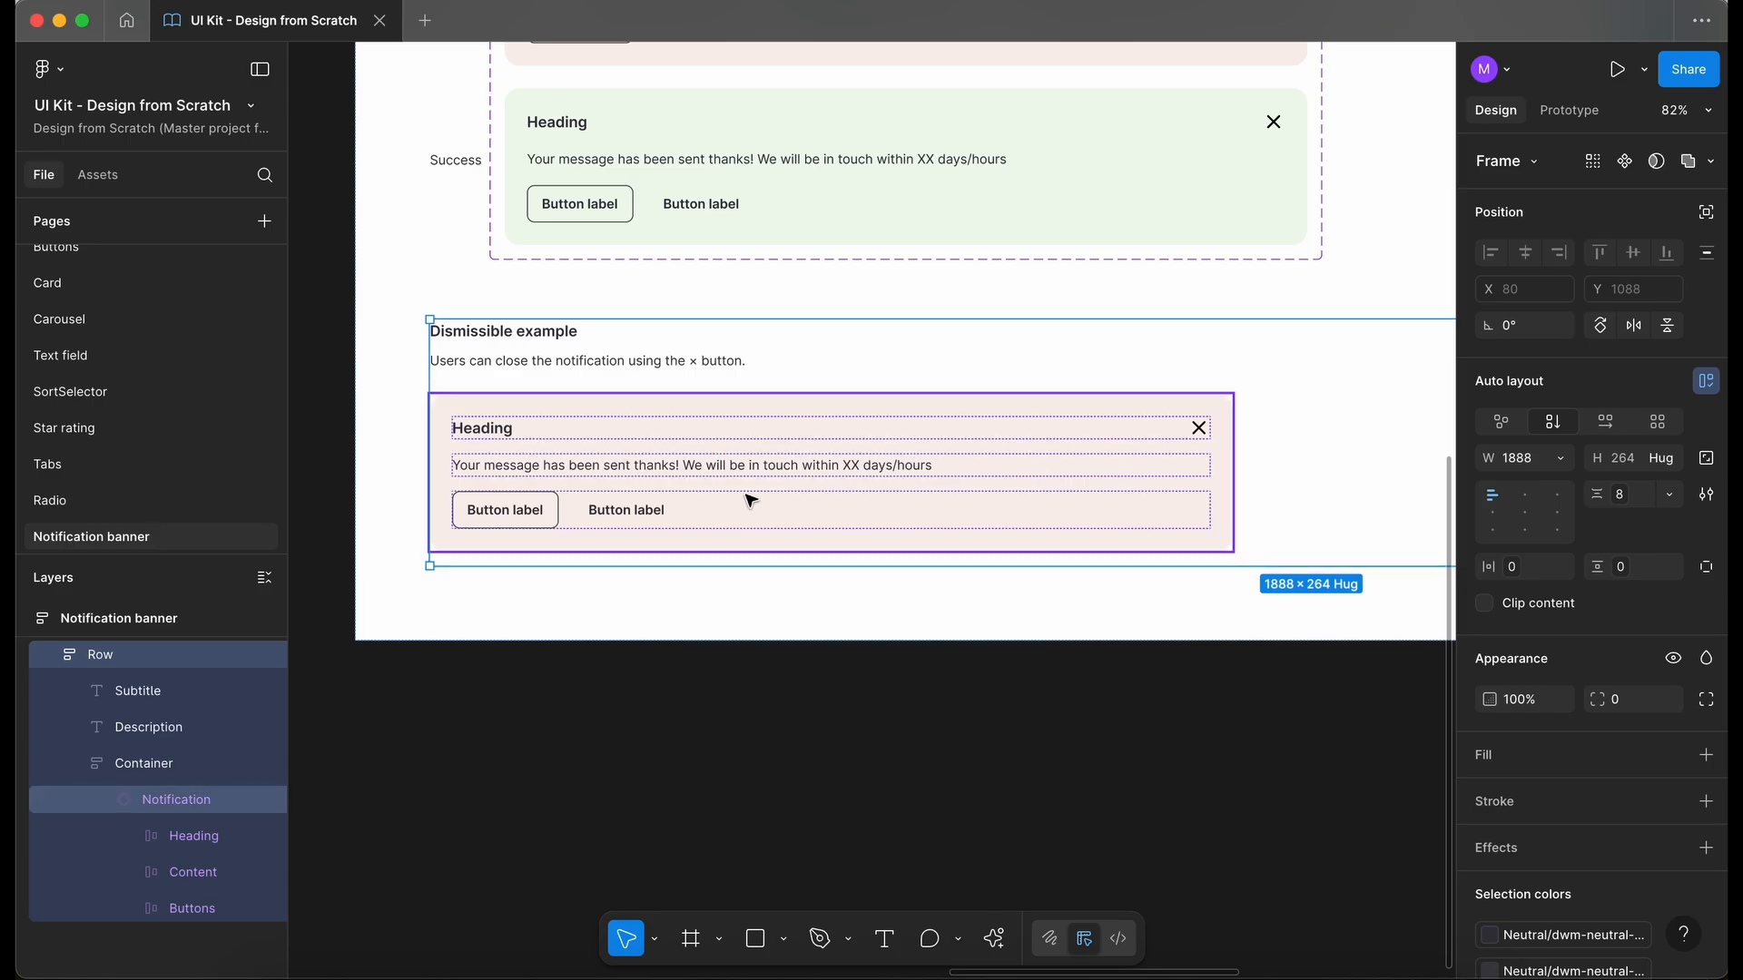
{"action": "key", "text": "super+d"}
{"action": "scroll", "coordinate": [745, 495], "scroll_direction": "down", "scroll_amount": 2}
{"action": "scroll", "coordinate": [745, 494], "scroll_direction": "left", "scroll_amount": 1}
{"action": "scroll", "coordinate": [745, 495], "scroll_direction": "down", "scroll_amount": 1}
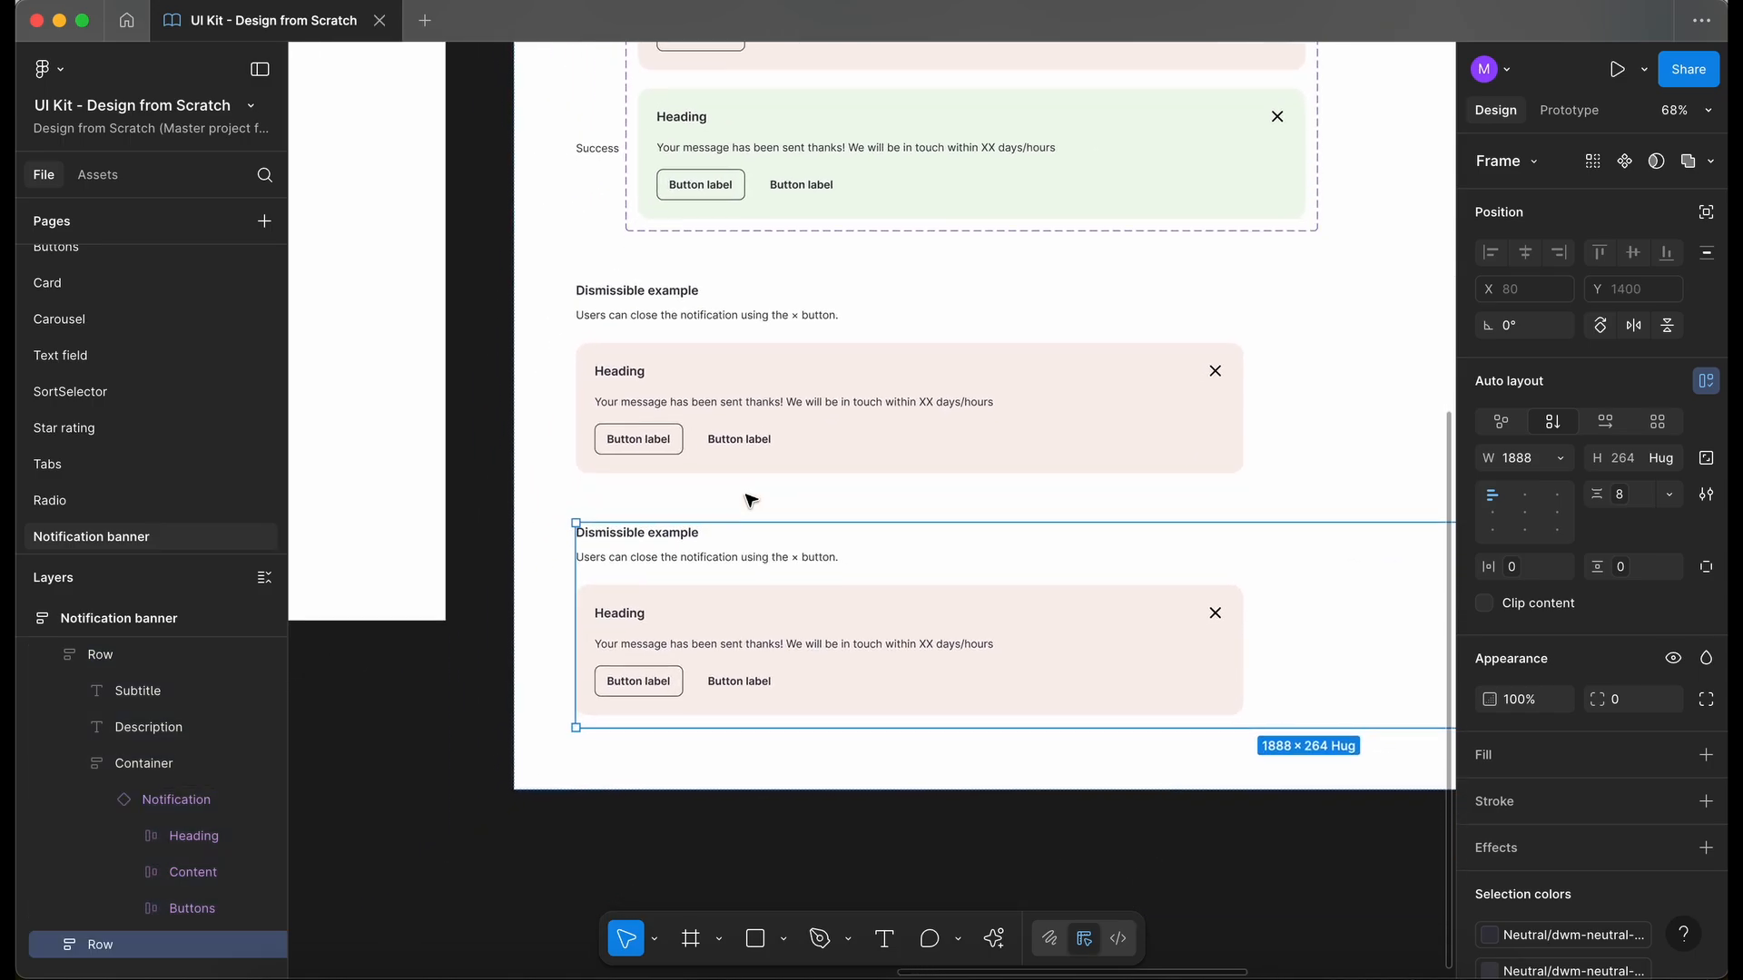
- Replace the duplicated row's description with "Expandable: Users can expand or collapse the message to view more details."
{"action": "scroll", "coordinate": [670, 572], "scroll_direction": "down", "scroll_amount": 2}
{"action": "scroll", "coordinate": [671, 572], "scroll_direction": "up", "scroll_amount": 3}
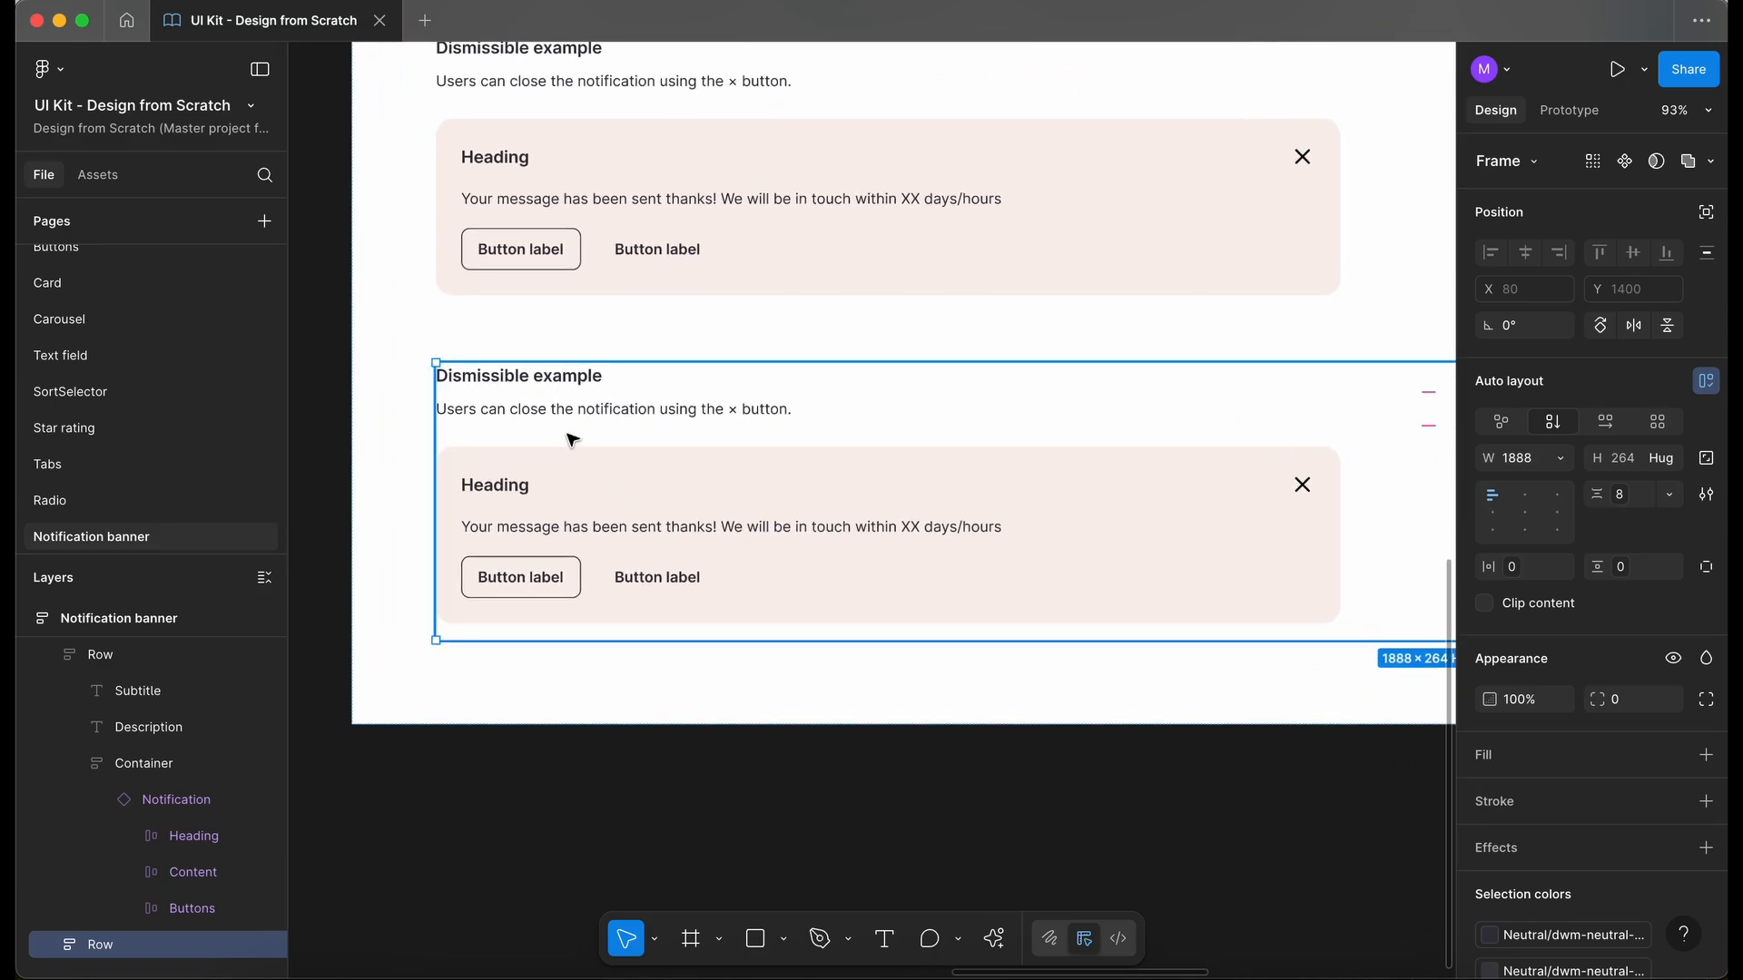
{"action": "double_click", "coordinate": [517, 414]}
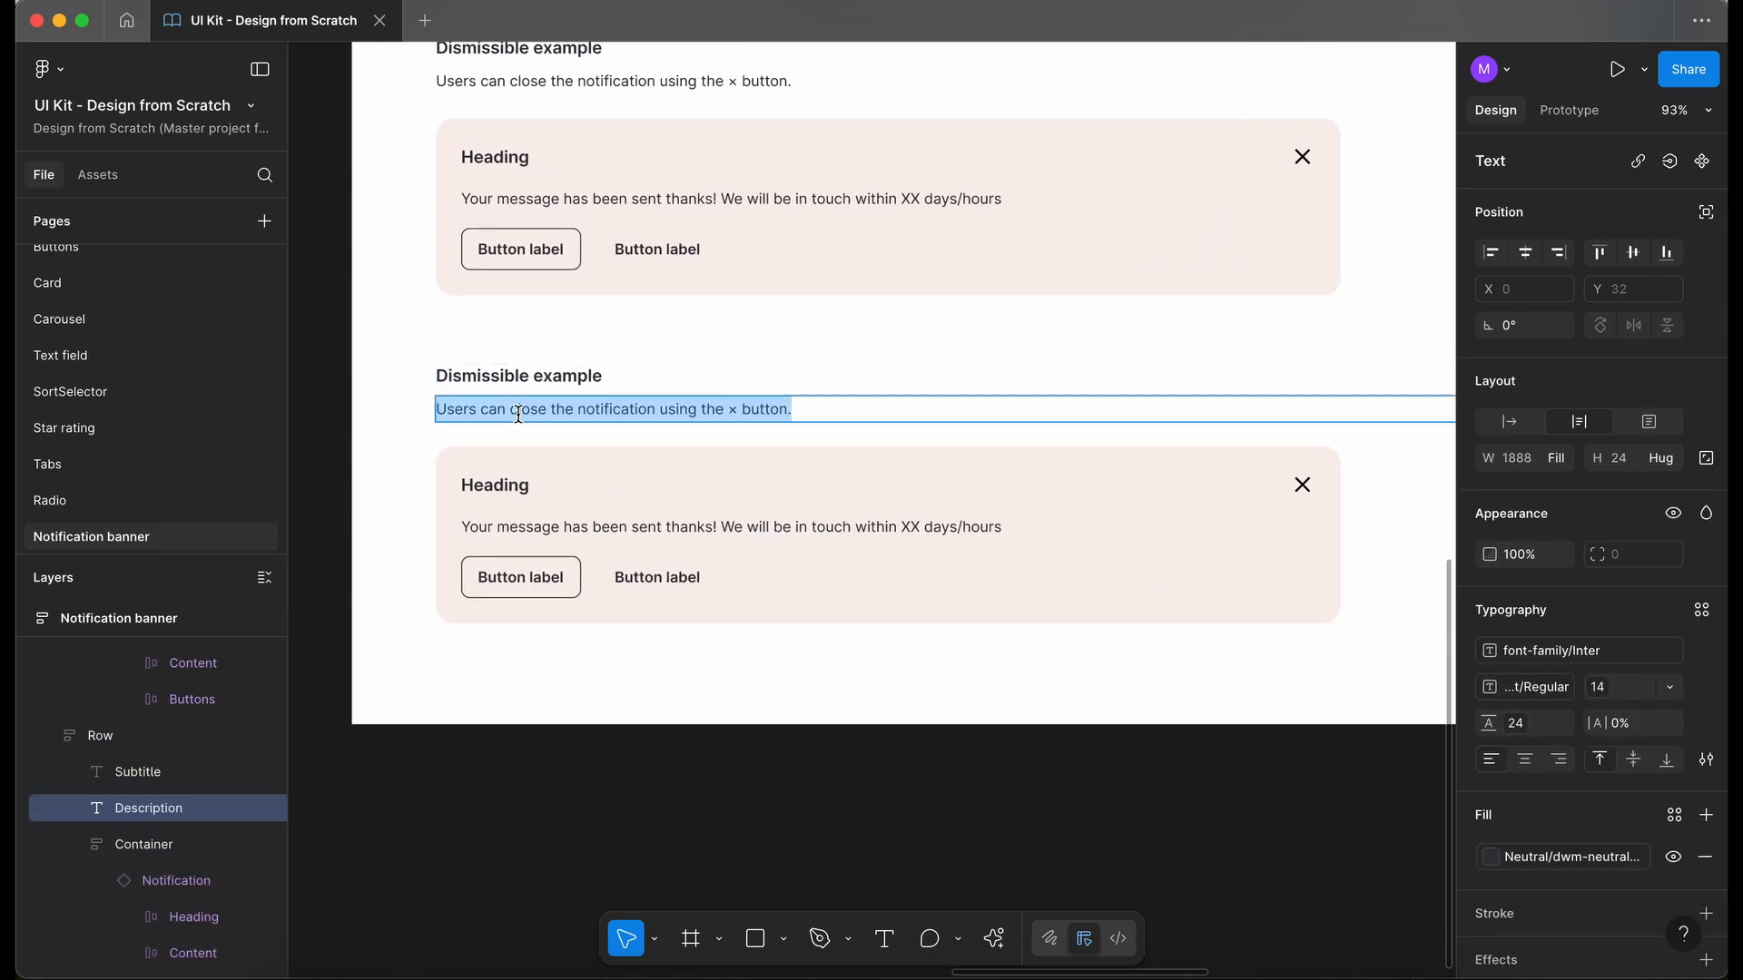
{"action": "type", "text": "Expandable: Users can expand or collapse the message to view more details."}
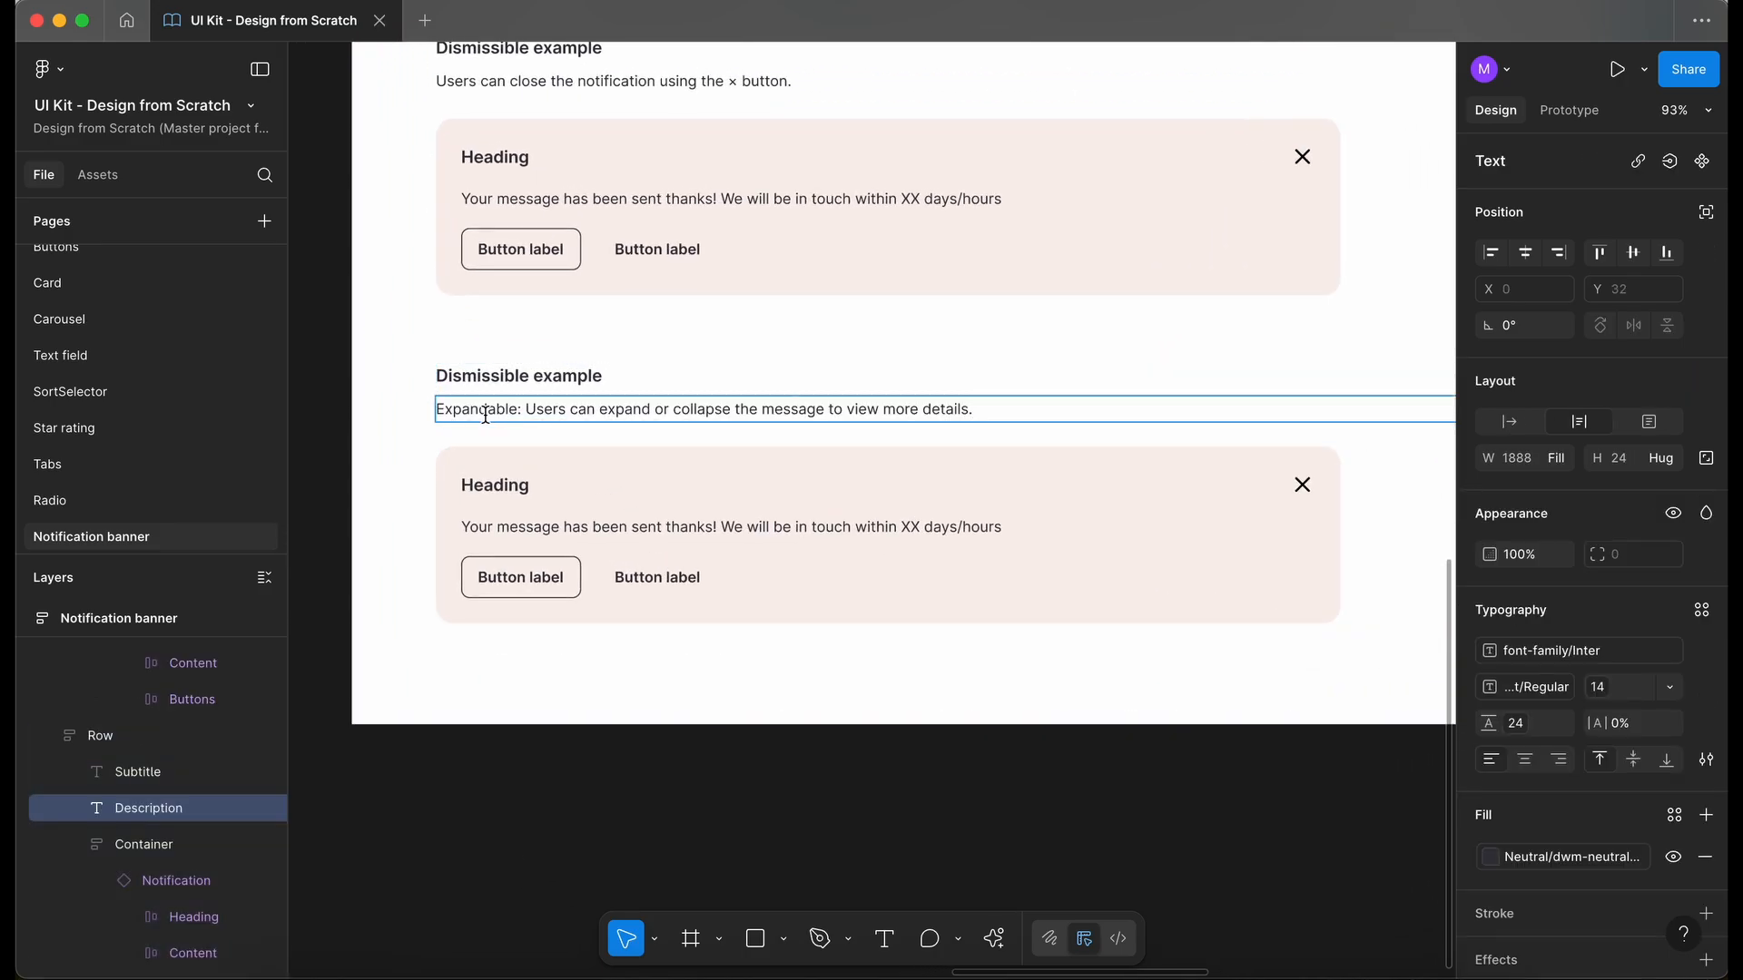
- Retitle the duplicated row "Expandable example" and remove the "Expandable:" prefix from its description
{"action": "scroll", "coordinate": [485, 416], "scroll_direction": "up", "scroll_amount": 3}
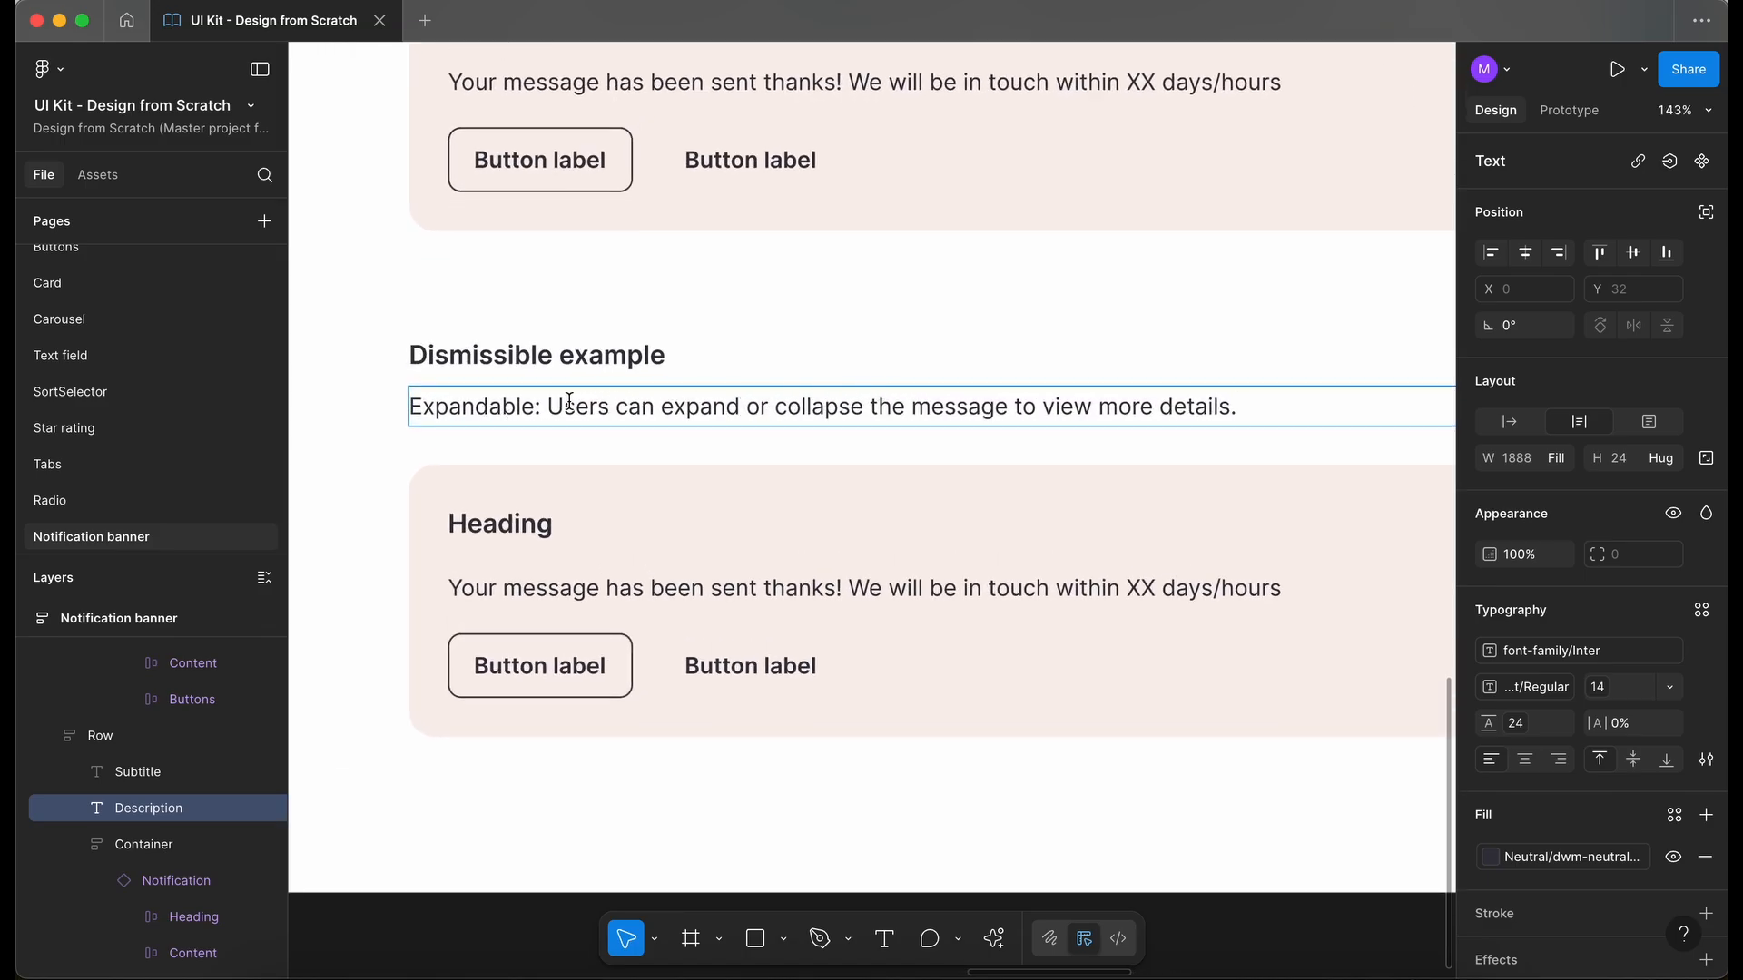
{"action": "double_click", "coordinate": [490, 356]}
{"action": "type", "text": "Exapandable"}
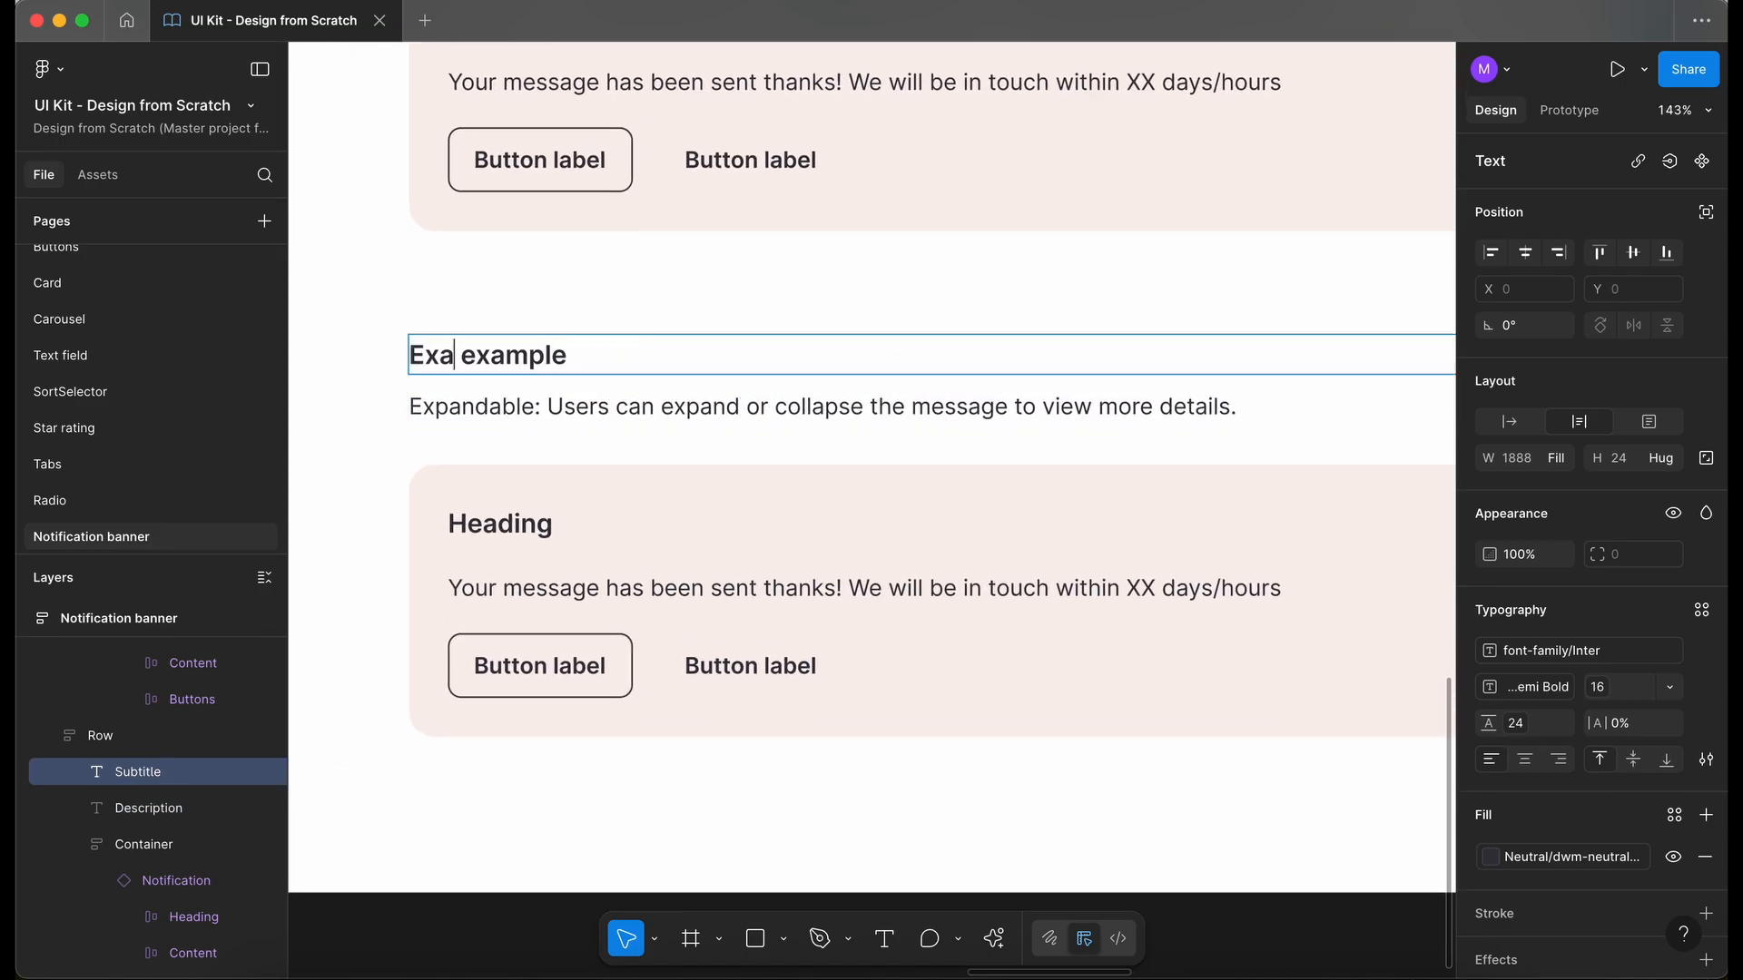
{"action": "right_click", "coordinate": [511, 363]}
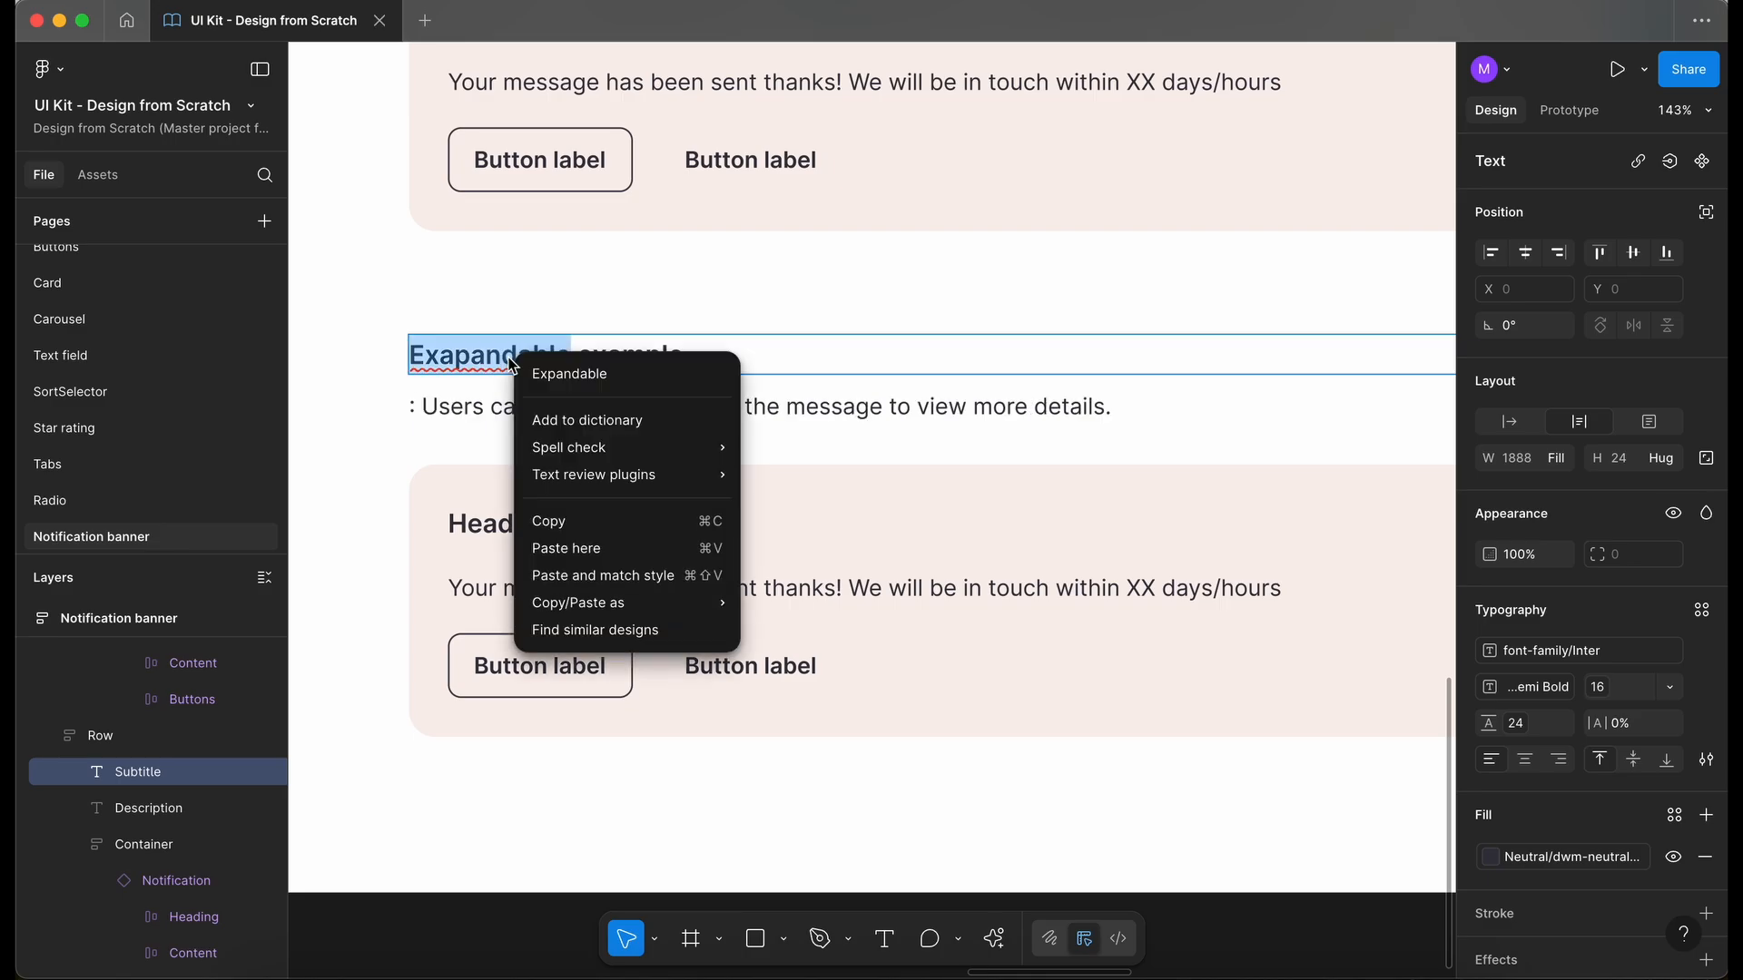
{"action": "left_click", "coordinate": [581, 374]}
{"action": "left_click", "coordinate": [424, 407]}
{"action": "key", "text": "BackSpace"}
{"action": "key", "text": "BackSpace"}
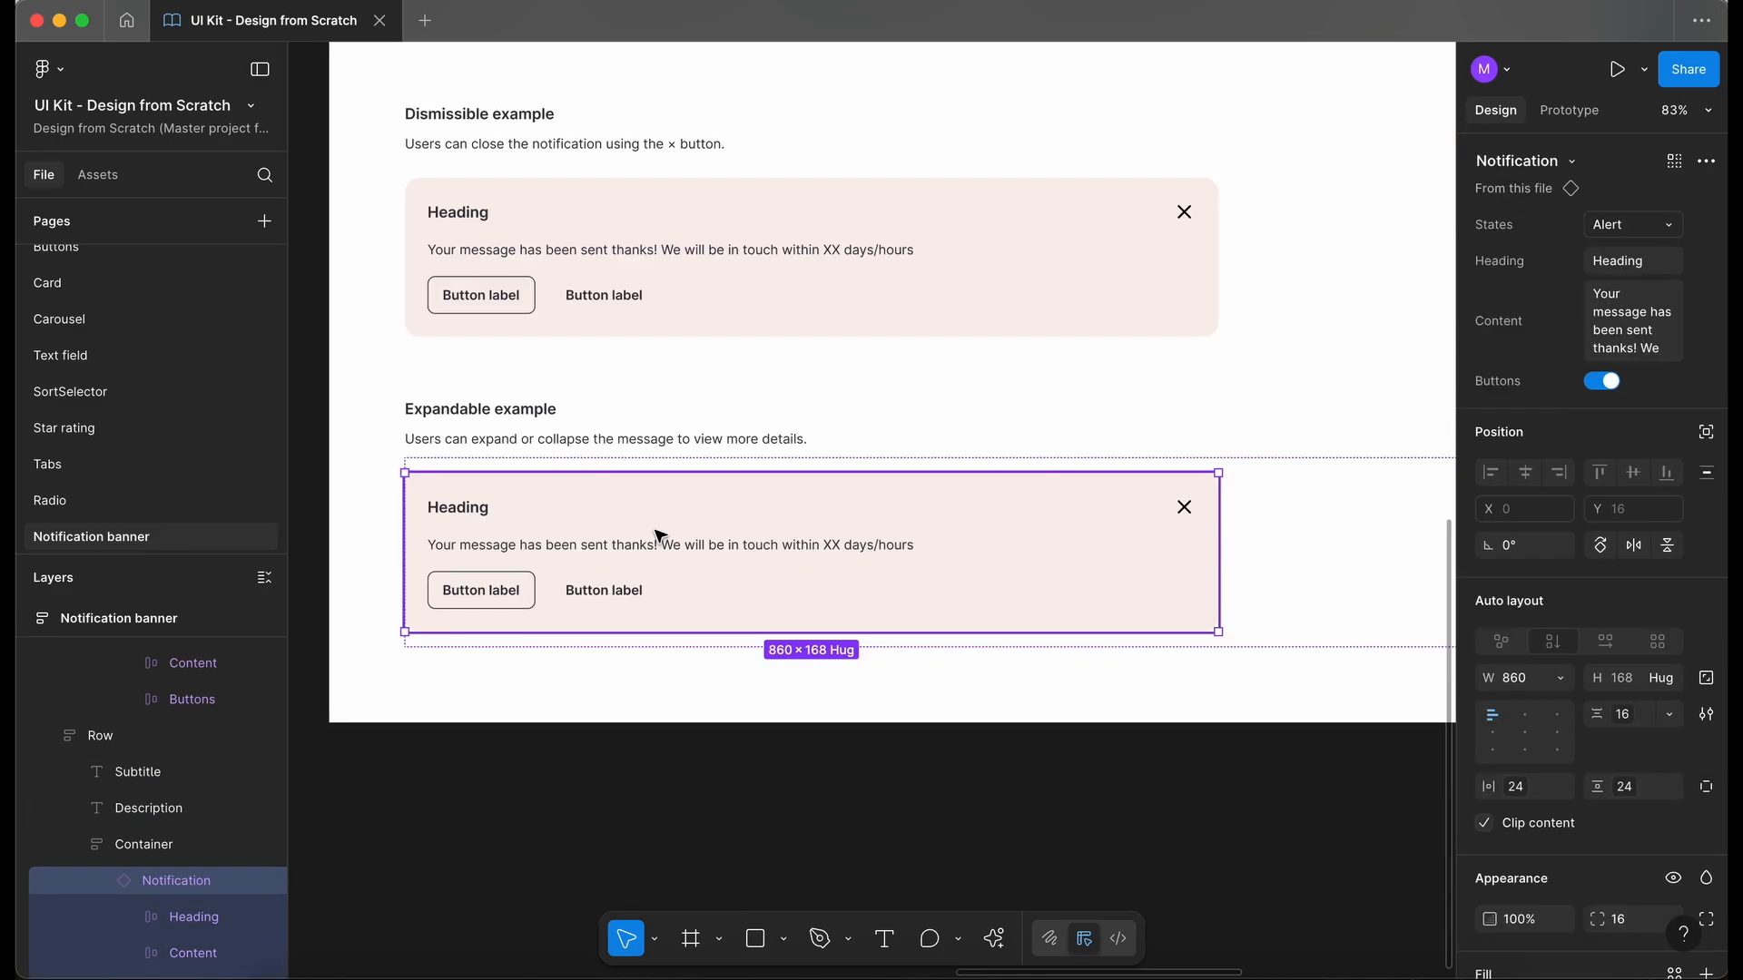
- Duplicate the banner instance in the "Expandable example" row and select the container holding both banners
{"action": "scroll", "coordinate": [660, 535], "scroll_direction": "down", "scroll_amount": 1}
{"action": "key", "text": "ctrl+d"}
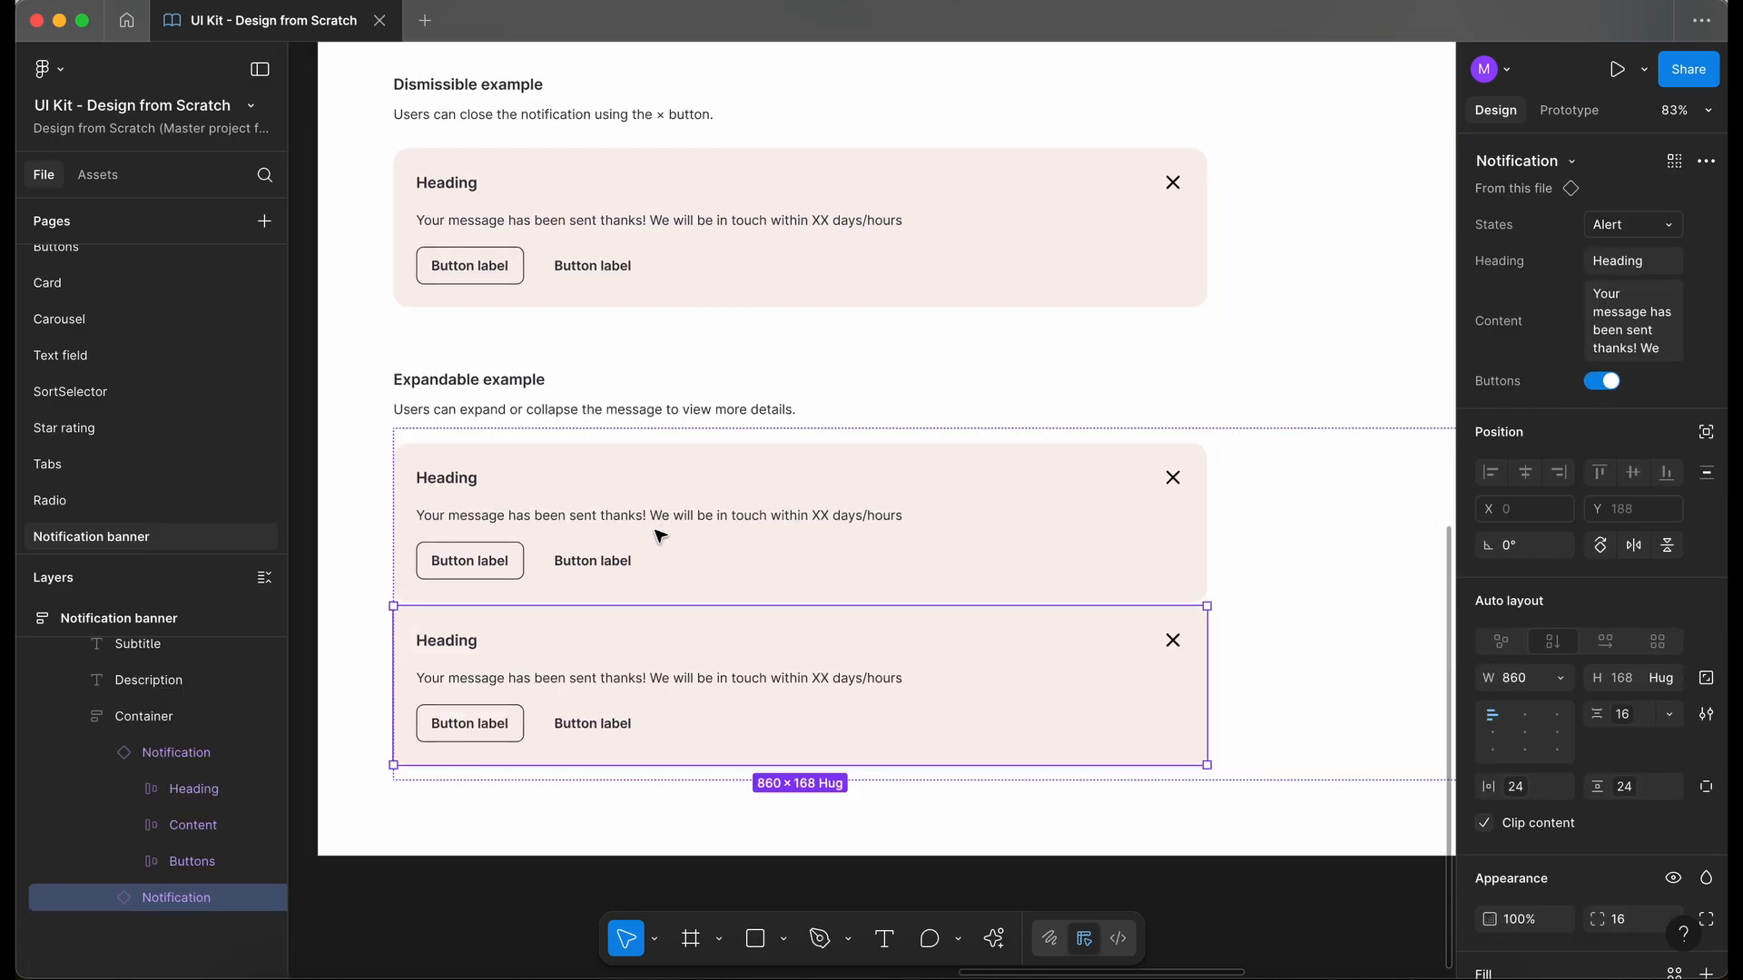
{"action": "left_click", "coordinate": [1257, 548]}
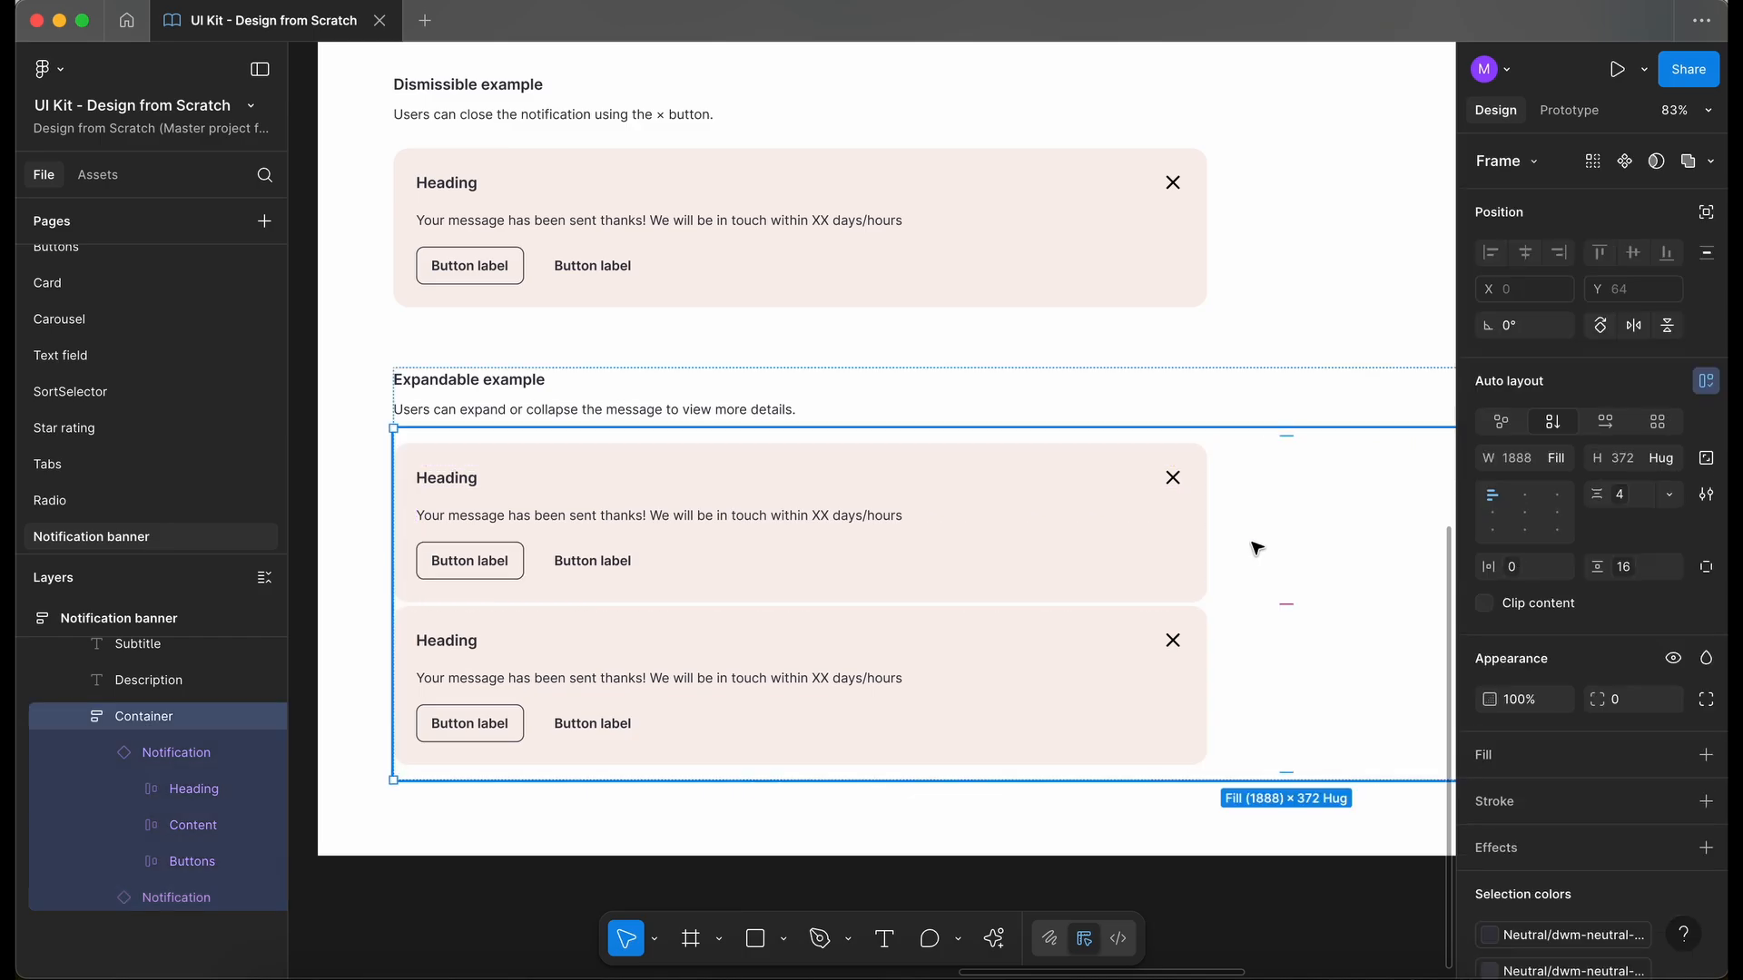
- Arrange the two banners in the "Expandable example" container horizontally with a 24px gap
{"action": "left_click", "coordinate": [1606, 424]}
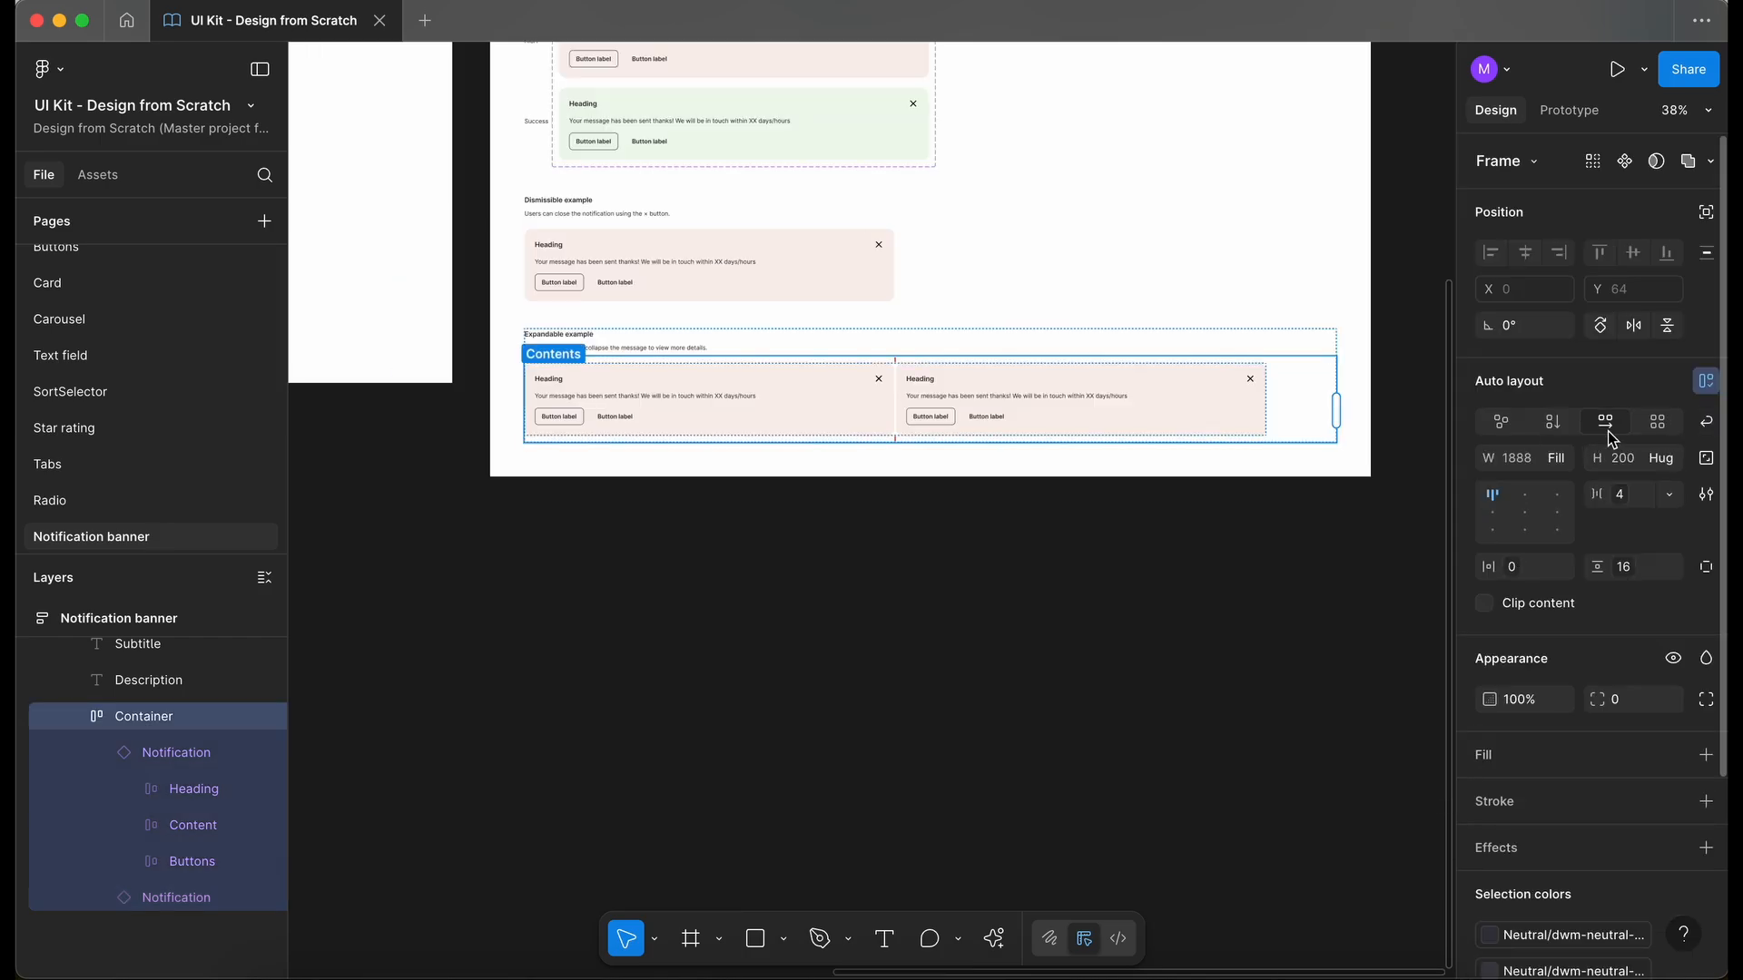
{"action": "left_click", "coordinate": [1626, 502]}
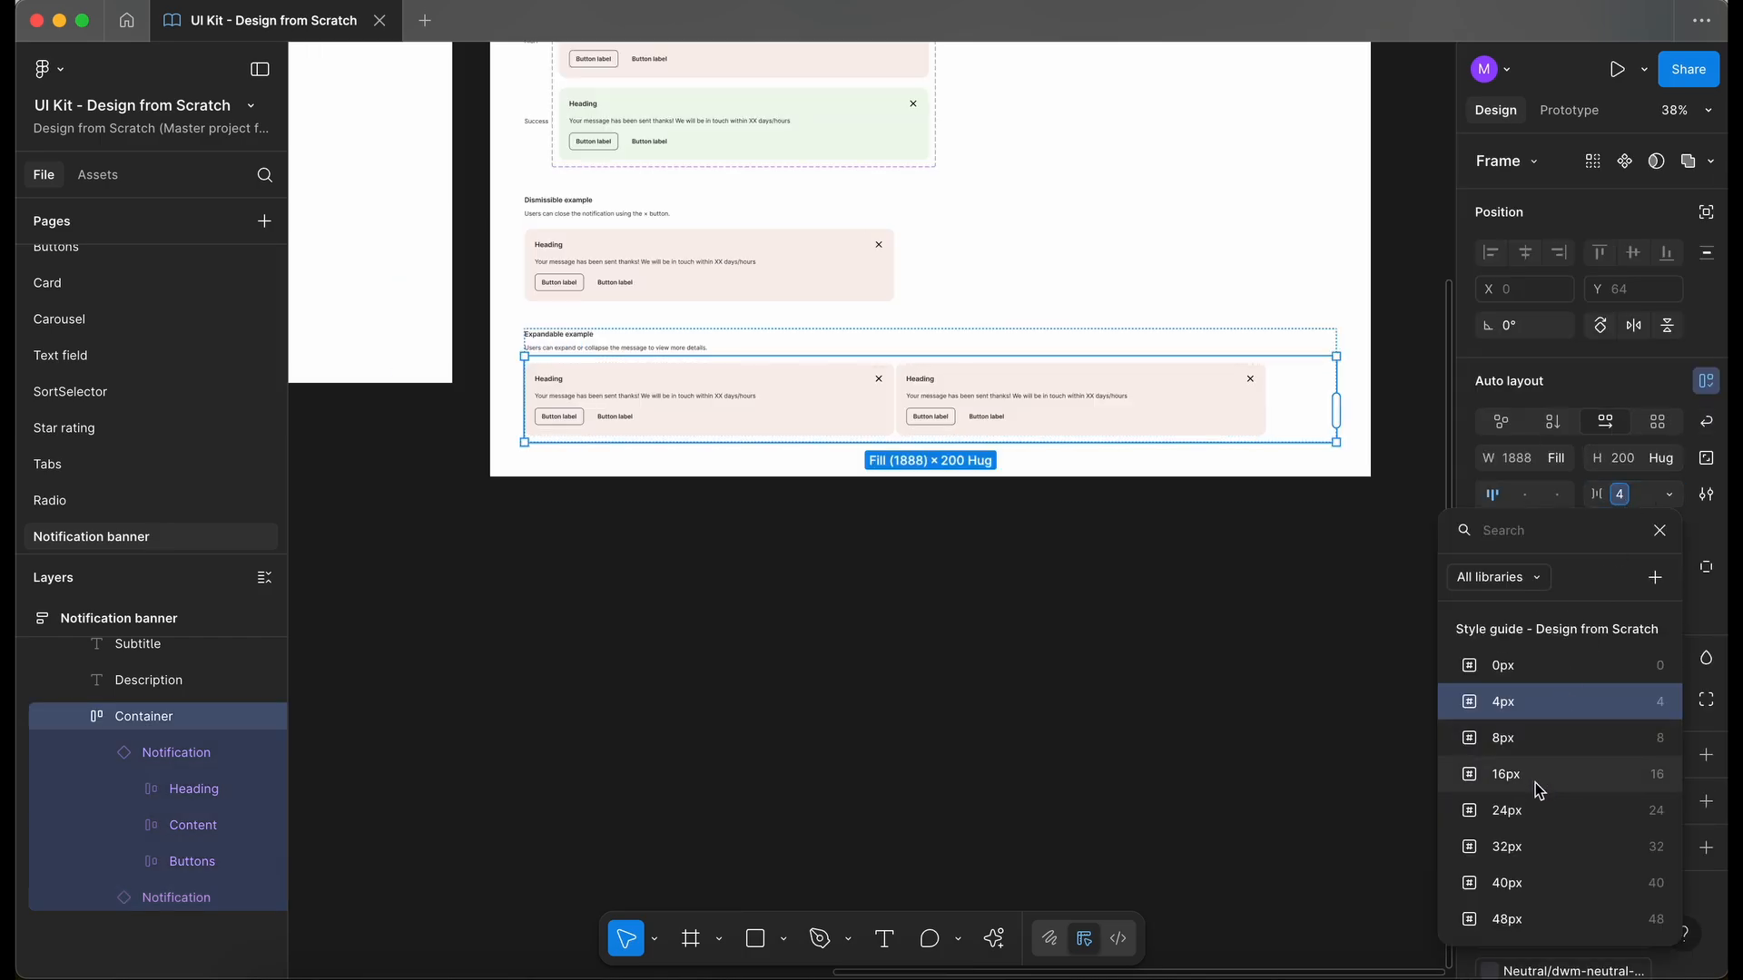
{"action": "left_click", "coordinate": [1533, 806]}
- Swap the cross icon in the first "Expandable example" banner for the chevron-down icon
{"action": "scroll", "coordinate": [669, 420], "scroll_direction": "up", "scroll_amount": 5}
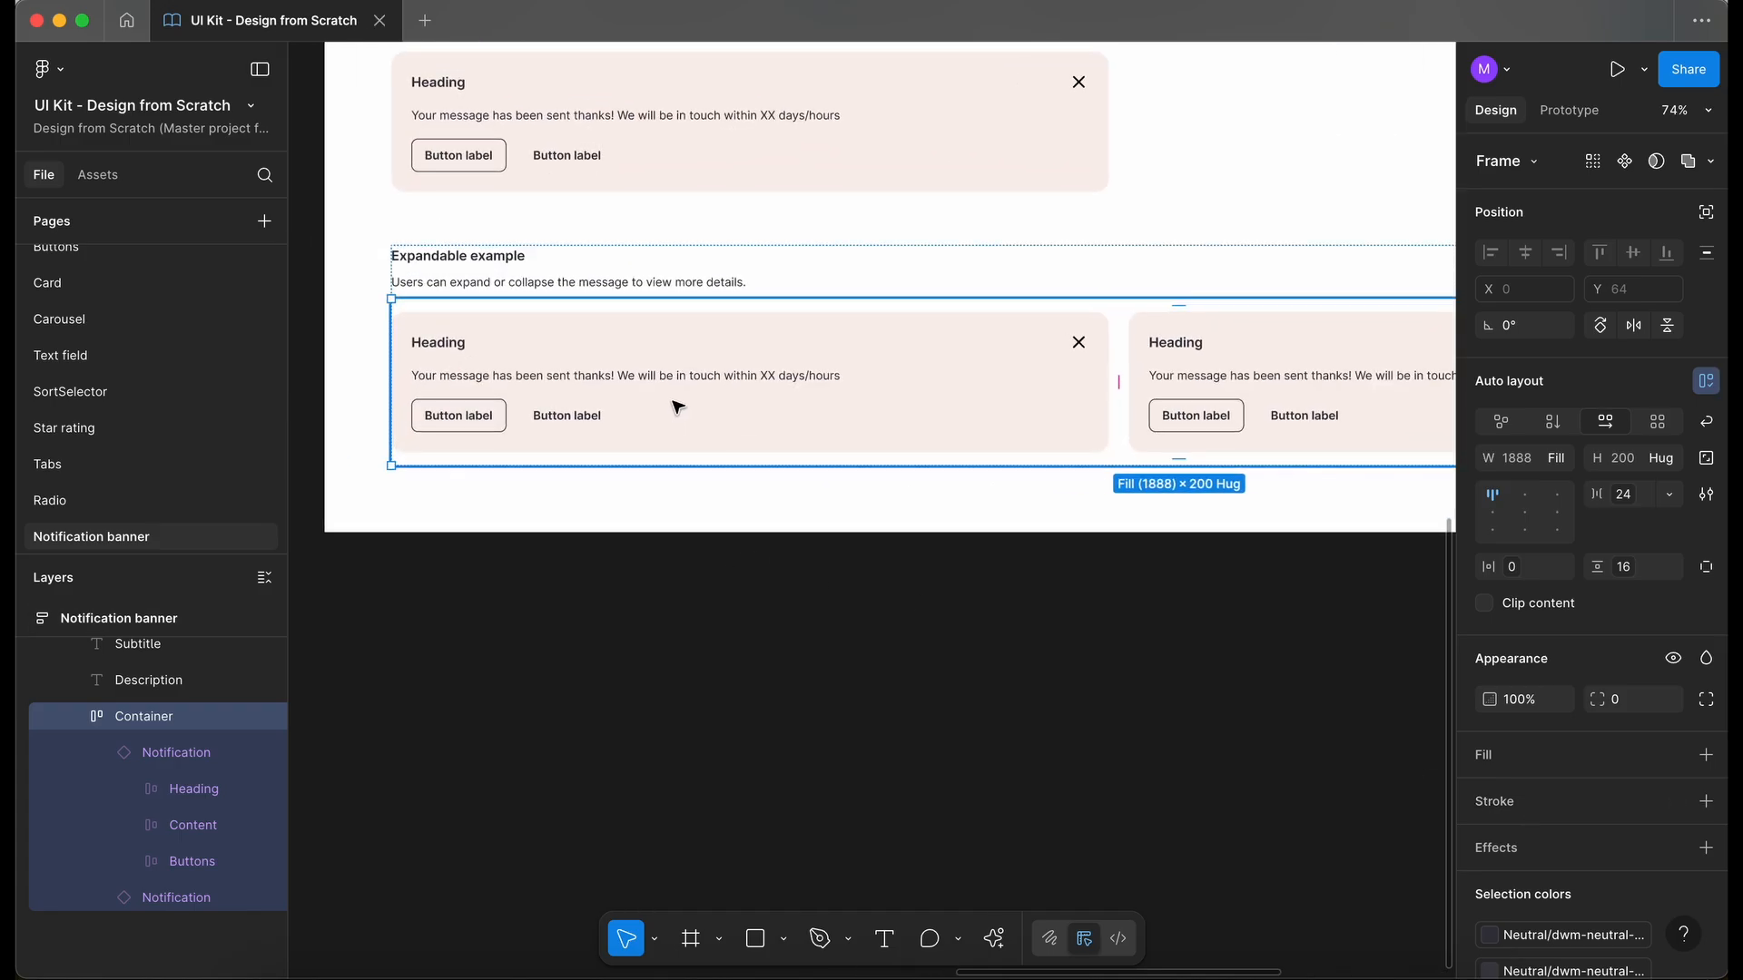
{"action": "left_click", "coordinate": [669, 397]}
{"action": "double_click", "coordinate": [1078, 343]}
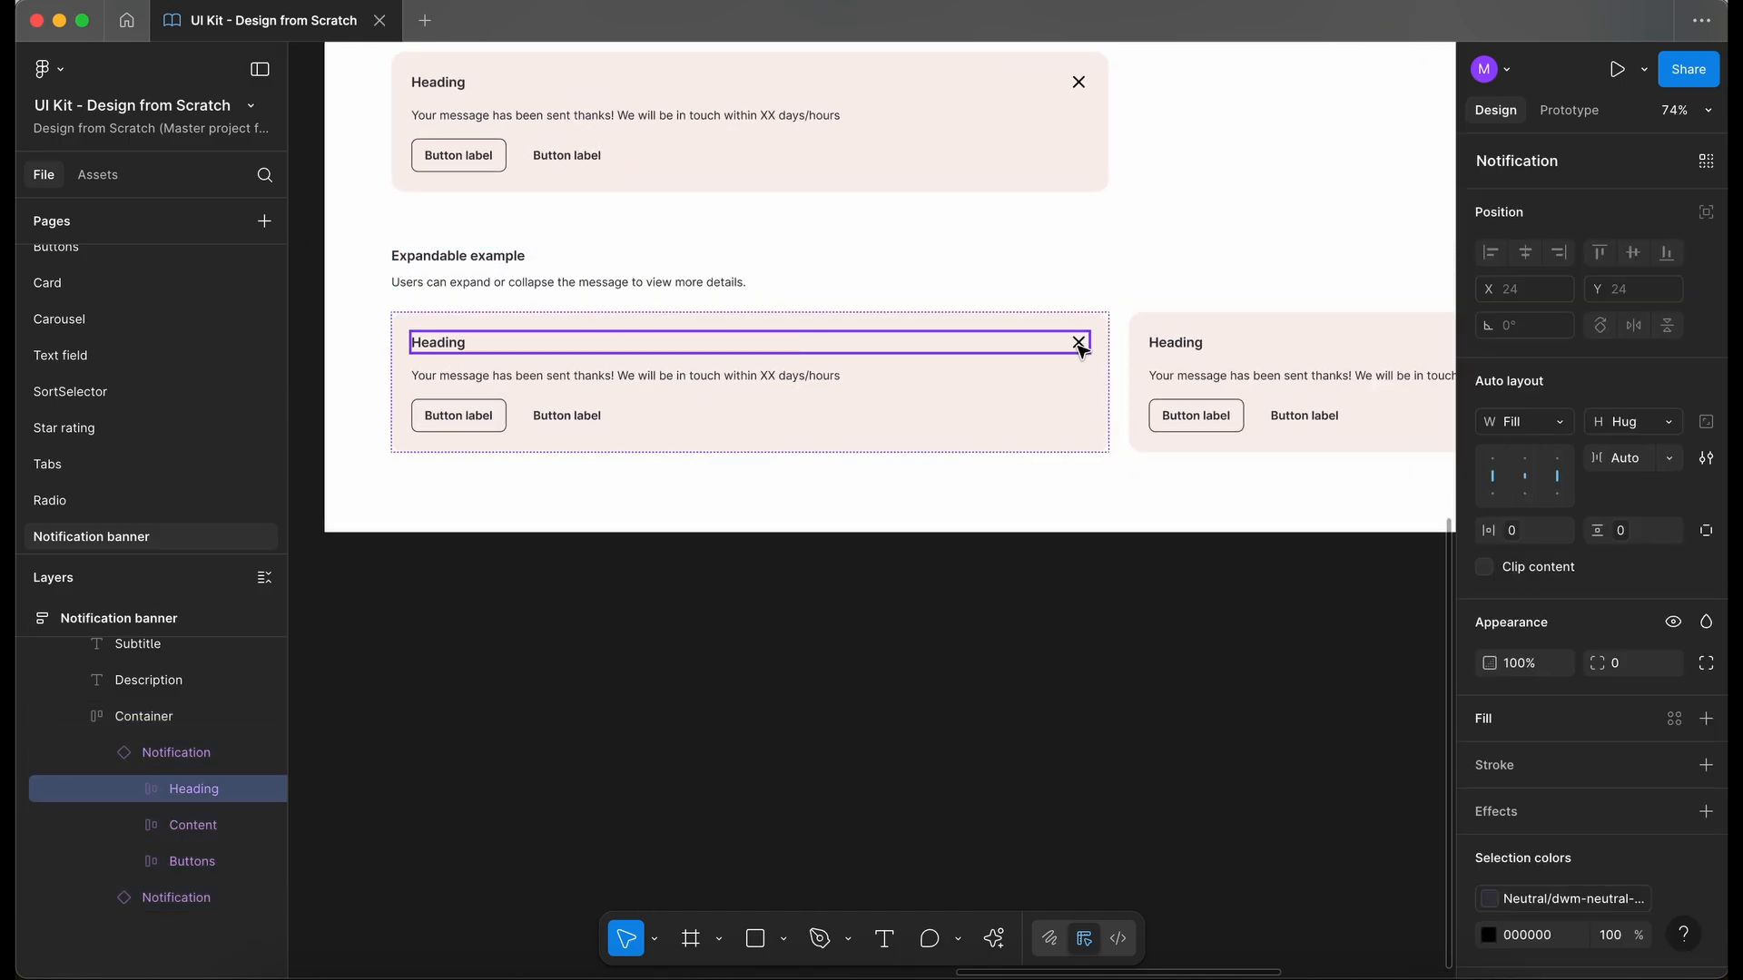
{"action": "left_click", "coordinate": [1077, 343]}
{"action": "key", "text": "Return"}
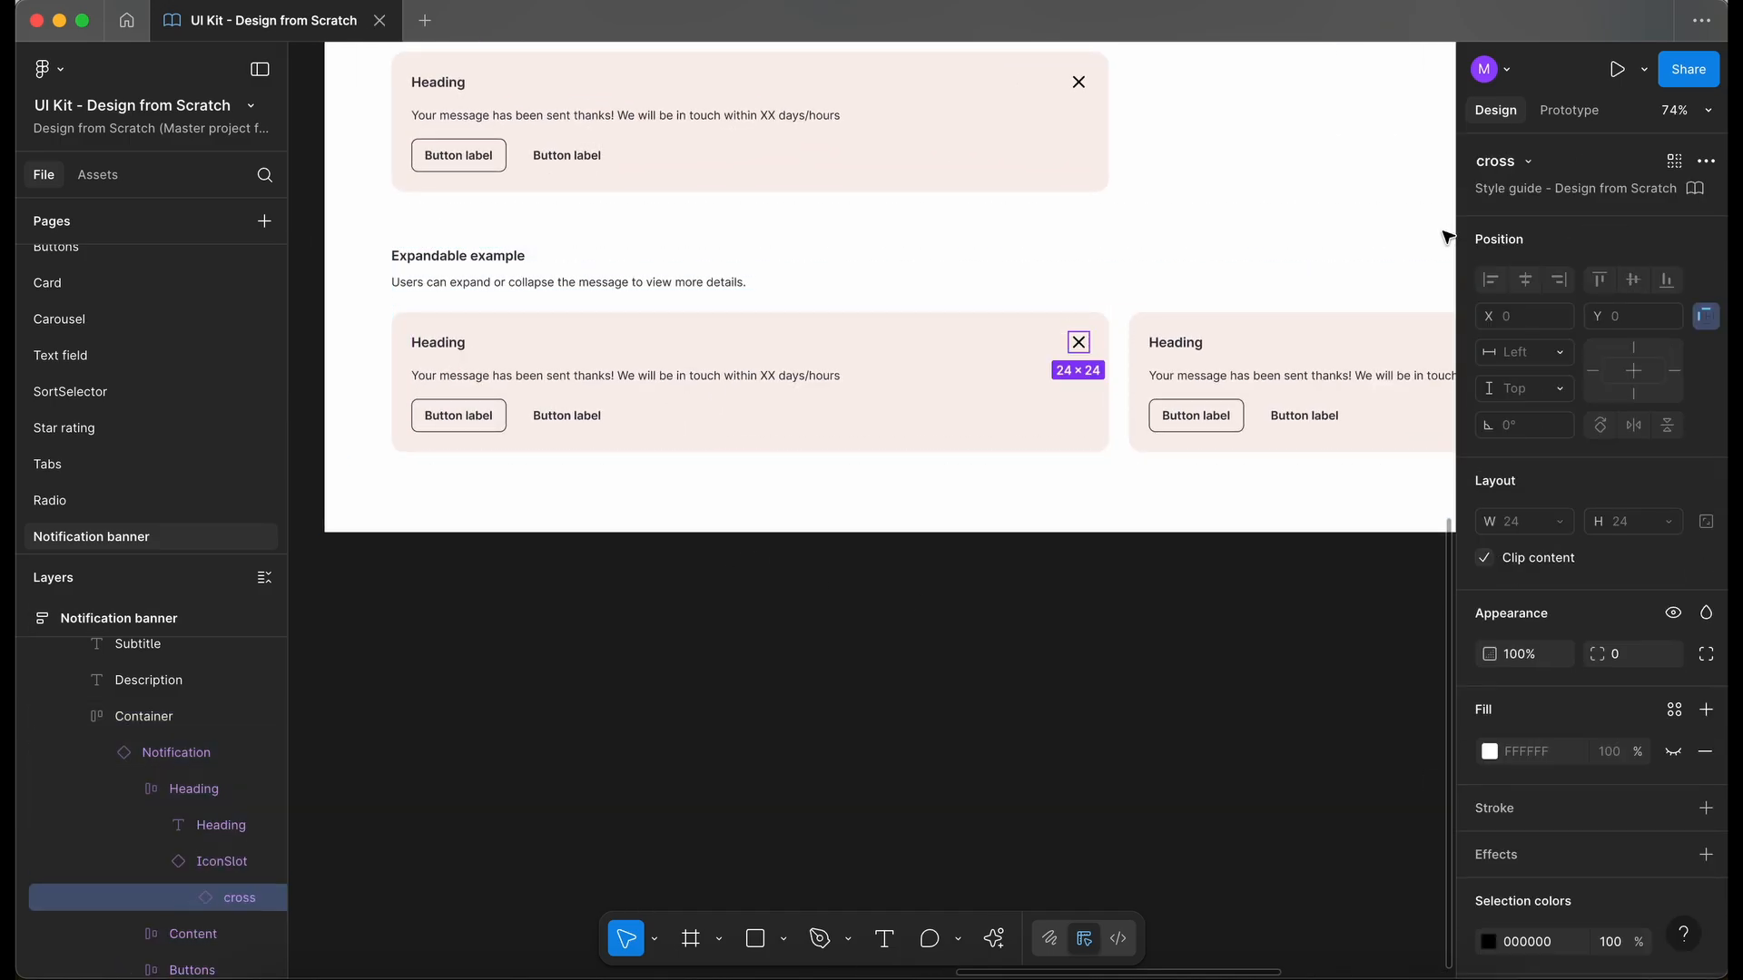
{"action": "left_click", "coordinate": [1522, 167]}
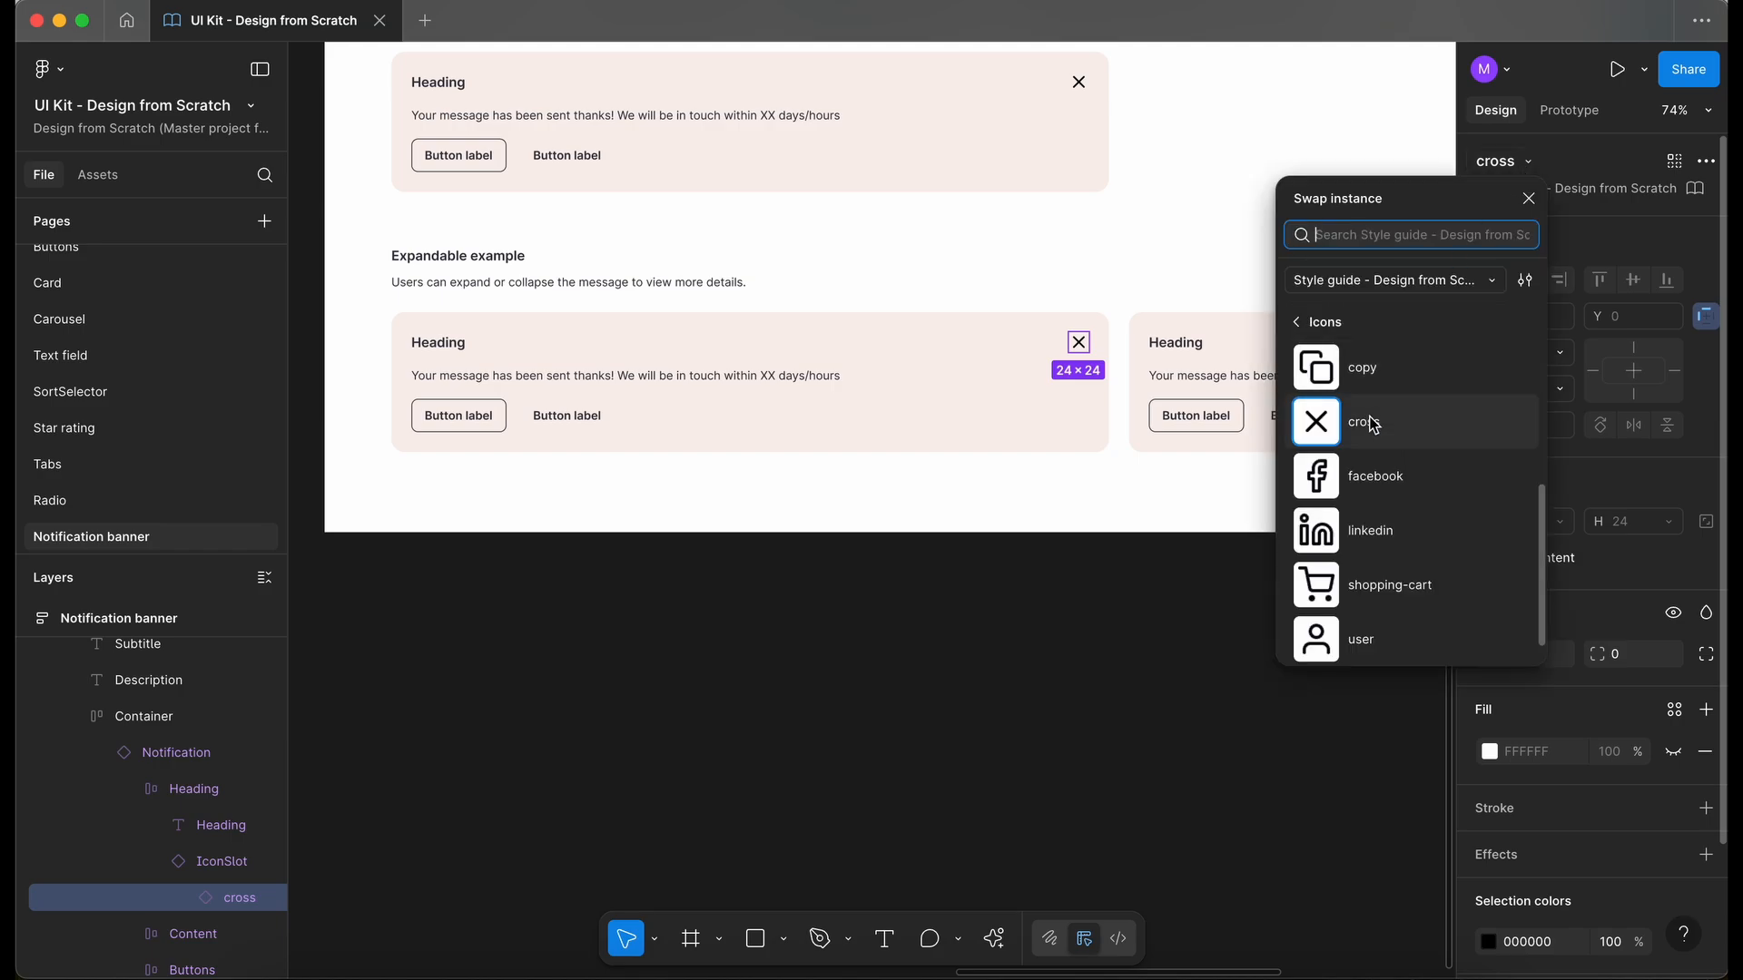
{"action": "type", "text": "ch"}
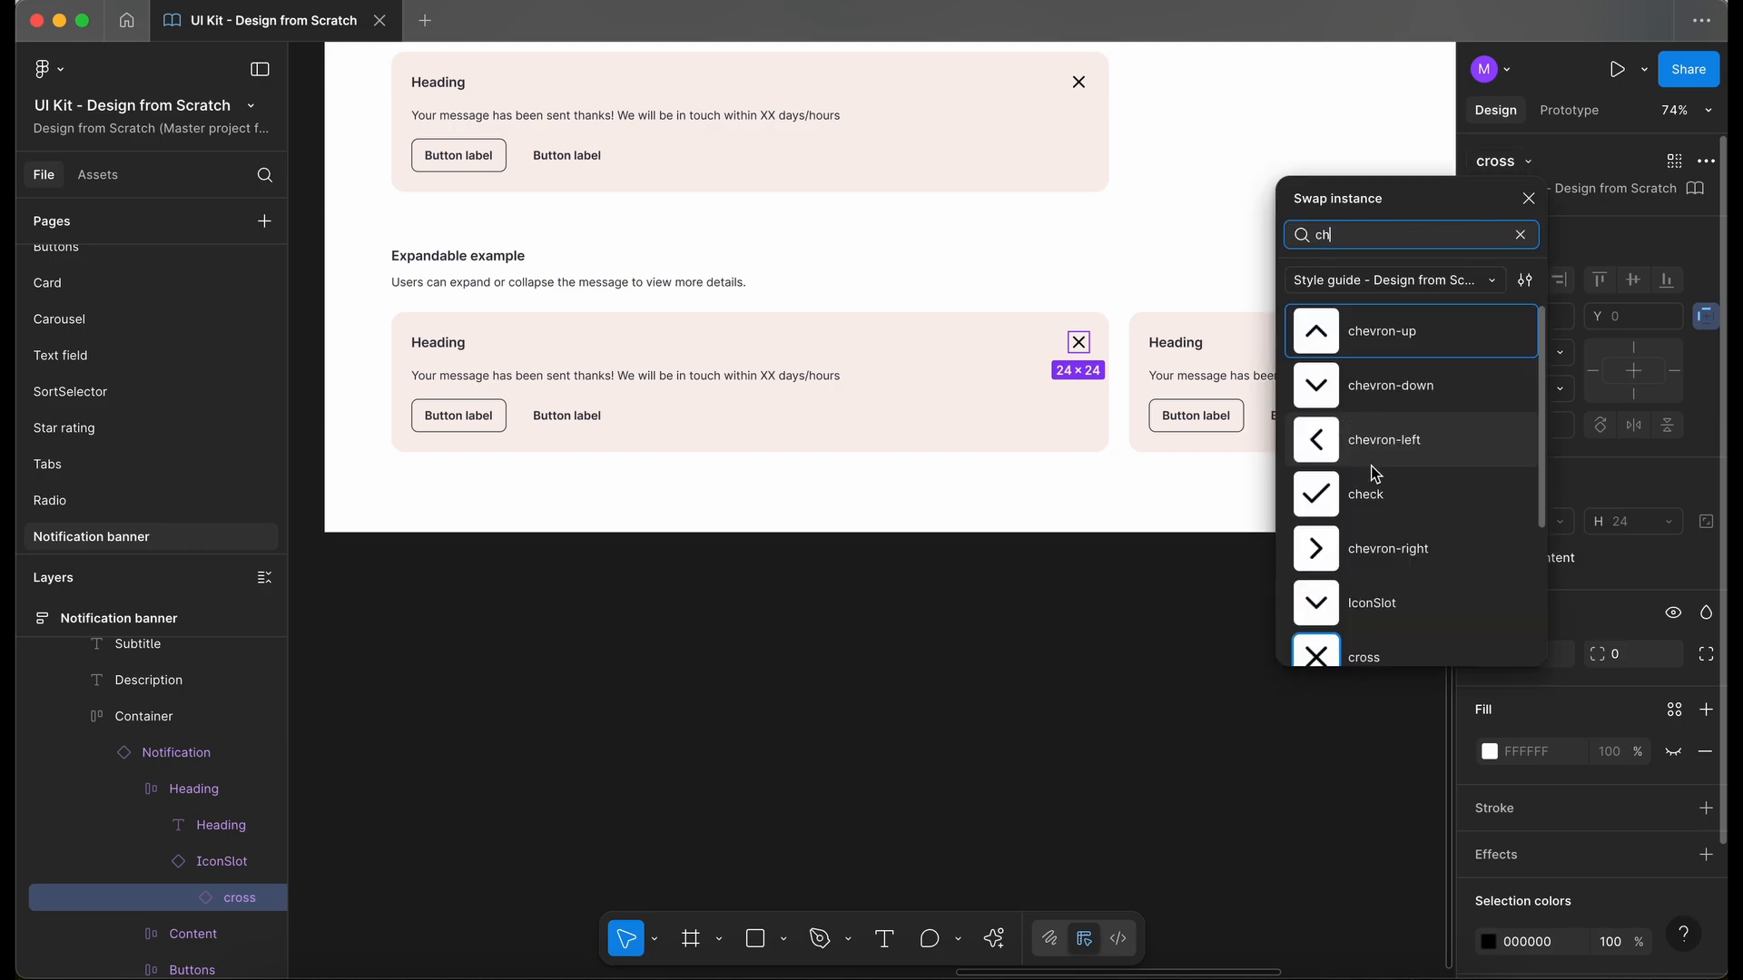
{"action": "left_click", "coordinate": [1407, 388]}
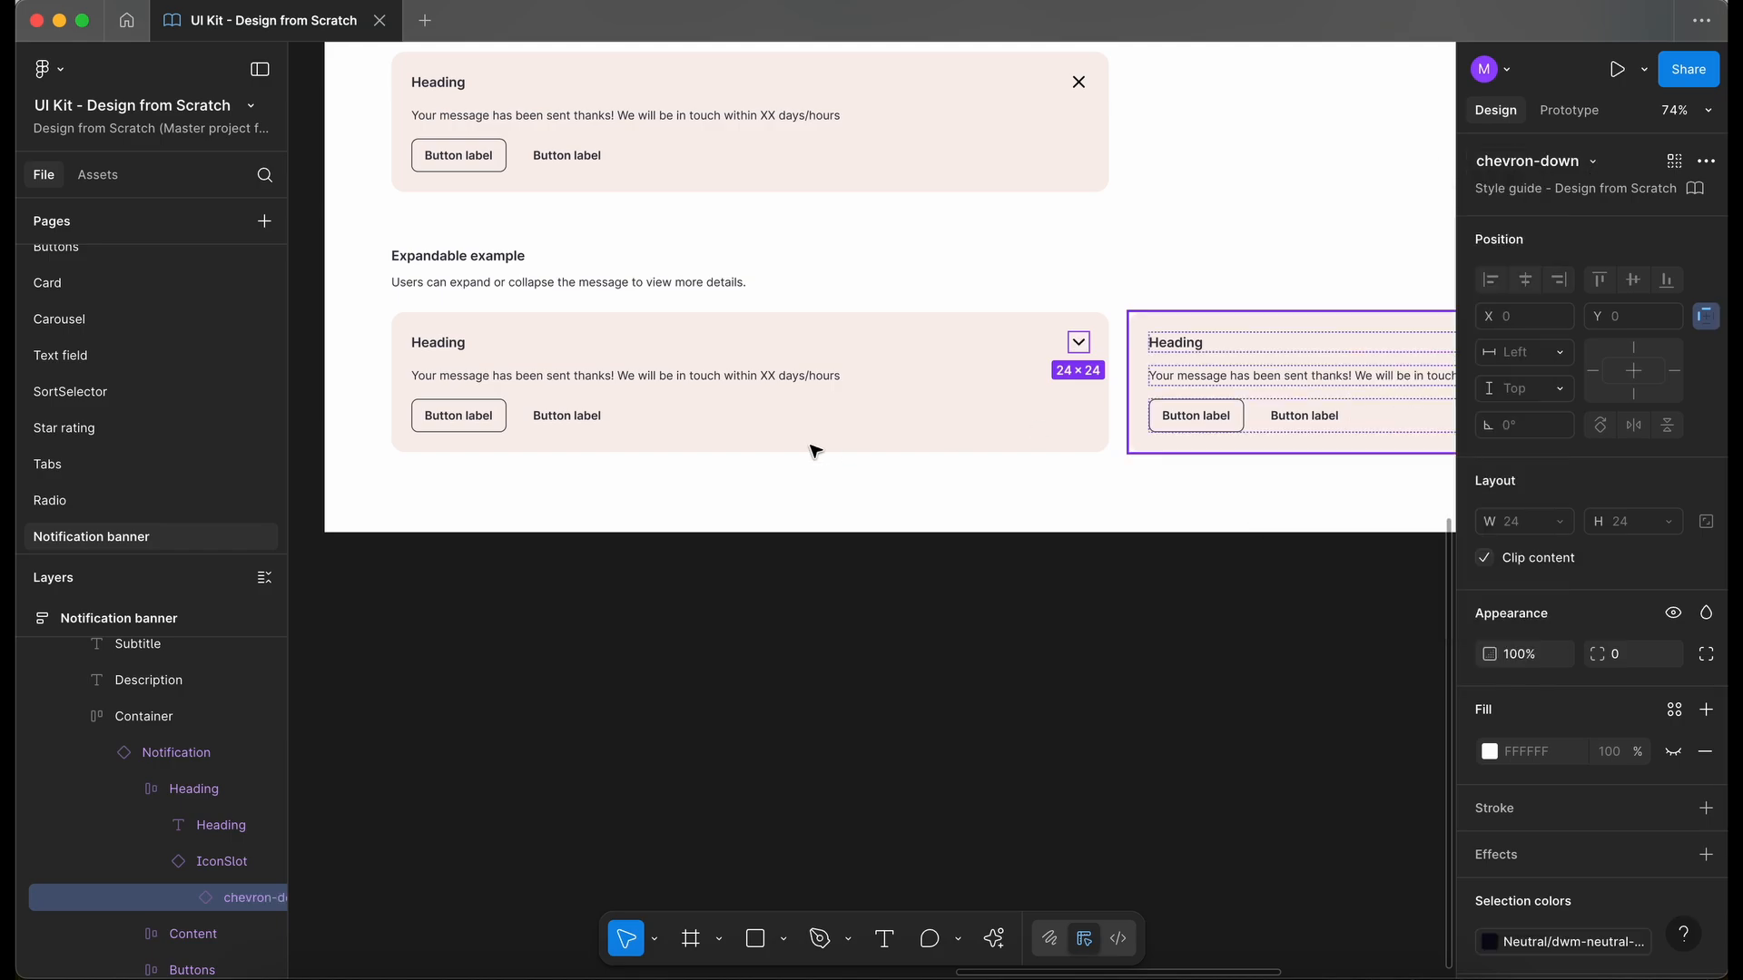
- Turn off the Buttons property on the first "Expandable example" banner
{"action": "left_click", "coordinate": [641, 425]}
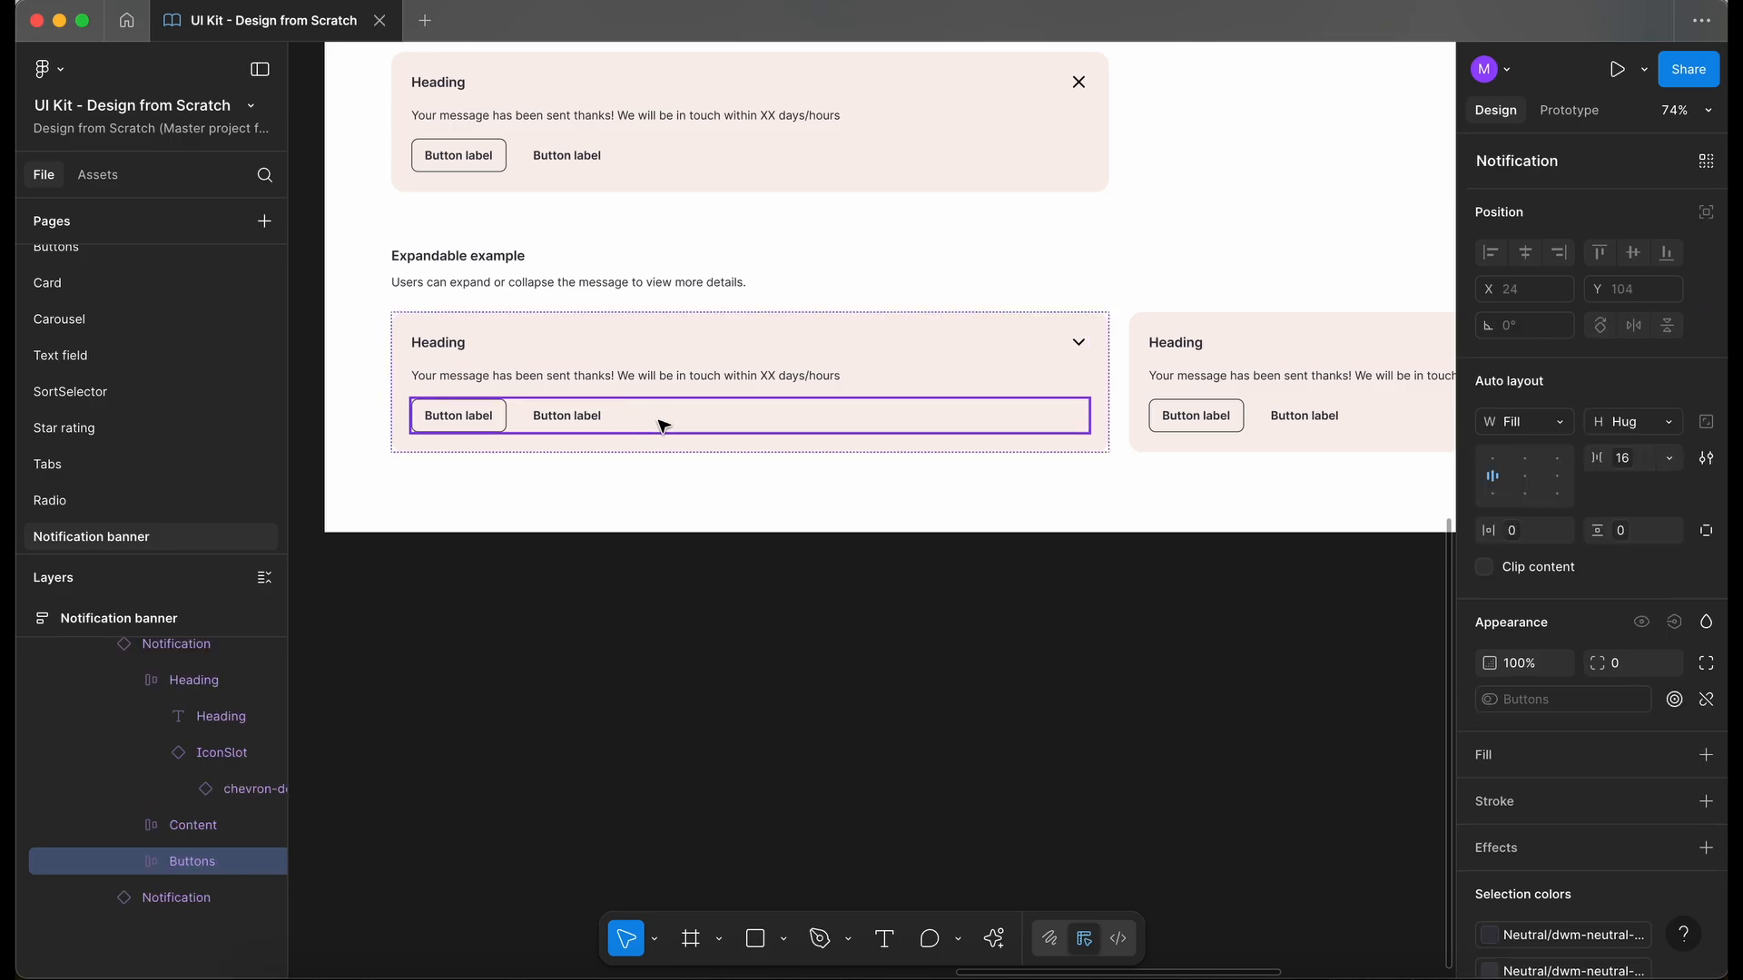
{"action": "left_click", "coordinate": [980, 299]}
{"action": "double_click", "coordinate": [980, 347]}
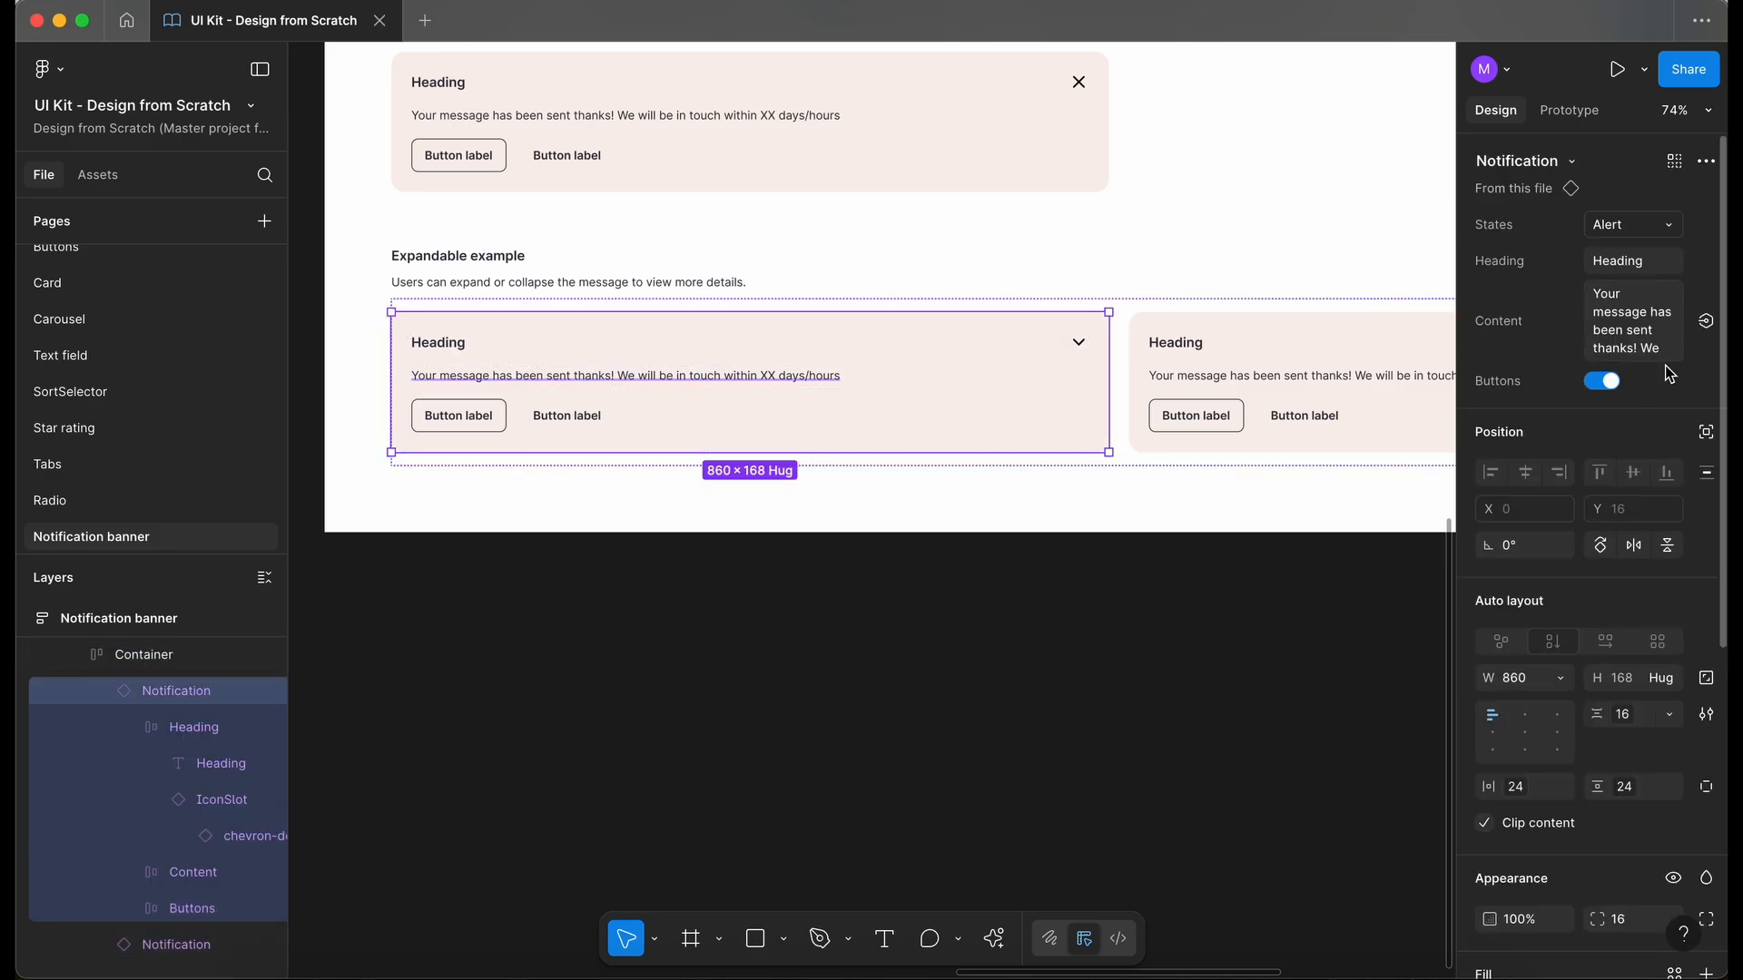
{"action": "left_click", "coordinate": [1605, 381]}
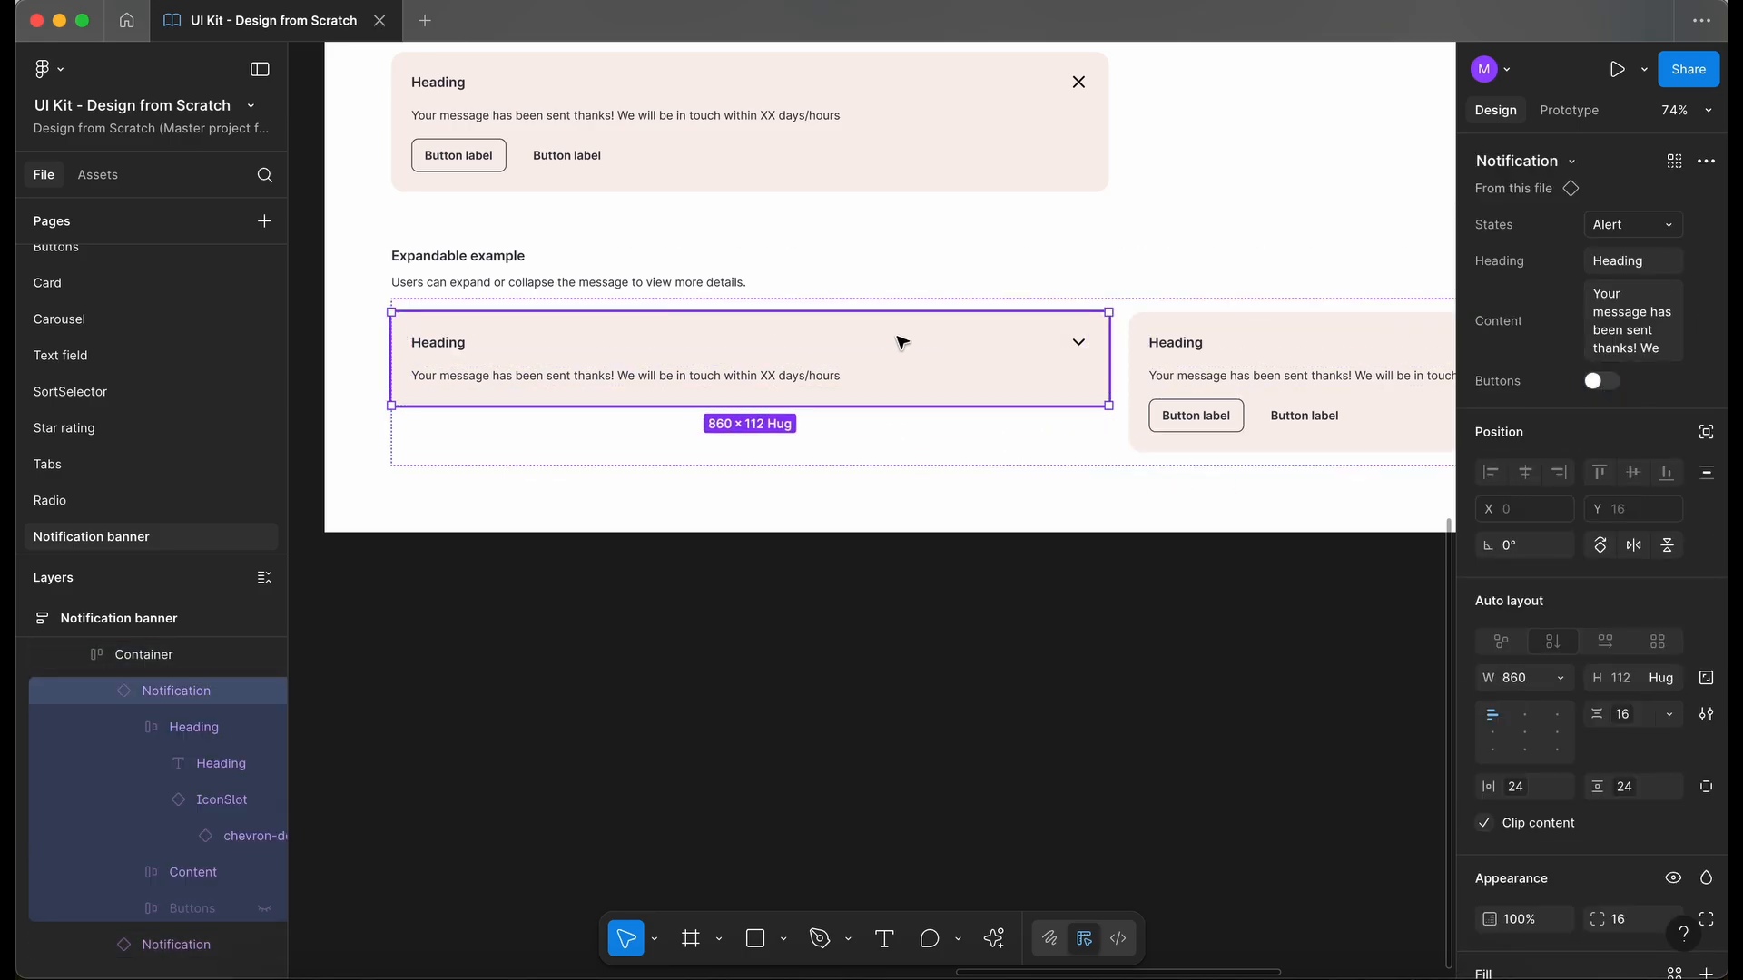
- Hide the Content layer in the first "Expandable example" banner so only the heading row shows
{"action": "left_click", "coordinate": [742, 380]}
{"action": "double_click", "coordinate": [743, 380]}
{"action": "double_click", "coordinate": [743, 381]}
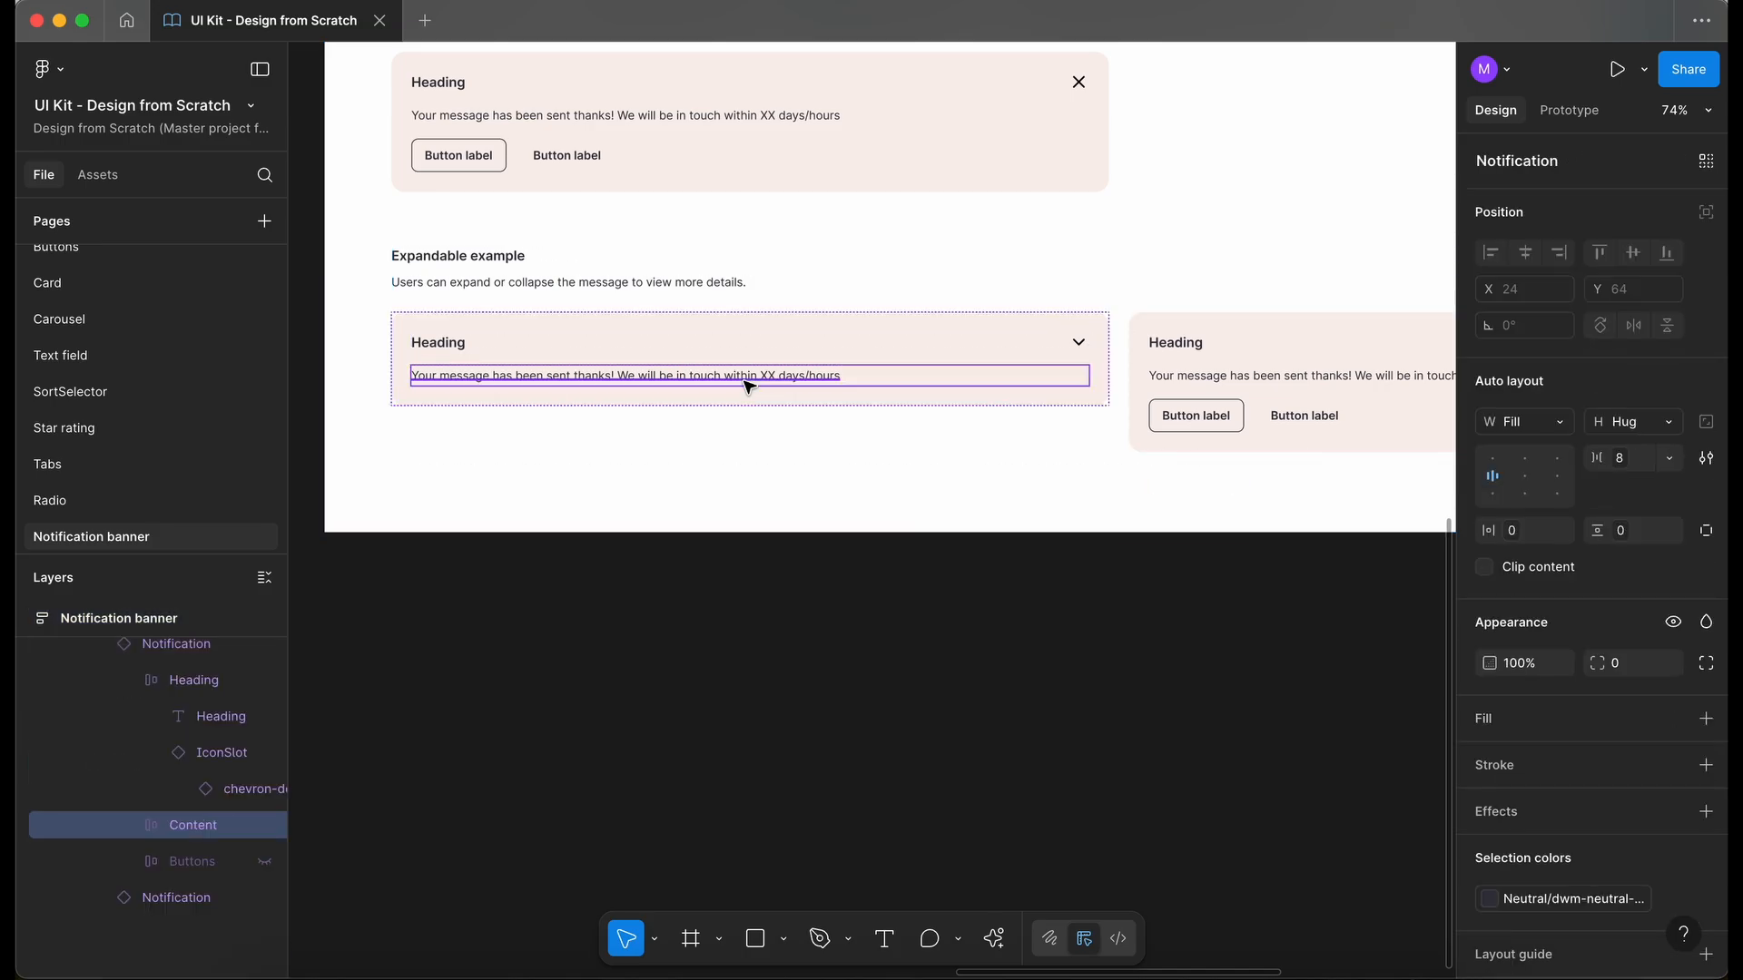
{"action": "key", "text": "super+shift+h"}
{"action": "left_click", "coordinate": [712, 492]}
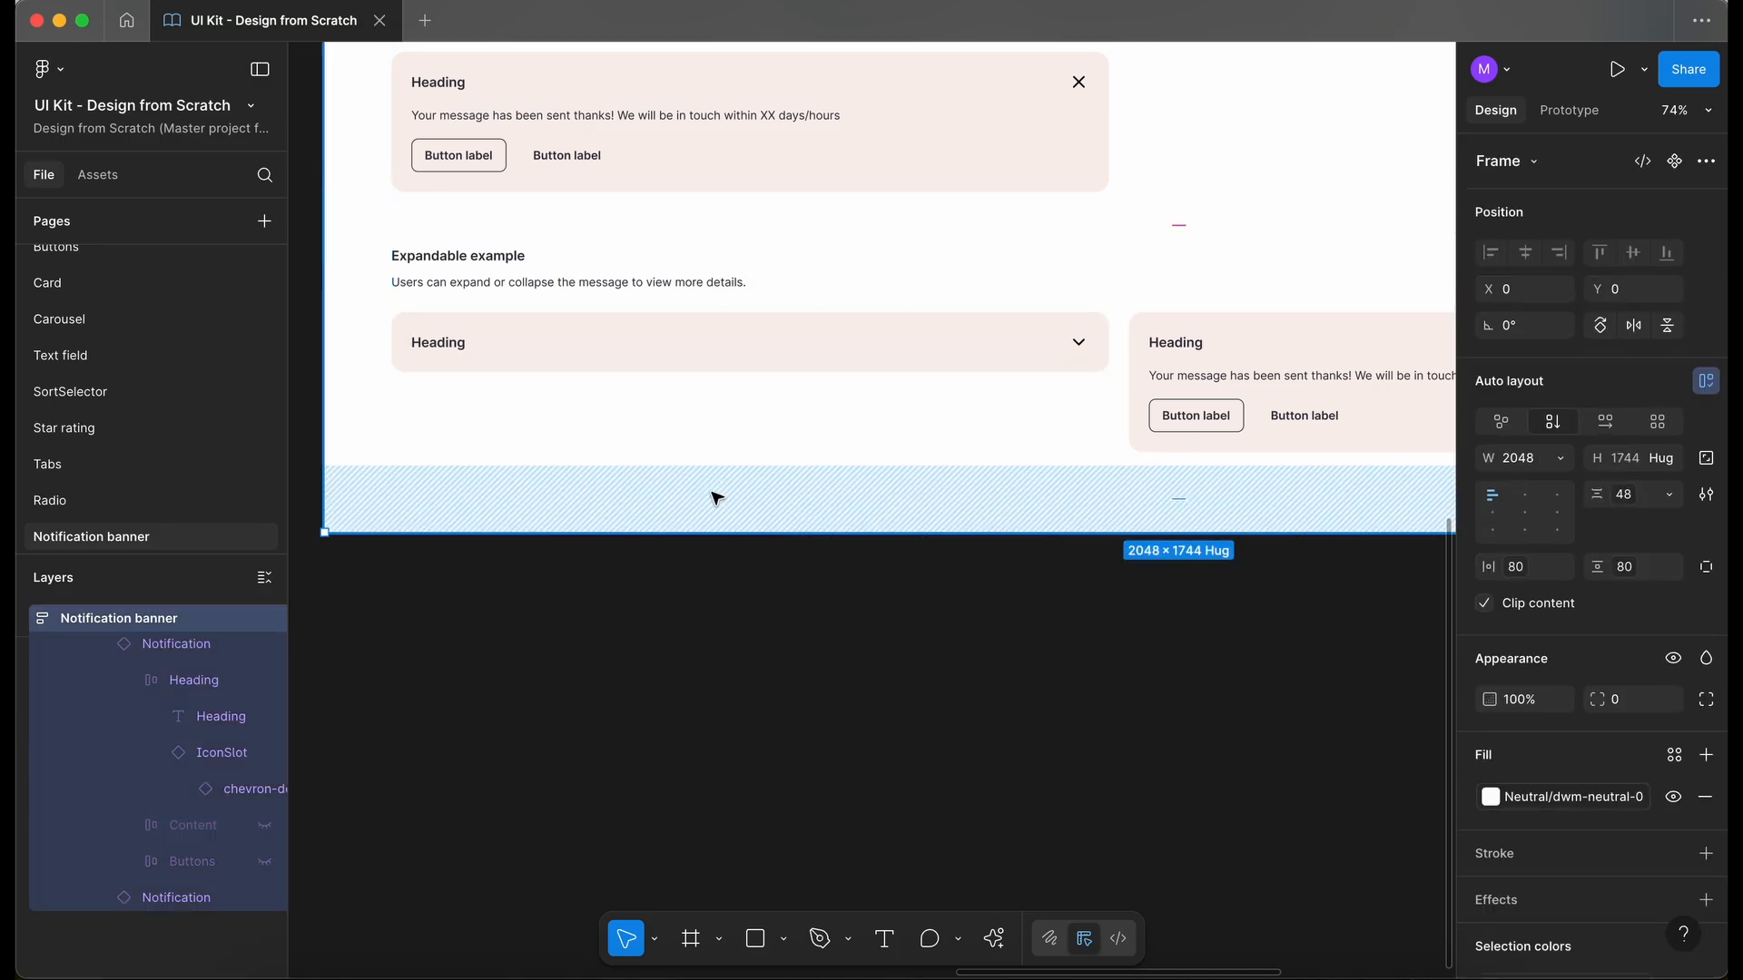
- Change the heading text of both "Expandable example" banners to "Example heading"
{"action": "double_click", "coordinate": [439, 347]}
{"action": "key", "text": "Left"}
{"action": "type", "text": "Example"}
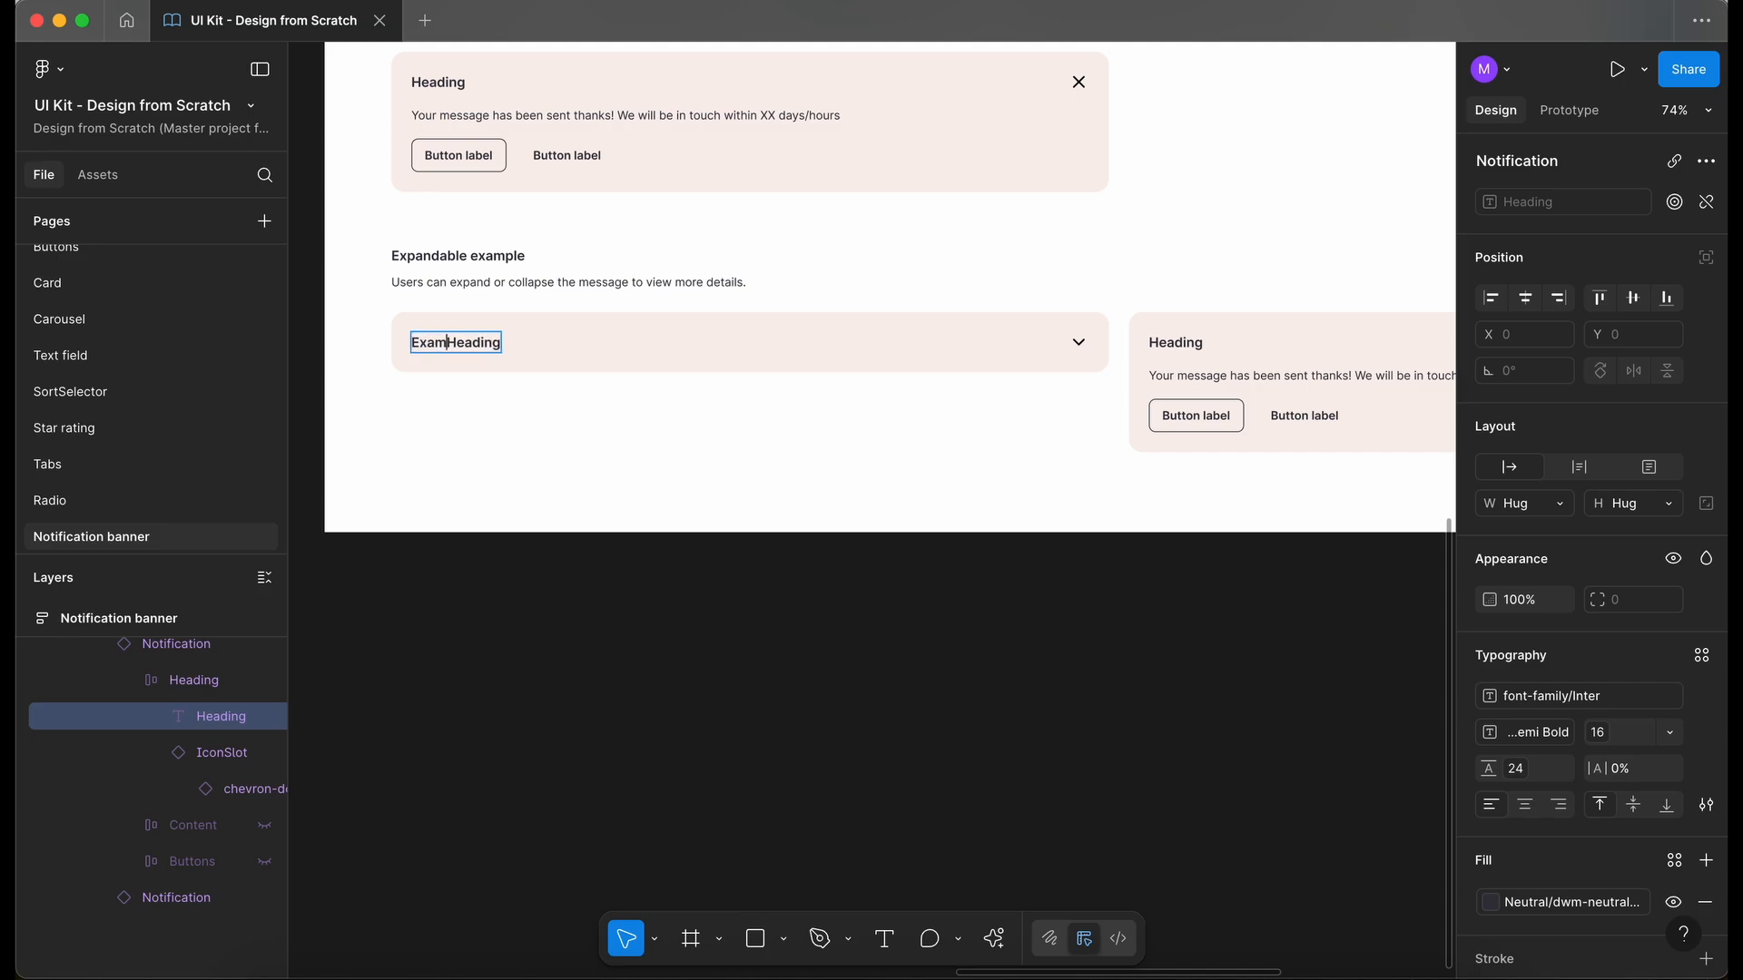
{"action": "key", "text": "BackSpace"}
{"action": "type", "text": "h"}
{"action": "key", "text": "Escape"}
{"action": "double_click", "coordinate": [1168, 349]}
{"action": "key", "text": "Left"}
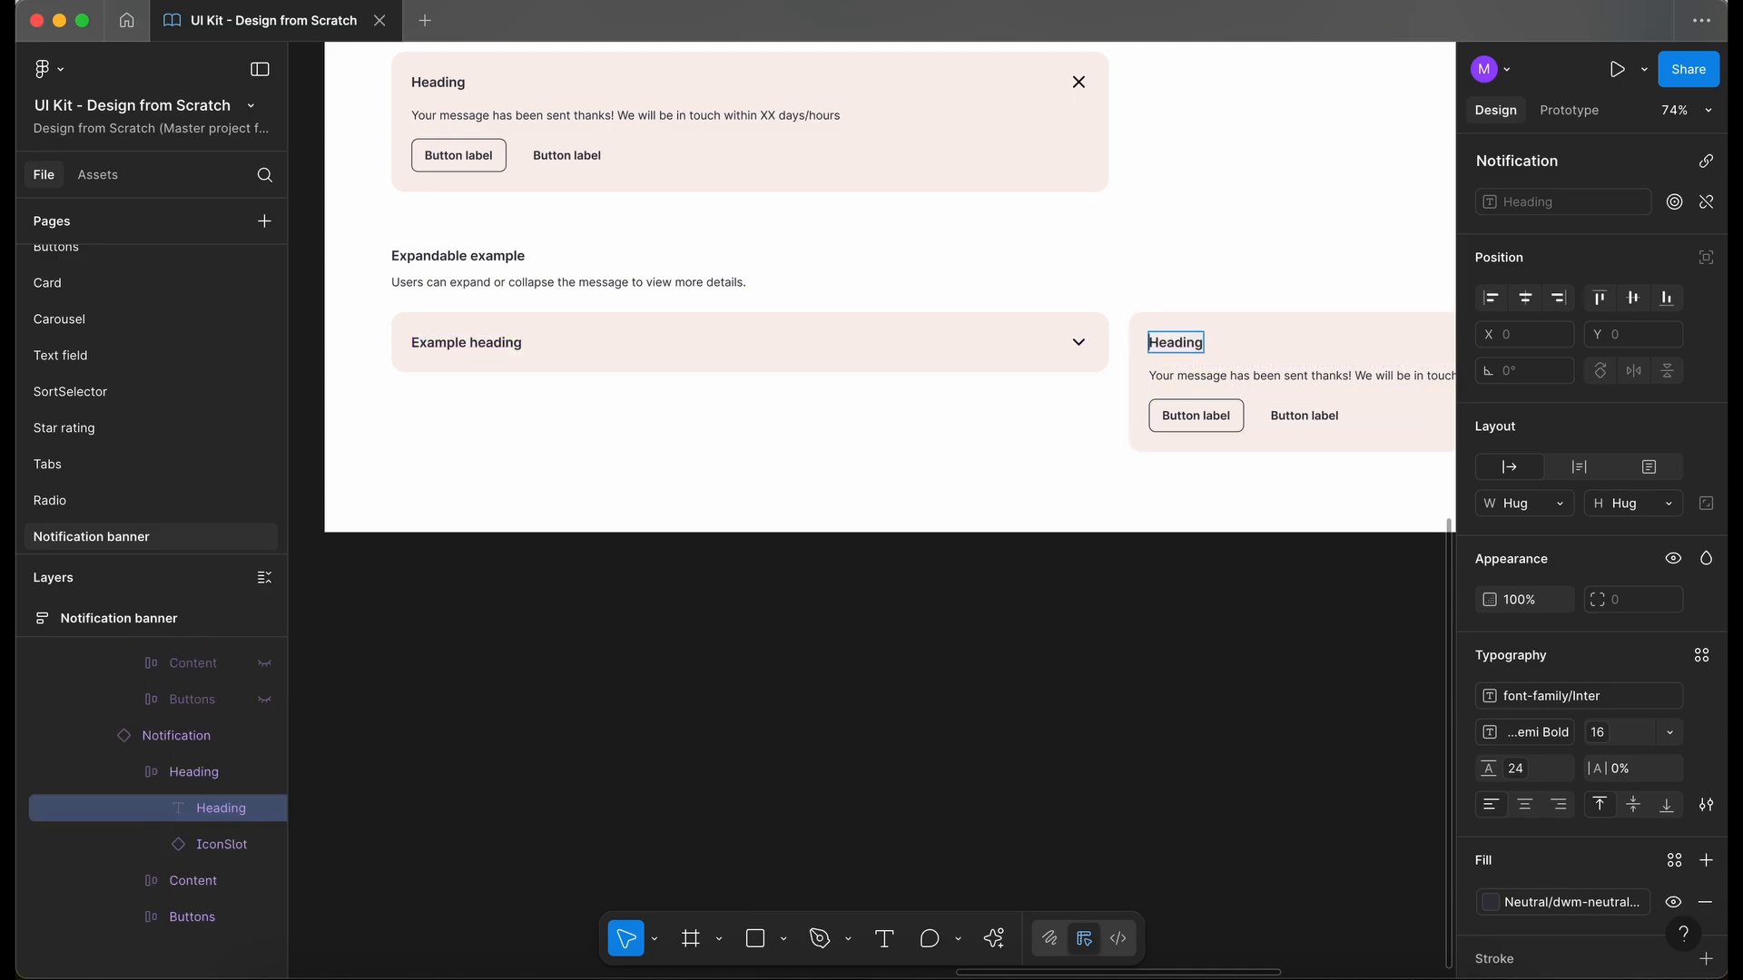
{"action": "type", "text": "Example h"}
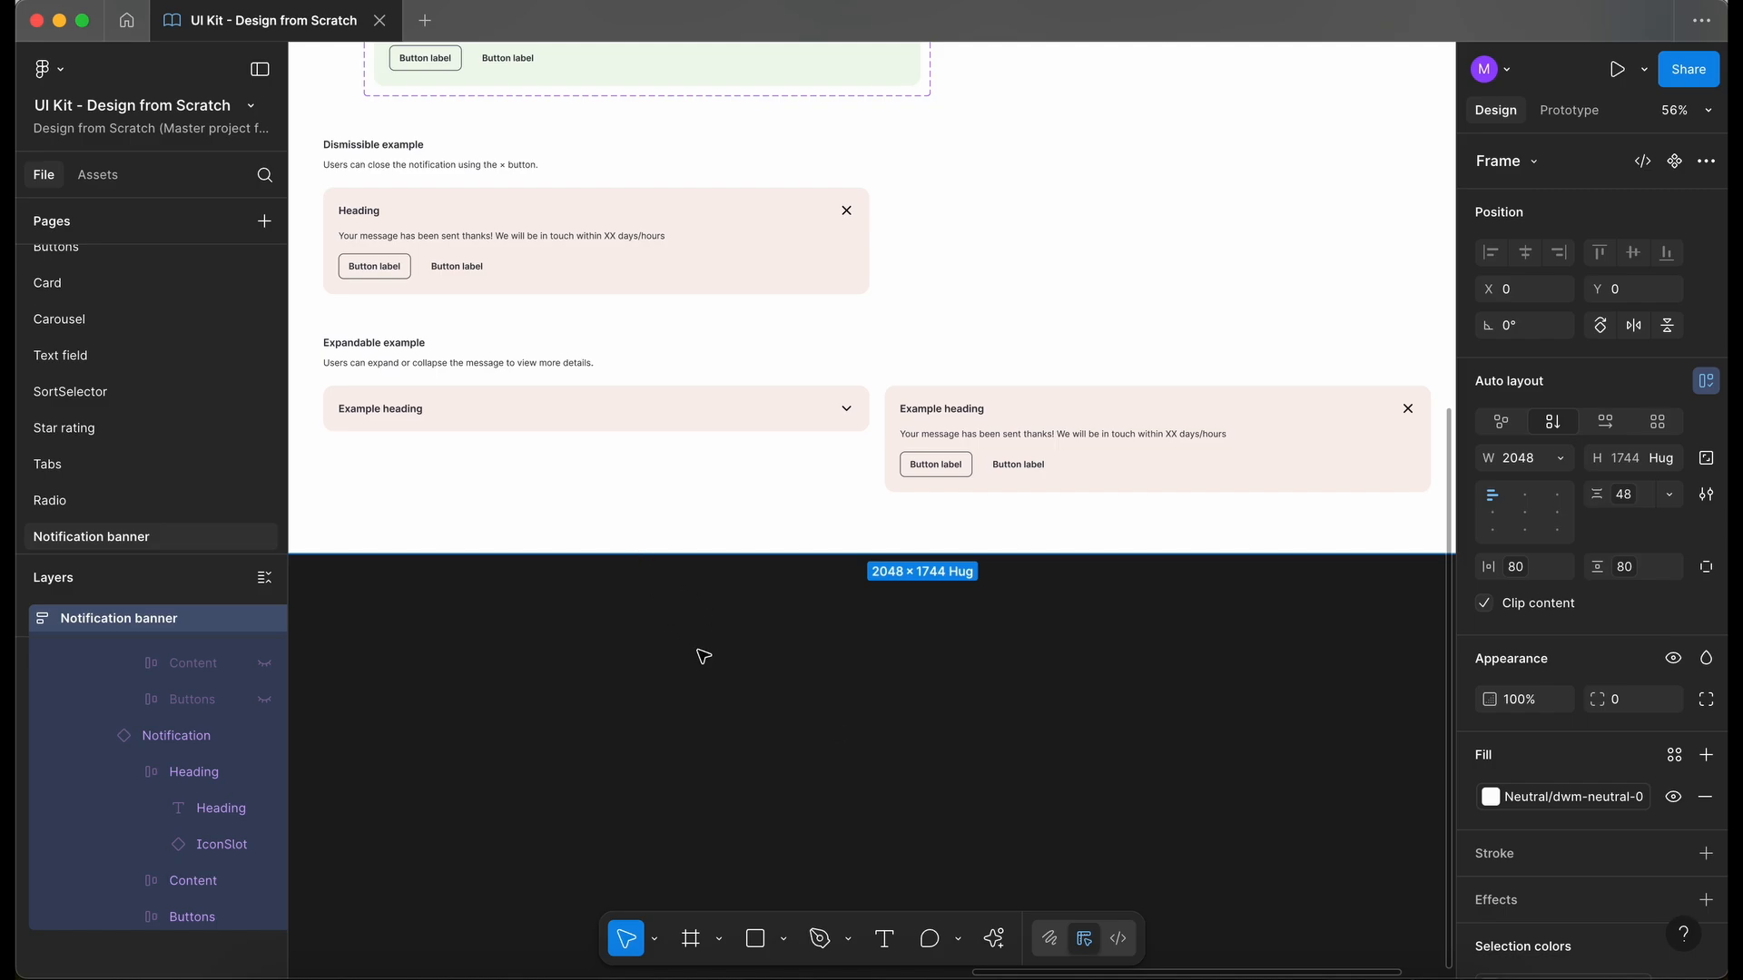
- Swap the cross icon in the second "Expandable example" banner for the chevron-up icon
{"action": "left_click", "coordinate": [1181, 439]}
{"action": "scroll", "coordinate": [1180, 440], "scroll_direction": "right", "scroll_amount": 3}
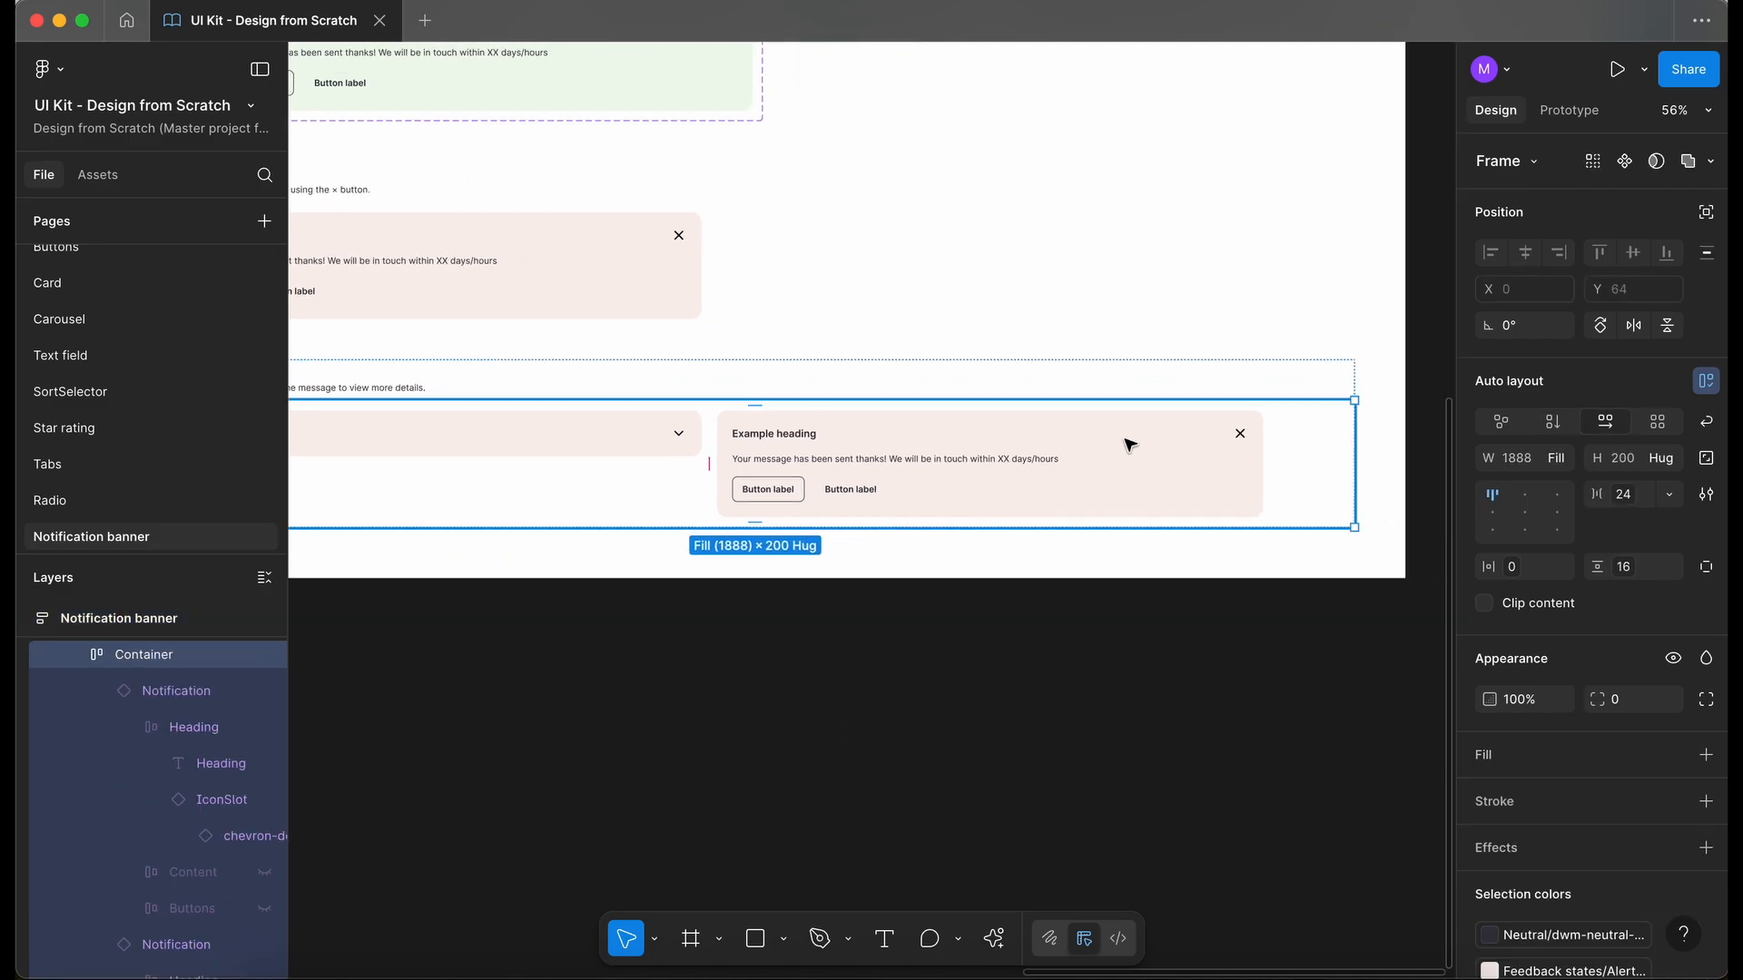
{"action": "left_click", "coordinate": [1125, 445]}
{"action": "double_click", "coordinate": [1243, 439]}
{"action": "double_click", "coordinate": [1242, 439]}
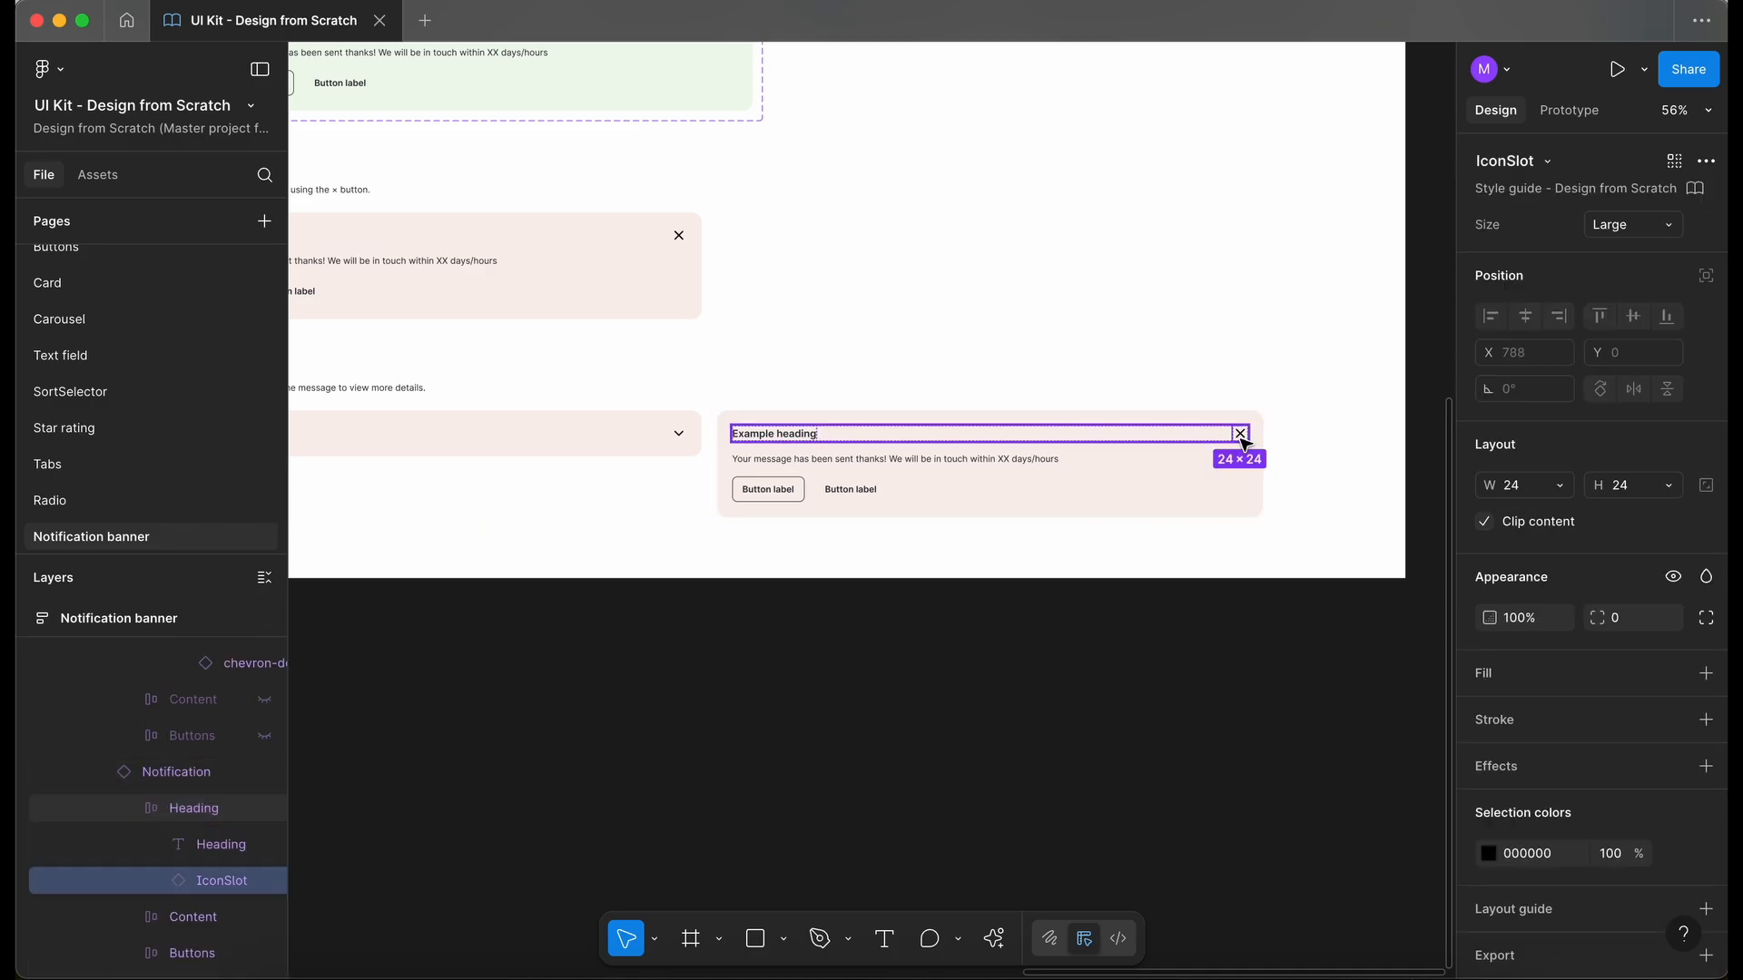
{"action": "double_click", "coordinate": [1243, 439]}
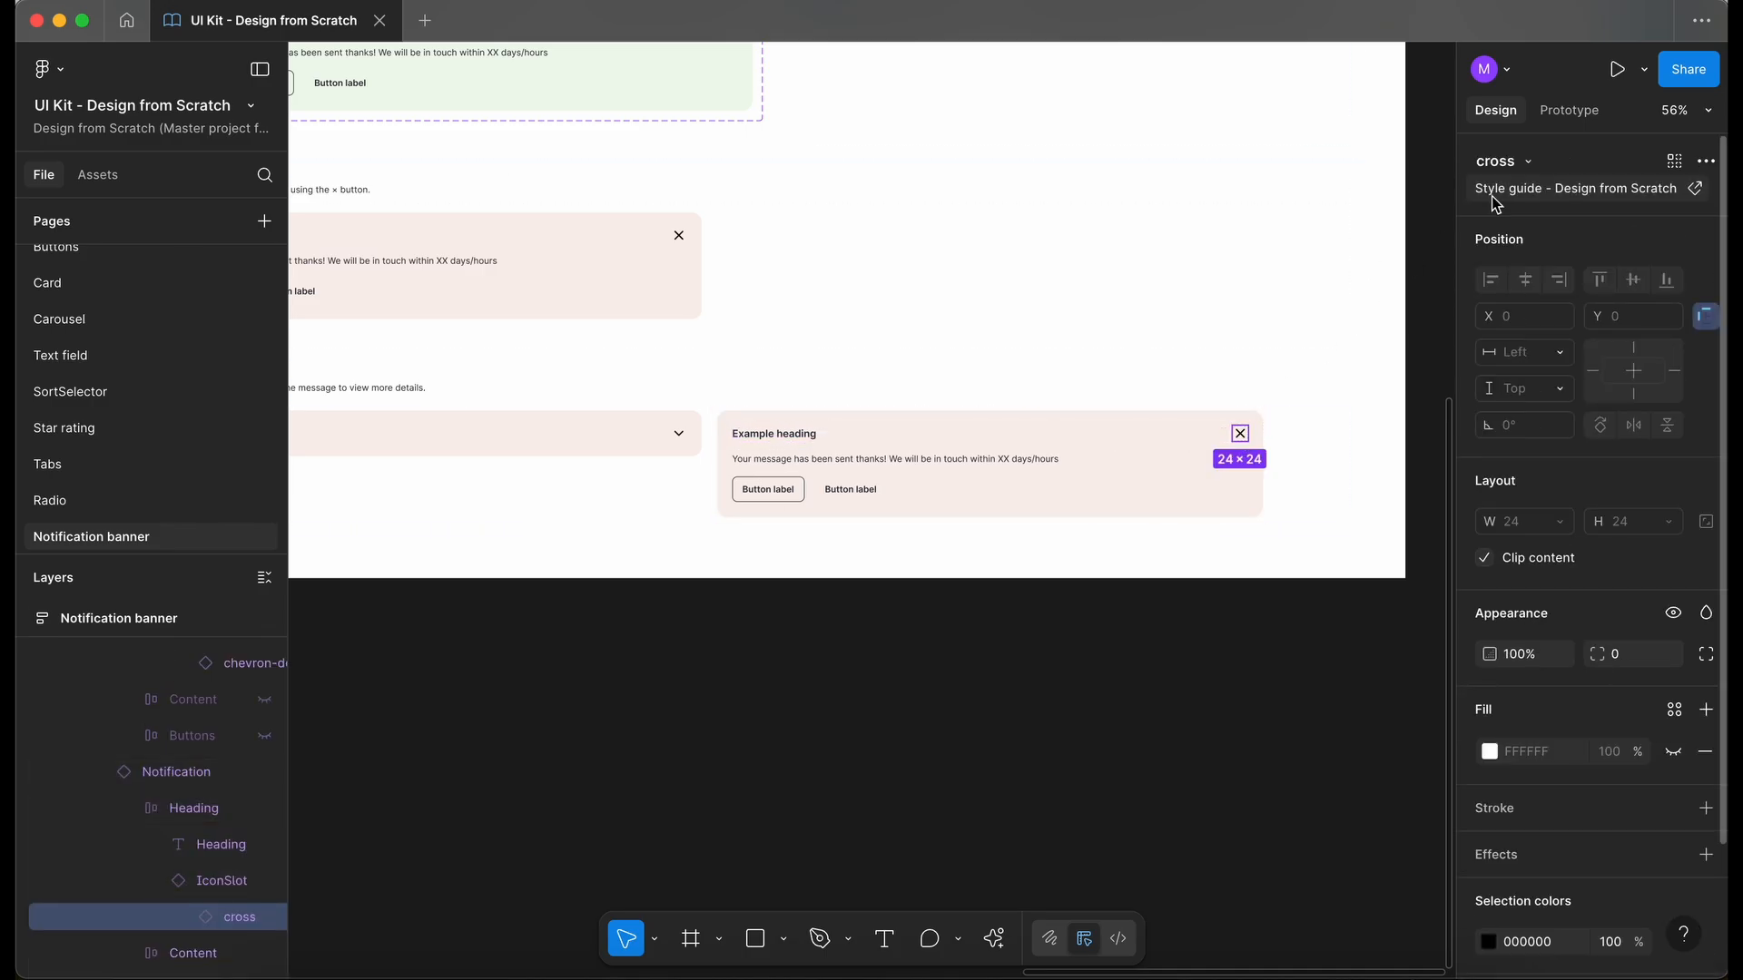
{"action": "left_click", "coordinate": [1523, 163]}
{"action": "type", "text": "chev"}
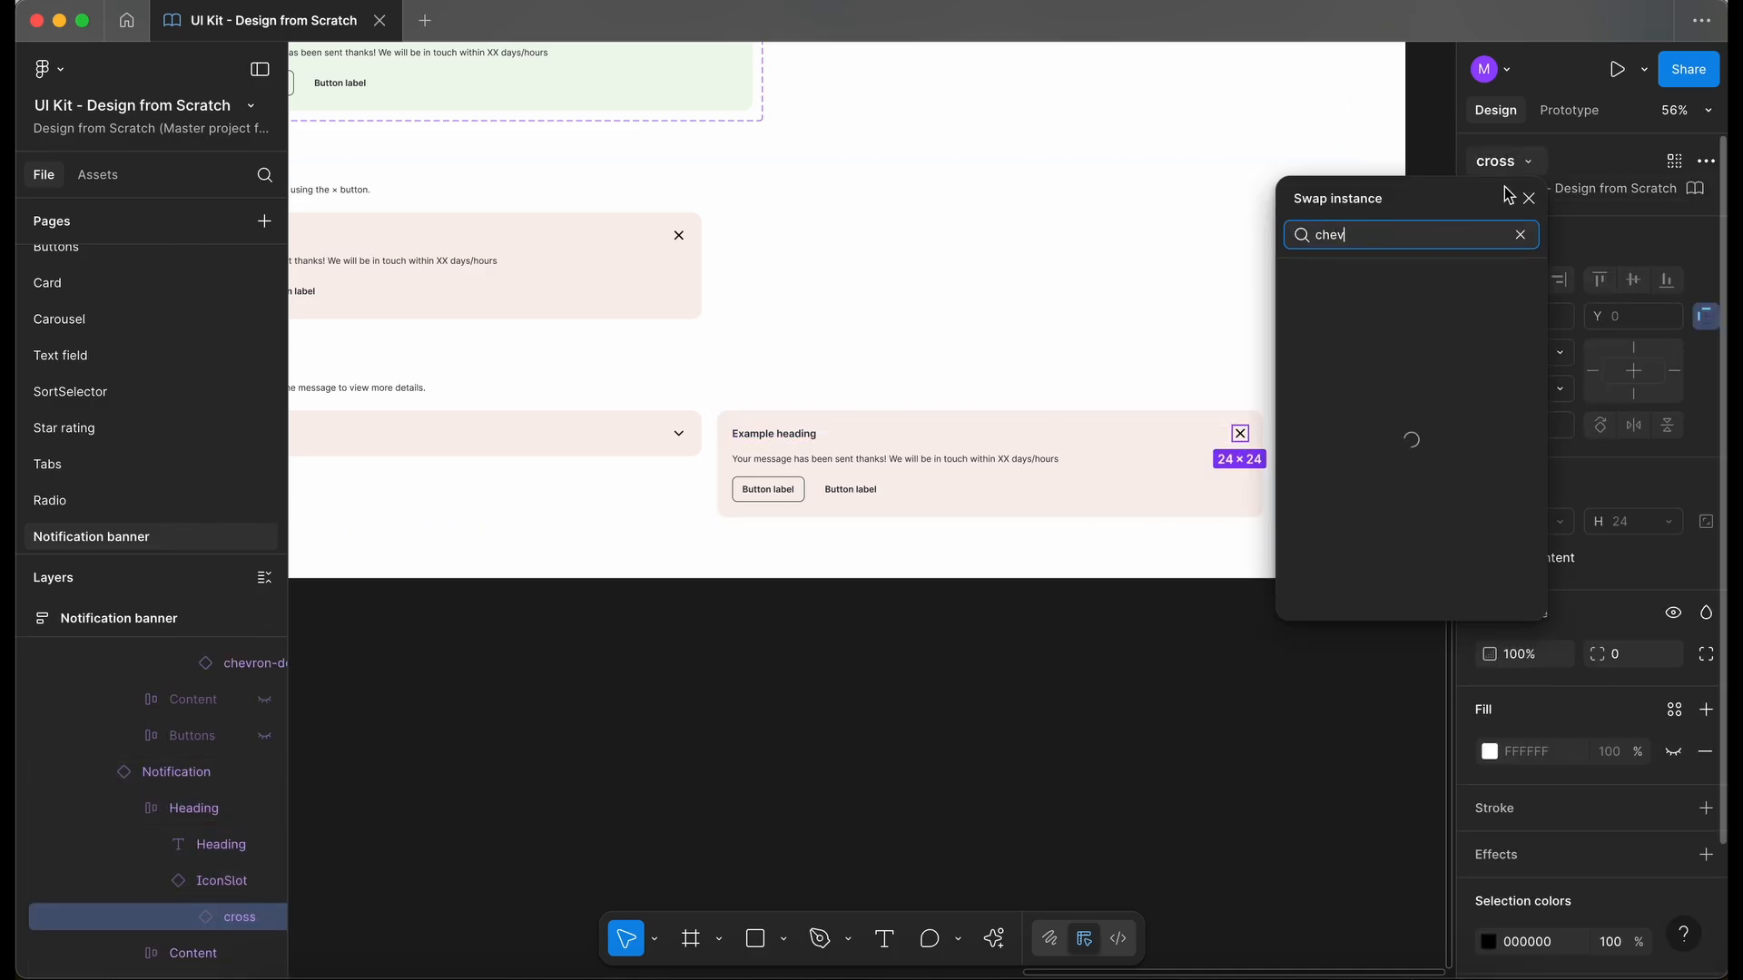
{"action": "left_click", "coordinate": [1389, 332]}
- Hide the tertiary button in the second "Expandable example" banner, leaving only the outlined one
{"action": "scroll", "coordinate": [1005, 386], "scroll_direction": "down", "scroll_amount": 2}
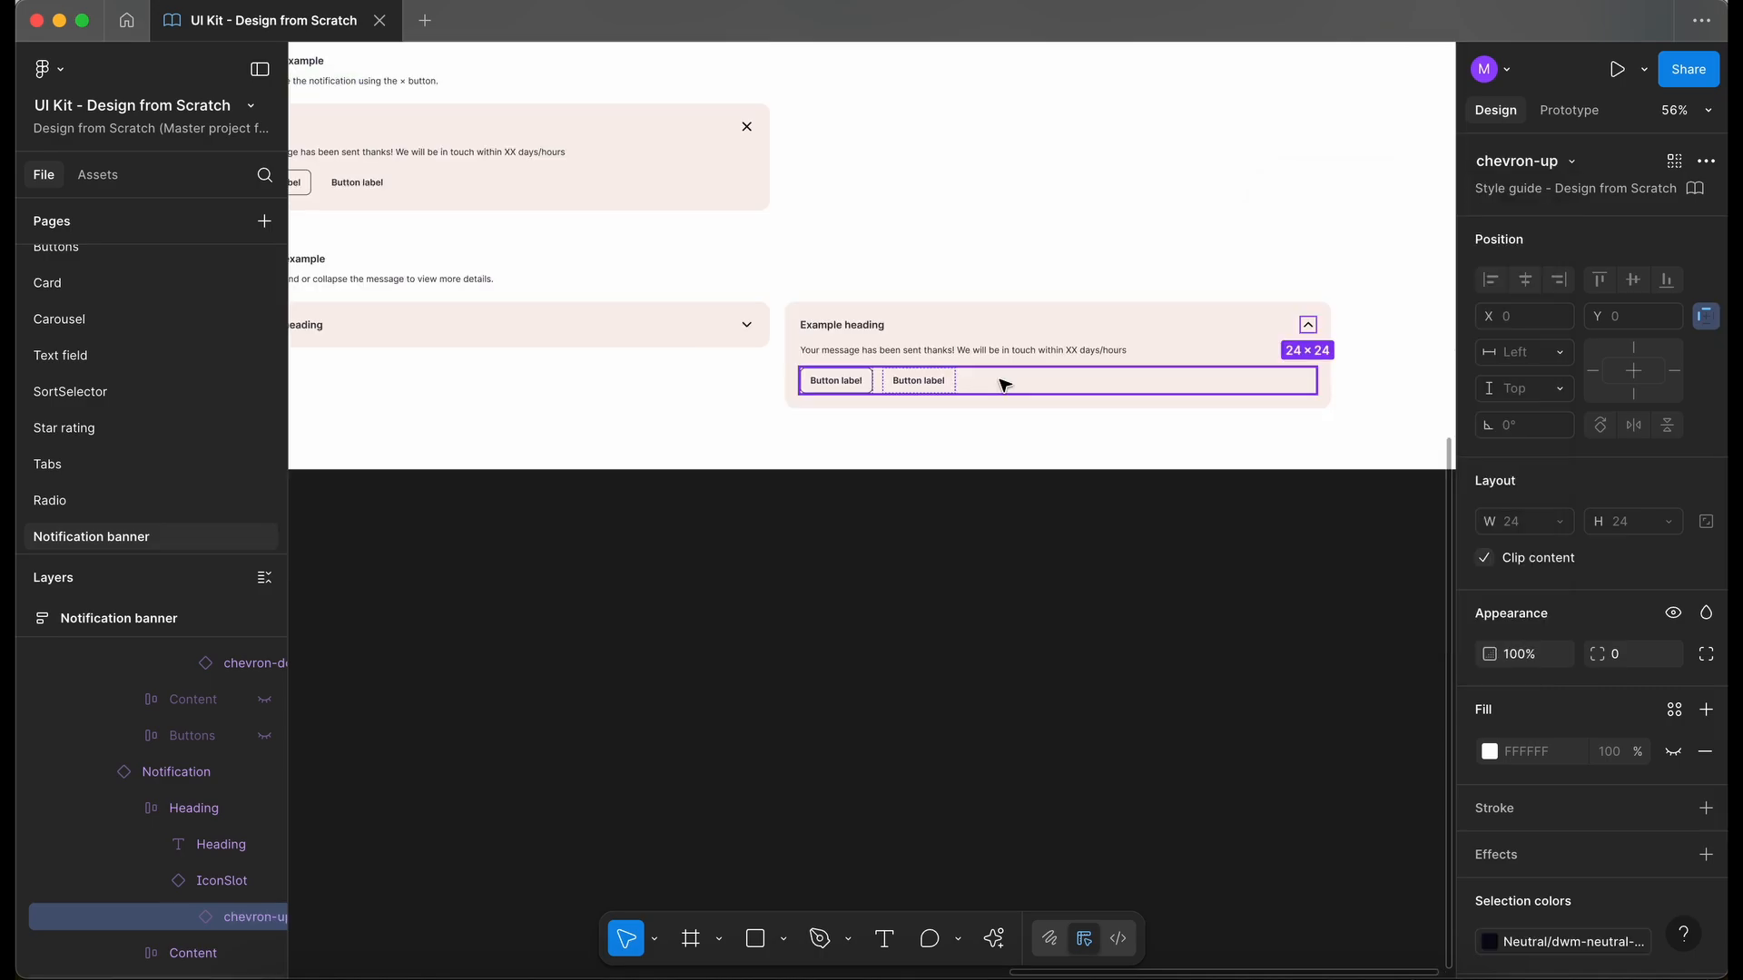
{"action": "left_click", "coordinate": [1005, 386]}
{"action": "left_click", "coordinate": [926, 390]}
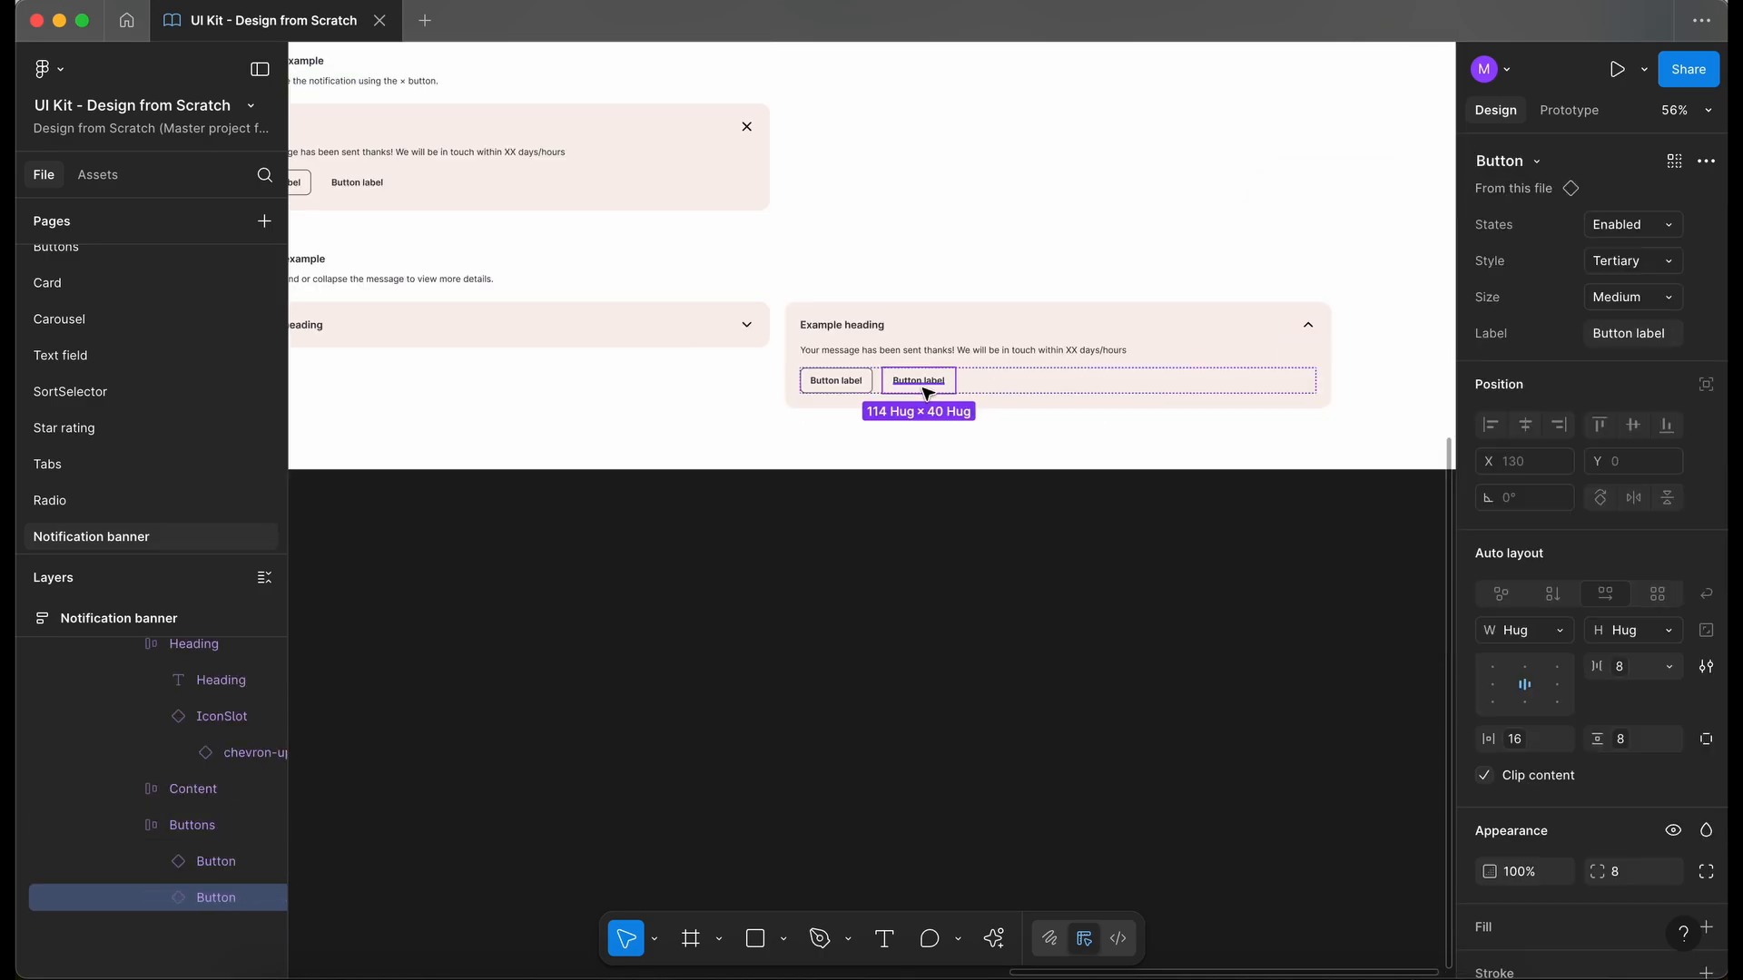
{"action": "key", "text": "super+shift+h"}
{"action": "left_click", "coordinate": [885, 688]}
- Set the state of the banner in the "Dismissible example" row to Error
{"action": "scroll", "coordinate": [885, 688], "scroll_direction": "down", "scroll_amount": 5}
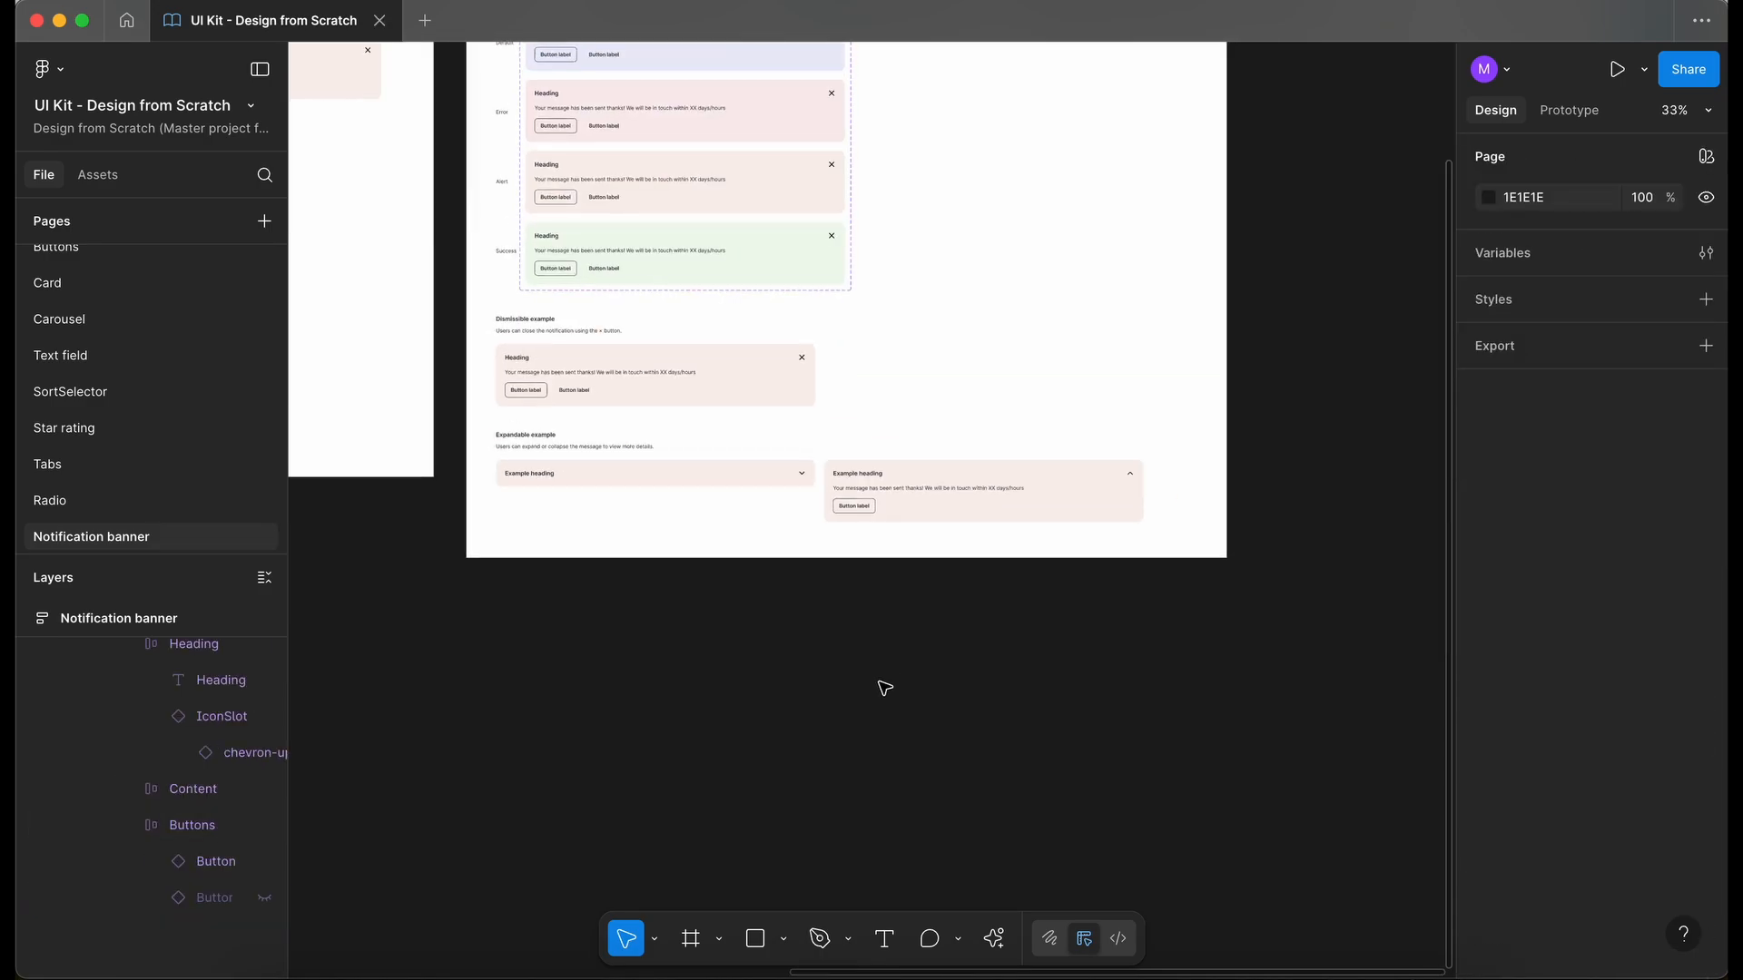
{"action": "key", "text": "super+backslash"}
{"action": "scroll", "coordinate": [775, 545], "scroll_direction": "up", "scroll_amount": 4}
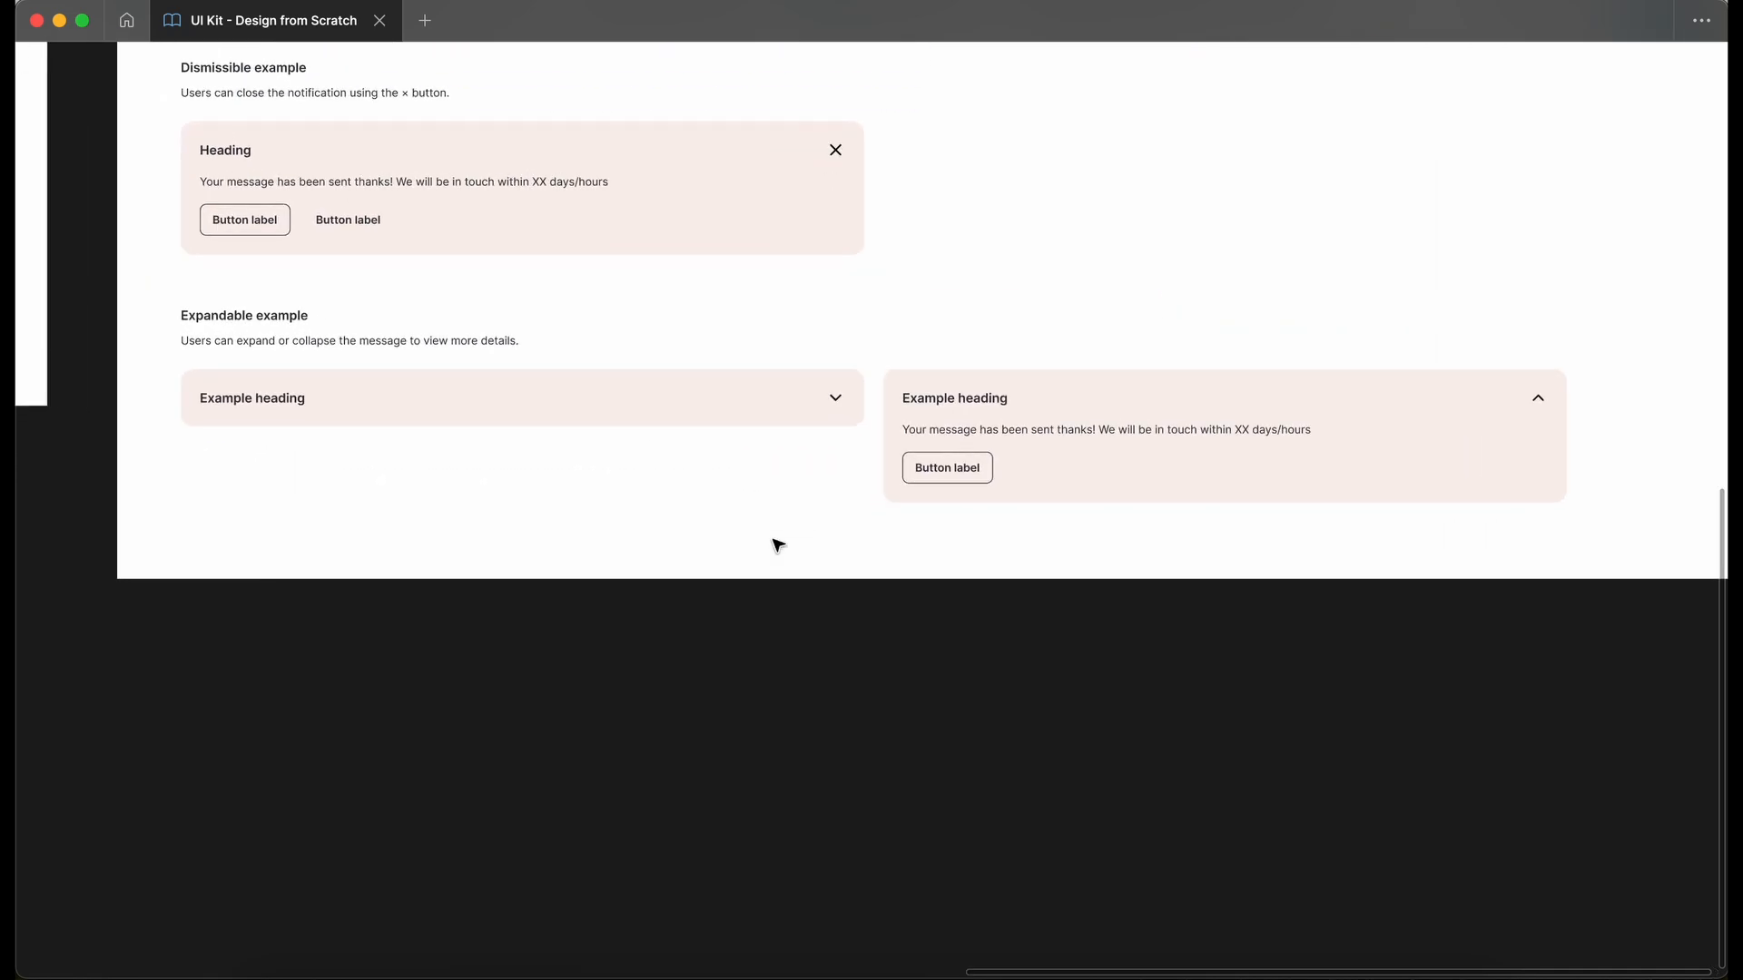
{"action": "scroll", "coordinate": [778, 544], "scroll_direction": "up", "scroll_amount": 3}
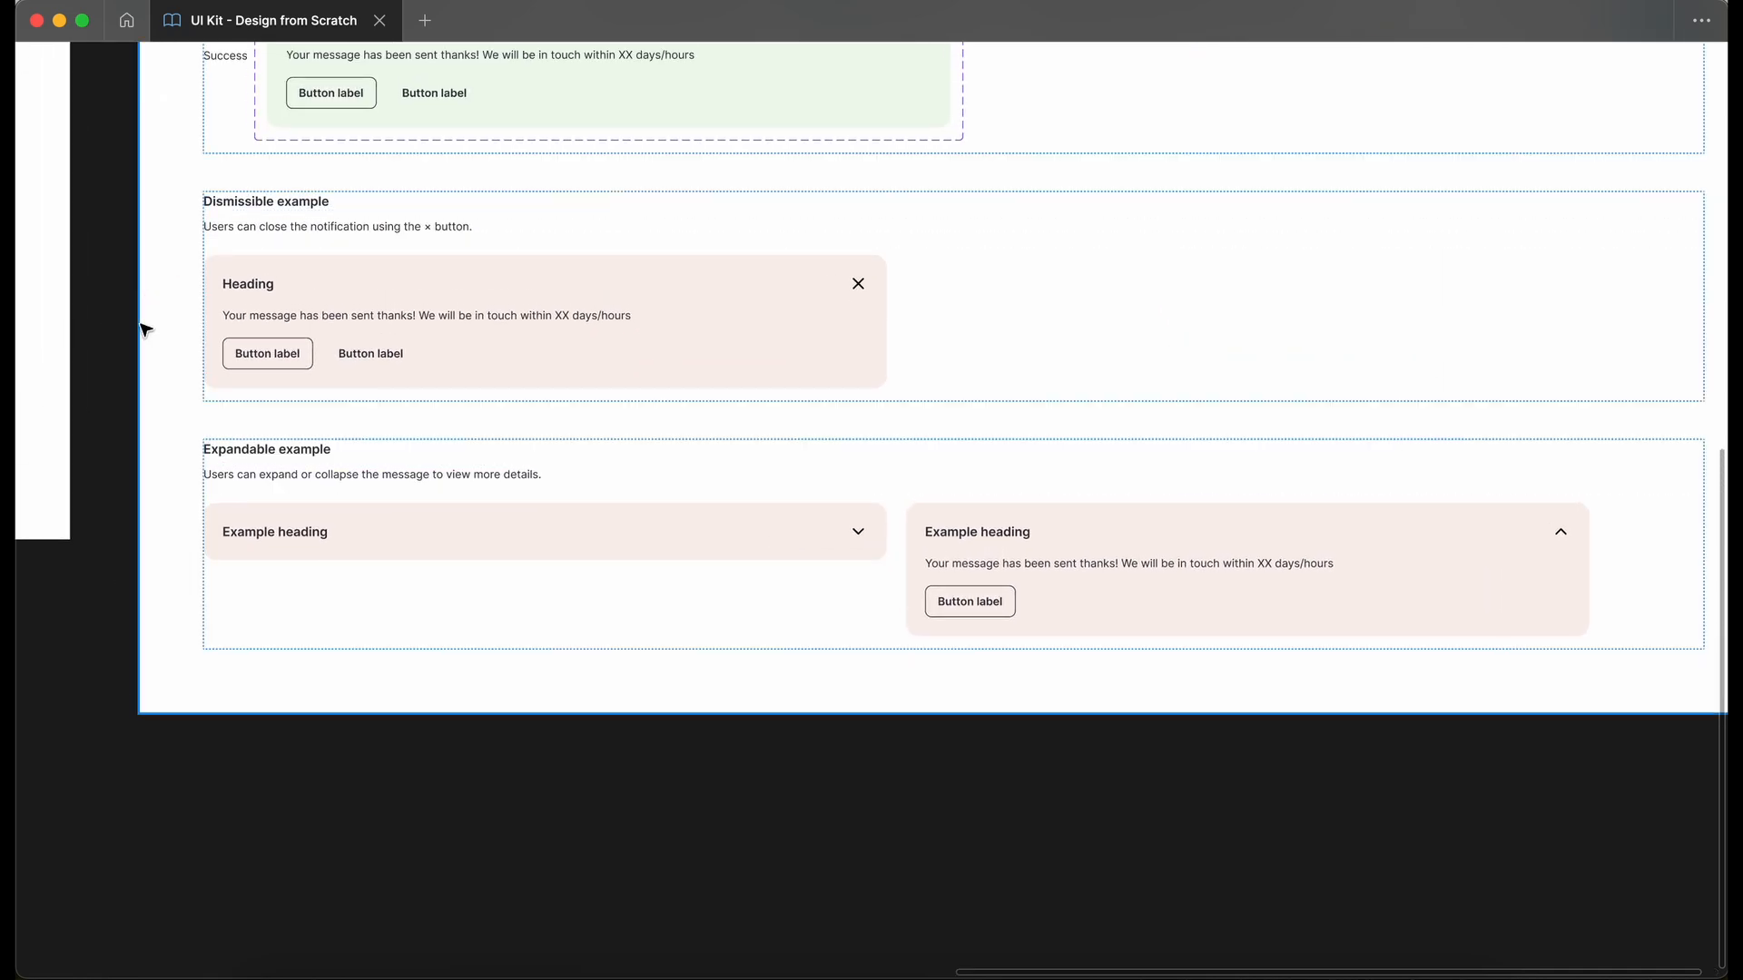
{"action": "scroll", "coordinate": [144, 329], "scroll_direction": "up", "scroll_amount": 3}
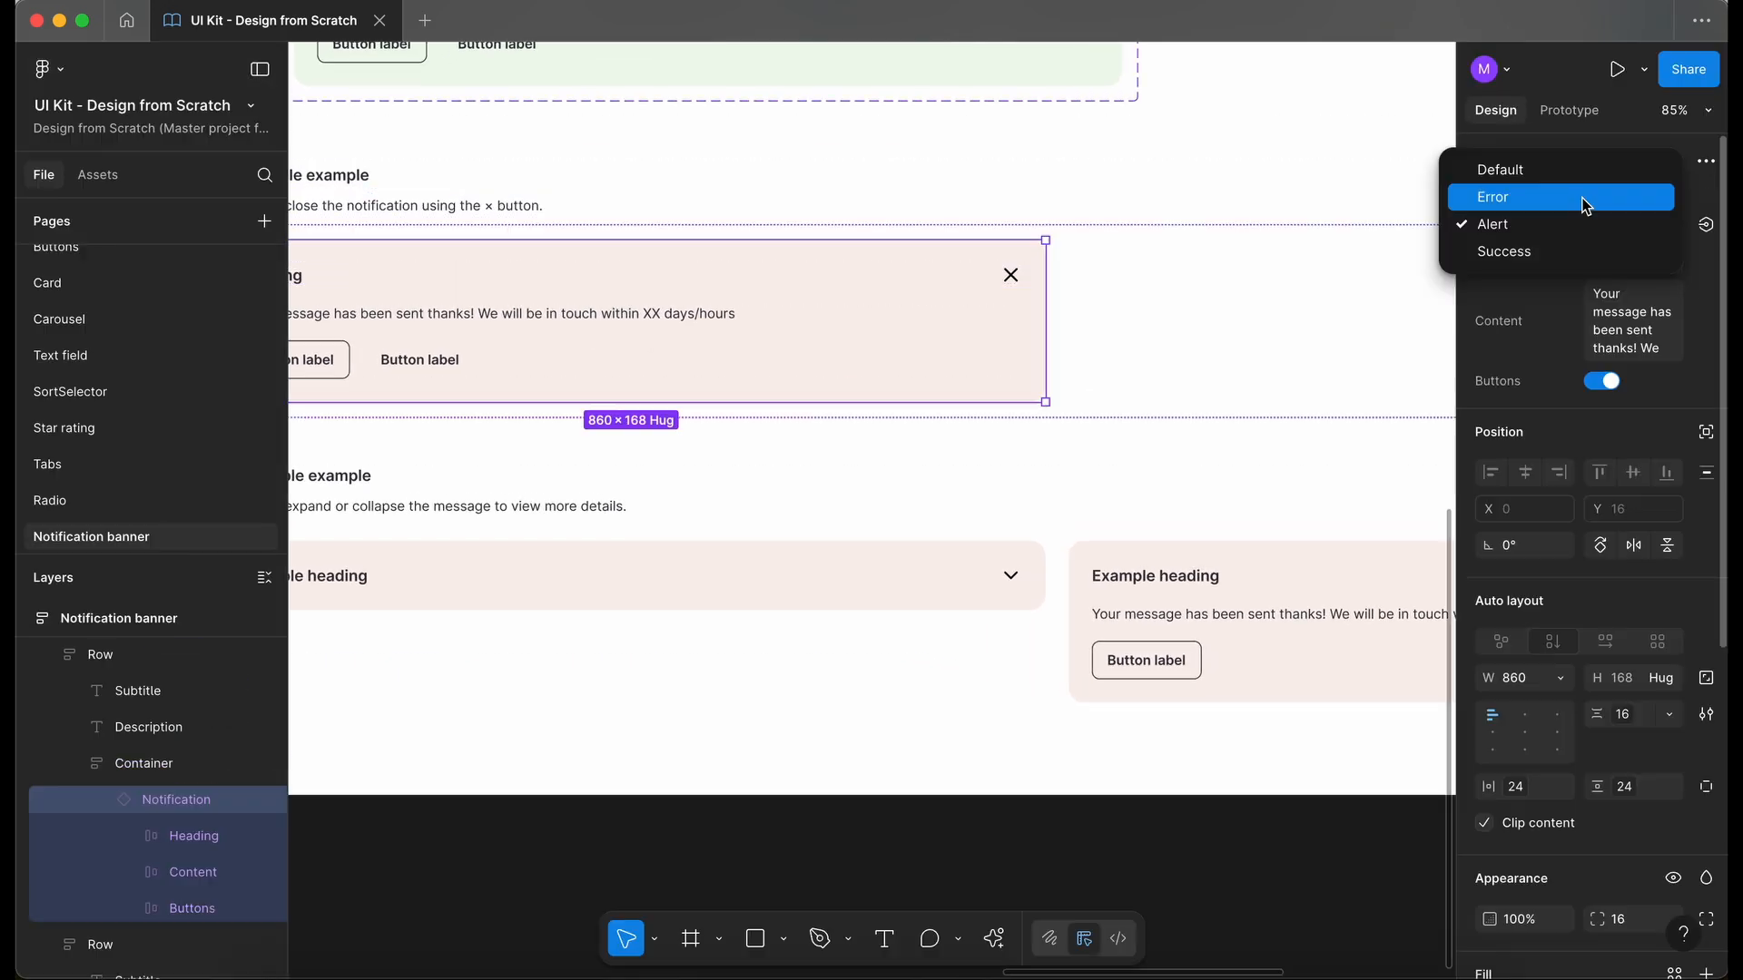
{"action": "left_click", "coordinate": [1498, 192]}
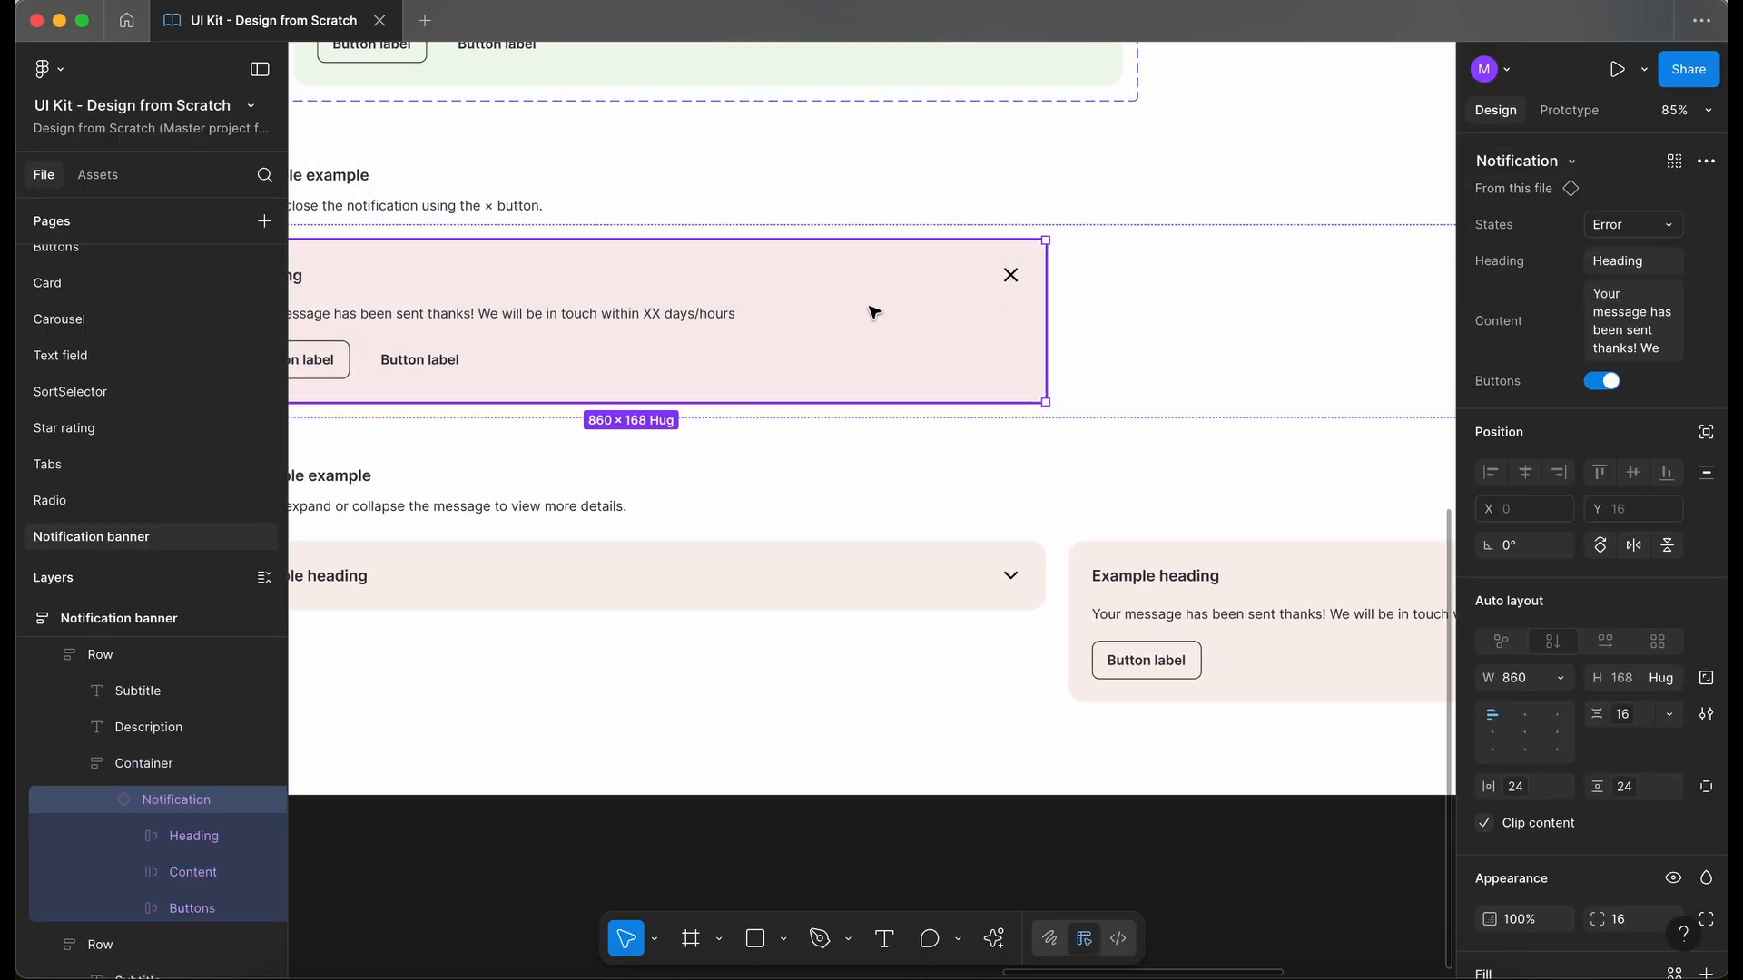
{"action": "scroll", "coordinate": [871, 309], "scroll_direction": "down", "scroll_amount": 2}
{"action": "left_click", "coordinate": [1130, 734]}
{"action": "key", "text": "super+backslash"}
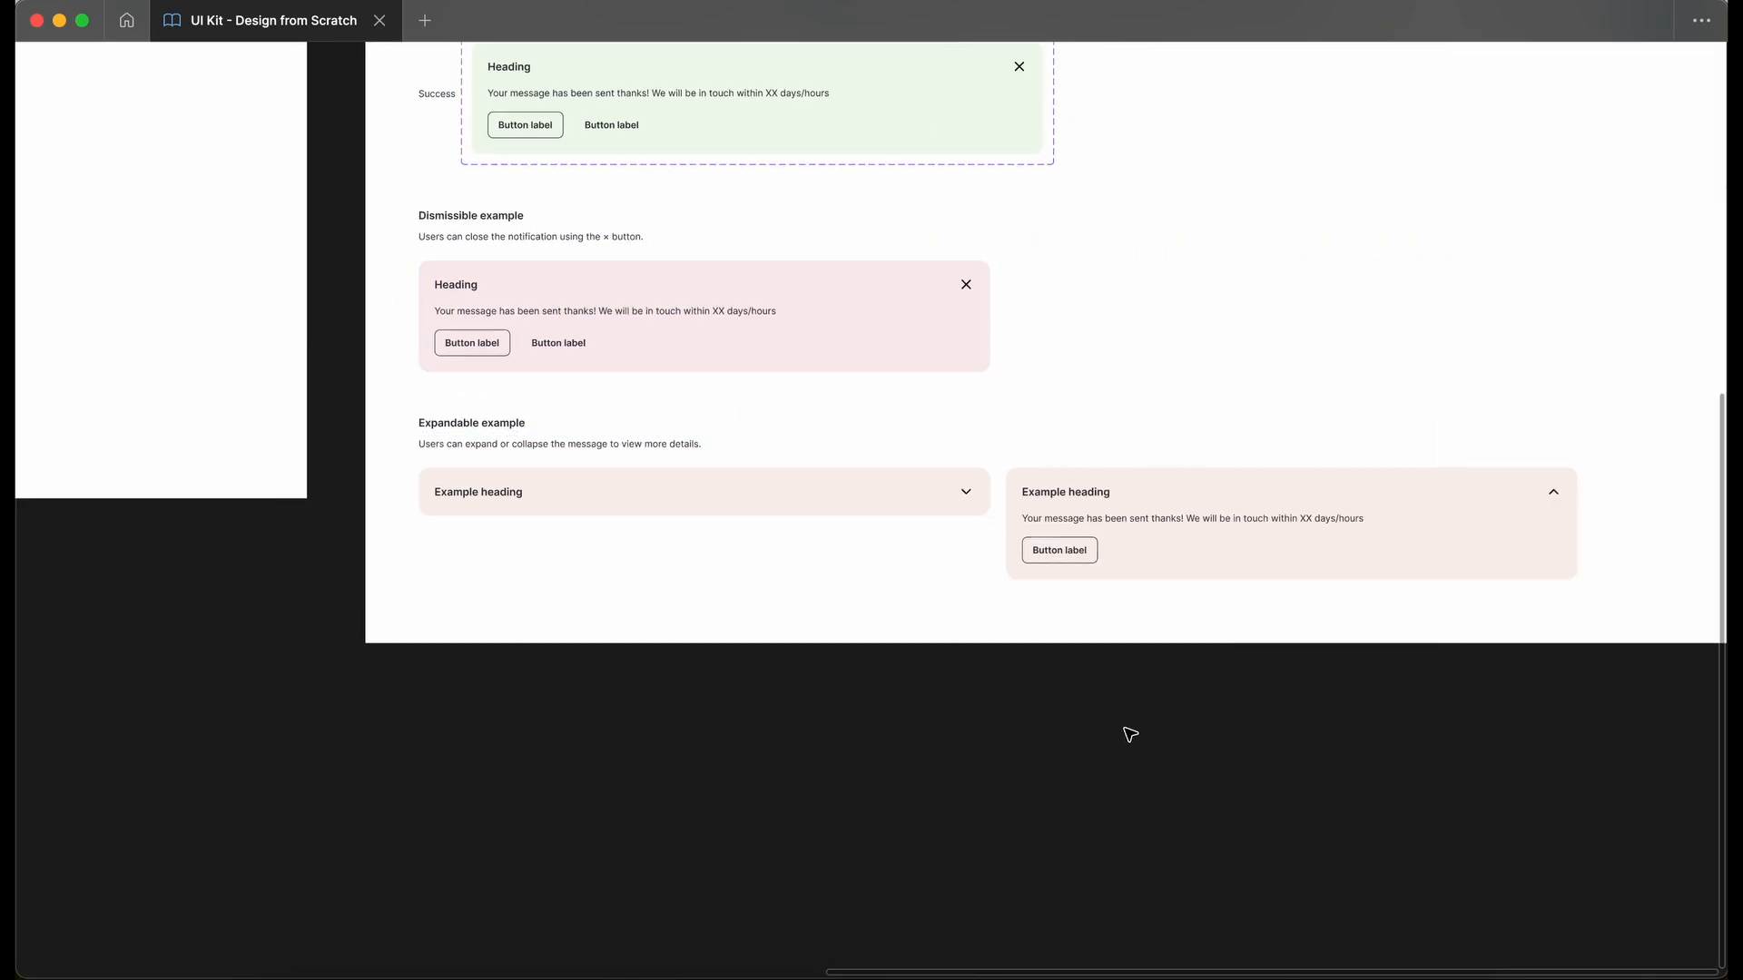
- Review the finished Notification banner page, covering the test instance, the component set's variants and properties, and the two usage examples
{"action": "scroll", "coordinate": [1128, 733], "scroll_direction": "up", "scroll_amount": 3}
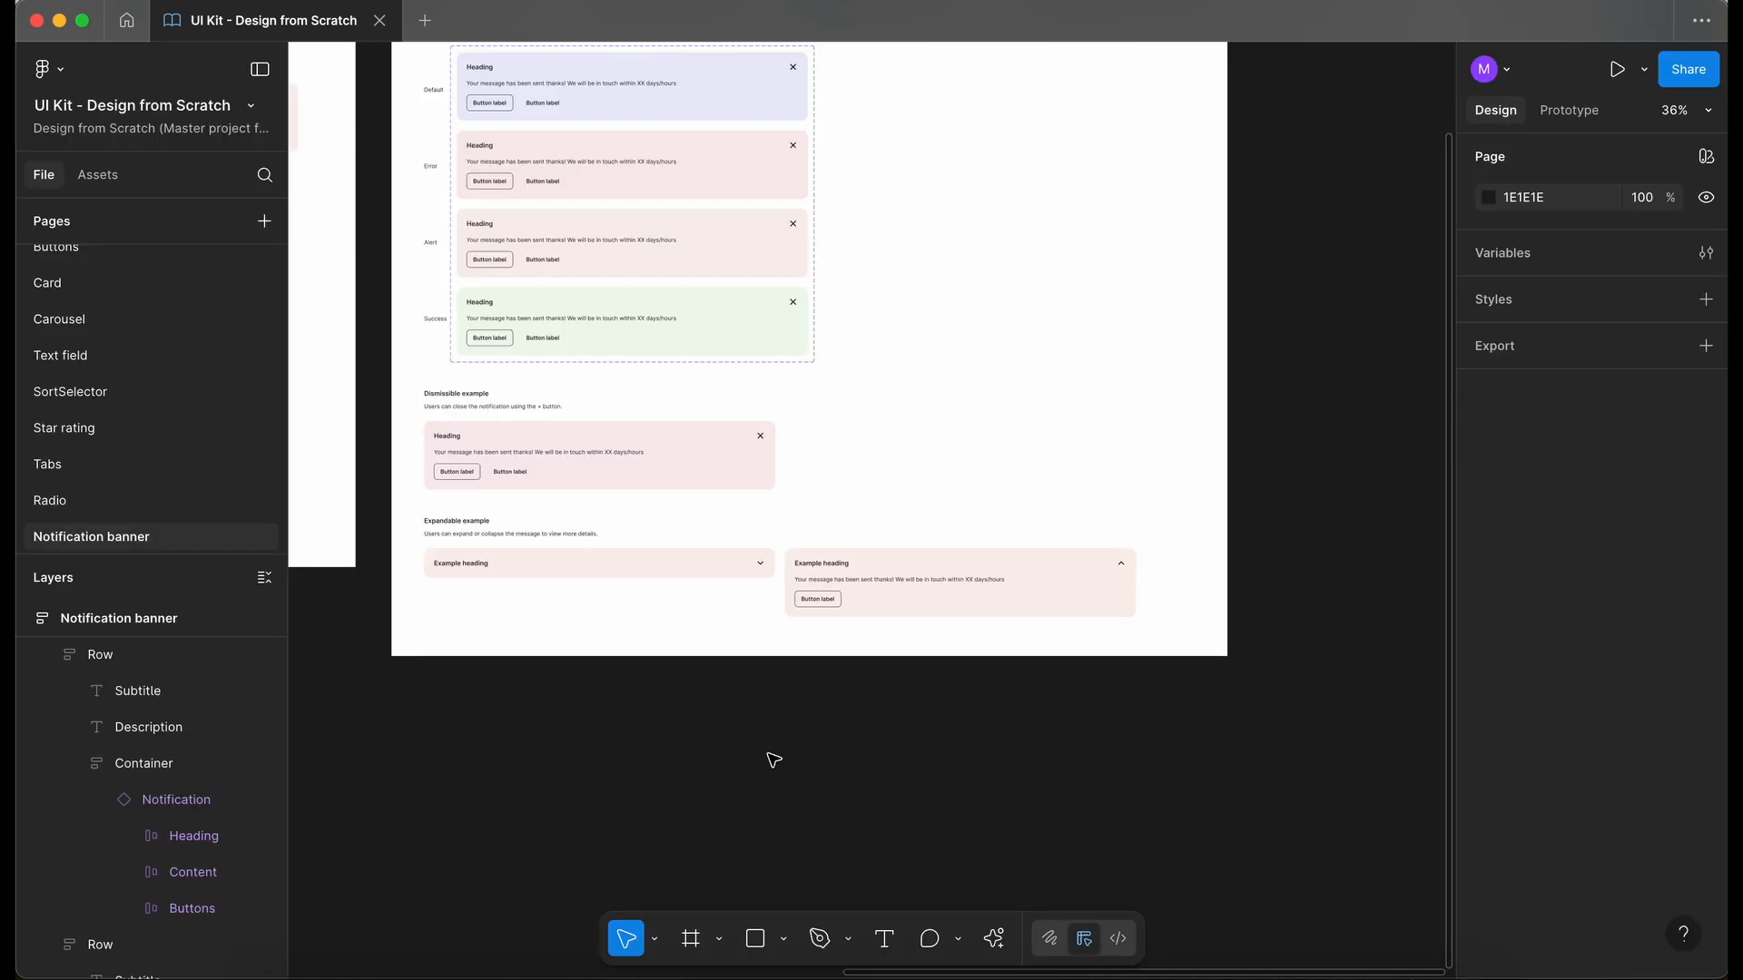
{"action": "scroll", "coordinate": [768, 755], "scroll_direction": "down", "scroll_amount": 2}
{"action": "scroll", "coordinate": [768, 755], "scroll_direction": "left", "scroll_amount": 3}
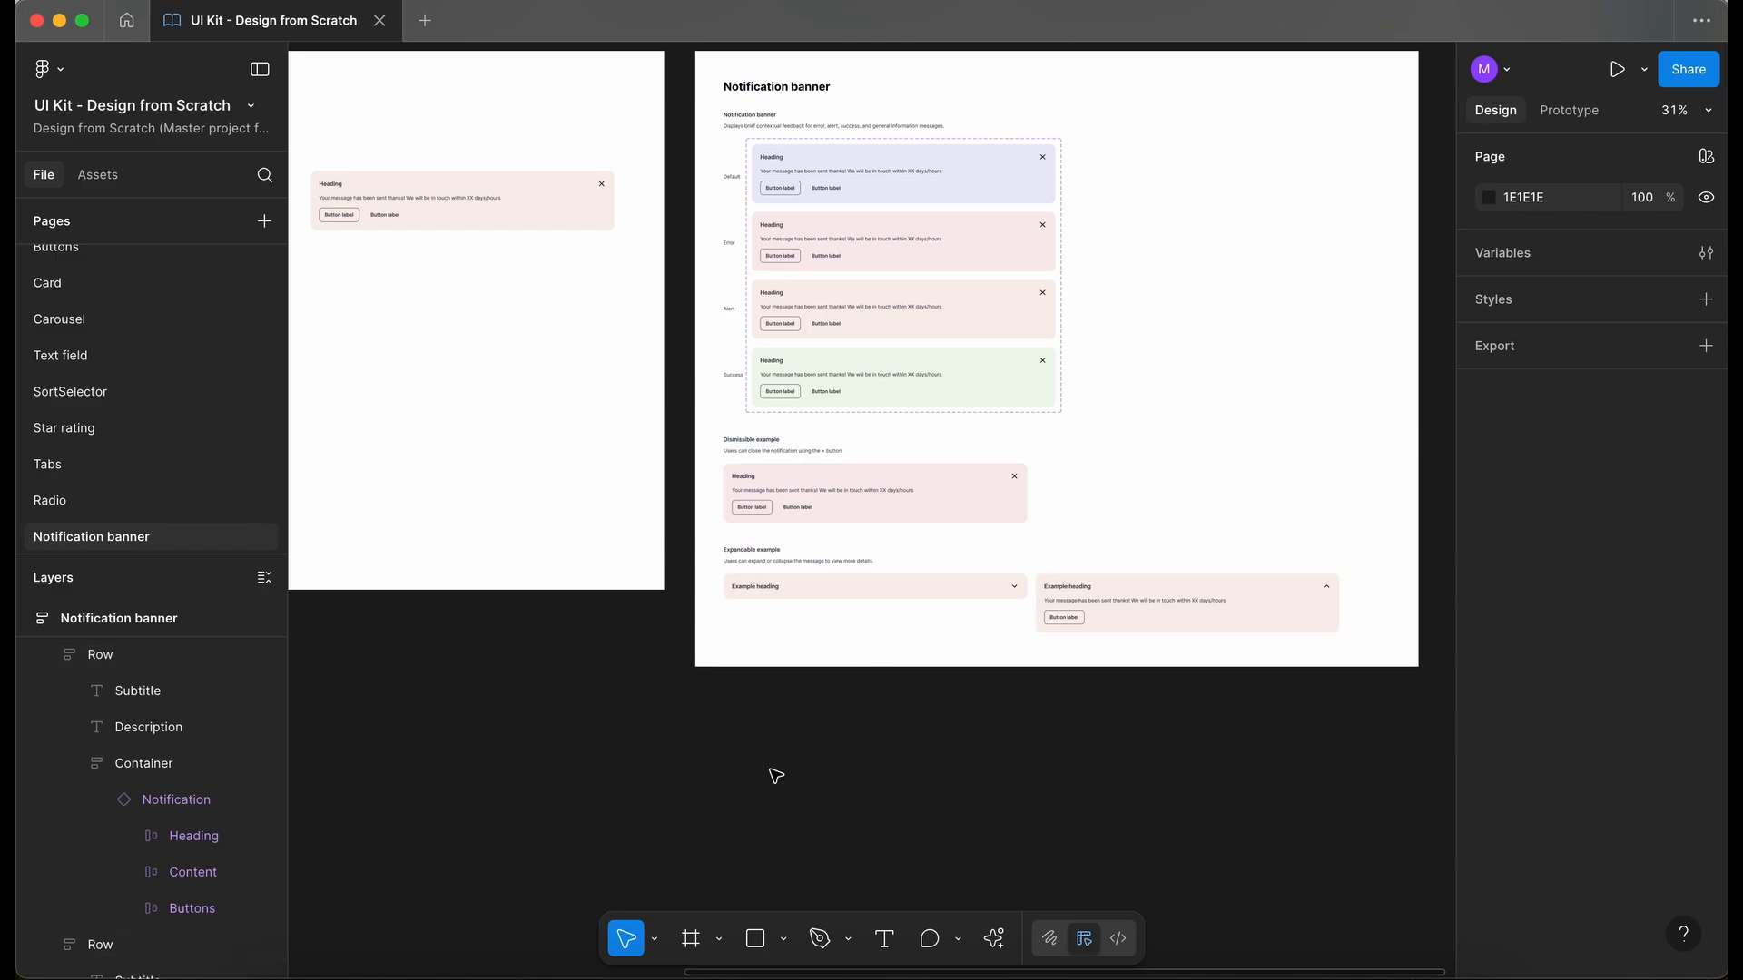
{"action": "scroll", "coordinate": [776, 776], "scroll_direction": "left", "scroll_amount": 3}
{"action": "scroll", "coordinate": [776, 776], "scroll_direction": "up", "scroll_amount": 1}
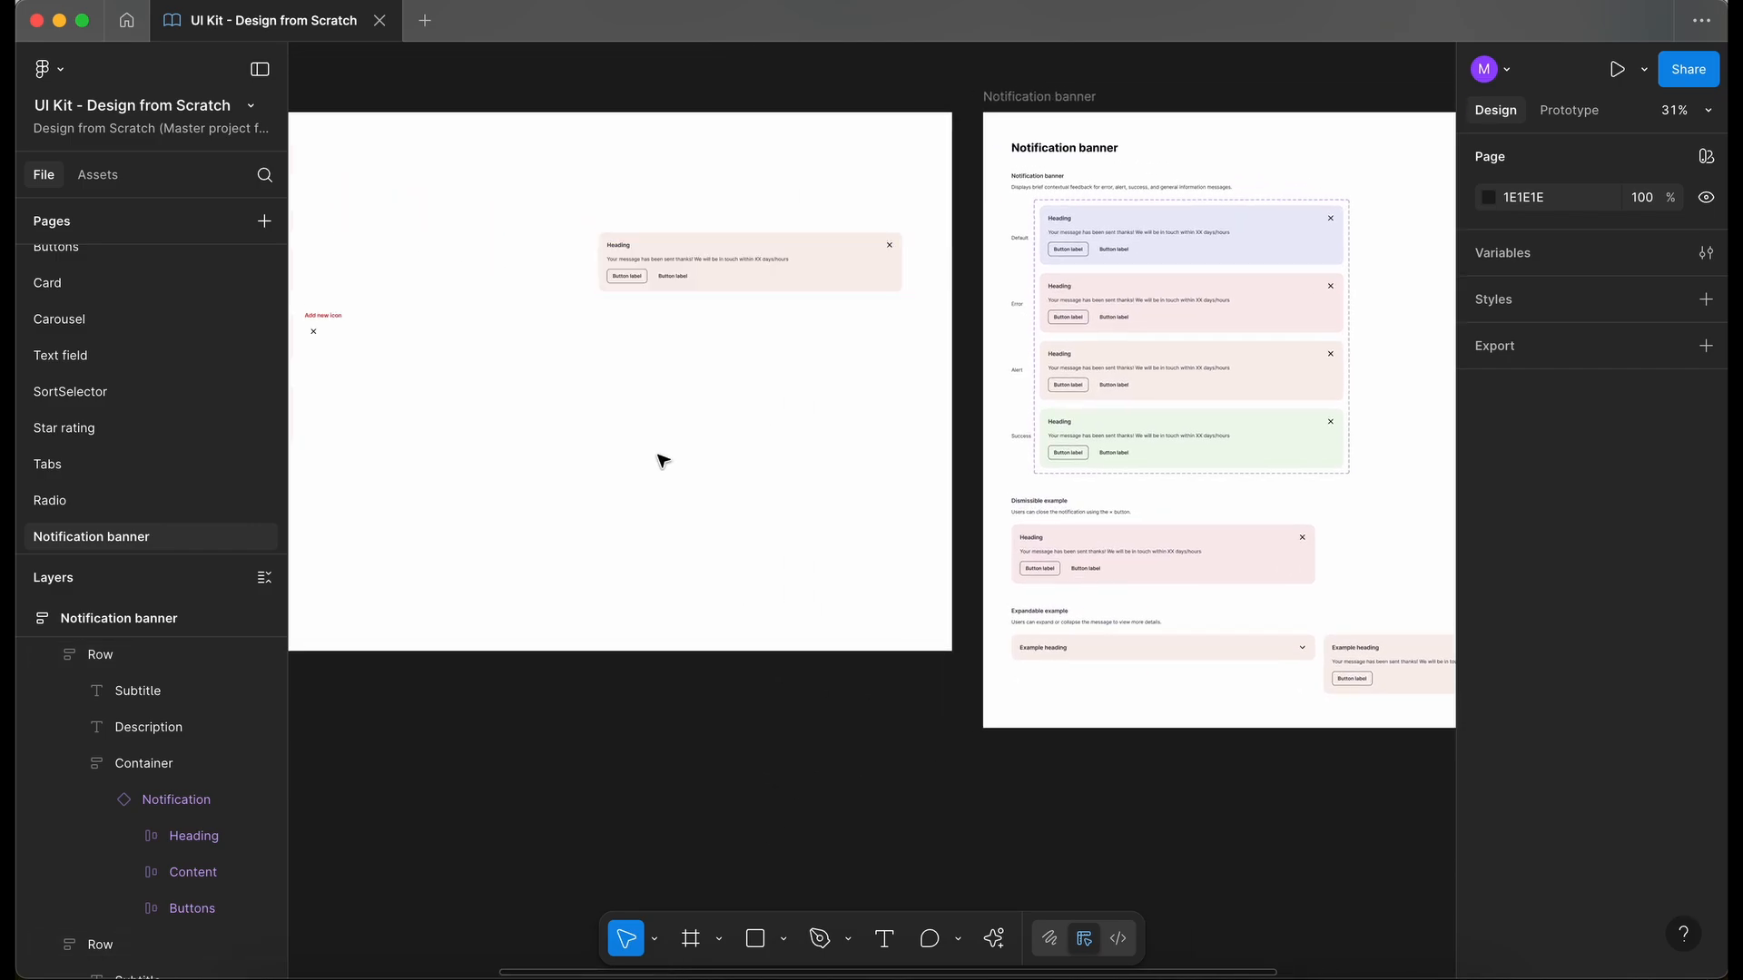
{"action": "left_click", "coordinate": [781, 253]}
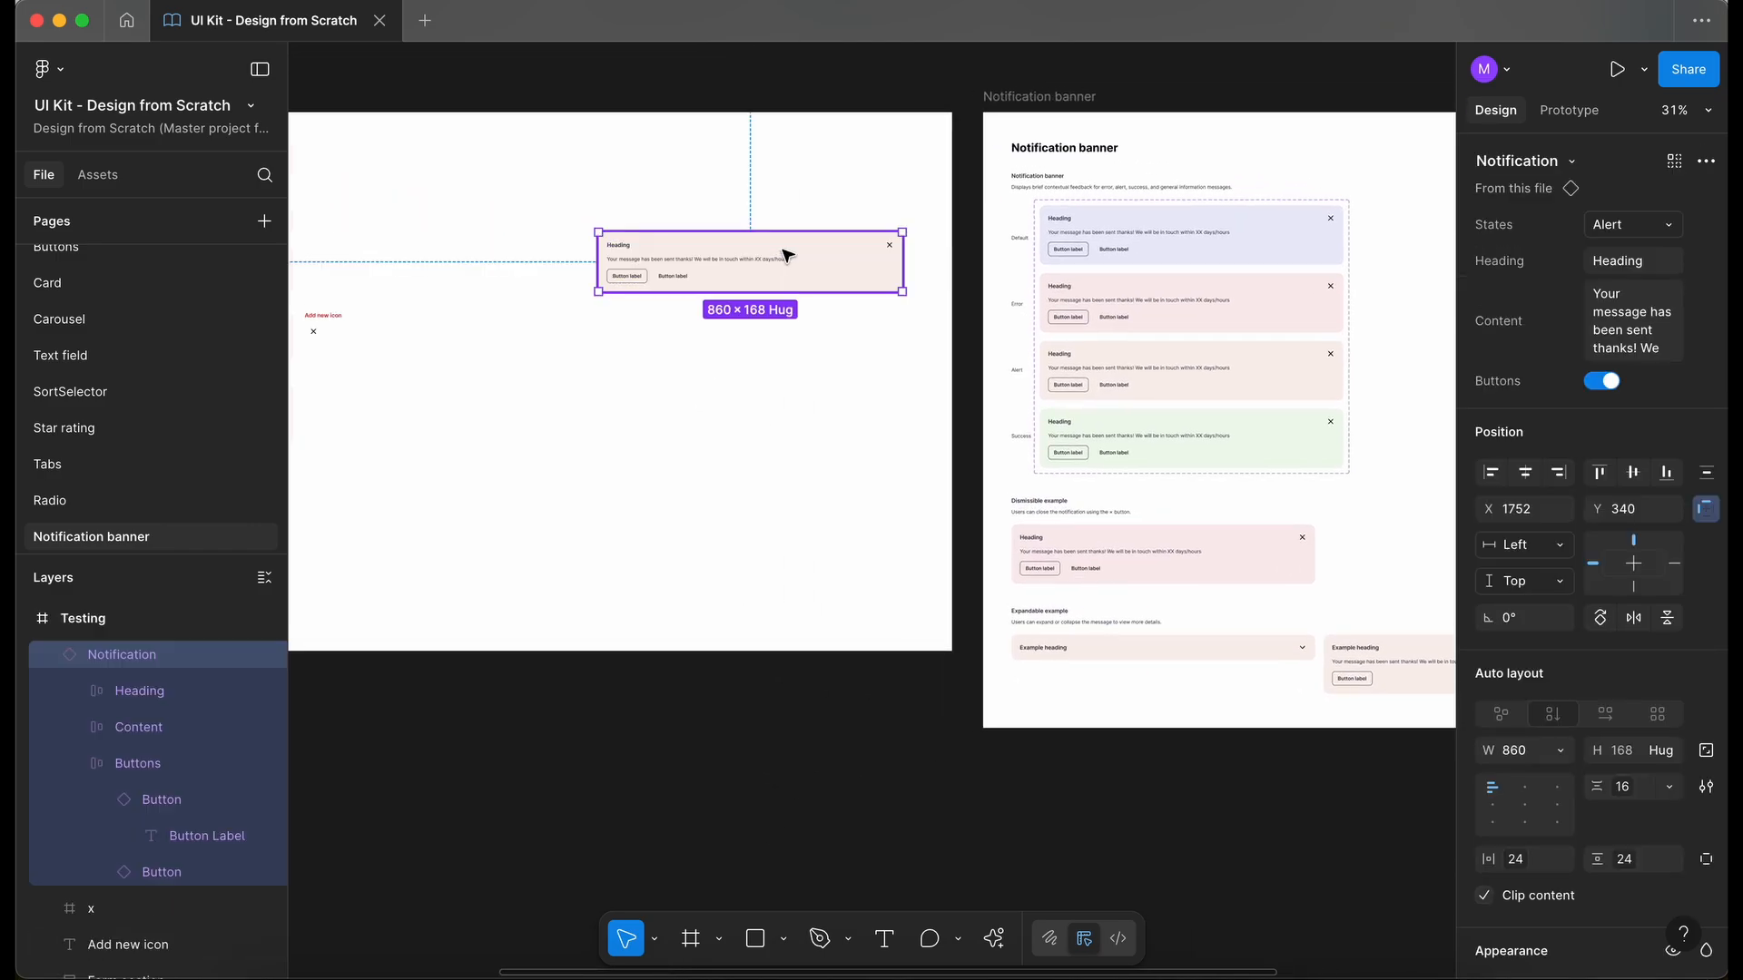
{"action": "left_click", "coordinate": [1158, 231]}
{"action": "left_click", "coordinate": [1158, 231]}
{"action": "scroll", "coordinate": [1158, 230], "scroll_direction": "right", "scroll_amount": 5}
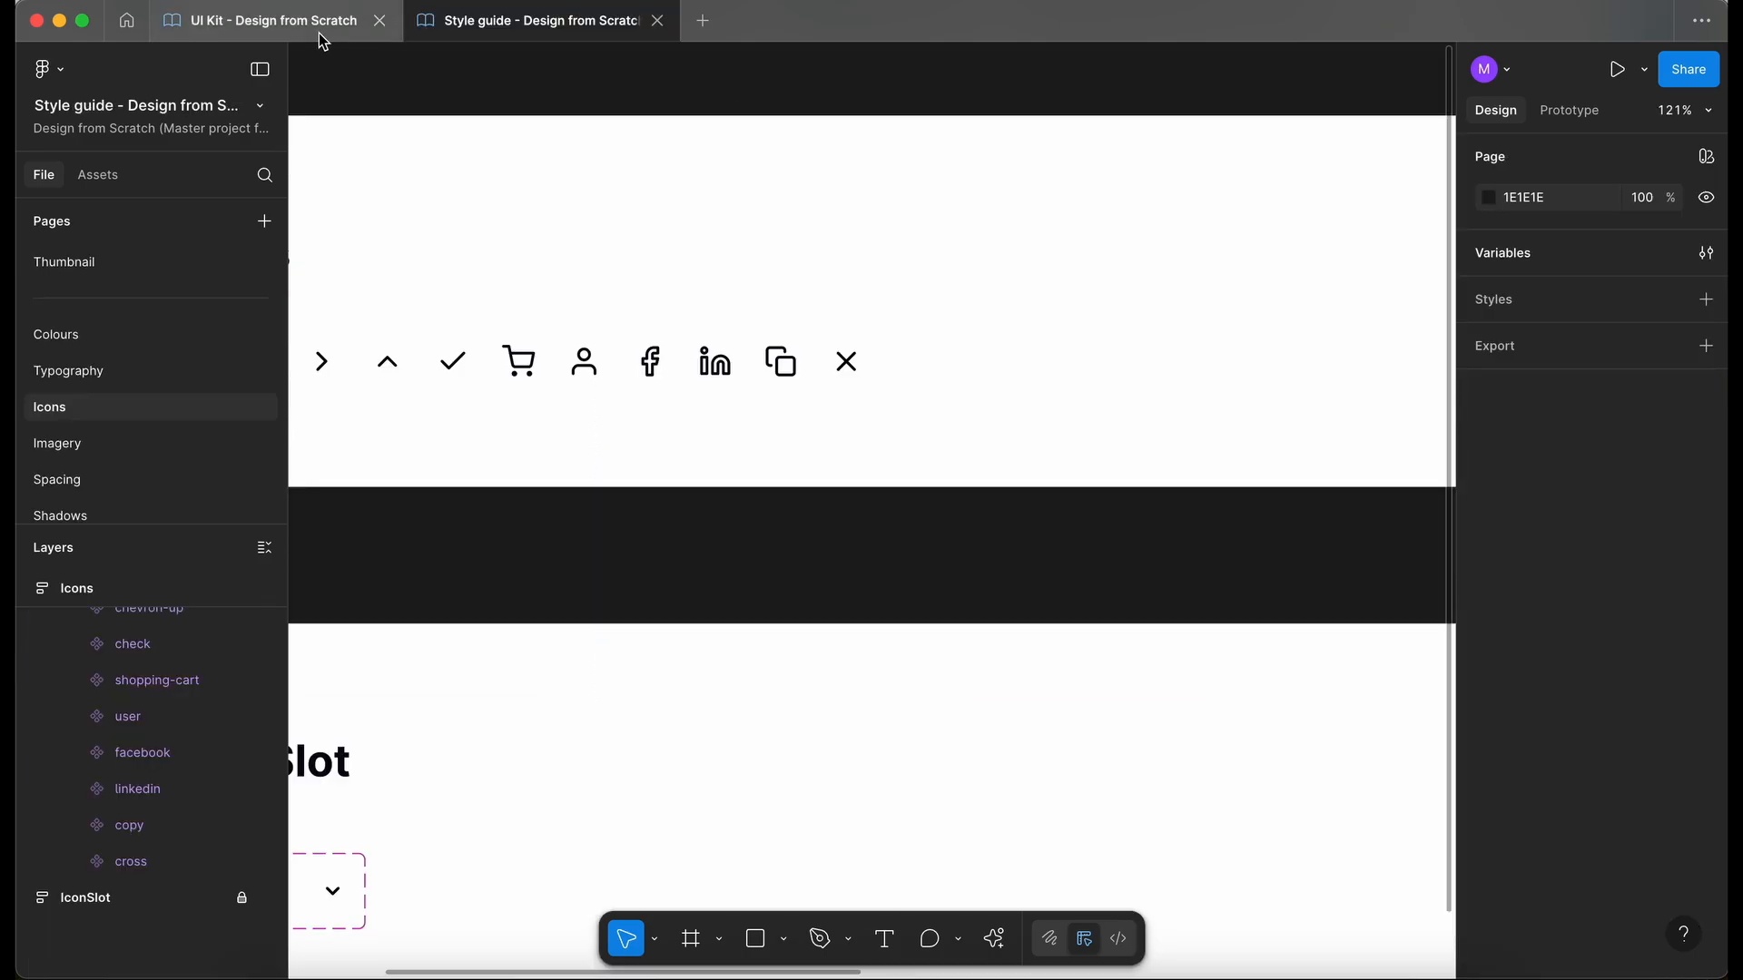
{"action": "left_click", "coordinate": [318, 31]}
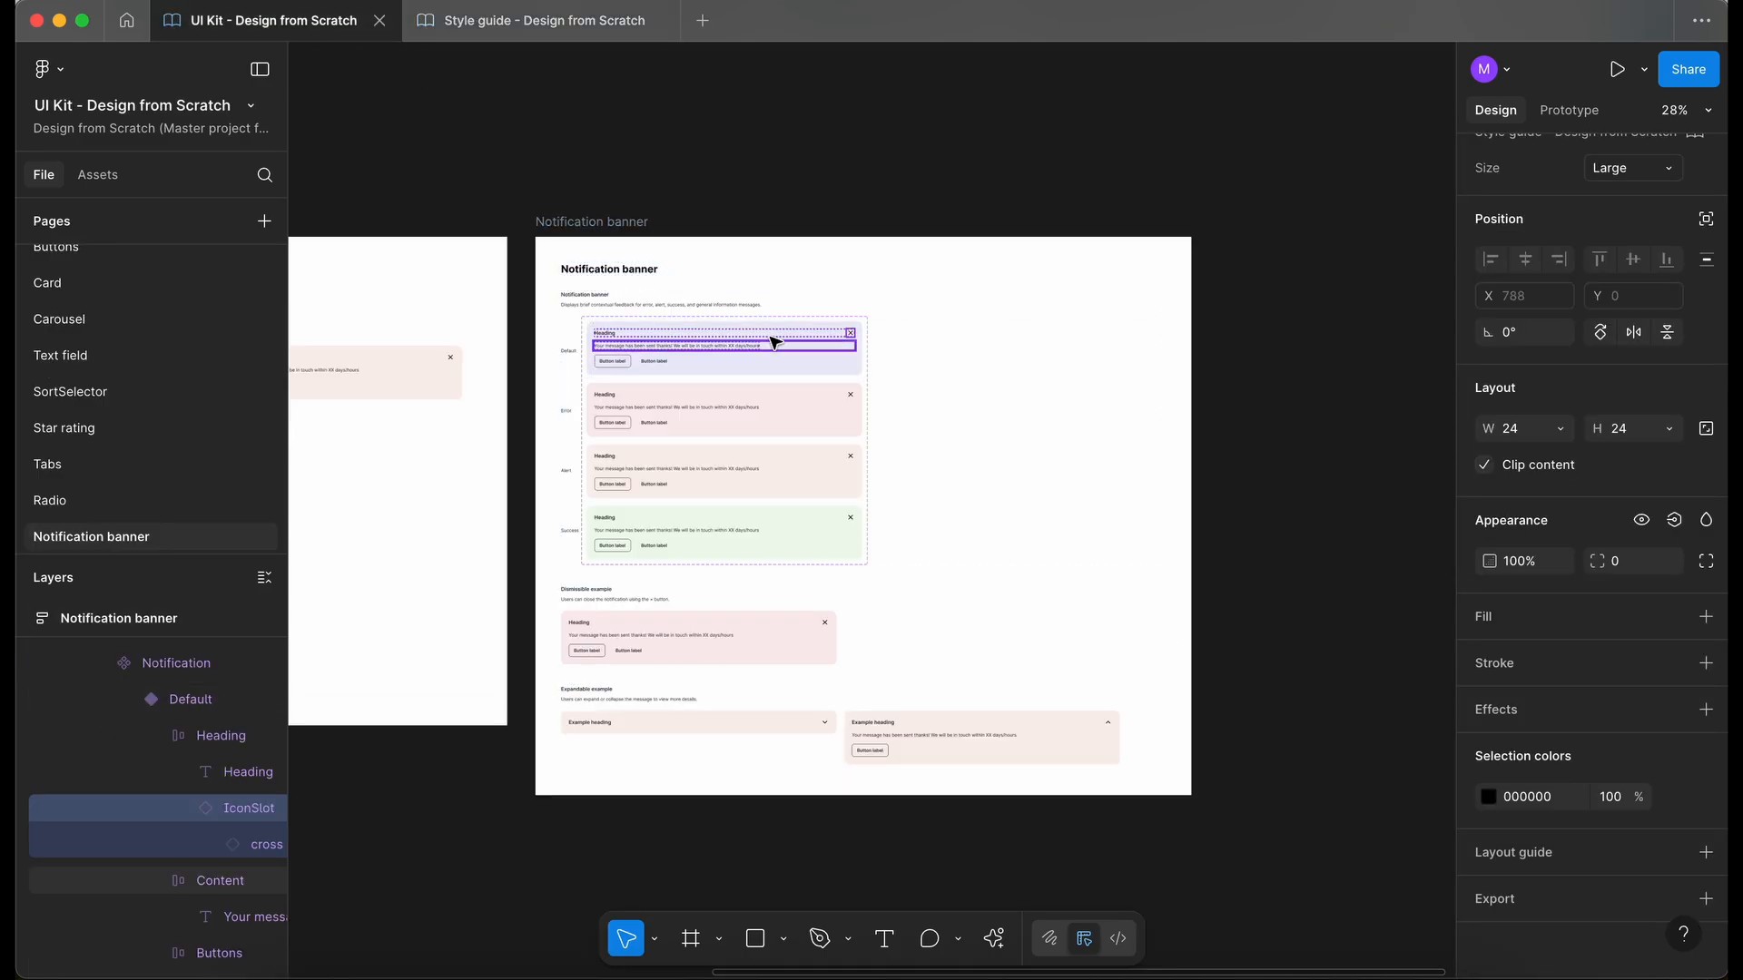
{"action": "left_click", "coordinate": [632, 236]}
{"action": "scroll", "coordinate": [693, 272], "scroll_direction": "up", "scroll_amount": 2}
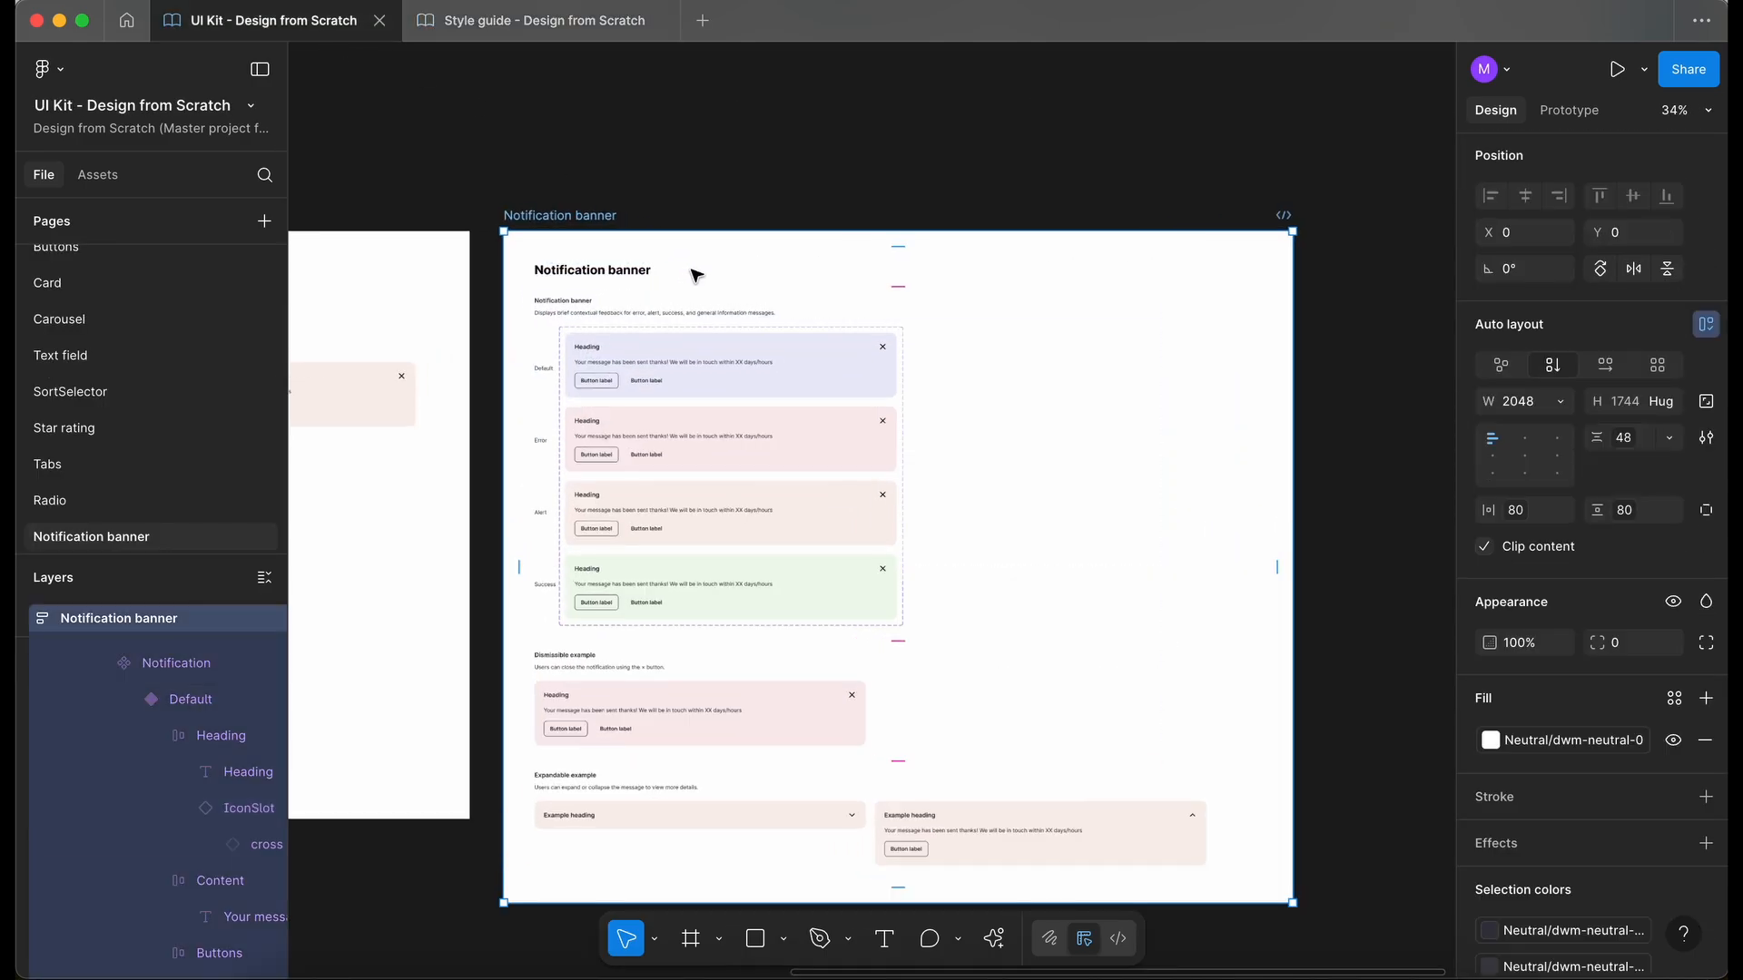
- Select every layer that uses the unlinked 000000 colour in the Notification banner frame to identify the affected elements
{"action": "scroll", "coordinate": [1633, 798], "scroll_direction": "down", "scroll_amount": 5}
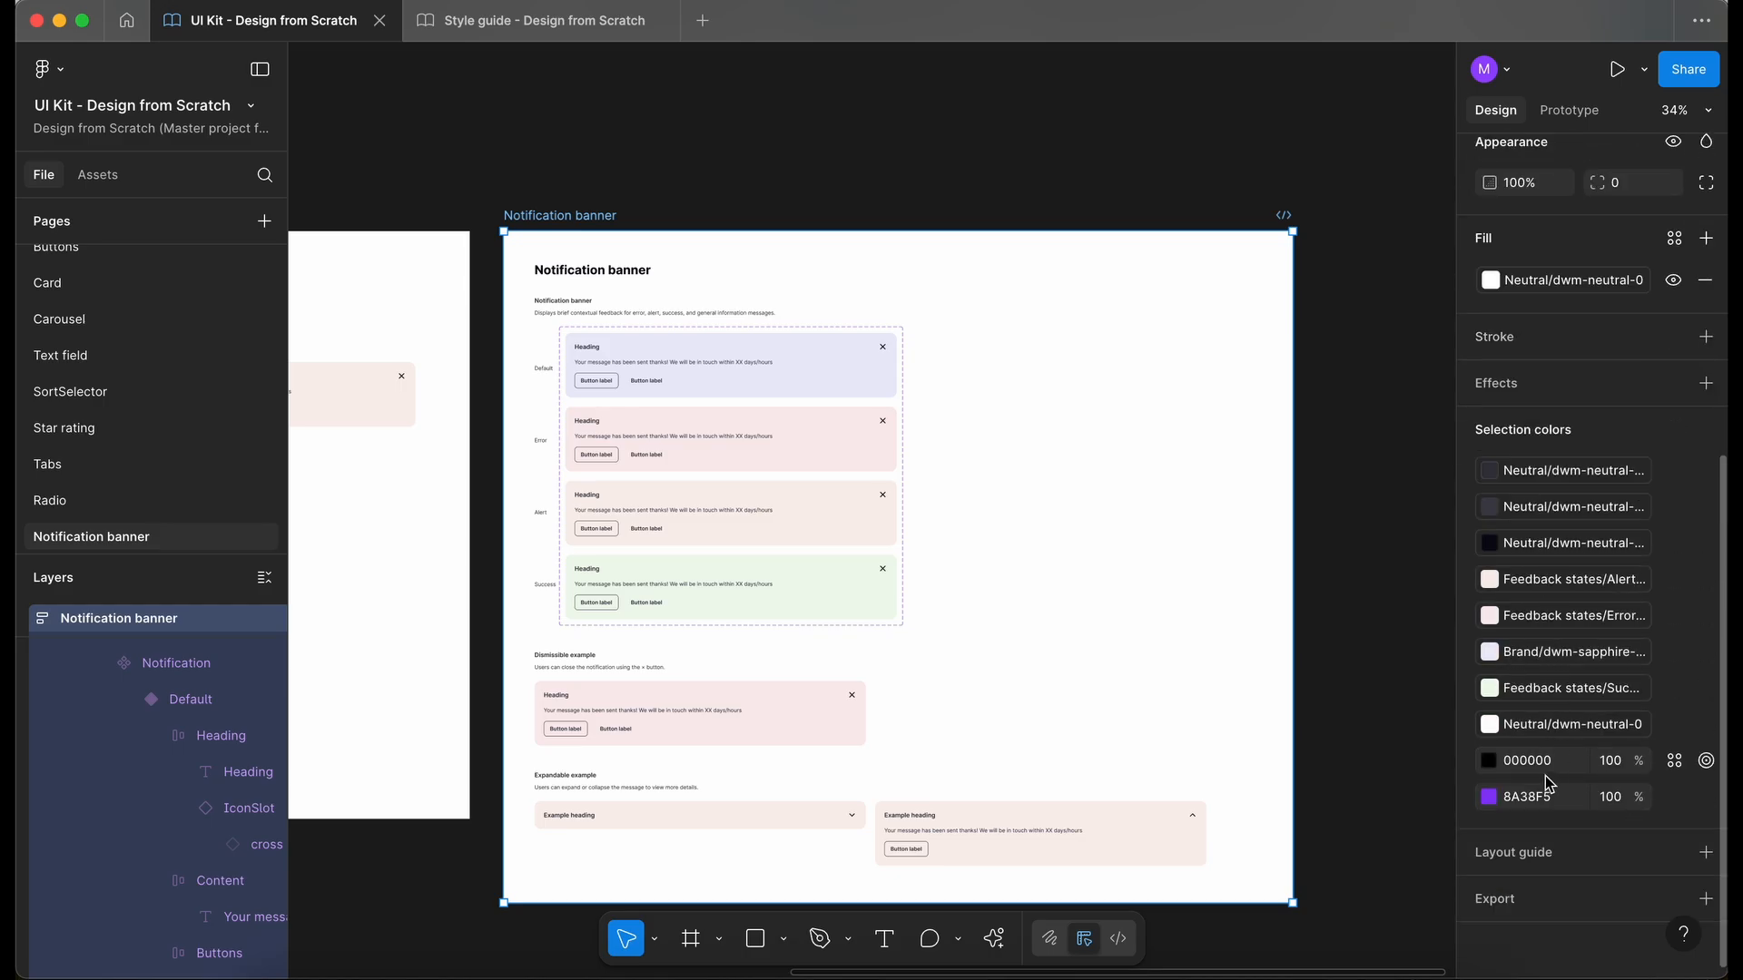
{"action": "left_click", "coordinate": [1707, 761]}
{"action": "scroll", "coordinate": [836, 506], "scroll_direction": "up", "scroll_amount": 5}
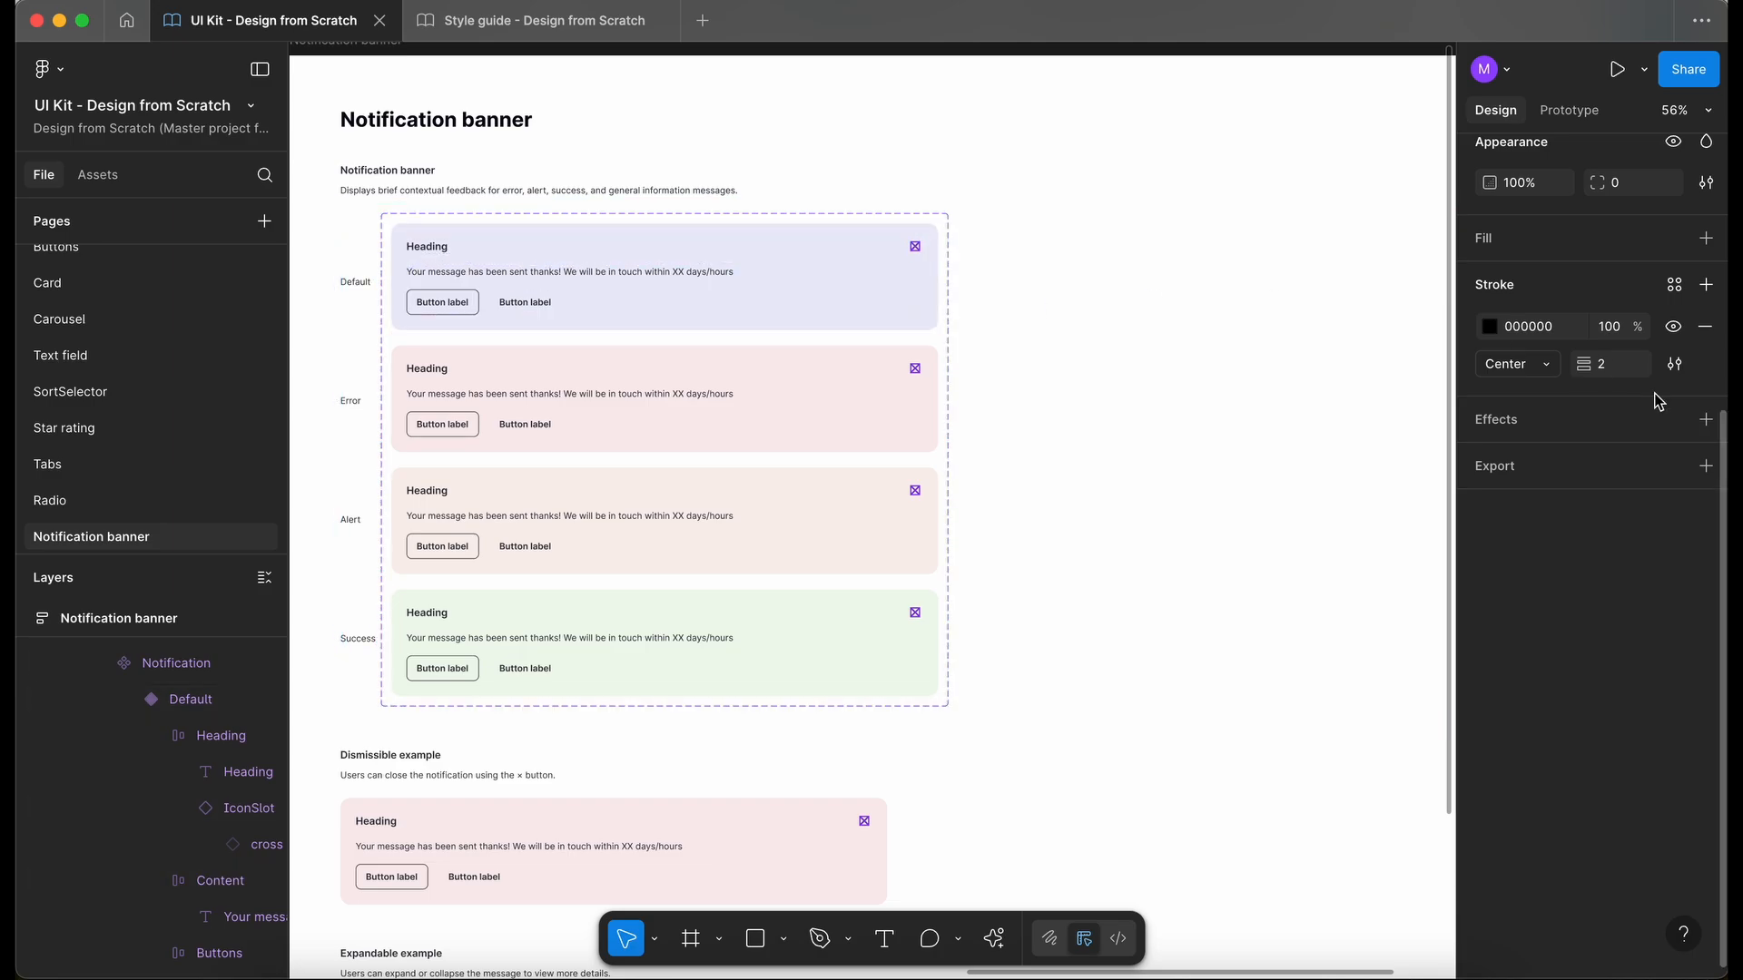
{"action": "scroll", "coordinate": [1323, 360], "scroll_direction": "up", "scroll_amount": 2}
{"action": "left_click", "coordinate": [662, 97]}
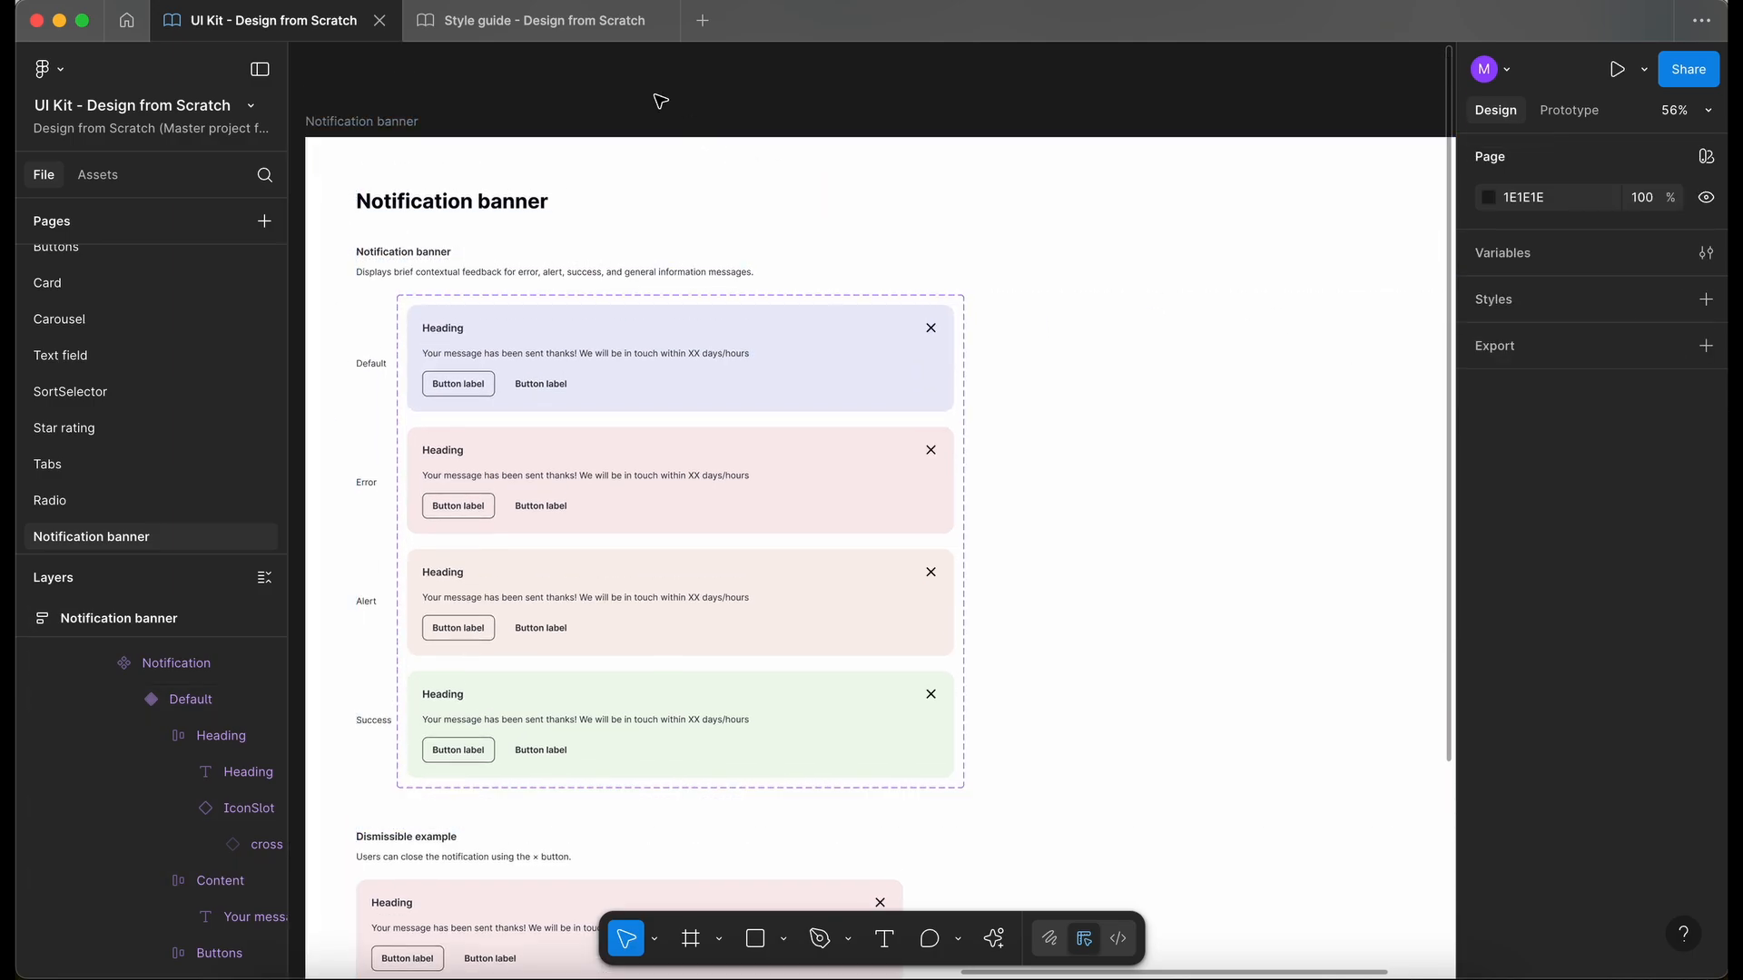
- Switch to the Style guide file and compare the colours of the cross and copy icons
{"action": "left_click", "coordinate": [574, 32]}
{"action": "left_click", "coordinate": [855, 373]}
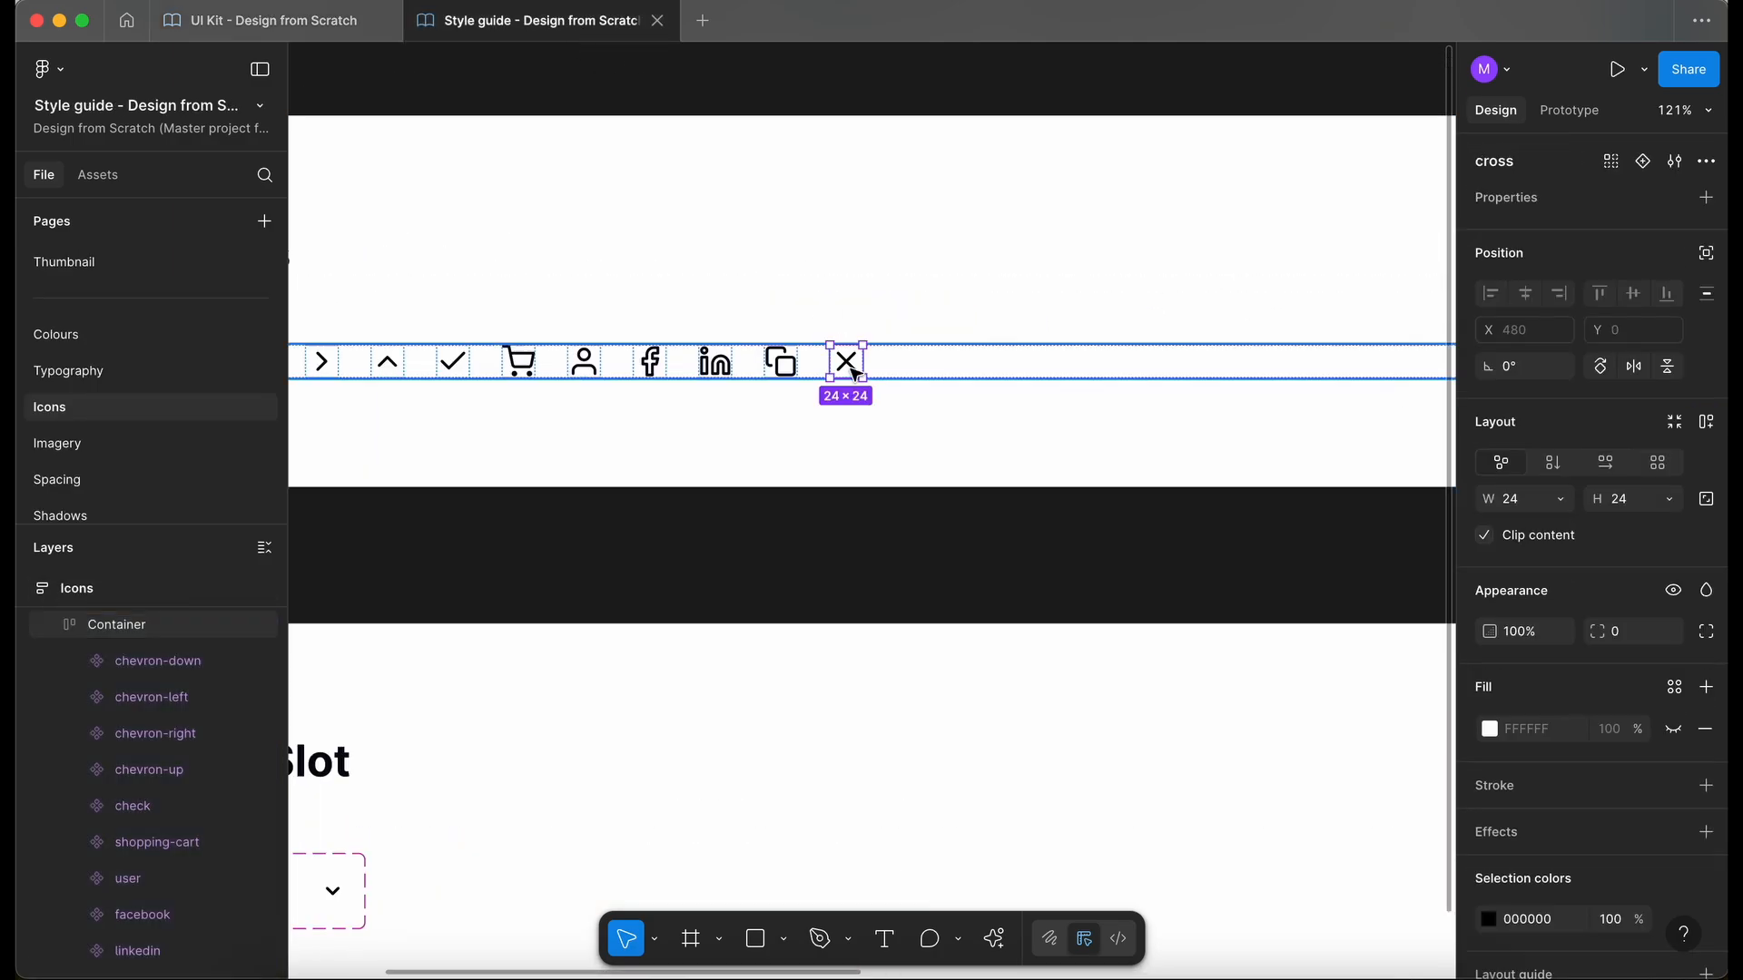
{"action": "left_click", "coordinate": [781, 363]}
{"action": "scroll", "coordinate": [787, 362], "scroll_direction": "up", "scroll_amount": 5}
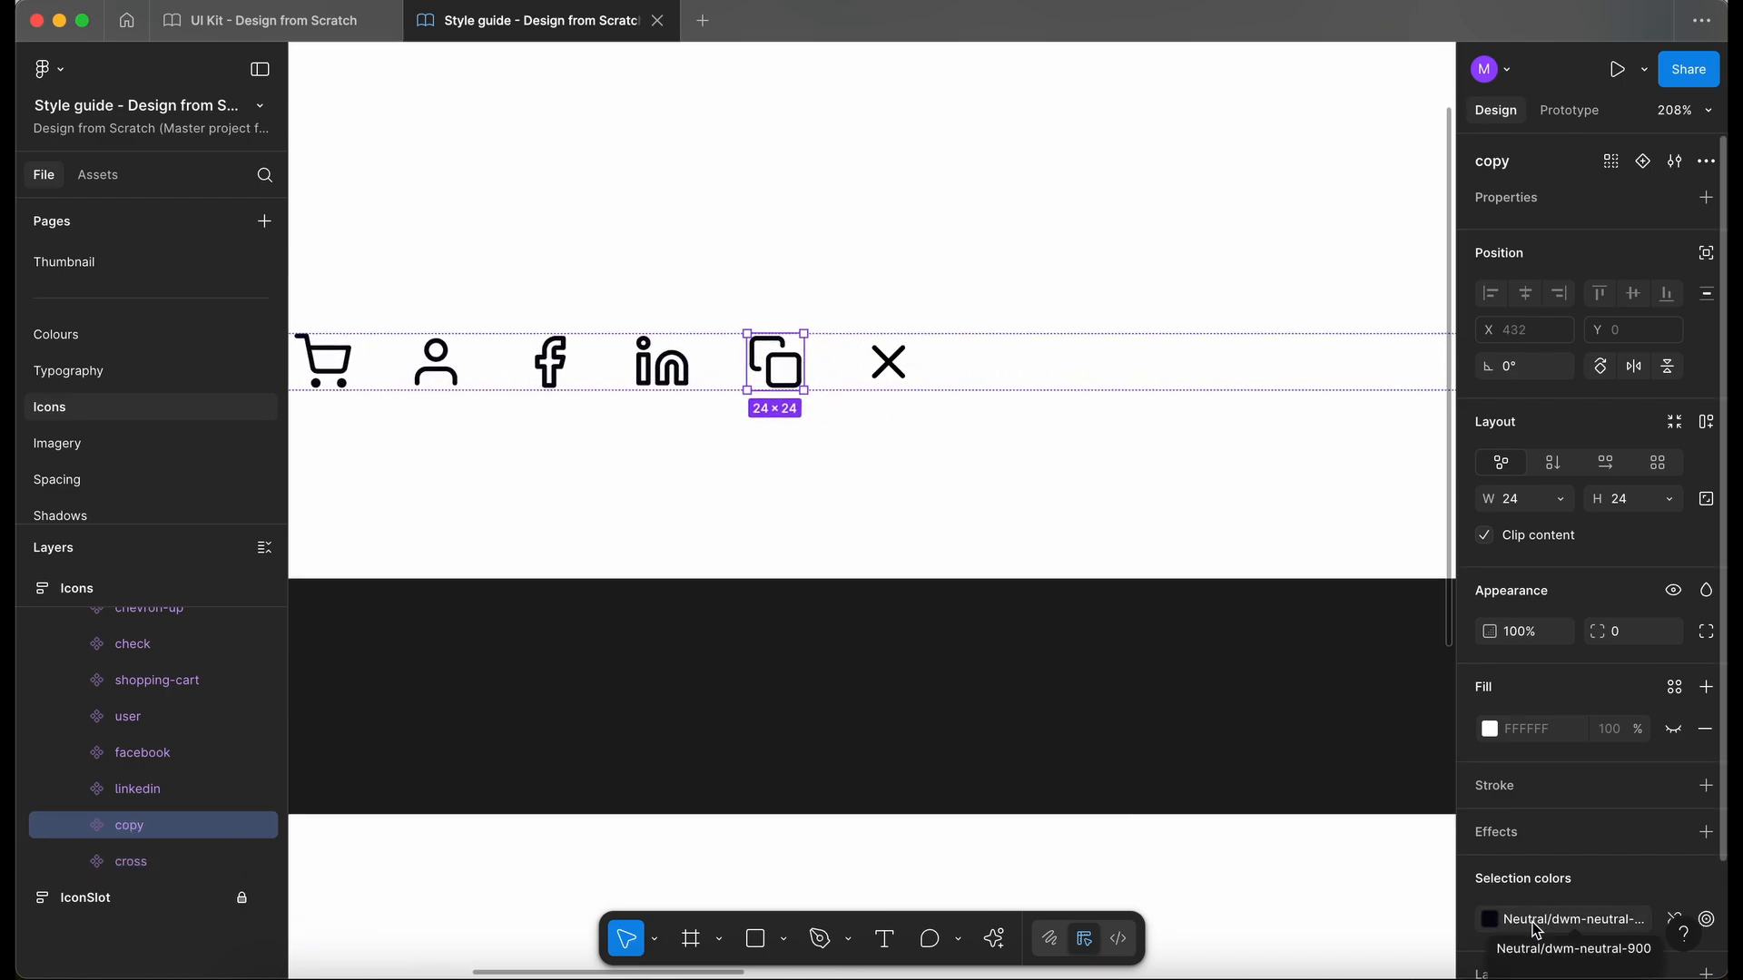
- Link the cross icon's colour in the Style guide to the dwm-neutral-900 library colour
{"action": "left_click", "coordinate": [889, 362]}
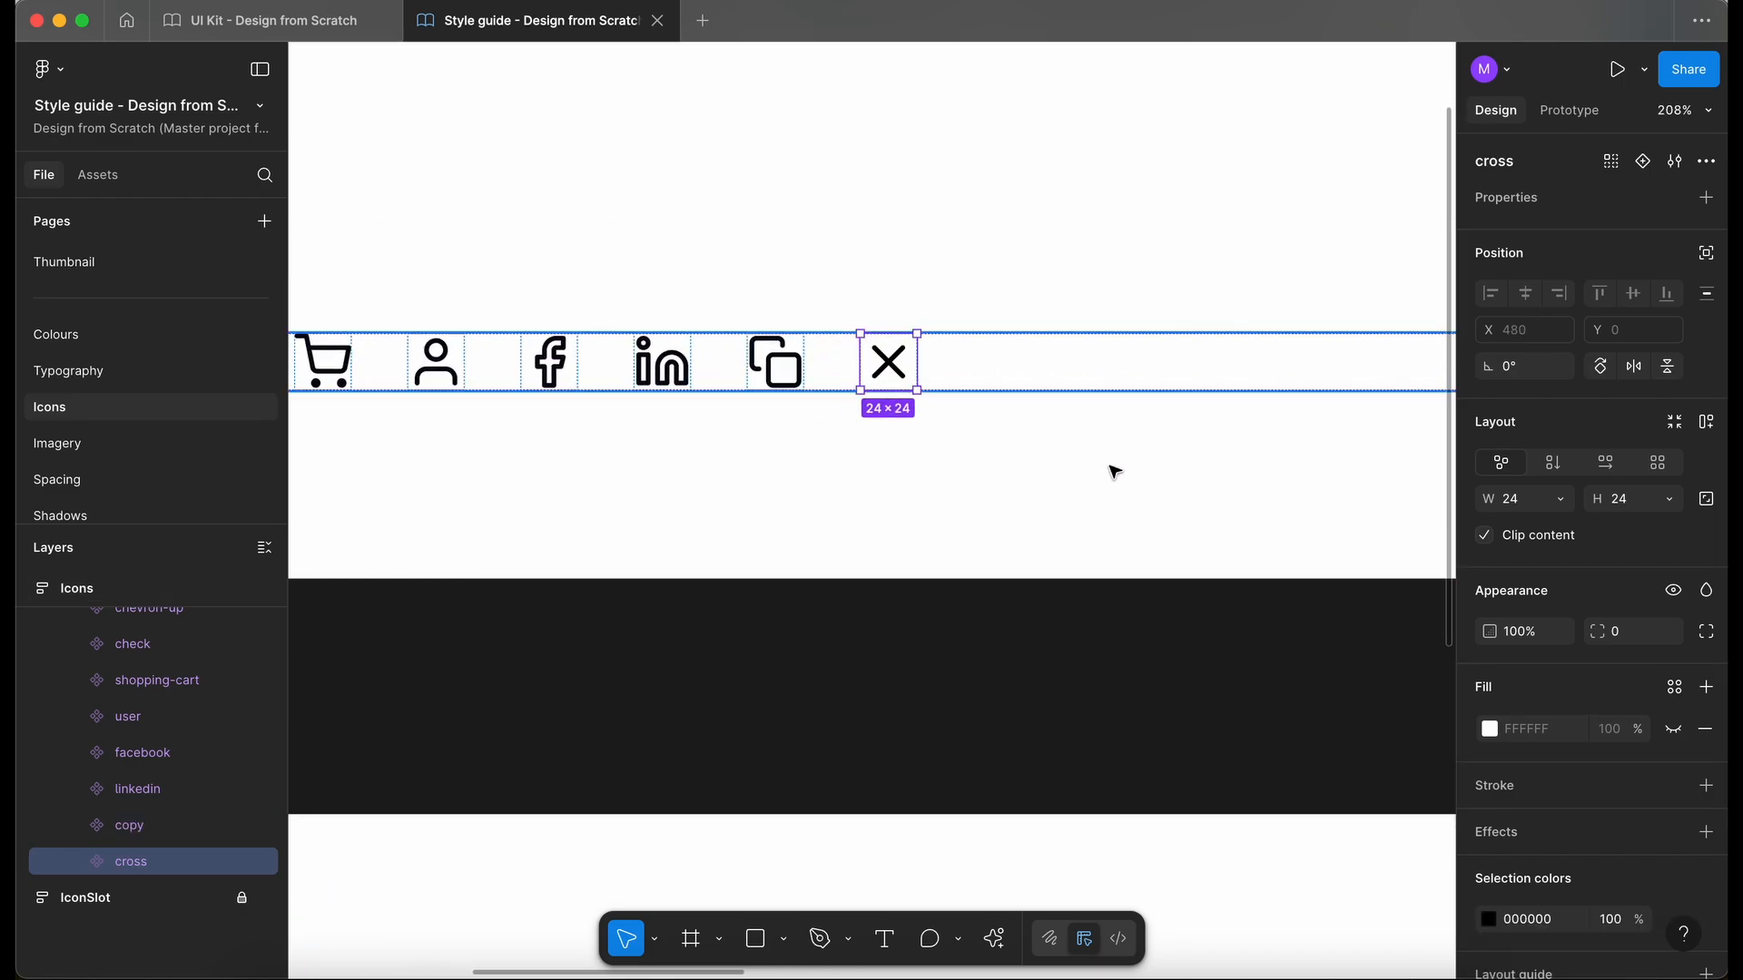
{"action": "scroll", "coordinate": [1673, 912], "scroll_direction": "down", "scroll_amount": 2}
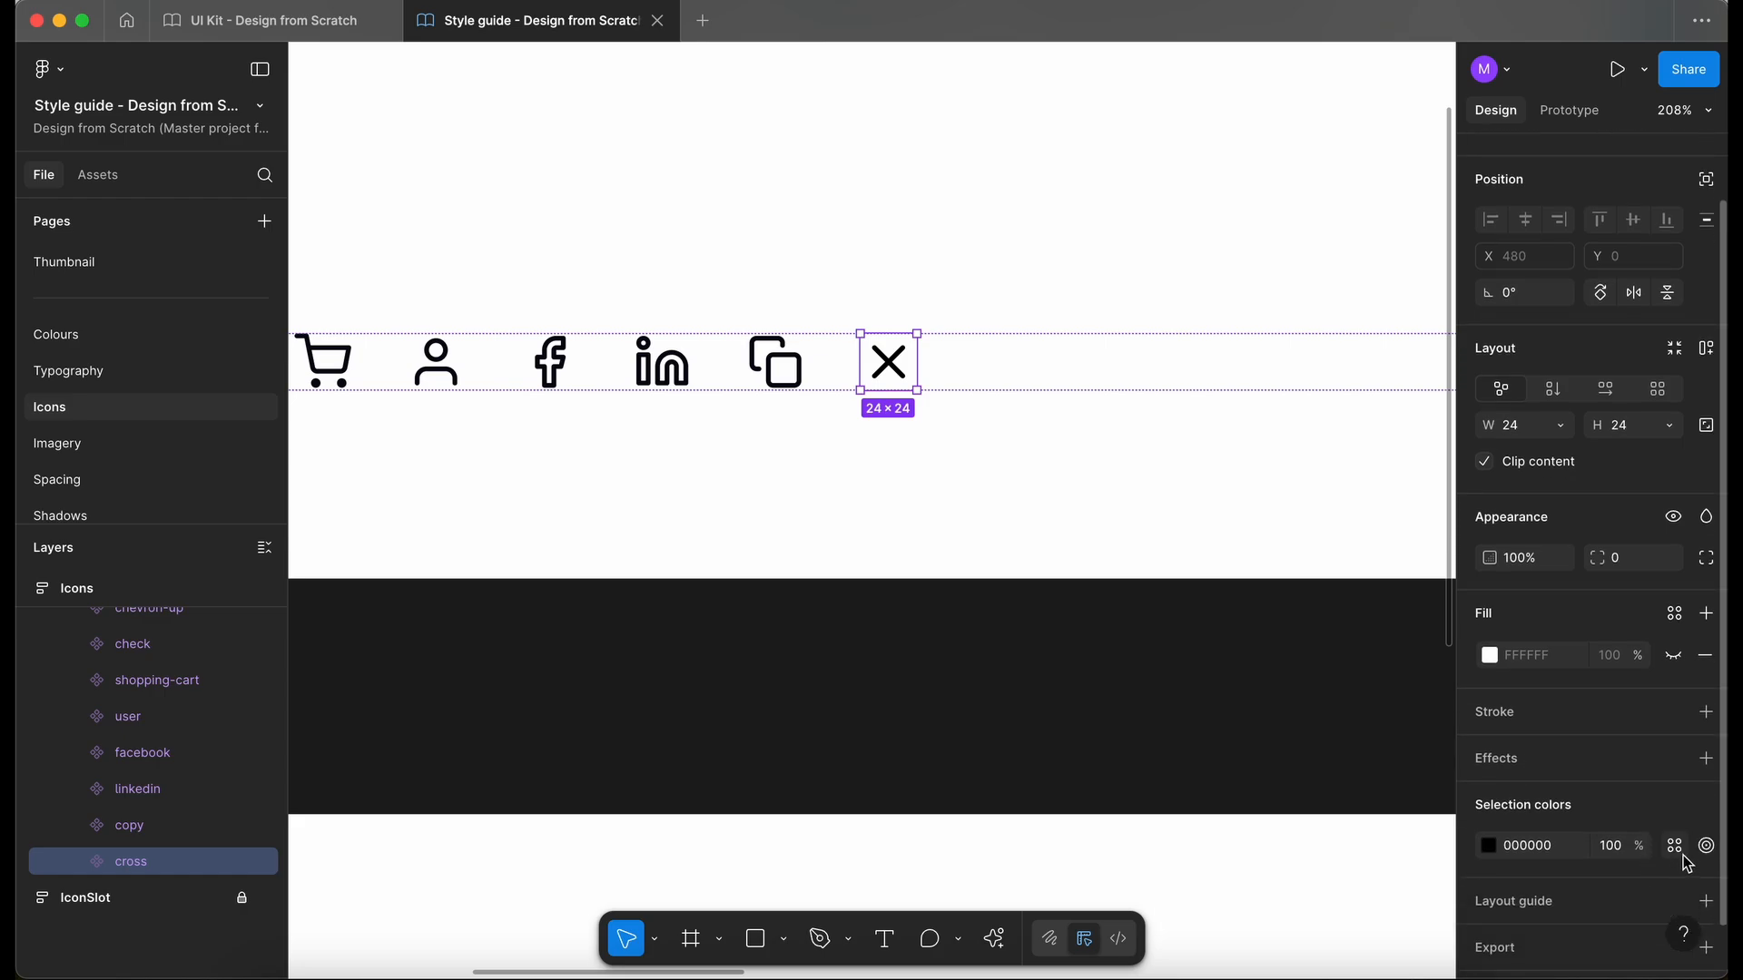
{"action": "left_click", "coordinate": [1676, 846]}
{"action": "type", "text": "neu"}
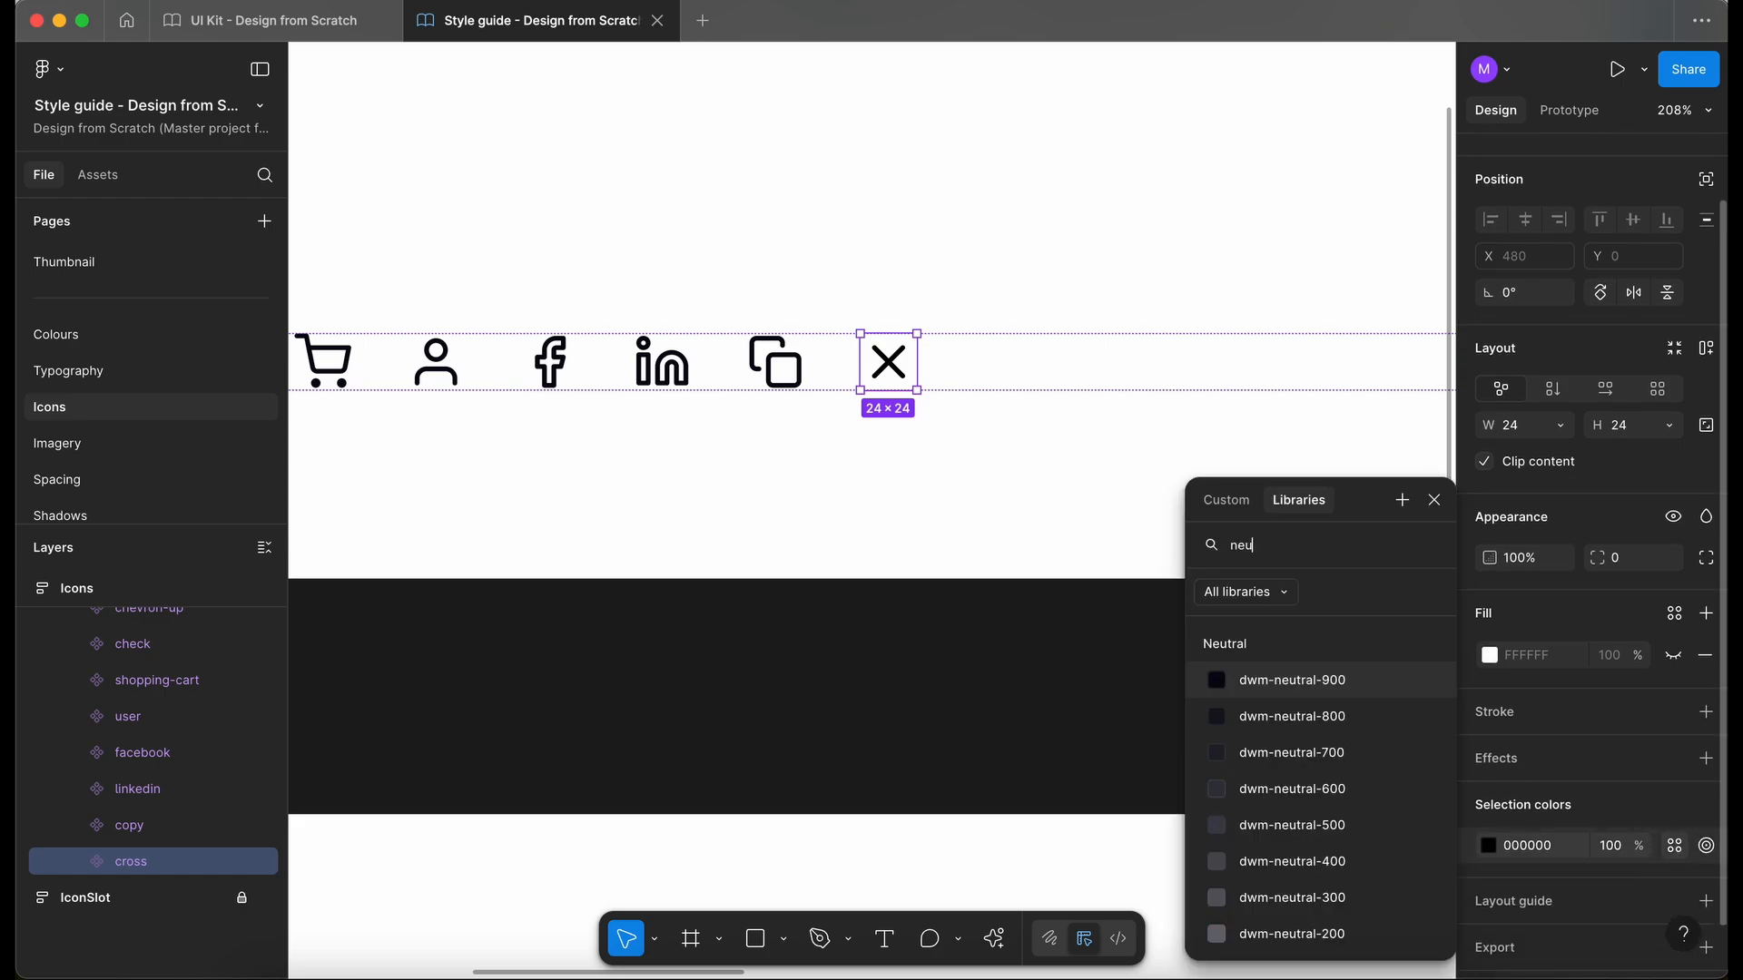
{"action": "left_click", "coordinate": [1331, 677]}
{"action": "left_click", "coordinate": [854, 721]}
- Collapse the Icons frame's layers in the Style guide and lock the frame
{"action": "scroll", "coordinate": [854, 721], "scroll_direction": "down", "scroll_amount": 5}
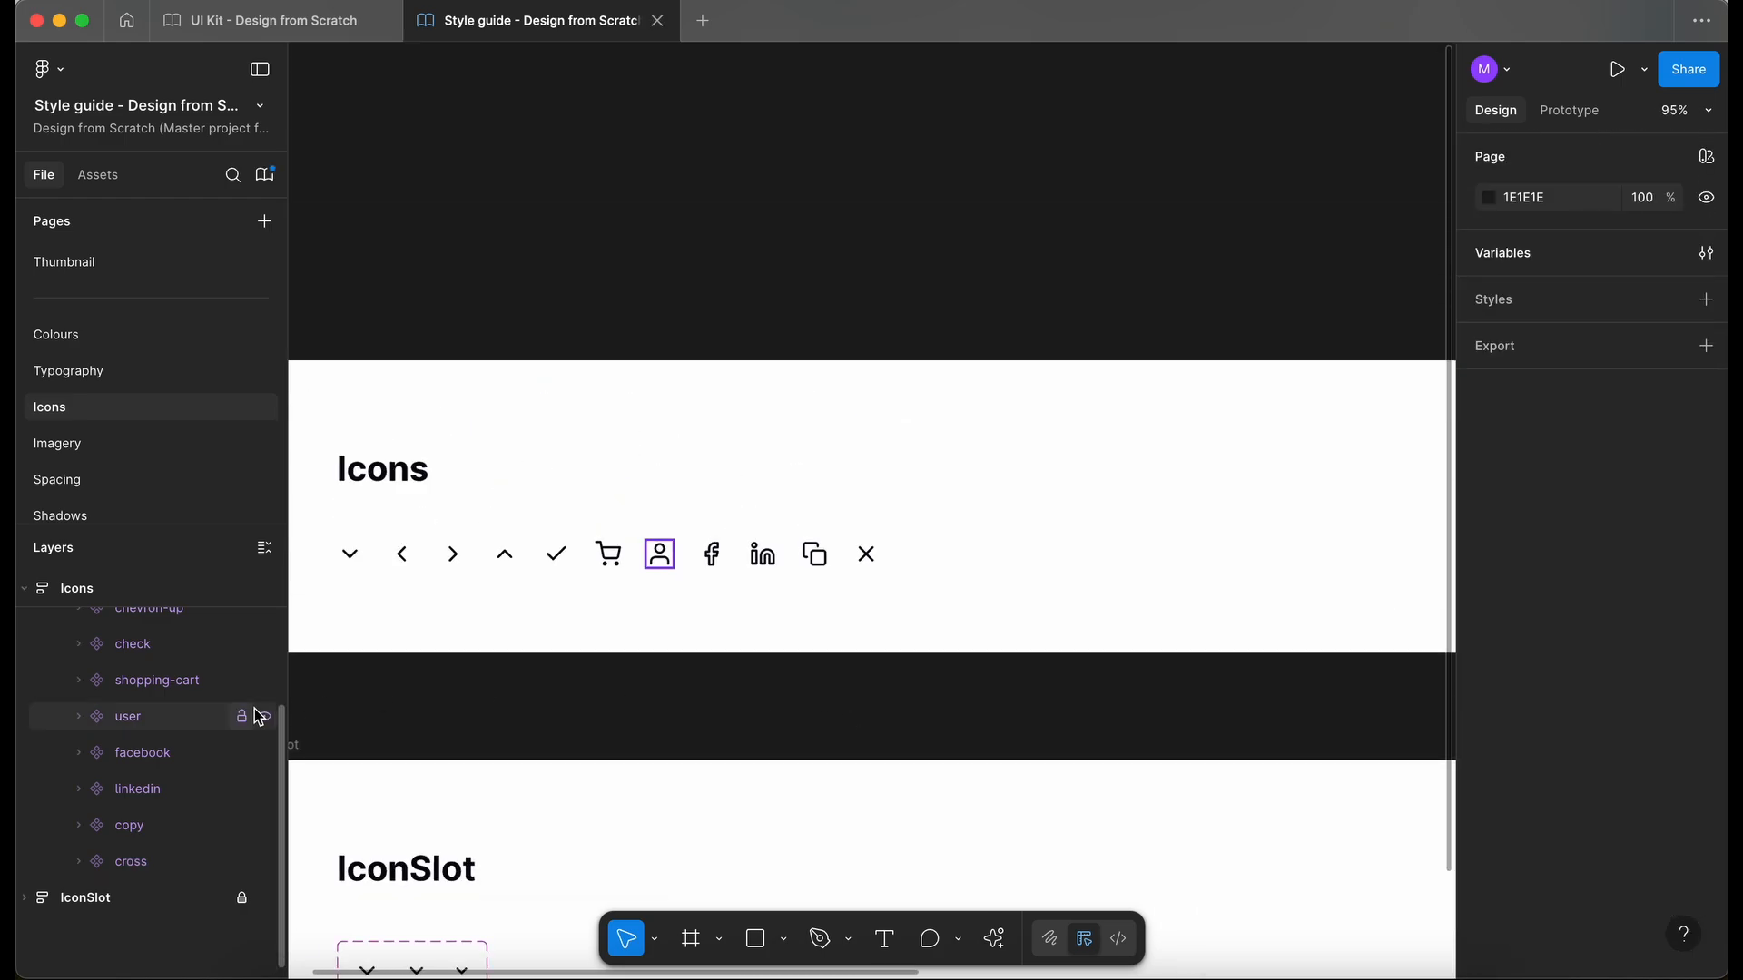
{"action": "scroll", "coordinate": [240, 708], "scroll_direction": "up", "scroll_amount": 3}
{"action": "left_click", "coordinate": [26, 589]}
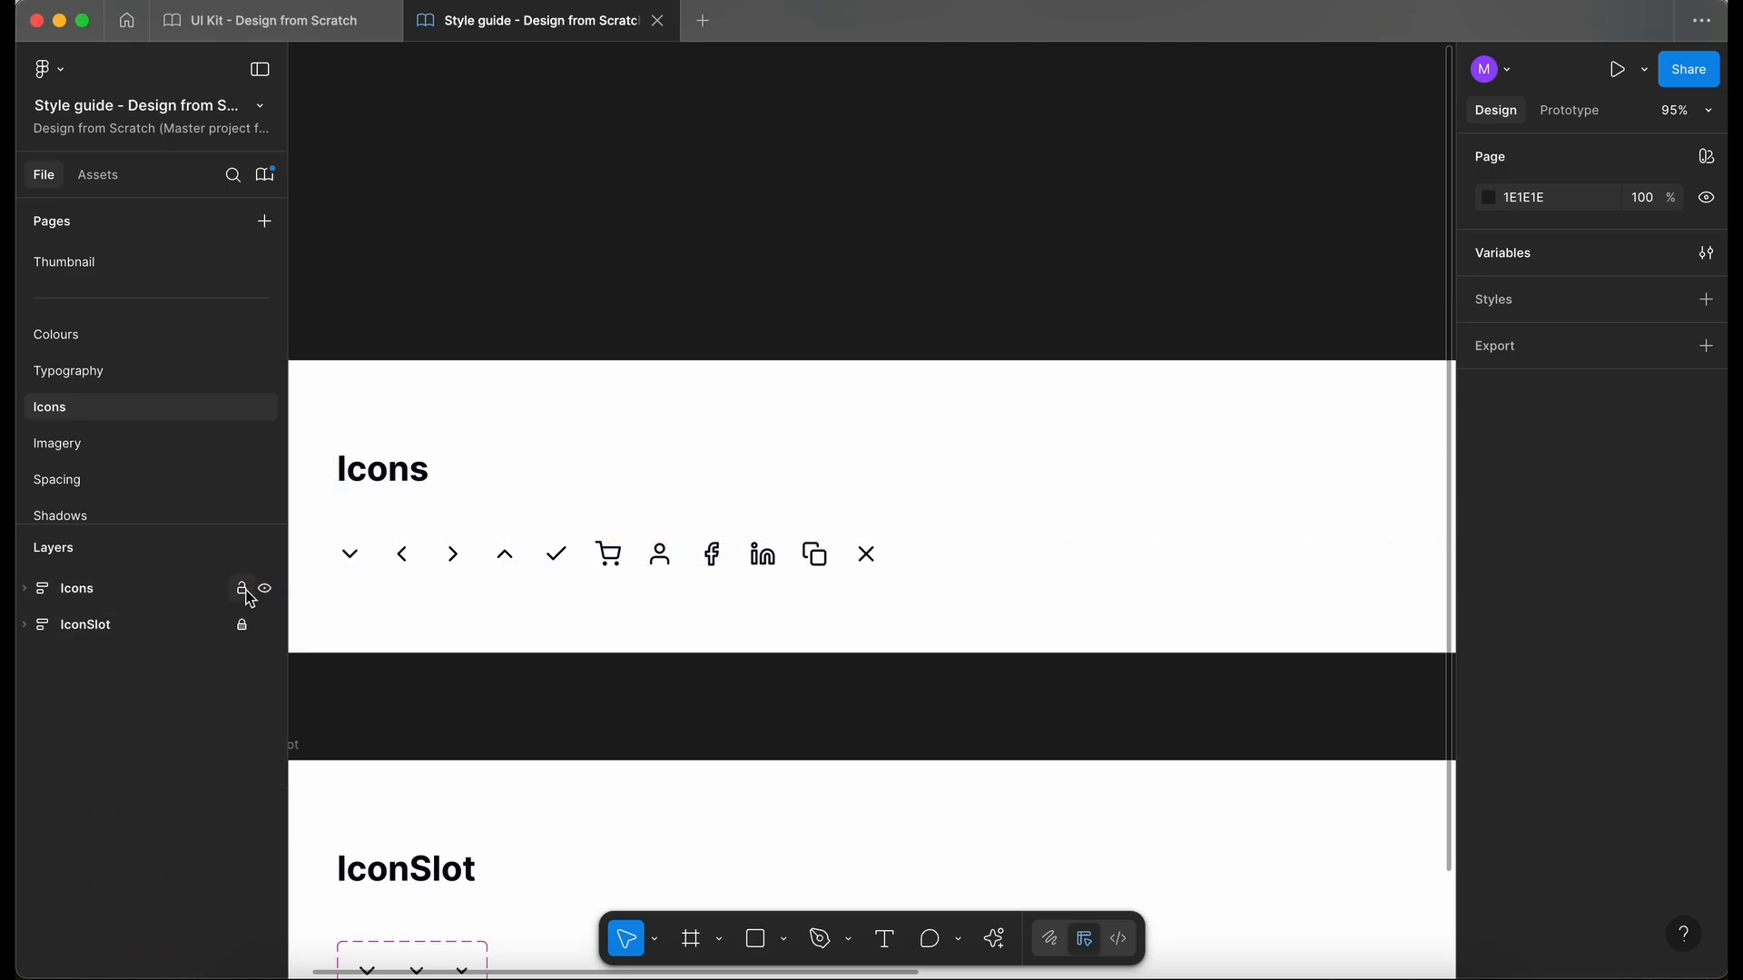
- Publish the Style guide library's cross icon change with the description "Updated colour for the cross icon"
{"action": "left_click", "coordinate": [265, 174]}
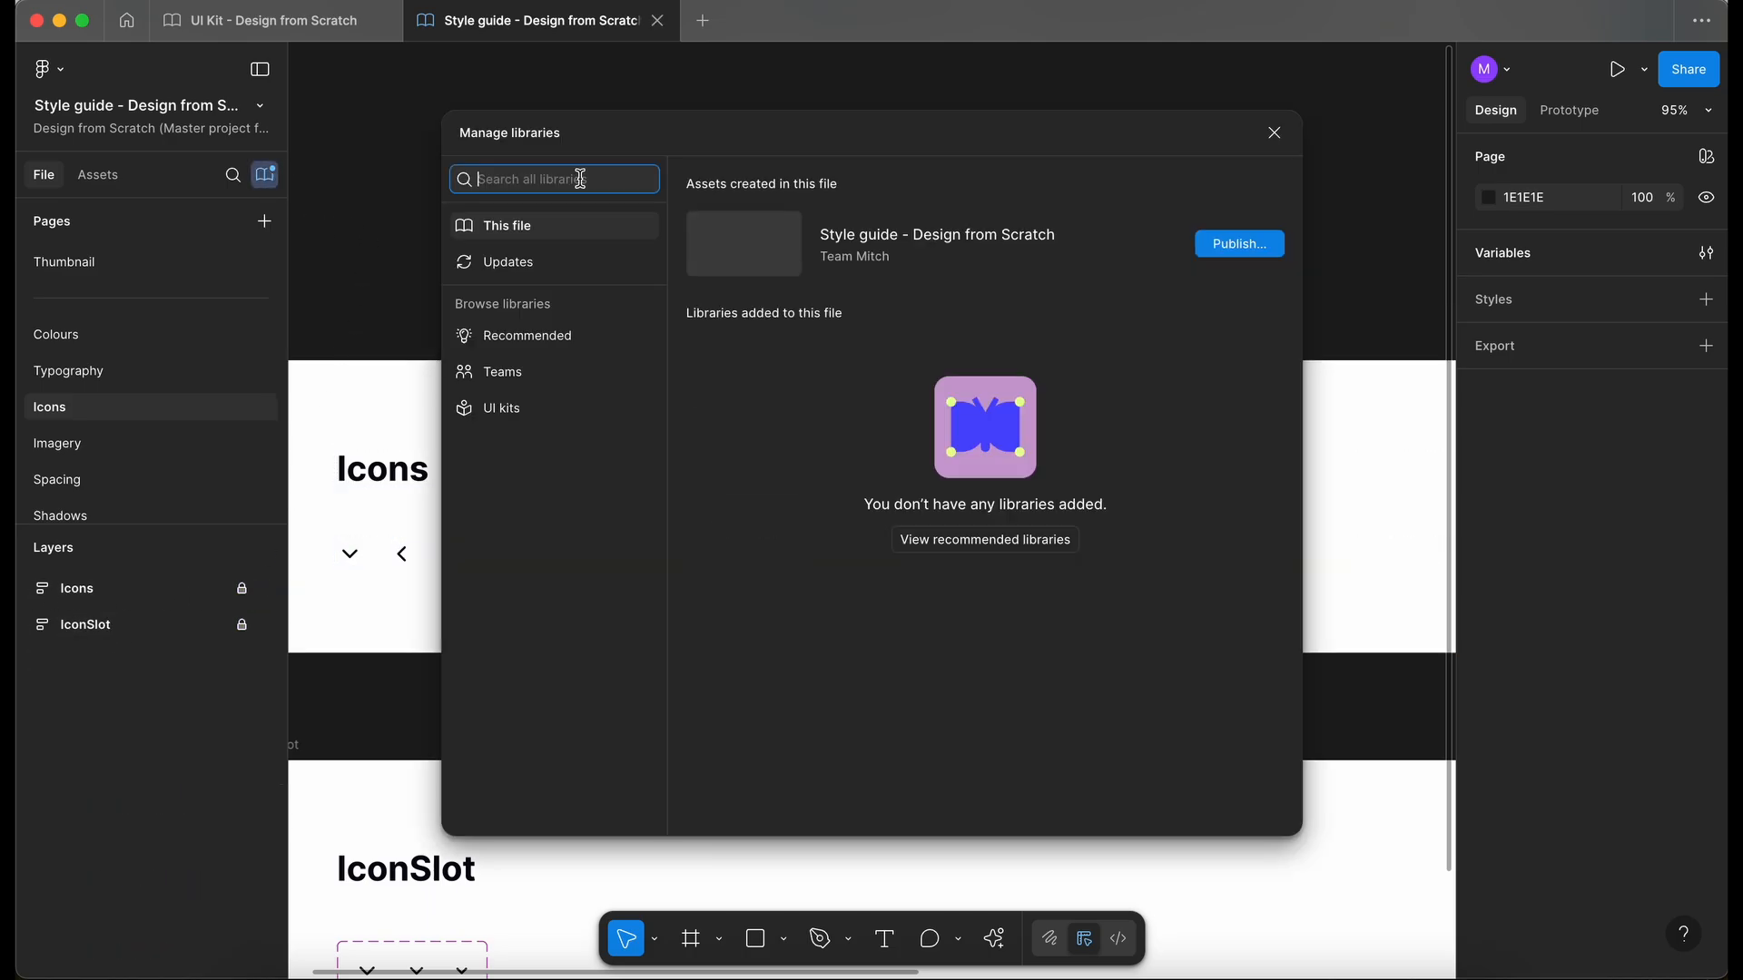
{"action": "left_click", "coordinate": [1236, 245]}
{"action": "left_click", "coordinate": [794, 292]}
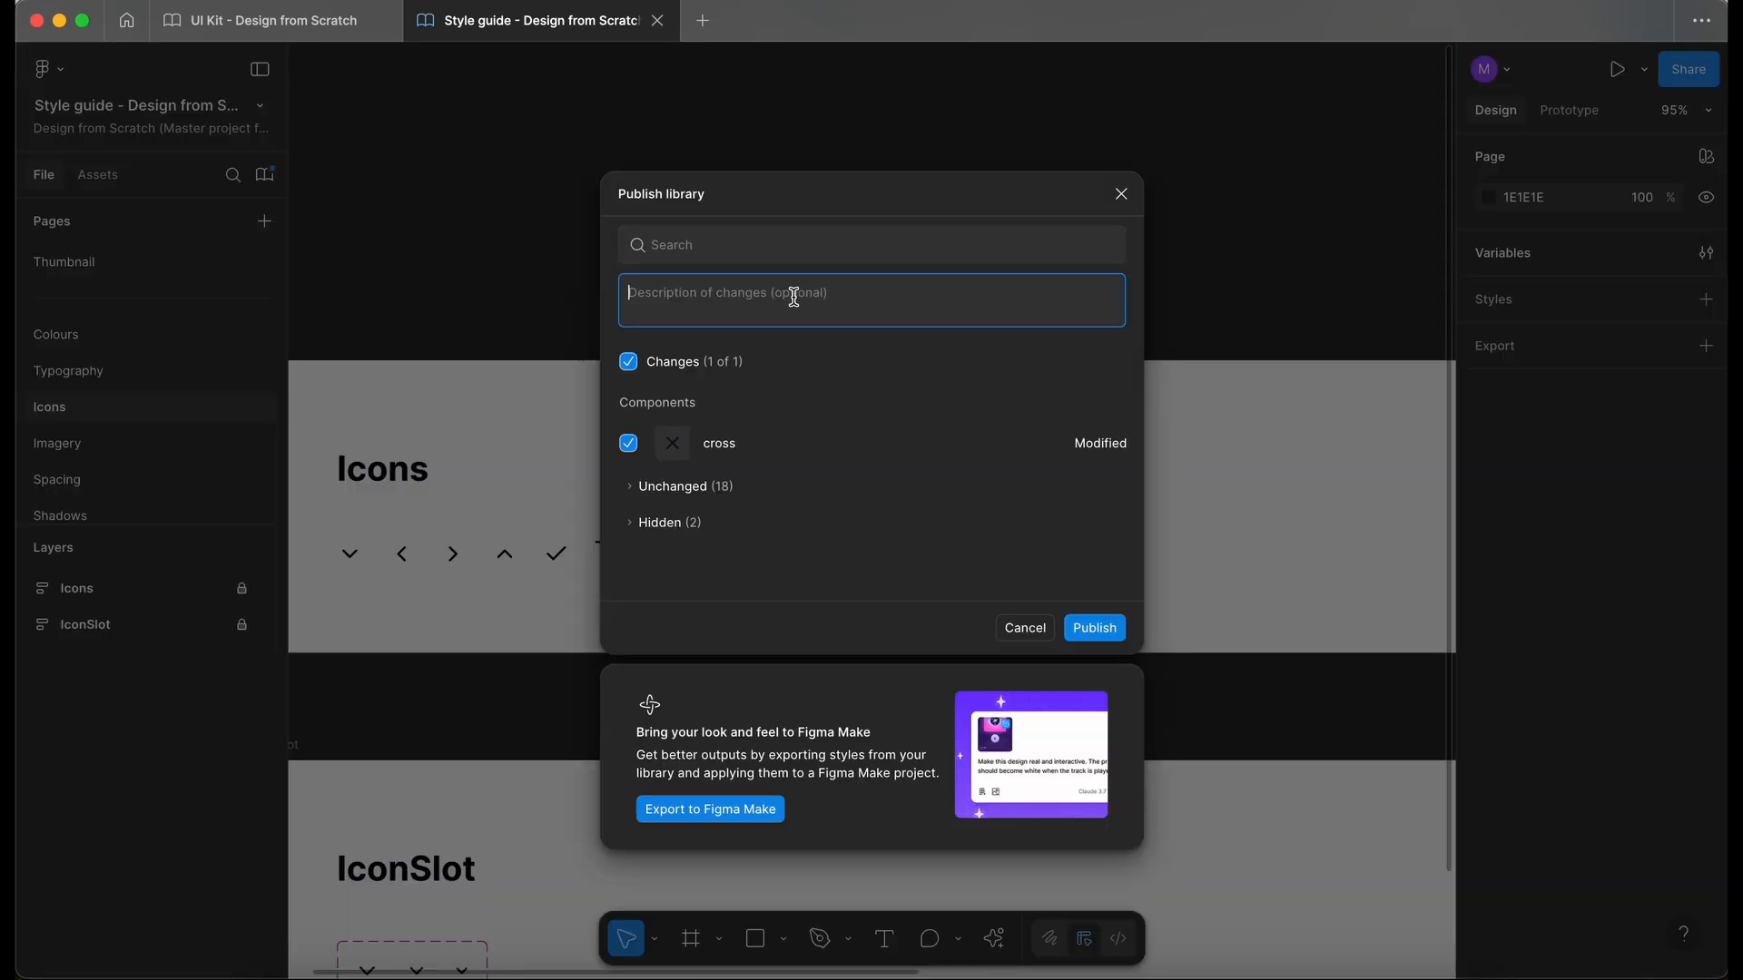
{"action": "type", "text": "Updated colour for the cross icon"}
{"action": "left_click", "coordinate": [1095, 628]}
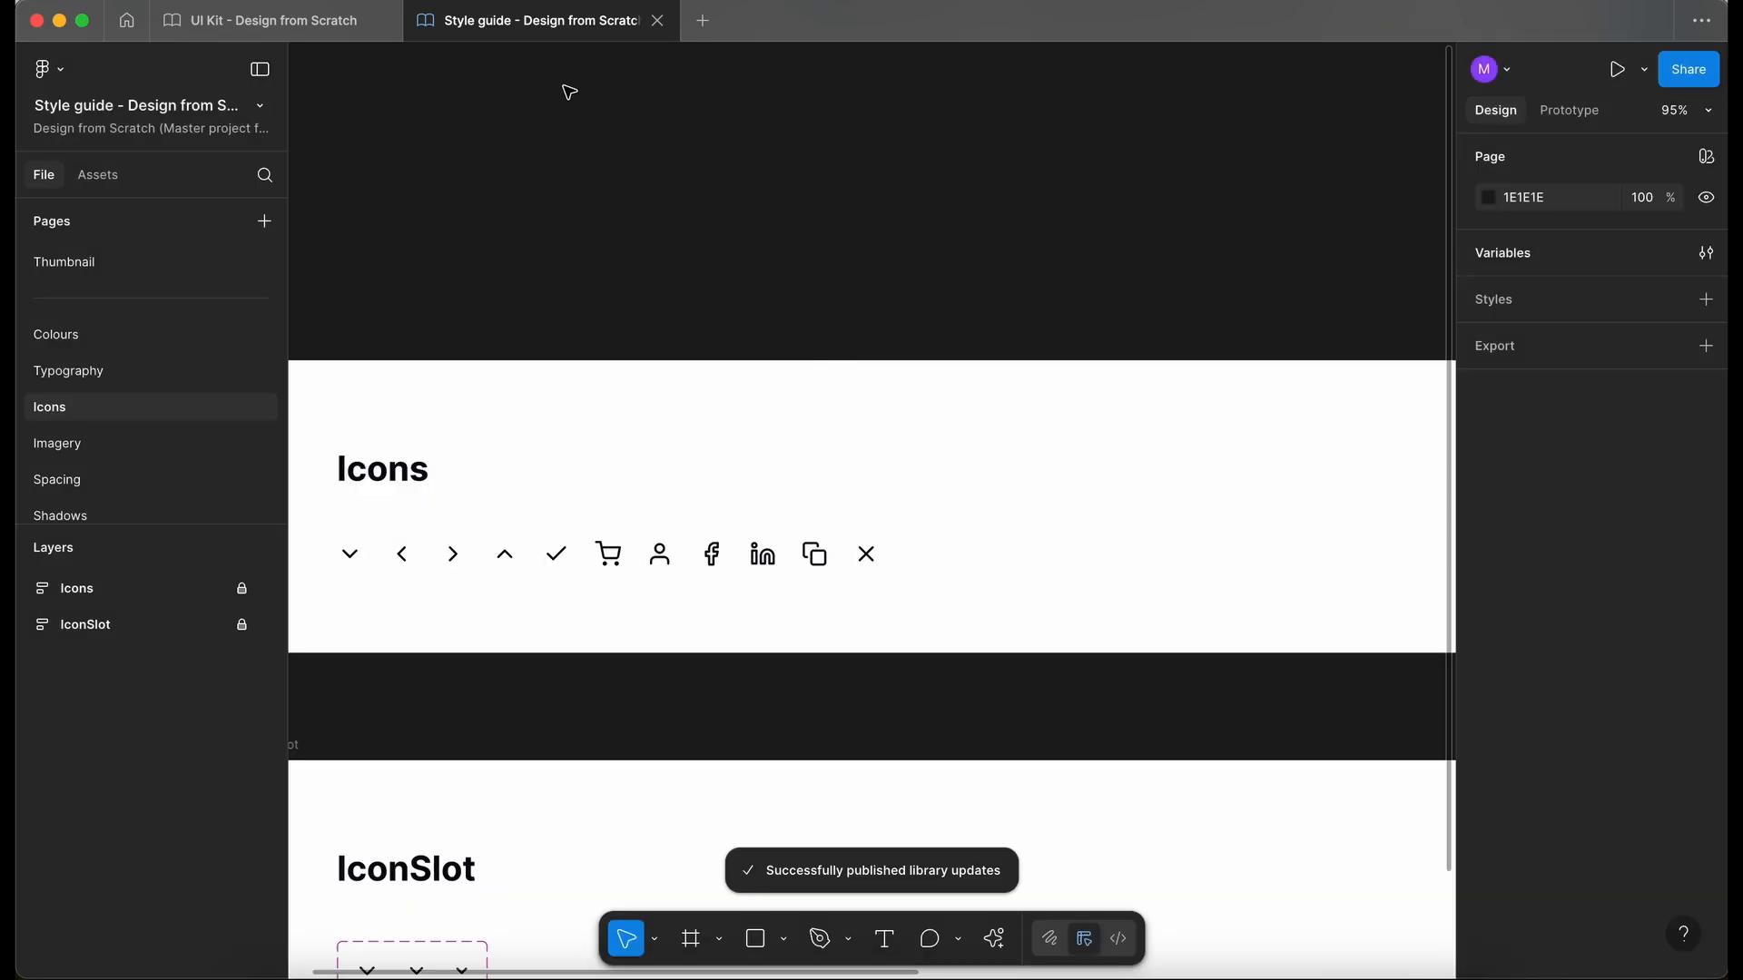
- Close the Style guide file and update the UI Kit's assets with the published library change
{"action": "left_click", "coordinate": [657, 21]}
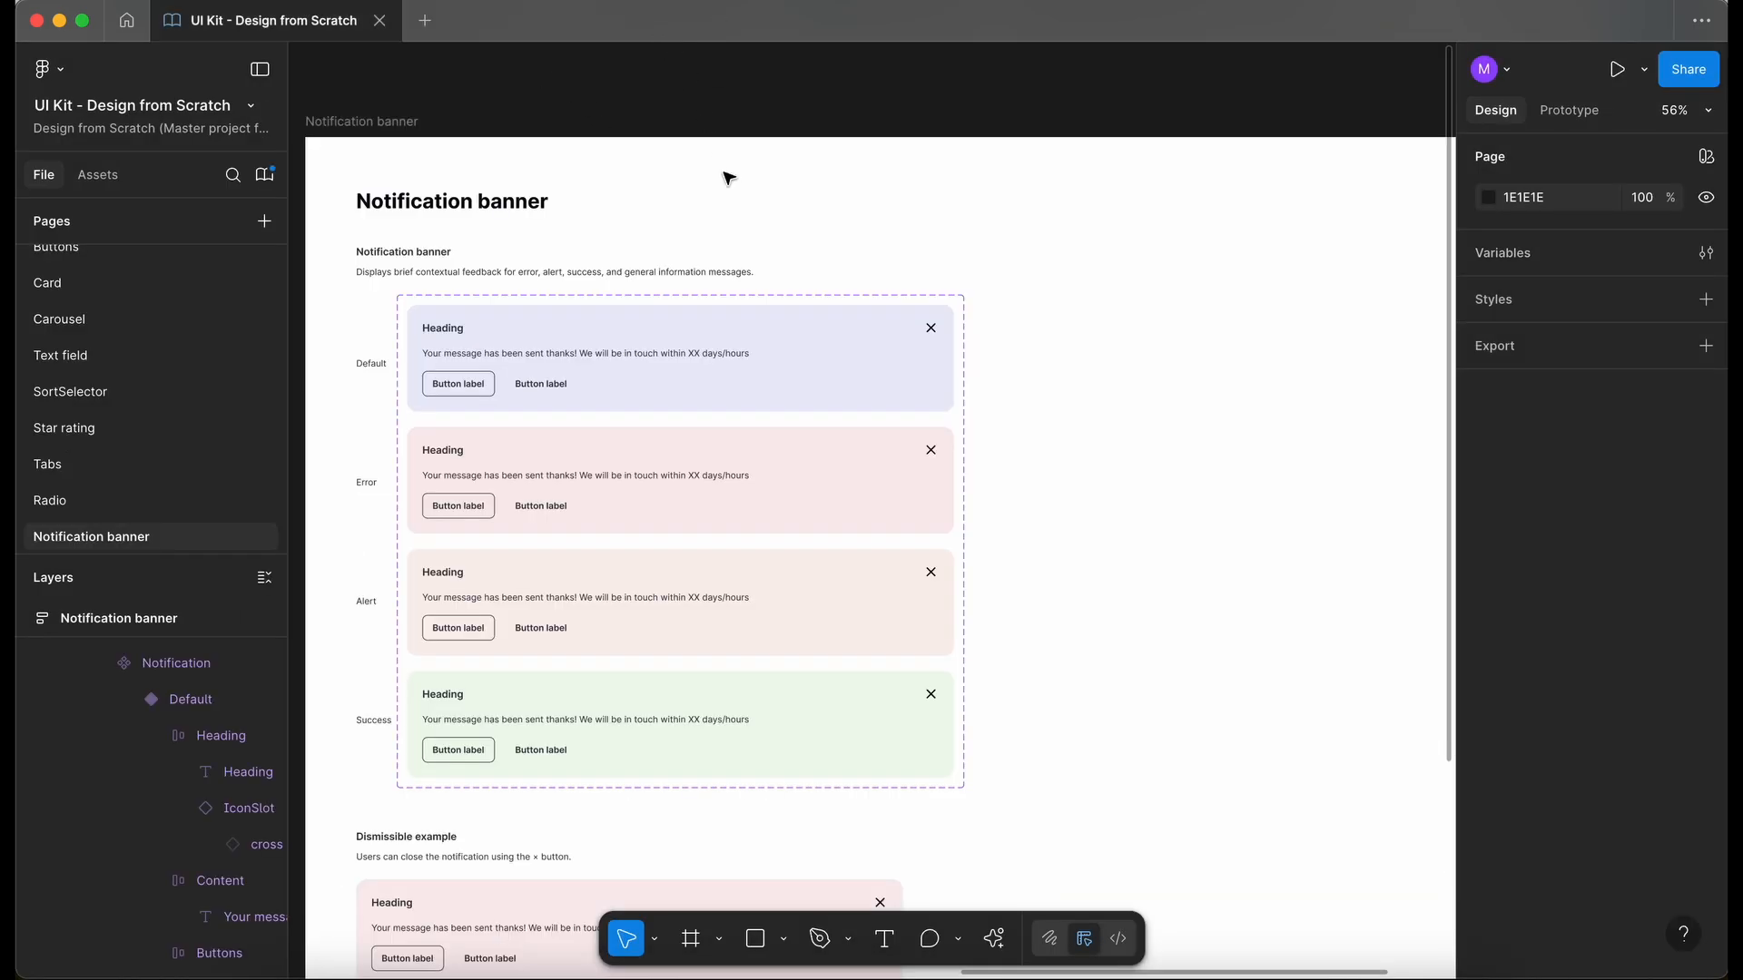
{"action": "scroll", "coordinate": [739, 206], "scroll_direction": "down", "scroll_amount": 5}
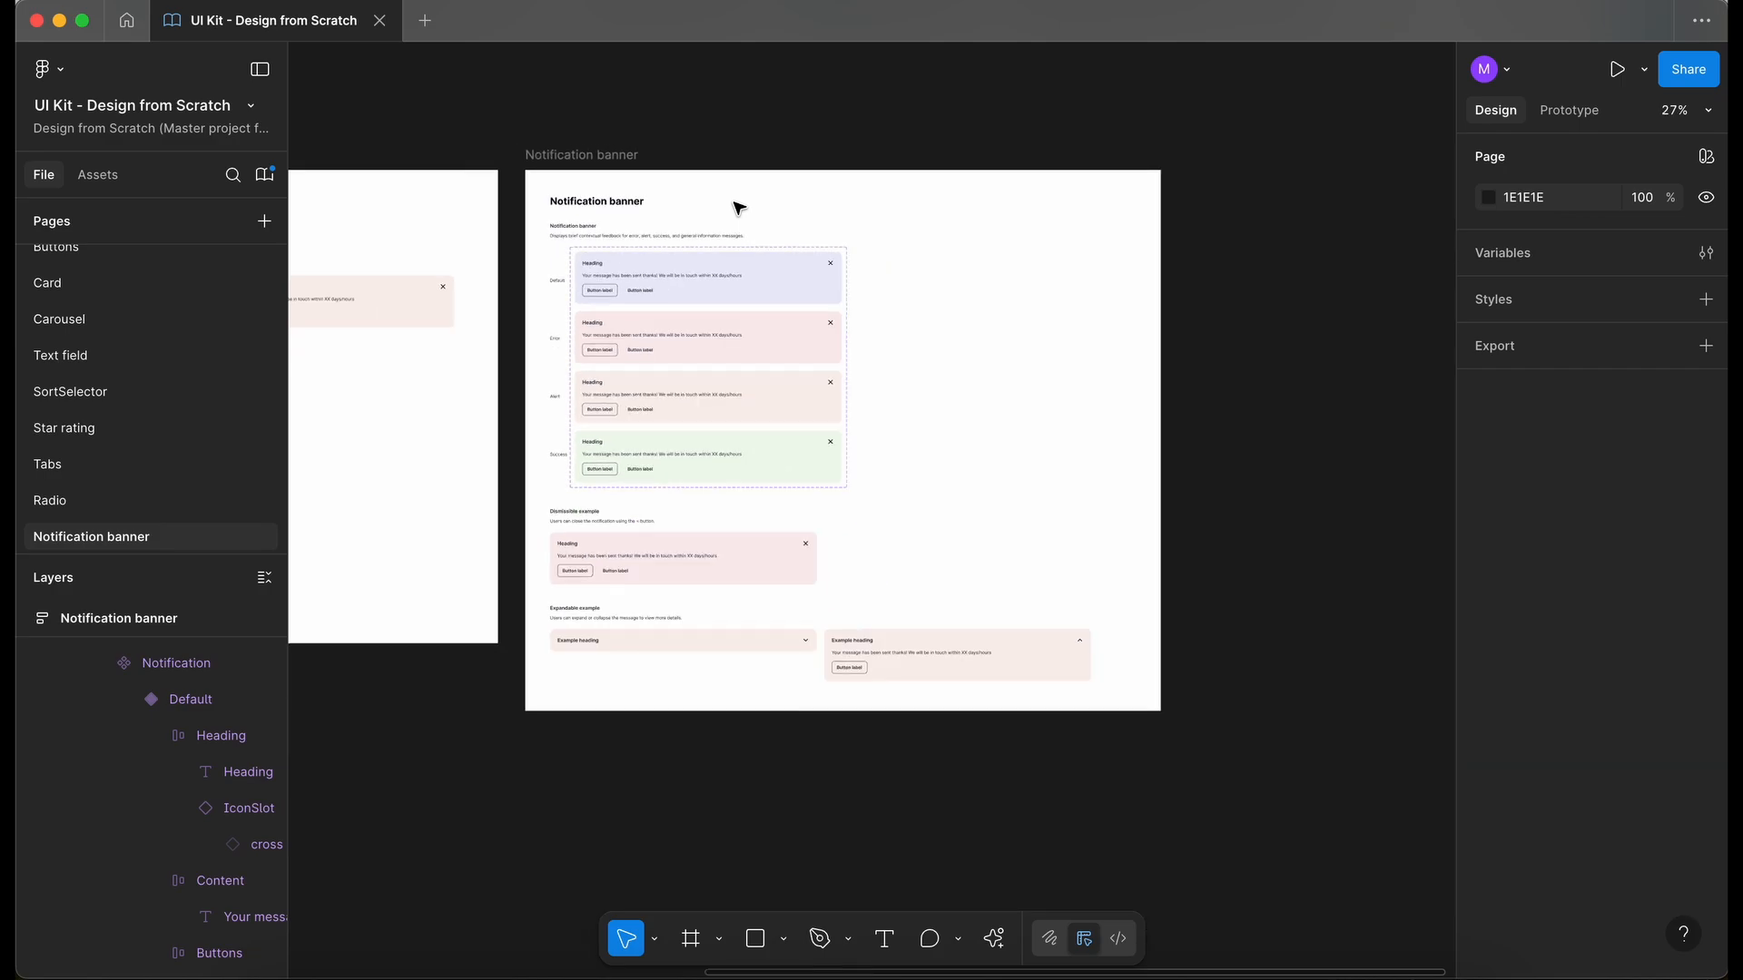
{"action": "left_click", "coordinate": [266, 177]}
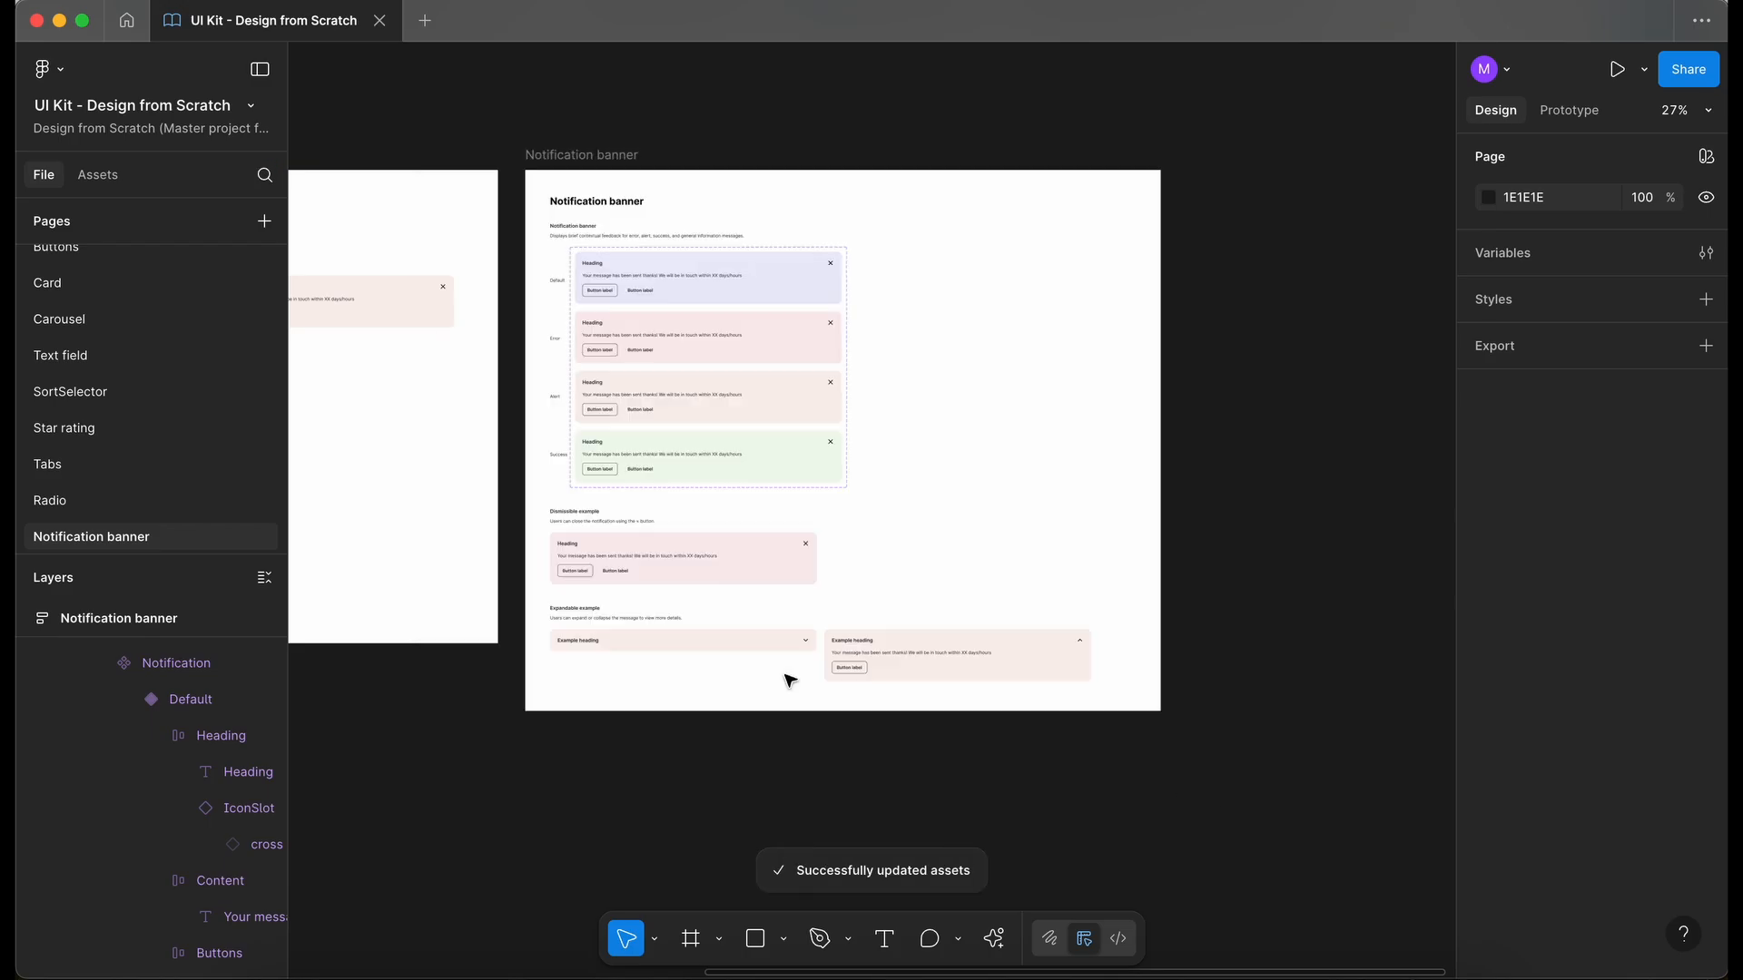
{"action": "left_click", "coordinate": [786, 677]}
{"action": "left_click", "coordinate": [1021, 745]}
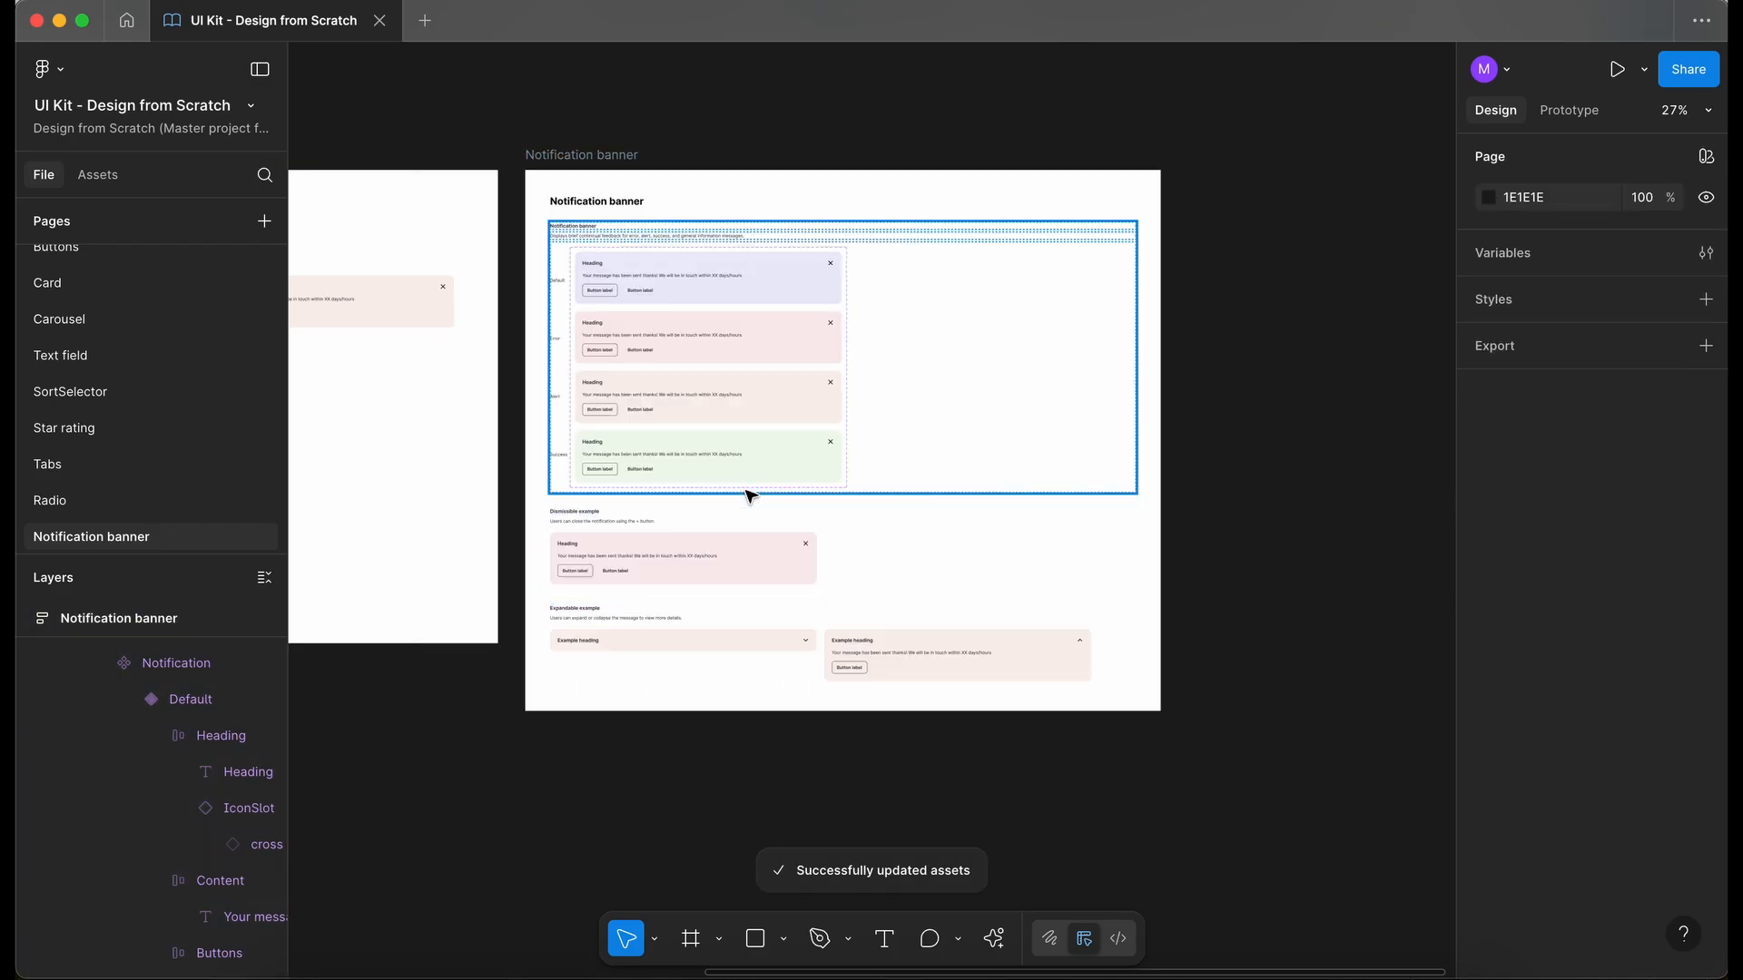
{"action": "scroll", "coordinate": [749, 494], "scroll_direction": "up", "scroll_amount": 5}
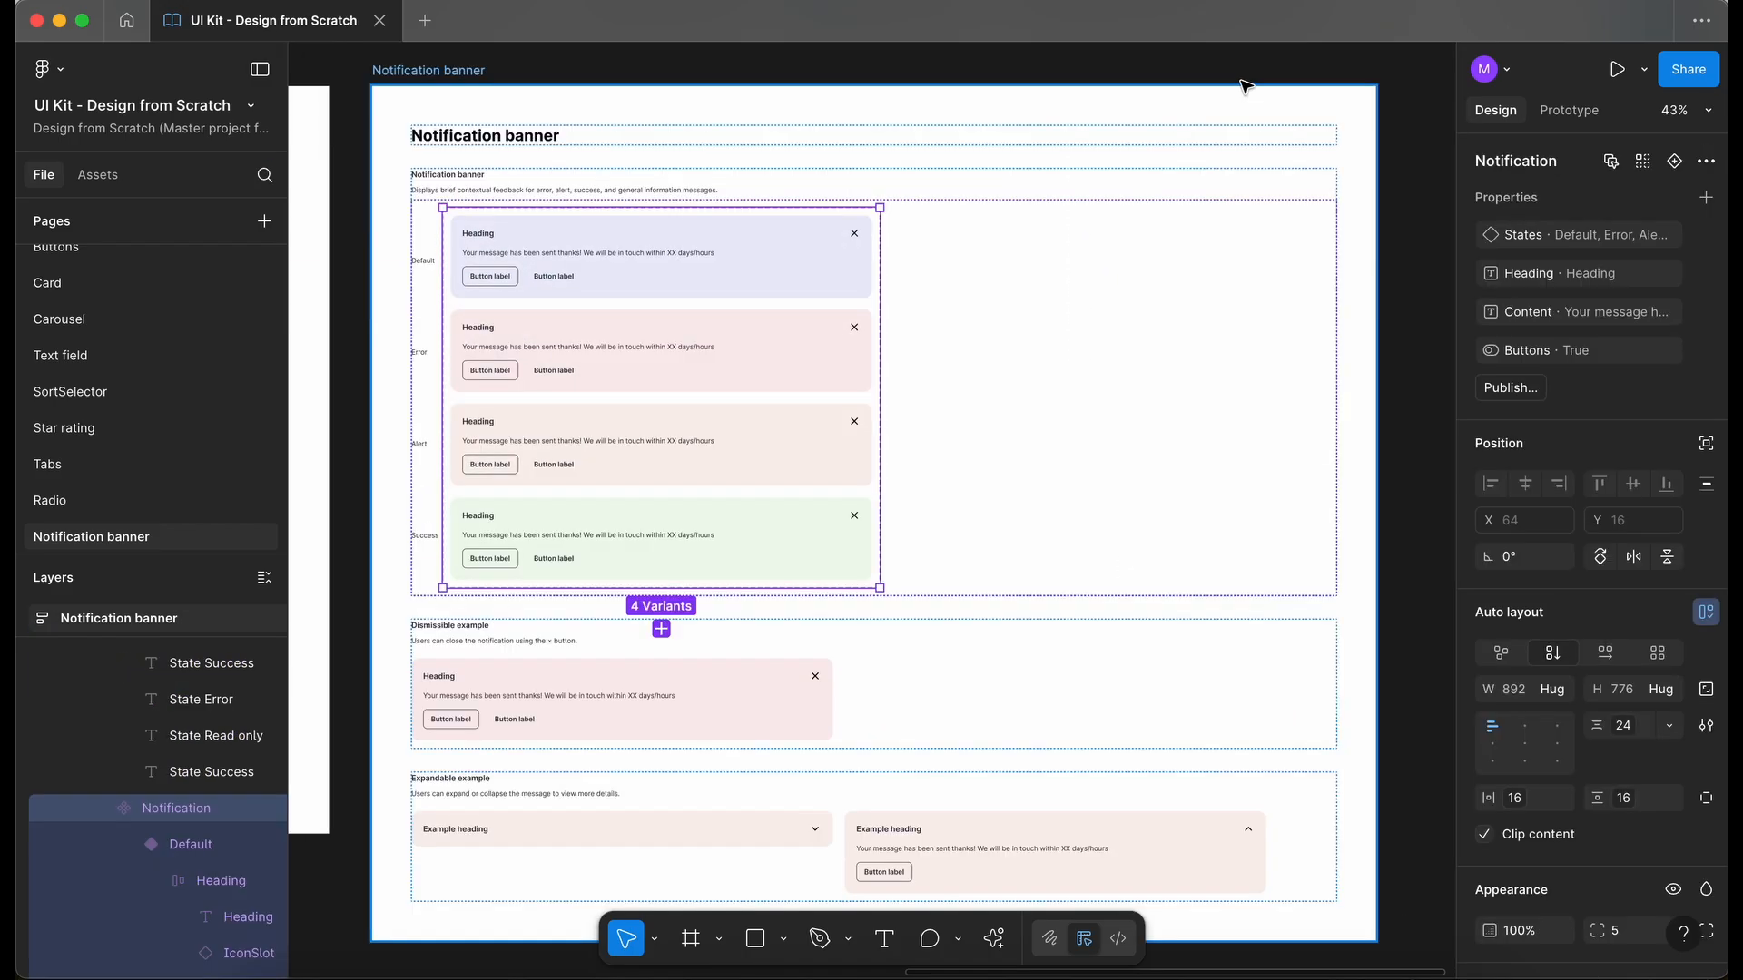
{"action": "left_click", "coordinate": [1253, 75]}
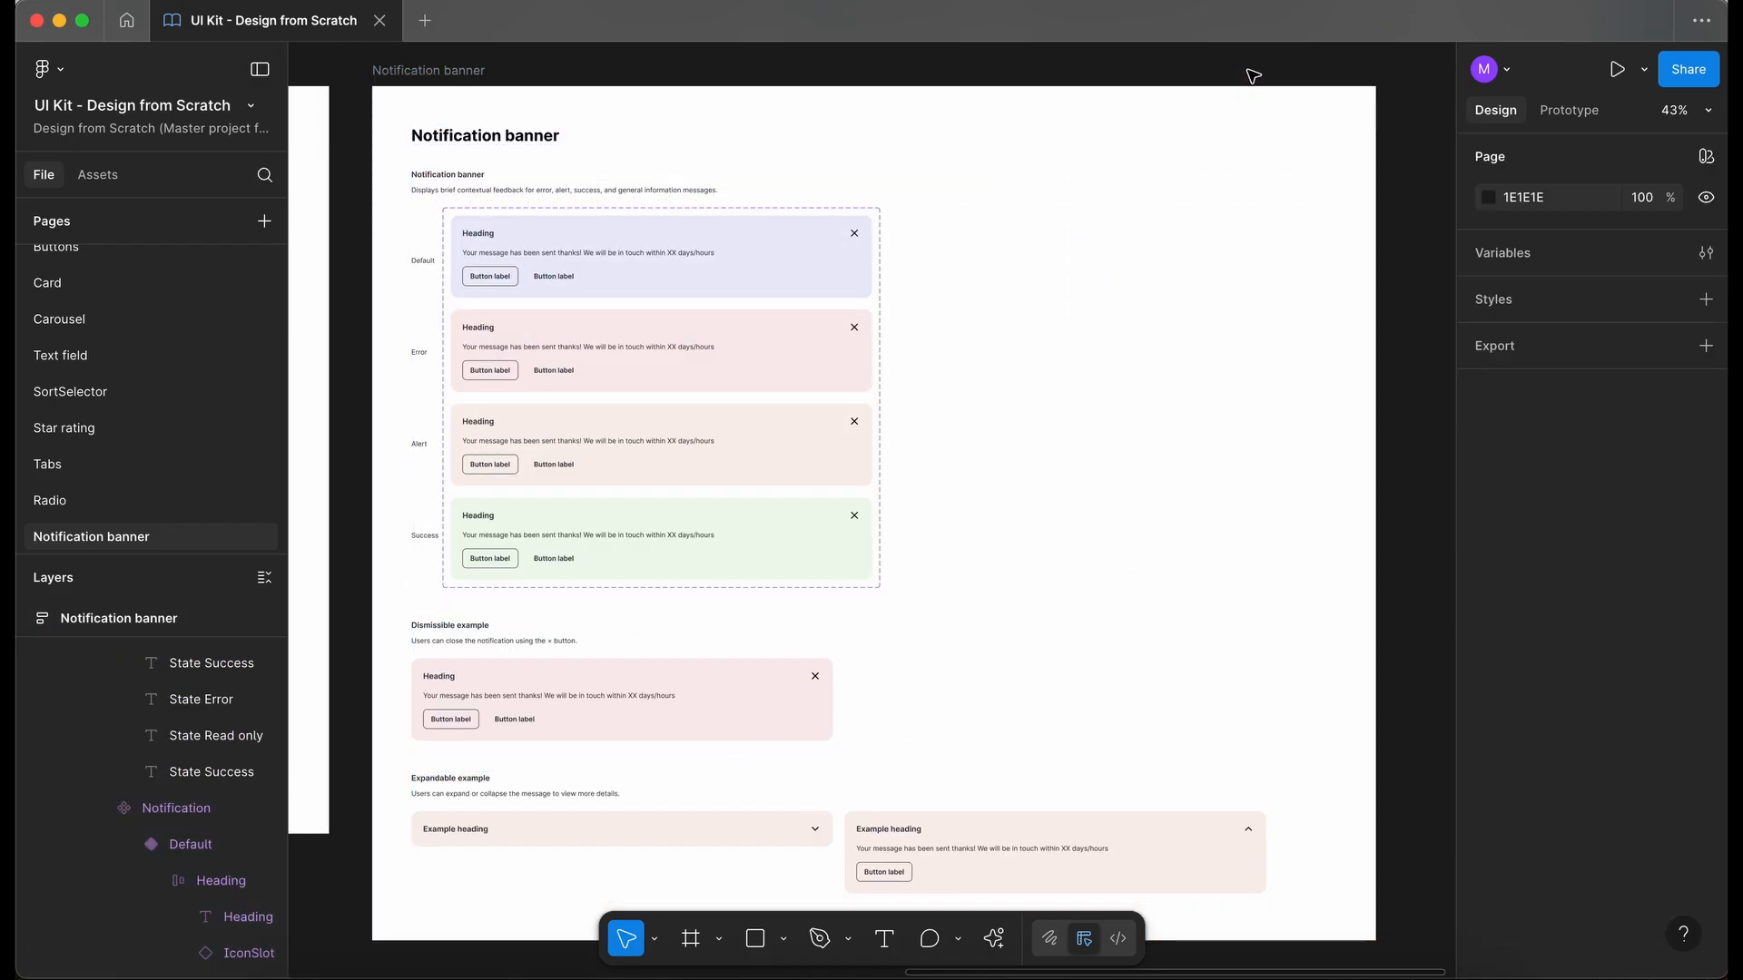
- Delete the Testing frame beside the Notification banner frame
{"action": "scroll", "coordinate": [798, 765], "scroll_direction": "down", "scroll_amount": 3}
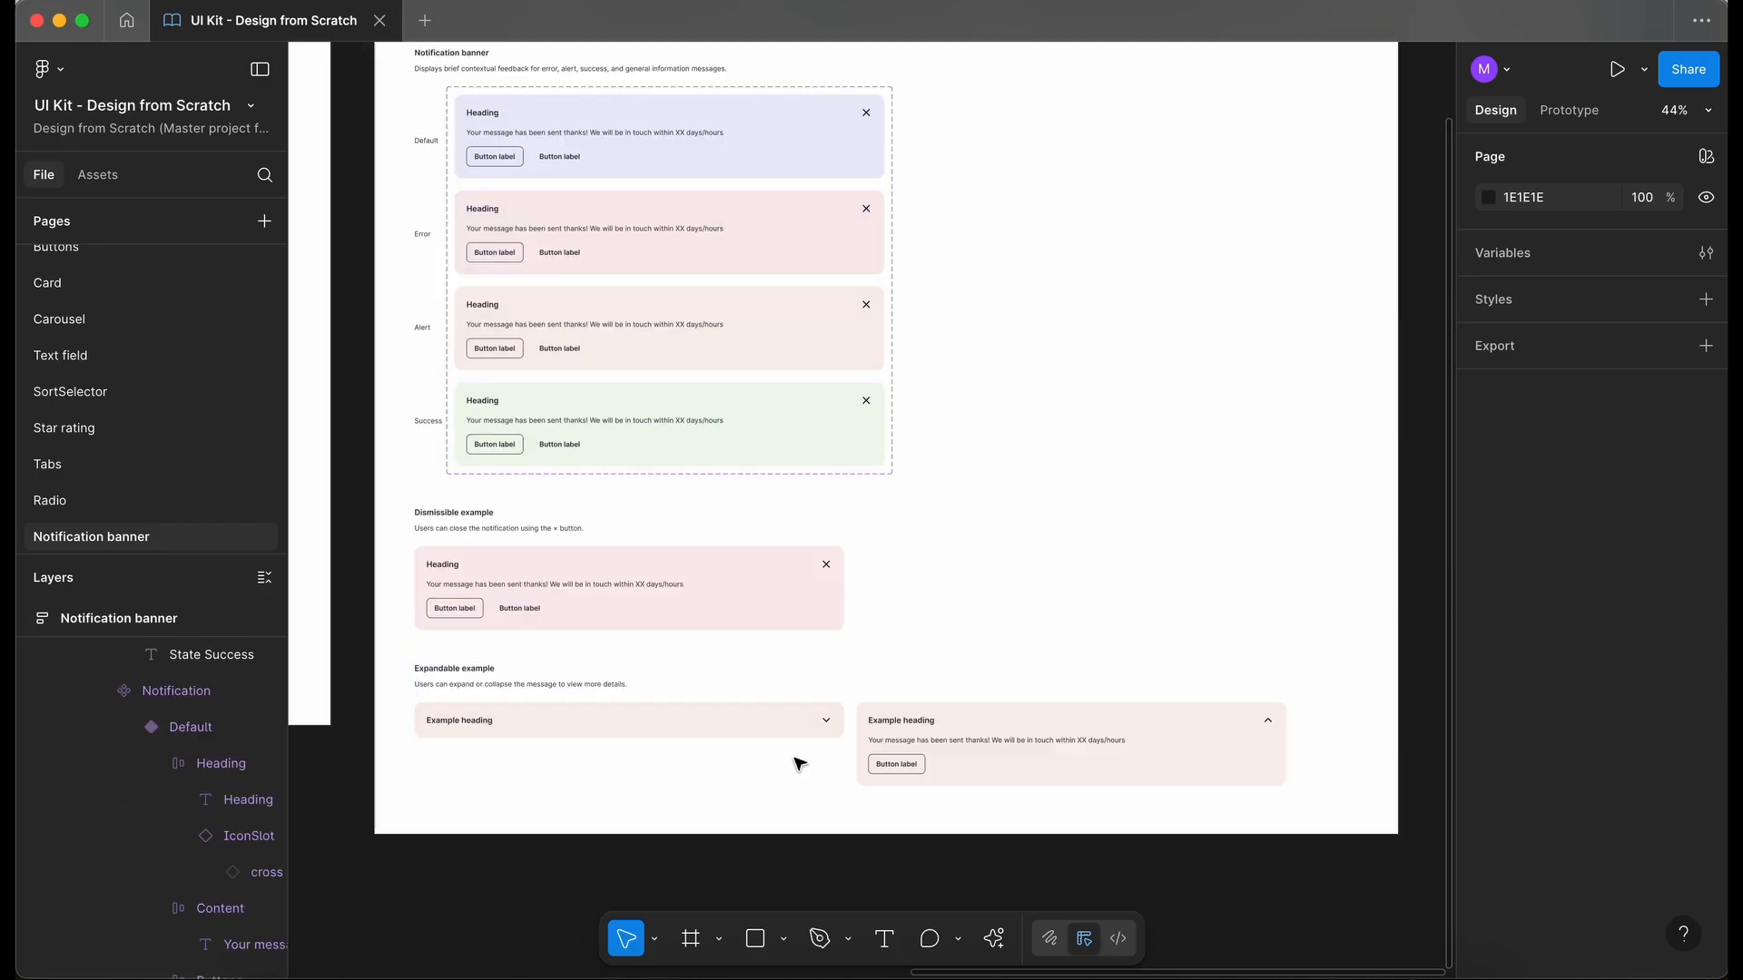
{"action": "scroll", "coordinate": [799, 764], "scroll_direction": "down", "scroll_amount": 5}
{"action": "scroll", "coordinate": [798, 761], "scroll_direction": "left", "scroll_amount": 10}
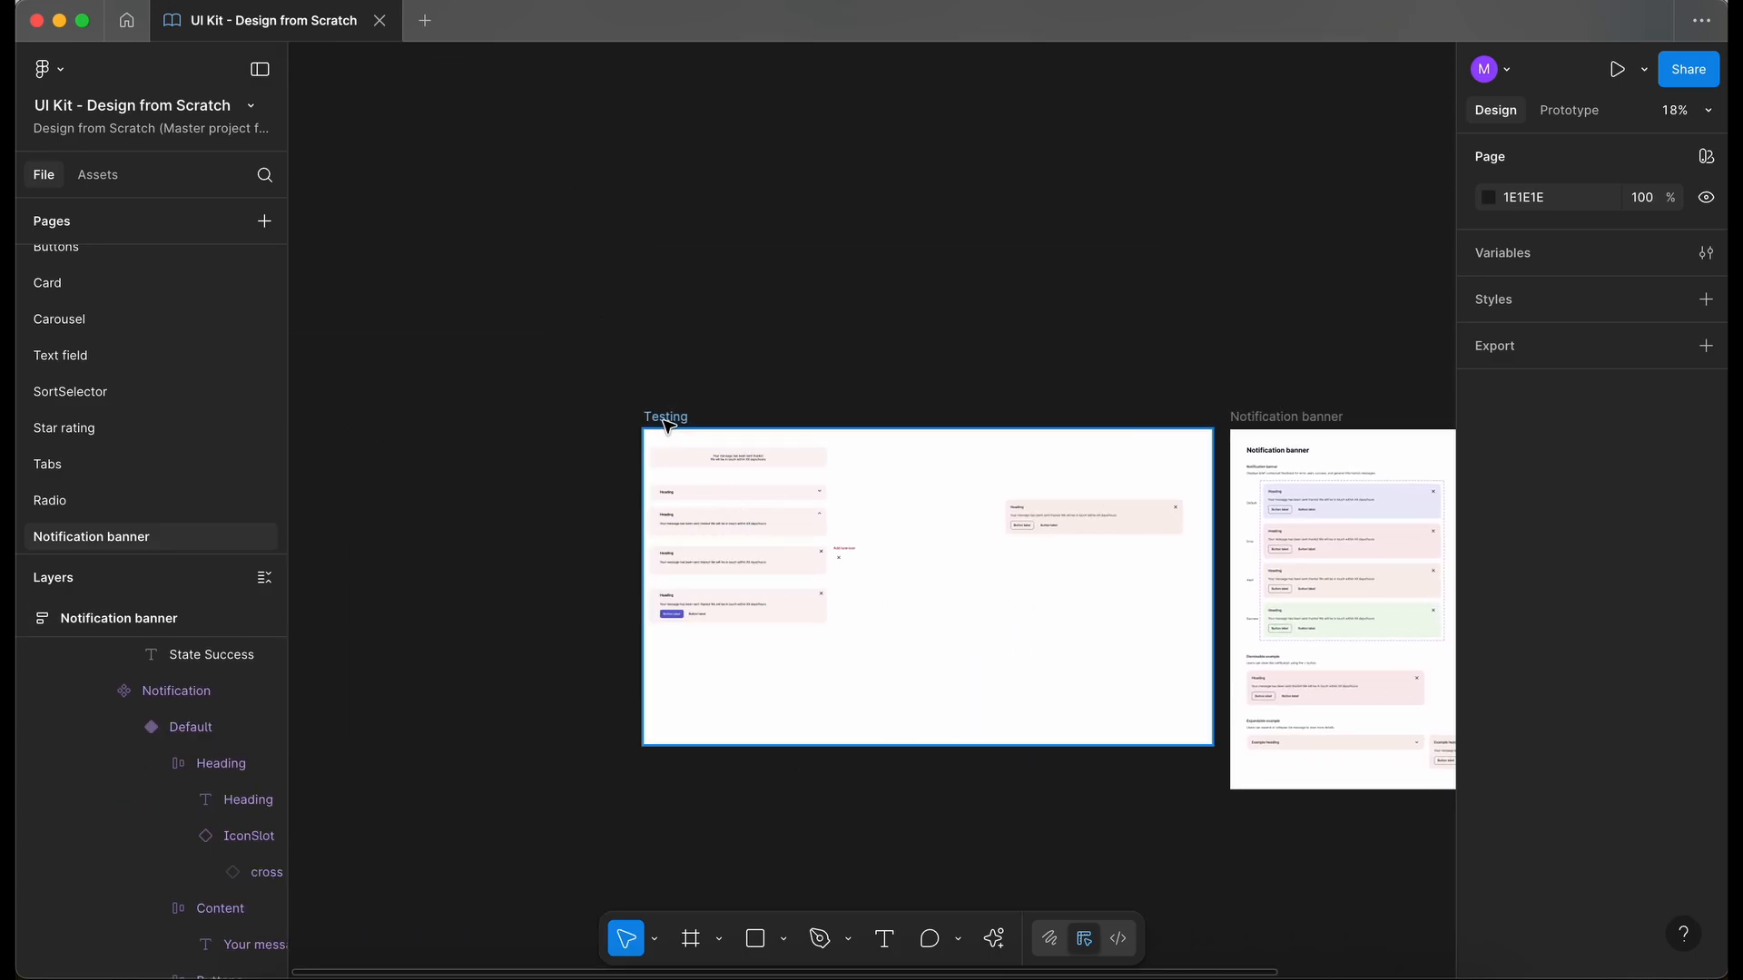
{"action": "left_click", "coordinate": [667, 419]}
{"action": "scroll", "coordinate": [667, 424], "scroll_direction": "up", "scroll_amount": 6}
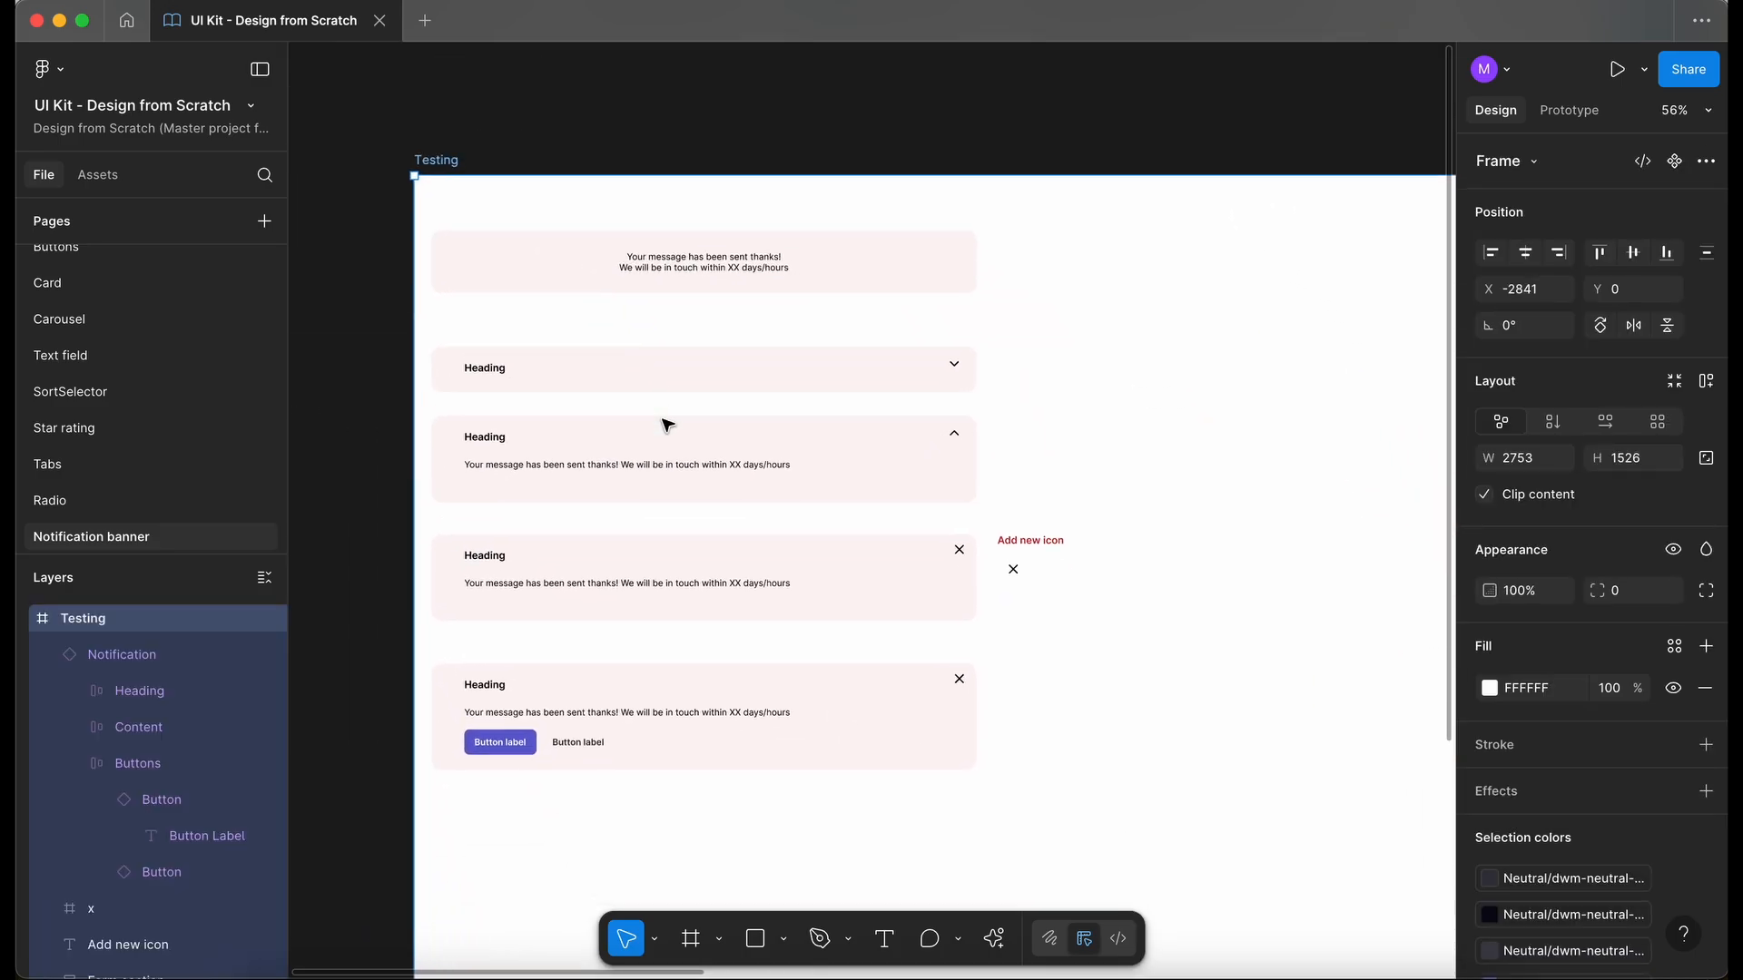
{"action": "scroll", "coordinate": [667, 423], "scroll_direction": "down", "scroll_amount": 2}
{"action": "scroll", "coordinate": [667, 424], "scroll_direction": "right", "scroll_amount": 1}
{"action": "scroll", "coordinate": [668, 423], "scroll_direction": "right", "scroll_amount": 5}
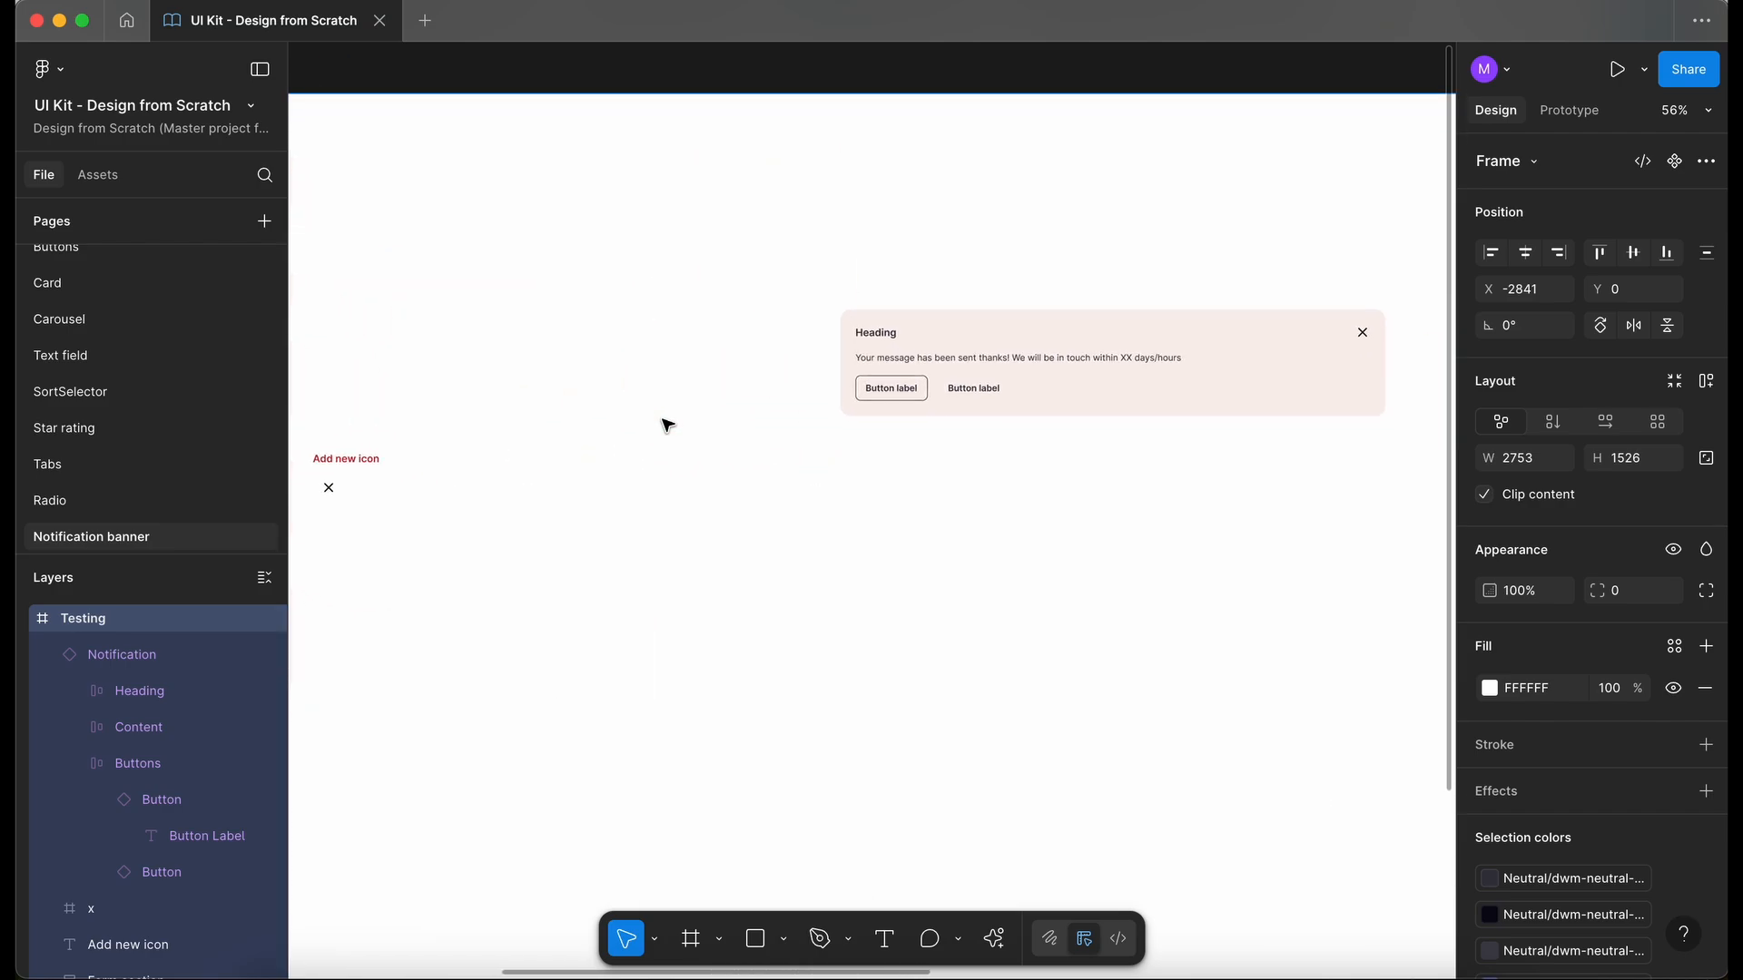
{"action": "scroll", "coordinate": [667, 424], "scroll_direction": "left", "scroll_amount": 5}
{"action": "scroll", "coordinate": [667, 424], "scroll_direction": "down", "scroll_amount": 2}
{"action": "scroll", "coordinate": [667, 424], "scroll_direction": "right", "scroll_amount": 1}
{"action": "scroll", "coordinate": [667, 424], "scroll_direction": "up", "scroll_amount": 1}
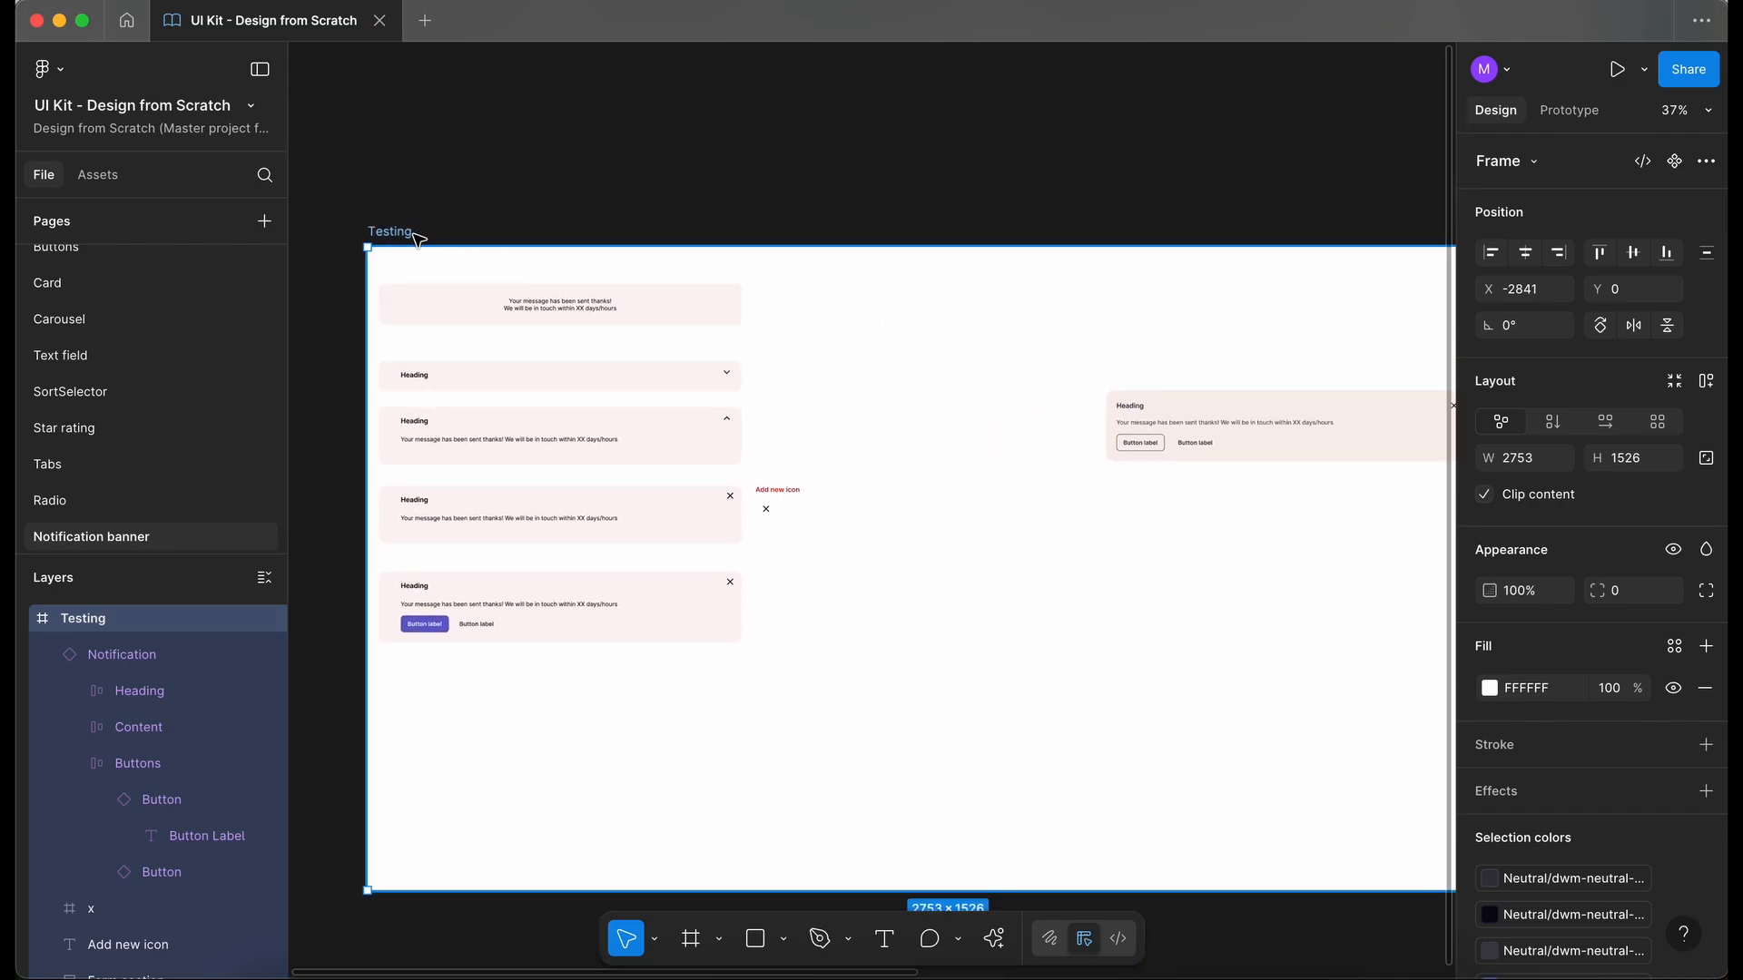
{"action": "key", "text": "Delete"}
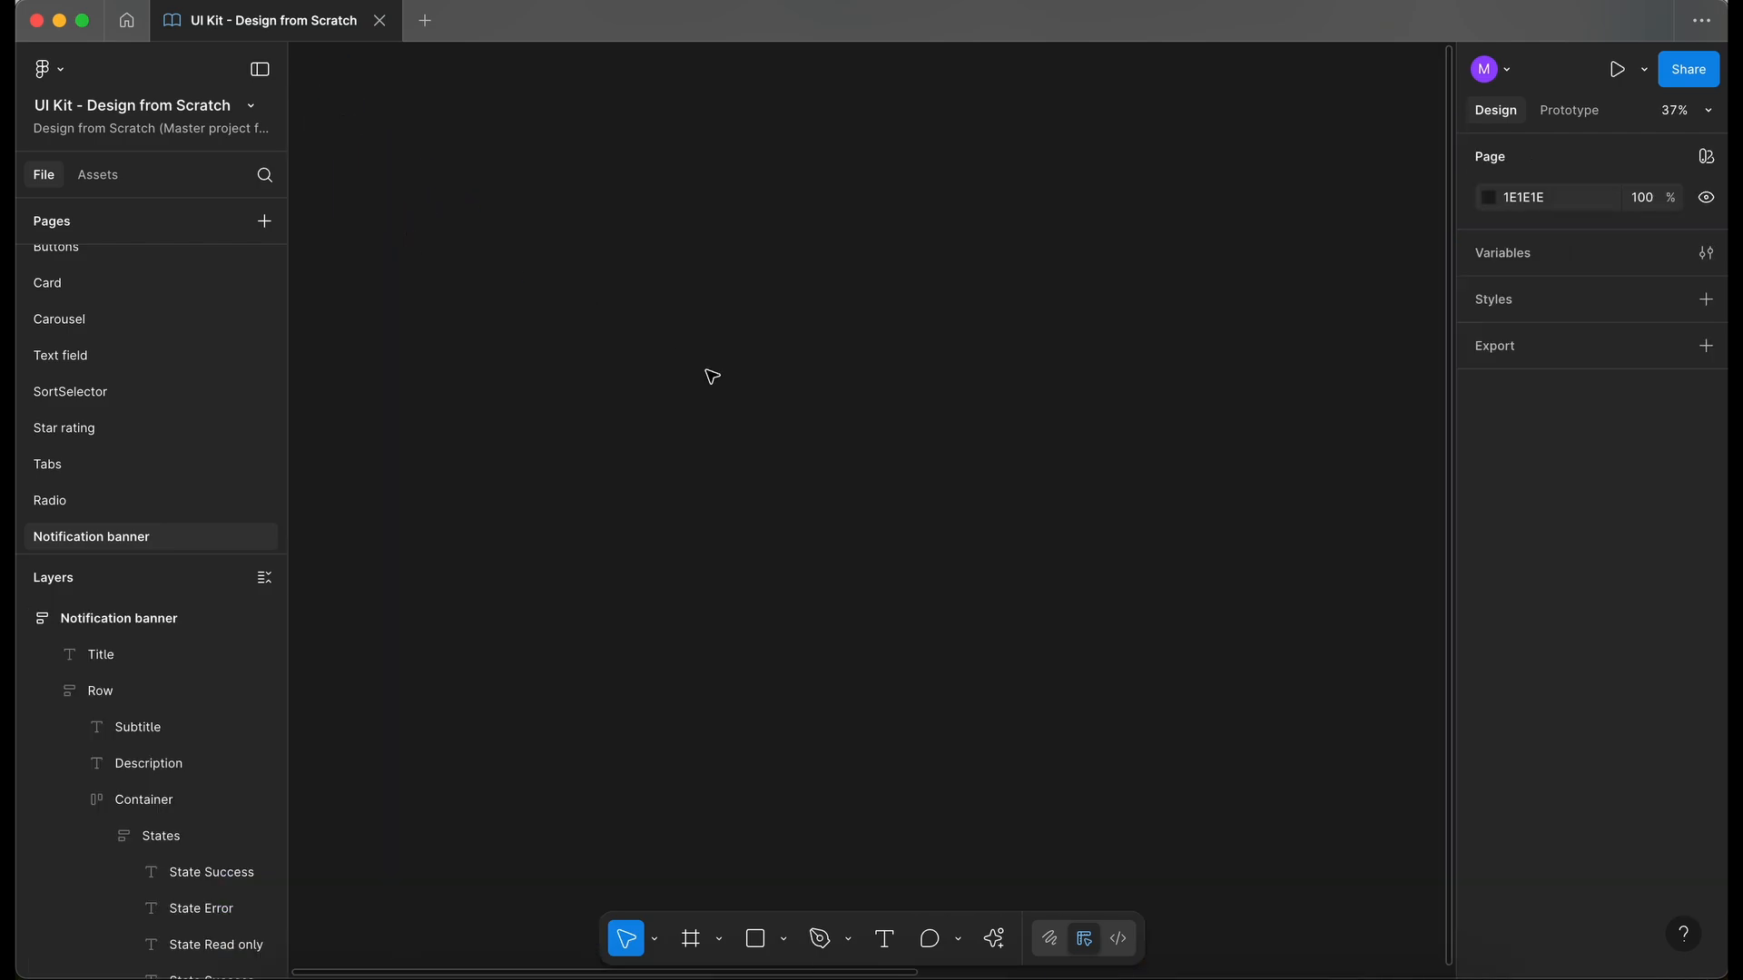
- Collapse all layers of the Notification banner page and lock the Notification banner frame
{"action": "key", "text": "shift+1"}
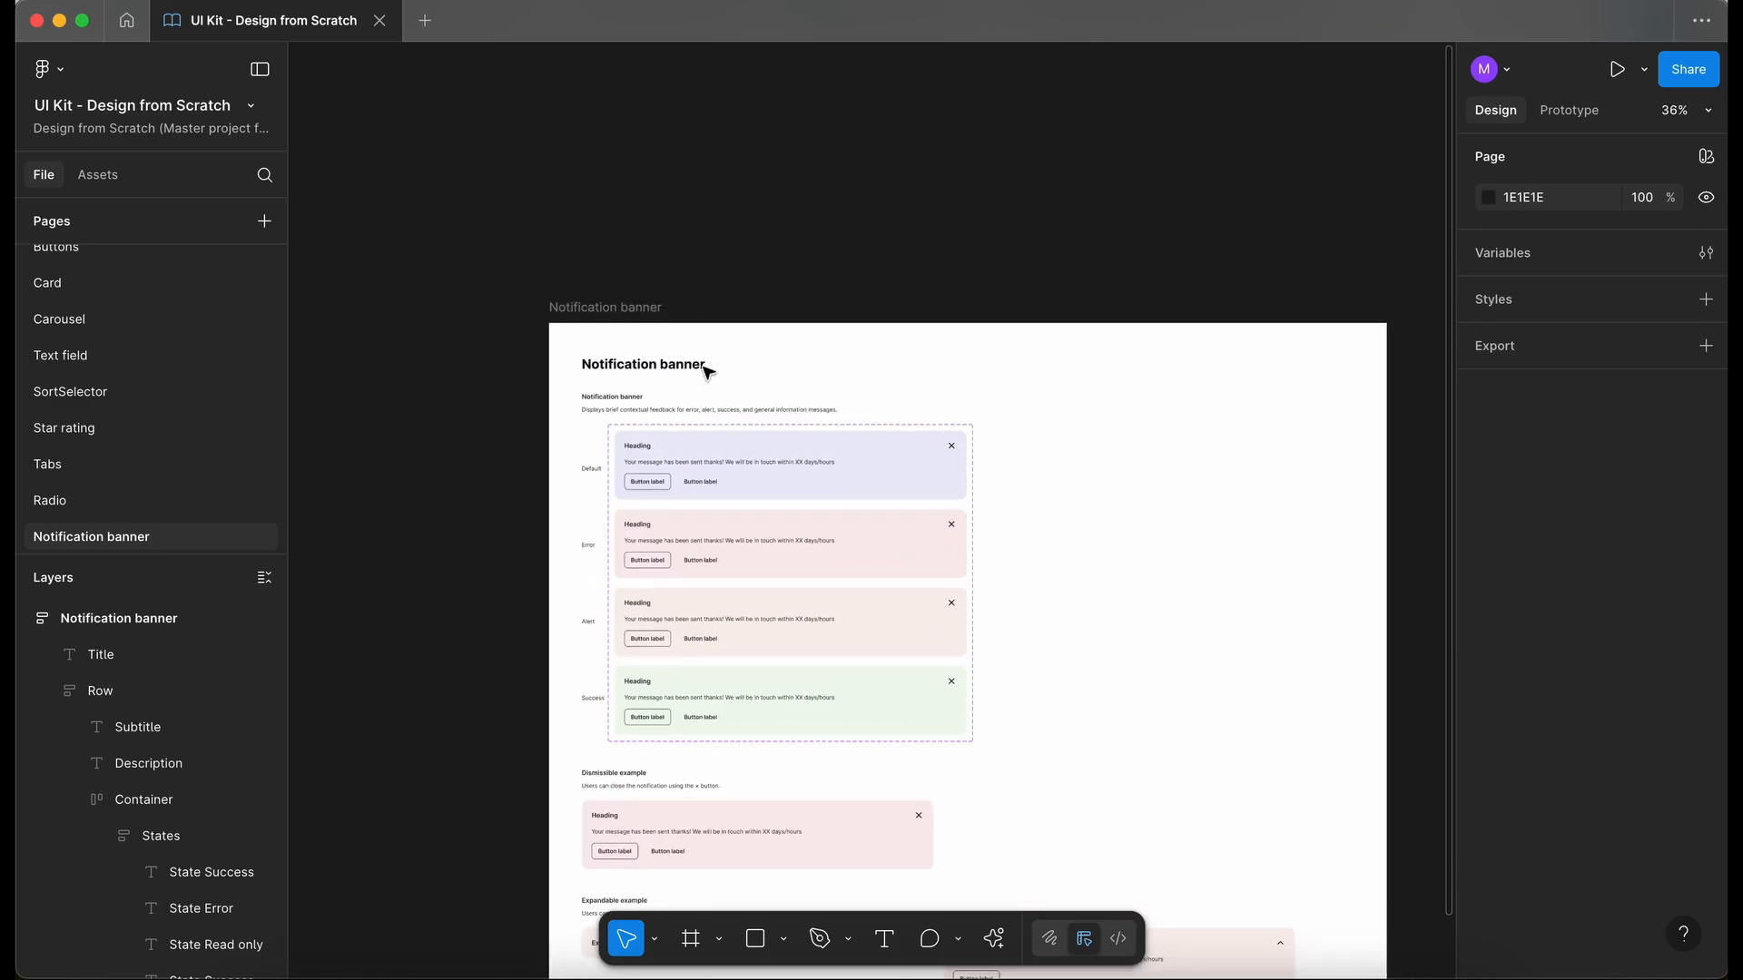
{"action": "left_click", "coordinate": [635, 308]}
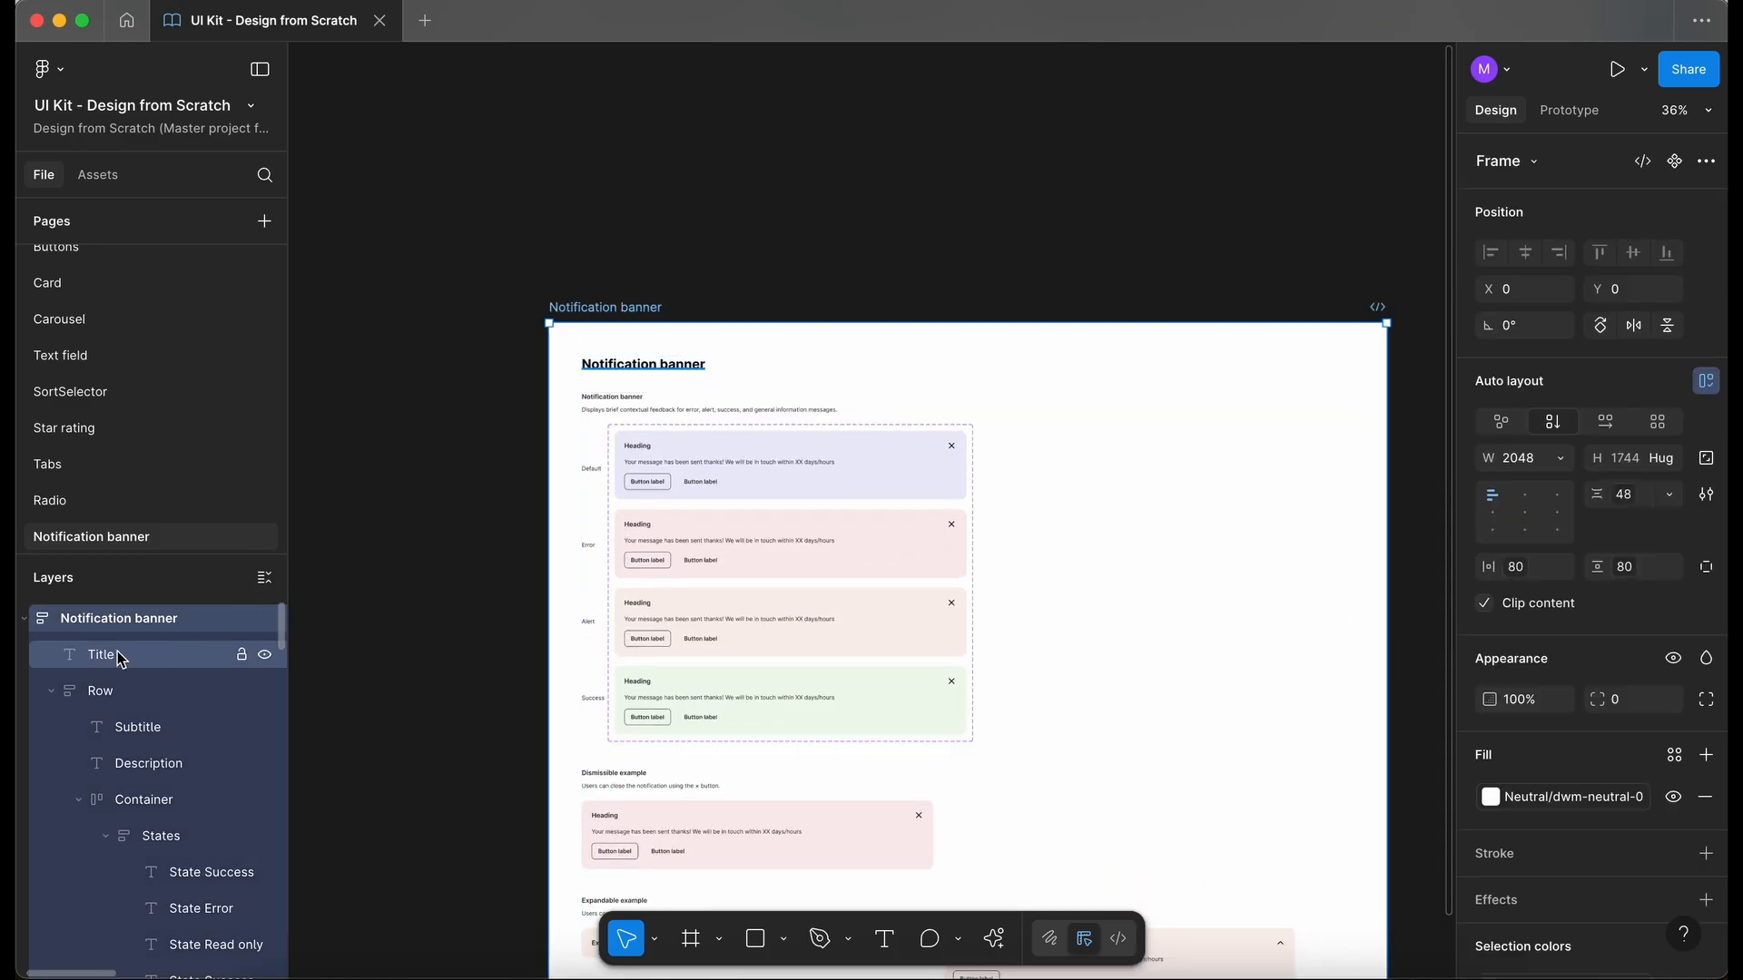
{"action": "key", "text": "alt+l"}
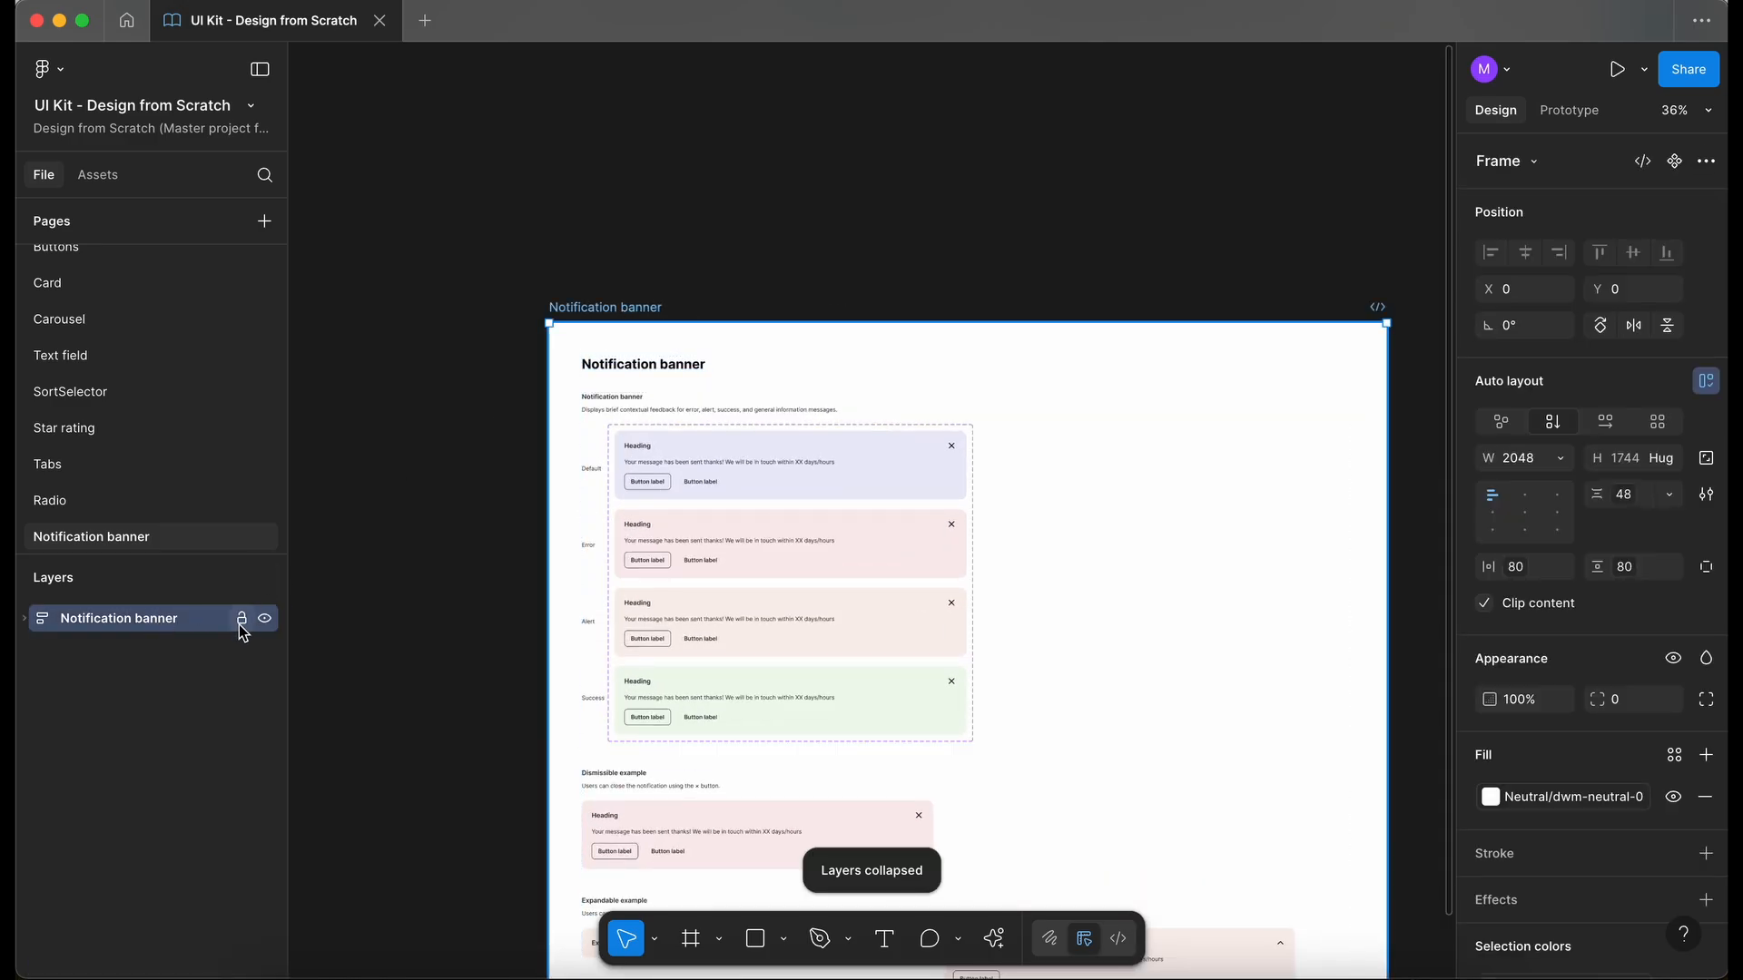
{"action": "scroll", "coordinate": [368, 564], "scroll_direction": "down", "scroll_amount": 3}
{"action": "scroll", "coordinate": [368, 565], "scroll_direction": "right", "scroll_amount": 2}
{"action": "scroll", "coordinate": [369, 564], "scroll_direction": "down", "scroll_amount": 1}
{"action": "scroll", "coordinate": [368, 565], "scroll_direction": "right", "scroll_amount": 1}
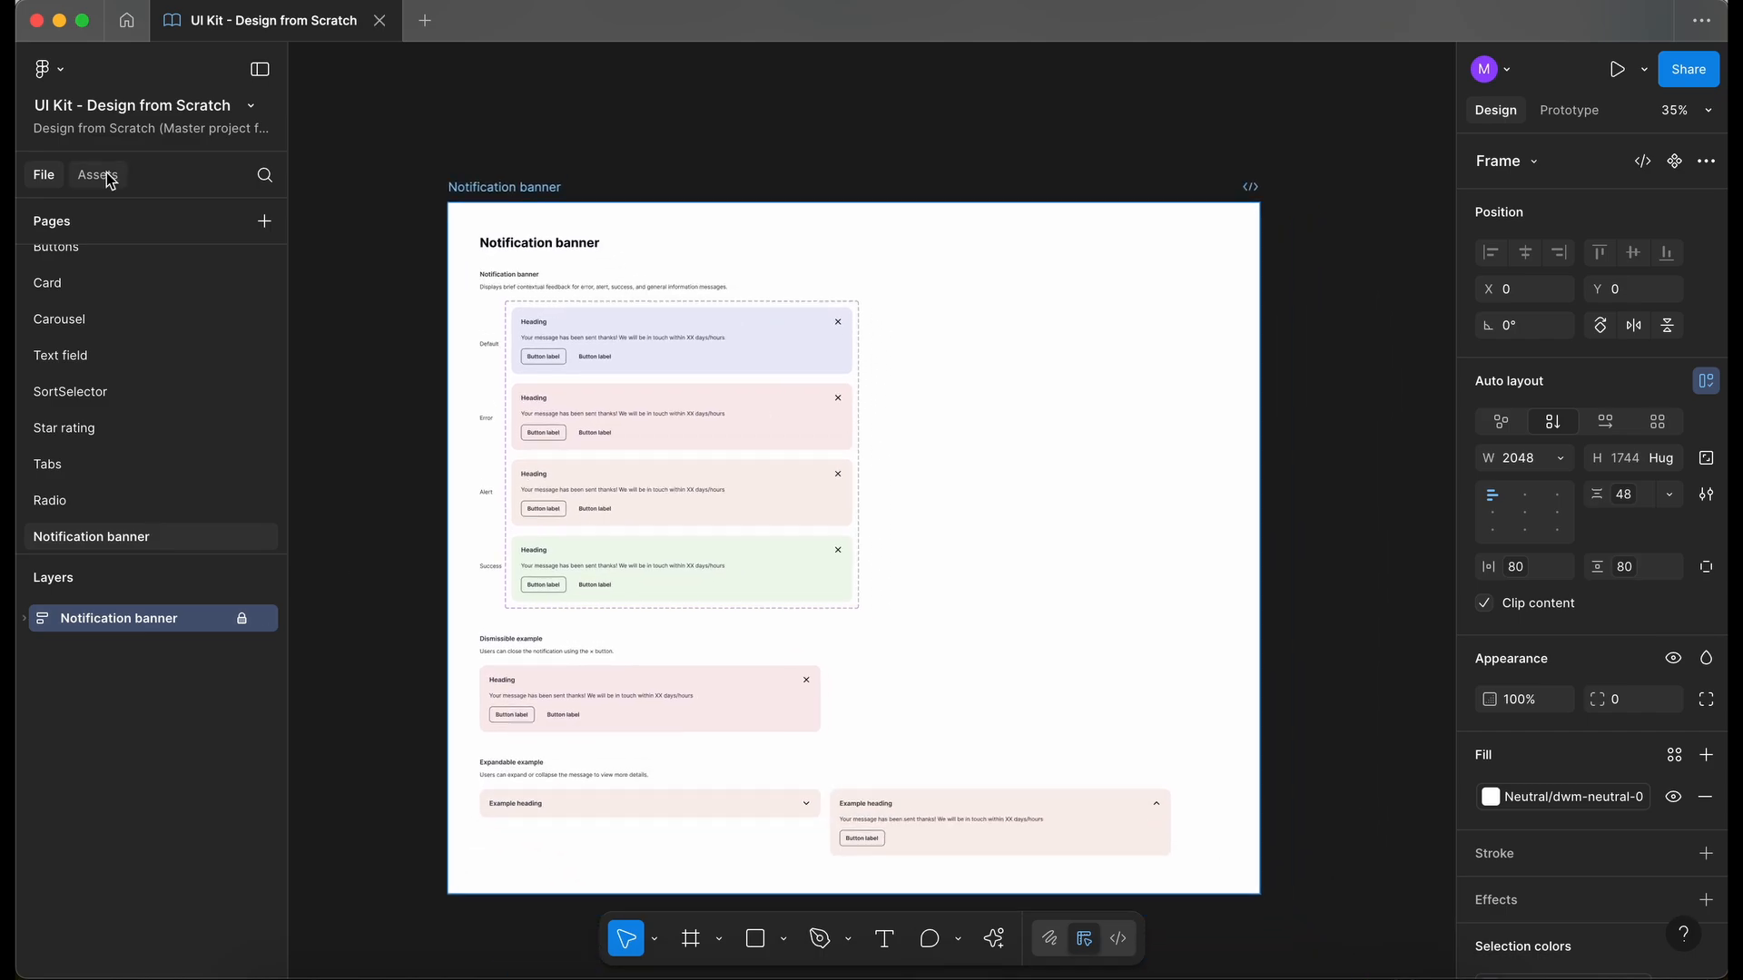
- Publish the UI Kit library's Notification component with the description "Added new component: Notification banner", and return to the file's pages and layers
{"action": "left_click", "coordinate": [98, 174]}
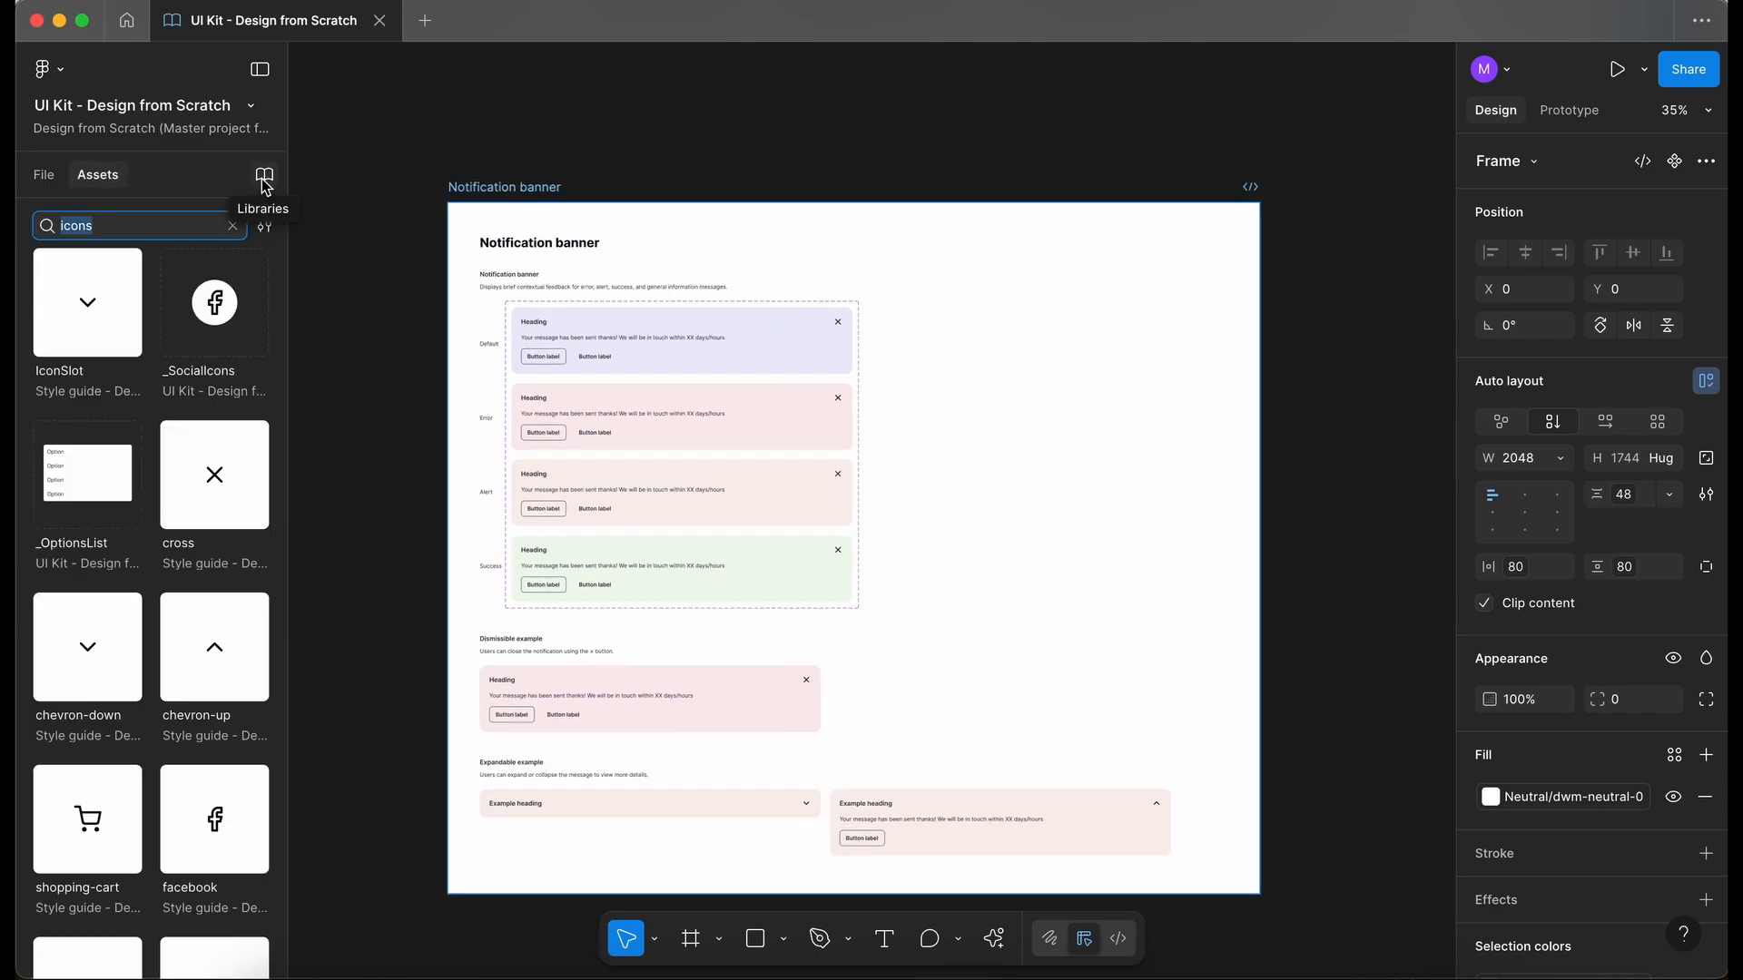
{"action": "left_click", "coordinate": [265, 177]}
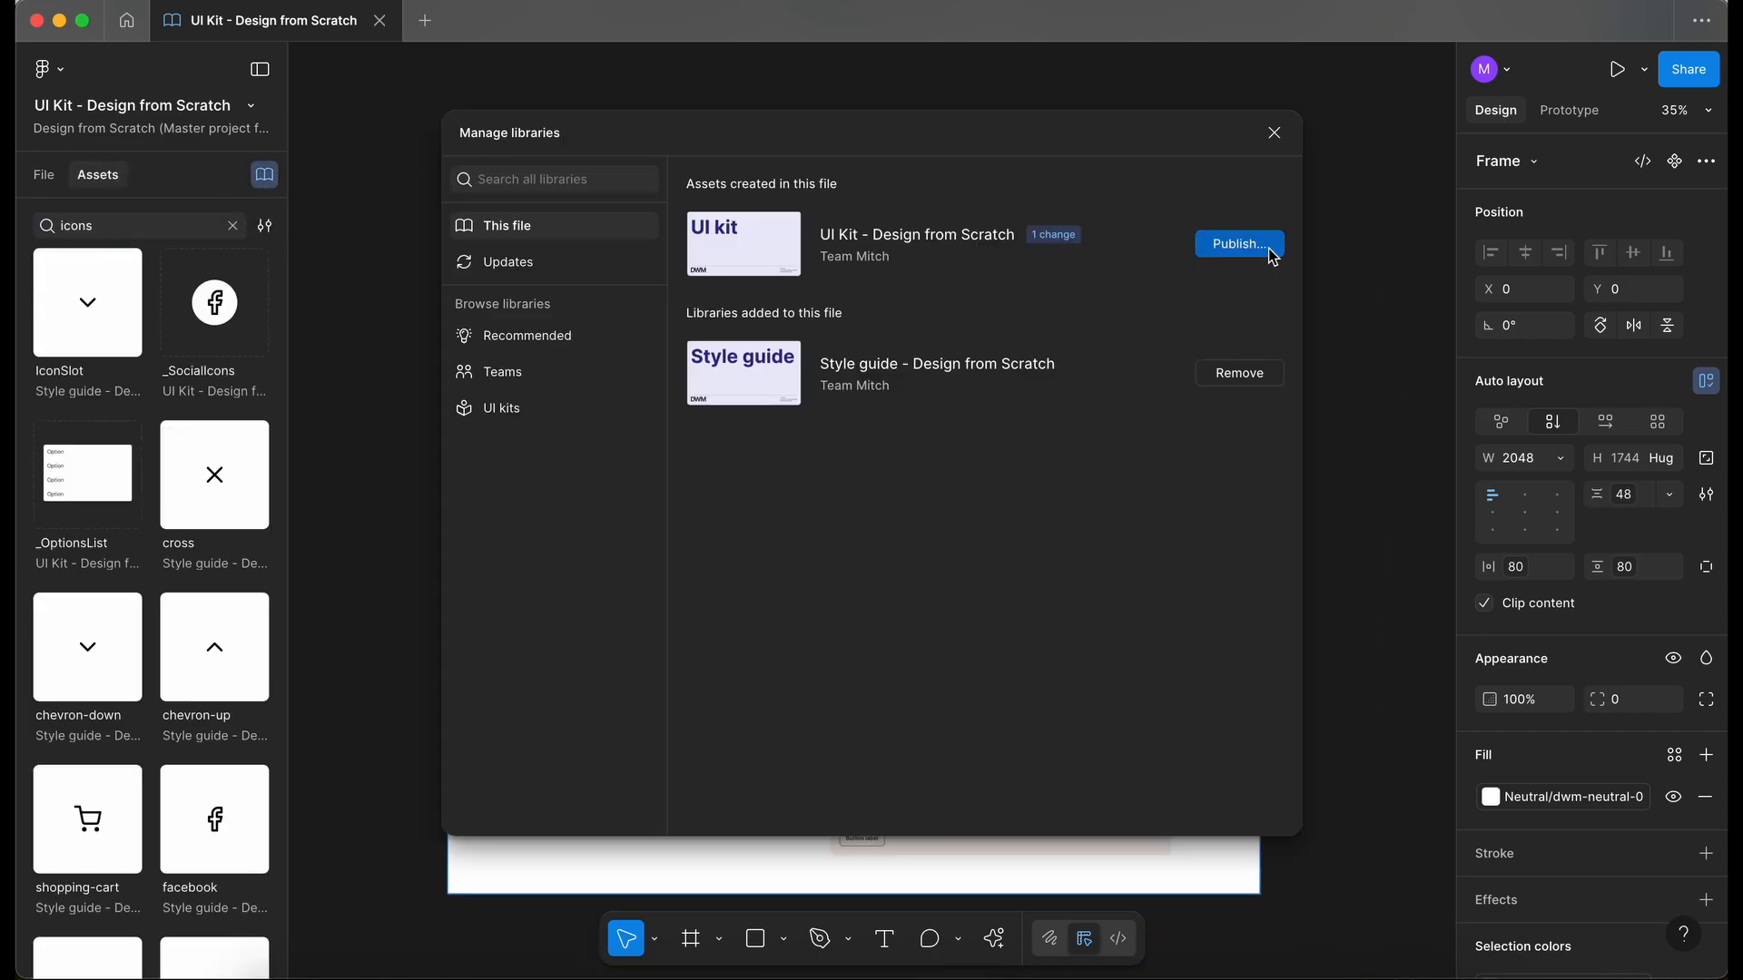
{"action": "left_click", "coordinate": [1272, 254]}
{"action": "left_click", "coordinate": [854, 294]}
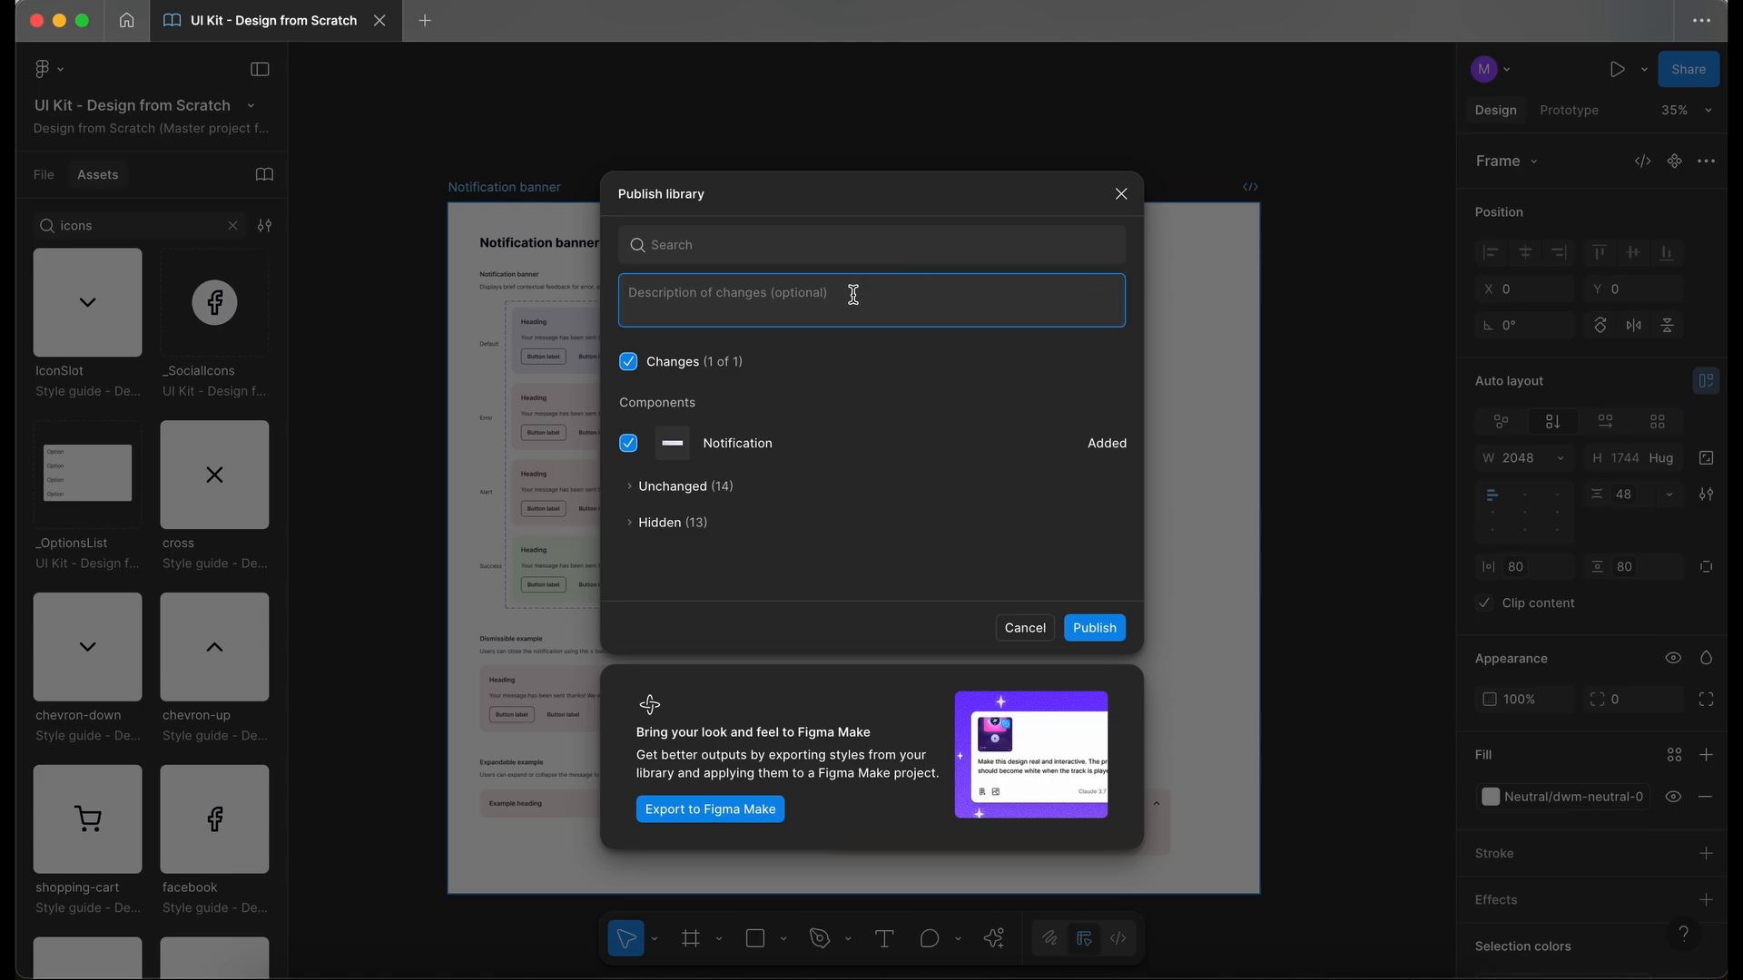
{"action": "type", "text": "Added new component: Notification banner"}
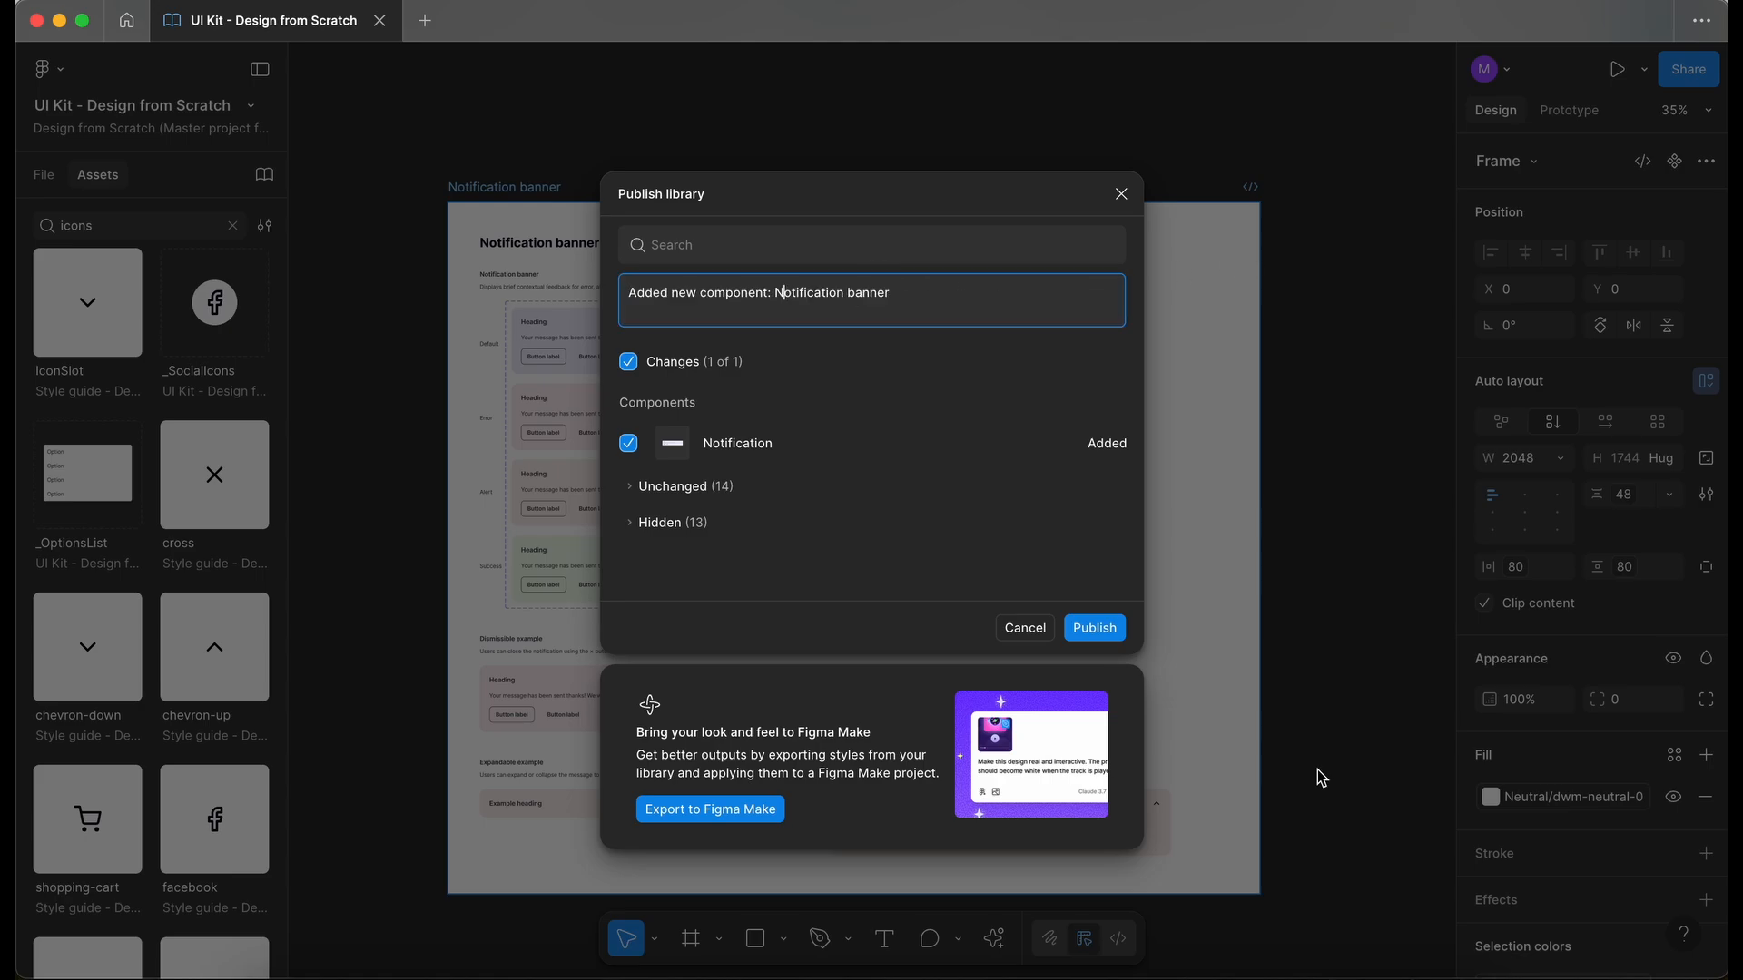
{"action": "left_click", "coordinate": [1094, 629]}
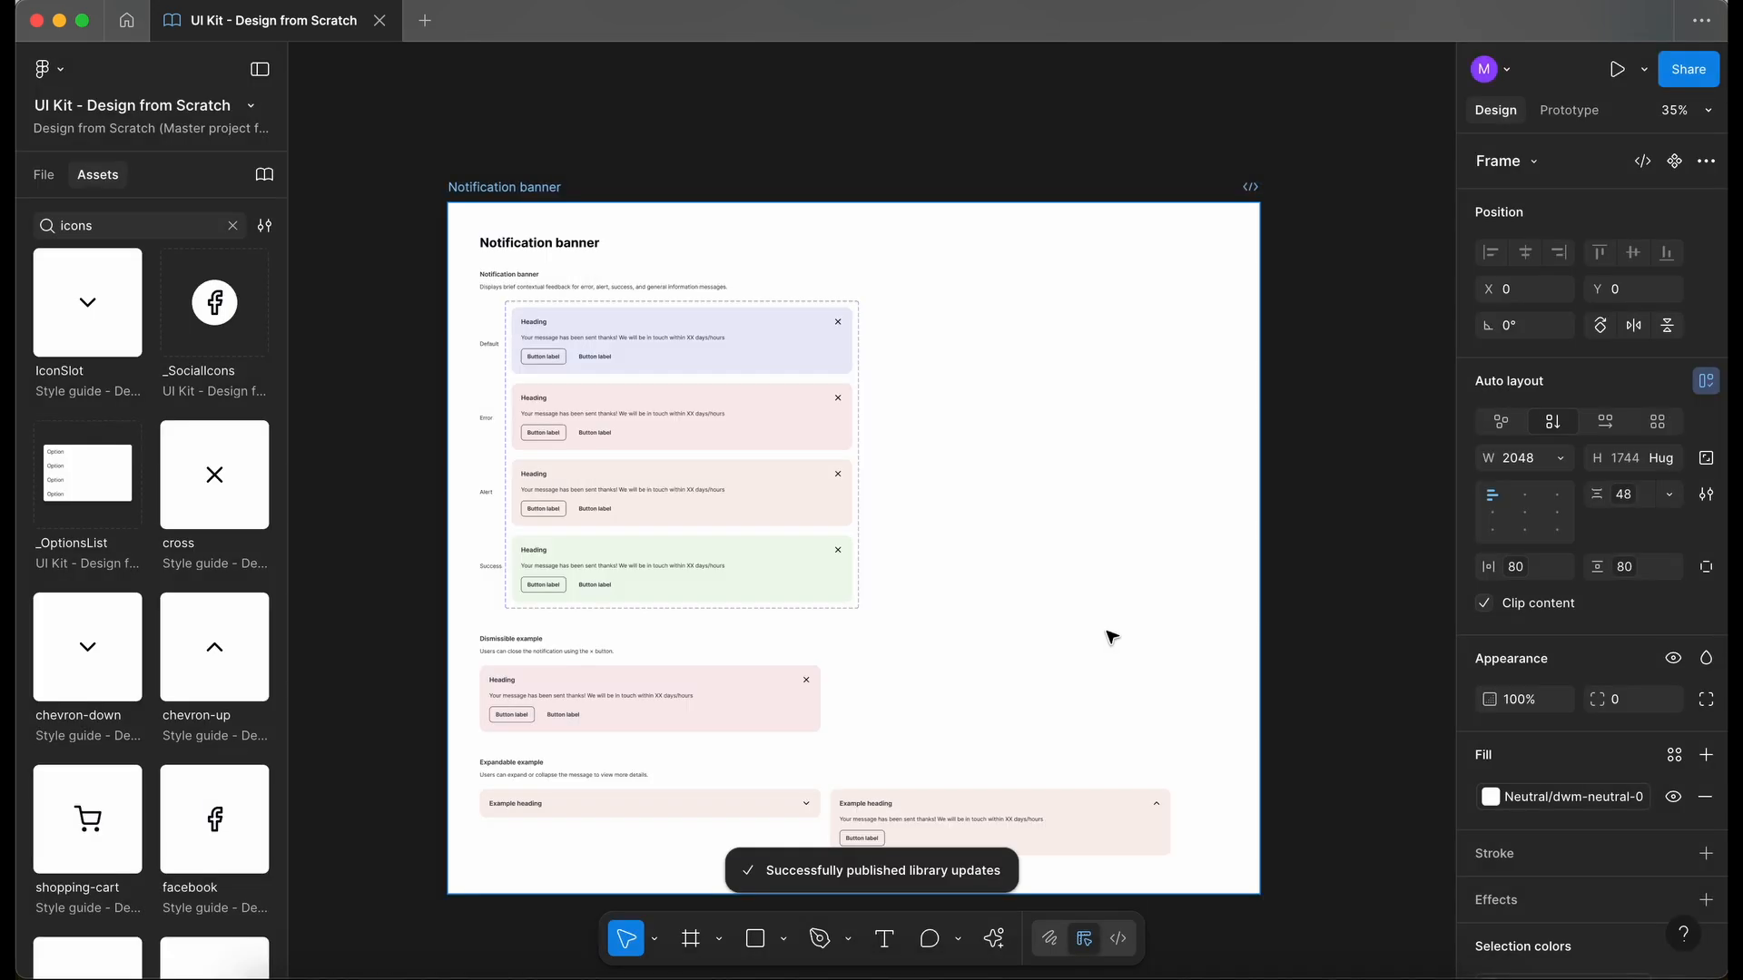
{"action": "left_click", "coordinate": [44, 175]}
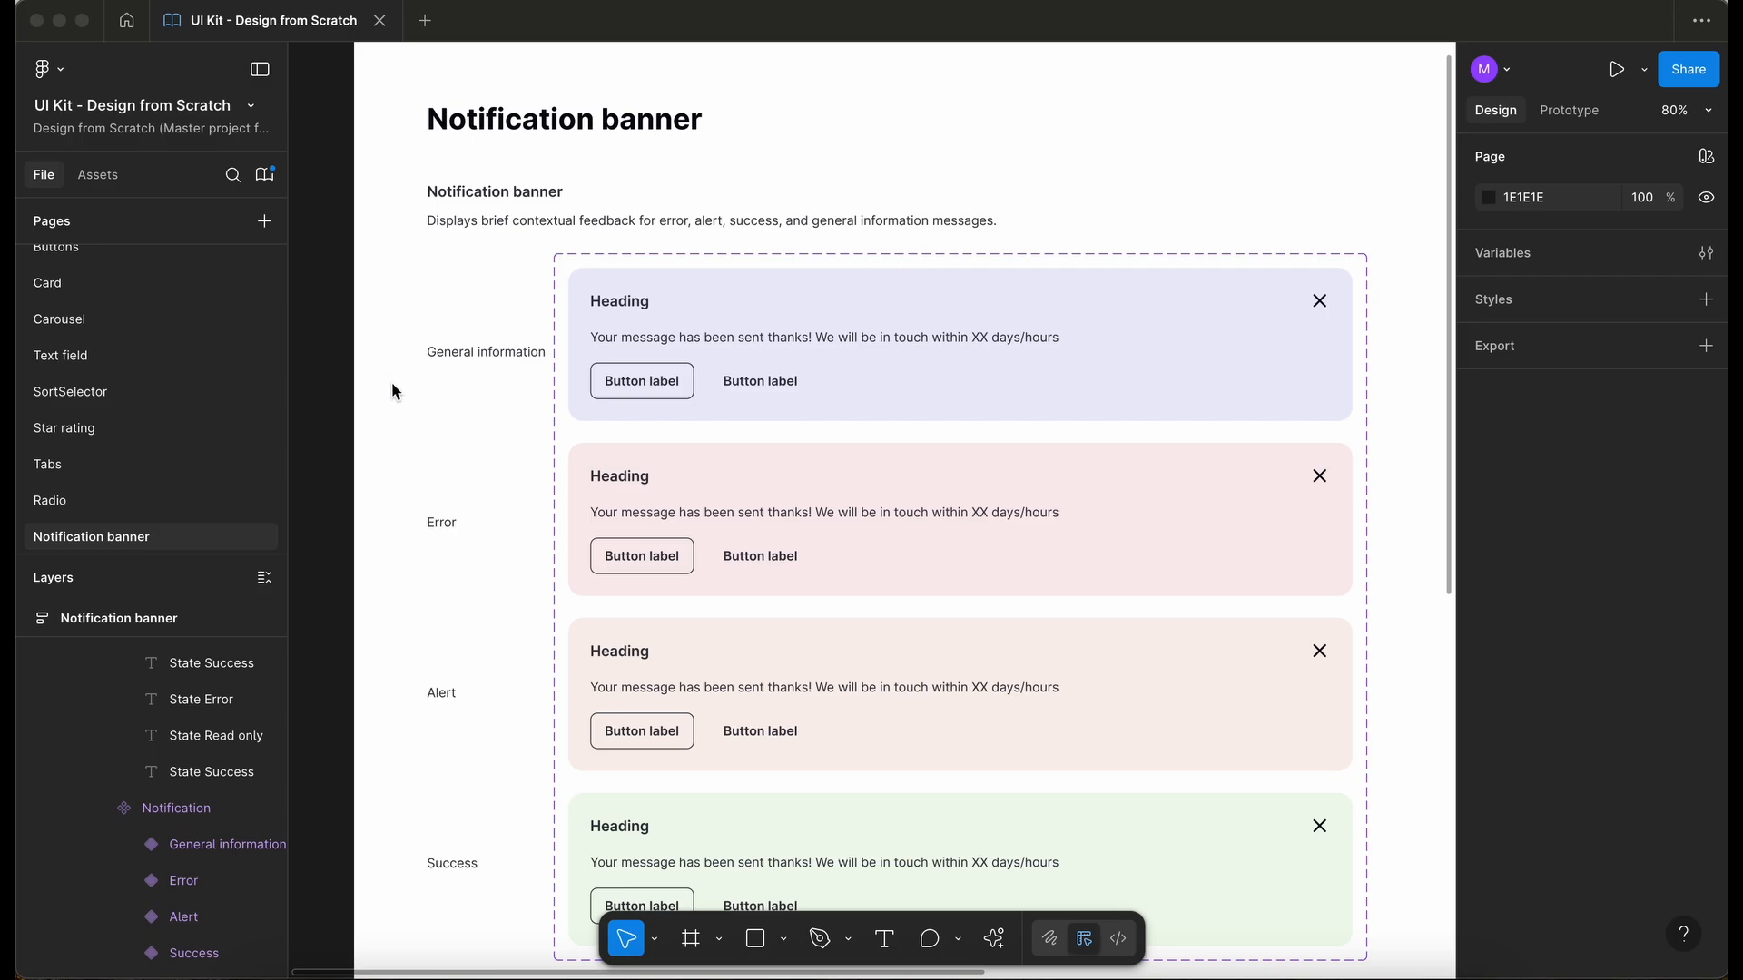
- Open the "Research - Design from Scratch" file from the master project files
{"action": "scroll", "coordinate": [392, 372], "scroll_direction": "down", "scroll_amount": 5}
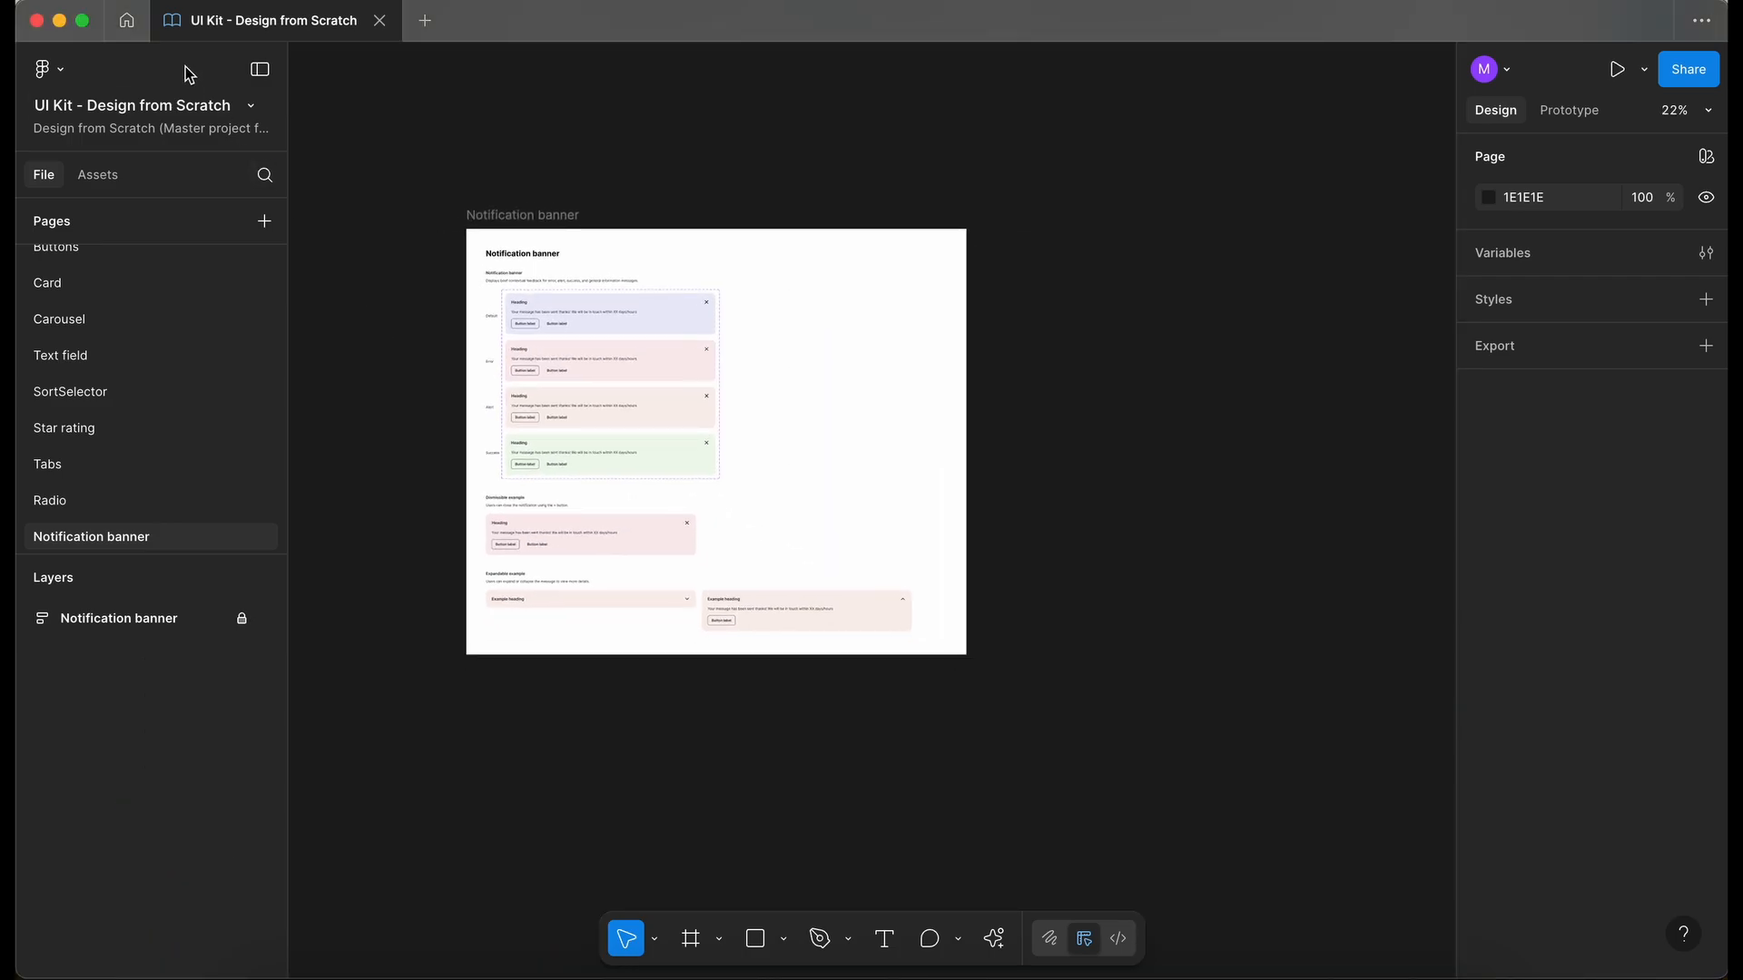
{"action": "left_click", "coordinate": [126, 21]}
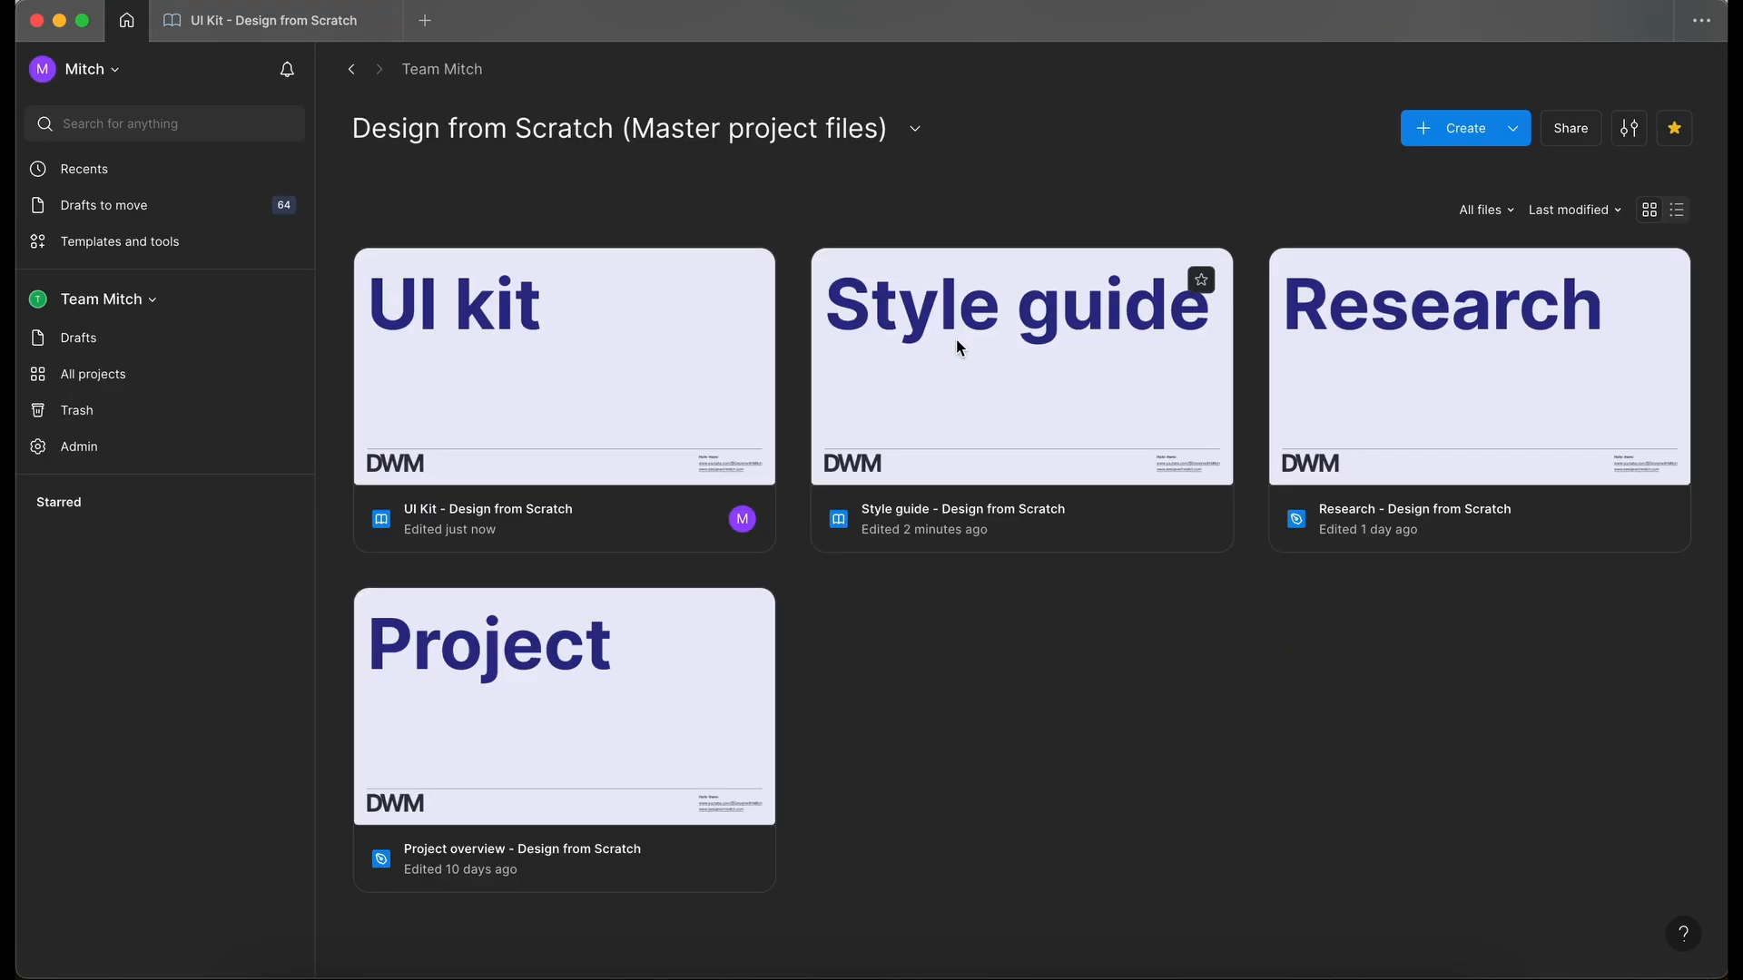
{"action": "double_click", "coordinate": [1459, 407]}
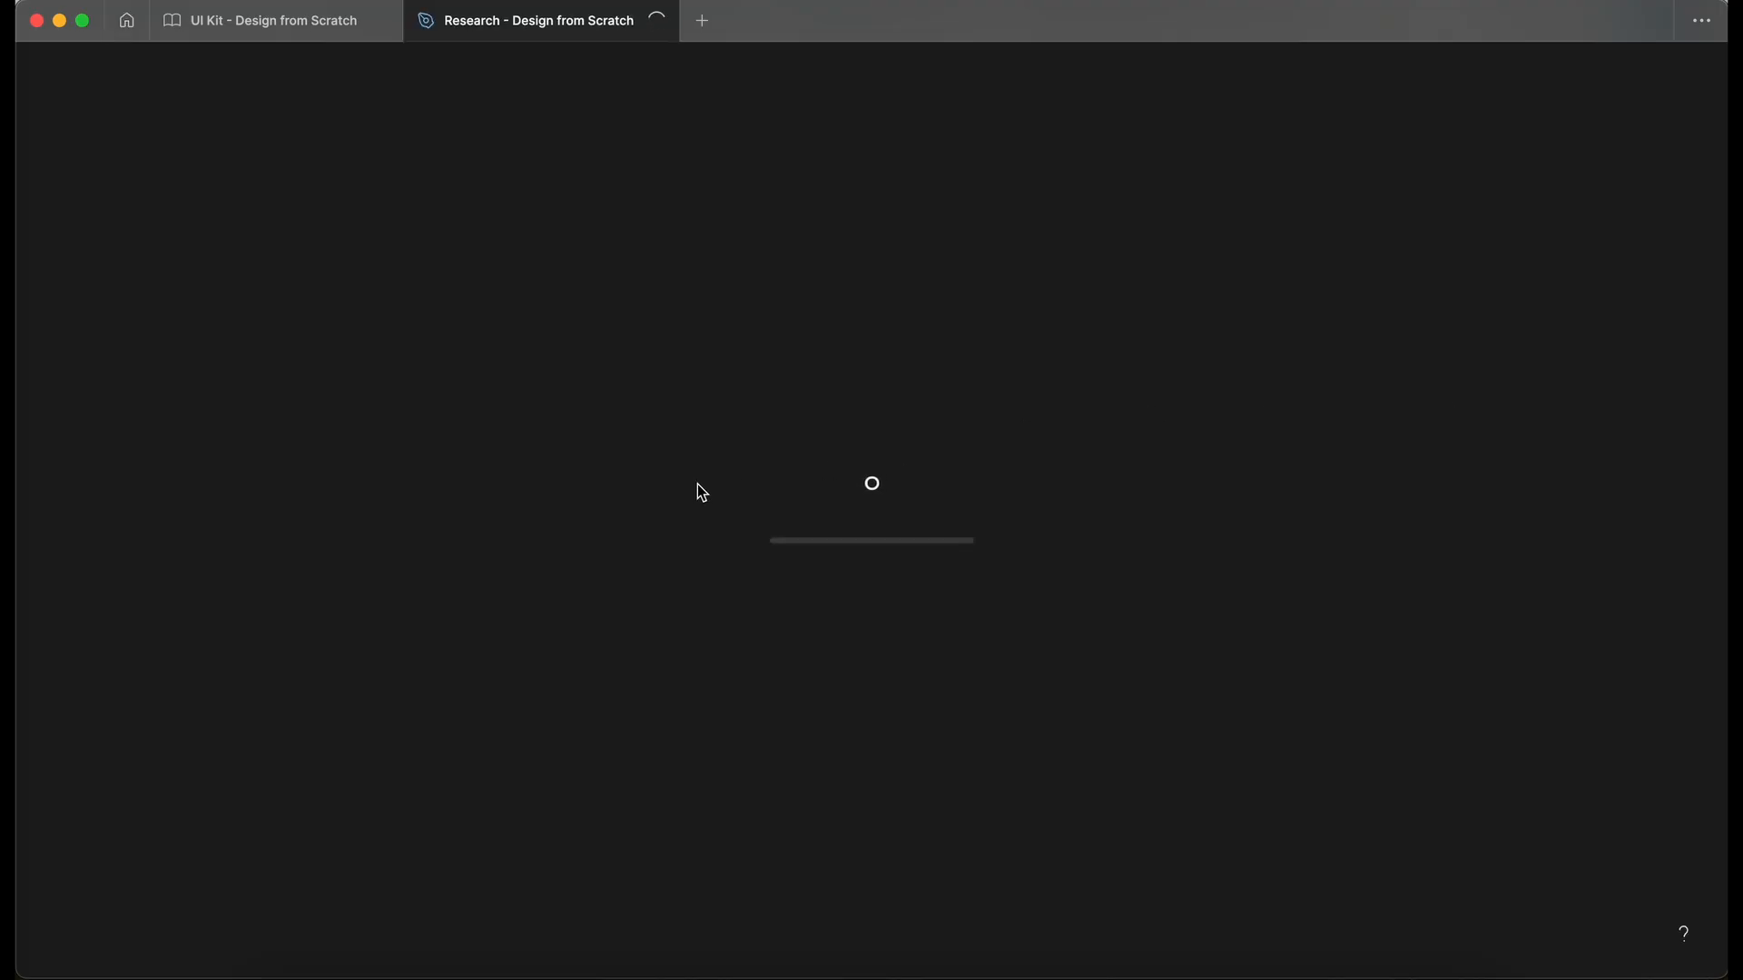